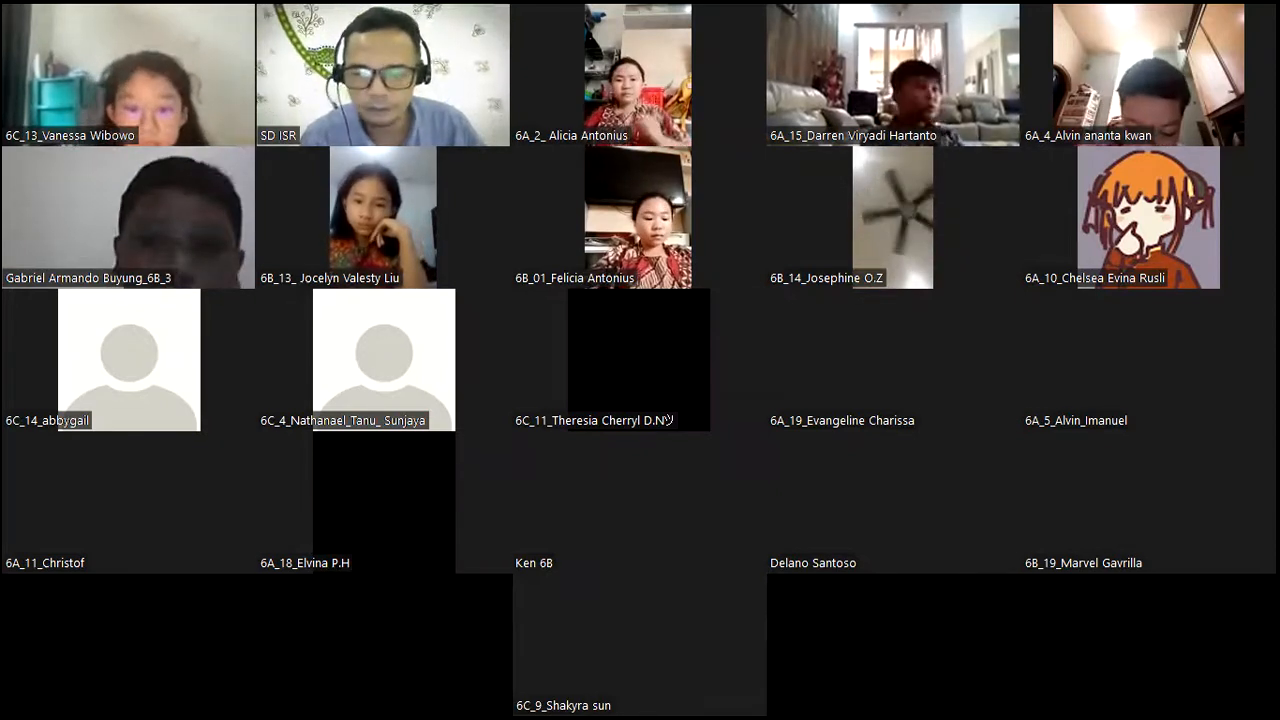
# - Switch to Excel by launching it, maximize its window and create a blank workbook
pyautogui.hotkey('alt', 'Tab')
pyautogui.click(535, 18)
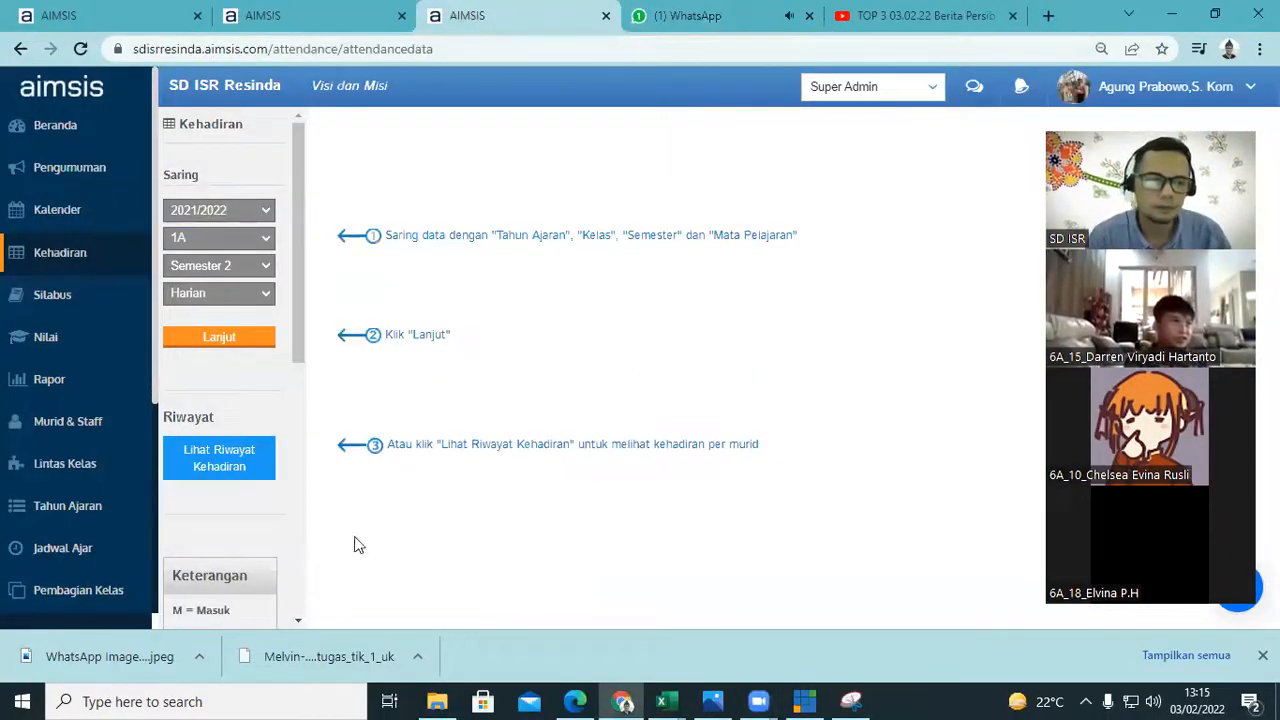
pyautogui.click(12, 700)
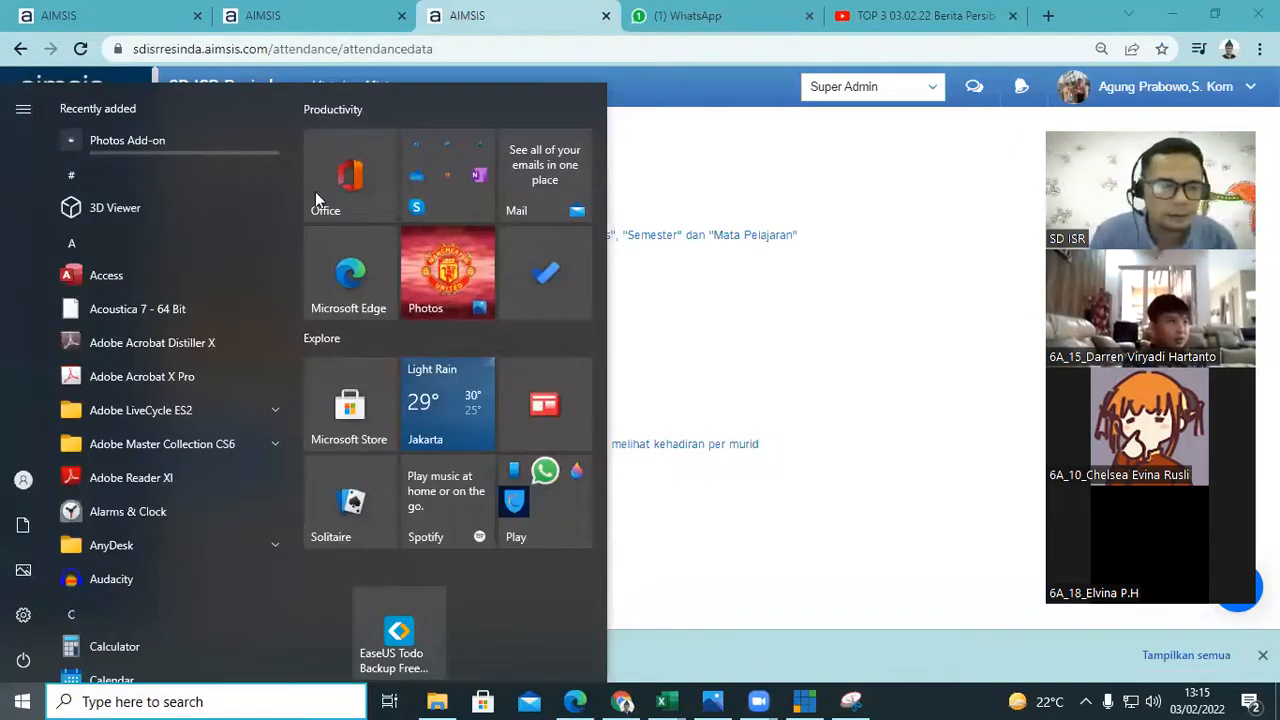
pyautogui.moveTo(296, 148); pyautogui.dragTo(283, 244)
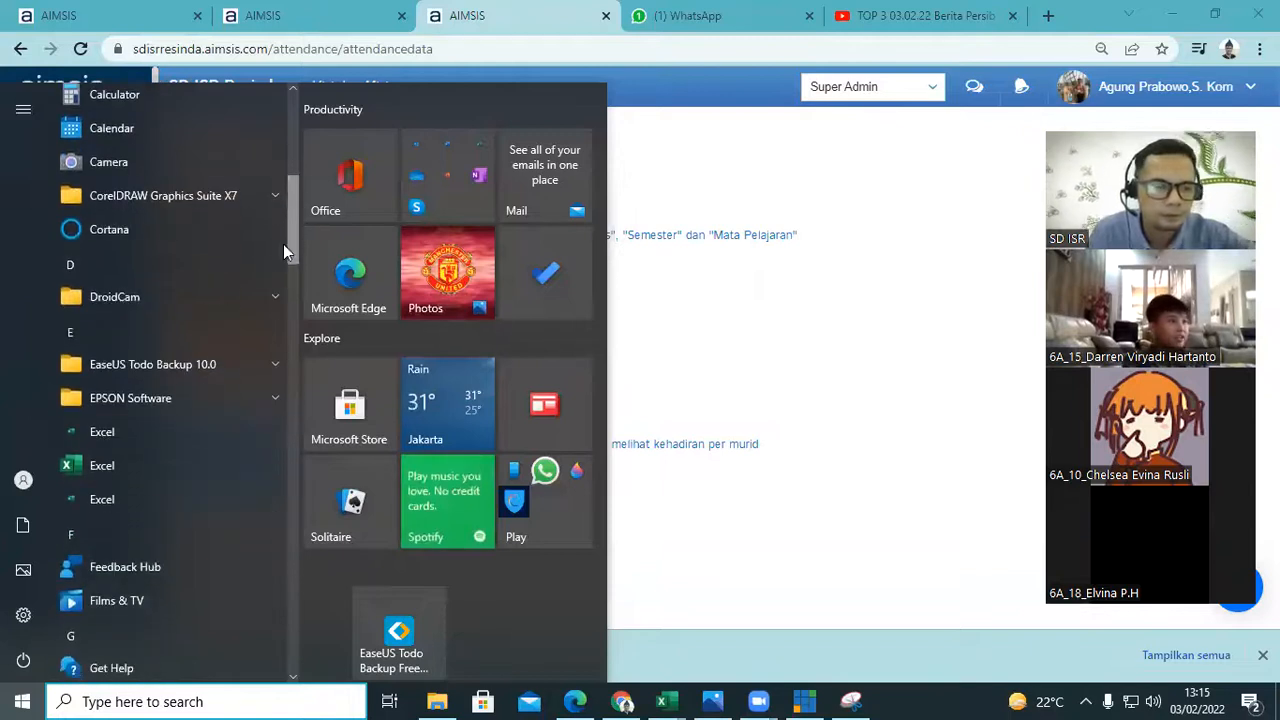
pyautogui.click(172, 462)
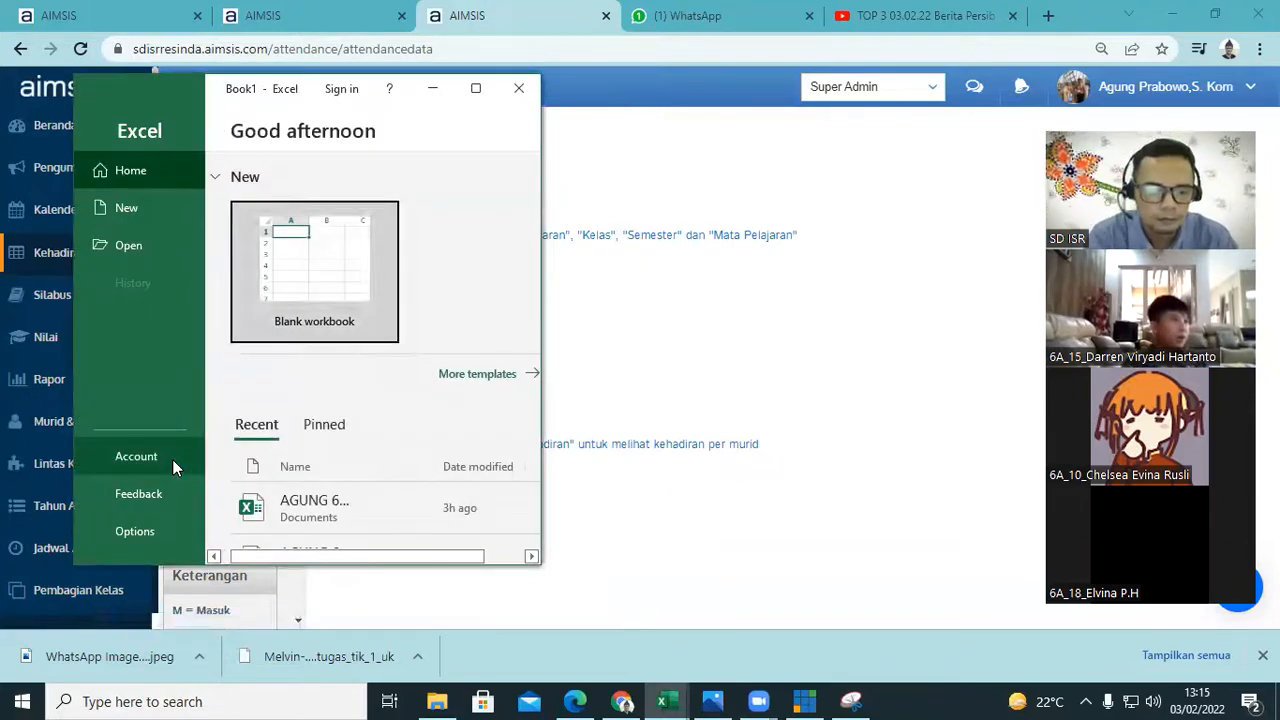
pyautogui.click(480, 90)
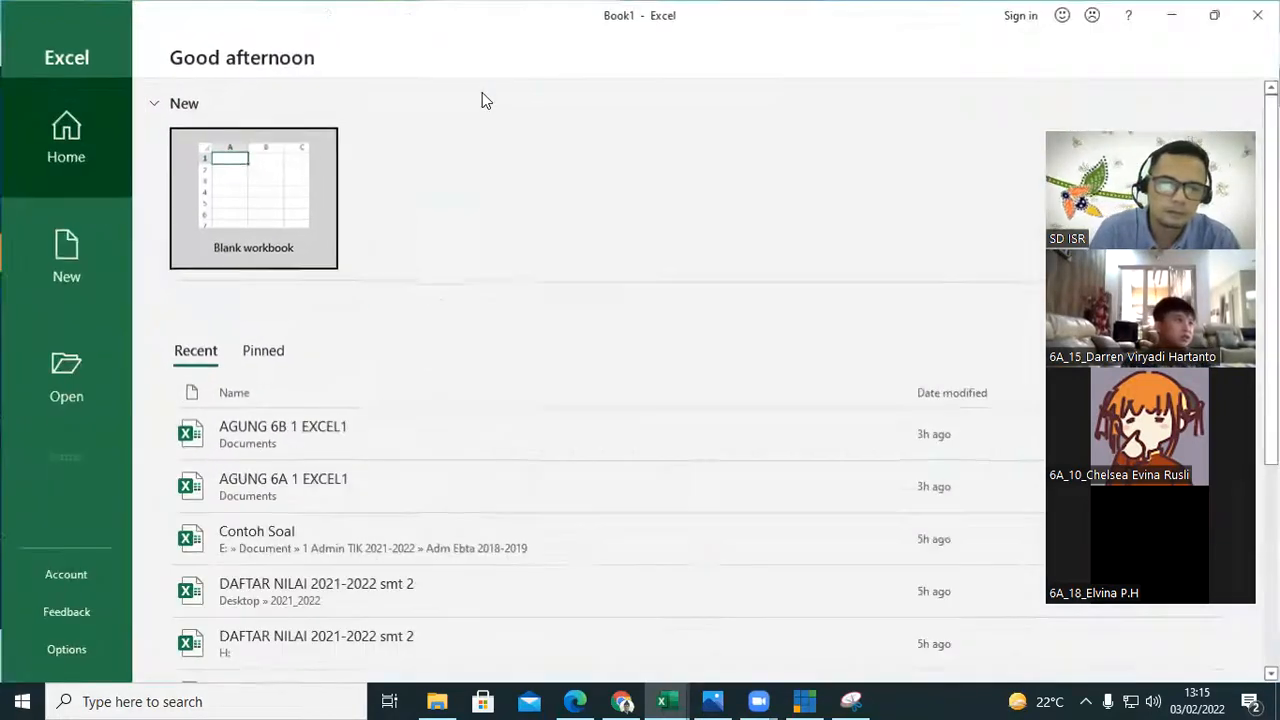
pyautogui.click(250, 215)
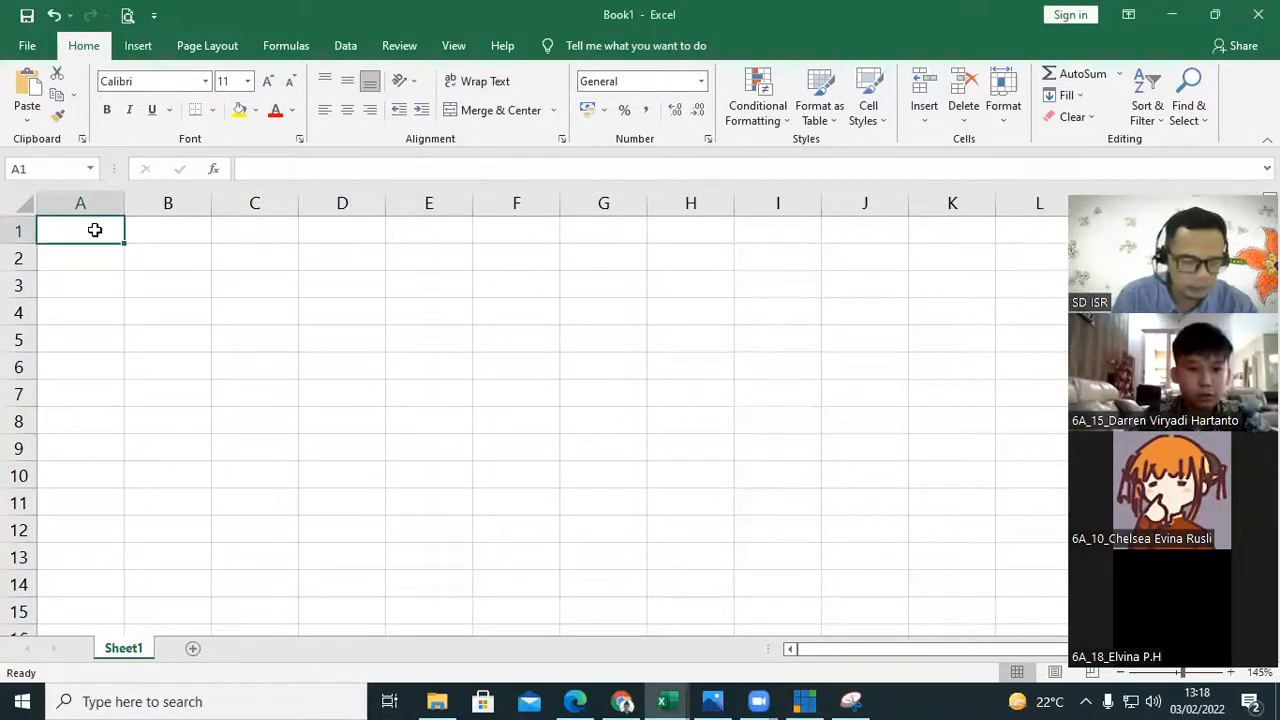
# - Enter the title TOKO BUNGA "HARUM MEWANGI SEPANJANG MASA" in cell A1
pyautogui.write('T')
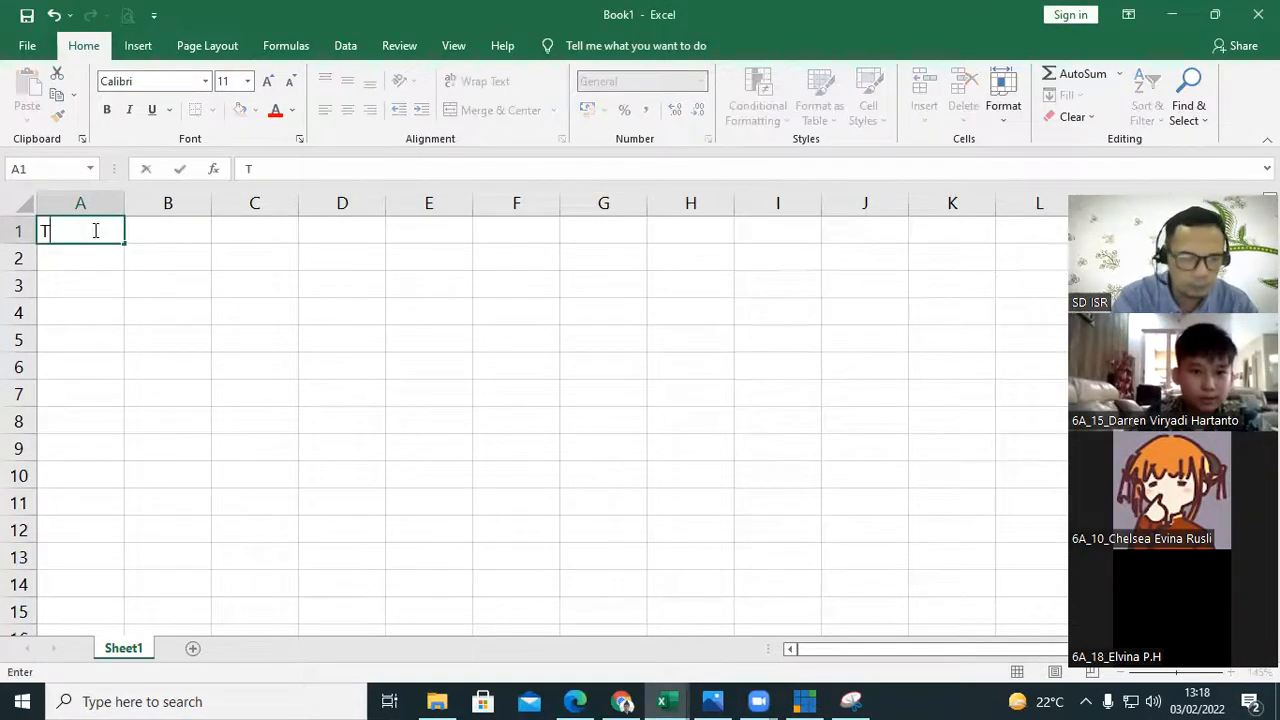
pyautogui.write('OKO BUNGA ')
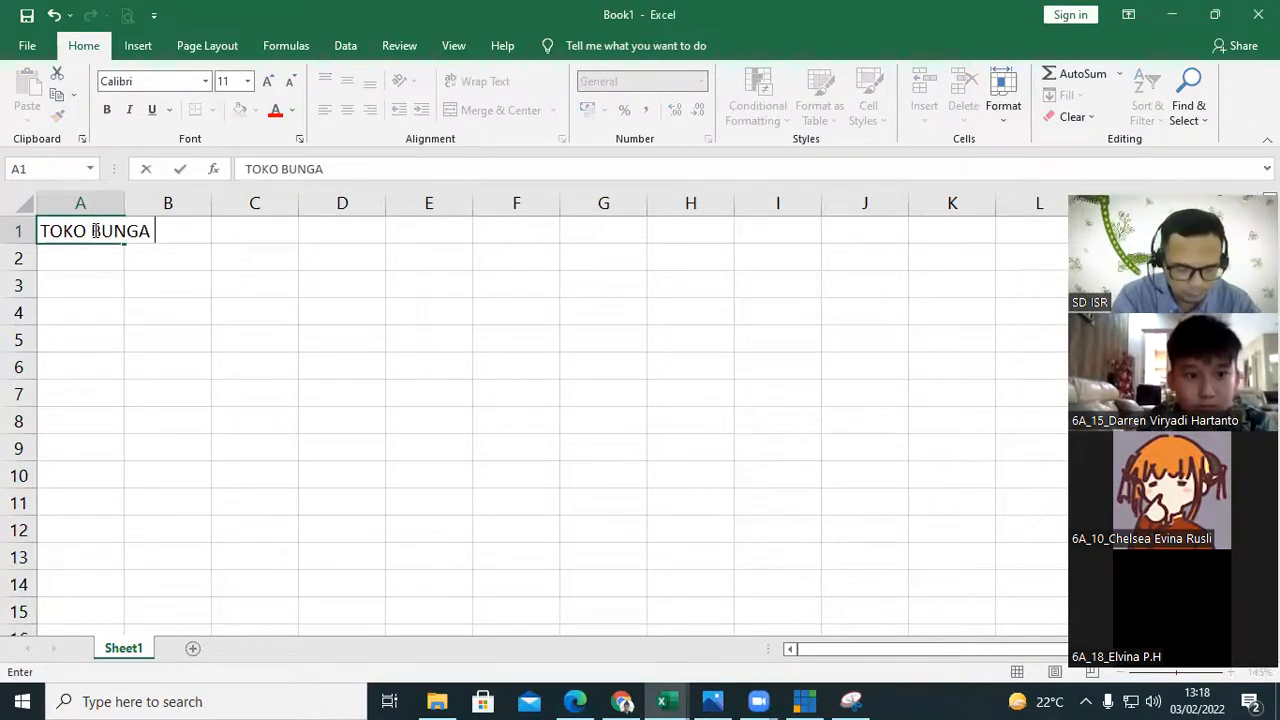
pyautogui.write('"HARUM MEWANGI')
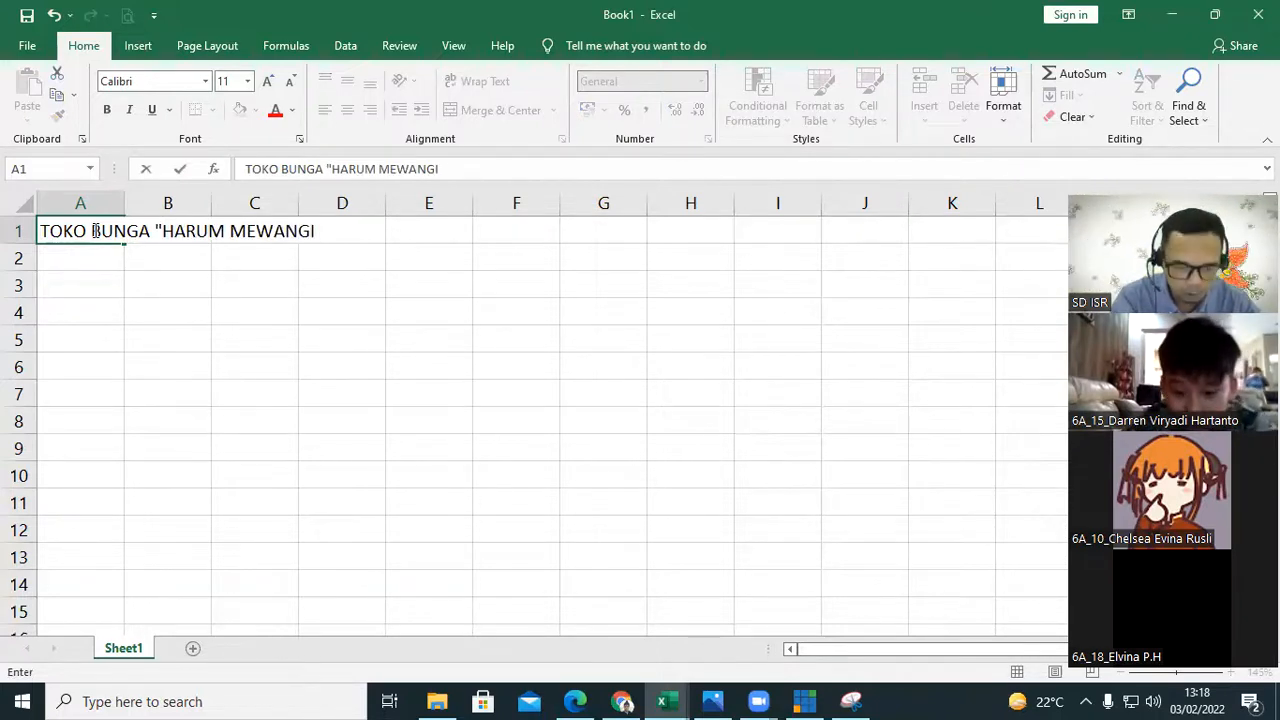
pyautogui.write(' SEPANJANG MASA"')
pyautogui.press('Return')
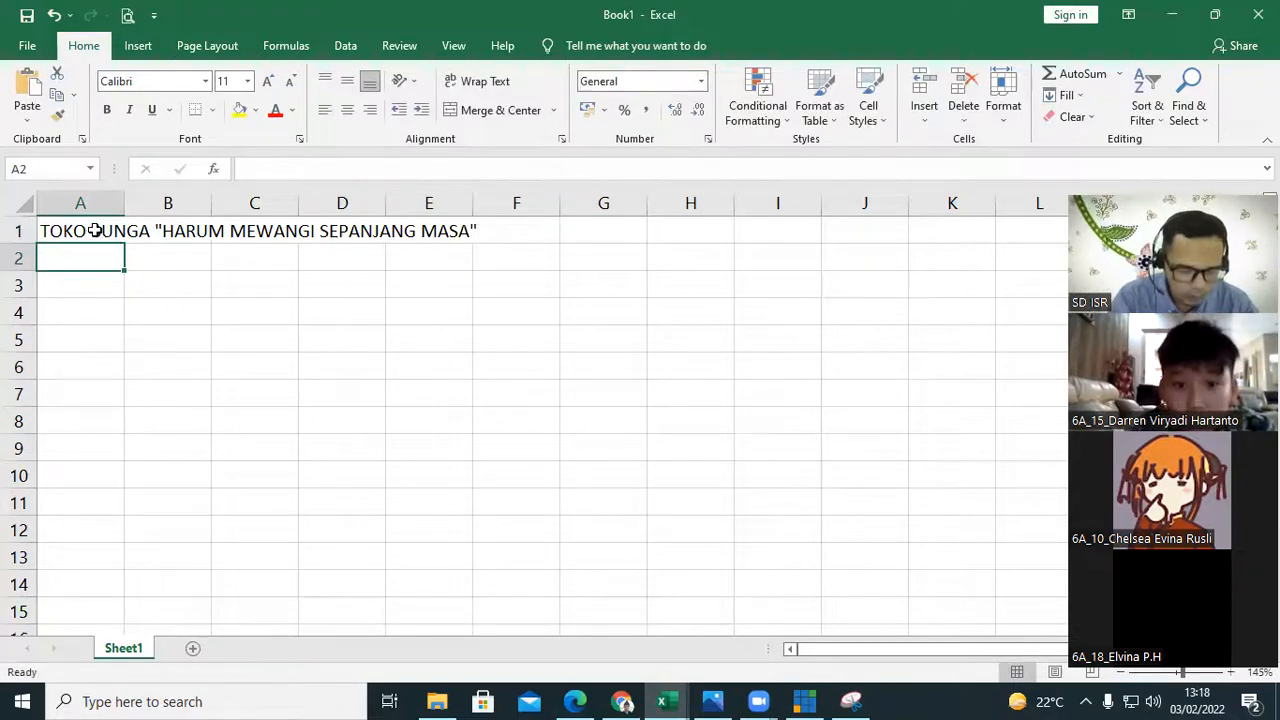
# - Enter the flower shop's street address and city in cell A2, below the title
pyautogui.write('Jl')
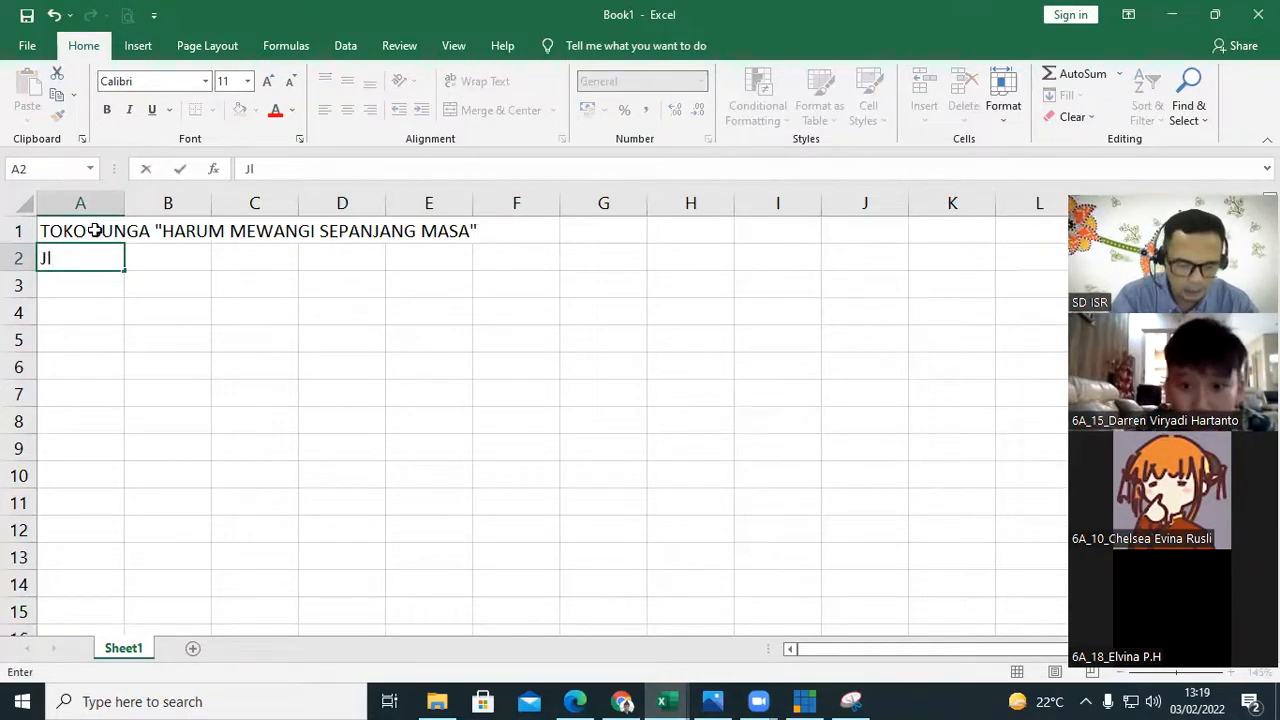
pyautogui.write('. Mawar')
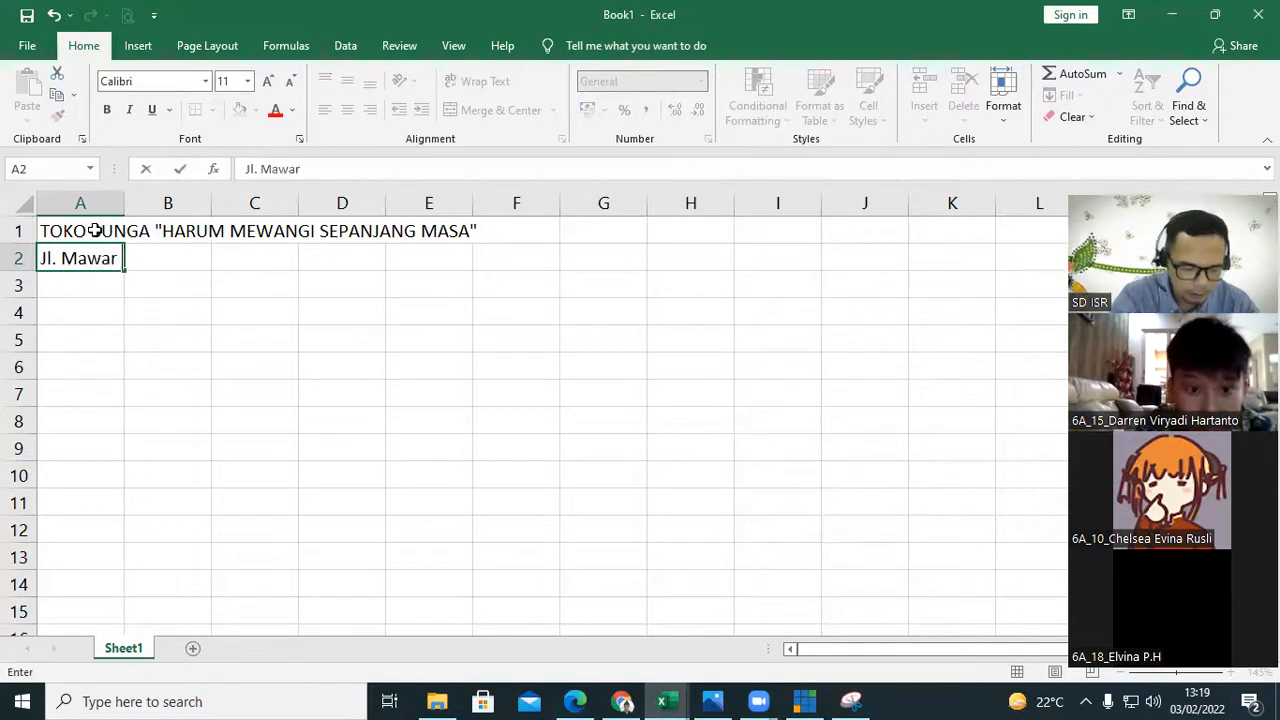
pyautogui.write(' No. ')
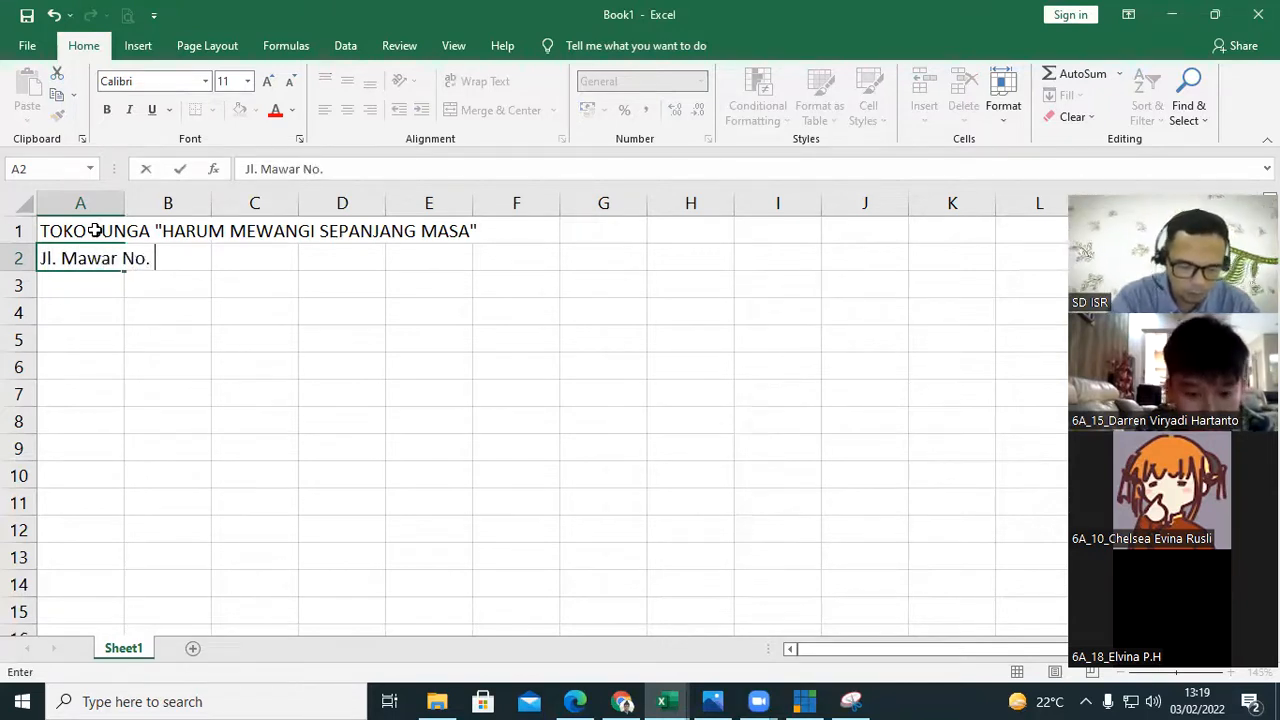
pyautogui.write('1000')
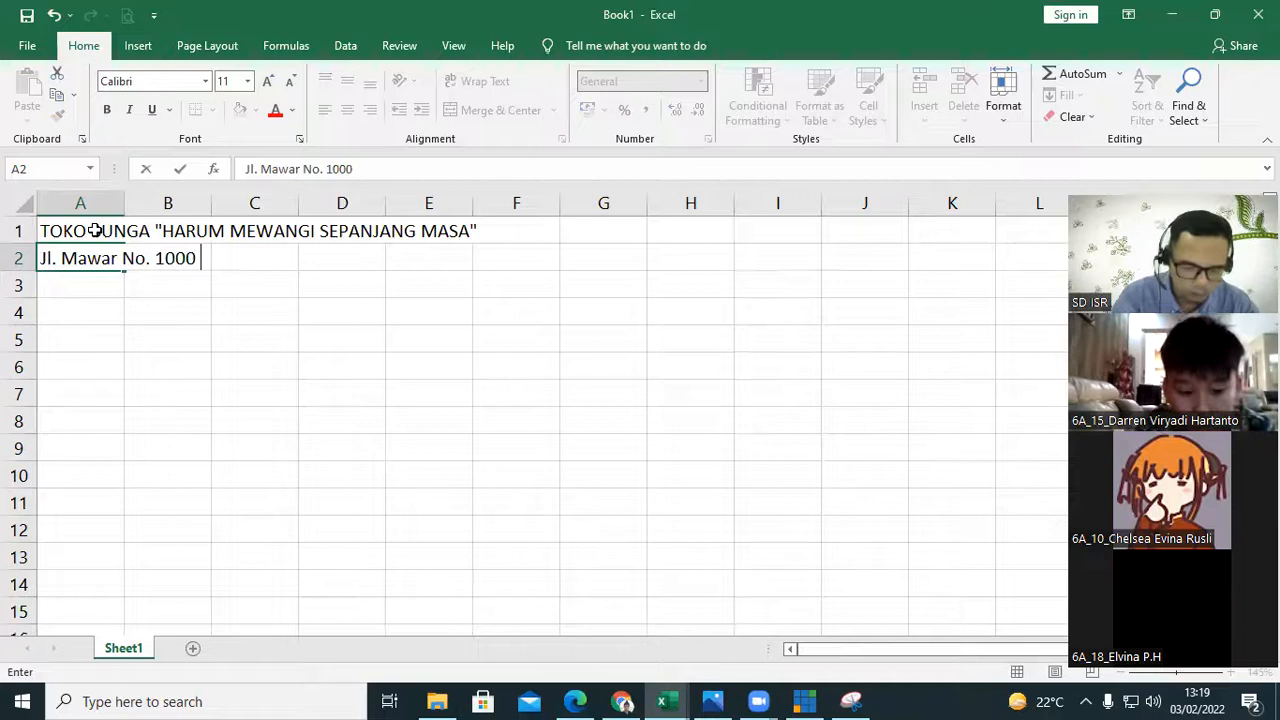
pyautogui.write(' - Karawa')
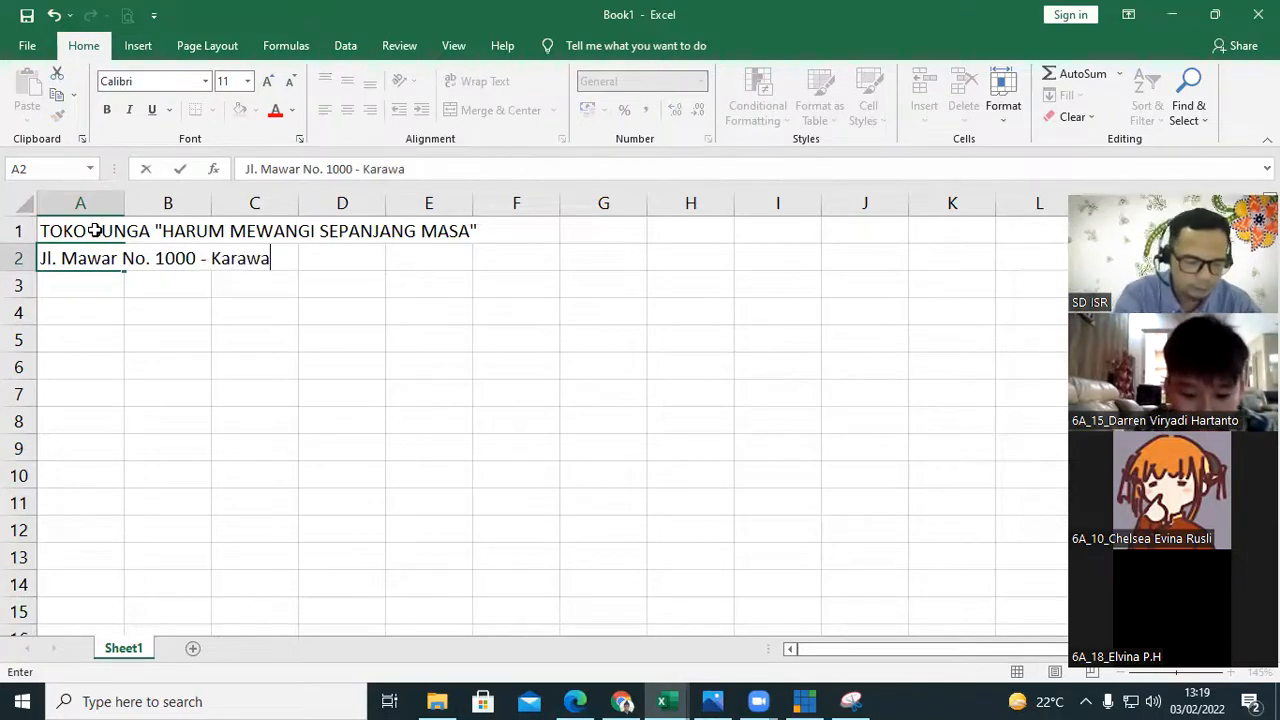
pyautogui.write('ng')
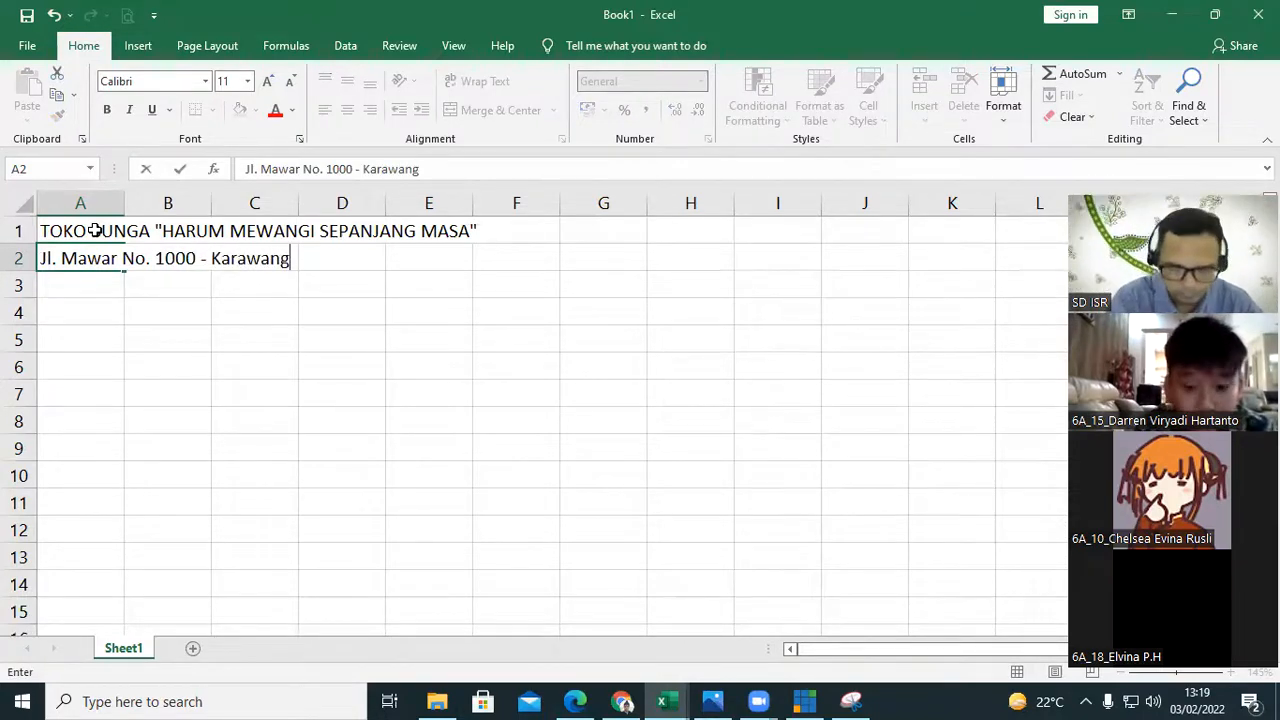
pyautogui.press('Return')
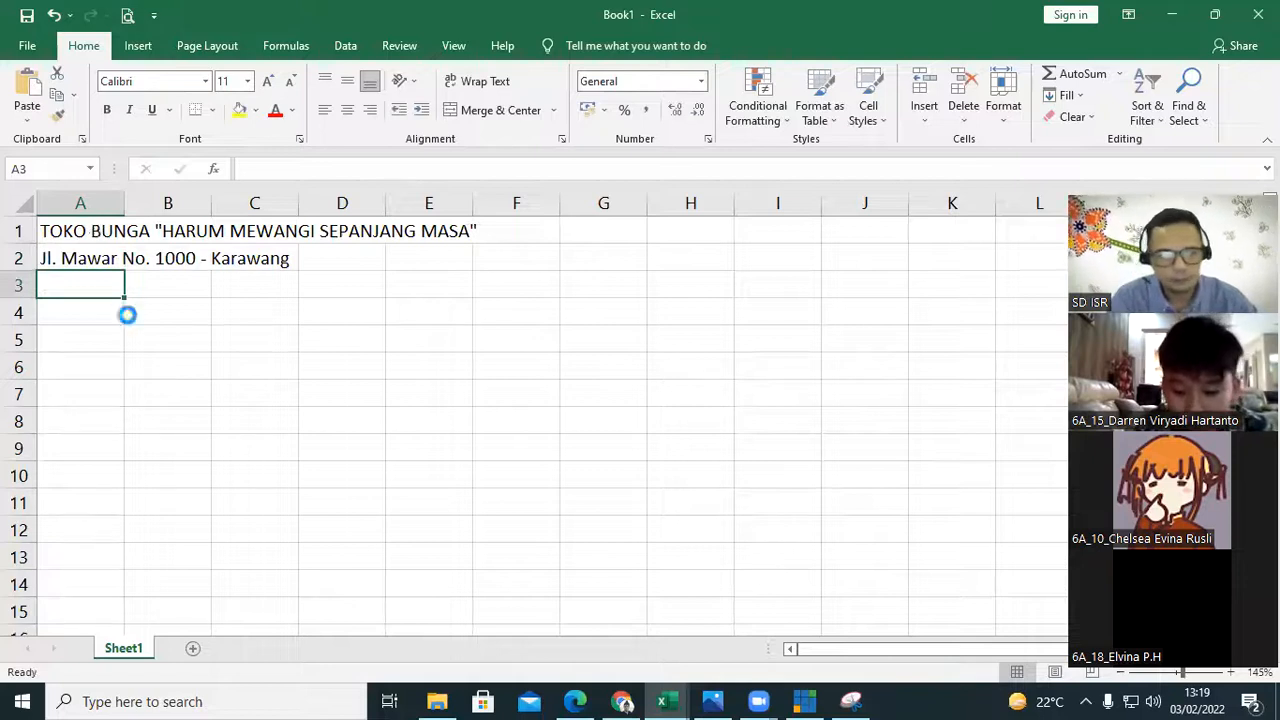
# - Leave row 3 empty and enter the column heading NO in cell A4
pyautogui.keyDown('ctrl'); pyautogui.scroll(4, 126, 314); pyautogui.keyUp('ctrl')
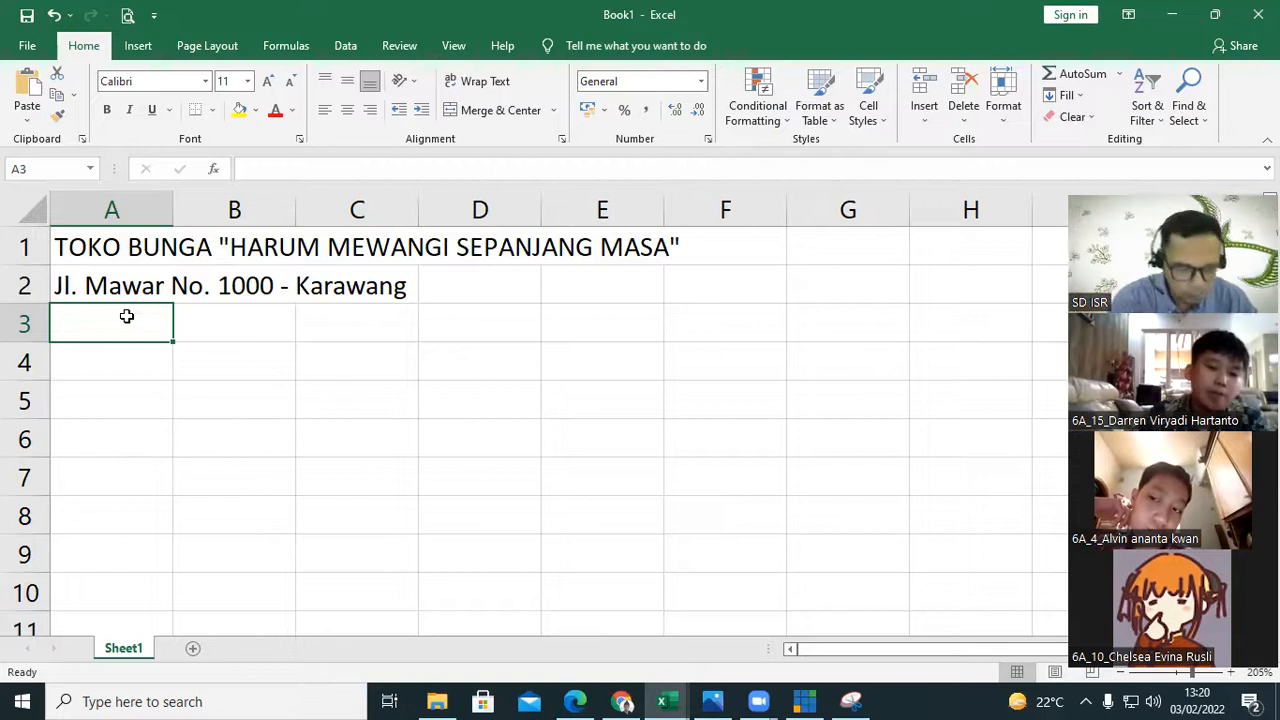
pyautogui.press('Return')
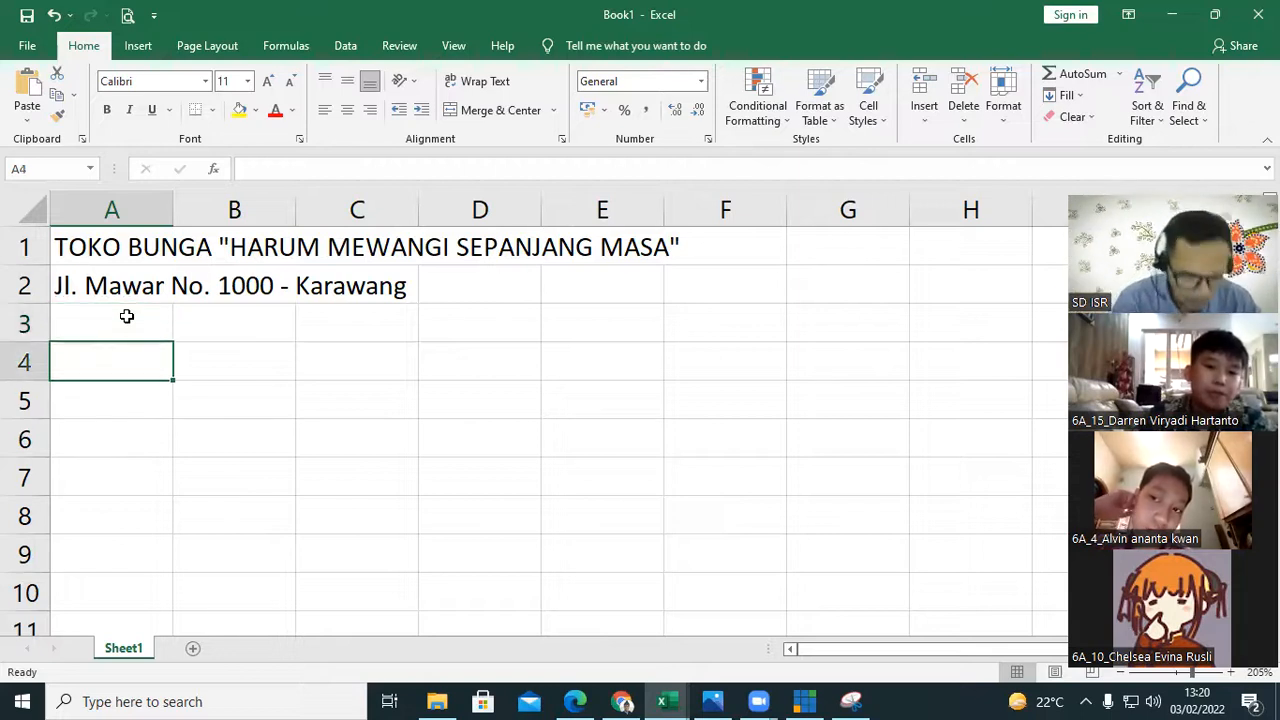
pyautogui.write('n')
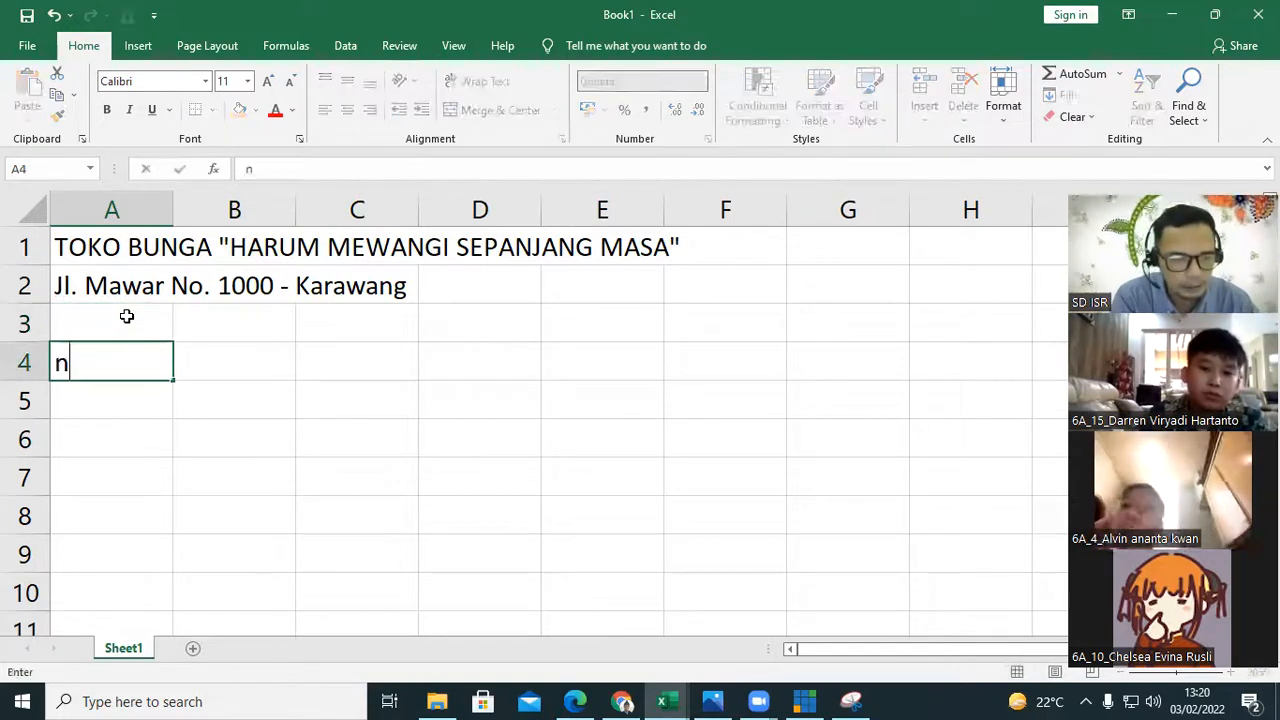
pyautogui.press('BackSpace')
pyautogui.write('NO')
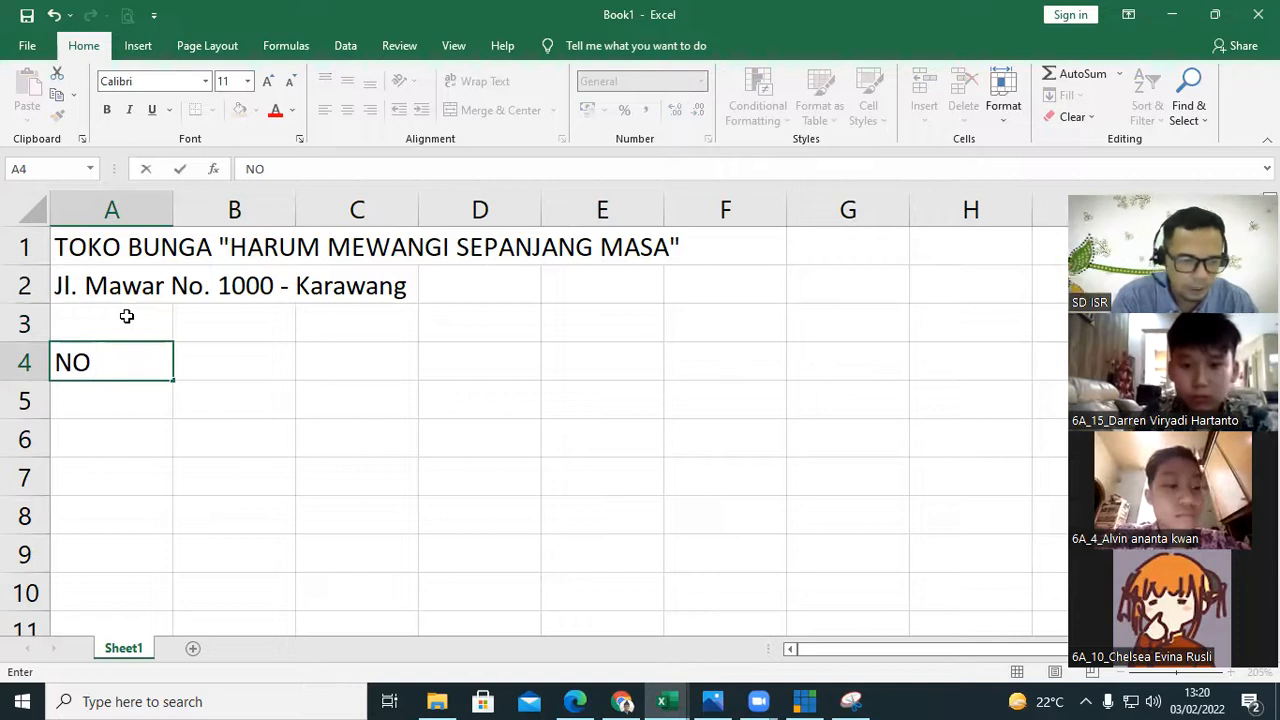
pyautogui.press('Tab')
# - Enter the two-row column heading NAMA in cell B4 and PEMBELI in cell B5
pyautogui.write('nam')
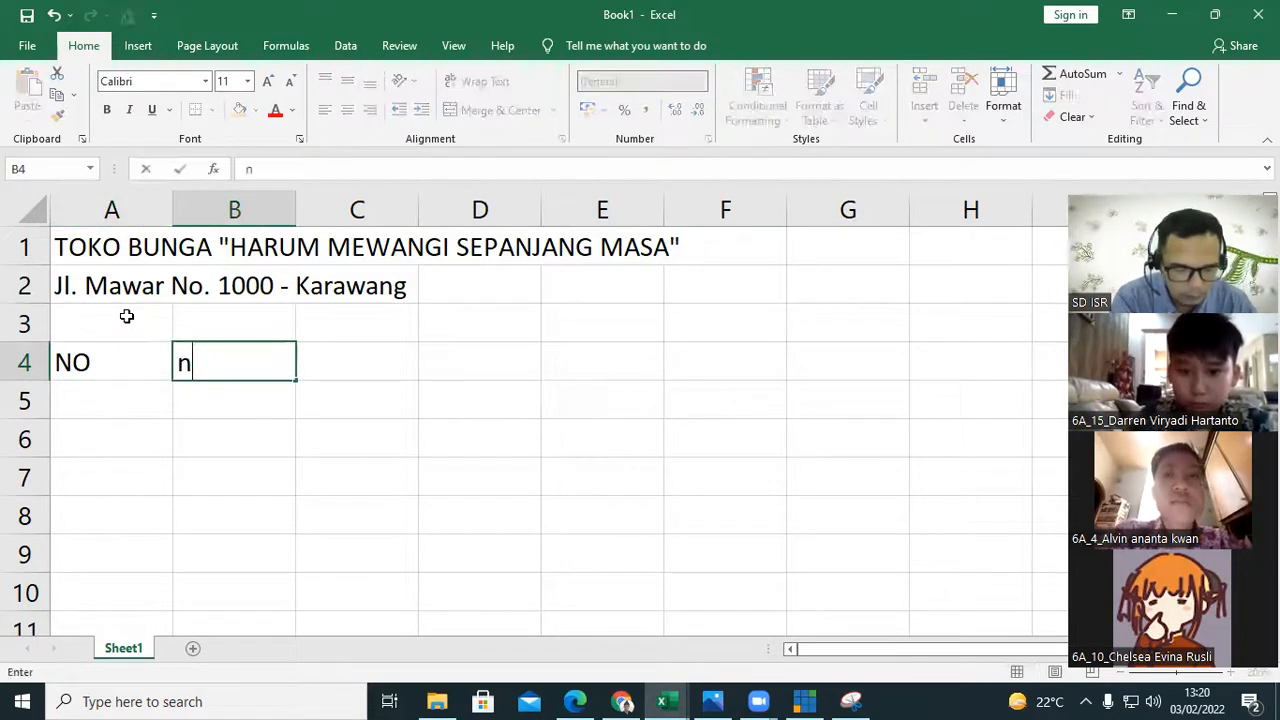
pyautogui.press('BackSpace')
pyautogui.press('BackSpace')
pyautogui.press('BackSpace')
pyautogui.write('NAMA')
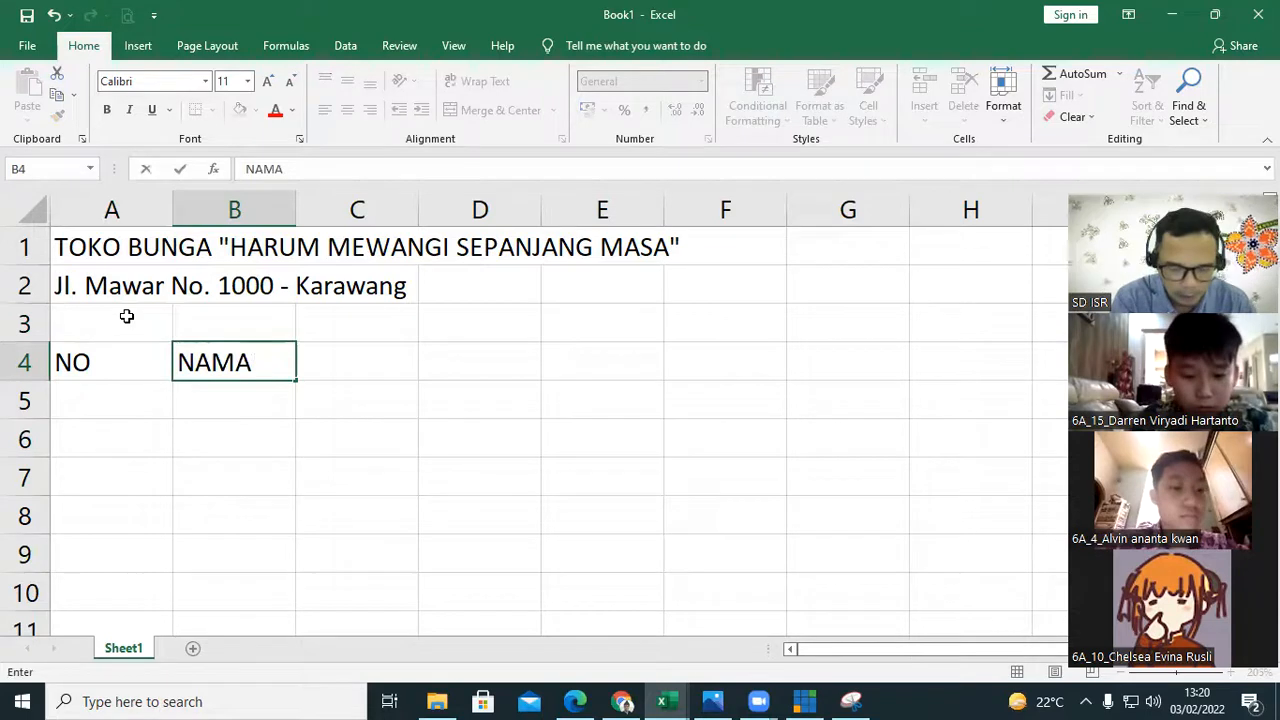
pyautogui.press('Return')
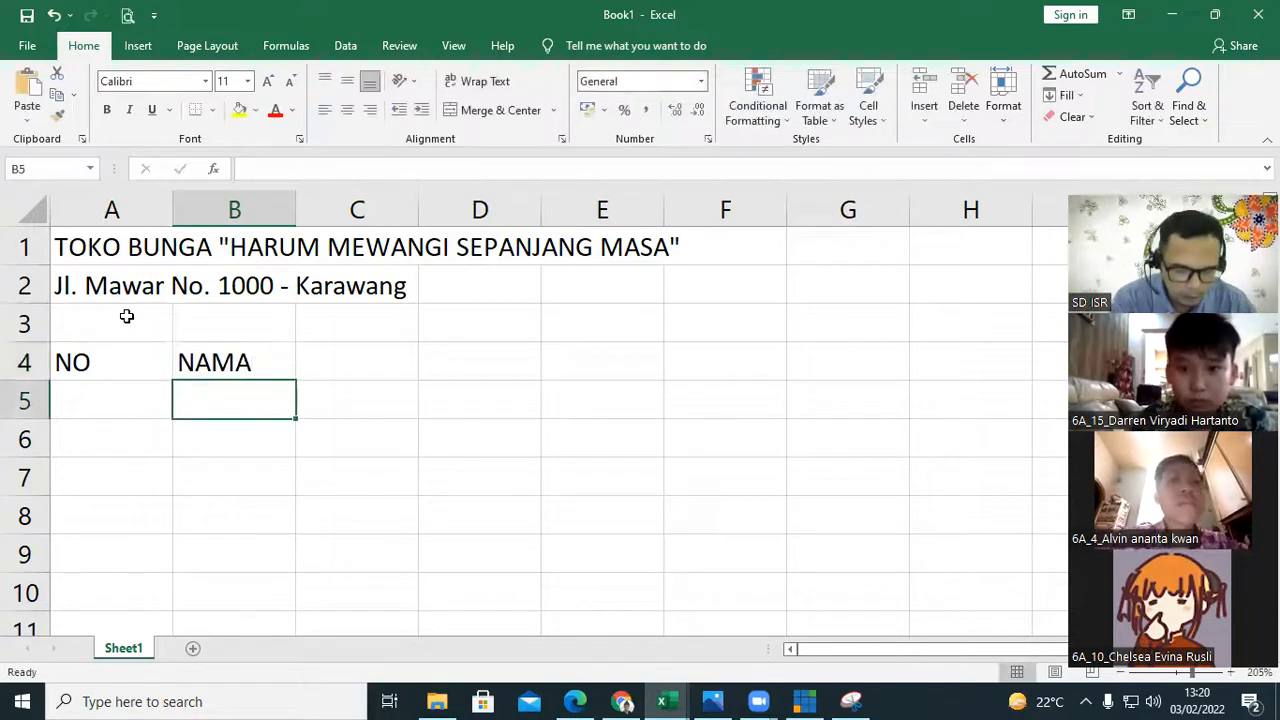
pyautogui.write('PEMBELI')
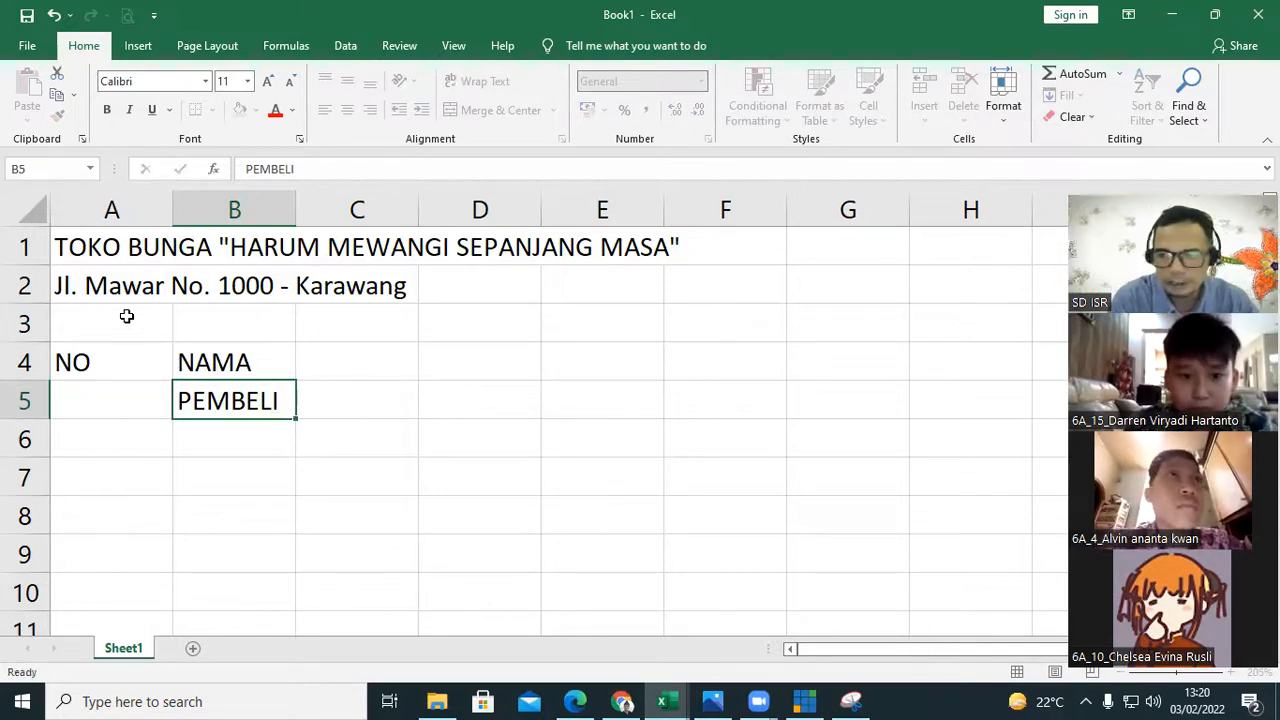
# - Enter the two-row column heading NAMA in cell C4 and BUNGA in cell C5
pyautogui.press('Right')
pyautogui.press('Up')
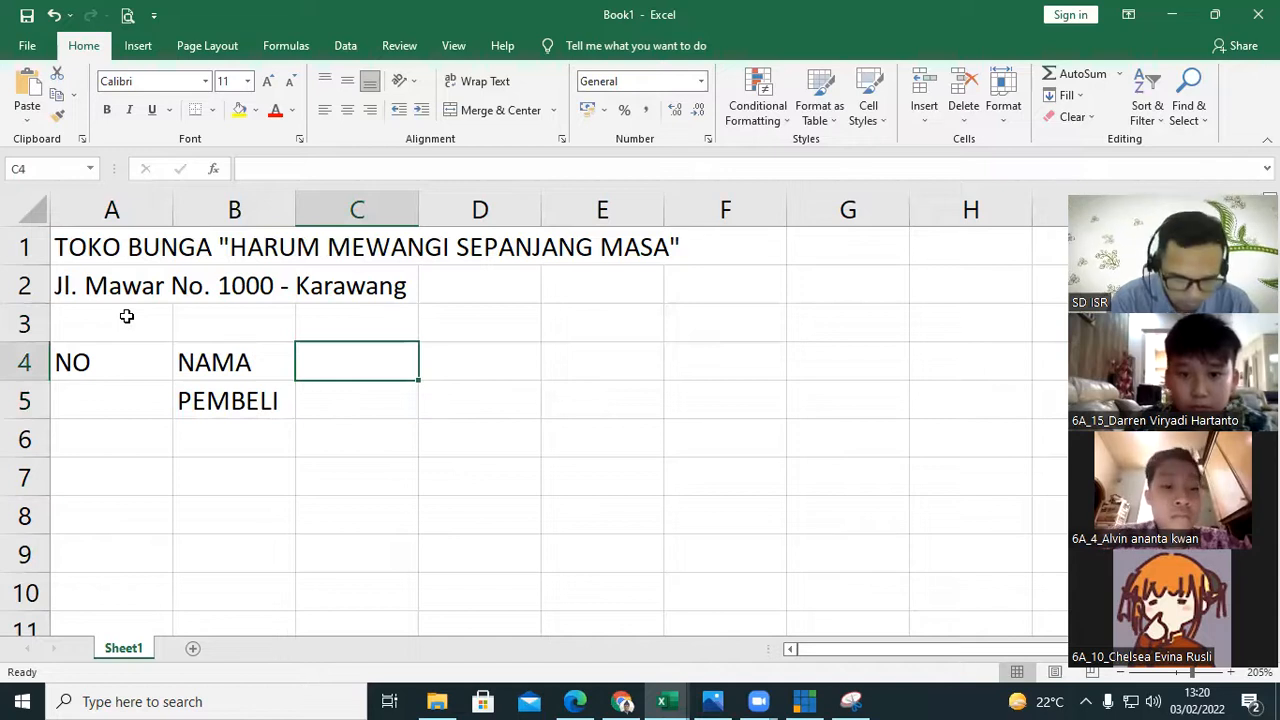
pyautogui.write('NAMA')
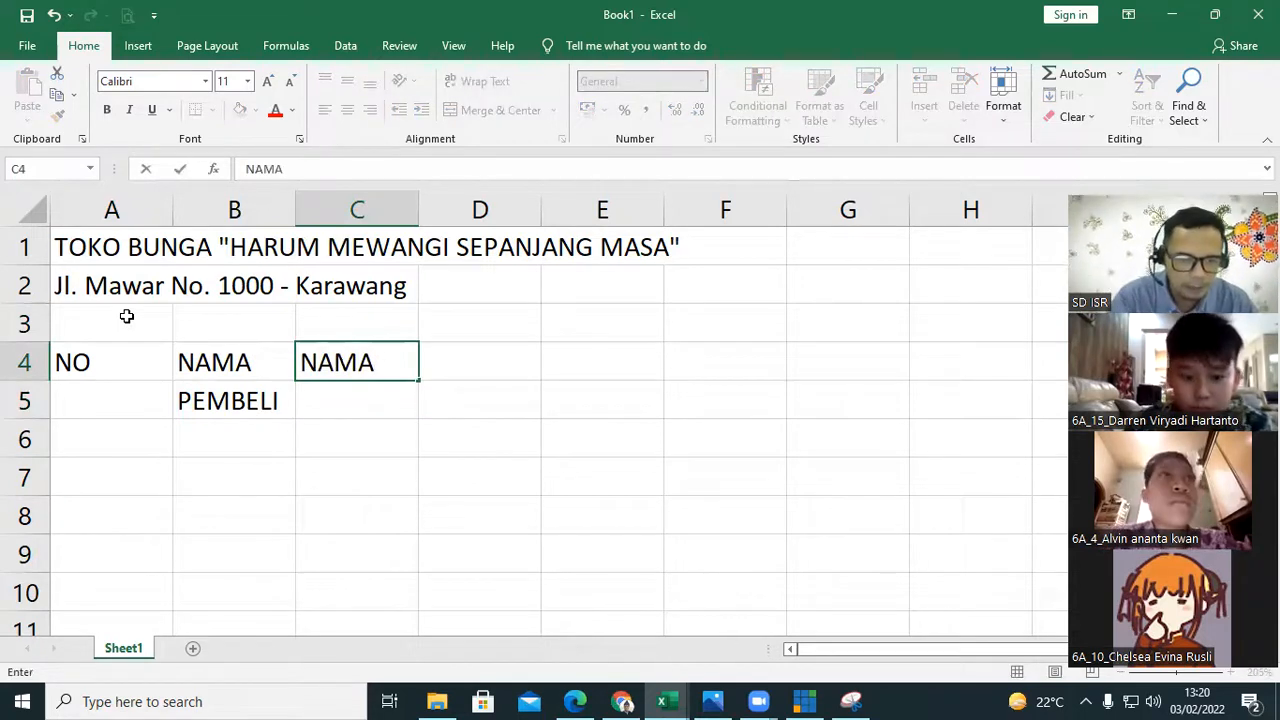
pyautogui.press('Return')
pyautogui.write('BUNGA')
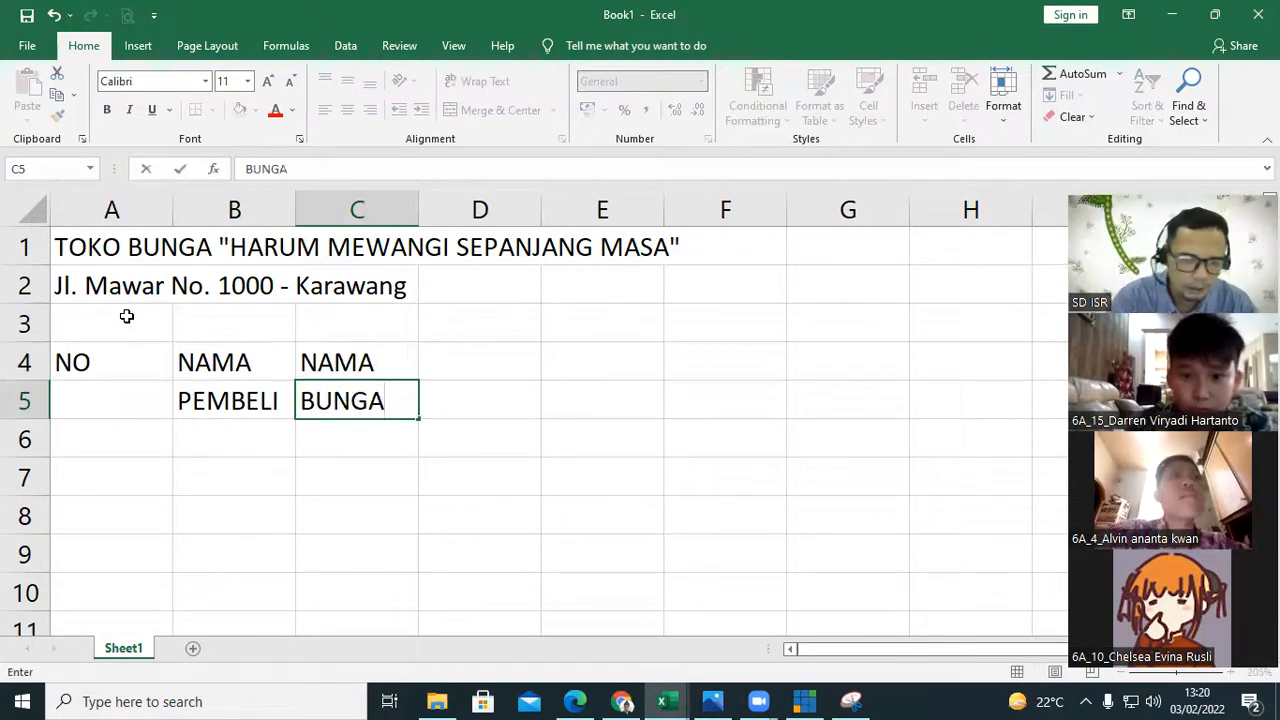
pyautogui.press('Up')
pyautogui.press('Down')
pyautogui.press('Up')
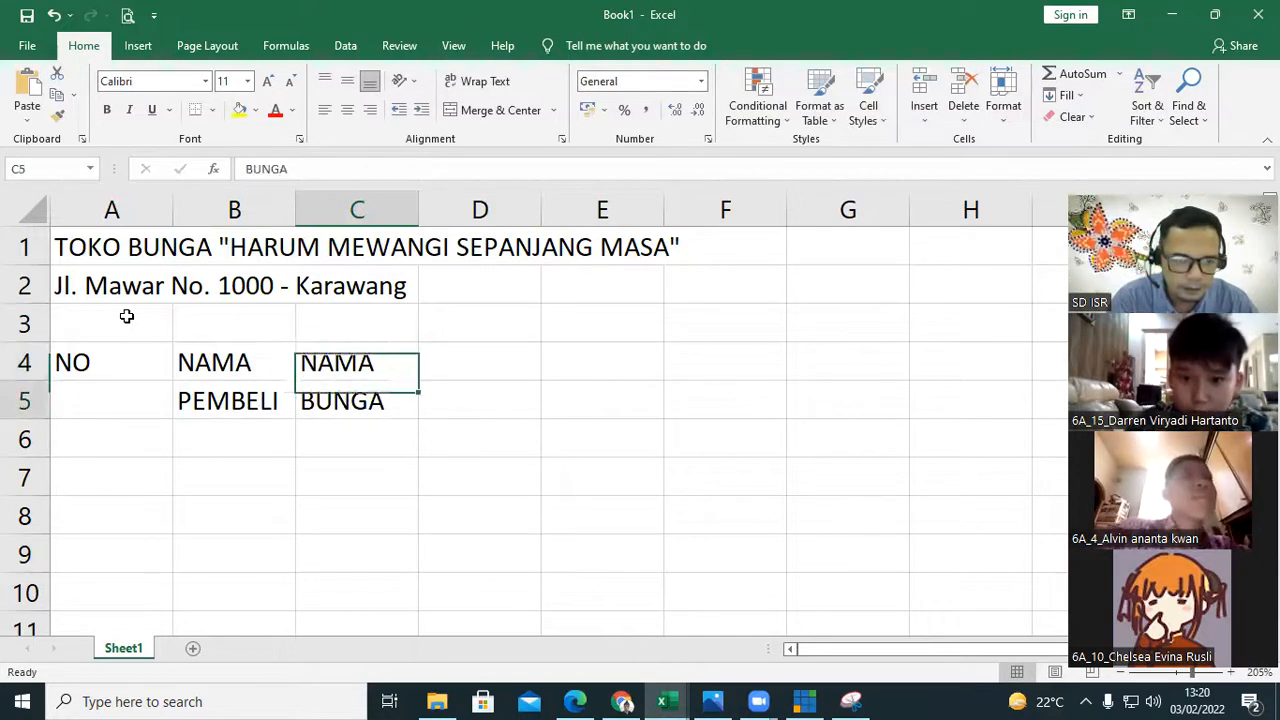
# - Enter the column heading HARGA in cell D4
pyautogui.press('Down')
pyautogui.press('Right')
pyautogui.press('Up')
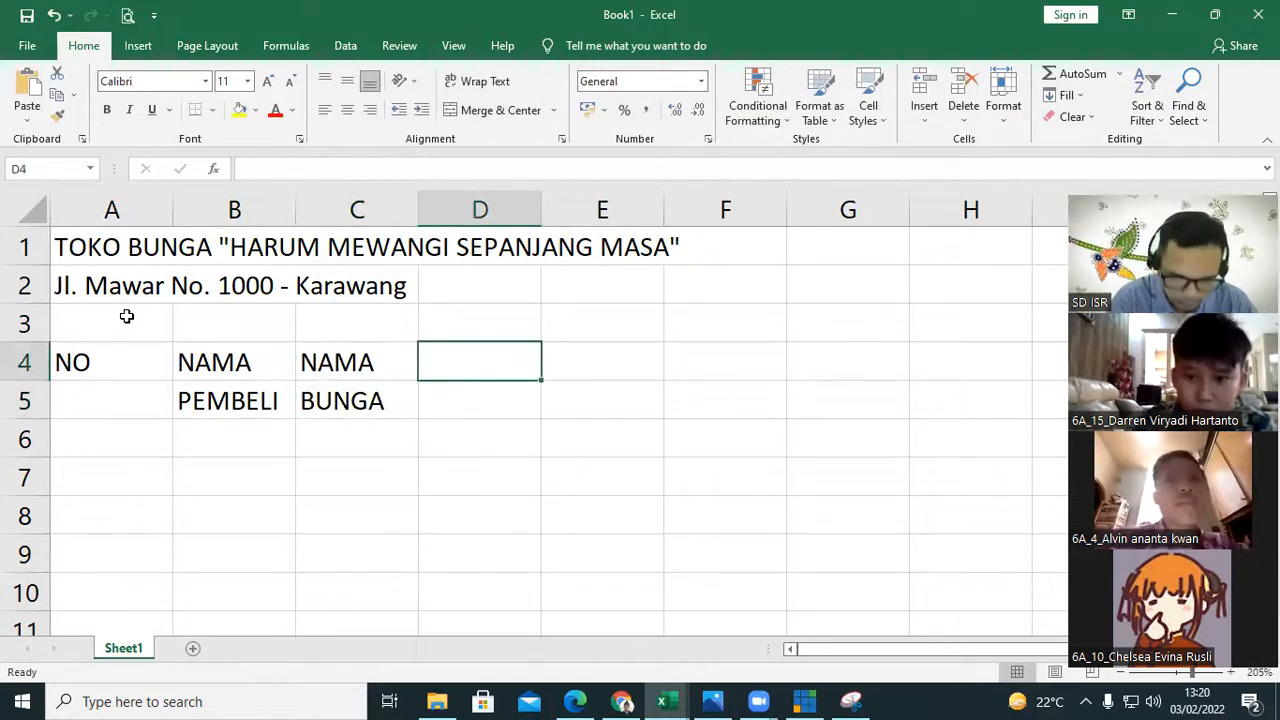
pyautogui.write('HARGA')
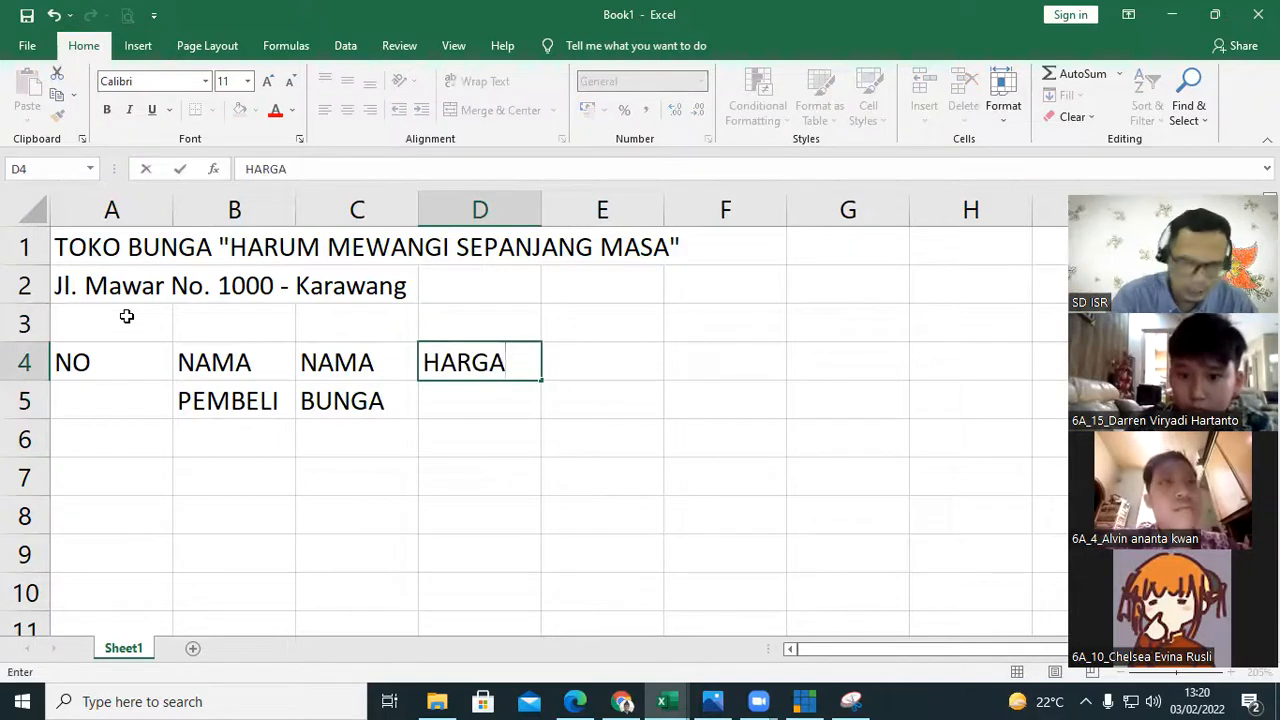
pyautogui.press('Right')
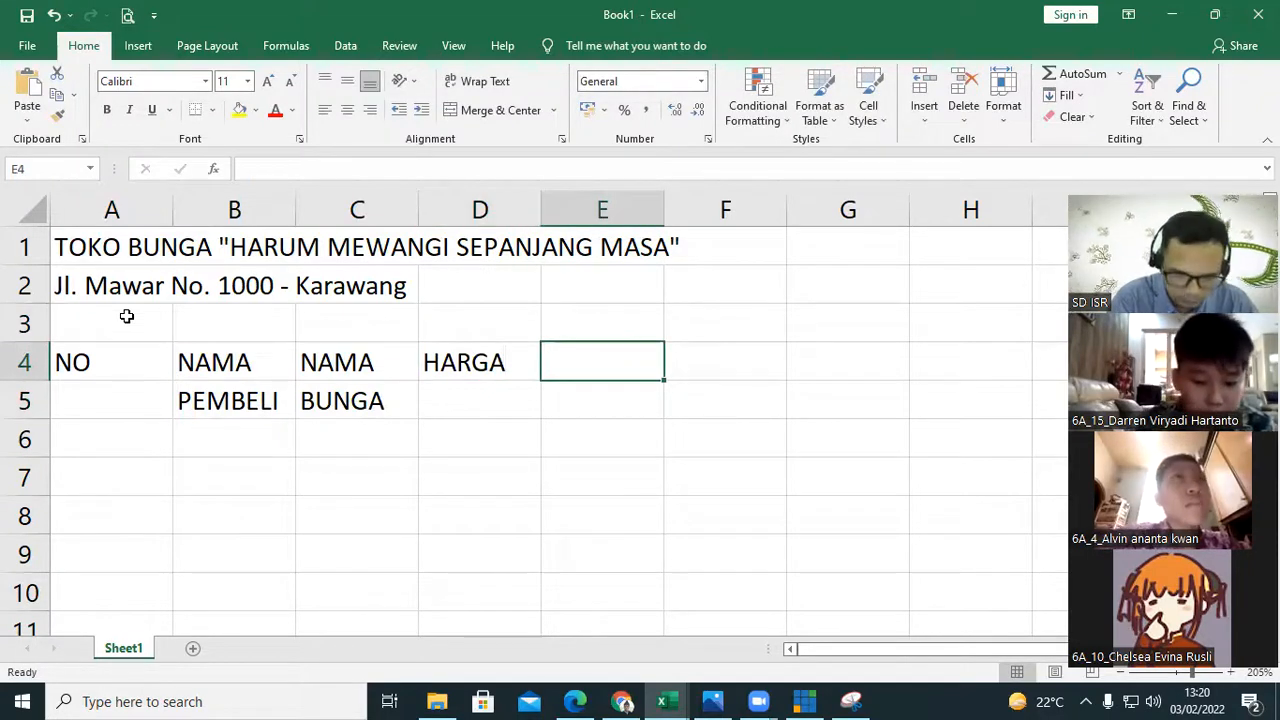
# - Enter the two-row column heading JUMLAH in cell E4 and BELI in cell E5
pyautogui.write('JUMLAH')
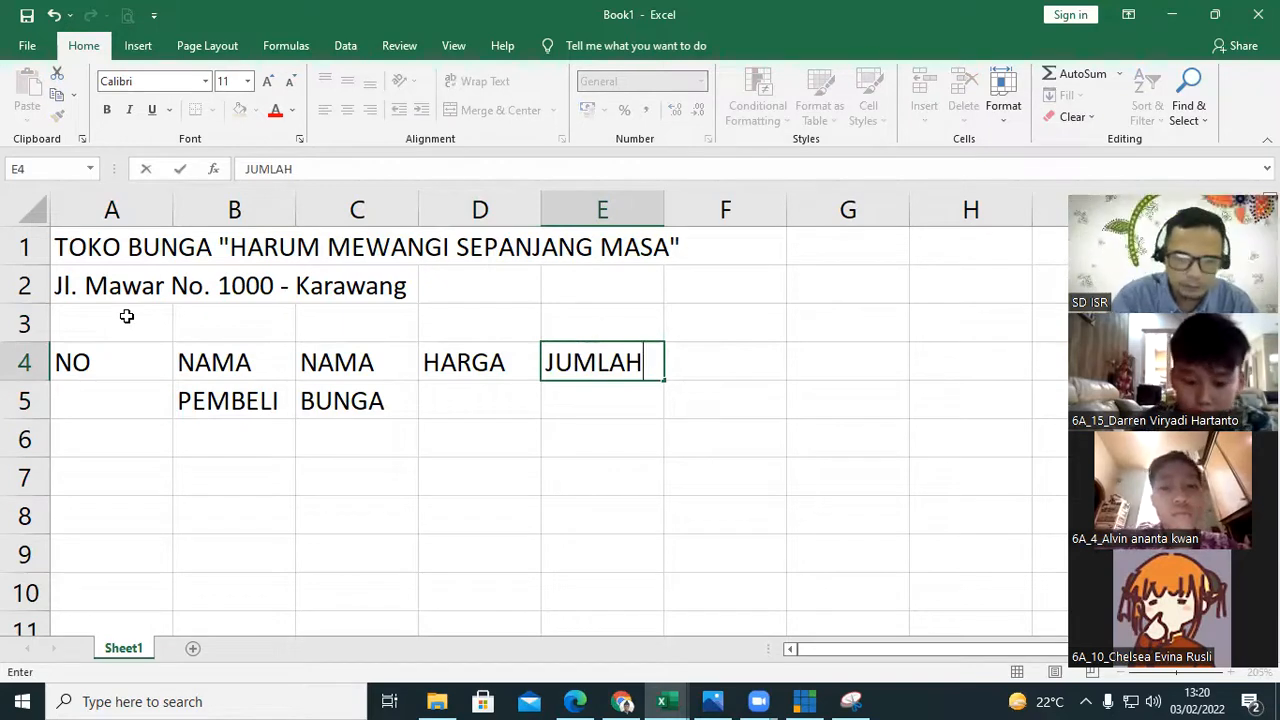
pyautogui.press('Return')
pyautogui.write('BELI')
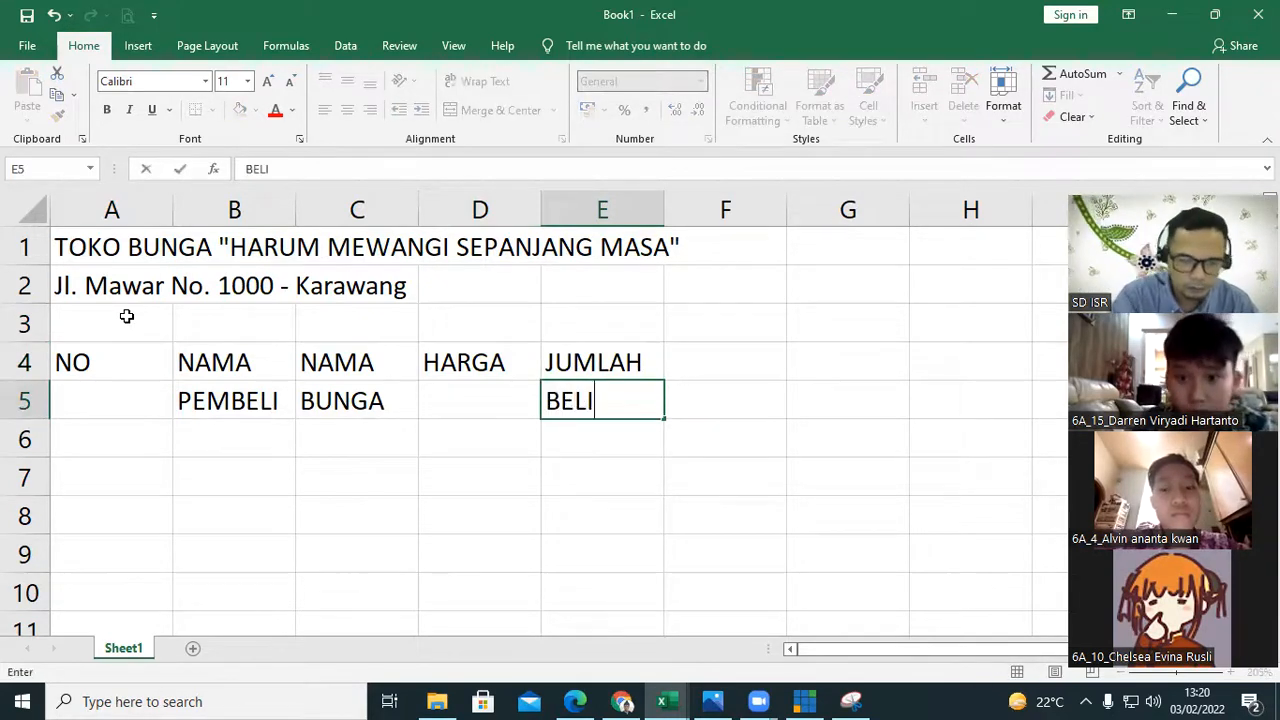
pyautogui.press('Tab')
pyautogui.press('Up')
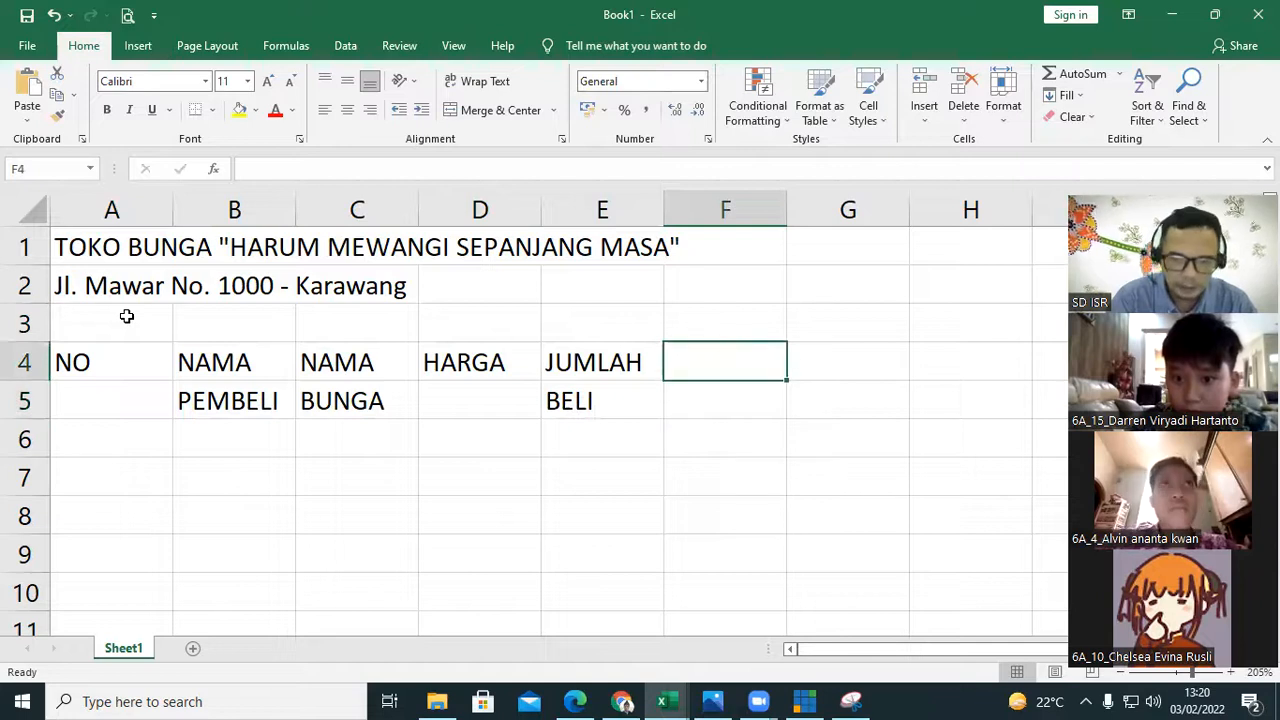
# - Enter the column heading BAYAR in cell F4
pyautogui.write('BAYAR')
pyautogui.press('Return')
# - Review the shop title in cell A1 and the column headings in rows 4 and 5, cell by cell
pyautogui.press('Up')
pyautogui.press('Left')
pyautogui.press('Left')
pyautogui.press('Left')
pyautogui.press('Left')
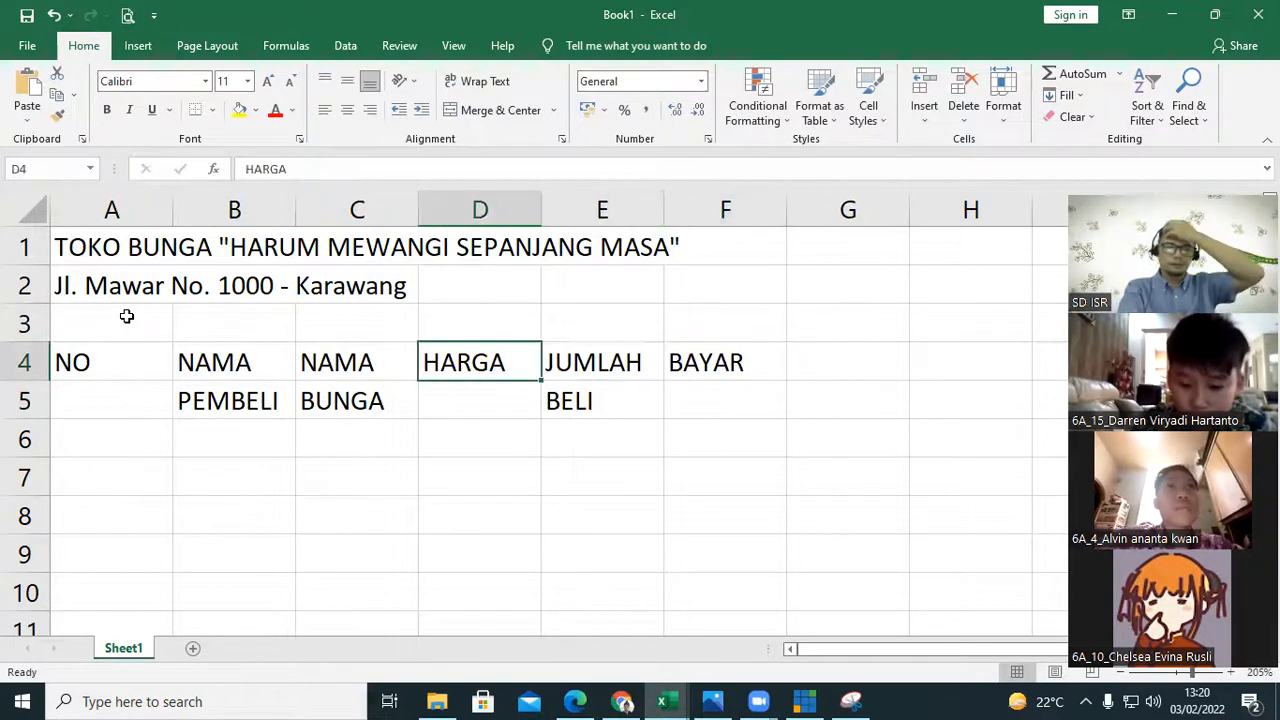
pyautogui.press('Left')
pyautogui.press('Down')
pyautogui.press('Up')
pyautogui.press('Right')
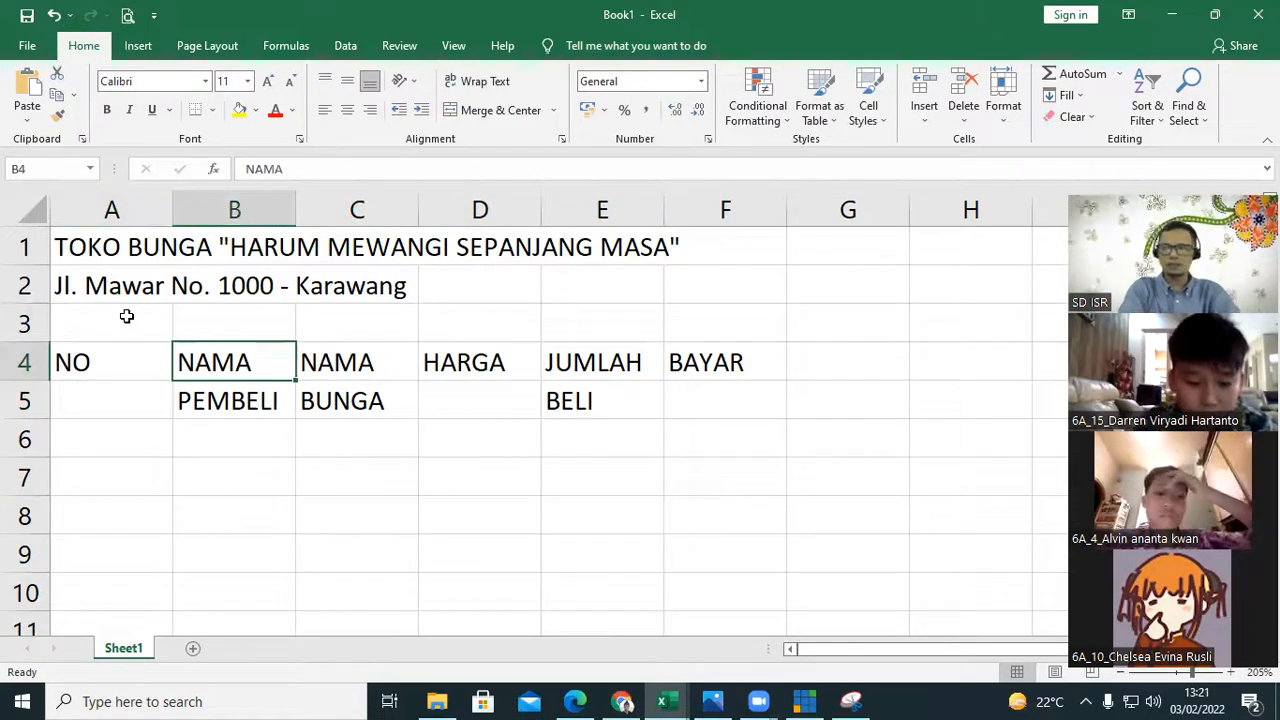
pyautogui.press('Right')
pyautogui.press('Down')
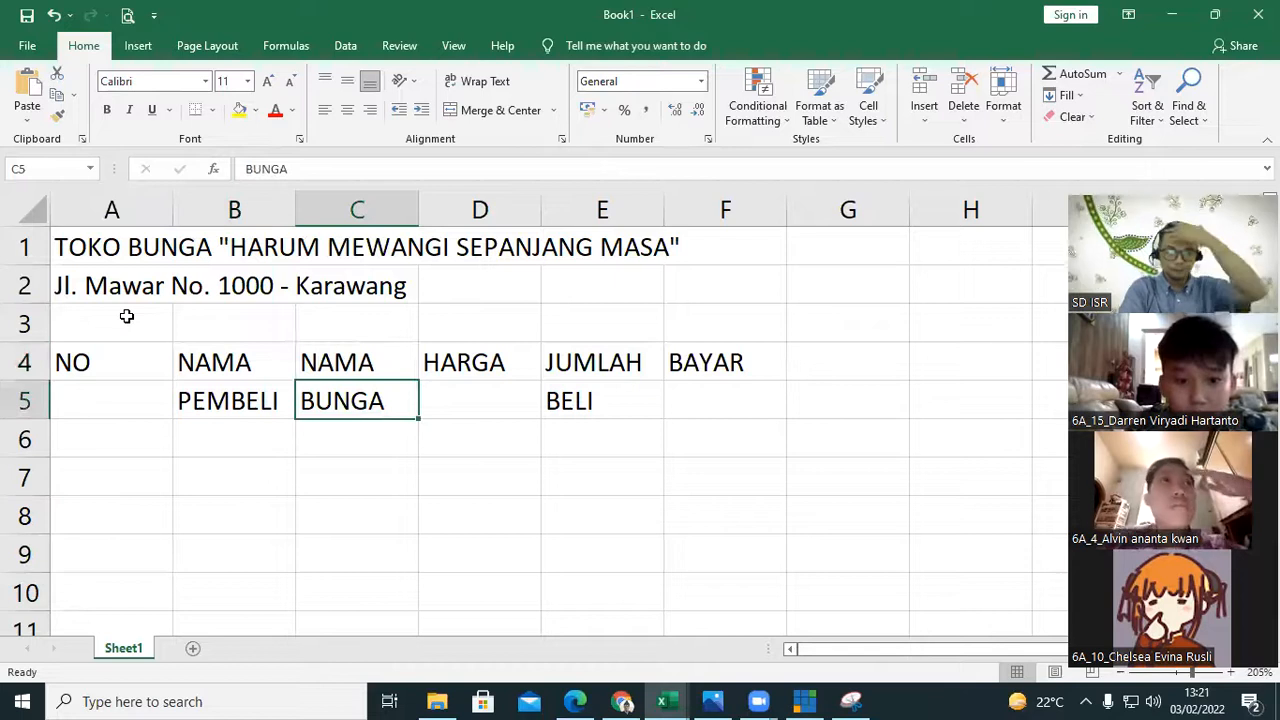
pyautogui.press('Left')
pyautogui.press('Up')
pyautogui.press('Down')
pyautogui.press('Right')
pyautogui.press('Up')
pyautogui.press('Down')
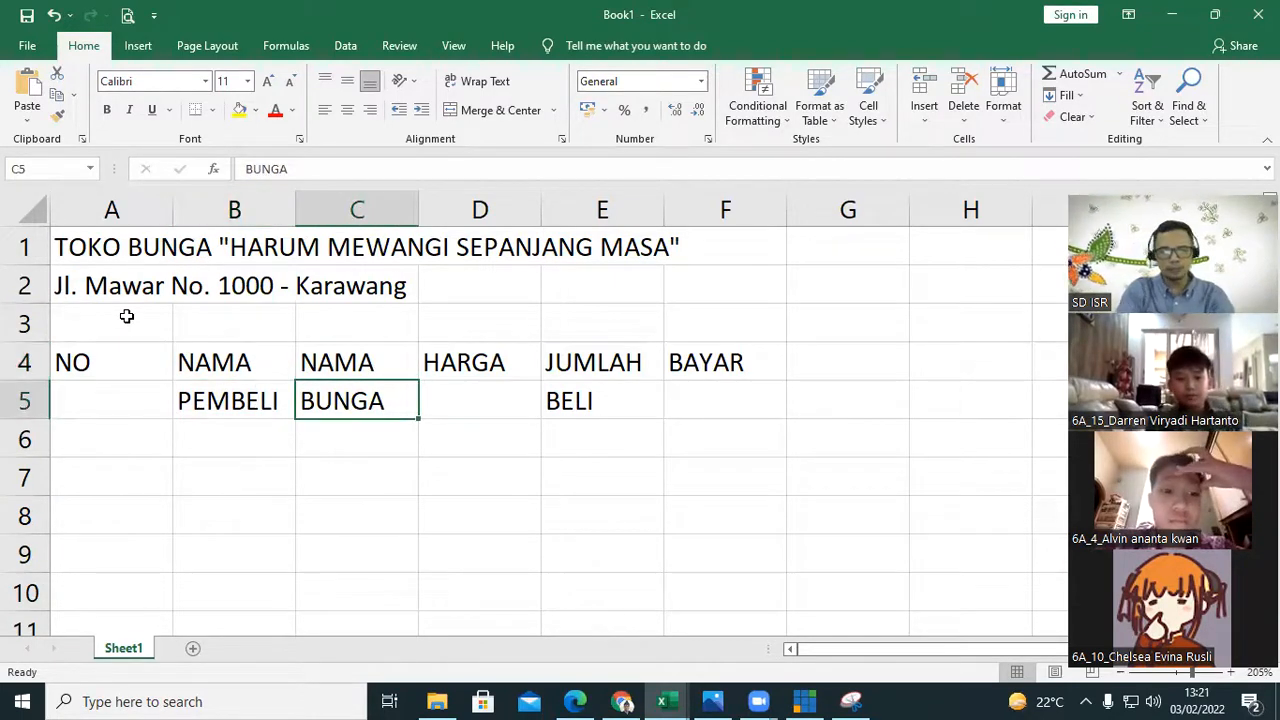
pyautogui.press('Right')
pyautogui.press('Up')
pyautogui.press('Right')
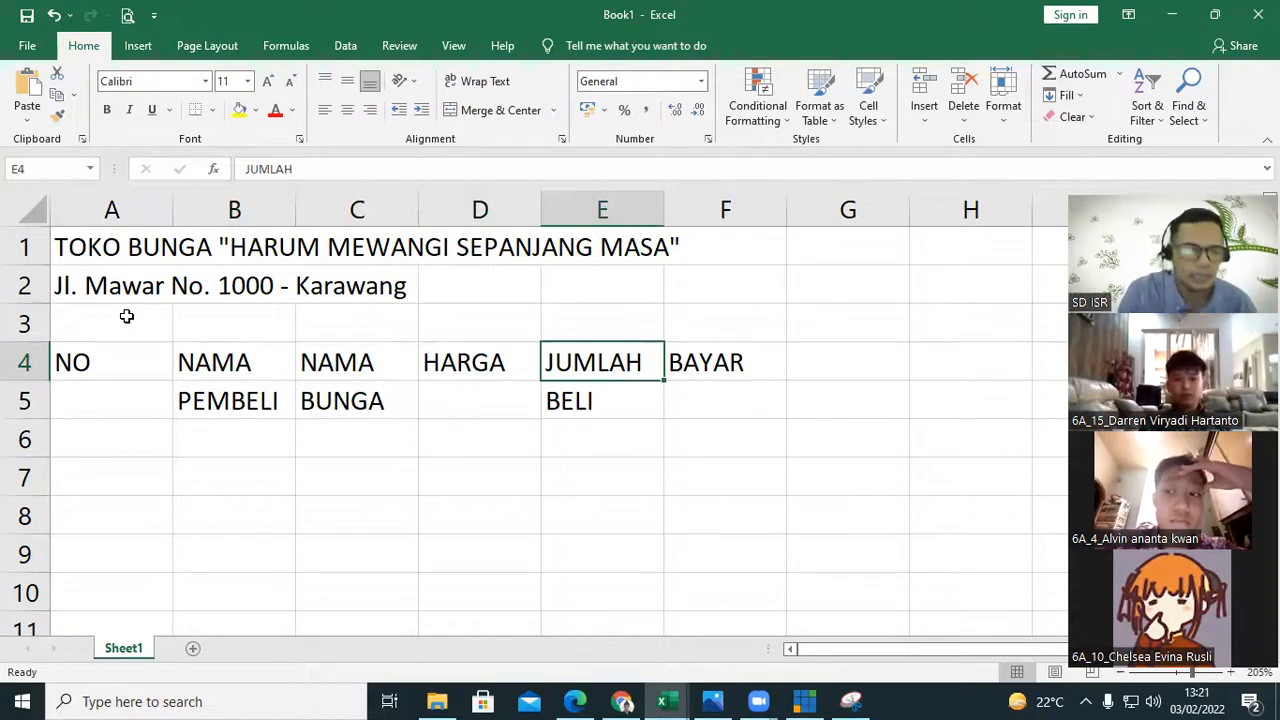
pyautogui.press('Down')
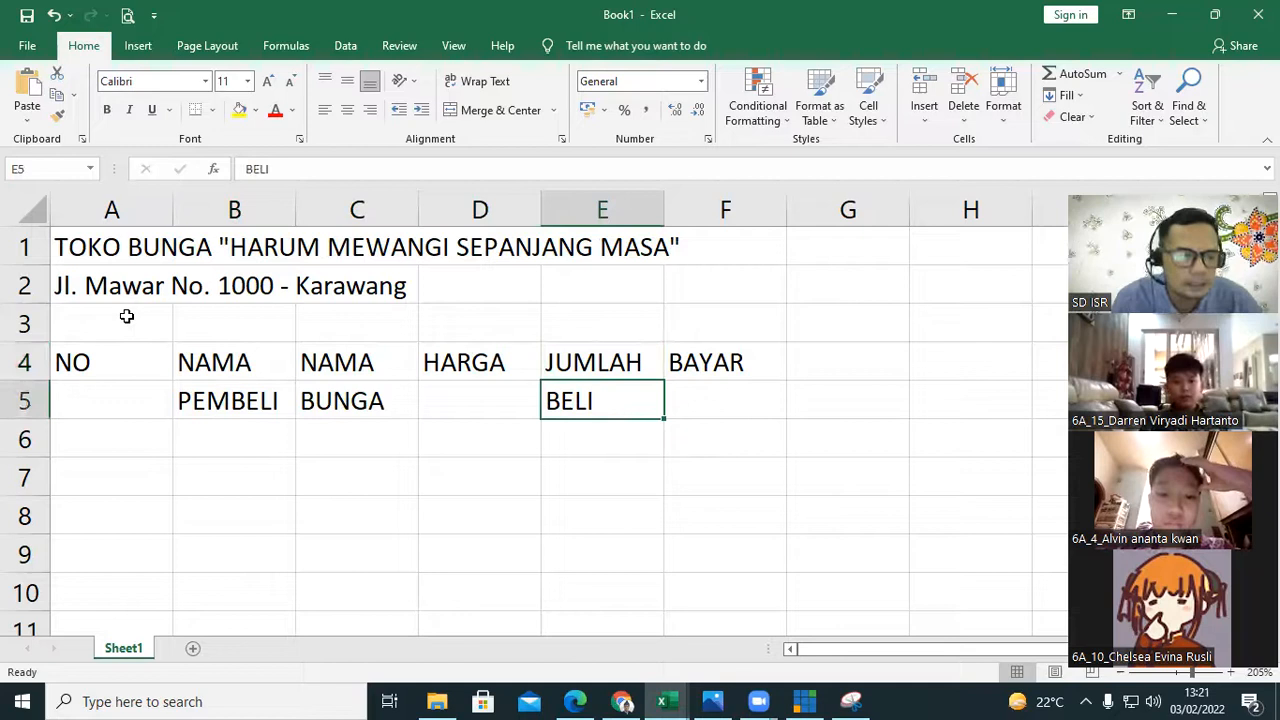
pyautogui.press('Right')
pyautogui.press('Up')
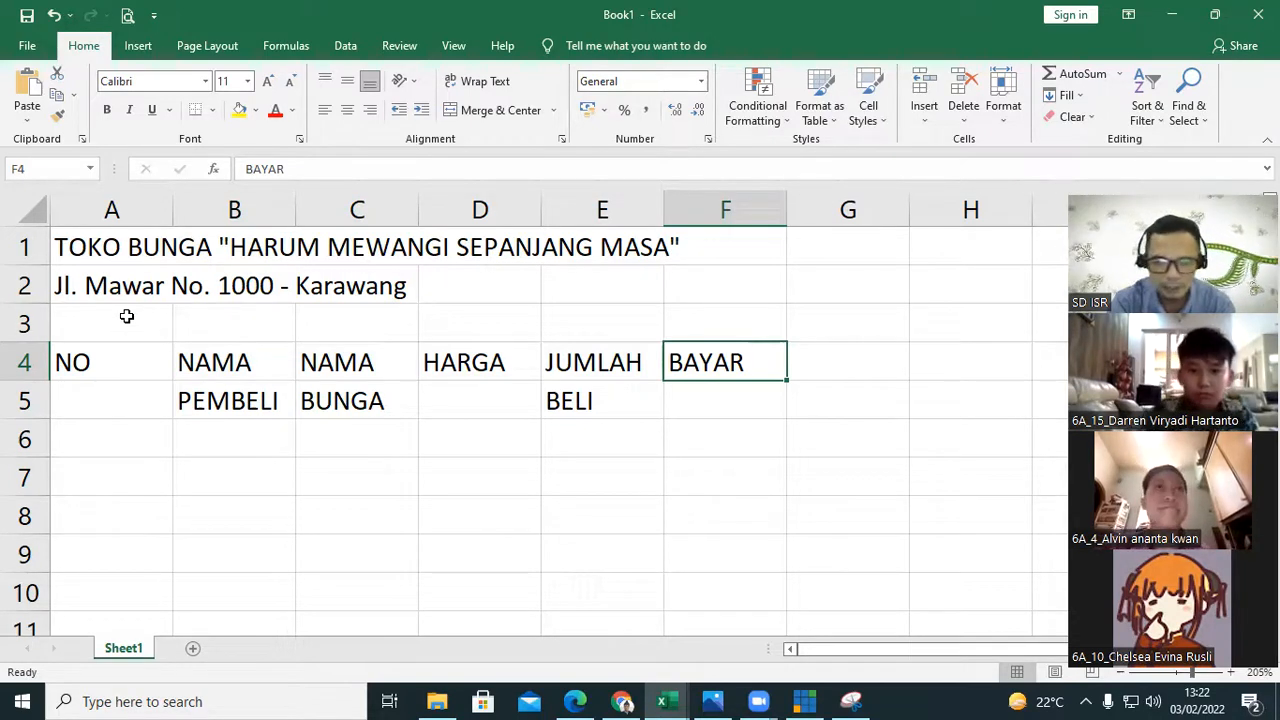
pyautogui.press('Down')
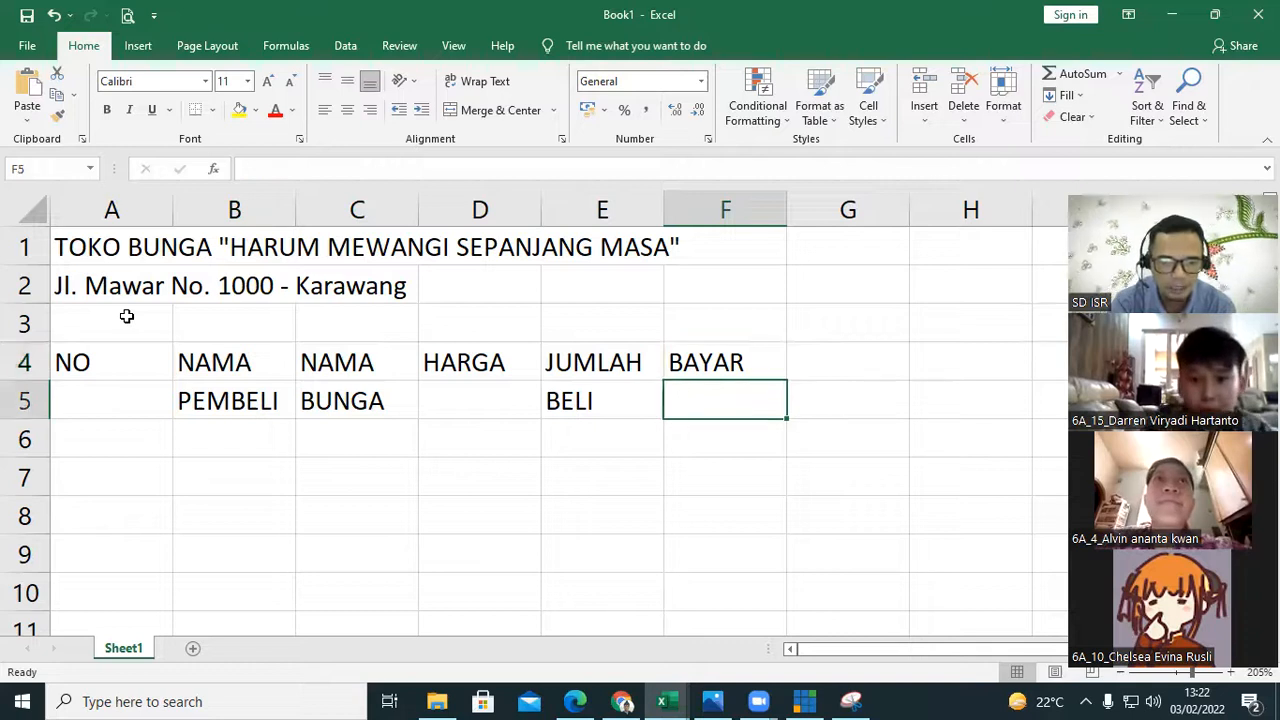
pyautogui.press('Left')
pyautogui.press('Left')
pyautogui.press('Left')
pyautogui.press('Left')
pyautogui.press('Left')
pyautogui.press('Down')
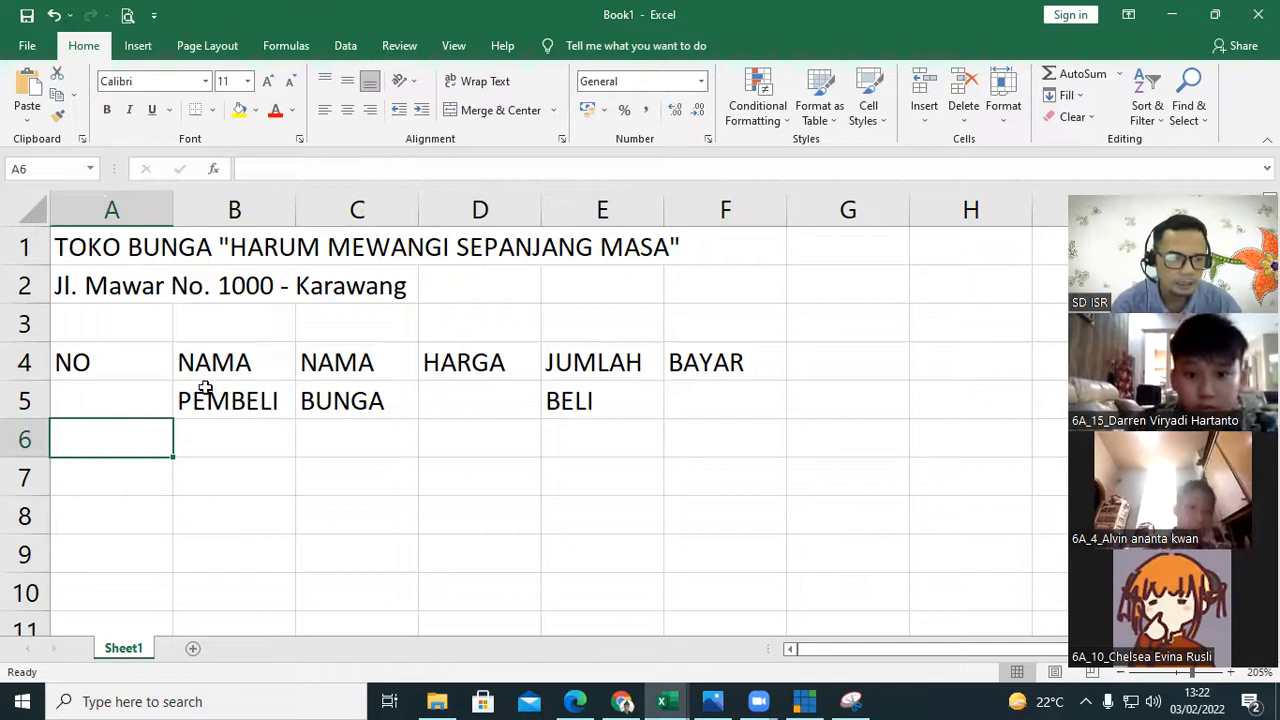
pyautogui.click(103, 250)
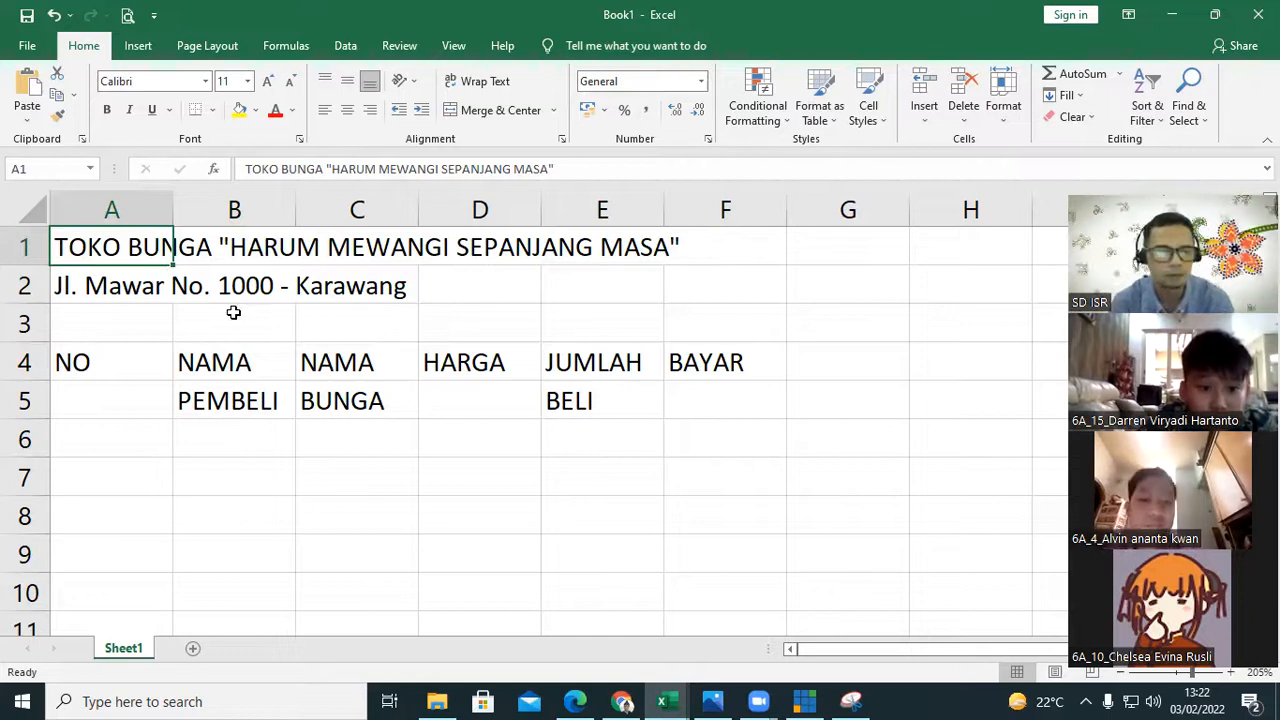
pyautogui.click(121, 362)
pyautogui.click(212, 362)
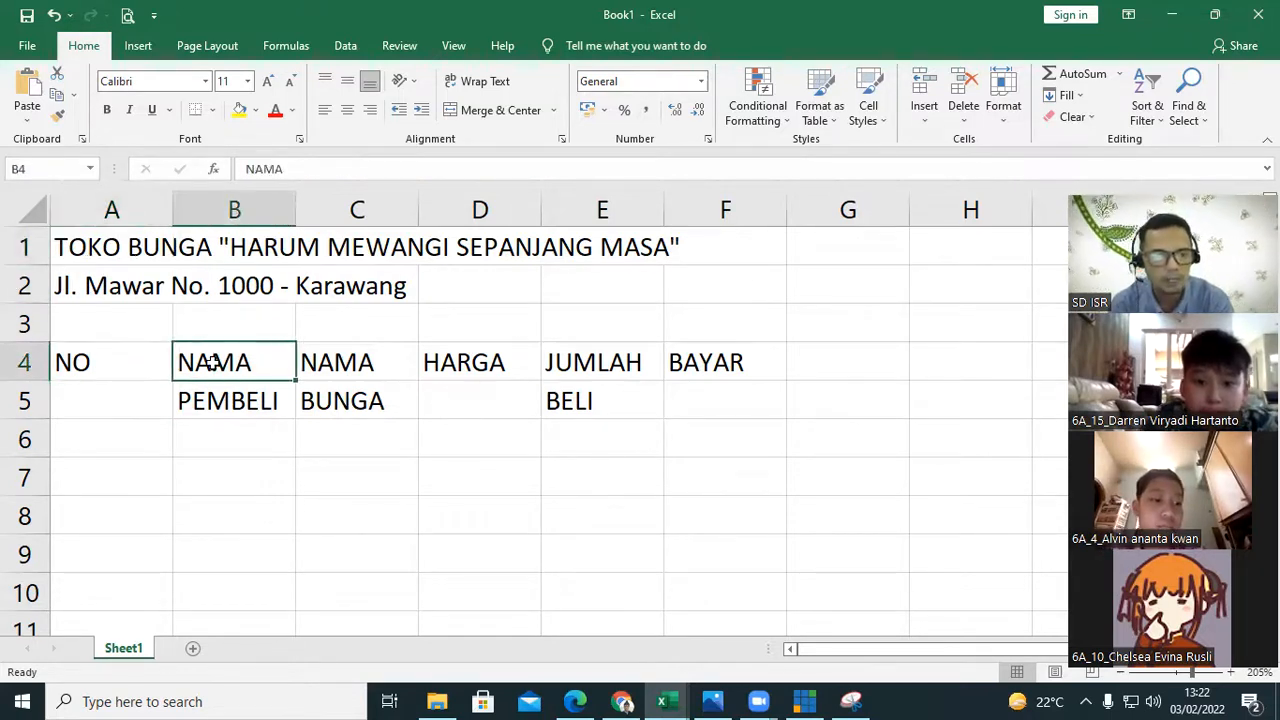
pyautogui.click(272, 398)
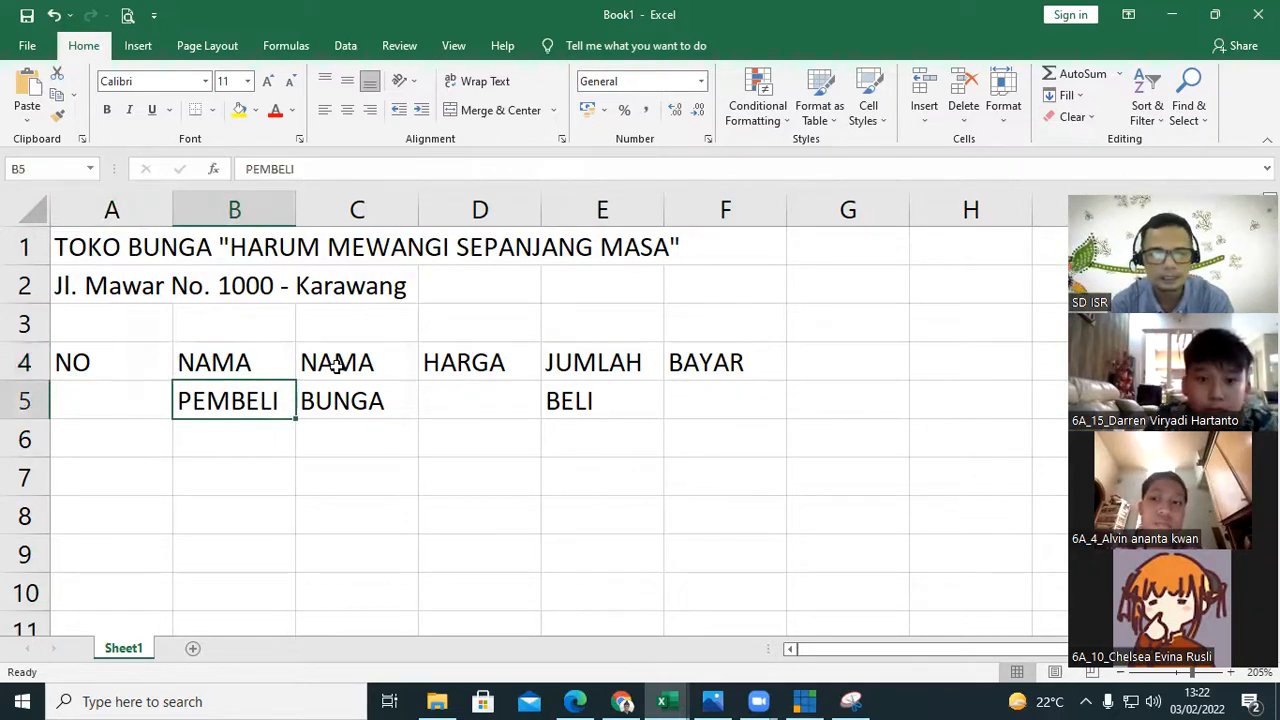
pyautogui.click(337, 365)
pyautogui.click(346, 400)
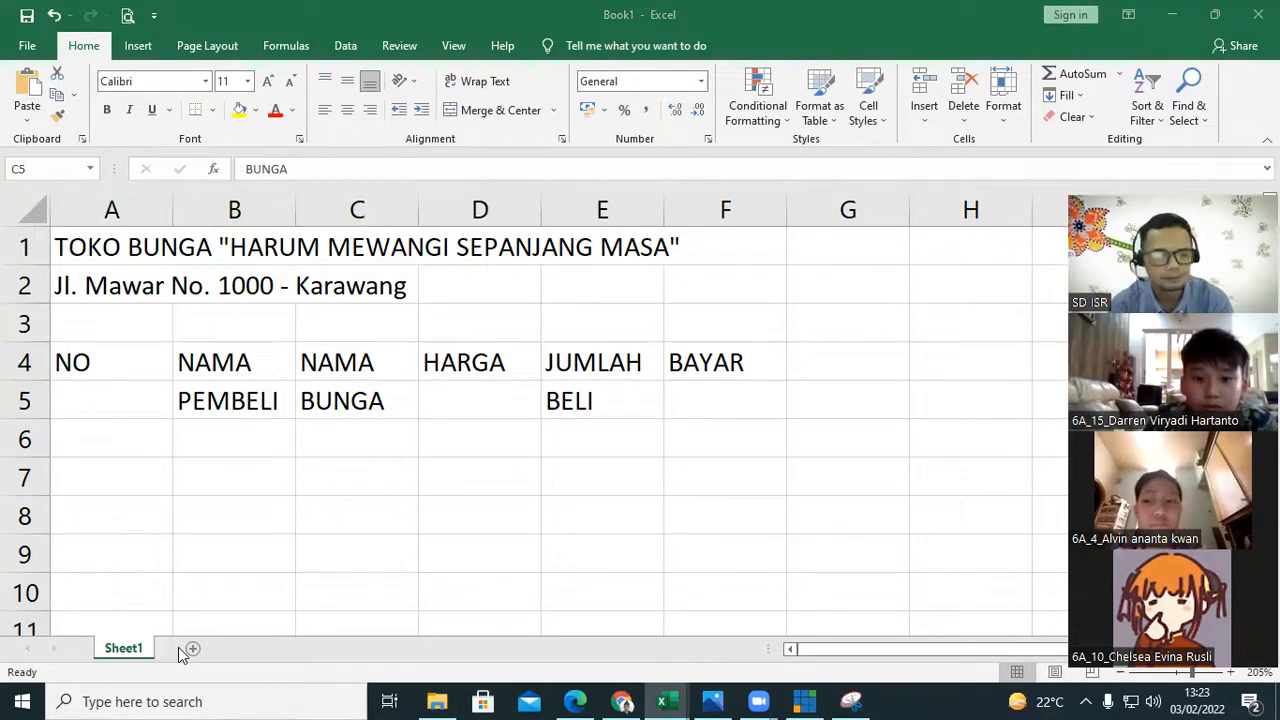
# - Enter the number 1 in cell A6 and the first buyer's name in cell B6
pyautogui.click(141, 428)
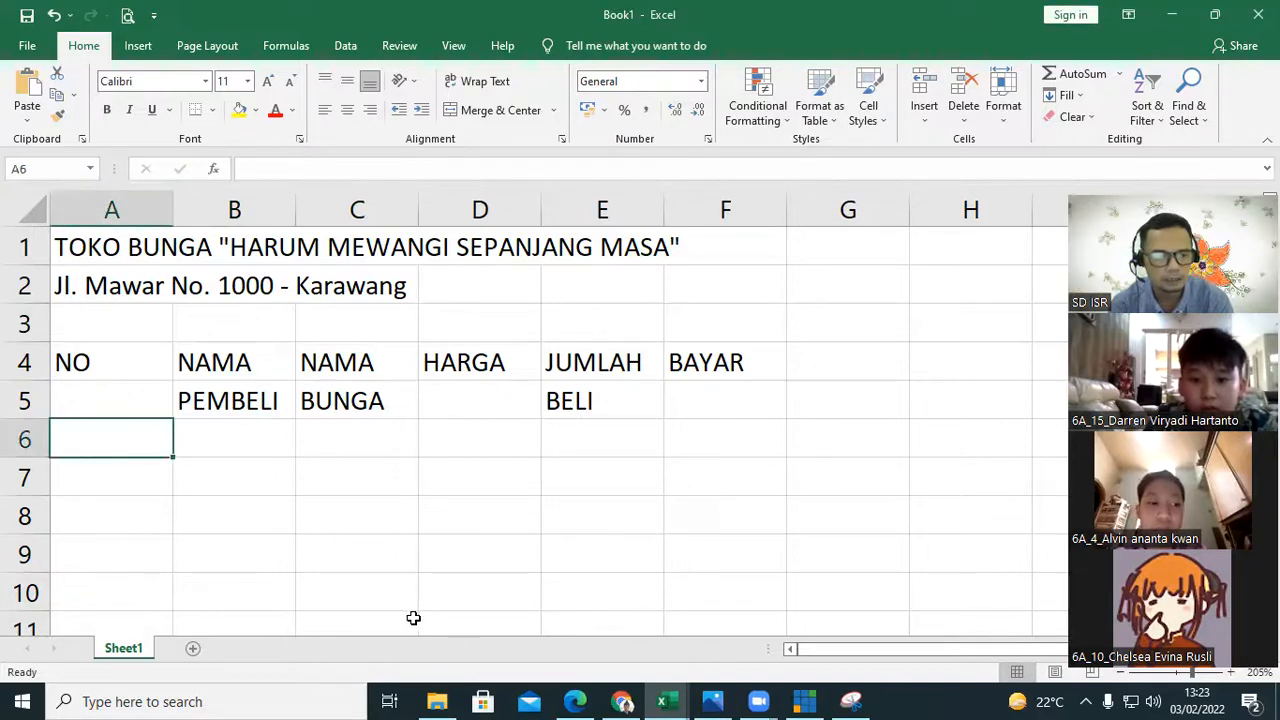
pyautogui.click(479, 694)
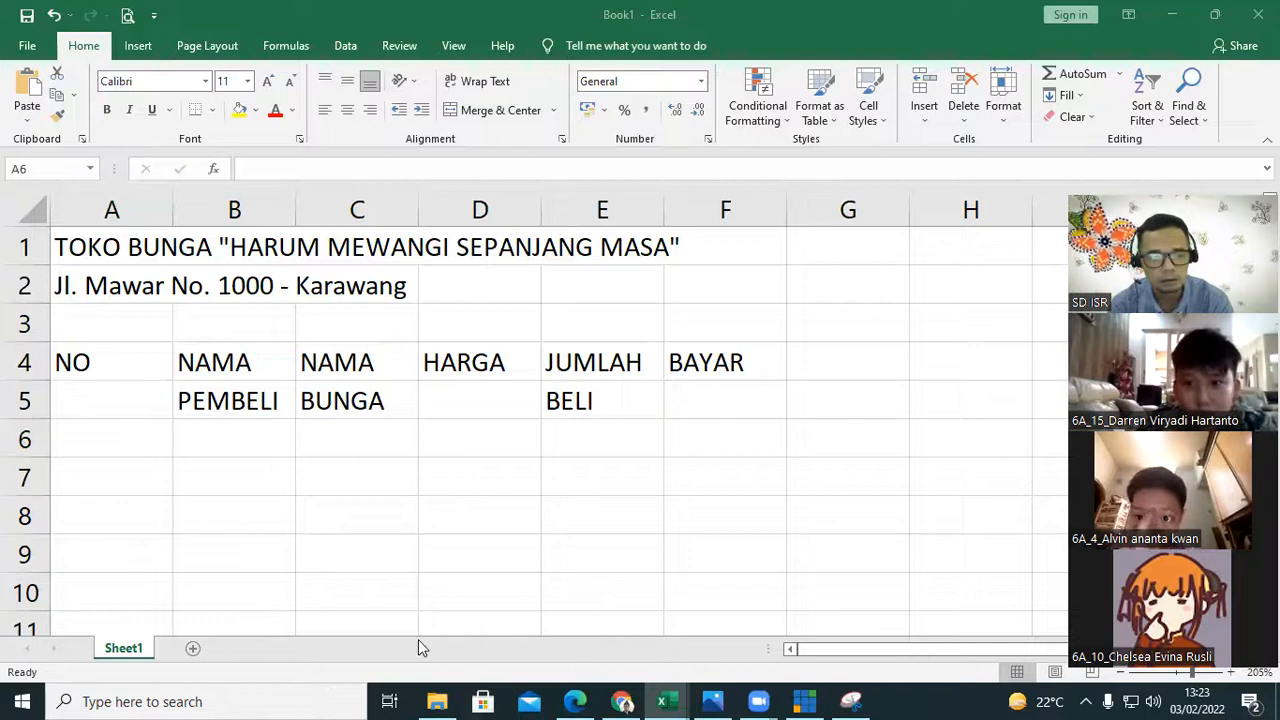
pyautogui.click(92, 438)
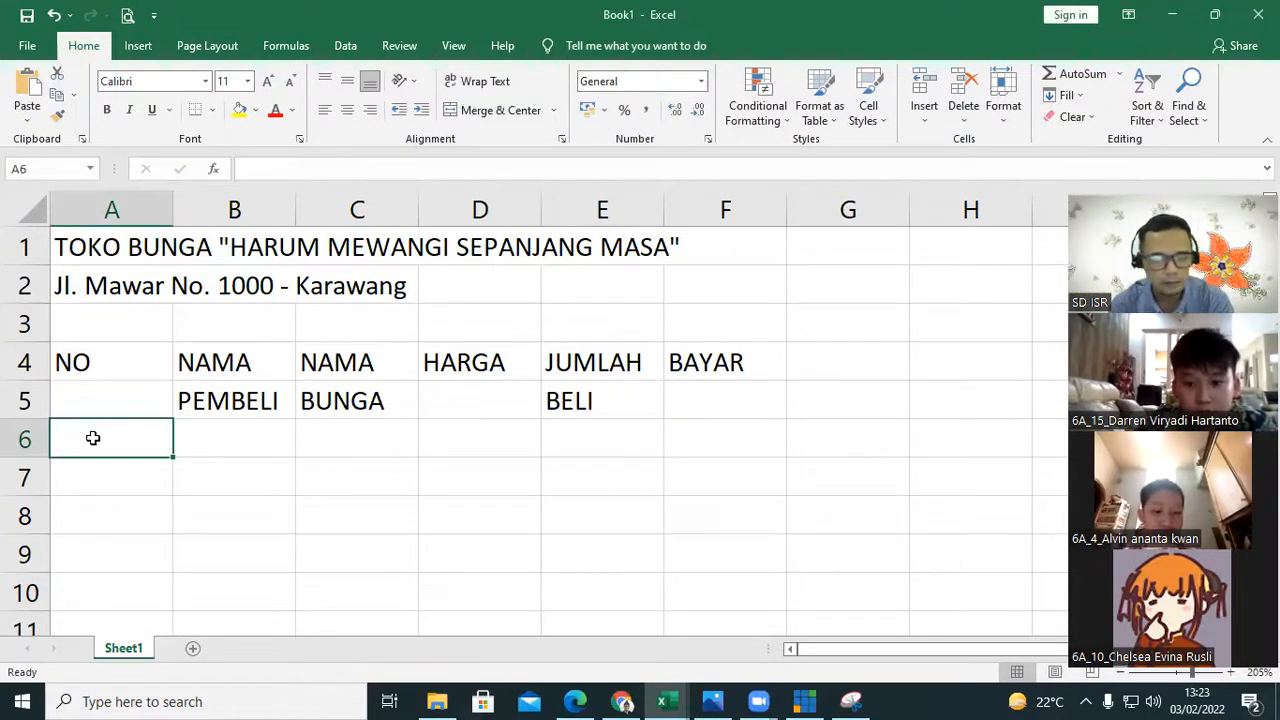
pyautogui.write('1')
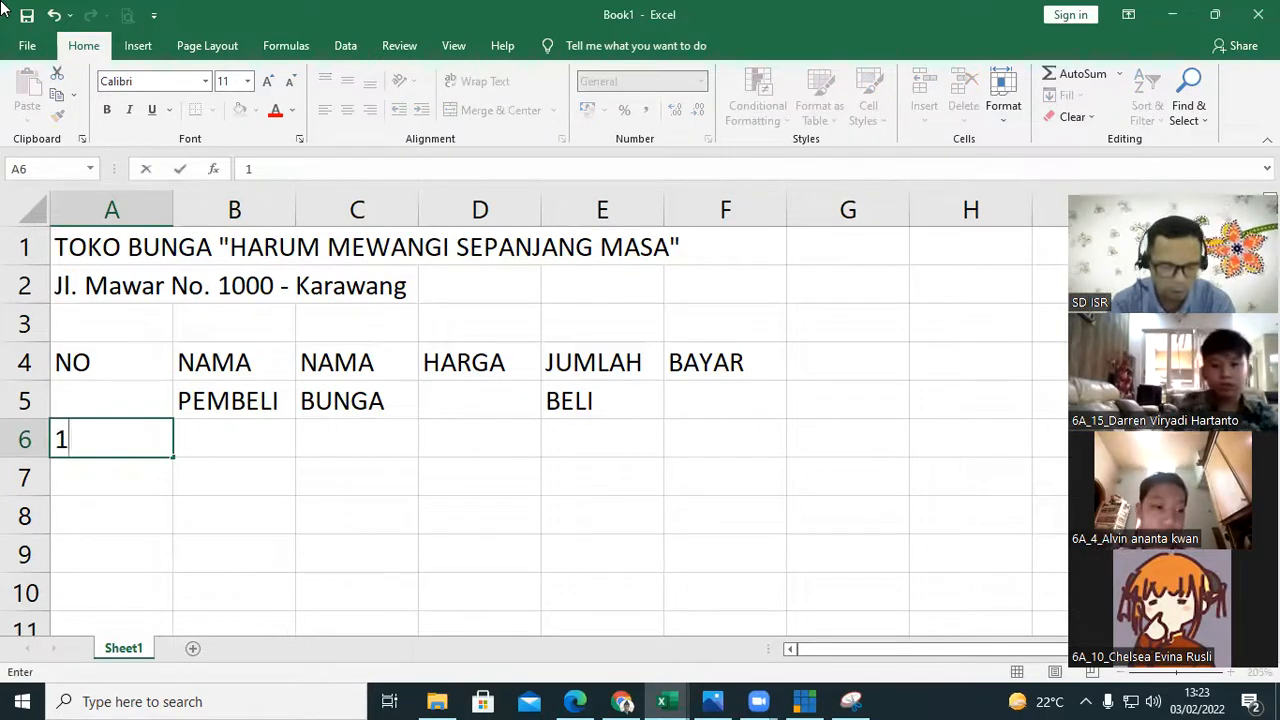
pyautogui.press('Tab')
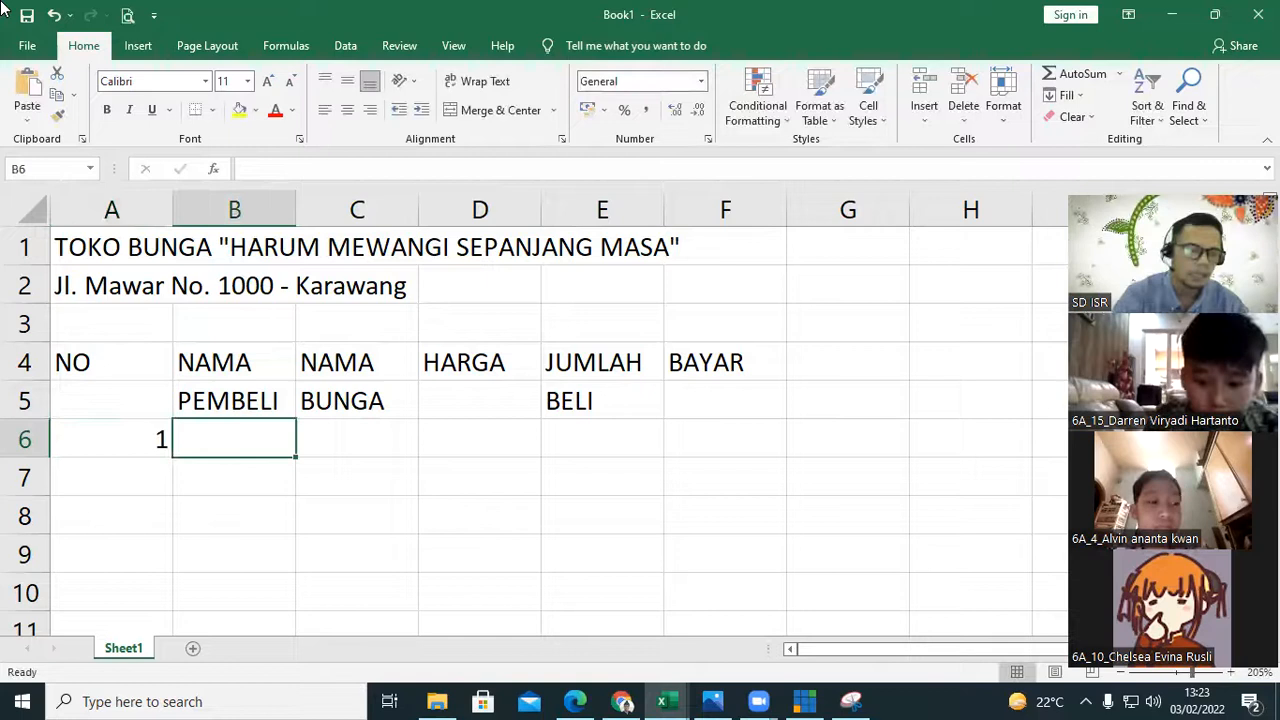
pyautogui.write('Raisa')
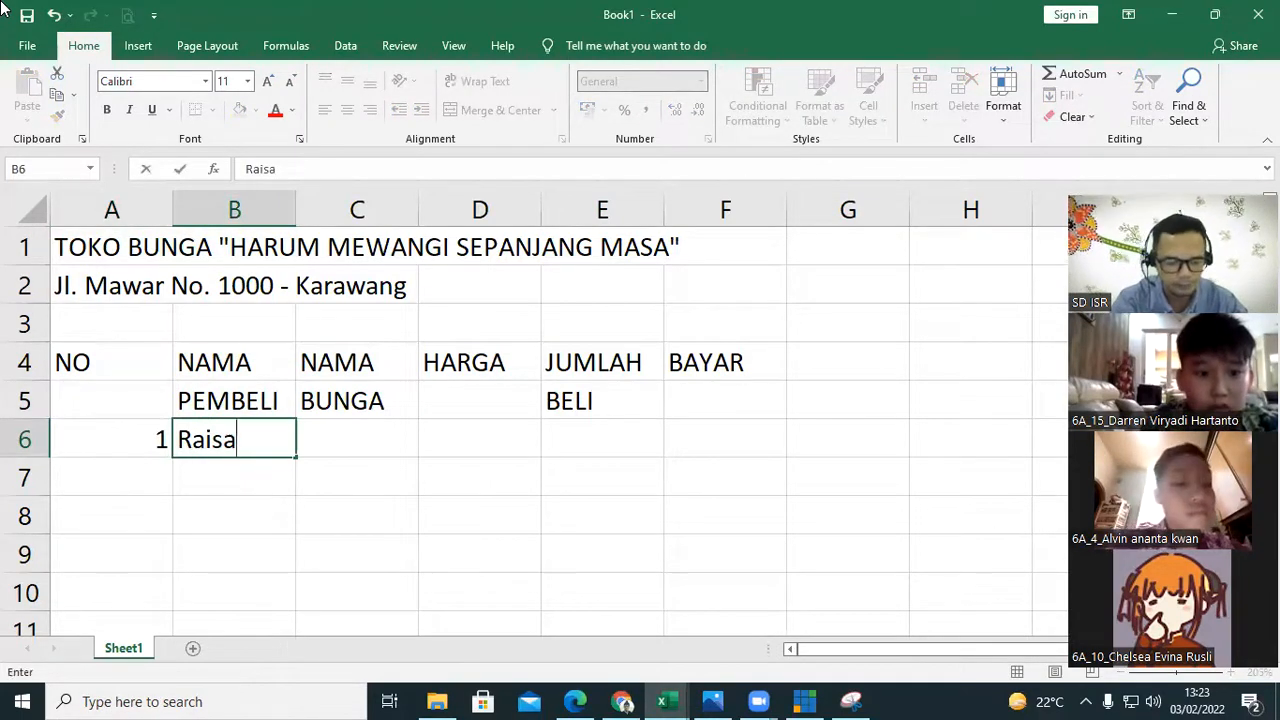
pyautogui.press('Tab')
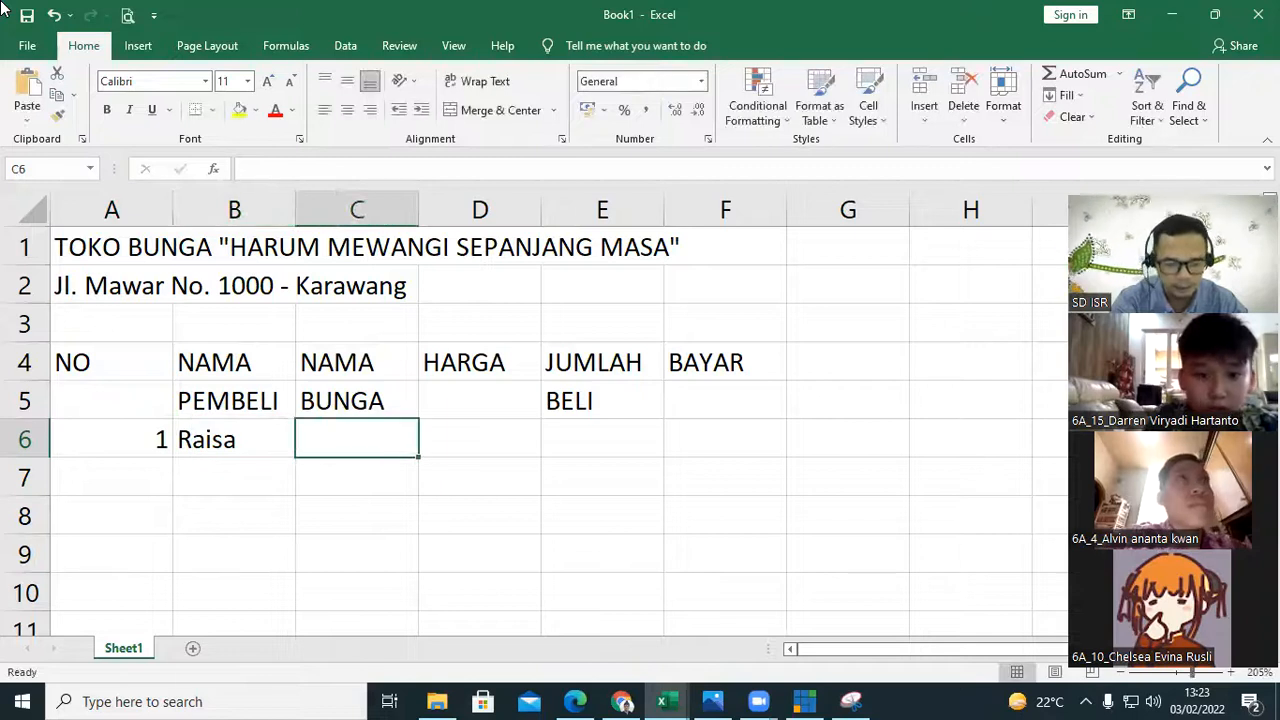
# - Complete the first sale in row 6 with flower Anggrek in C6, price 25000 in D6 and quantity 50 in E6
pyautogui.write('Anggrek')
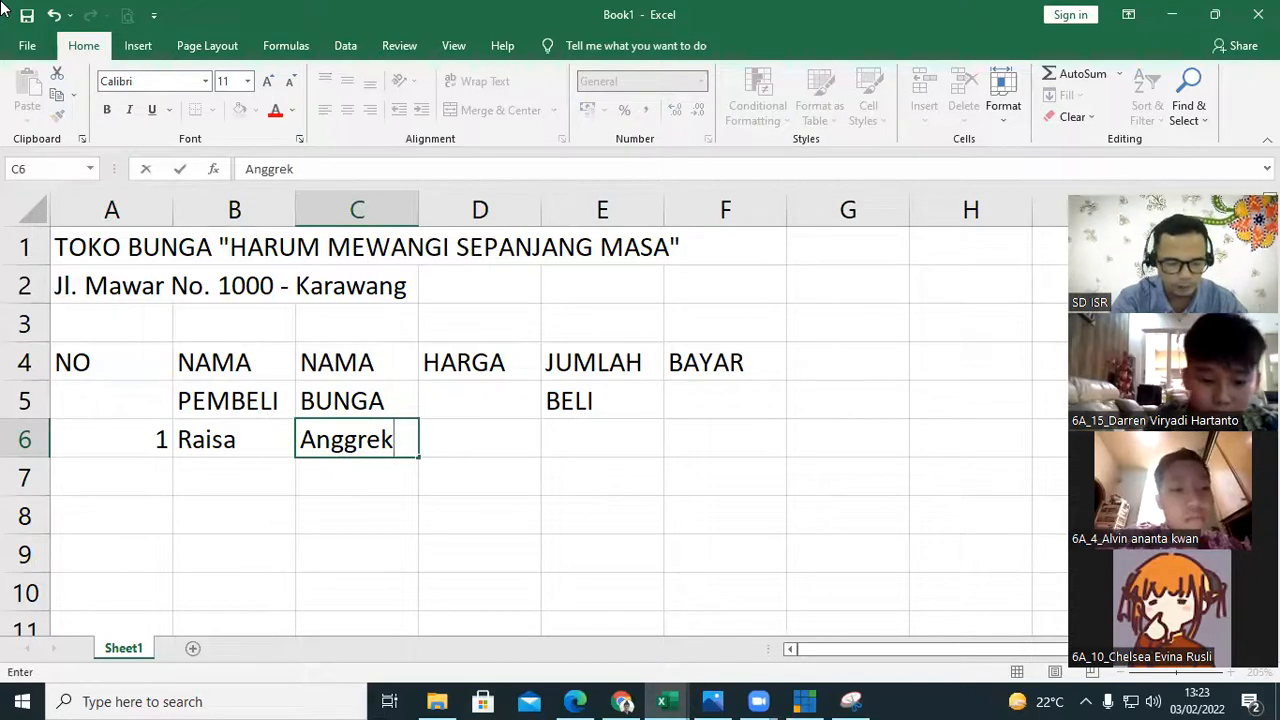
pyautogui.press('Tab')
pyautogui.write('25000')
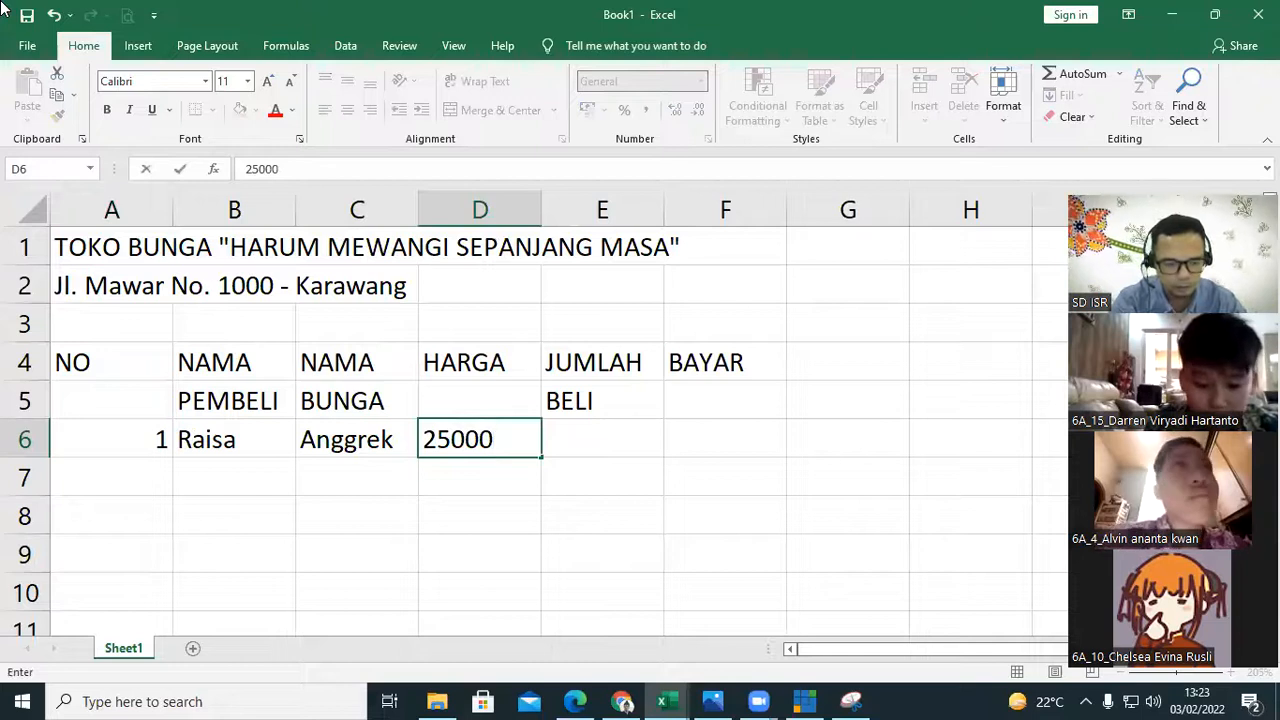
pyautogui.press('Tab')
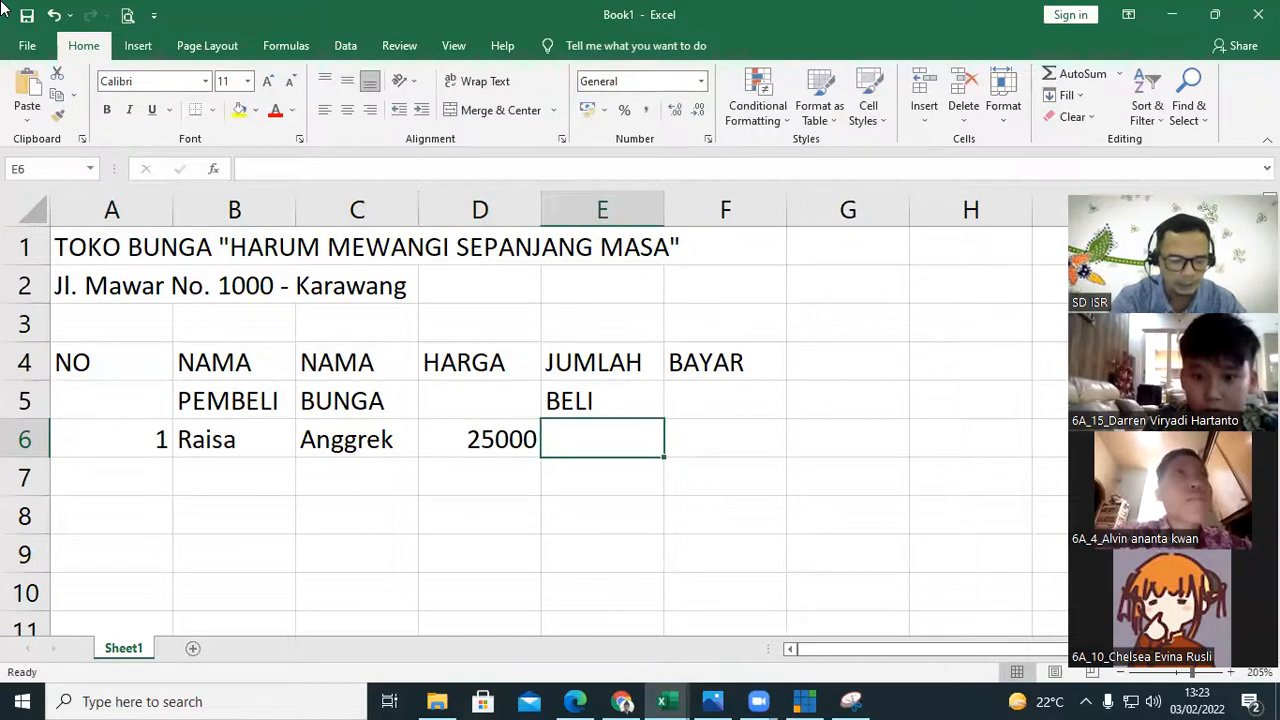
pyautogui.write('50')
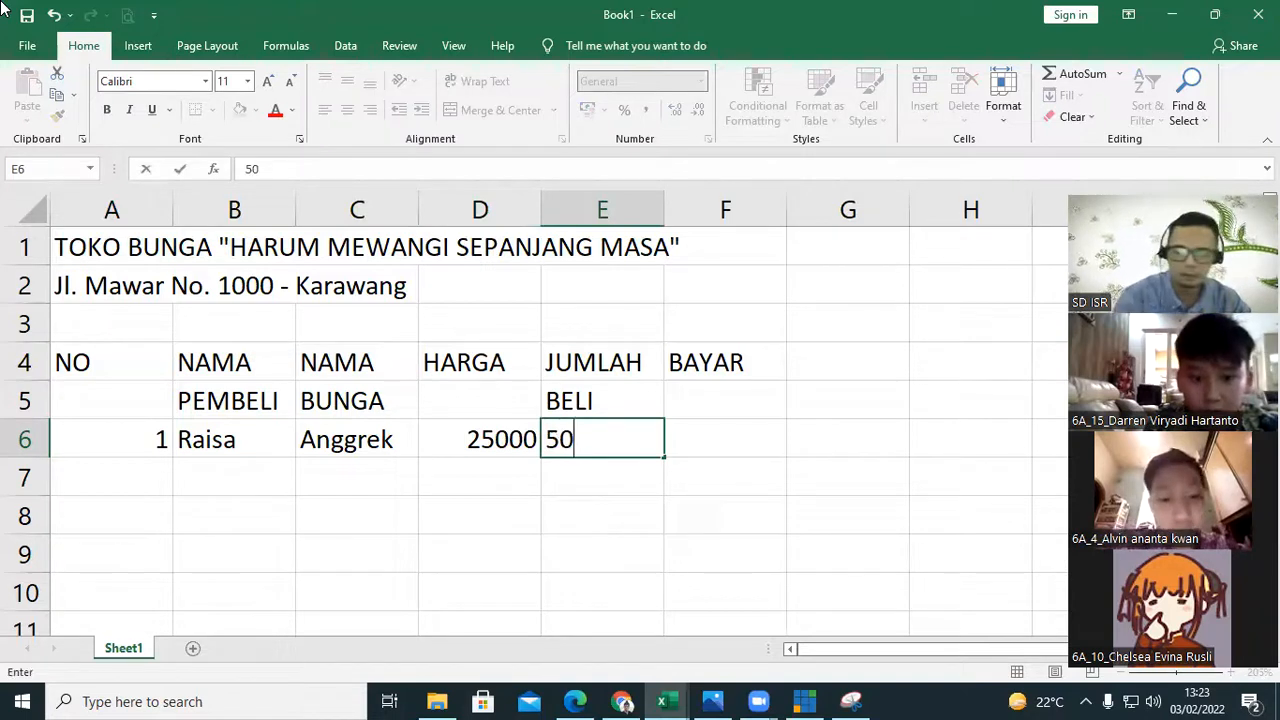
pyautogui.press('Return')
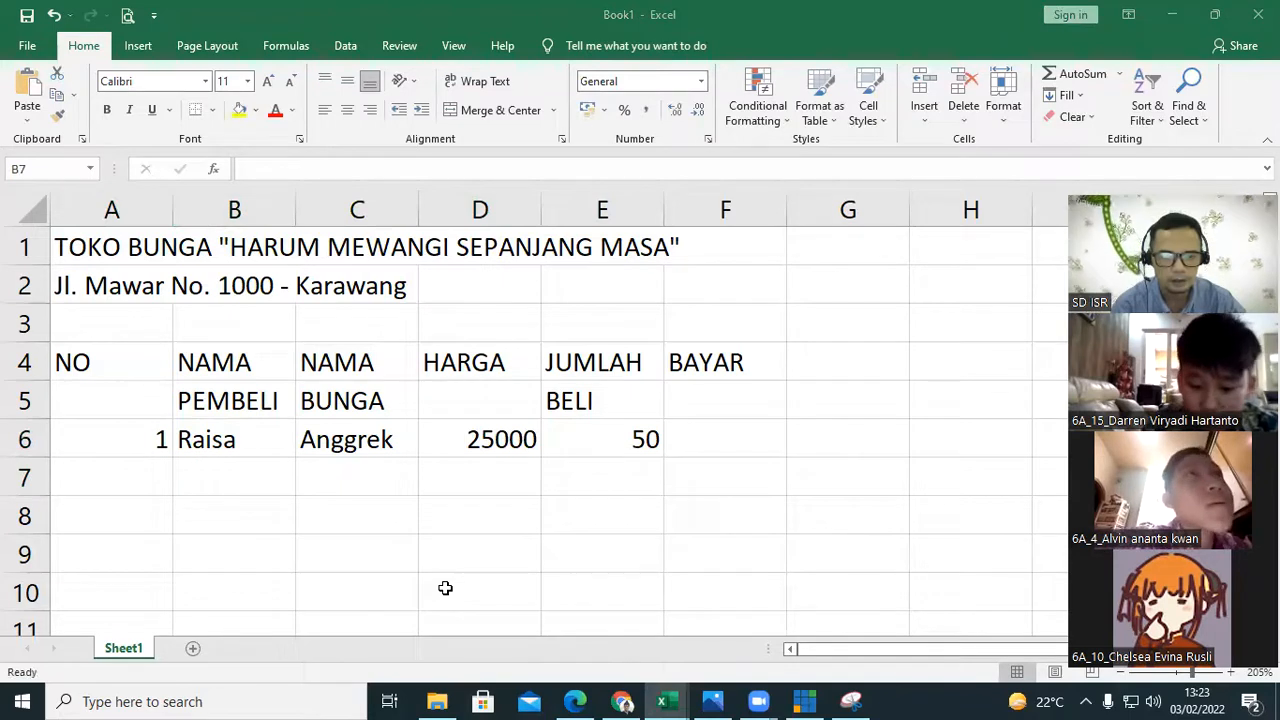
# - Enter the number 2 in cell A7 and the second buyer's name in cell B7
pyautogui.click(469, 504)
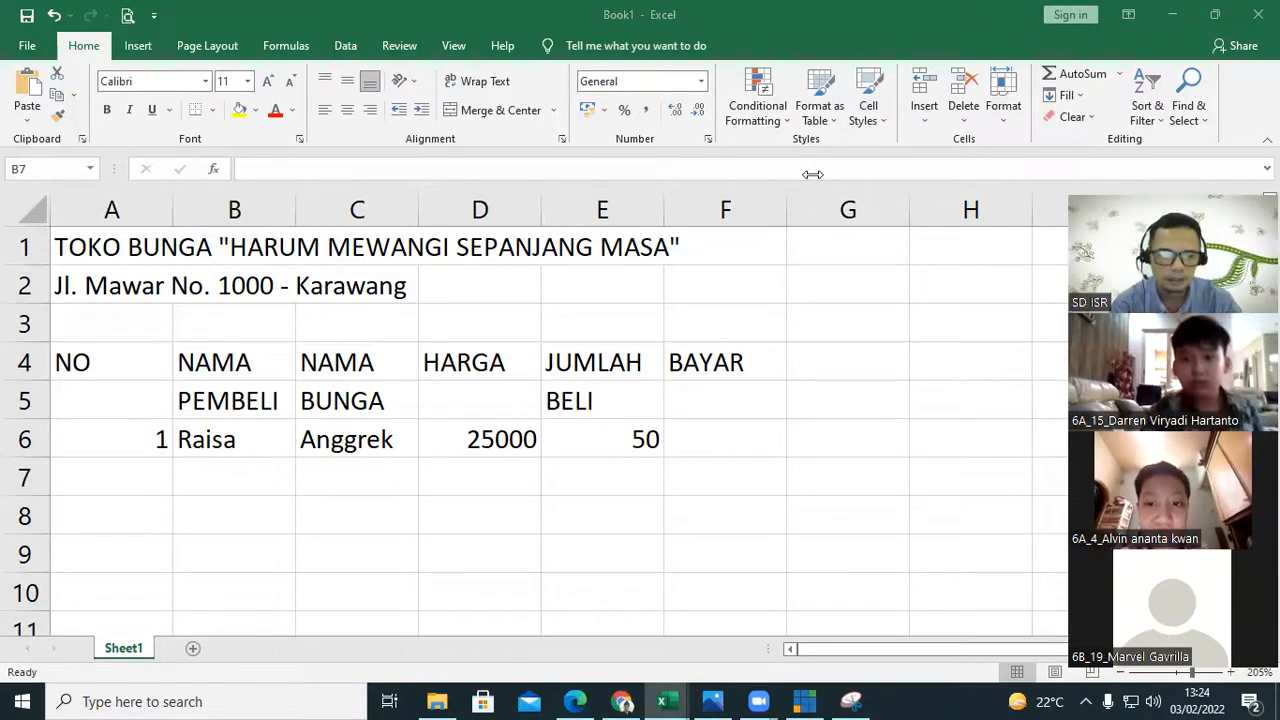
pyautogui.click(170, 480)
pyautogui.click(150, 478)
pyautogui.write('2')
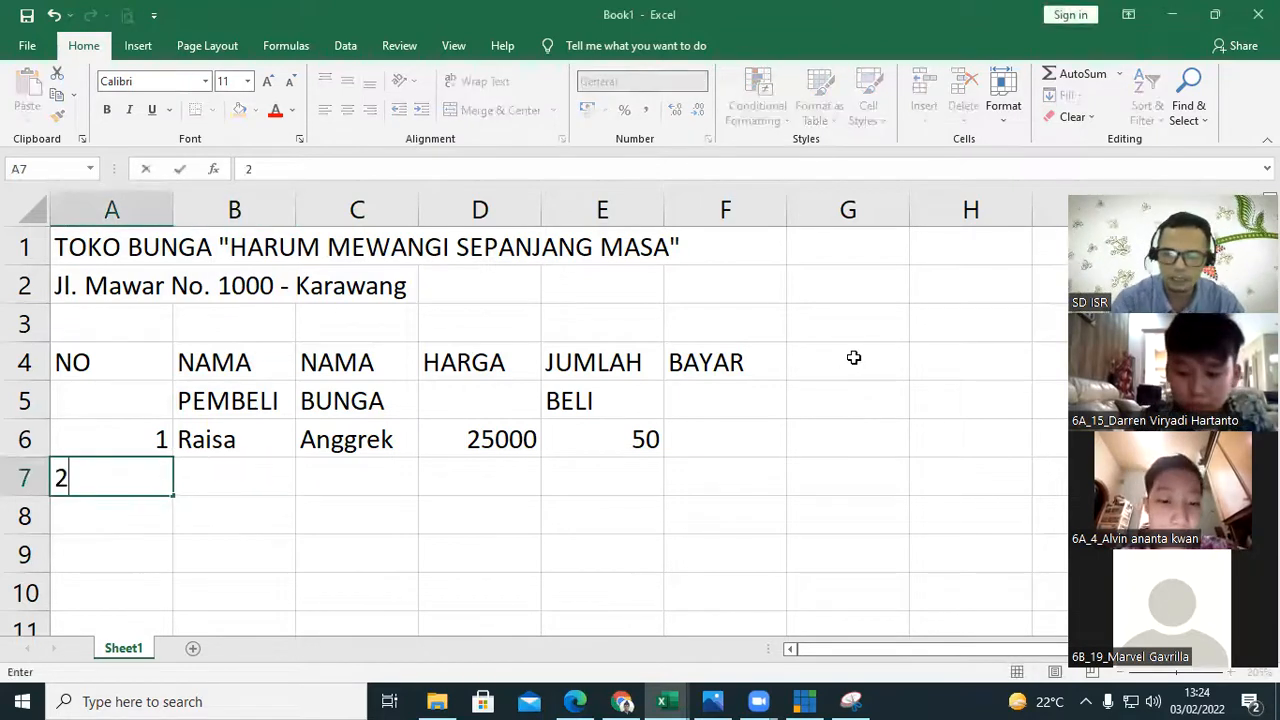
pyautogui.press('Tab')
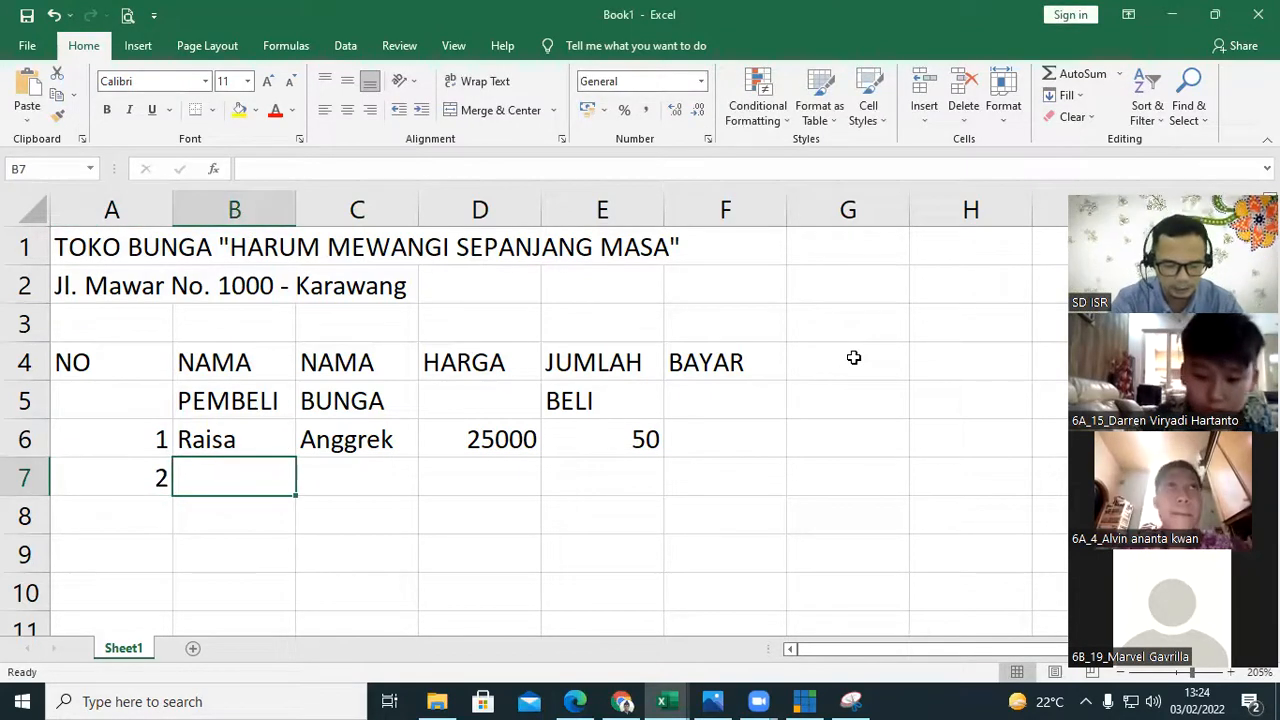
pyautogui.write('Marwa')
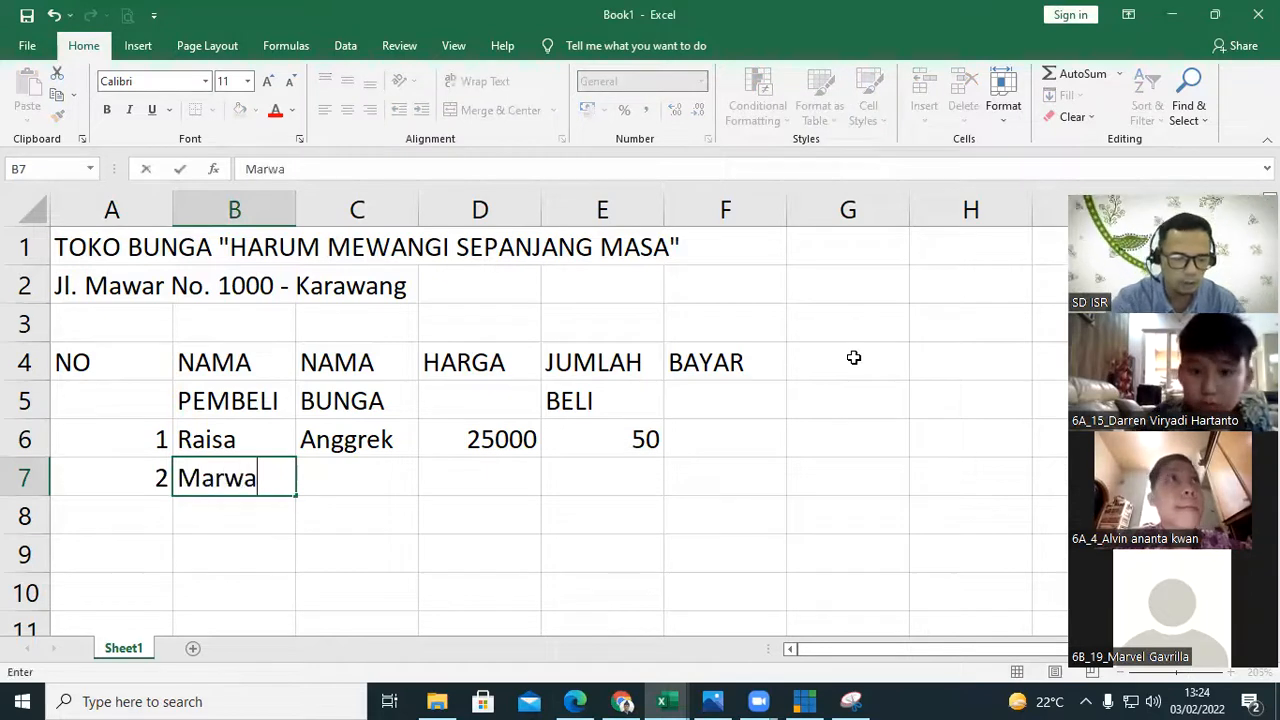
pyautogui.write('n')
pyautogui.press('Tab')
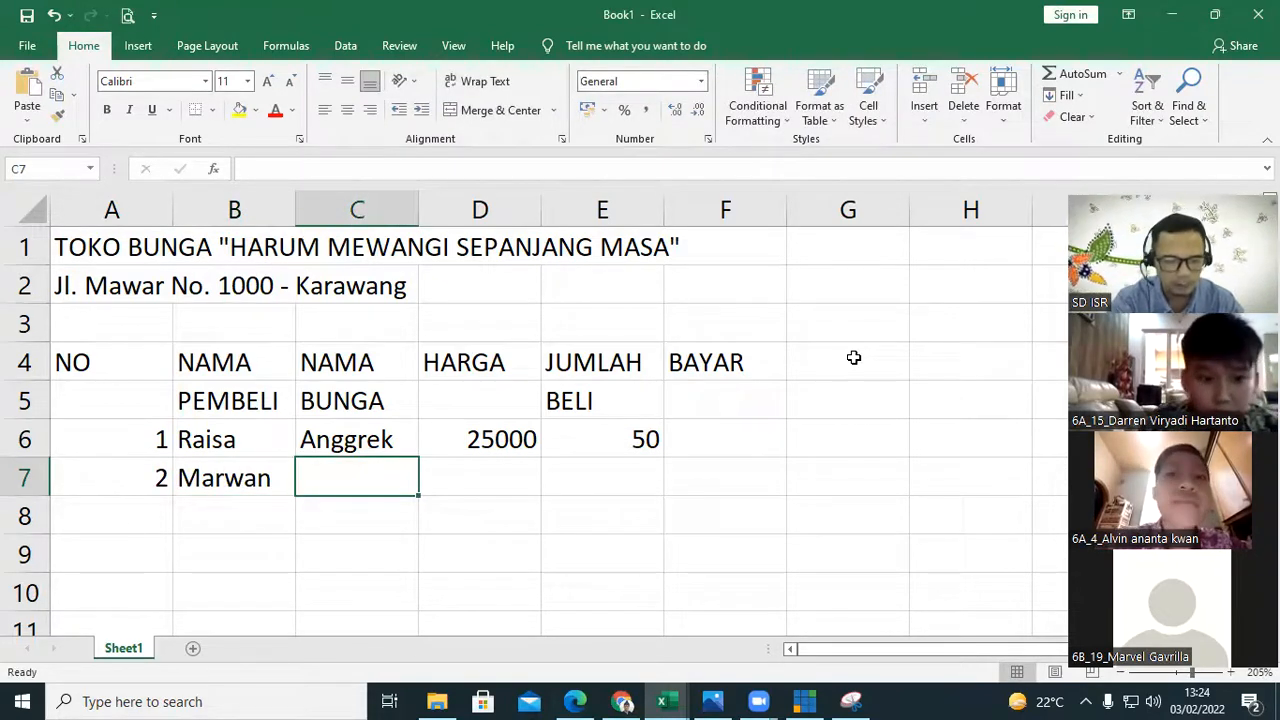
# - Complete the second sale in row 7 with flower Mawar in C7, price 2500 in D7 and quantity 1000 in E7
pyautogui.write('Mawar')
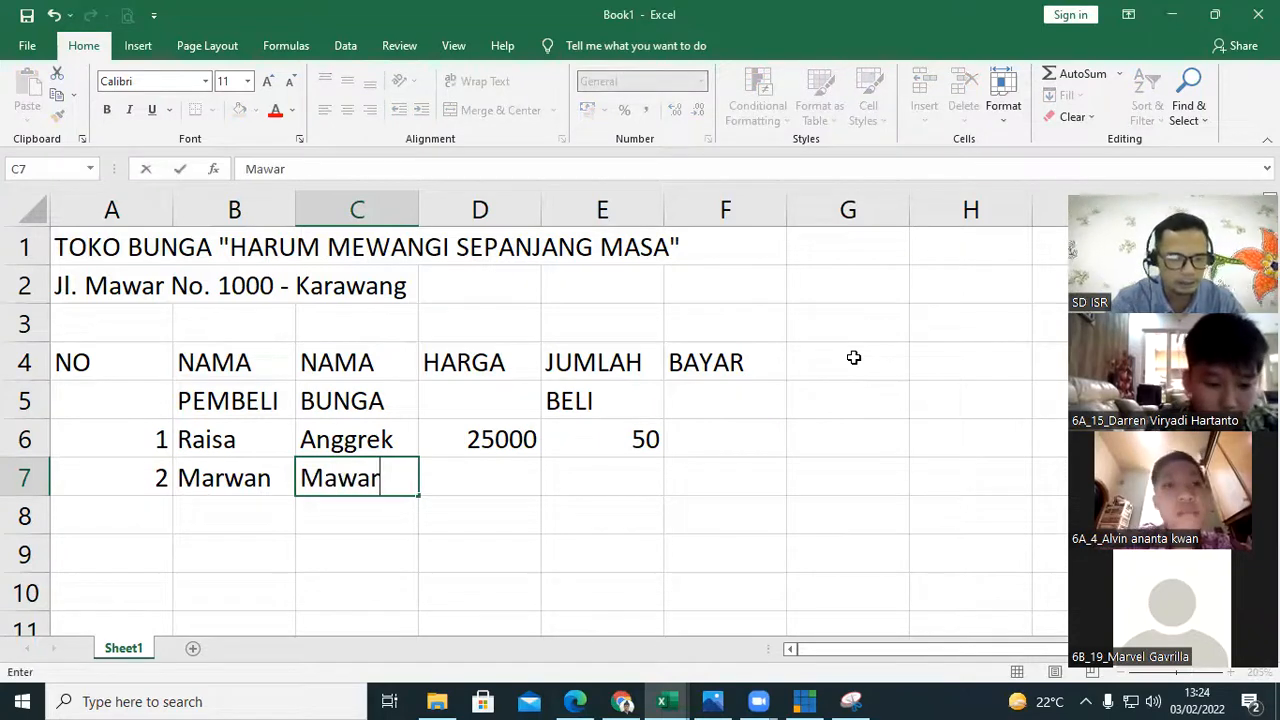
pyautogui.press('Tab')
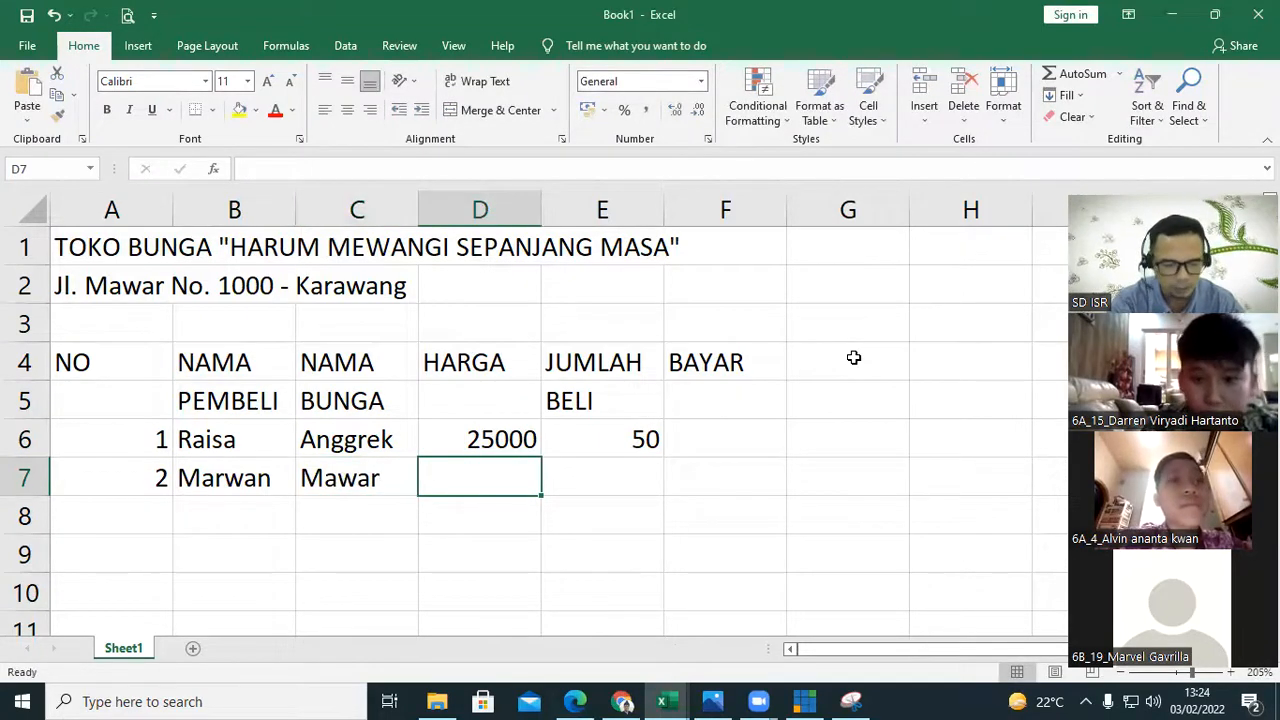
pyautogui.write('2500')
pyautogui.press('Tab')
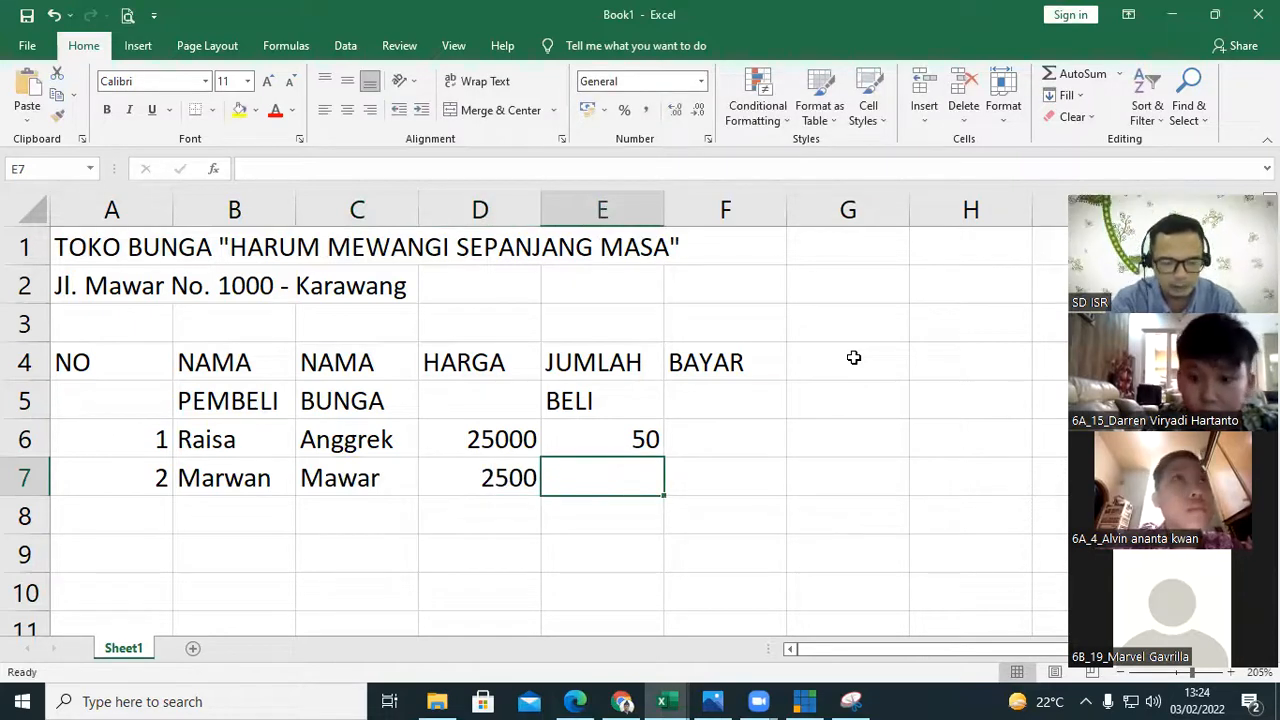
pyautogui.write('1000')
pyautogui.press('Tab')
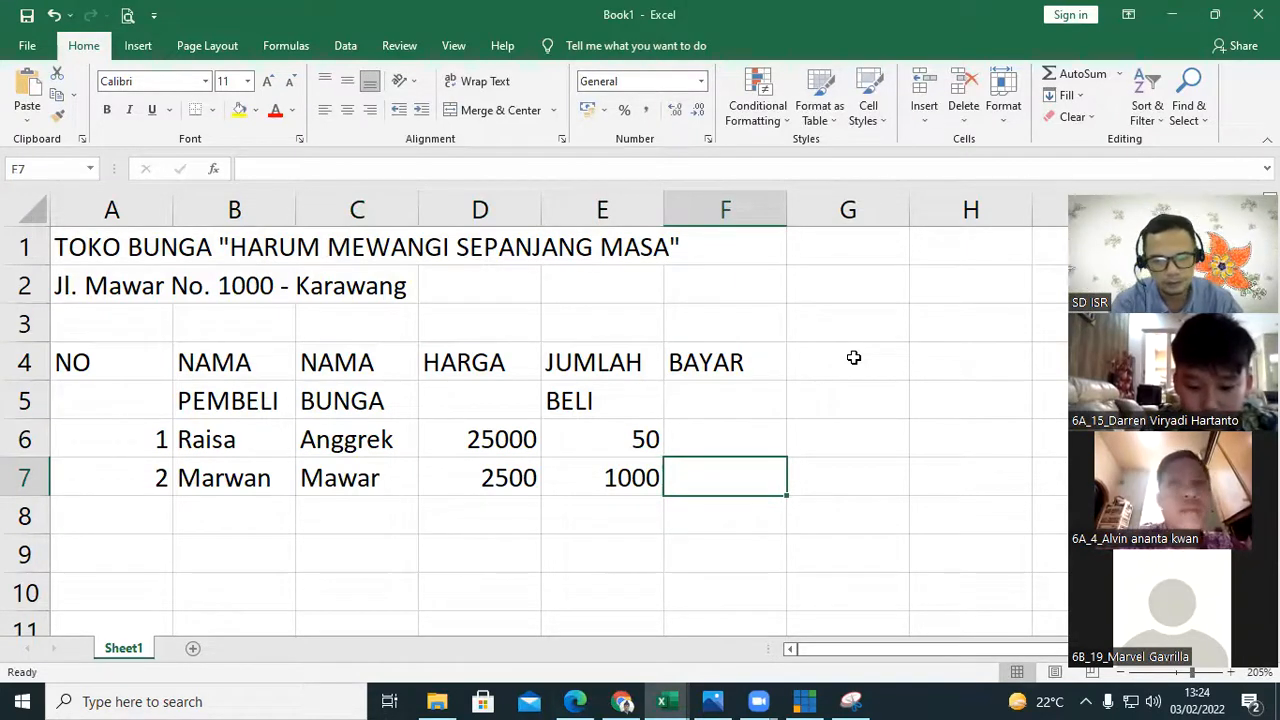
# - Enter the placeholders <1> in cell F6 and <2> in cell F7 of the BAYAR column
pyautogui.press('Up')
pyautogui.write('<')
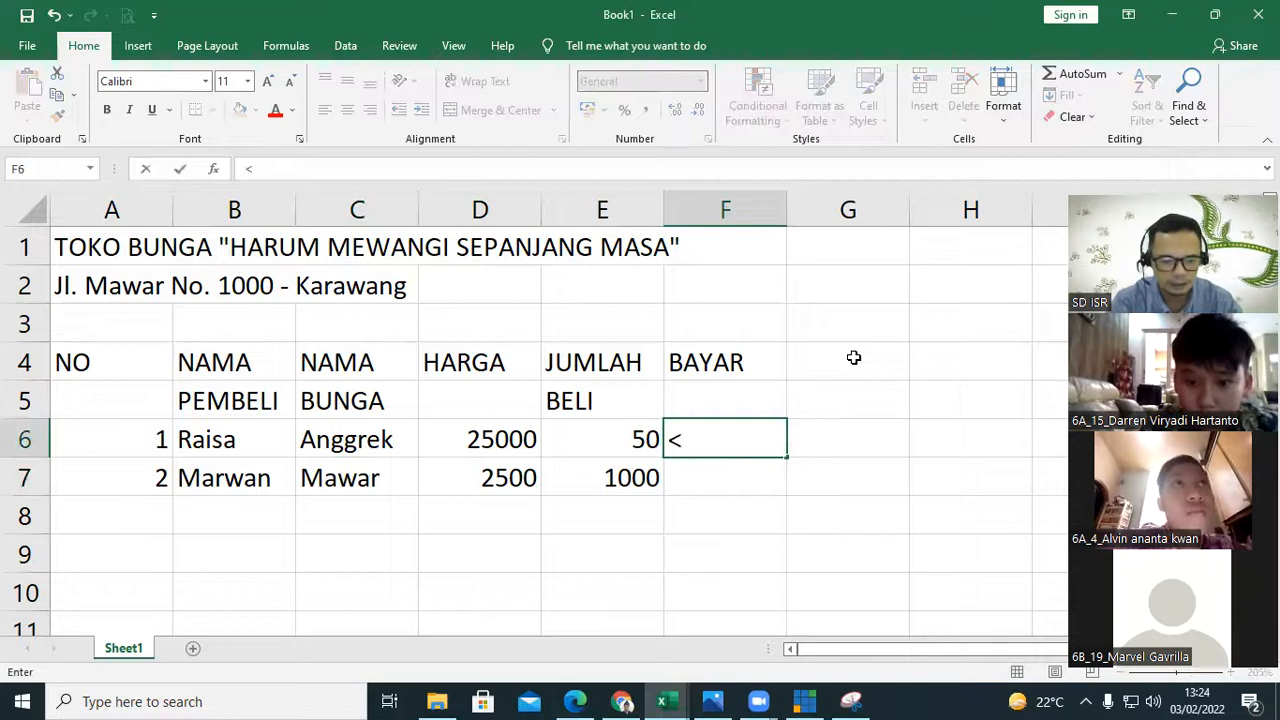
pyautogui.write('1>')
pyautogui.press('Return')
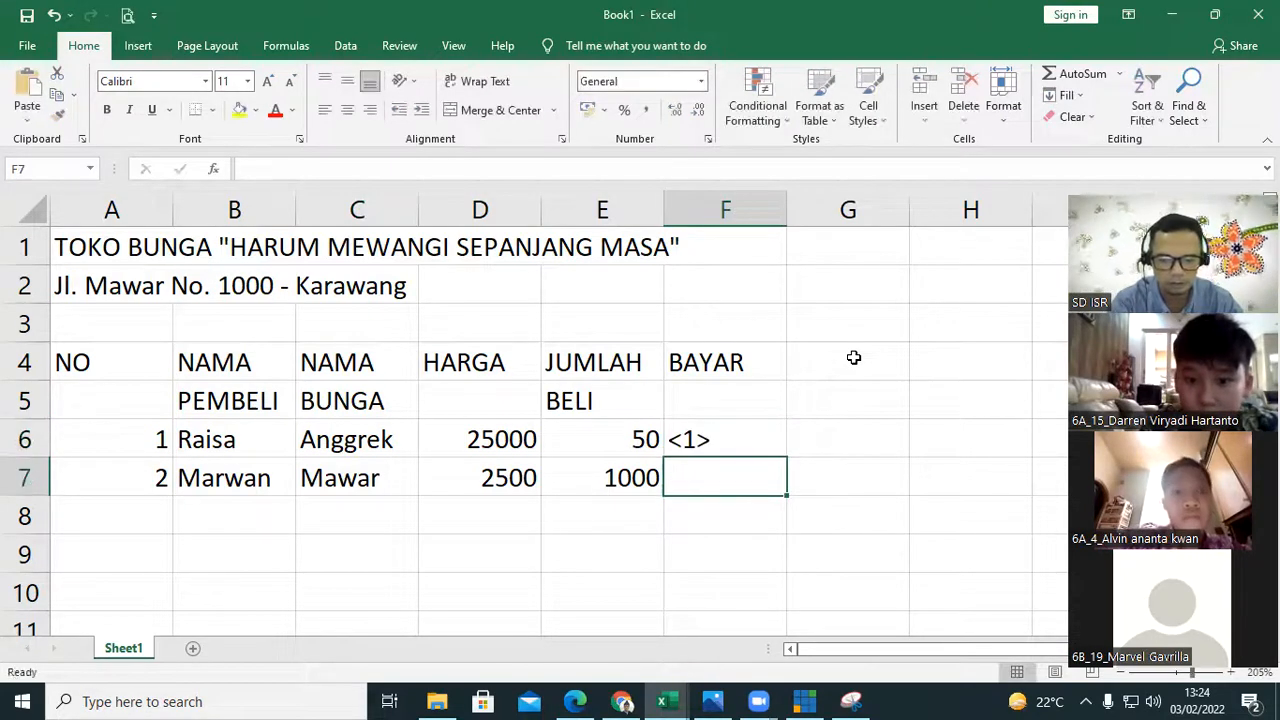
pyautogui.write('<2>')
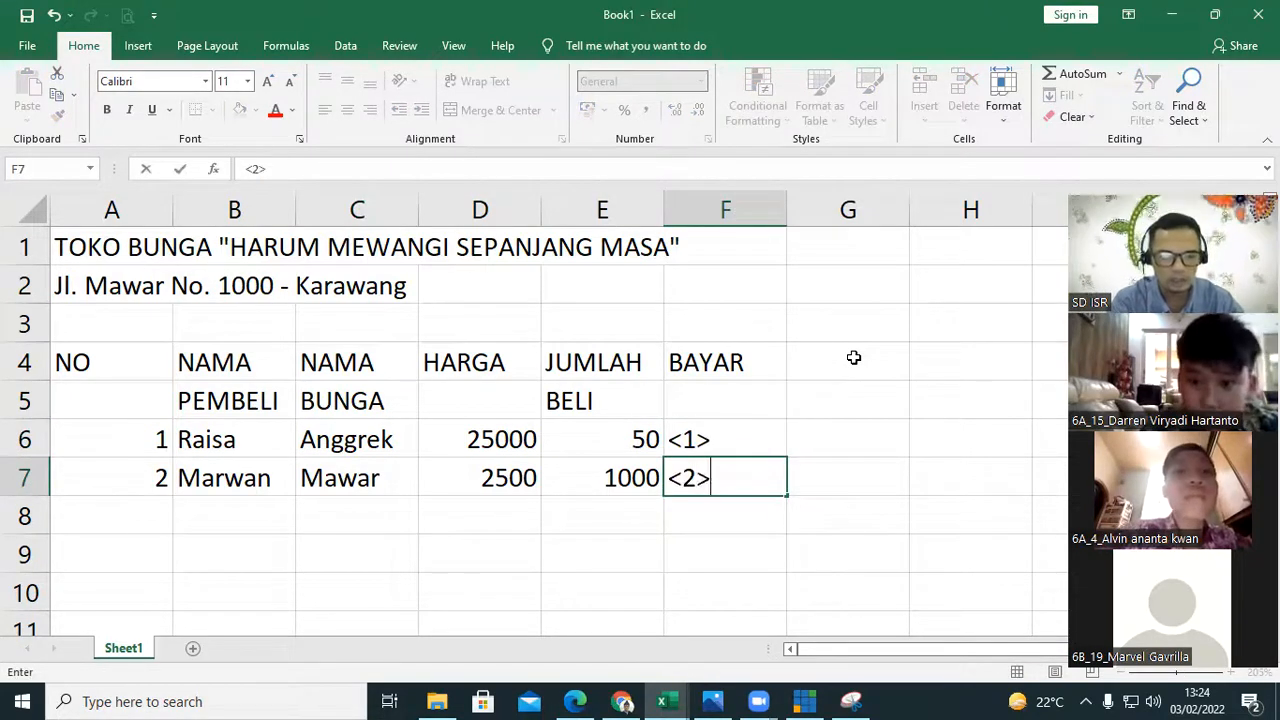
pyautogui.press('Return')
# - Enter the number 3 in cell A8 and the third buyer's name in cell B8
pyautogui.press('Left')
pyautogui.press('Left')
pyautogui.press('Left')
pyautogui.press('Left')
pyautogui.press('Left')
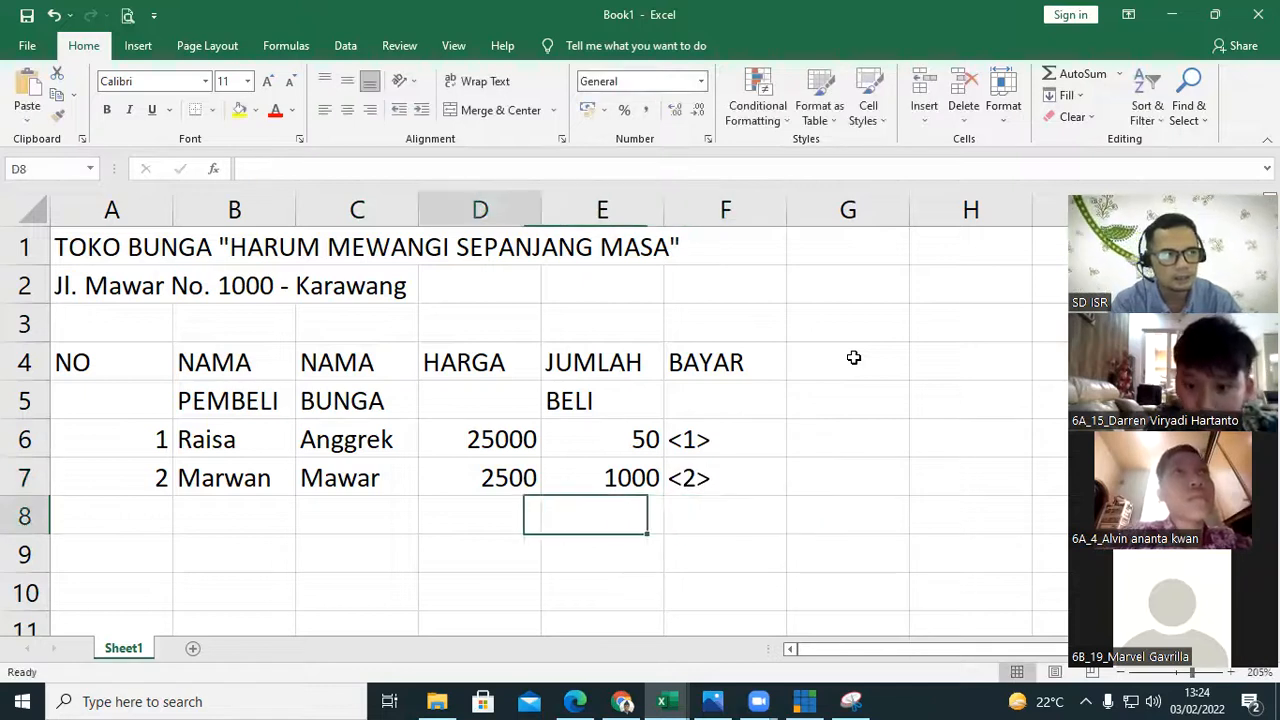
pyautogui.write('3')
pyautogui.press('Tab')
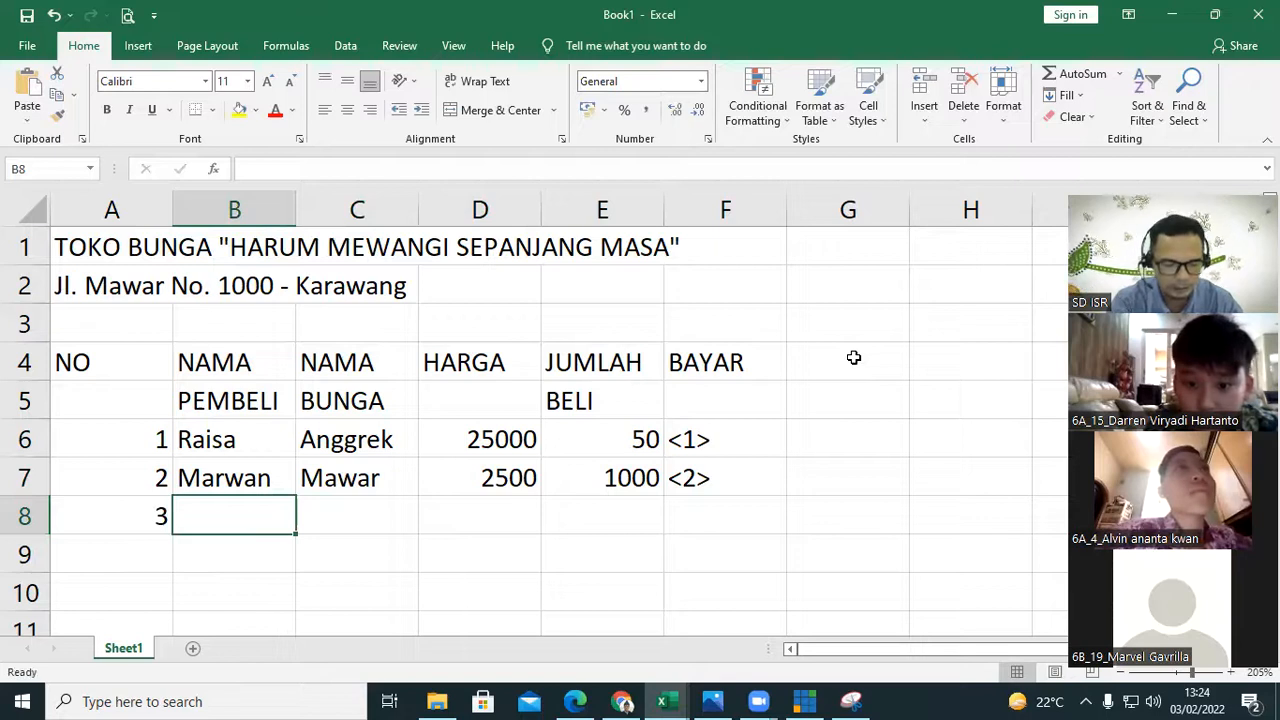
pyautogui.write('Afica')
pyautogui.press('Tab')
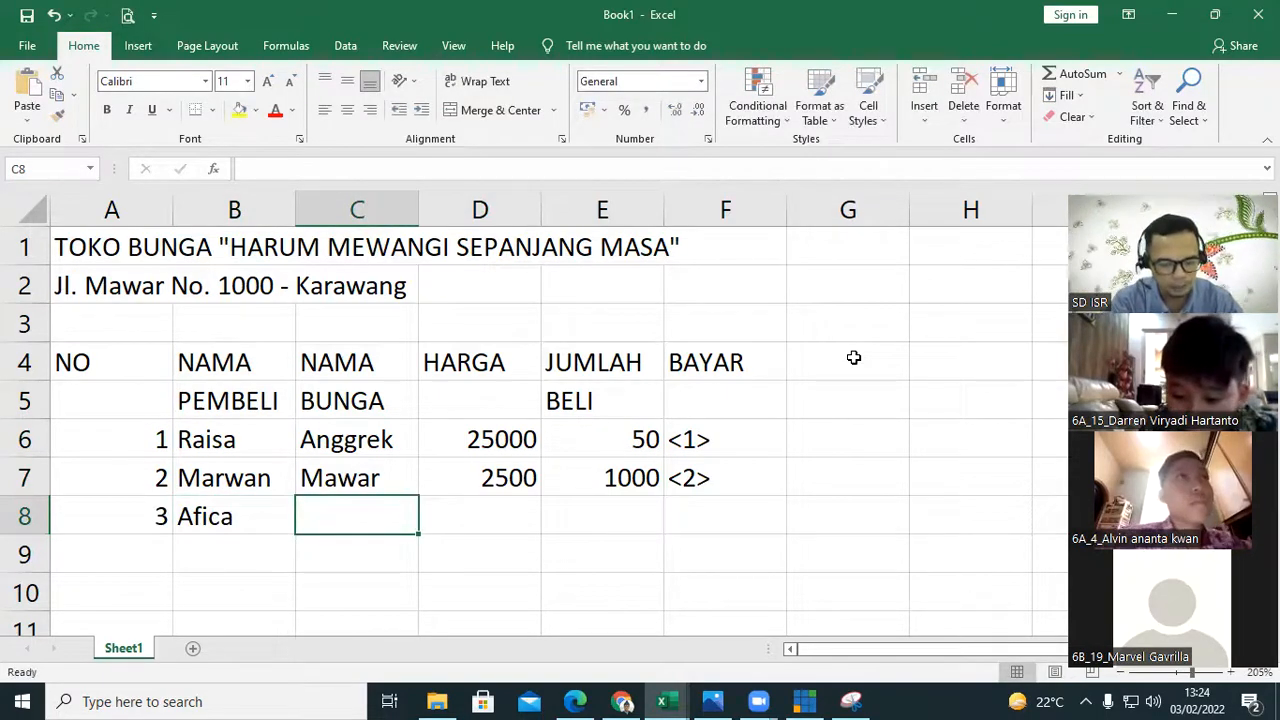
# - Complete the third sale in row 8 with flower Edelwais in C8, price 35000 in D8, quantity 15 in E8 and placeholder <3> in F8
pyautogui.write('Ede')
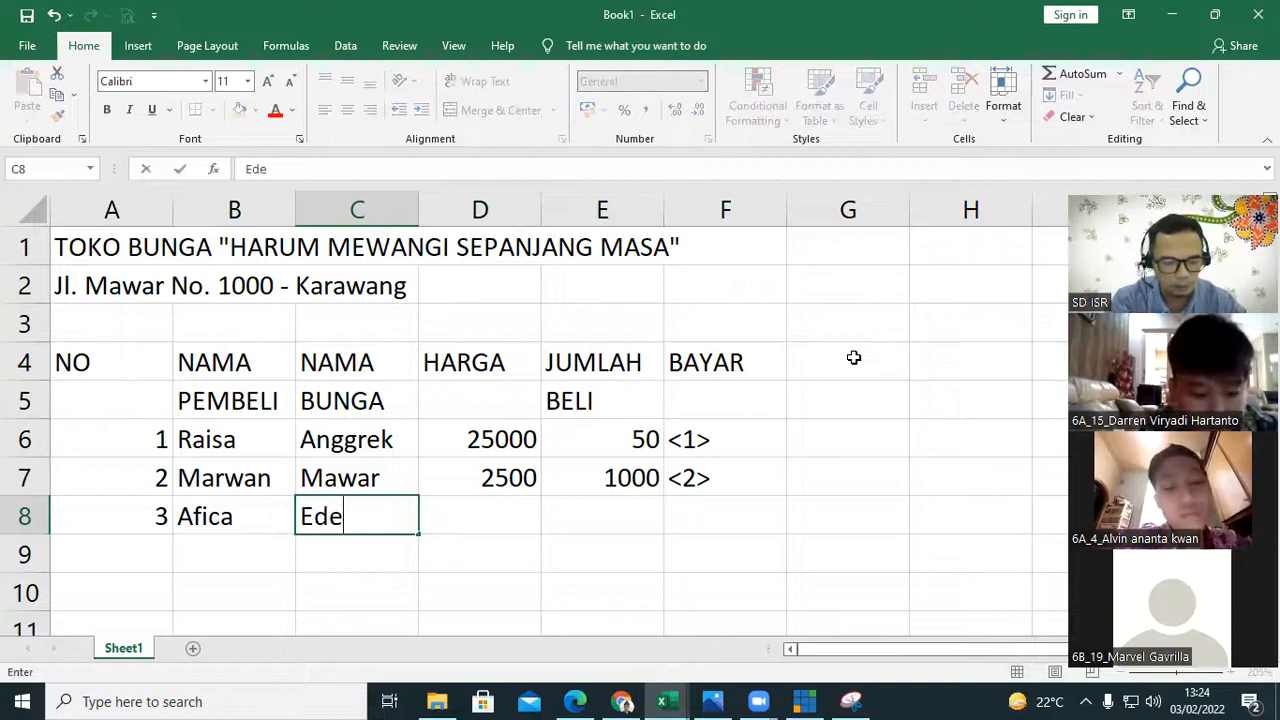
pyautogui.write('lwais')
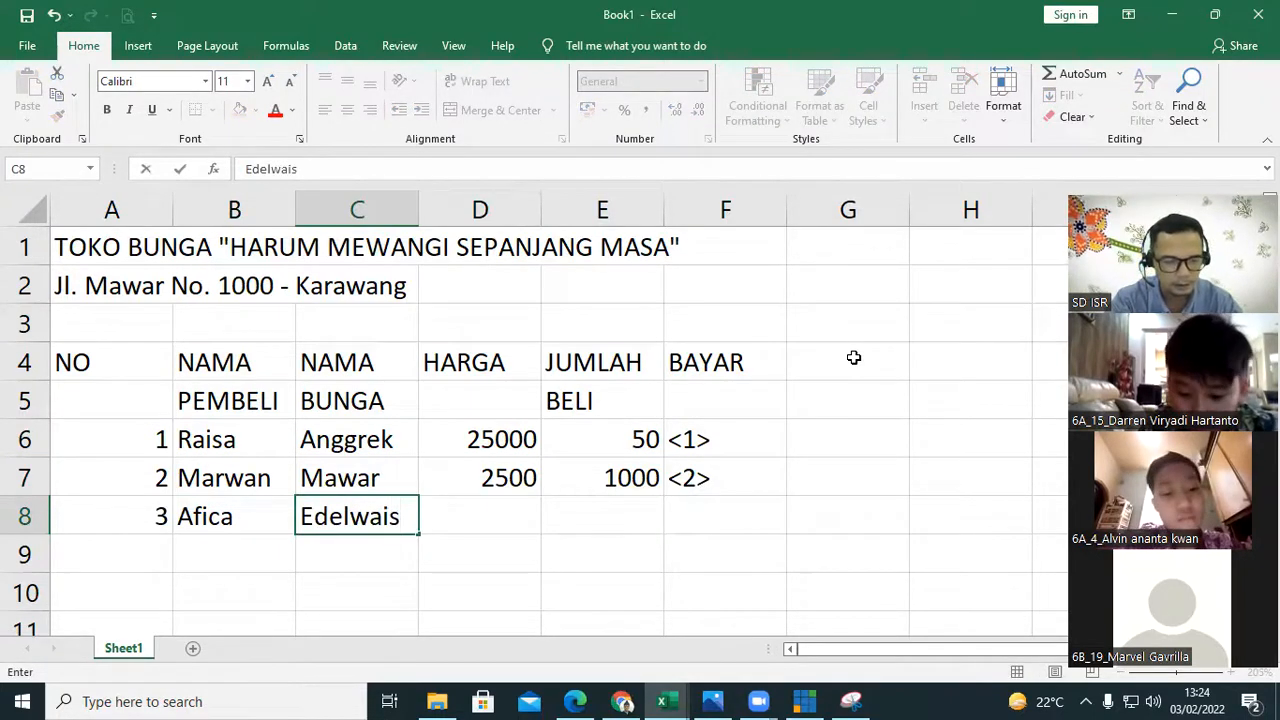
pyautogui.press('Tab')
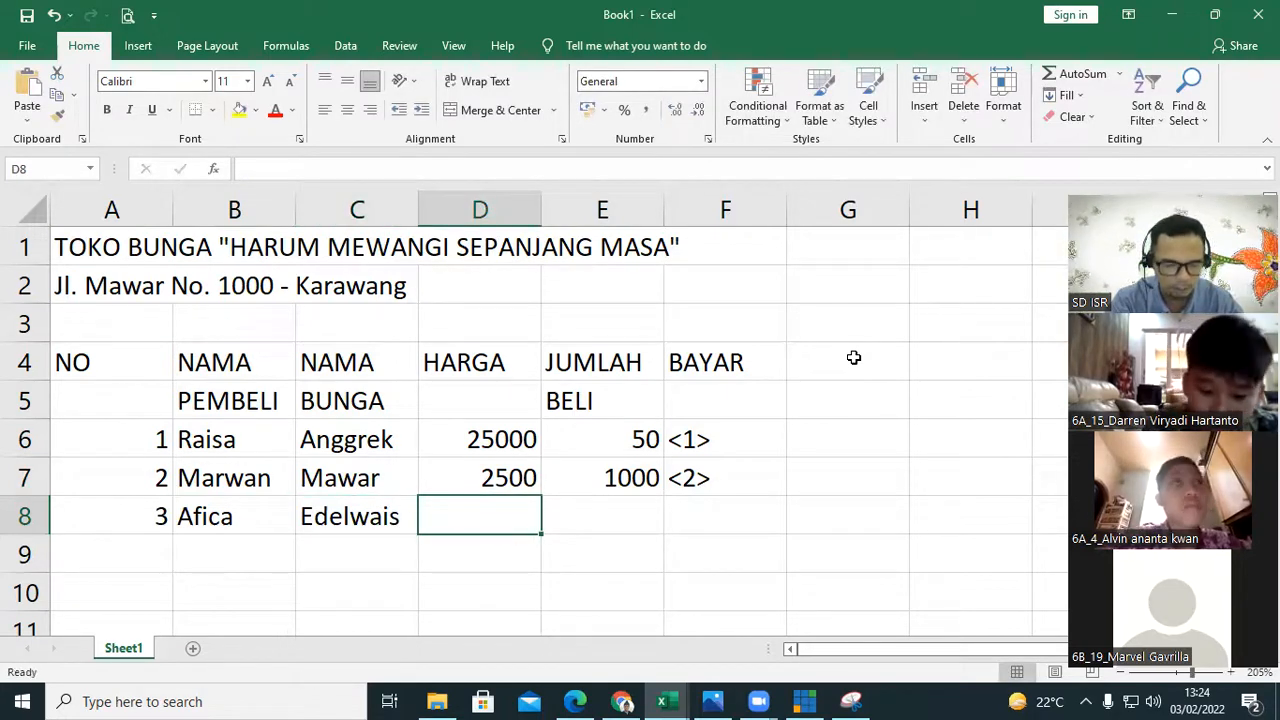
pyautogui.write('35000')
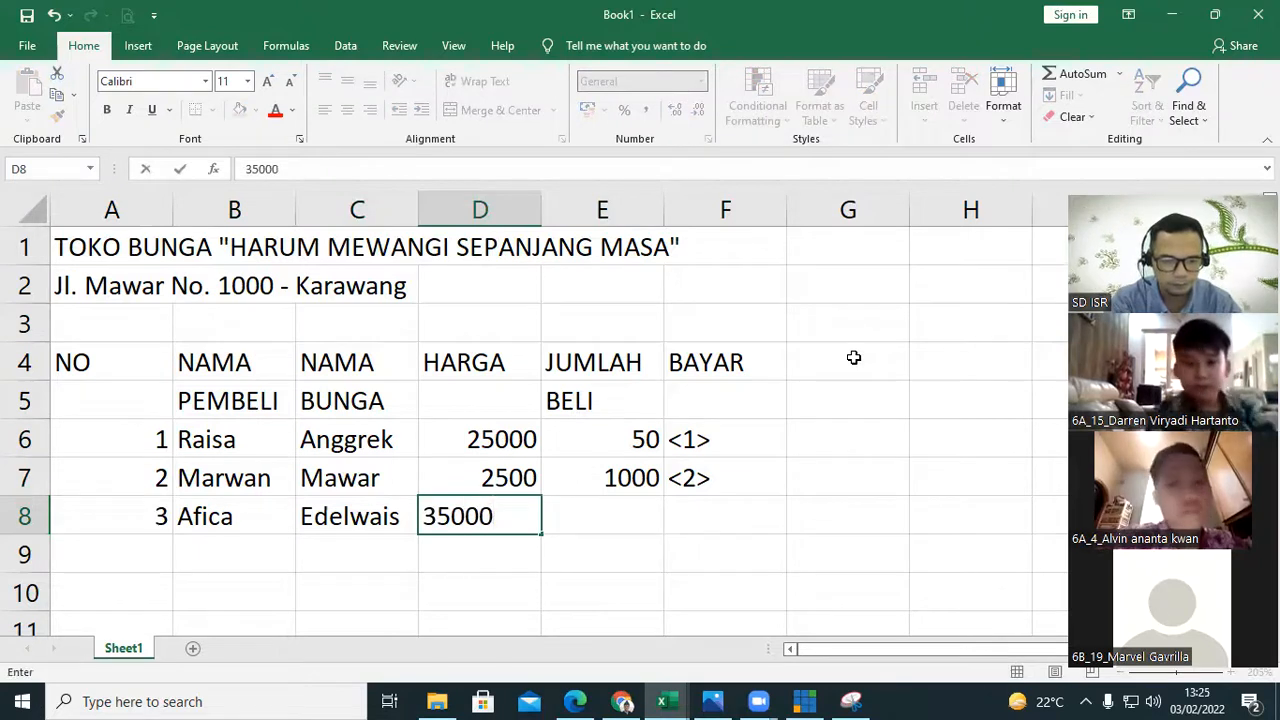
pyautogui.press('Tab')
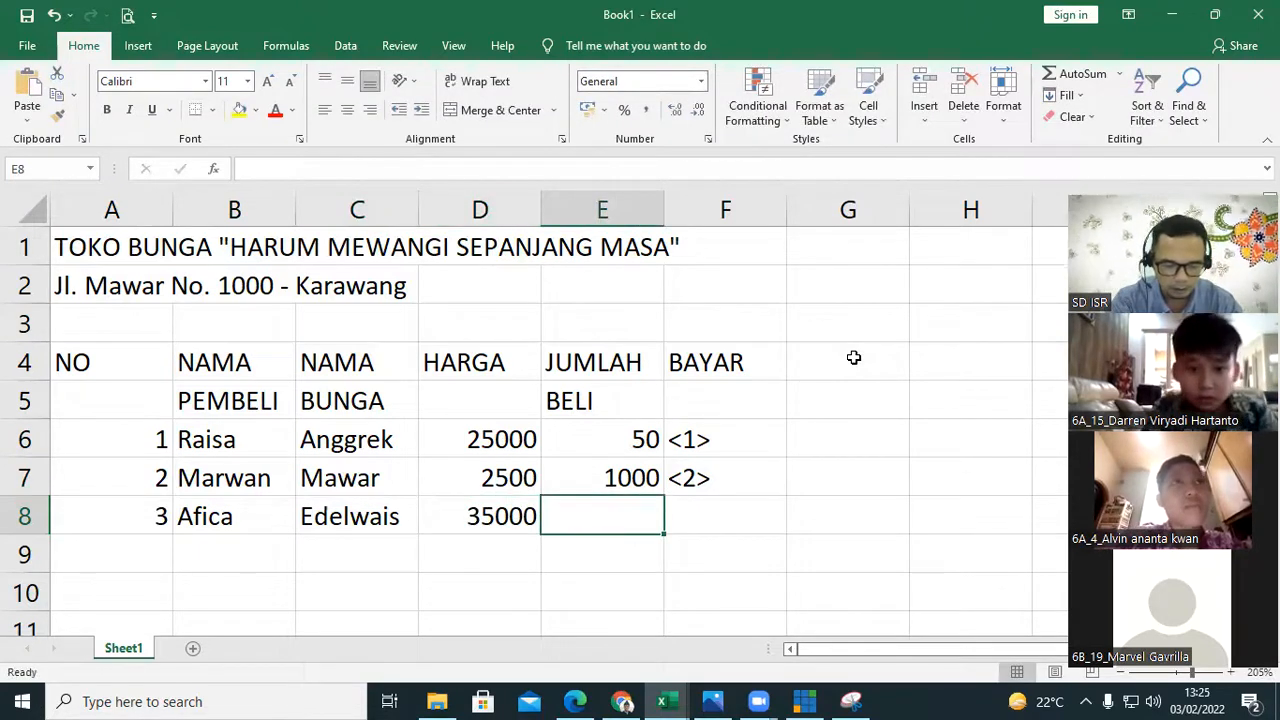
pyautogui.write('15')
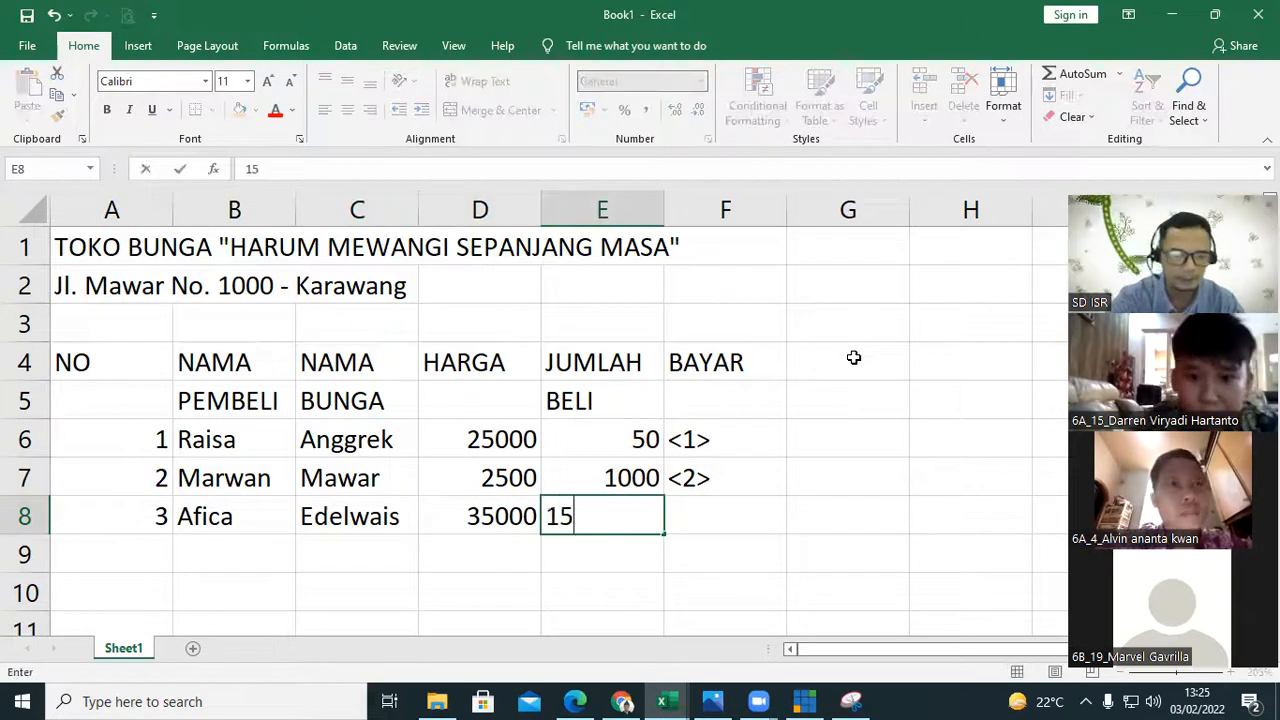
pyautogui.press('Tab')
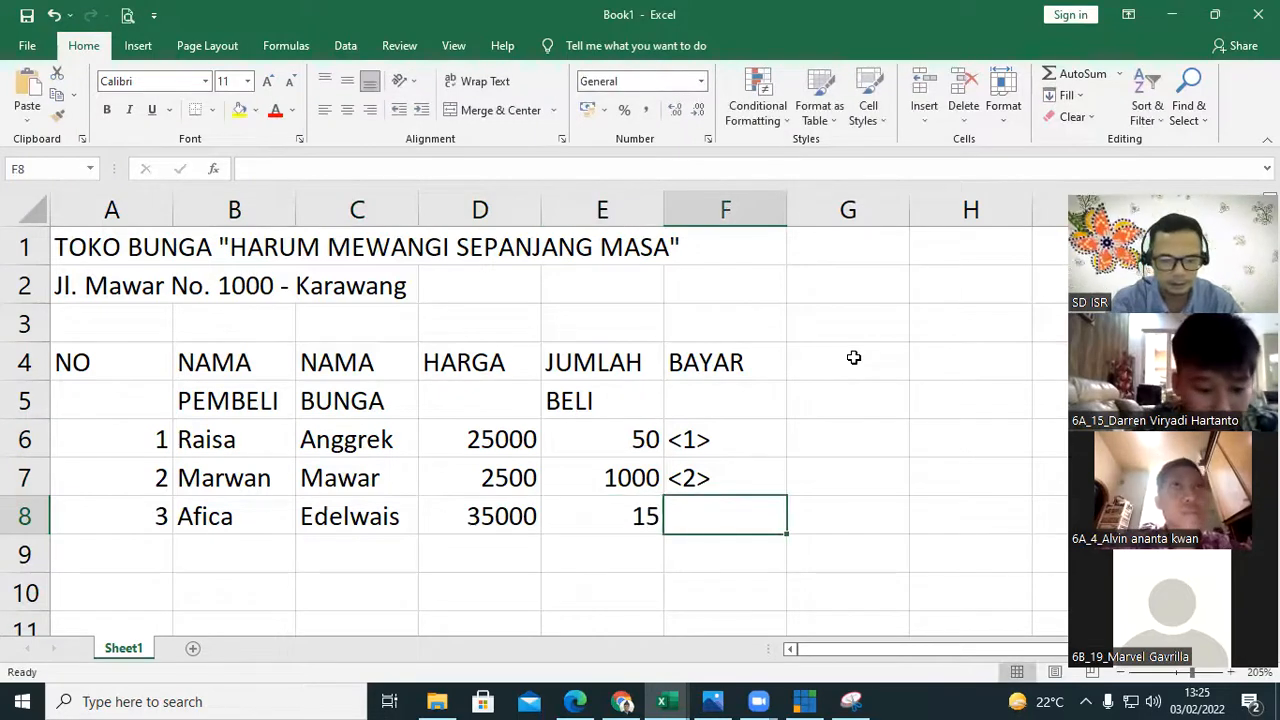
pyautogui.write('<3>')
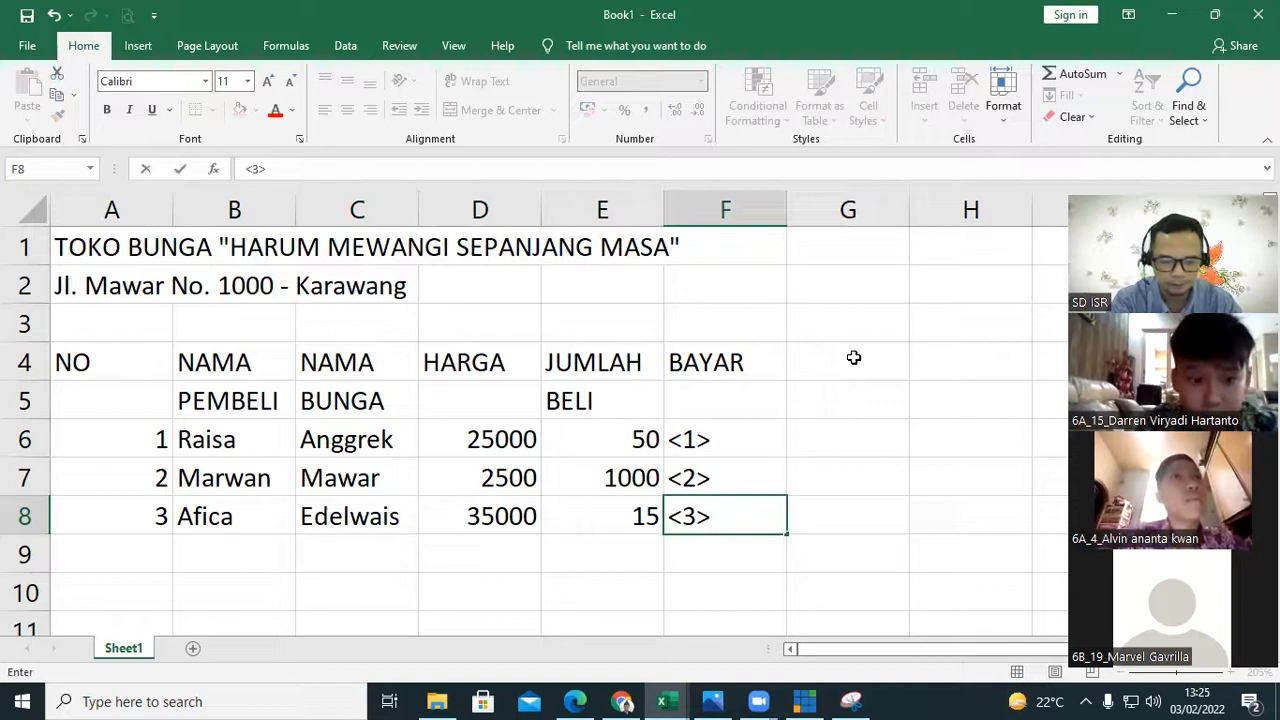
pyautogui.press('Return')
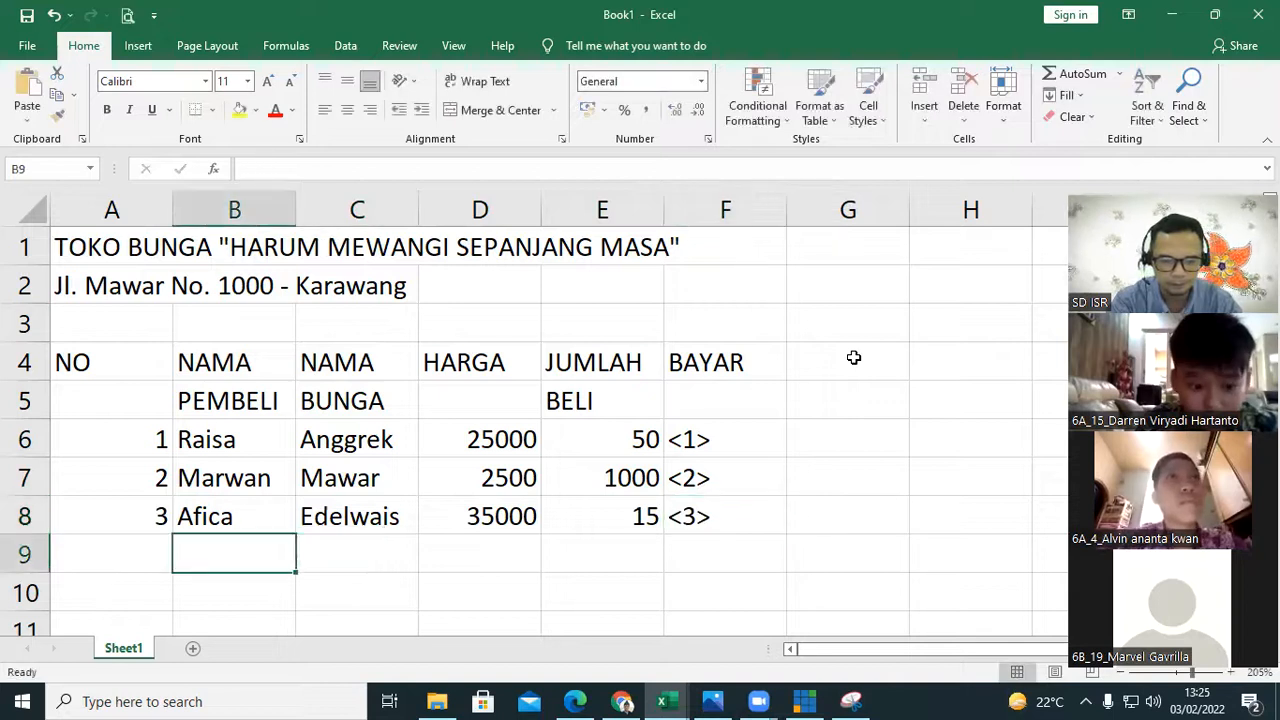
# - Enter the number 4 in cell A9 and the fourth buyer's name in B9, widening column B slightly to fit the name
pyautogui.press('Left')
pyautogui.write('4')
pyautogui.press('Tab')
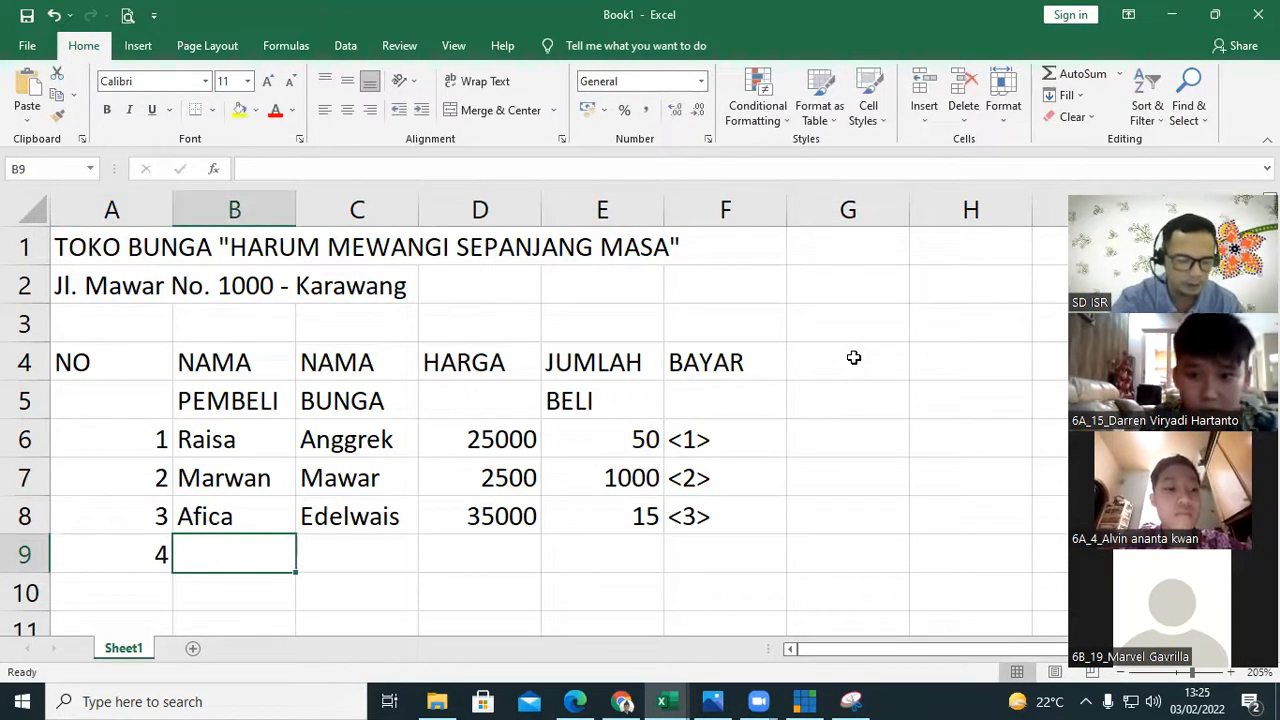
pyautogui.write('Djangk')
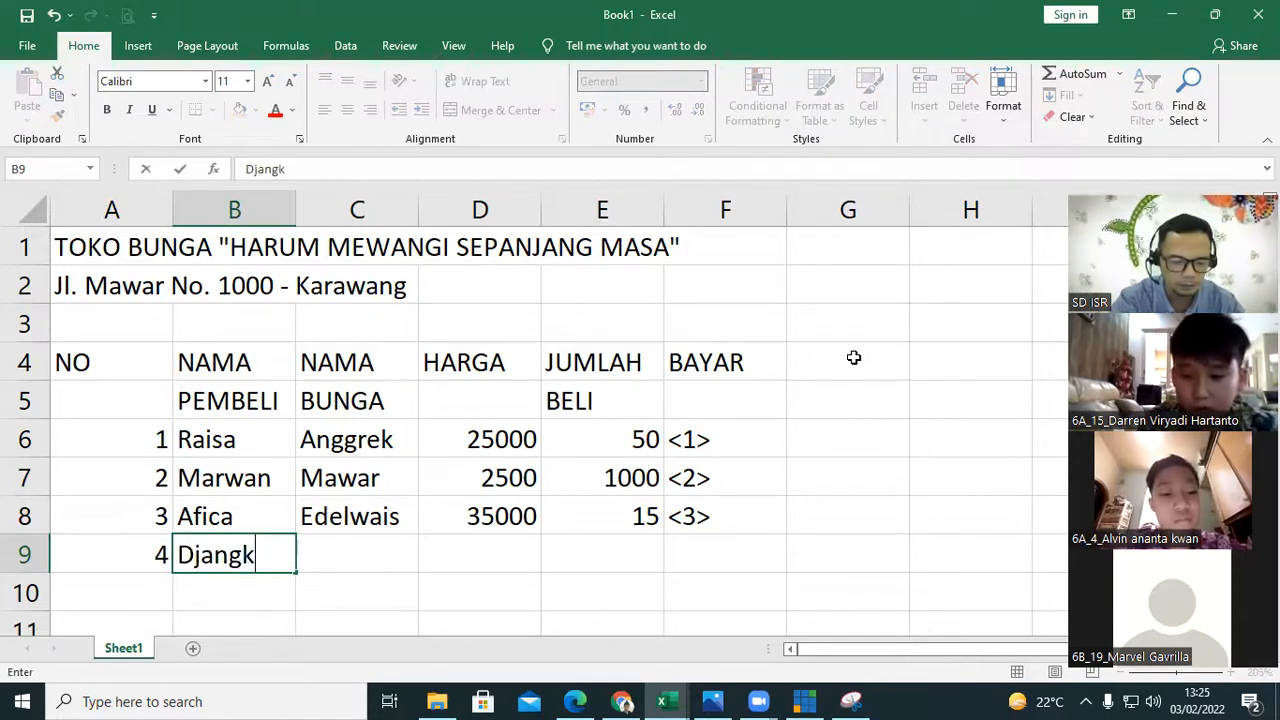
pyautogui.write('aru')
pyautogui.press('Tab')
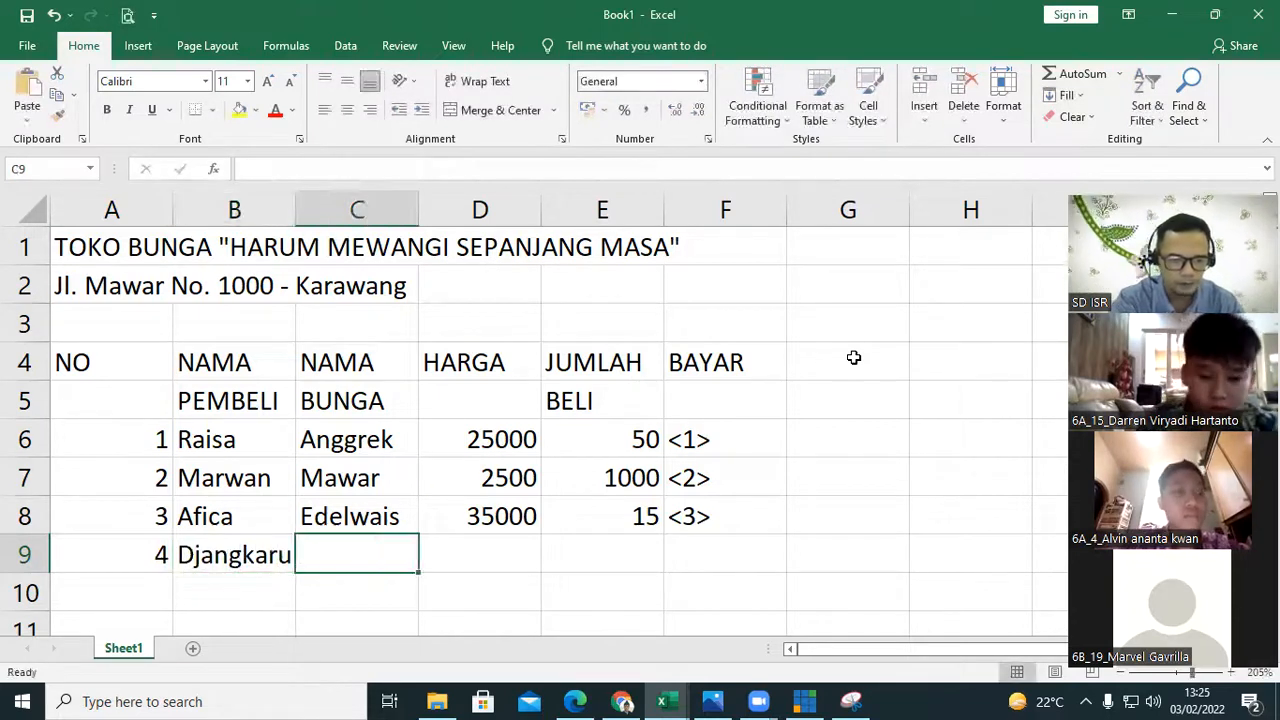
pyautogui.moveTo(296, 212); pyautogui.dragTo(311, 216)
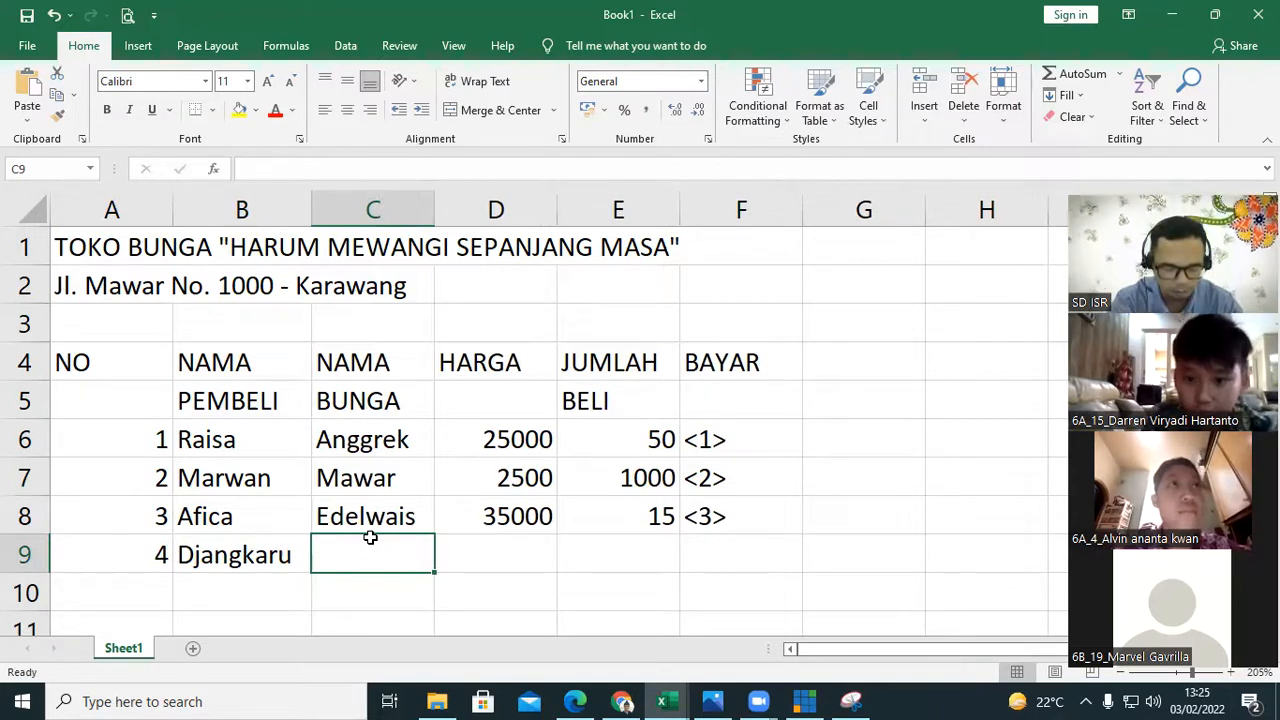
# - Complete the fourth sale in row 9 with flower Kaktus in C9, price 5000 in D9, quantity 23 in E9 and placeholder <4> in F9
pyautogui.write('K')
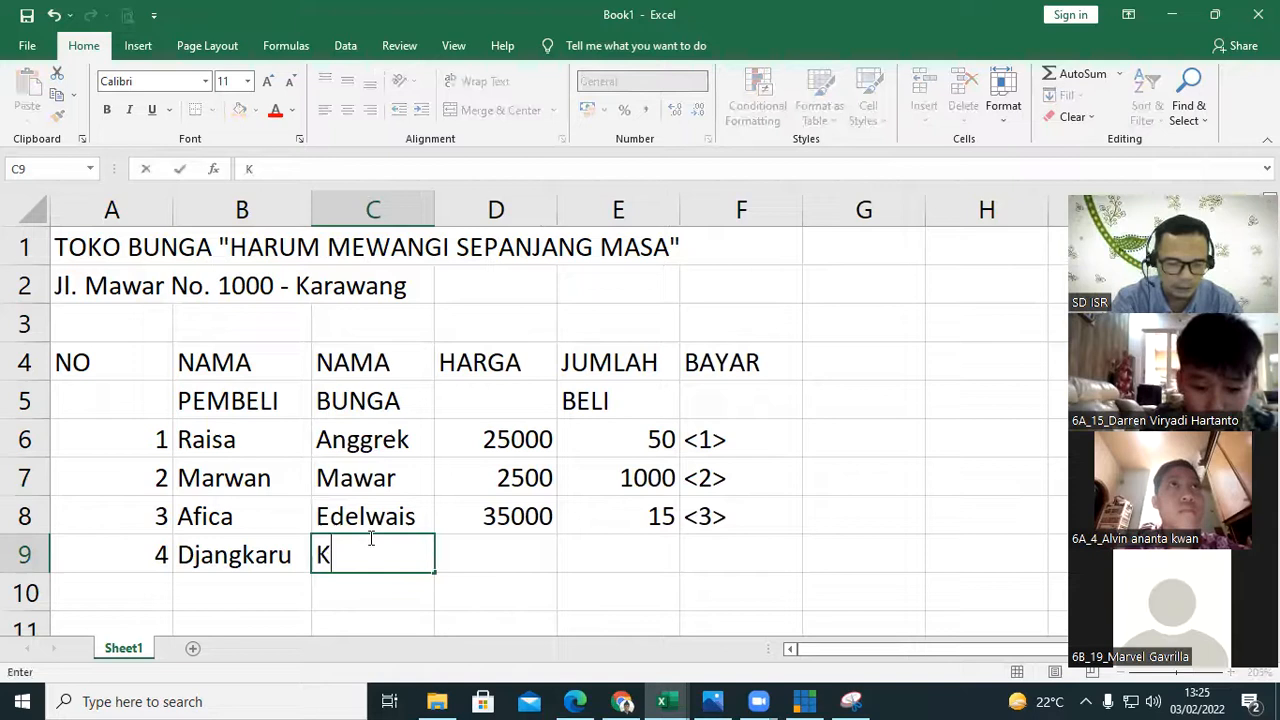
pyautogui.write('aktus')
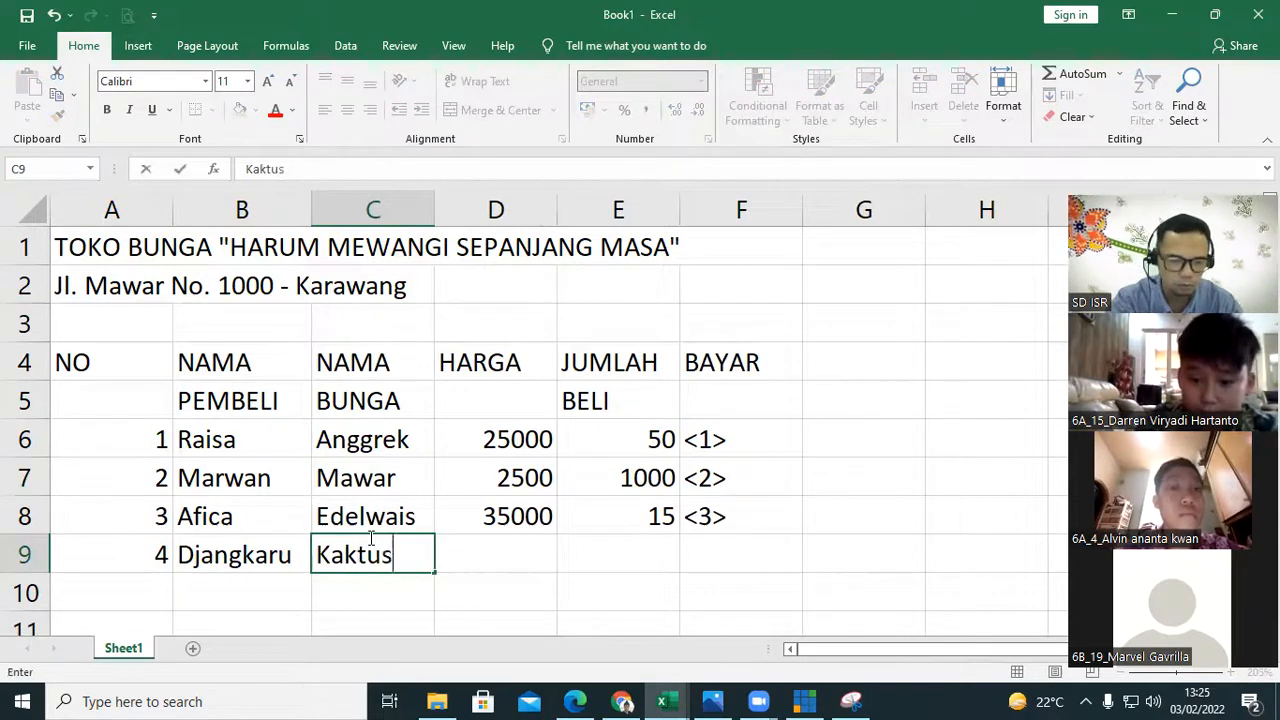
pyautogui.press('Tab')
pyautogui.write('5000')
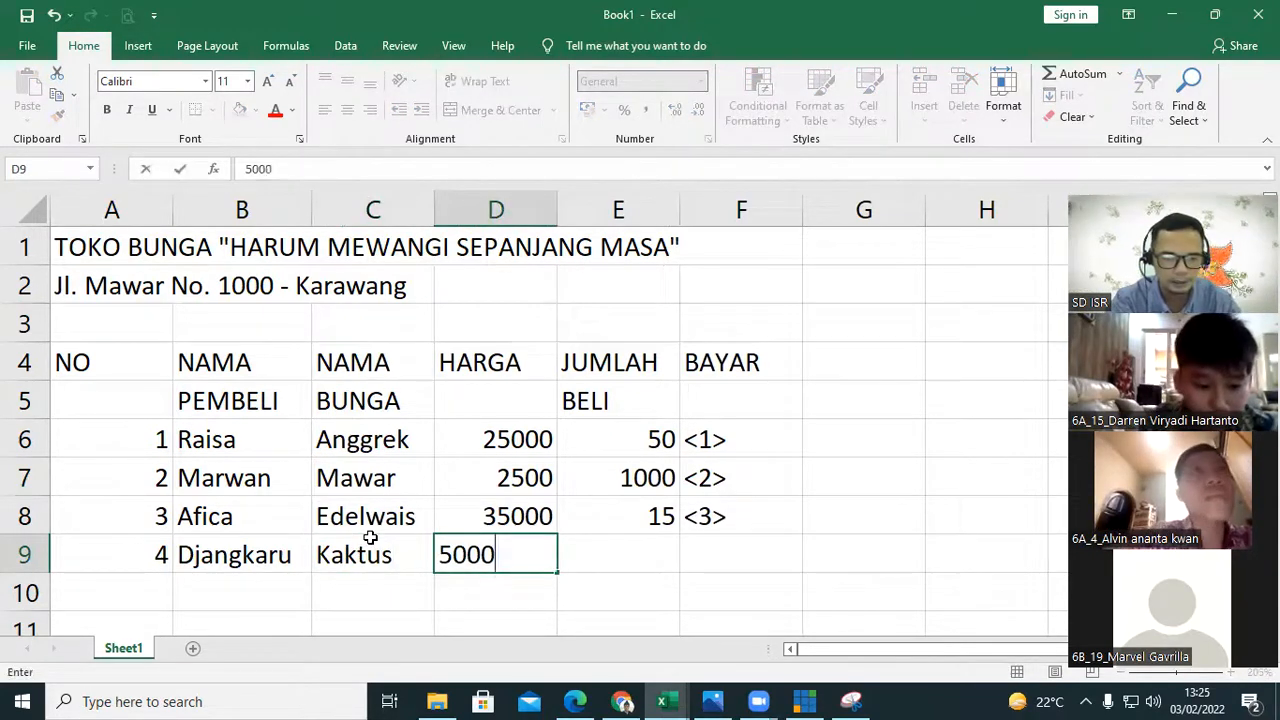
pyautogui.press('Tab')
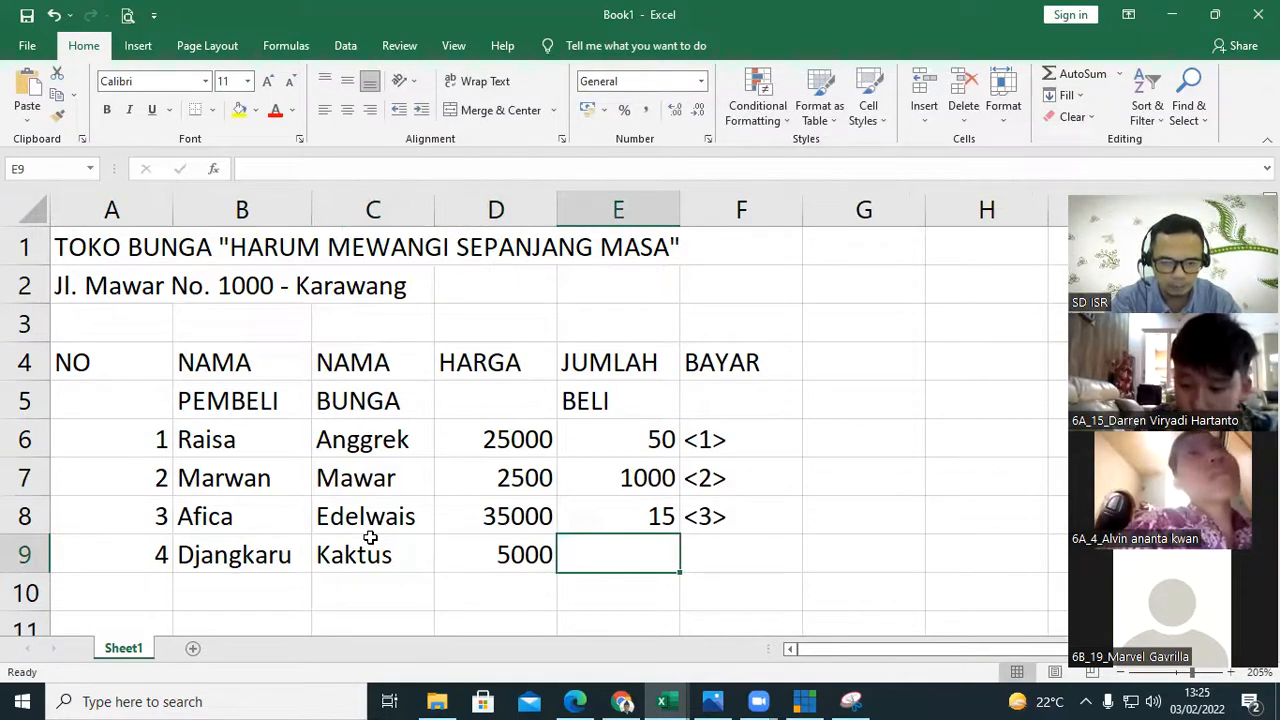
pyautogui.write('23')
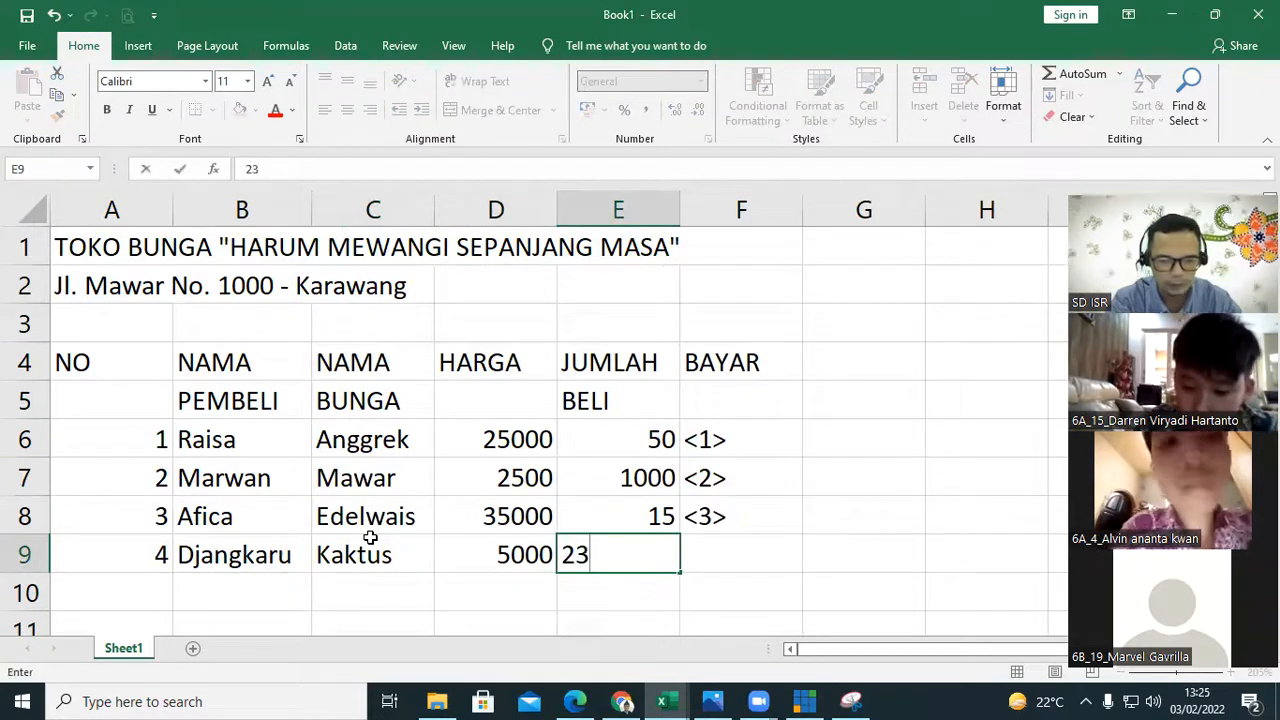
pyautogui.press('Tab')
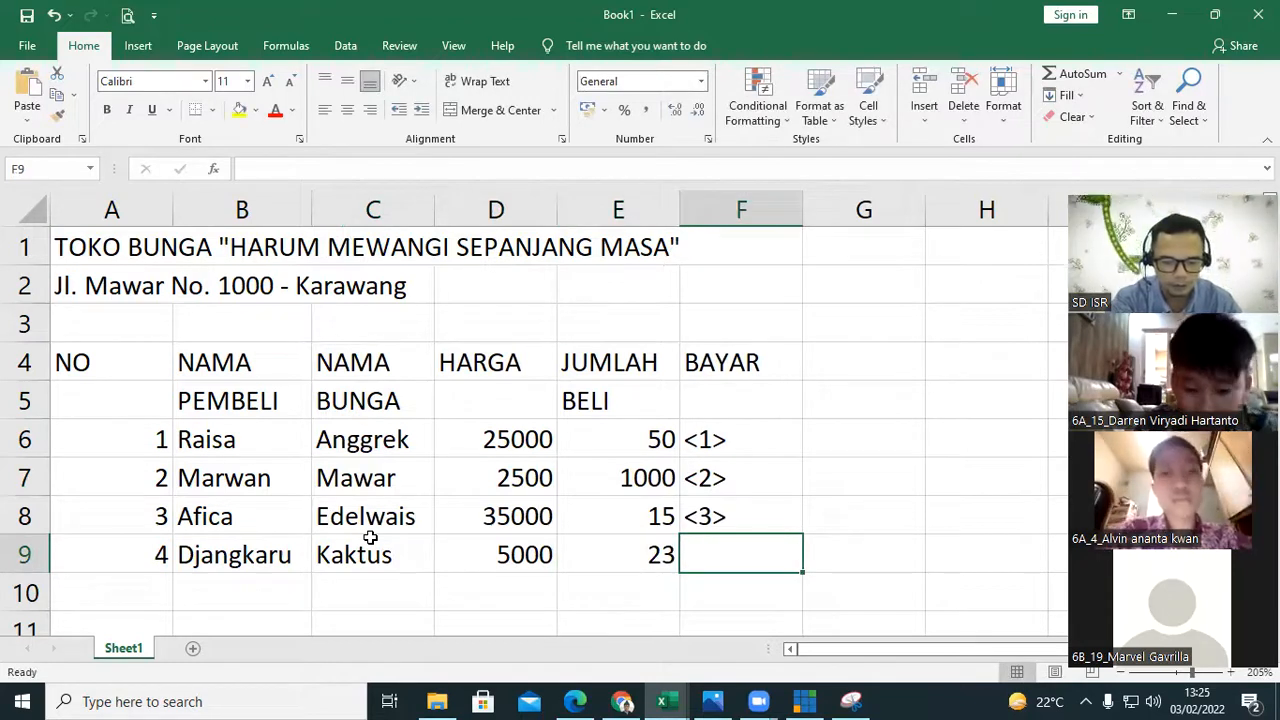
pyautogui.write('<')
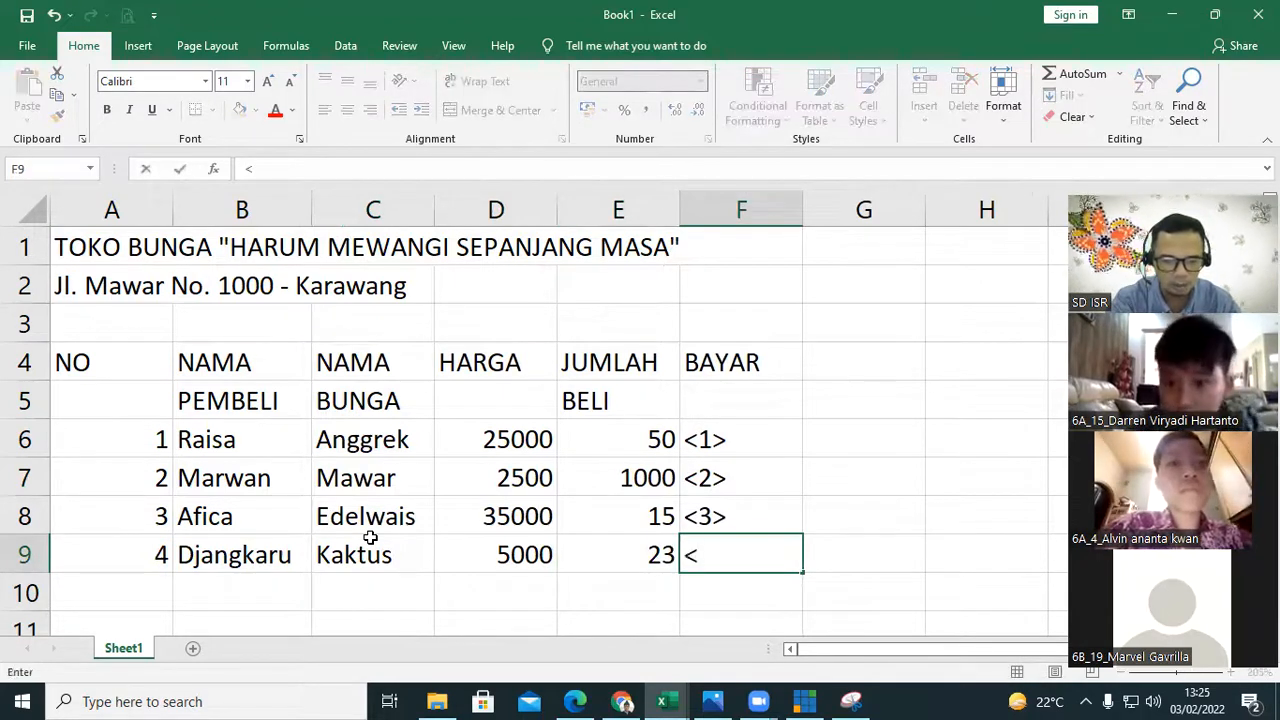
pyautogui.write('4>')
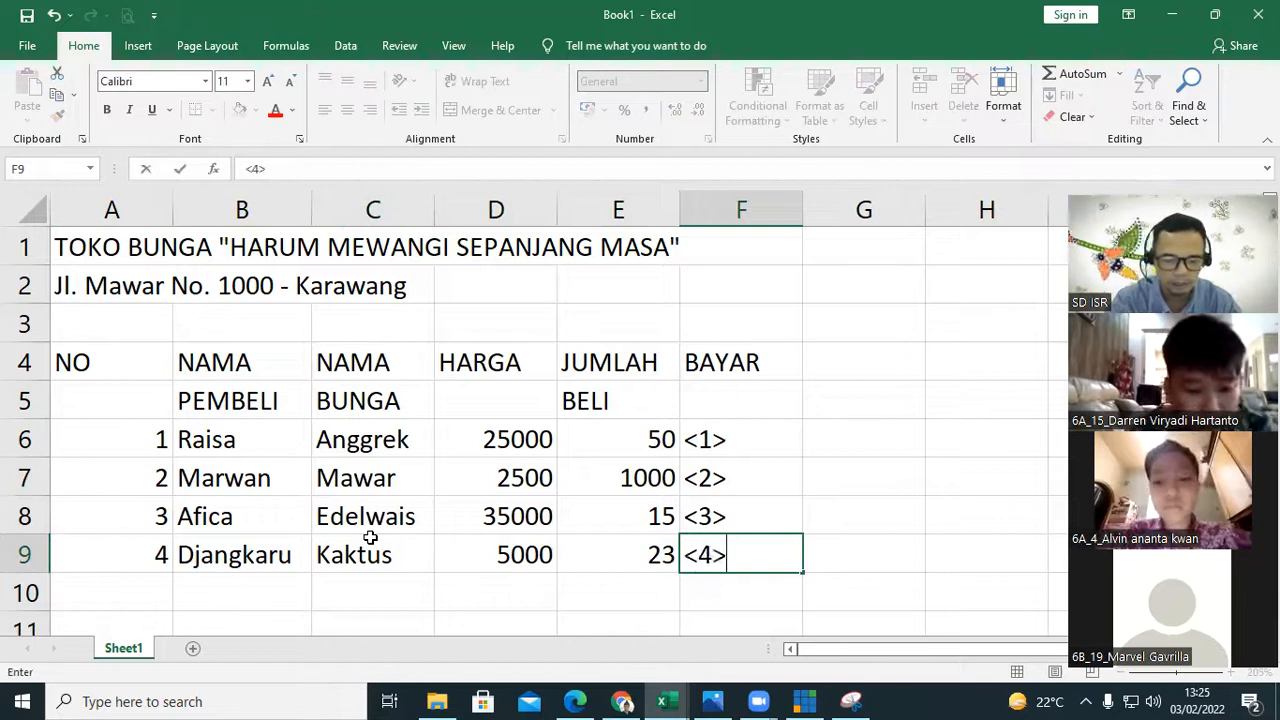
pyautogui.press('Return')
# - Enter the number 5 in cell A10 and the fifth buyer's name in cell B10
pyautogui.press('Left')
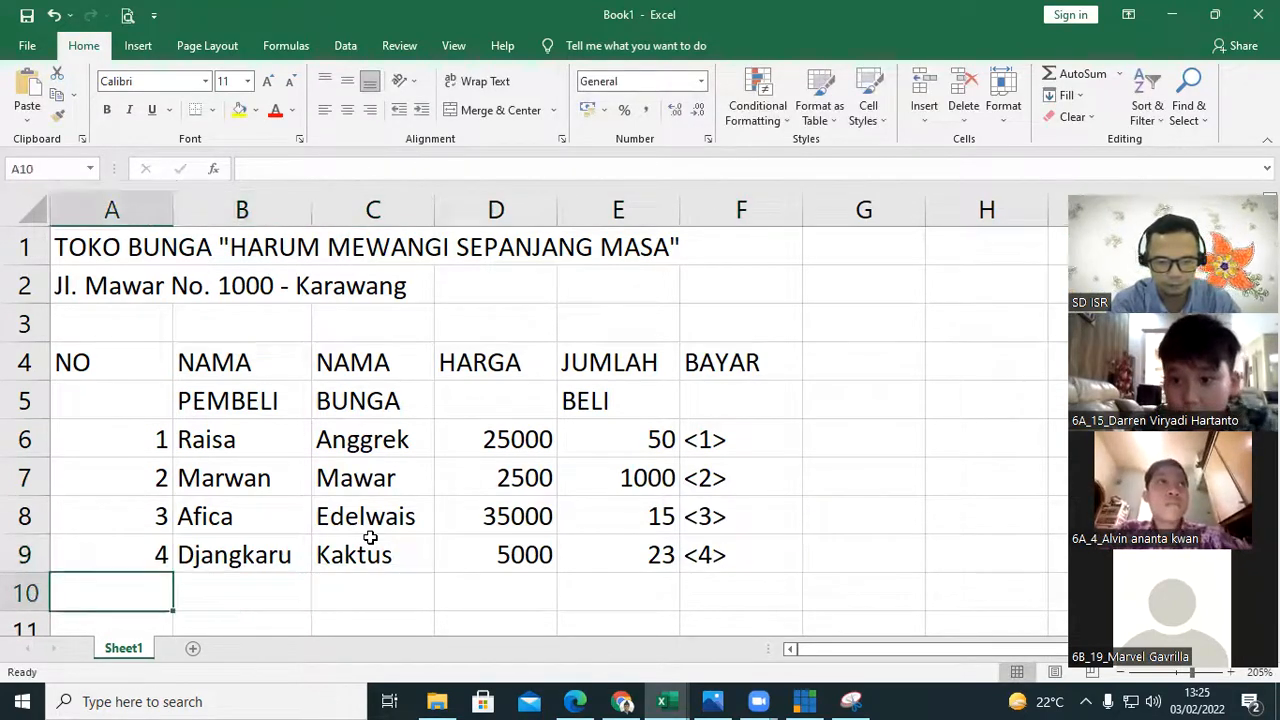
pyautogui.write('5')
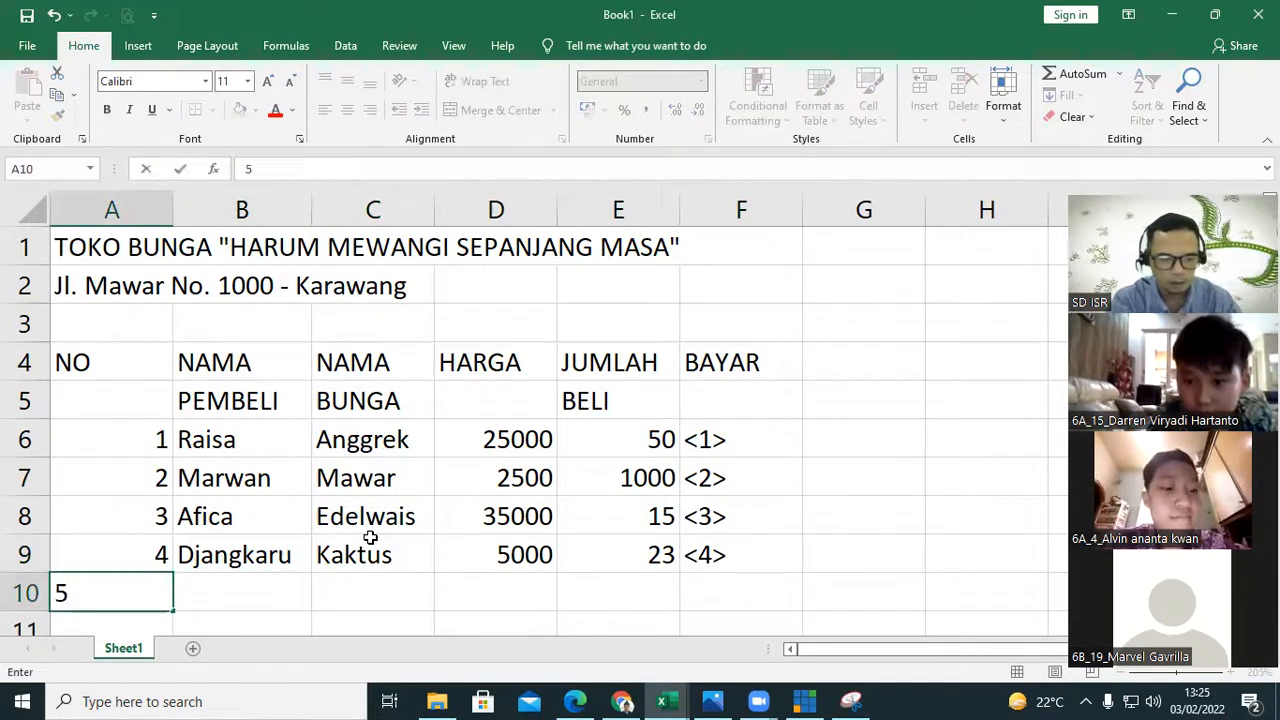
pyautogui.press('Tab')
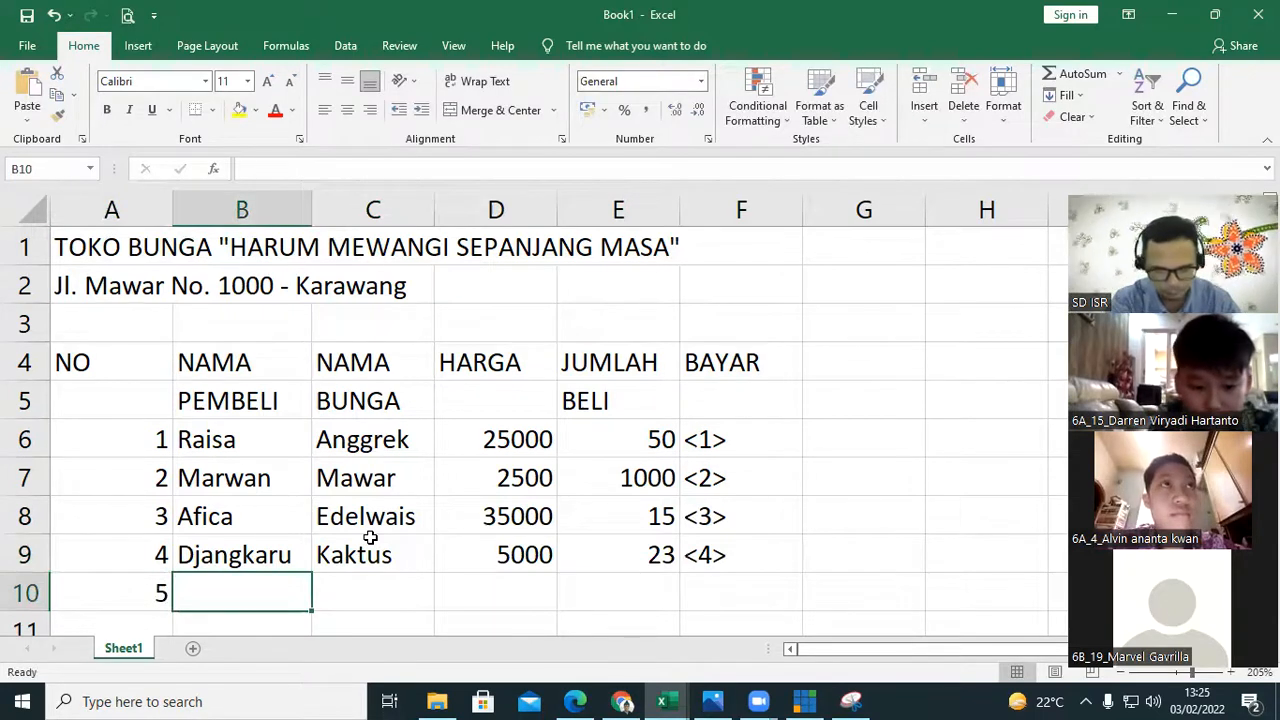
pyautogui.write('Rinjani')
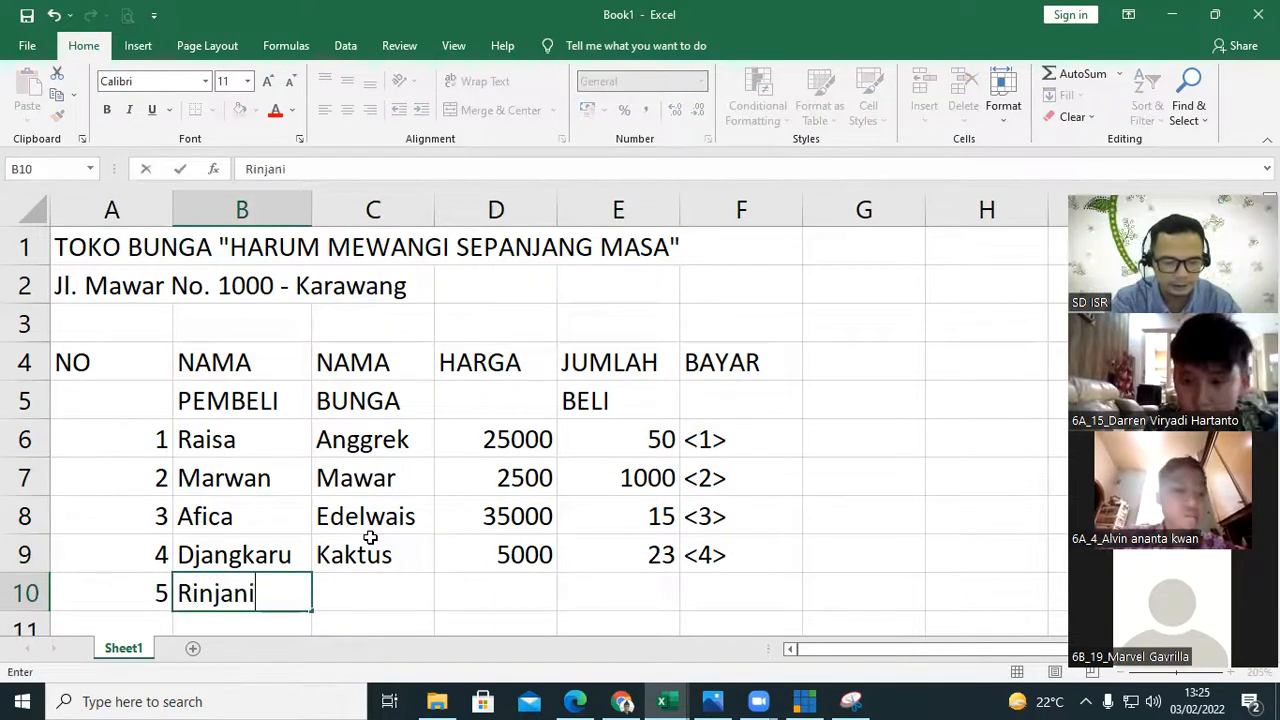
pyautogui.press('Tab')
# - Complete the fifth sale in row 10 with flower Tulip in C10, price 10000 in D10, quantity 15 in E10 and placeholder <5> in F10
pyautogui.write('Tuli')
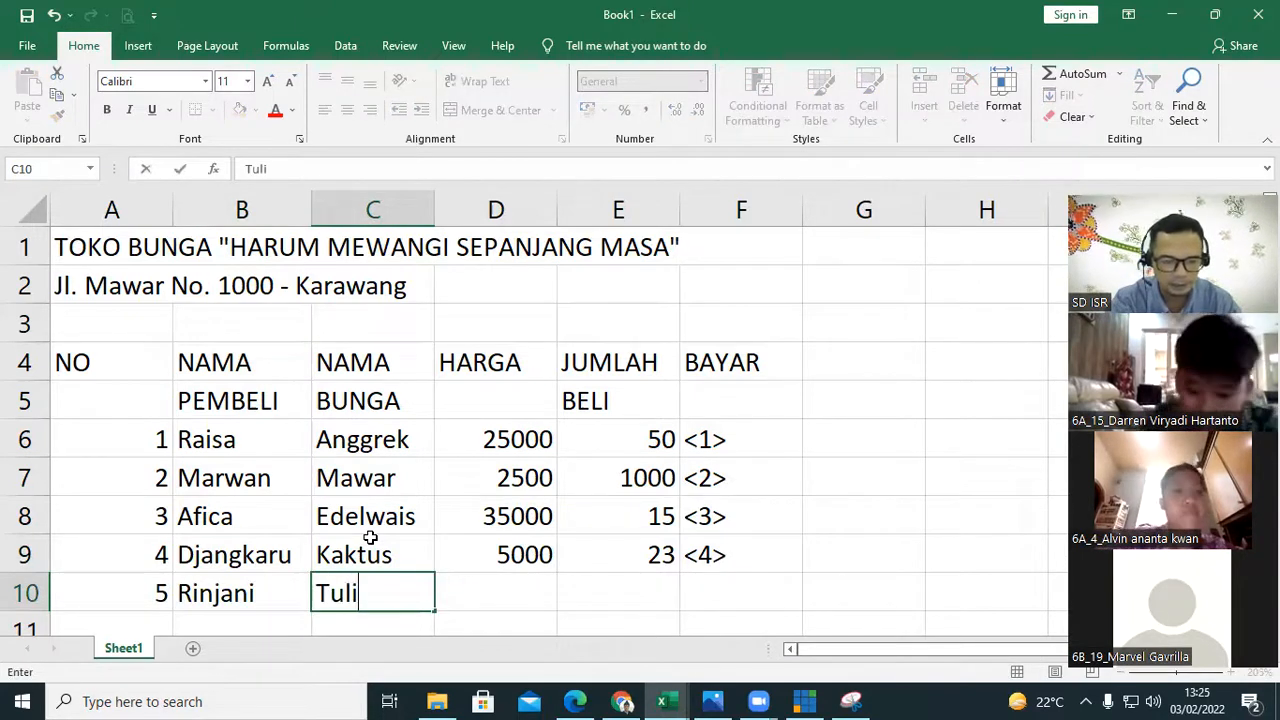
pyautogui.write('p')
pyautogui.press('Tab')
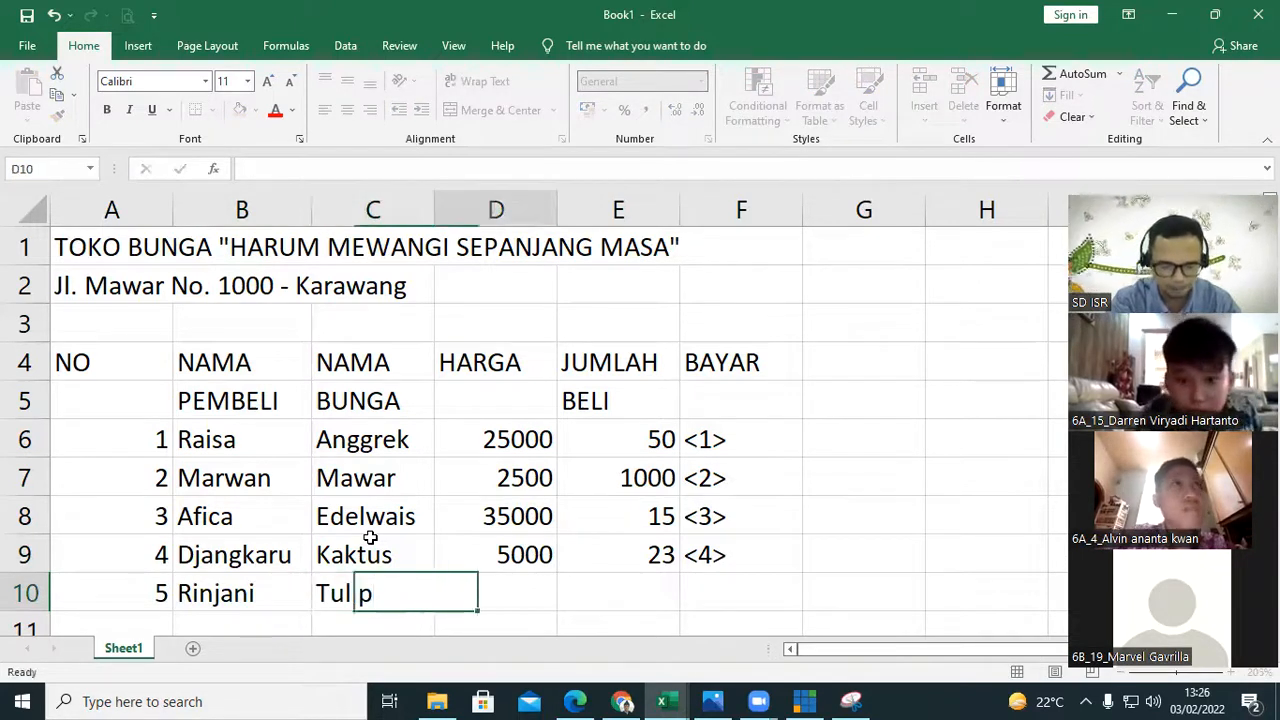
pyautogui.write('10000')
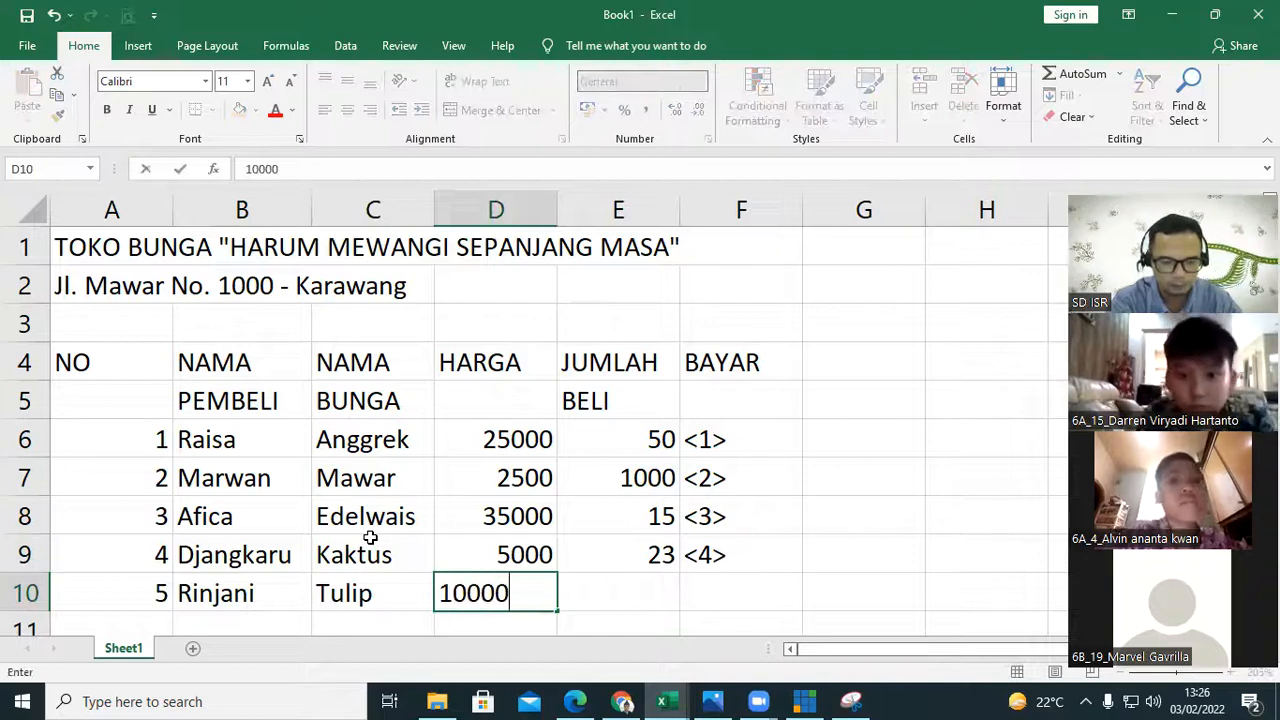
pyautogui.press('Tab')
pyautogui.write('15')
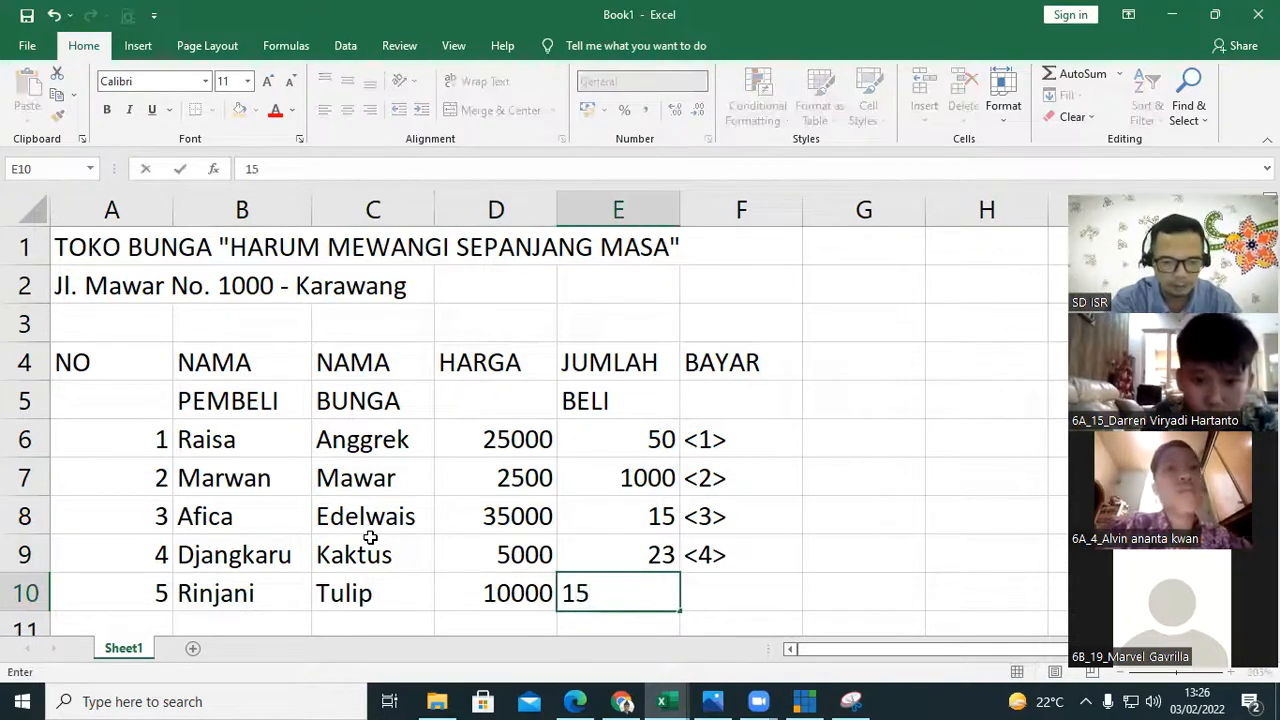
pyautogui.press('Tab')
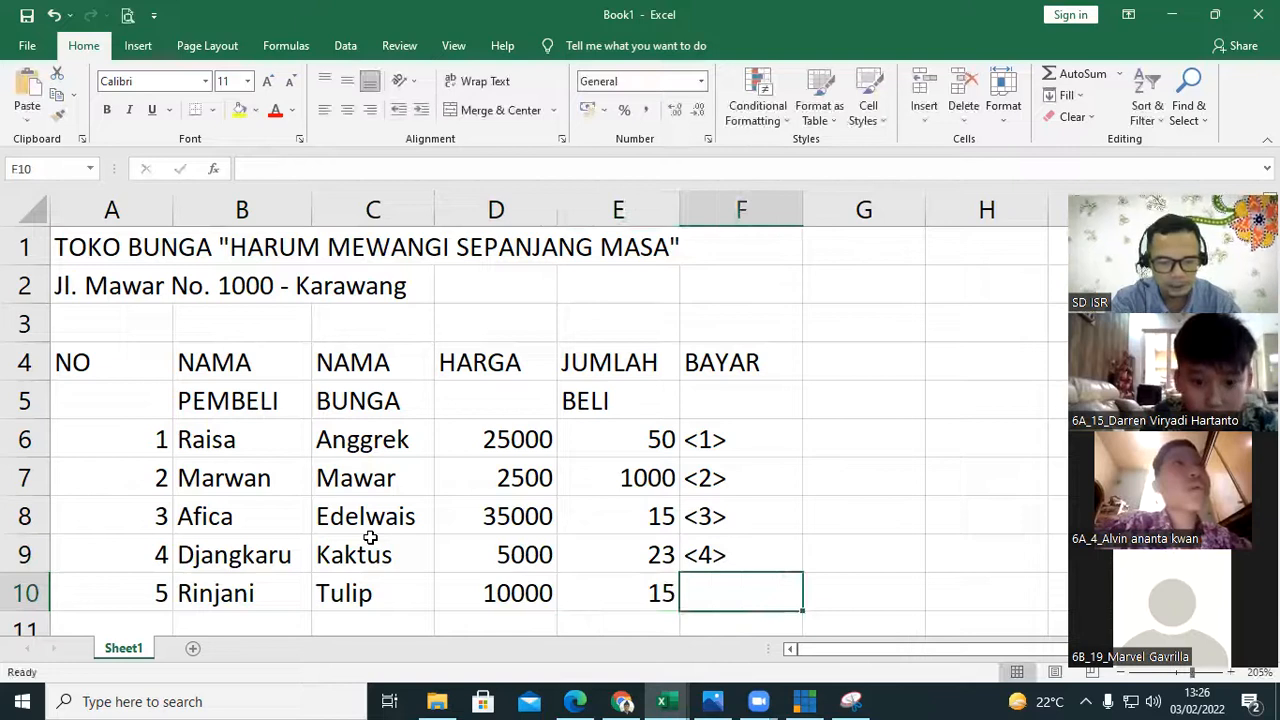
pyautogui.write('<')
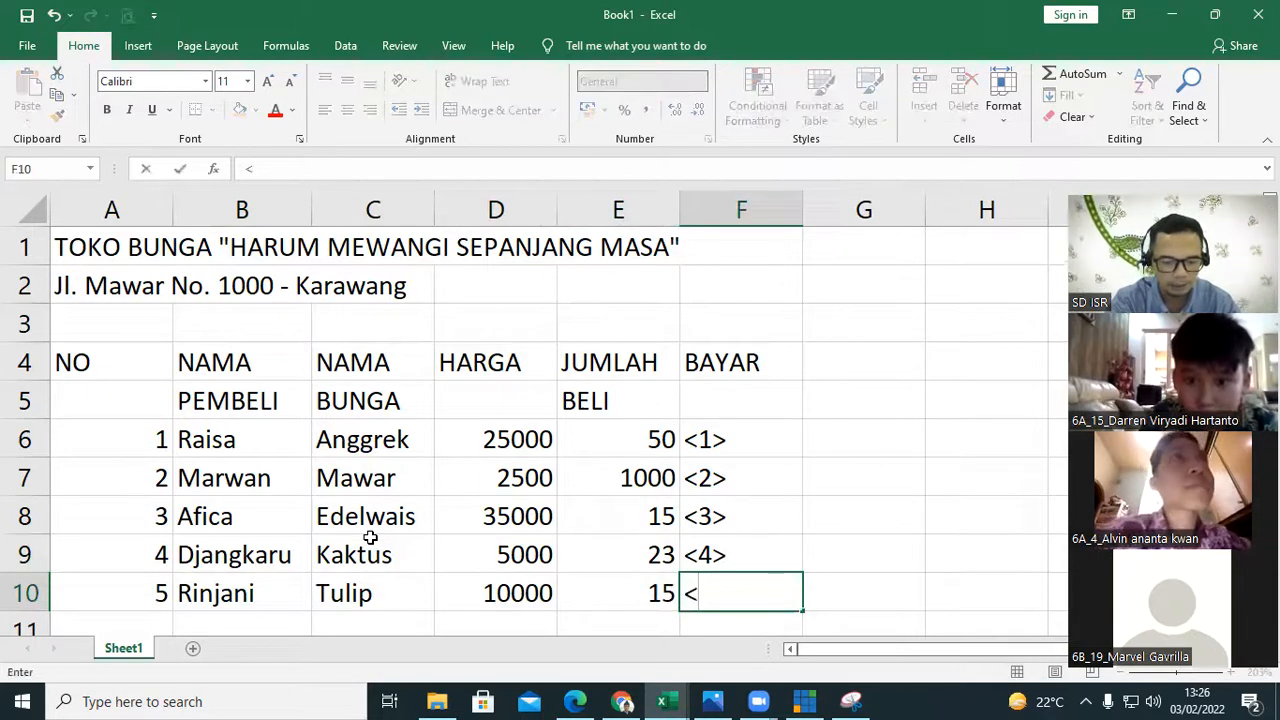
pyautogui.write('5>')
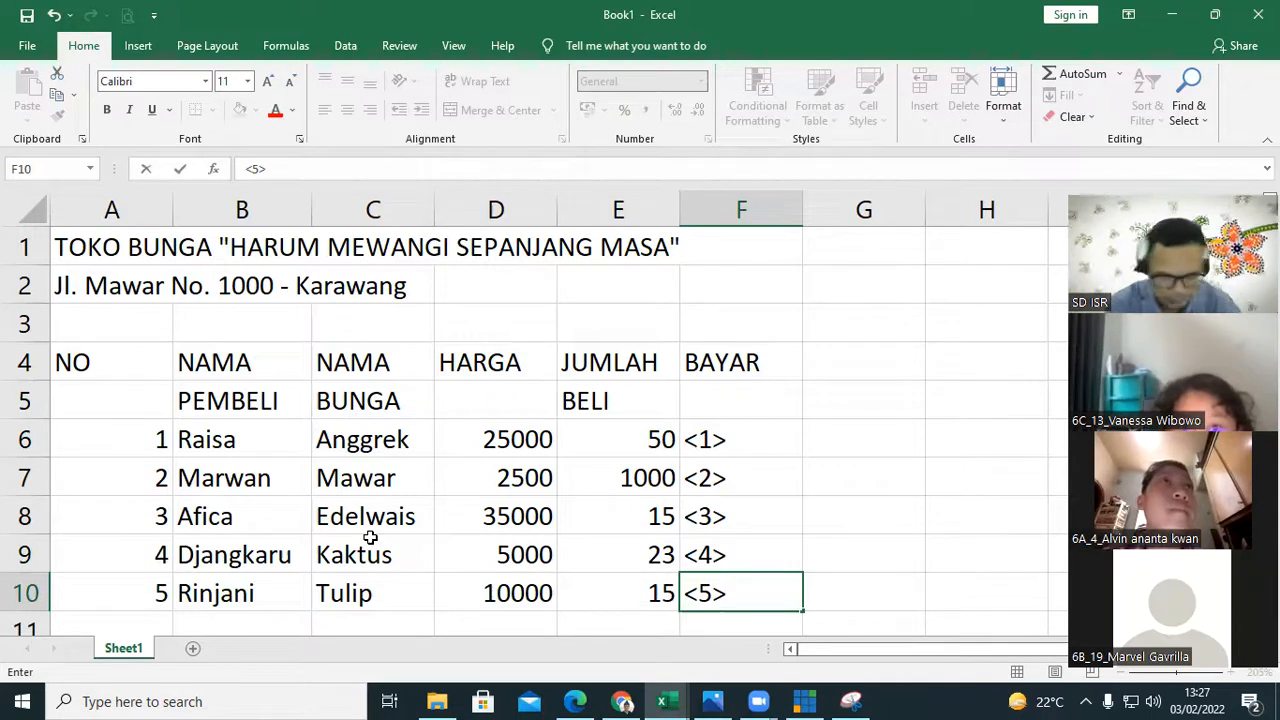
# - Add the summary label Jumlah Bayar in cell A11, directly below the last sales record
pyautogui.press('Left')
pyautogui.press('Left')
pyautogui.press('Left')
pyautogui.press('Left')
pyautogui.press('Left')
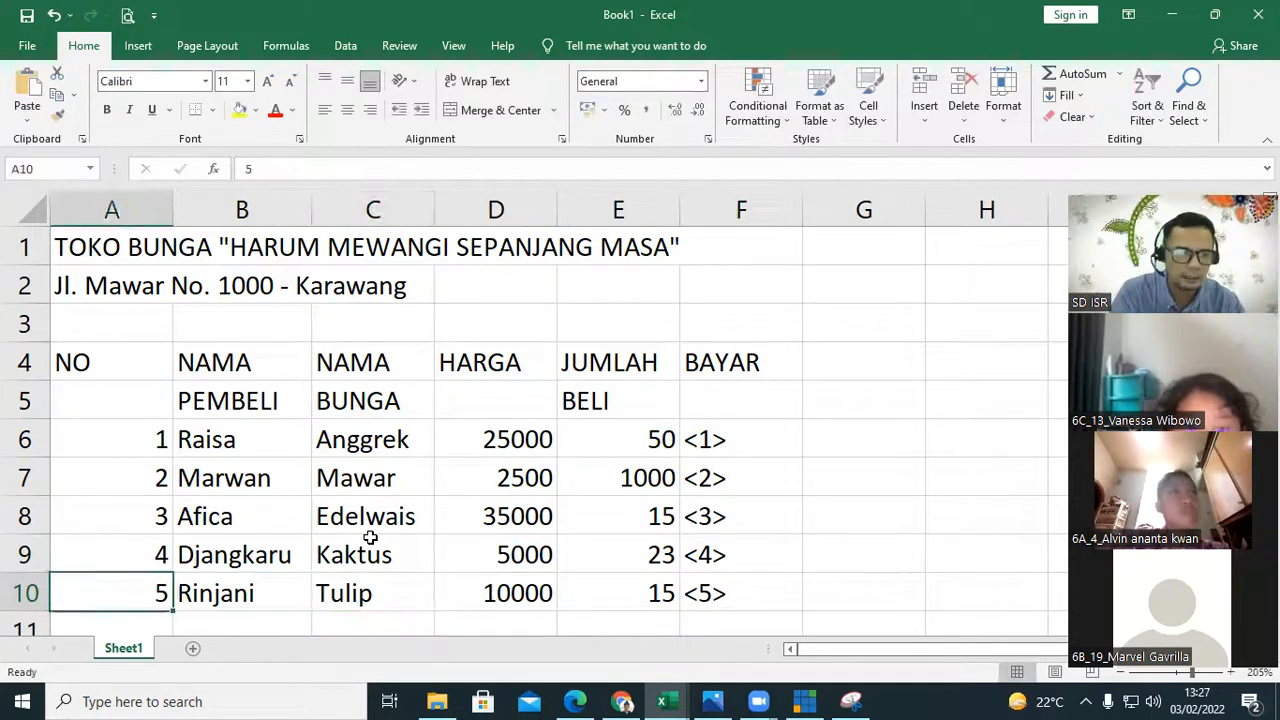
pyautogui.press('Down')
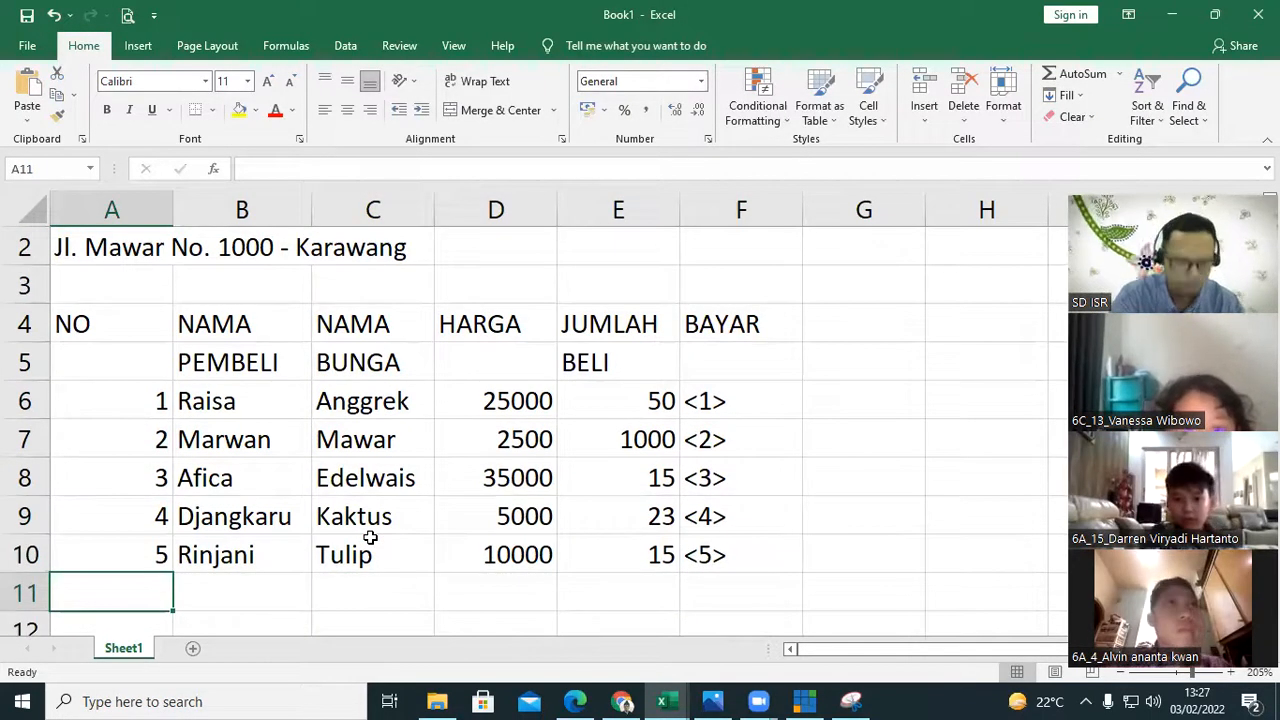
pyautogui.write('J')
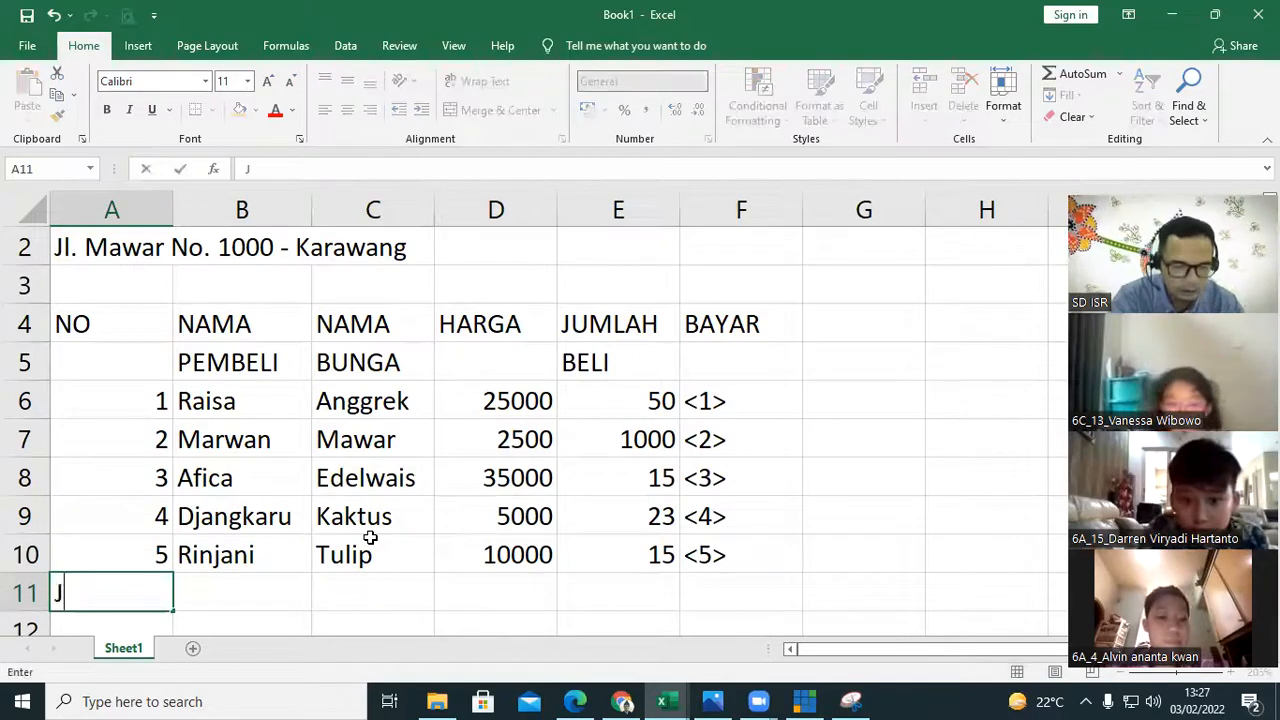
pyautogui.write('umlah ')
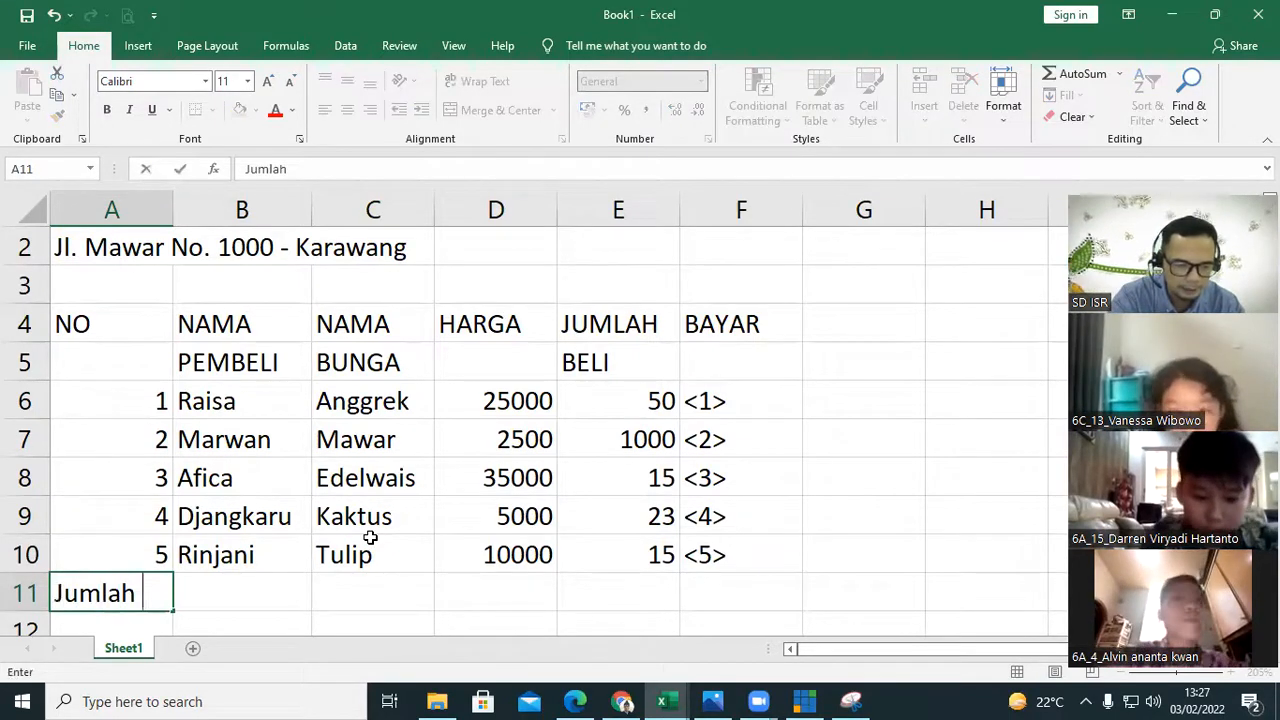
pyautogui.write('Bayar')
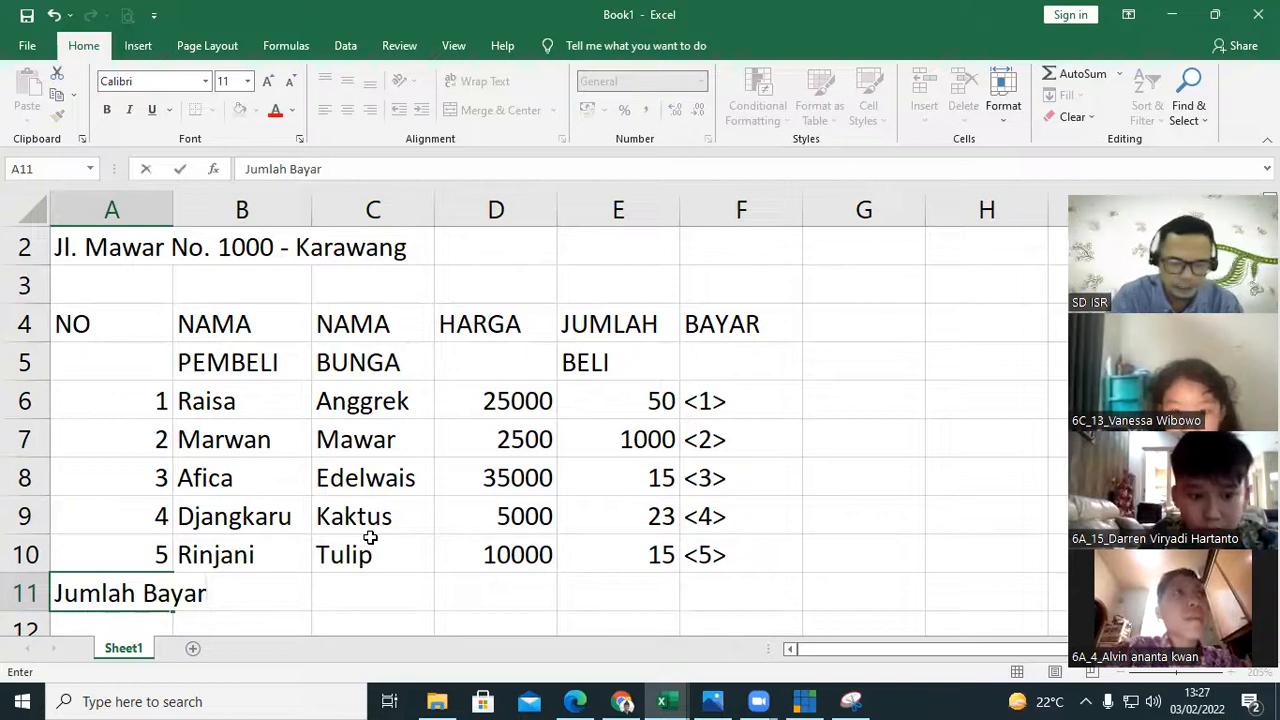
pyautogui.press('Return')
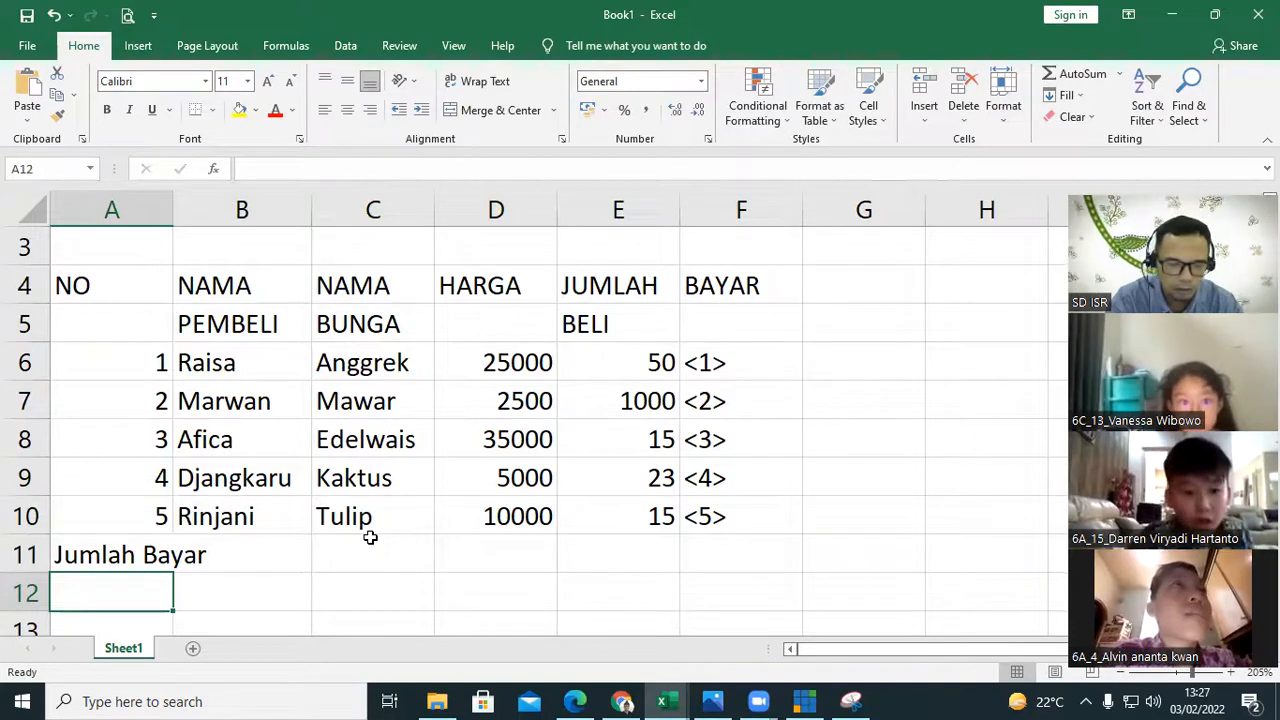
# - Enter the summary label Rata-Rata Bayar in cell A12
pyautogui.write('Rata')
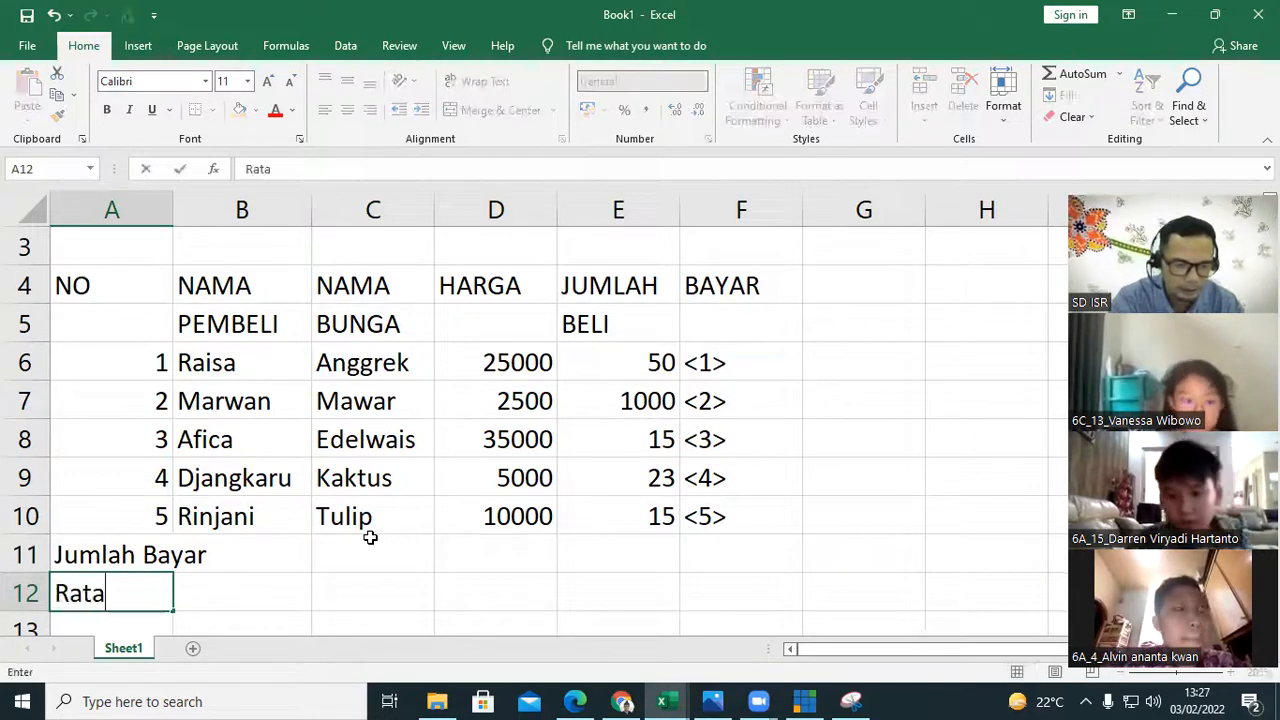
pyautogui.write('-Rata N')
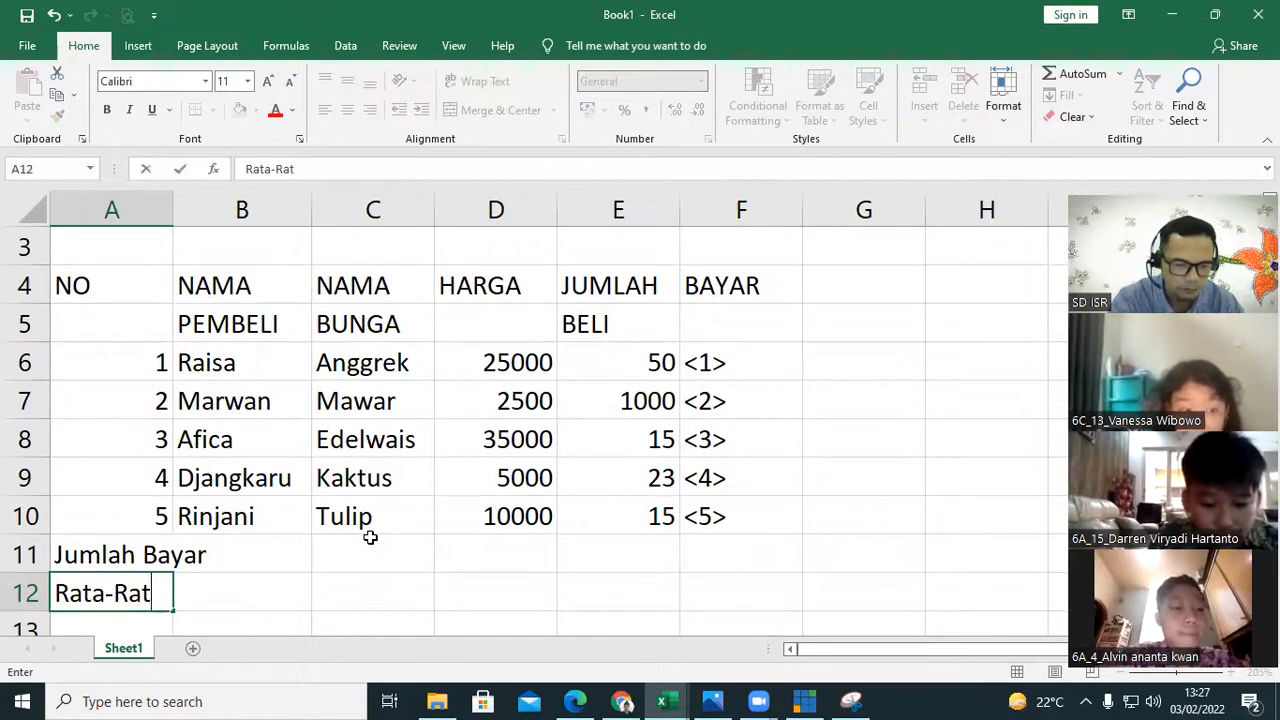
pyautogui.press('BackSpace')
pyautogui.write('VB')
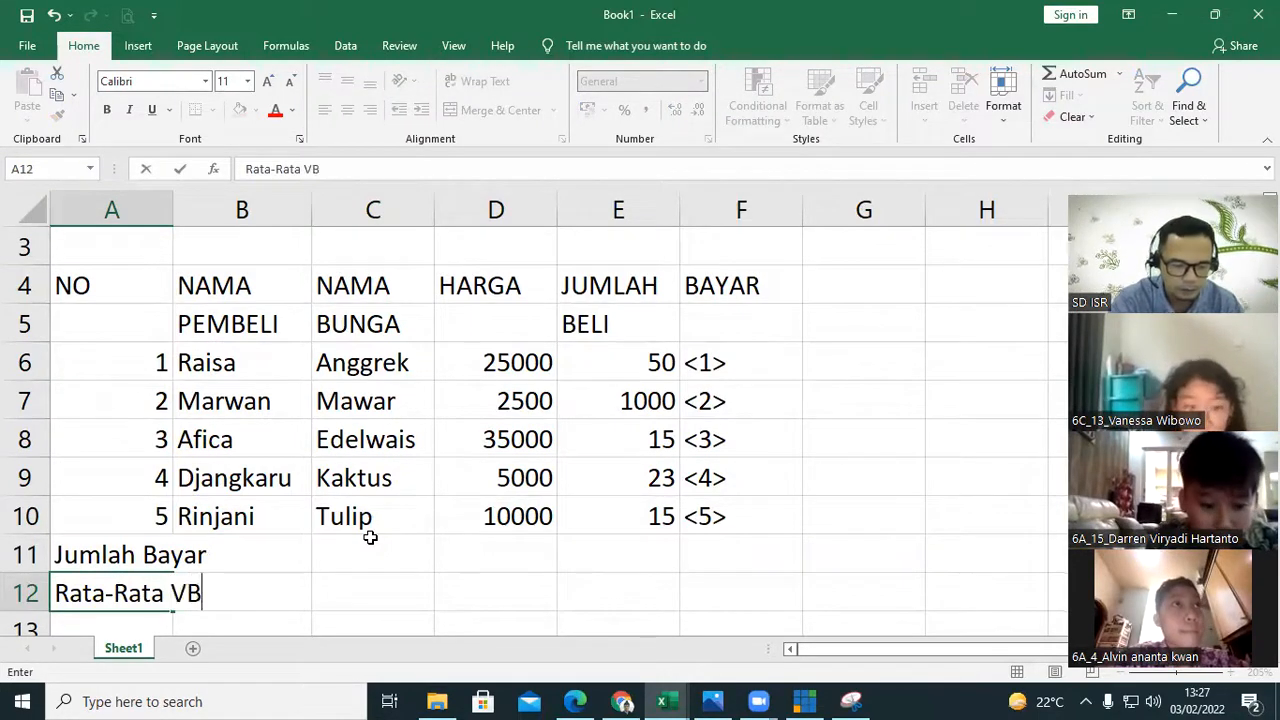
pyautogui.press('BackSpace')
pyautogui.press('BackSpace')
pyautogui.write('Bayar')
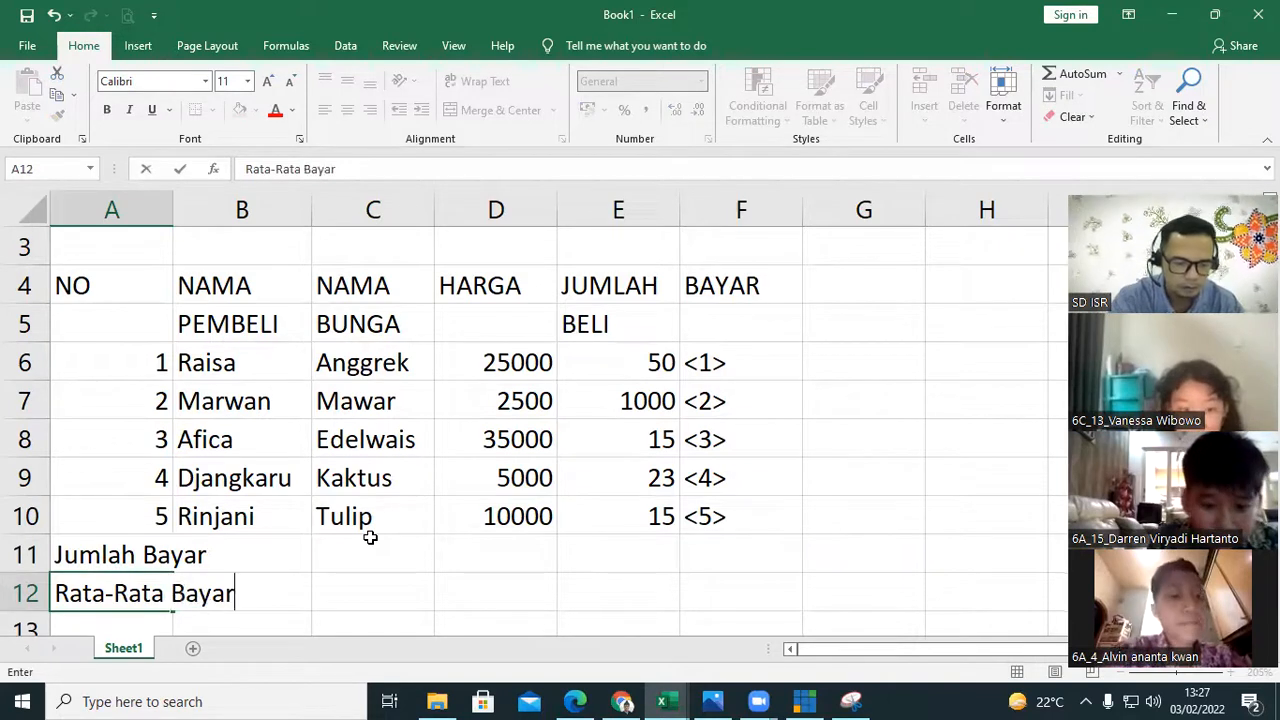
pyautogui.press('Return')
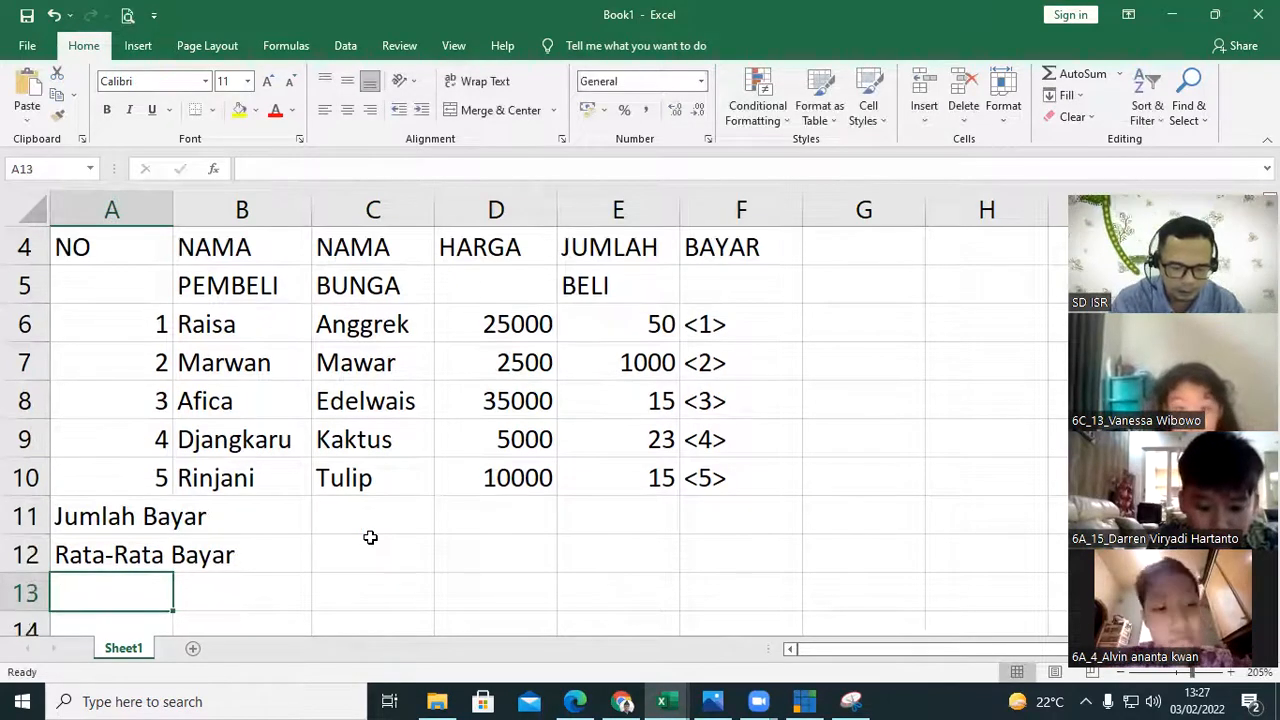
# - Change the ending of the label in cell A12 so that it reads Rata-Rata Jumlah Beli
pyautogui.press('Up')
pyautogui.press('F2')
pyautogui.hotkey('ctrl', 'shift', 'Left')
pyautogui.write('Jumla')
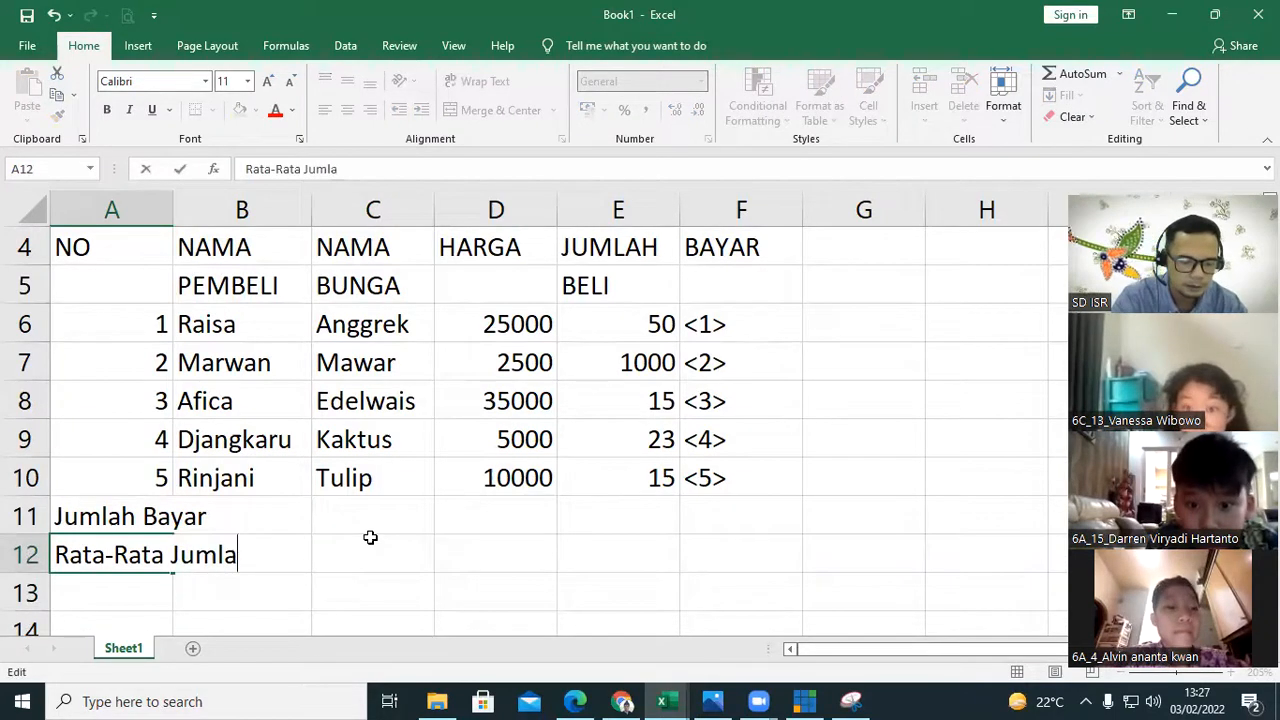
pyautogui.write('h Beli')
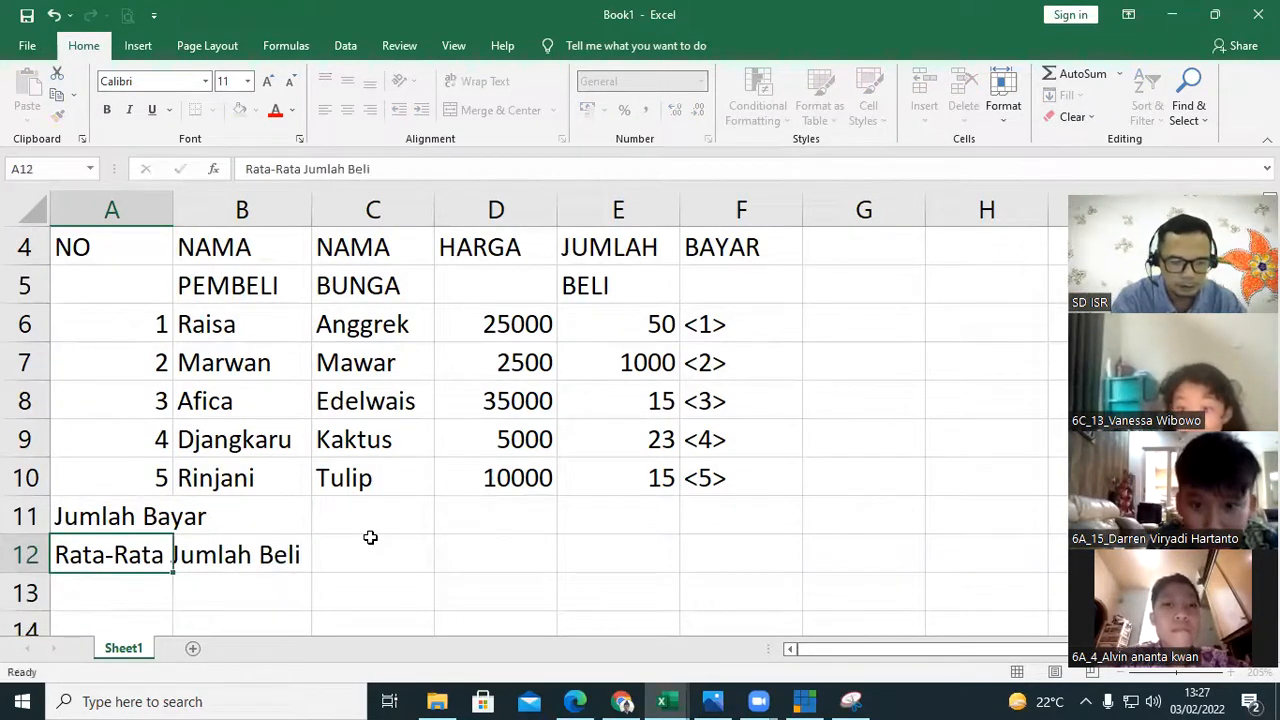
pyautogui.press('Return')
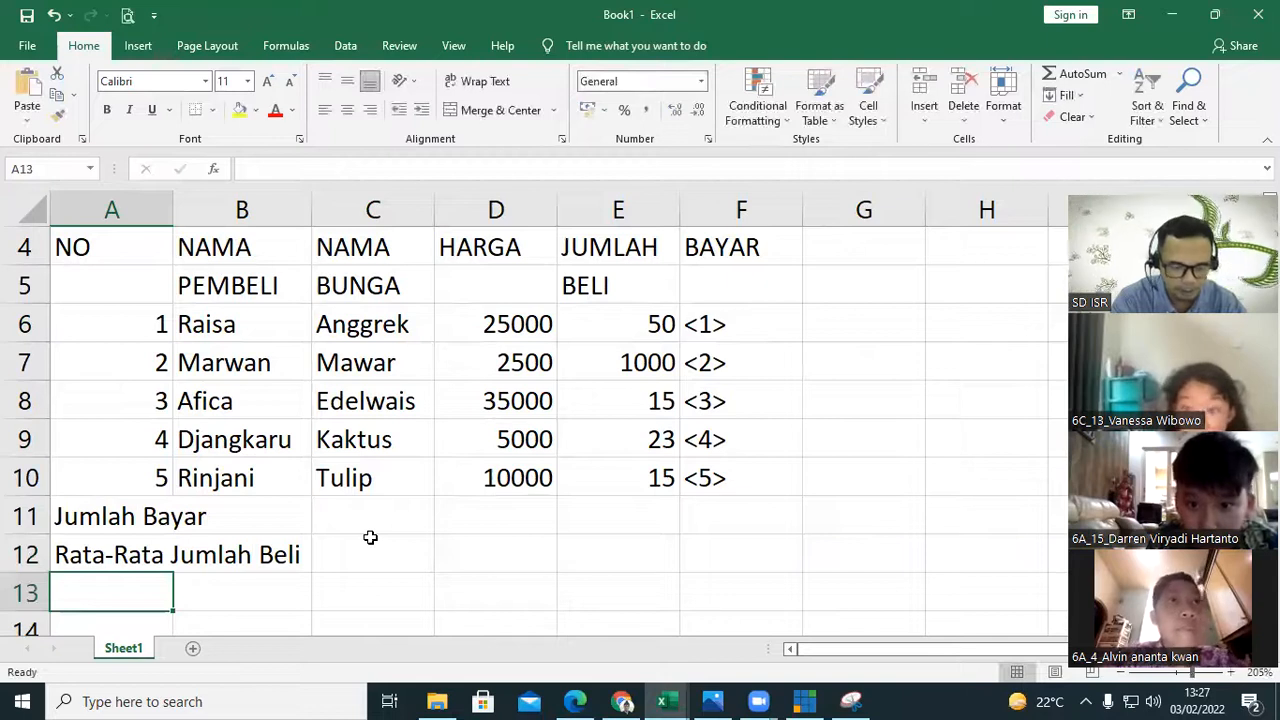
# - Add the summary labels Harga Tertinggi in A13, Bayar Terendah in A14 and Jumlah Data in A15
pyautogui.write('Harga')
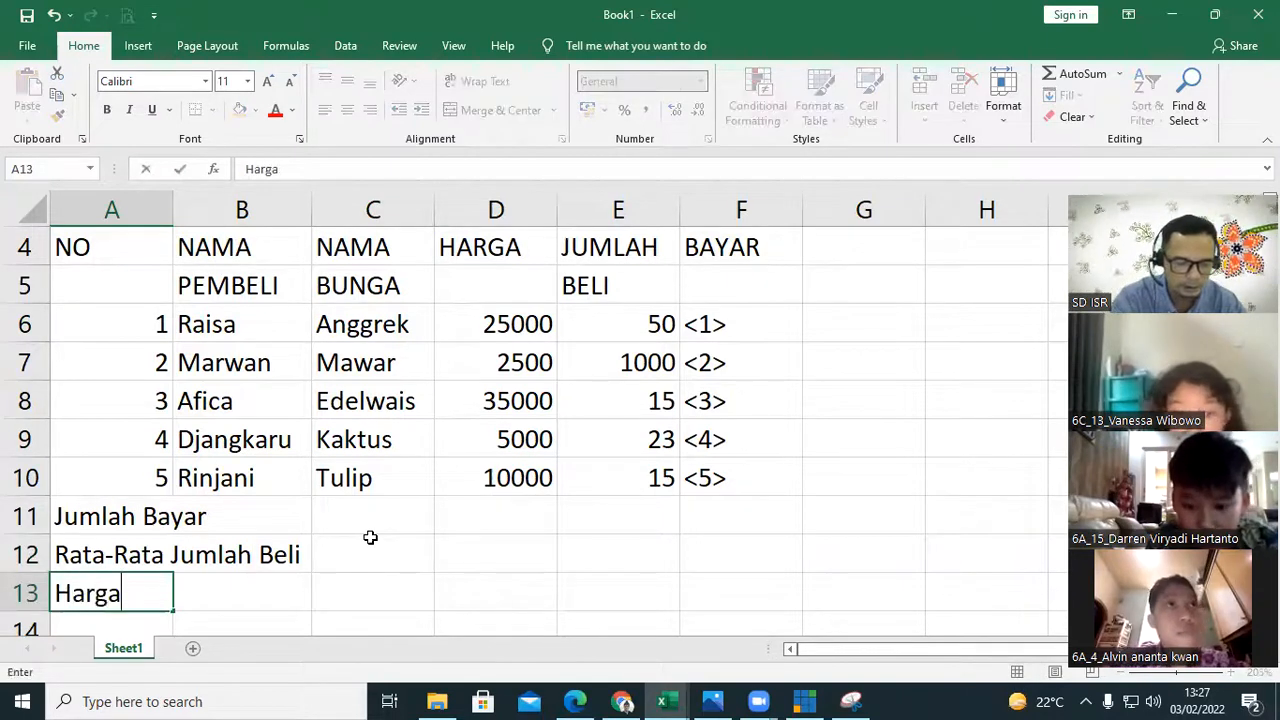
pyautogui.write(' Tertinggi')
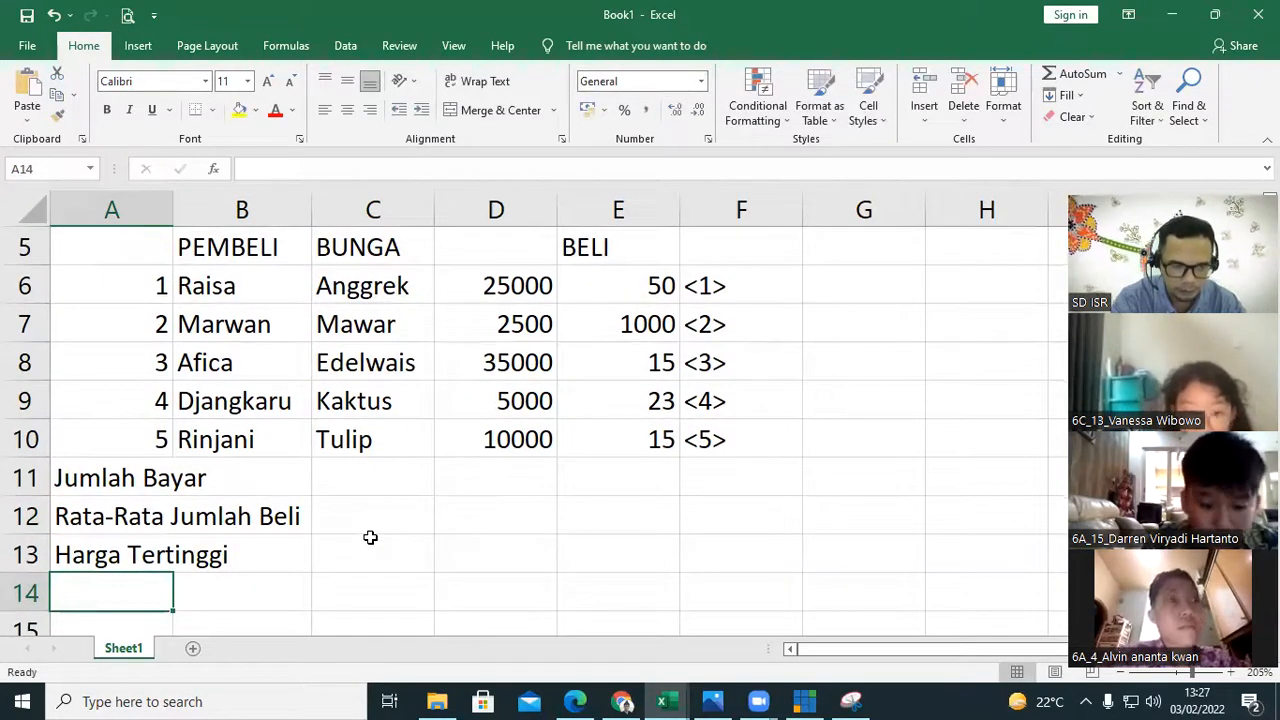
pyautogui.write('Ba')
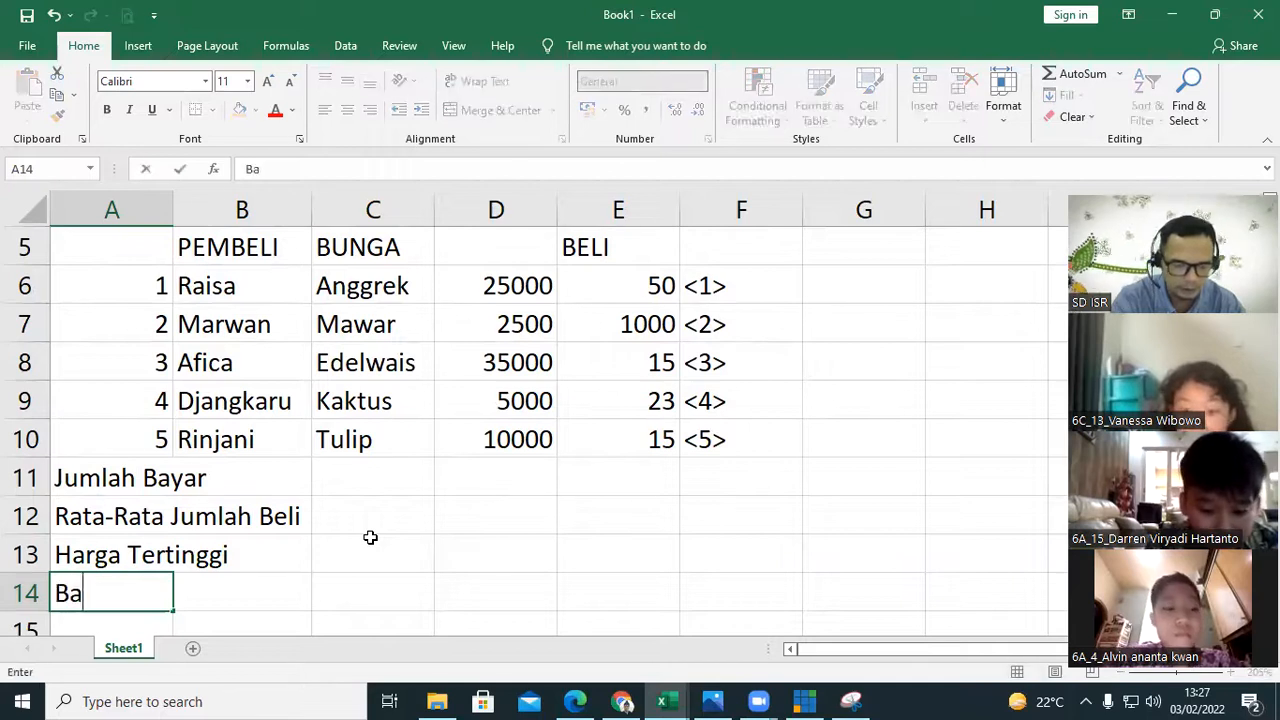
pyautogui.write('yar Terendah')
pyautogui.press('Return')
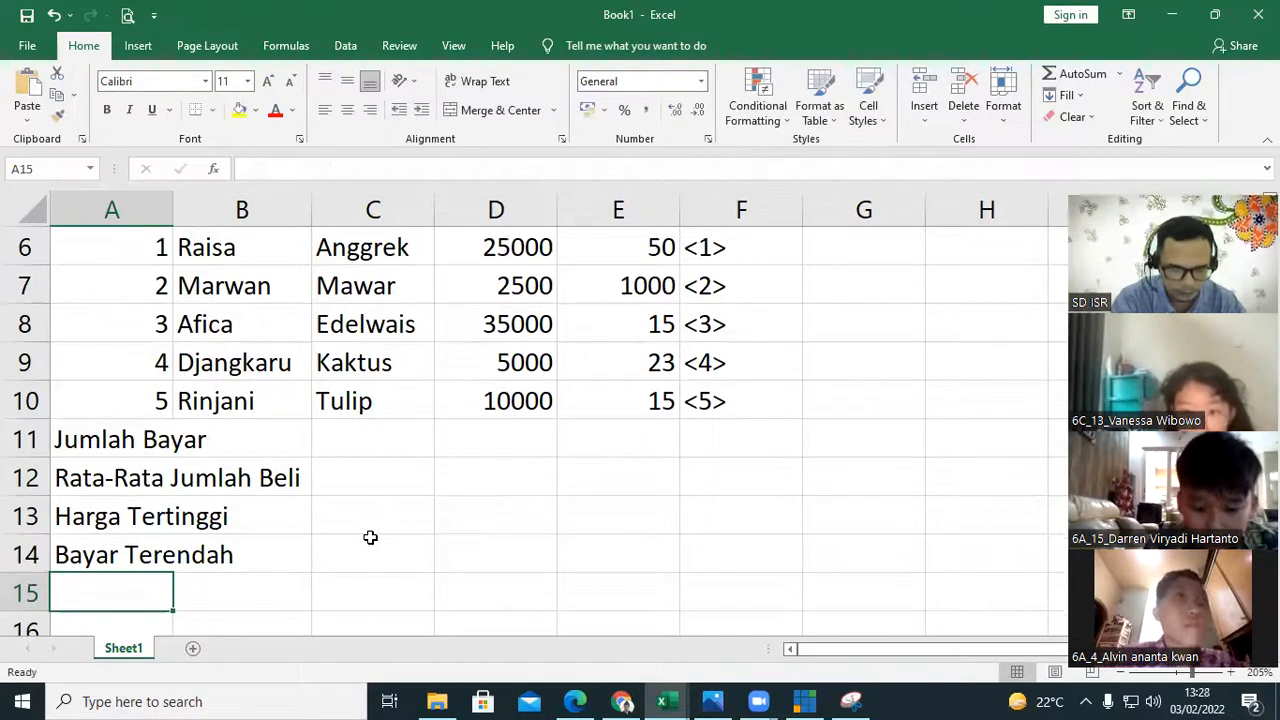
pyautogui.write('Jumla')
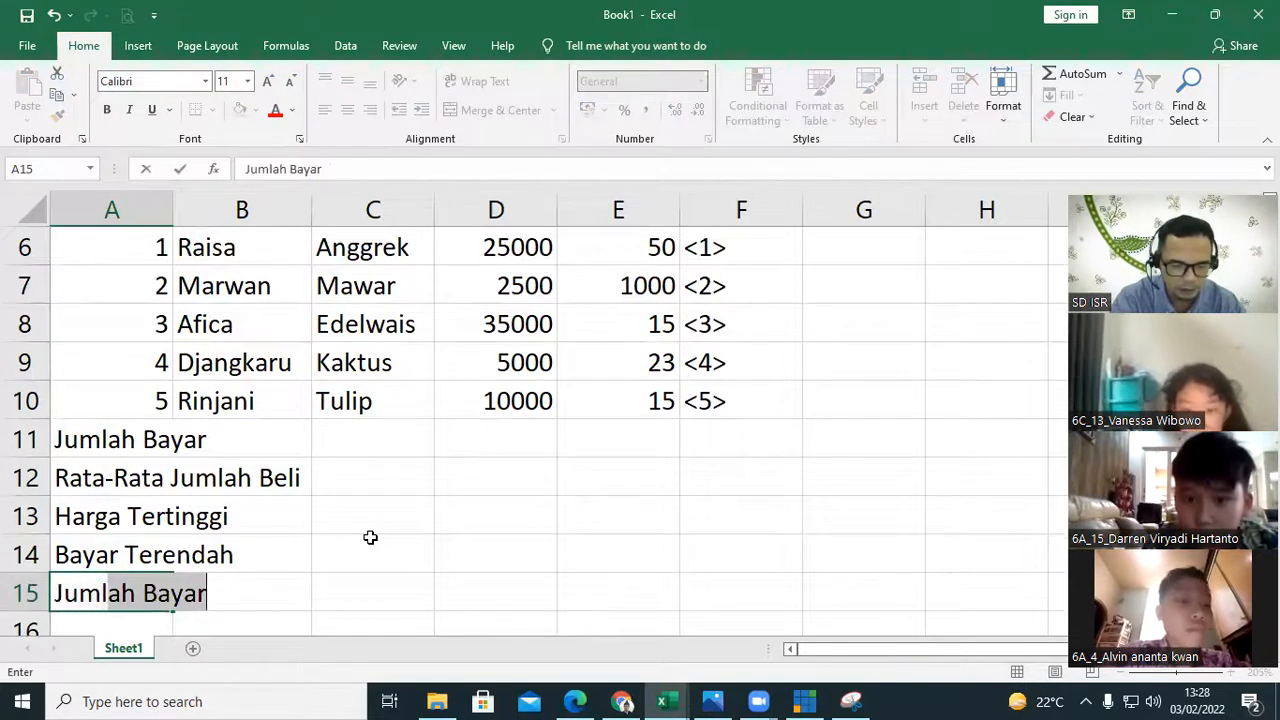
pyautogui.write('h ')
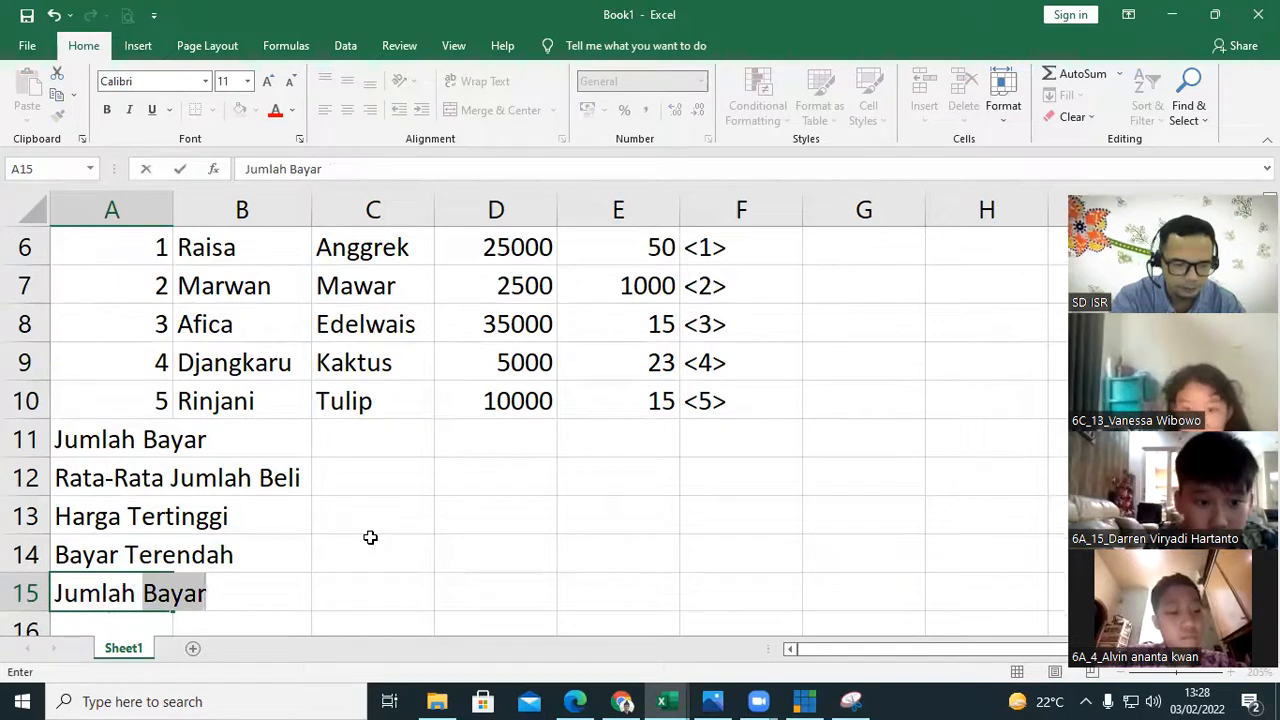
pyautogui.write('Data')
# - Enter placeholder <6> in F11 for Jumlah Bayar and <7> in F12 for Rata-Rata Jumlah Beli
pyautogui.press('Right')
pyautogui.press('Right')
pyautogui.press('Right')
pyautogui.press('Right')
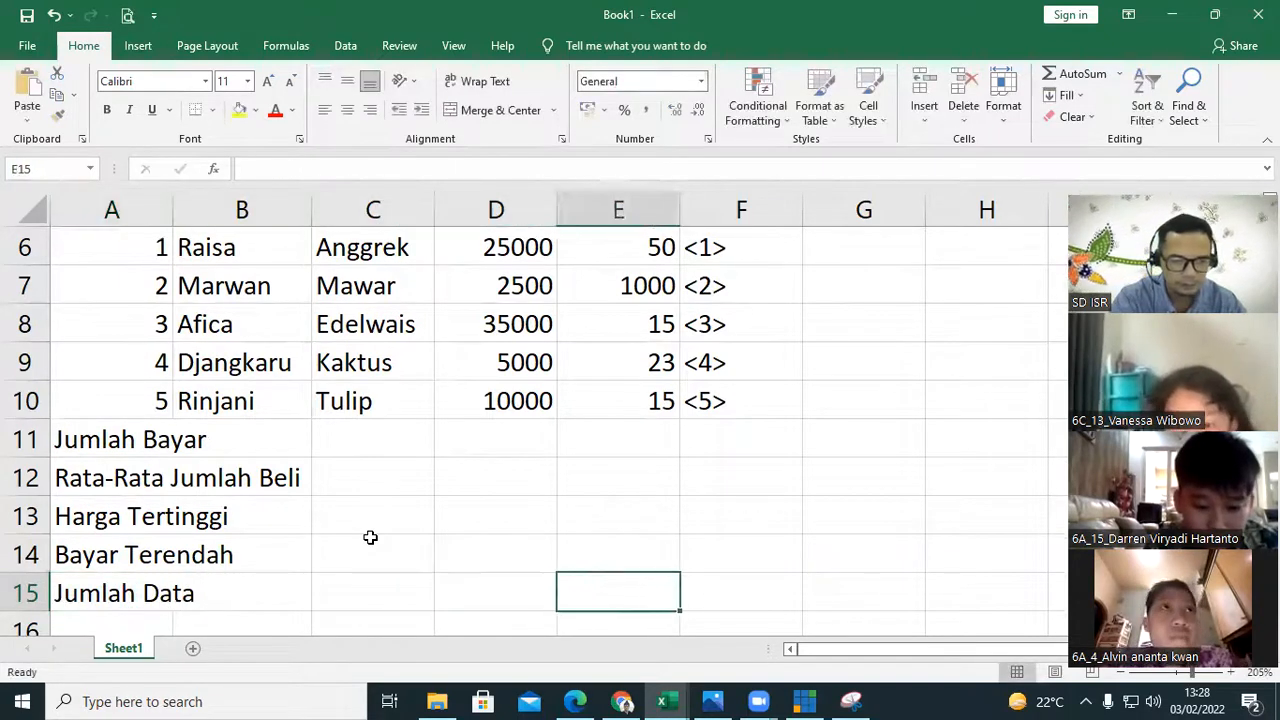
pyautogui.press('Right')
pyautogui.press('Up')
pyautogui.press('Up')
pyautogui.press('Up')
pyautogui.press('Up')
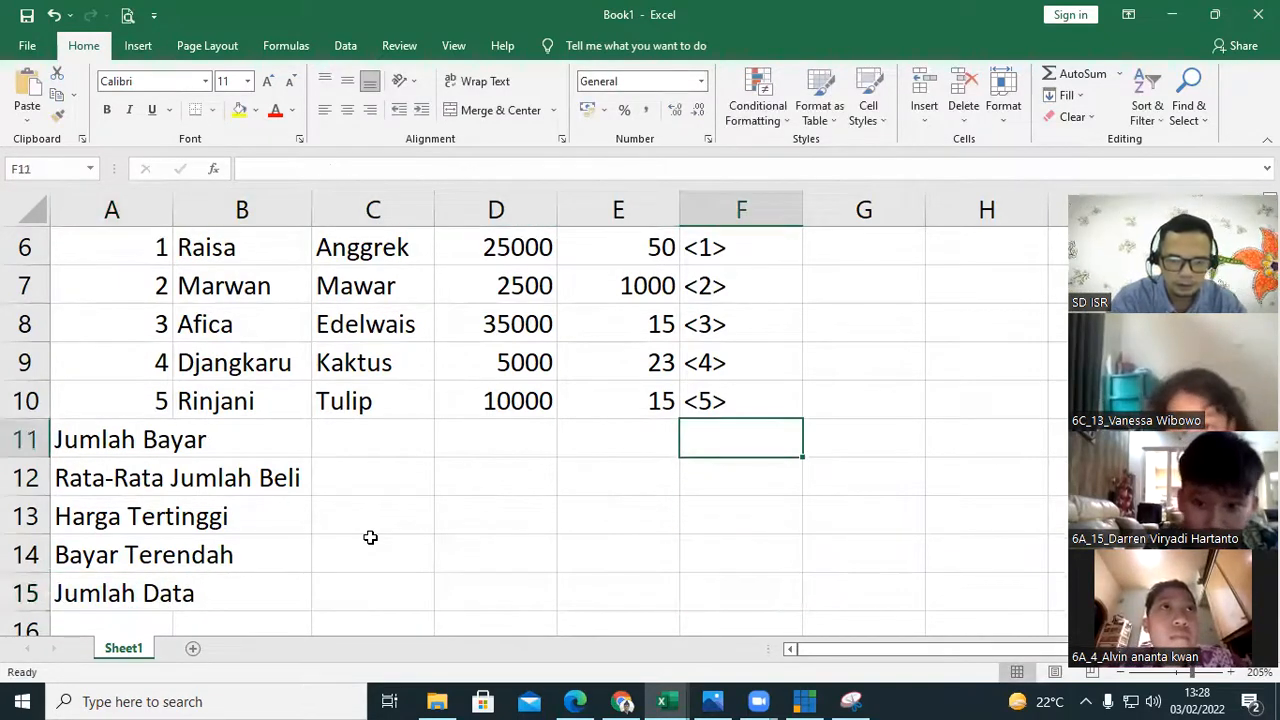
pyautogui.write('<6')
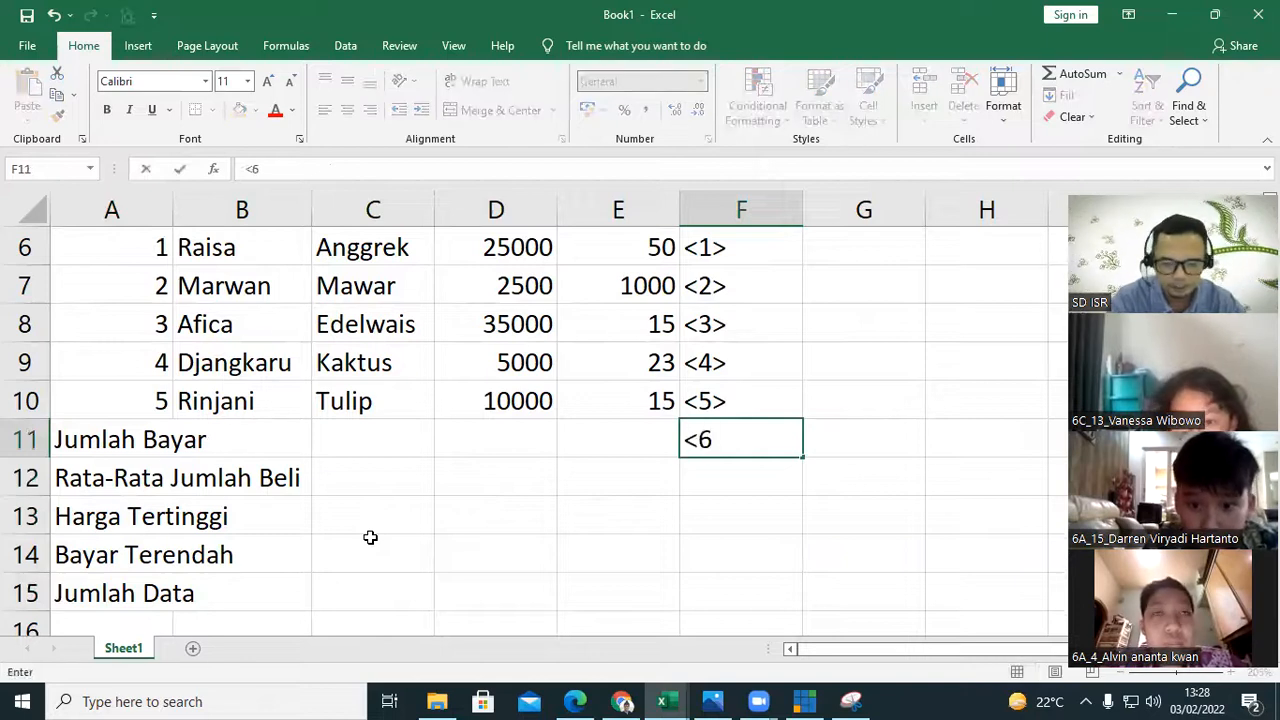
pyautogui.write('>')
pyautogui.press('Return')
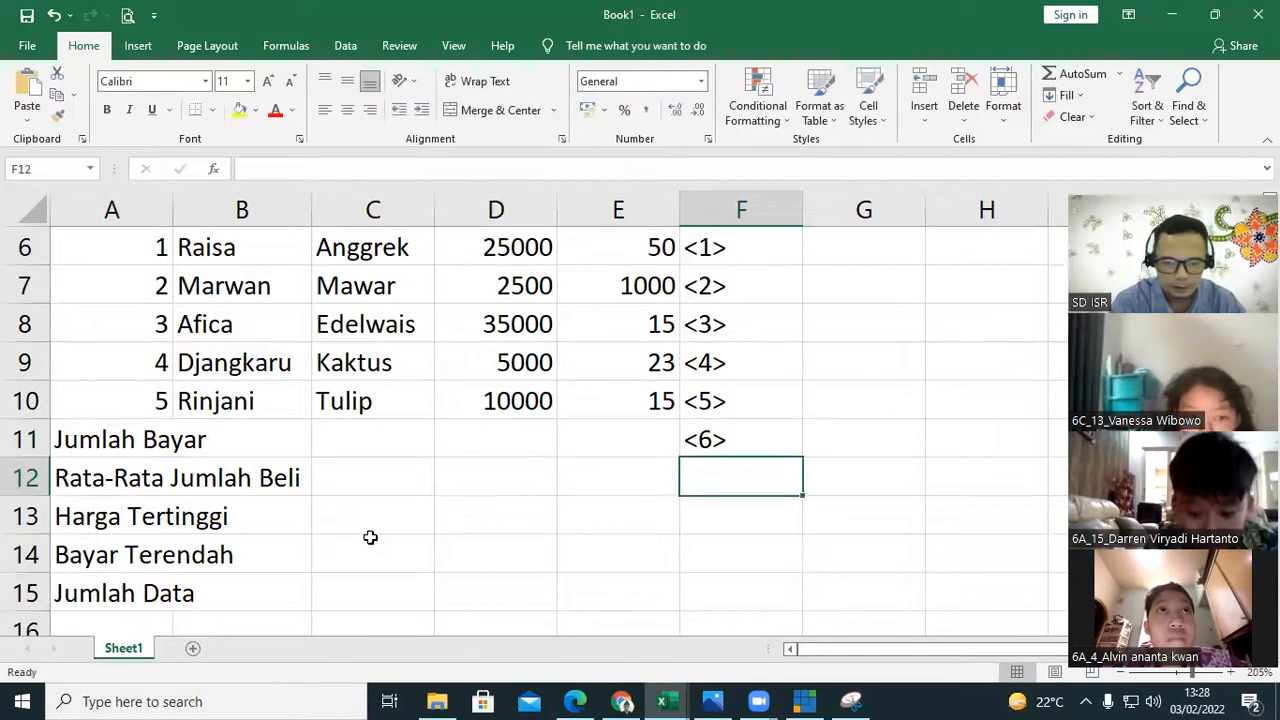
pyautogui.write('<7>')
pyautogui.press('Return')
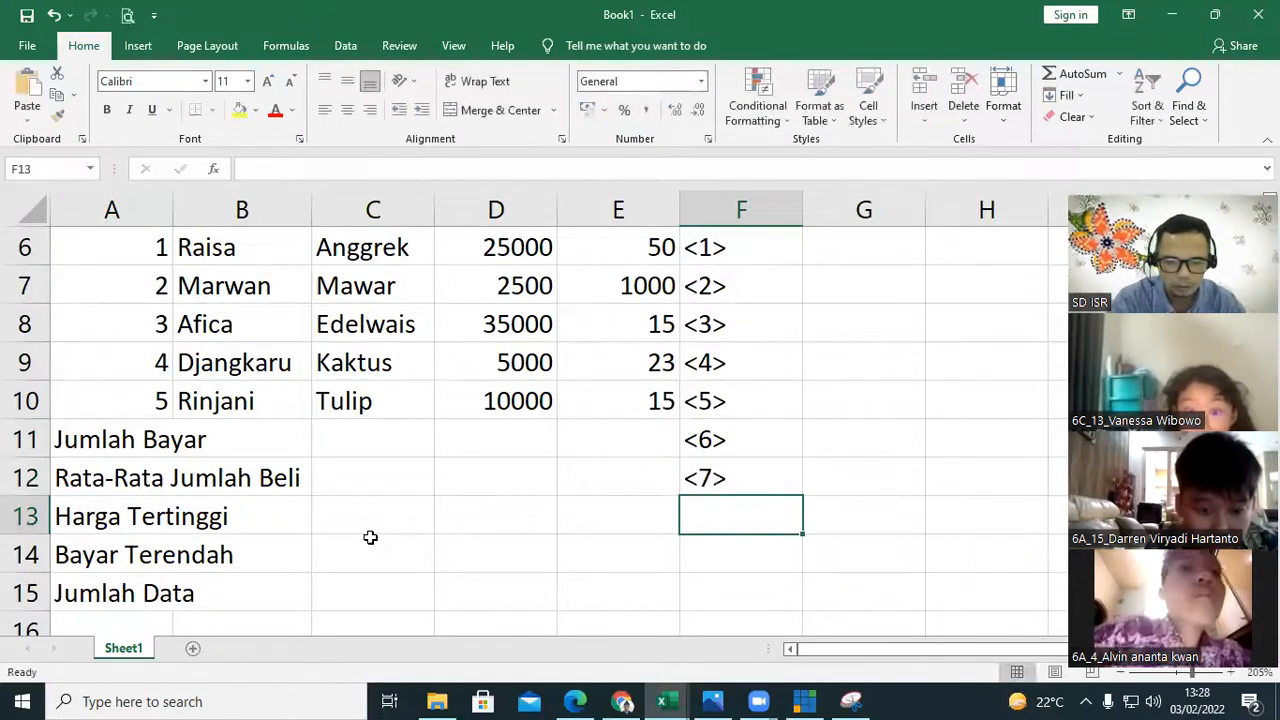
# - Enter placeholders <8>, <9> and <10> in F13, F14 and F15 for the remaining summary rows
pyautogui.write('<8>')
pyautogui.press('Return')
pyautogui.write('<')
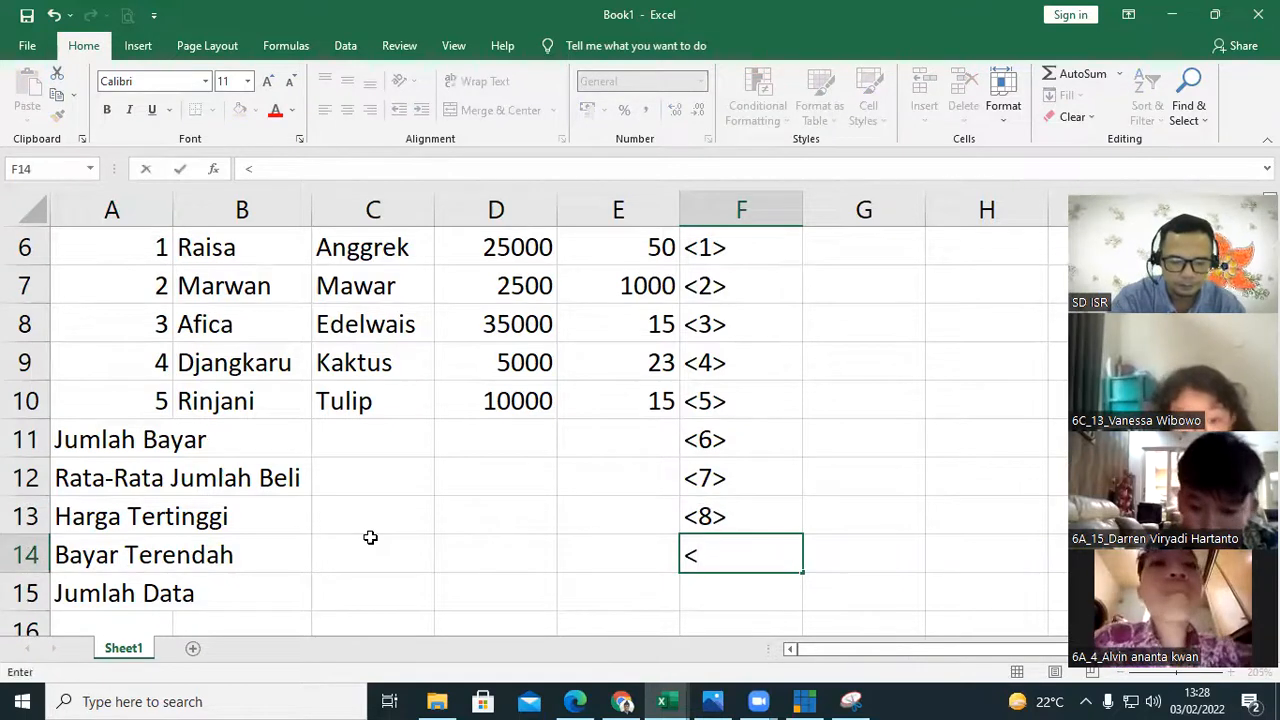
pyautogui.write('9>')
pyautogui.press('Return')
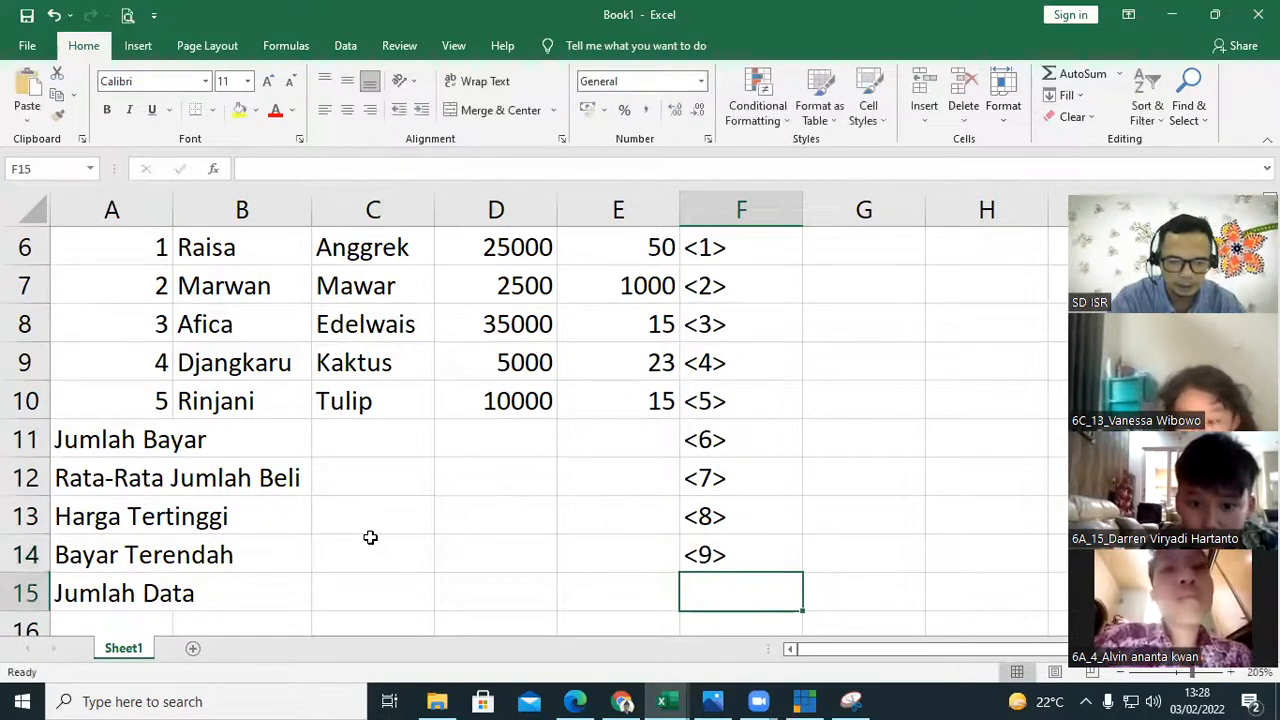
pyautogui.write('<10>')
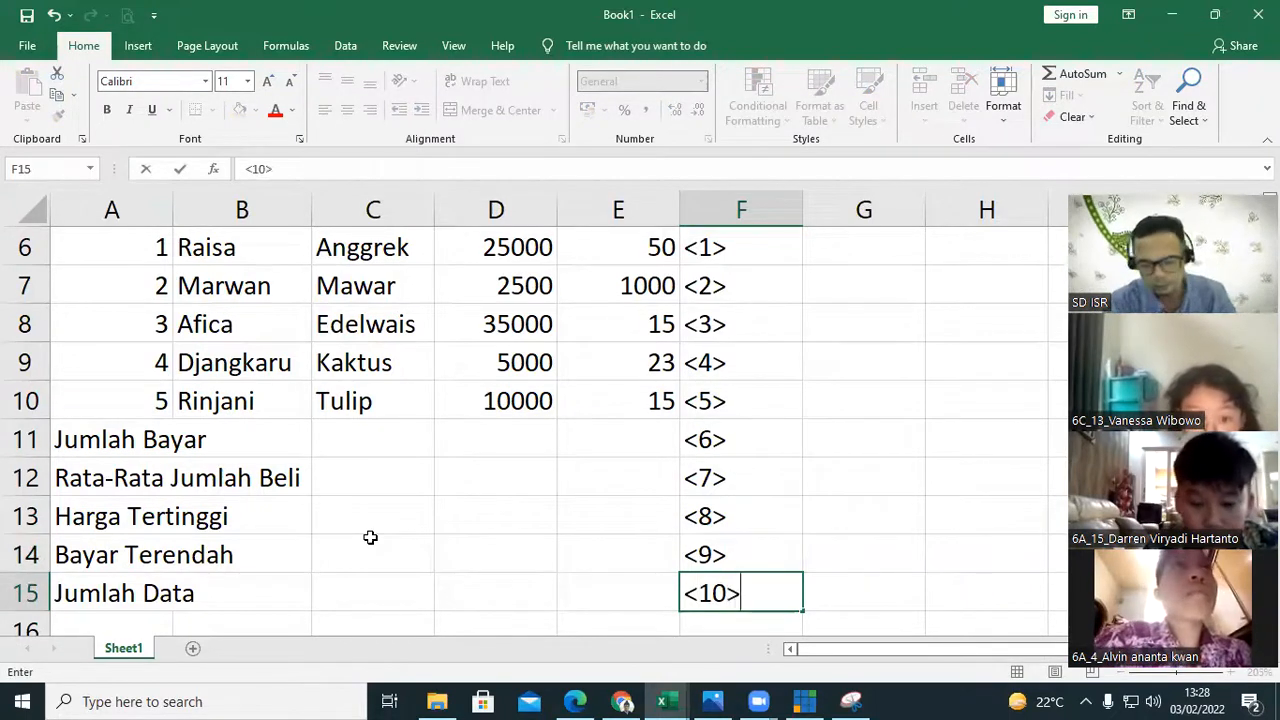
# - Finish the <10> placeholder in F15 and check the summary labels and placeholders in the table
pyautogui.press('Up')
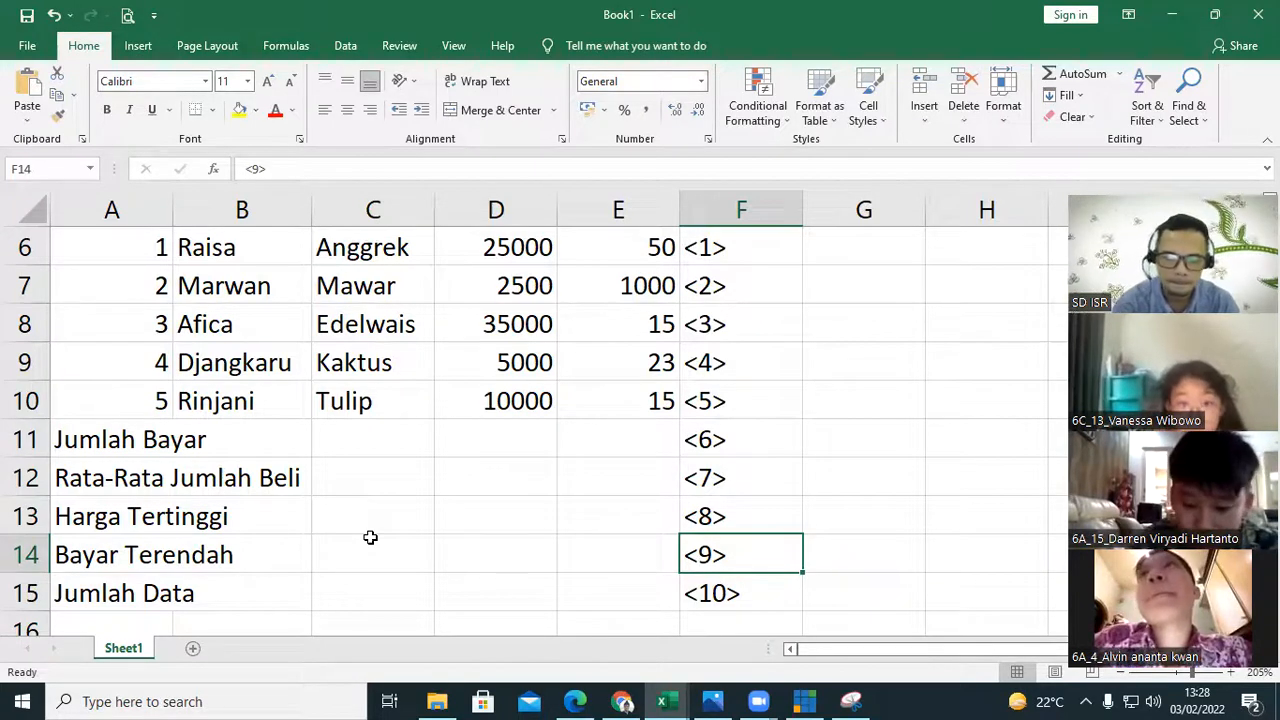
pyautogui.press('Left')
pyautogui.press('Left')
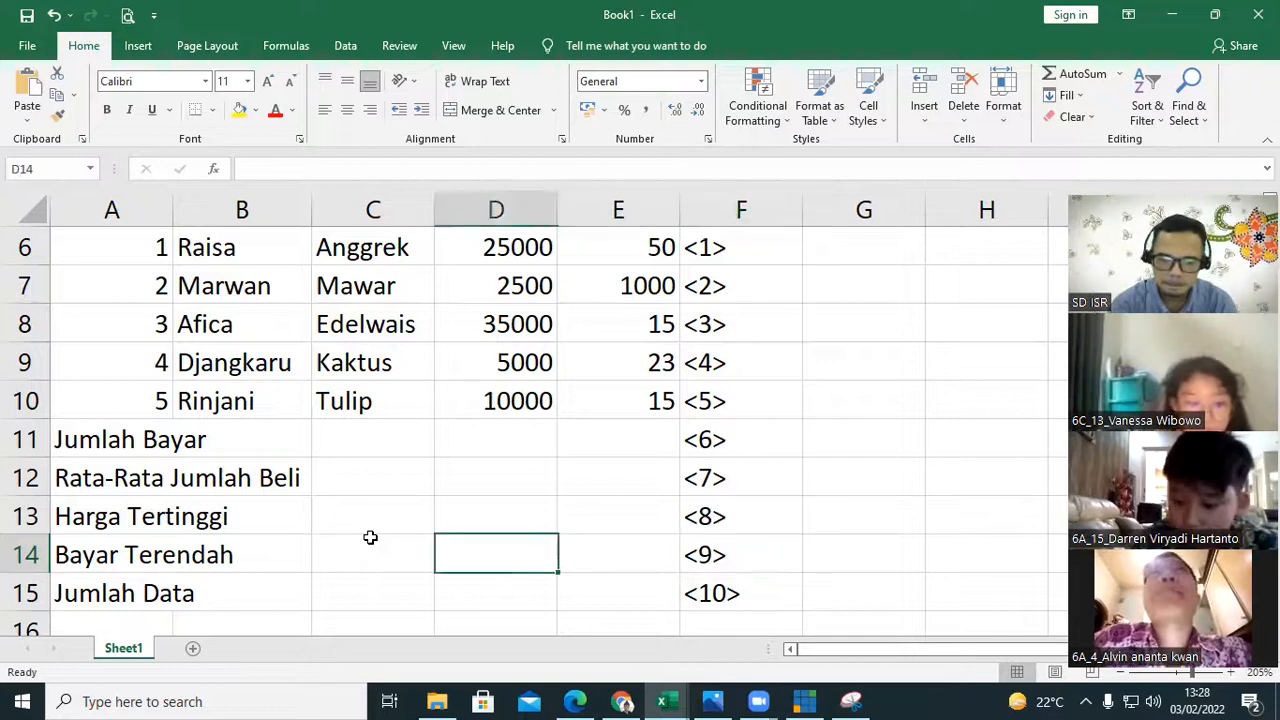
pyautogui.press('Down')
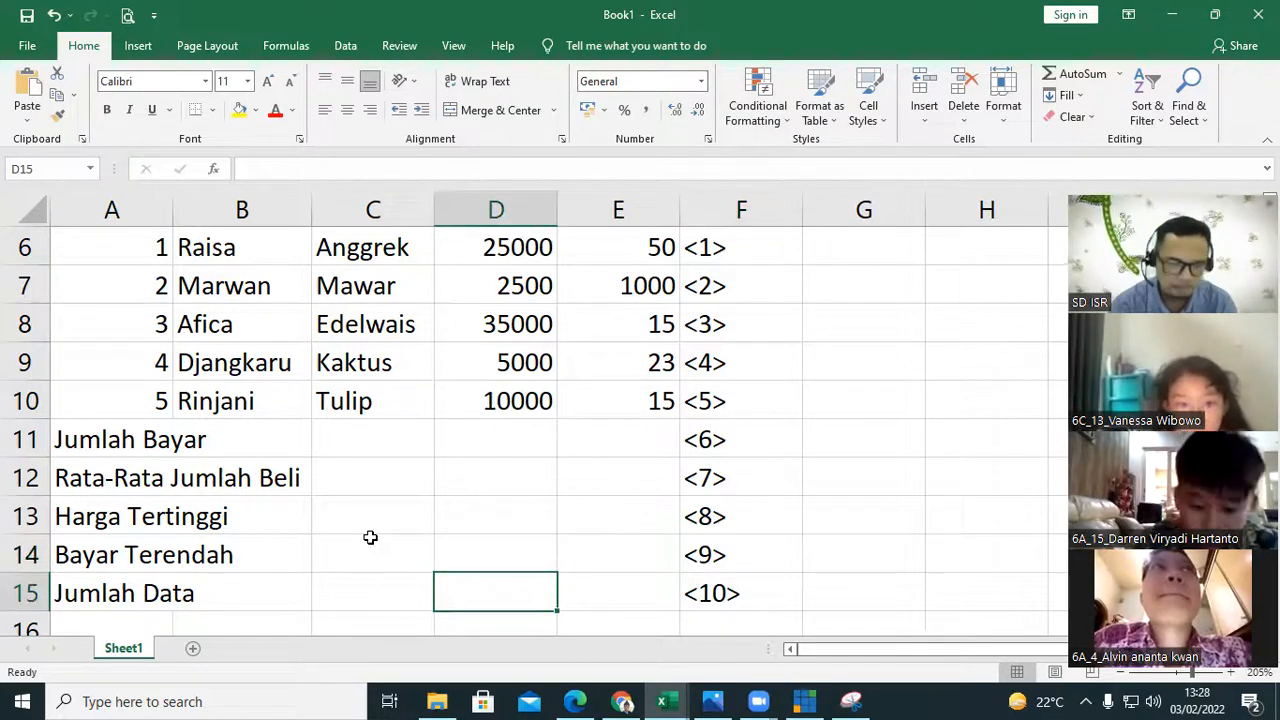
pyautogui.press('Left')
pyautogui.press('Left')
pyautogui.press('Left')
pyautogui.press('Up')
pyautogui.press('Up')
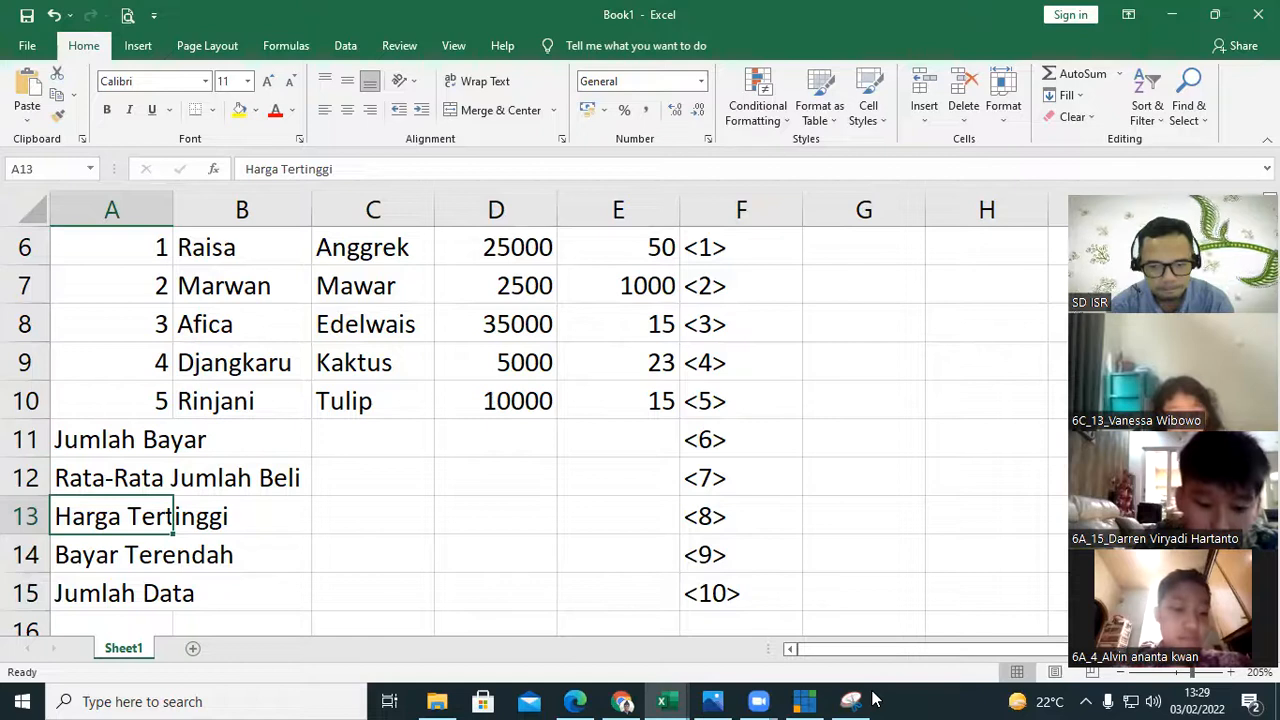
pyautogui.click(902, 526)
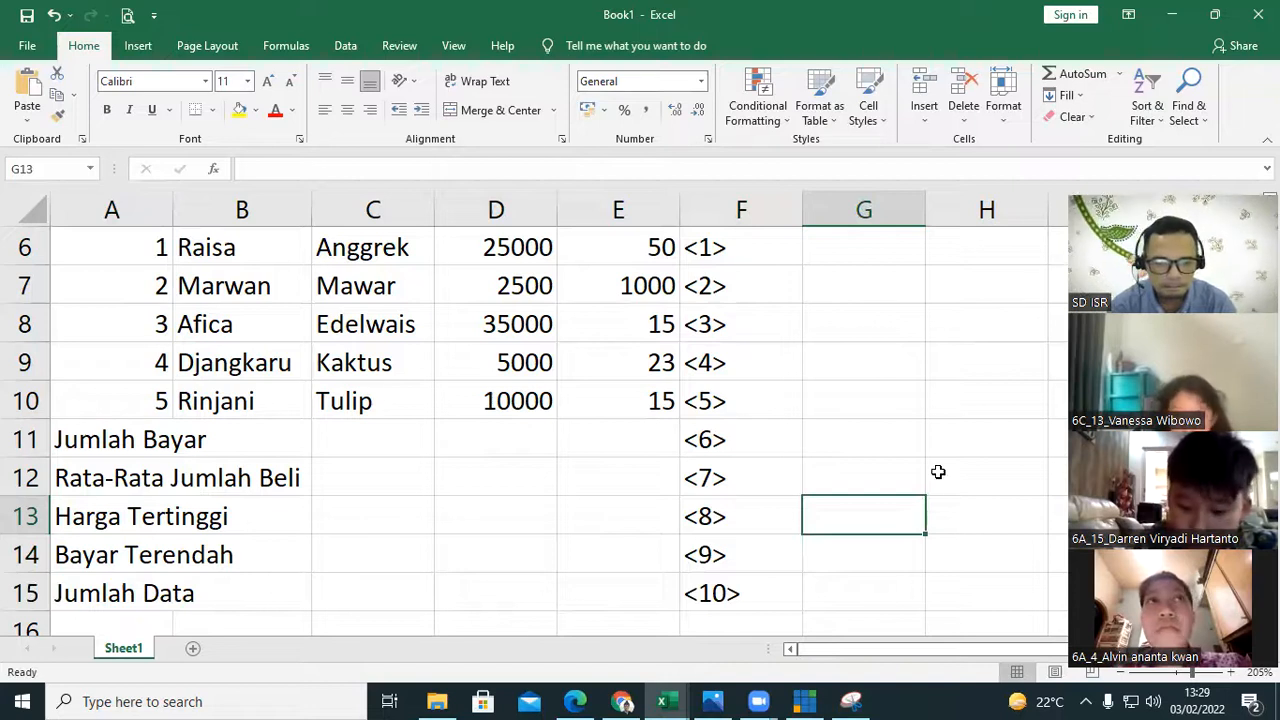
pyautogui.scroll(-1, 934, 465)
pyautogui.scroll(2, 936, 464)
pyautogui.scroll(-1, 936, 464)
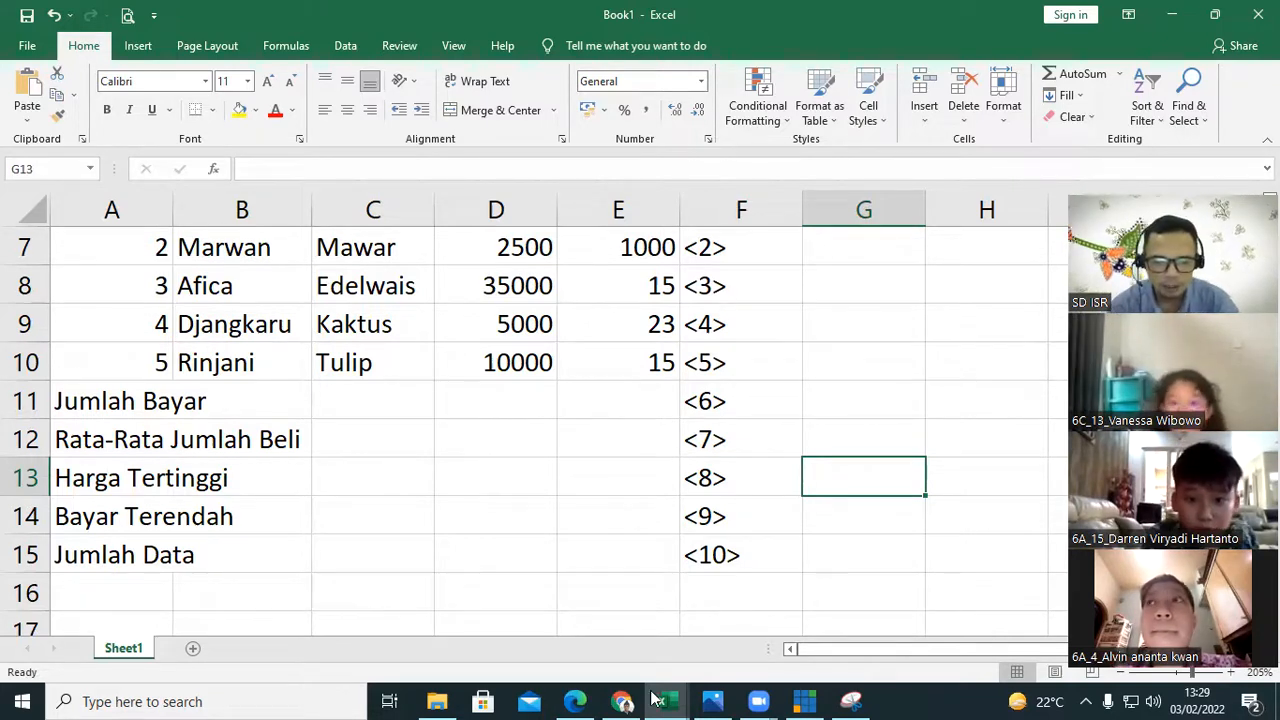
# - Switch to the 6B 1 EXCEL1 workbook and compare its unformatted Daring sheet with the formatted Sheet1 (2)
pyautogui.moveTo(668, 700)
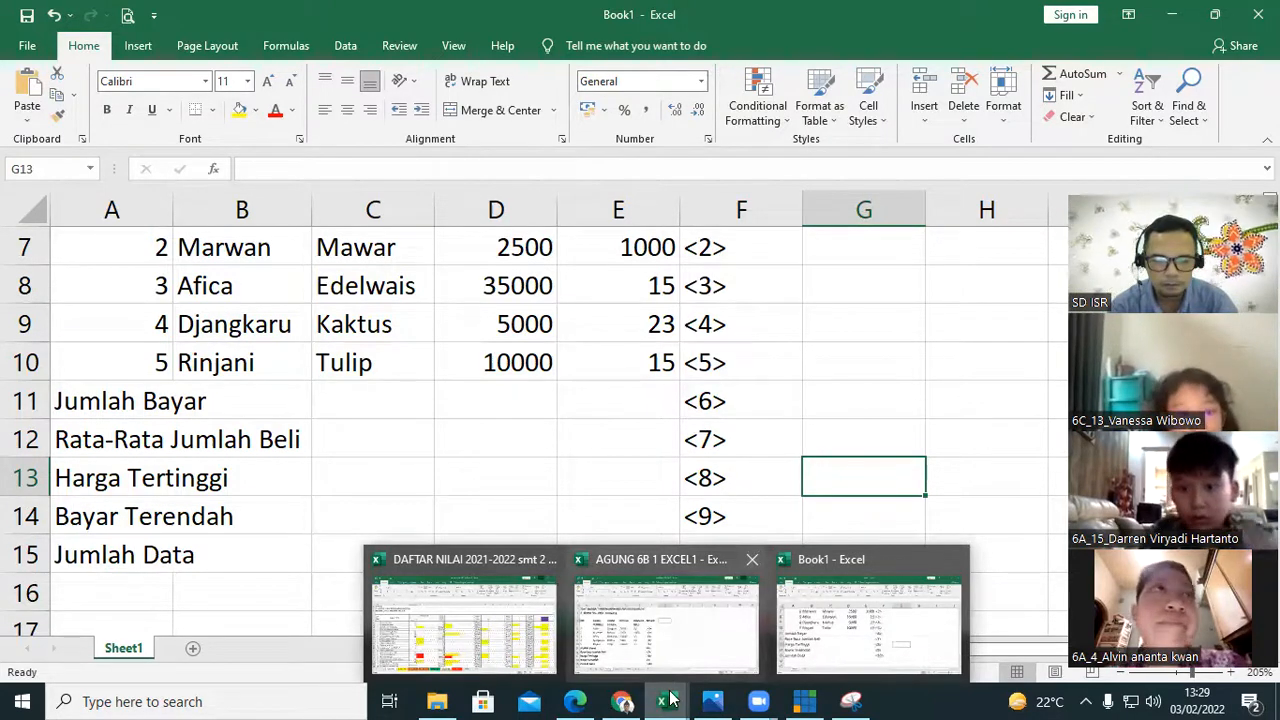
pyautogui.click(670, 650)
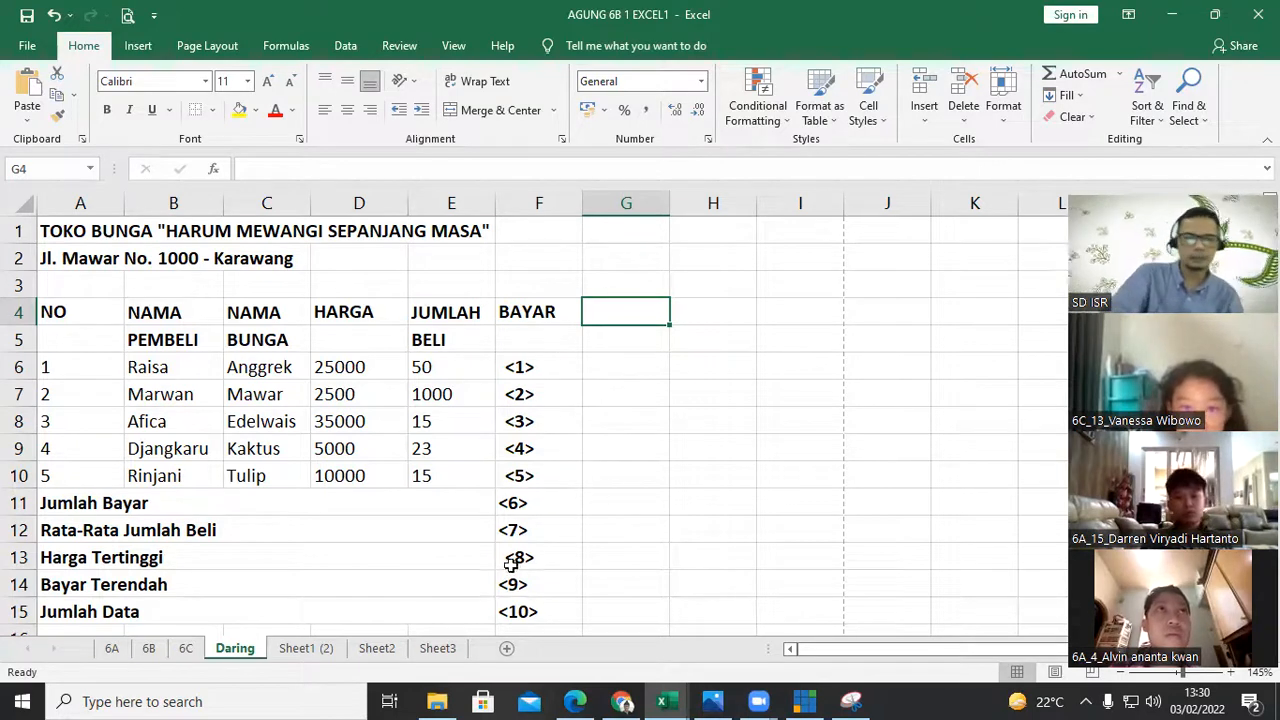
pyautogui.click(334, 649)
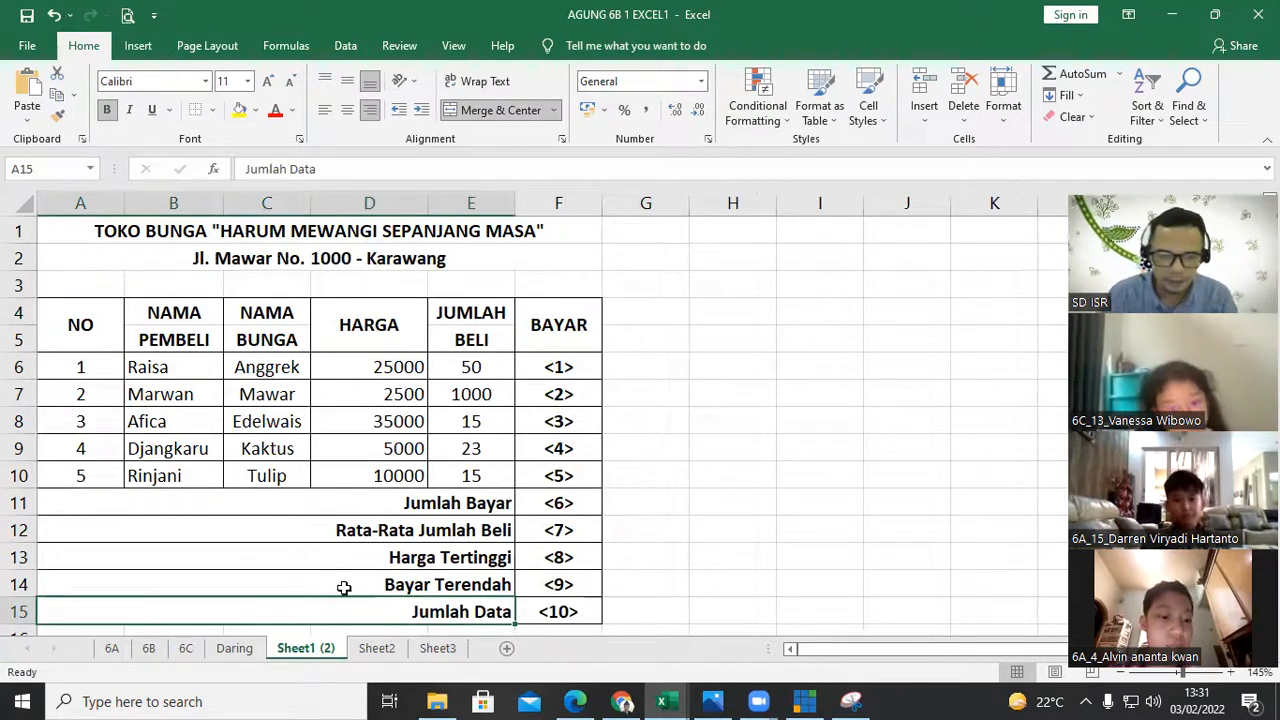
pyautogui.click(236, 649)
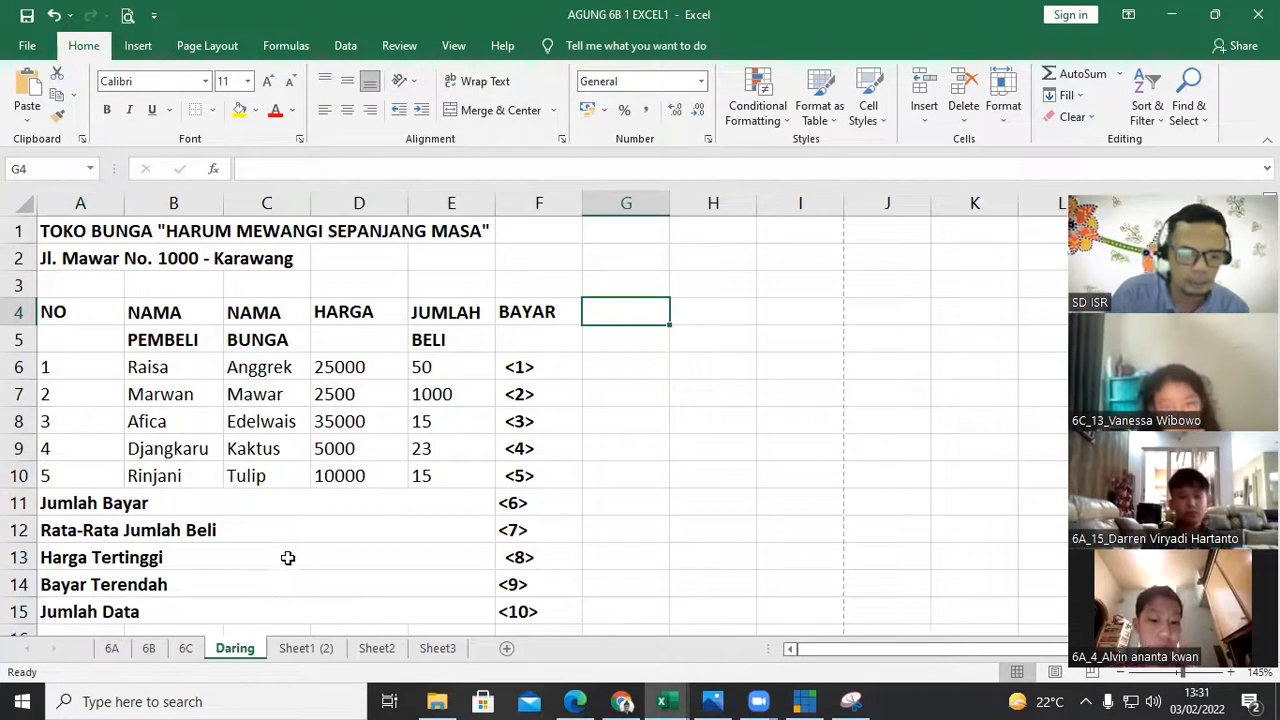
pyautogui.click(306, 649)
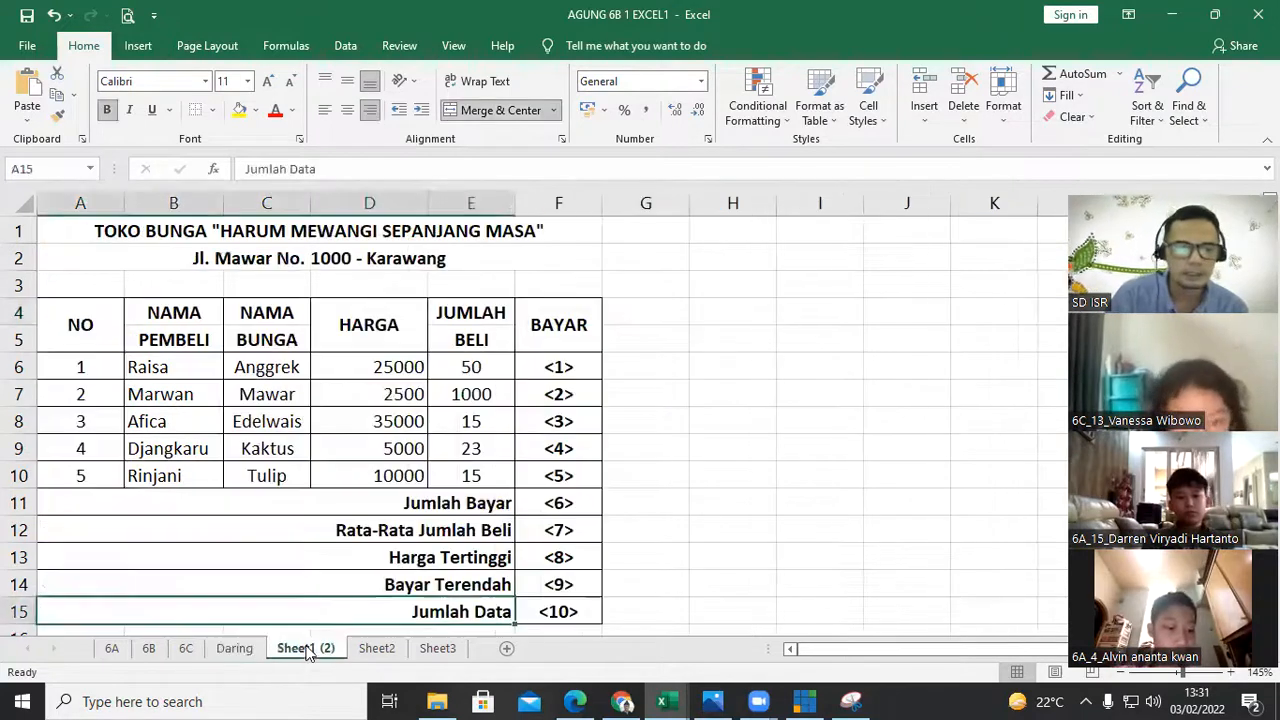
pyautogui.click(249, 650)
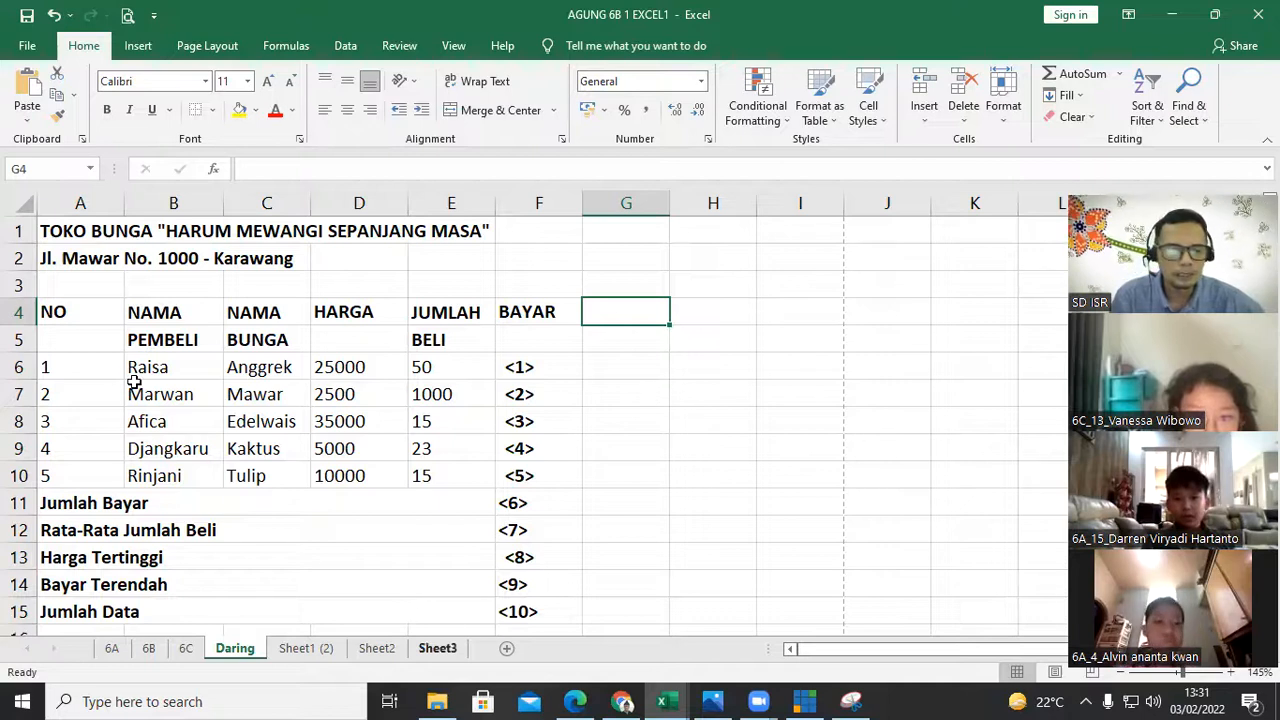
# - Review the table range A4:F15 on the Daring sheet, going through column A from the NO header to the Jumlah Data row
pyautogui.moveTo(50, 314); pyautogui.dragTo(505, 540)
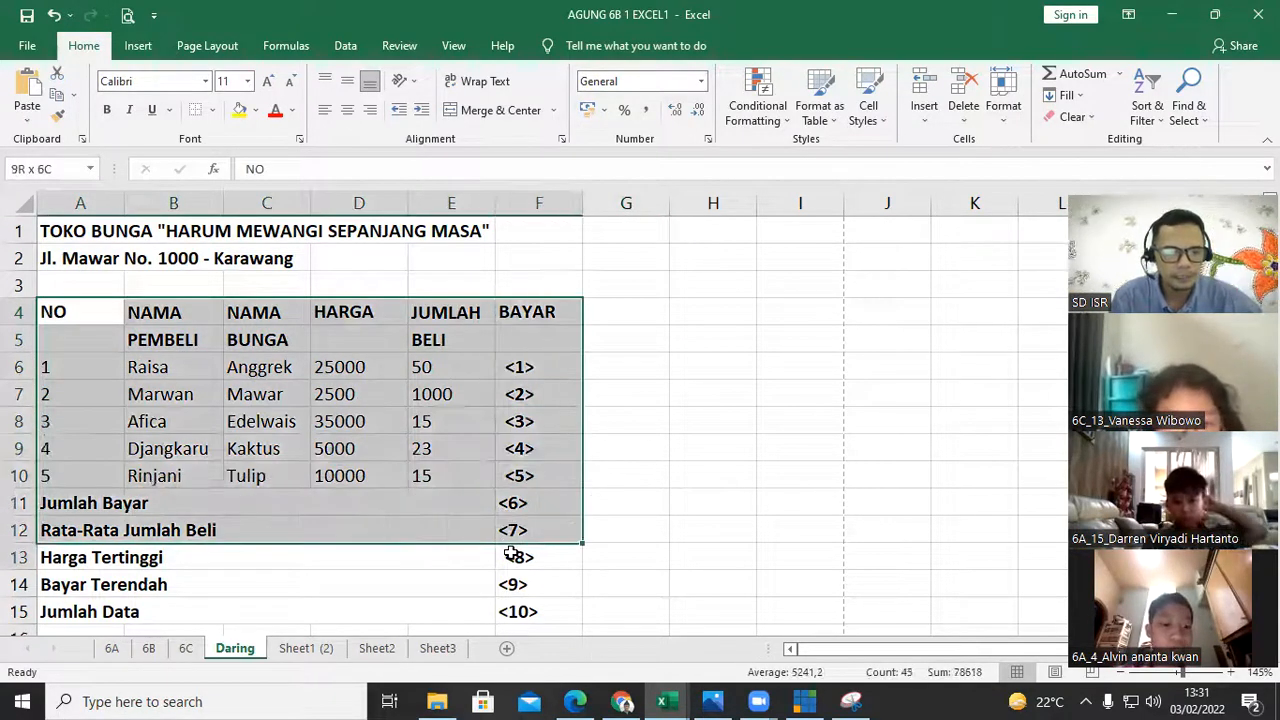
pyautogui.moveTo(517, 607); pyautogui.dragTo(512, 600)
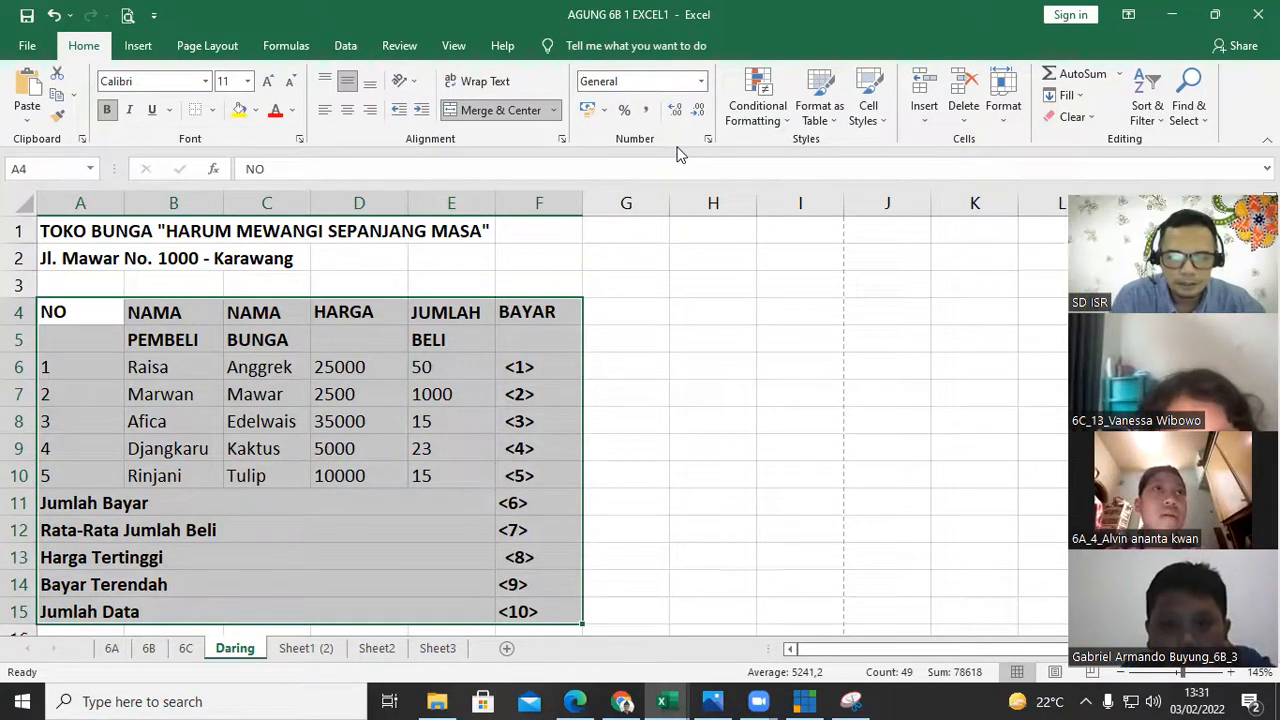
pyautogui.click(980, 168)
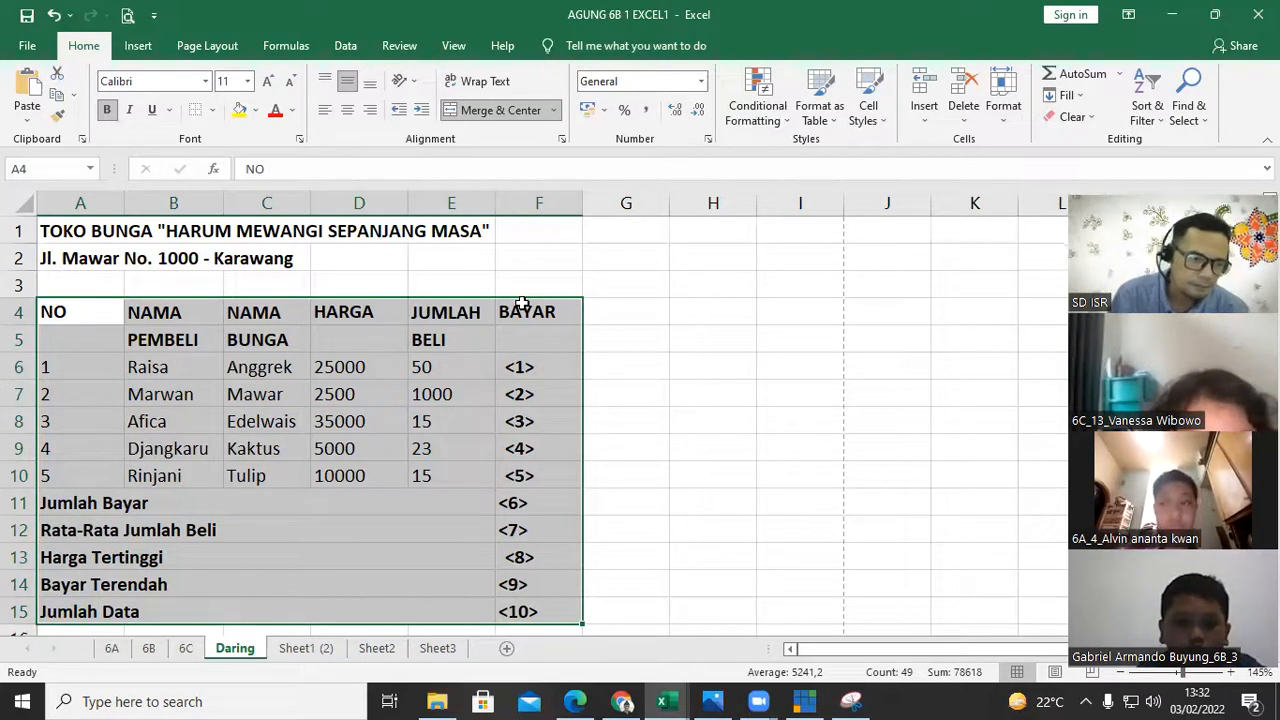
pyautogui.click(475, 698)
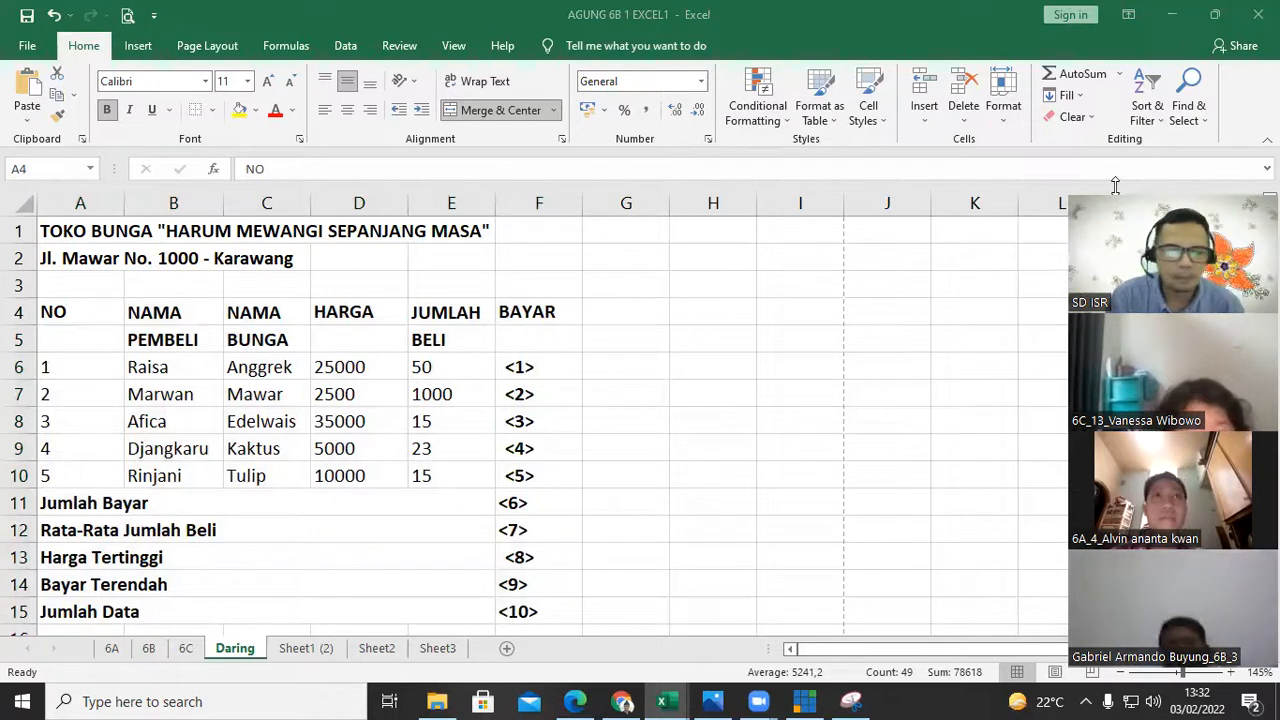
pyautogui.click(74, 311)
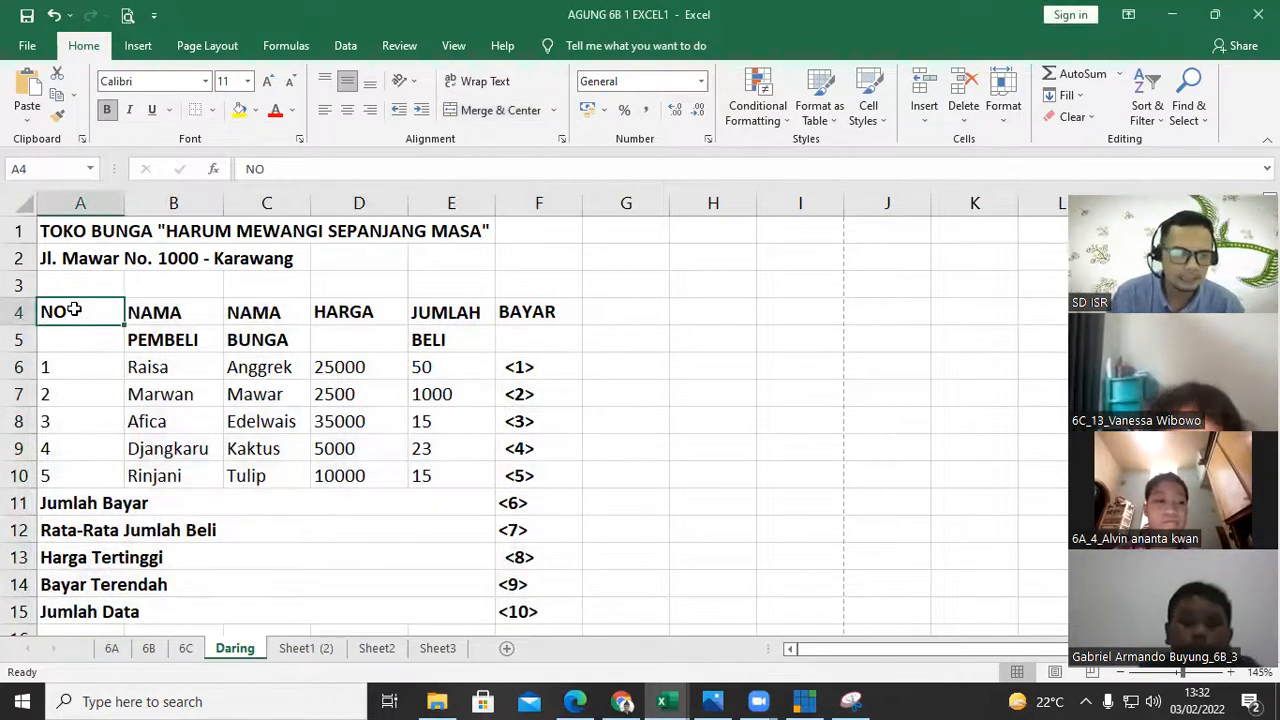
pyautogui.press('Down')
pyautogui.press('Down')
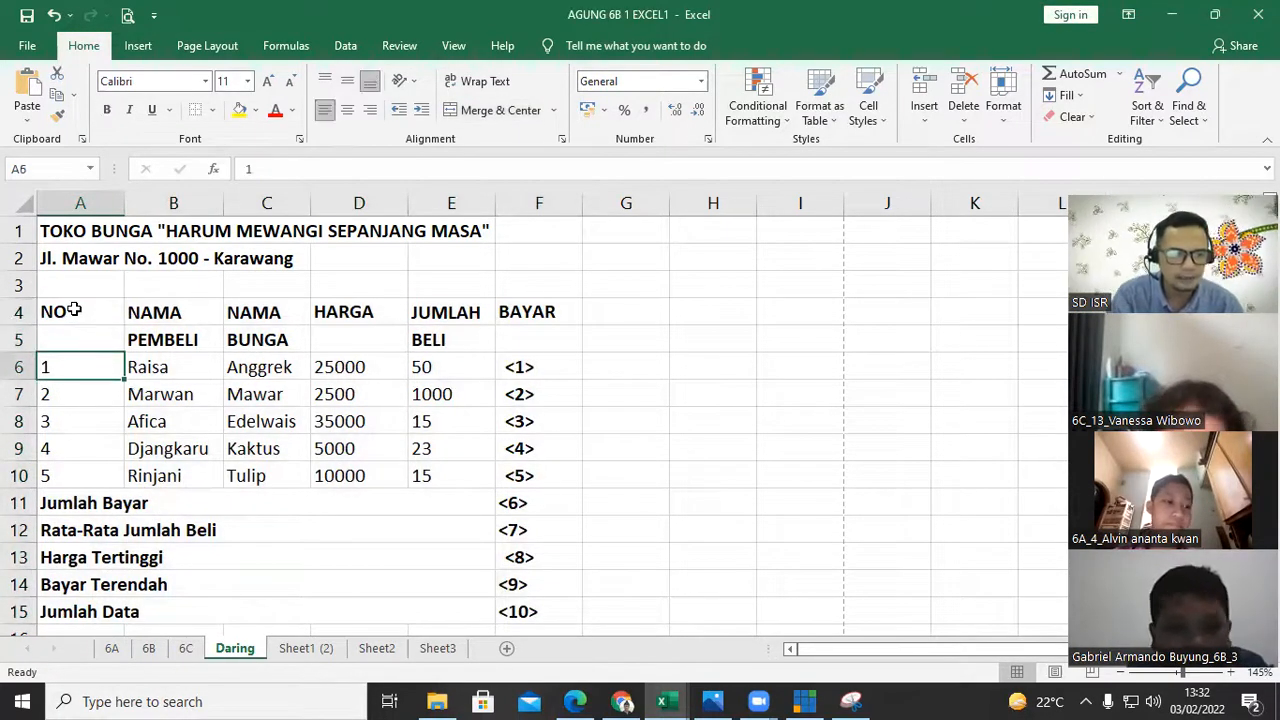
pyautogui.press('Down')
pyautogui.press('Down')
pyautogui.press('Down')
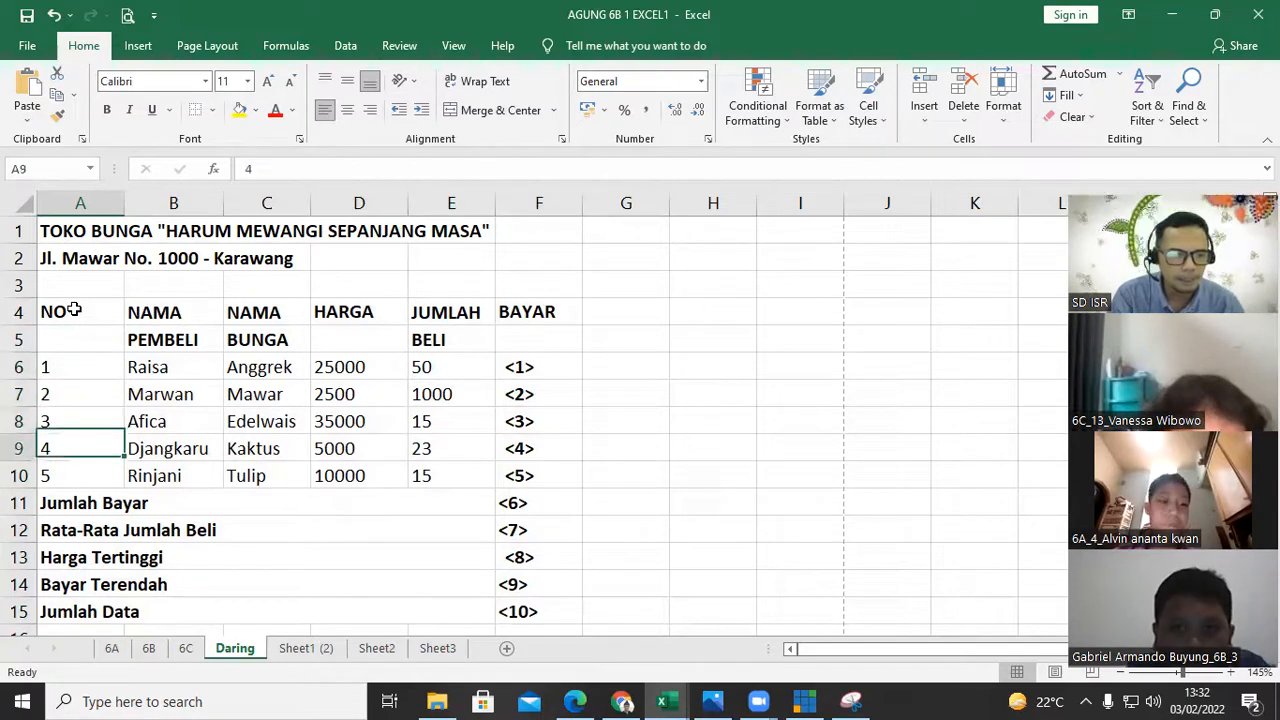
pyautogui.press('Down')
pyautogui.press('Down')
pyautogui.press('Down')
pyautogui.press('Down')
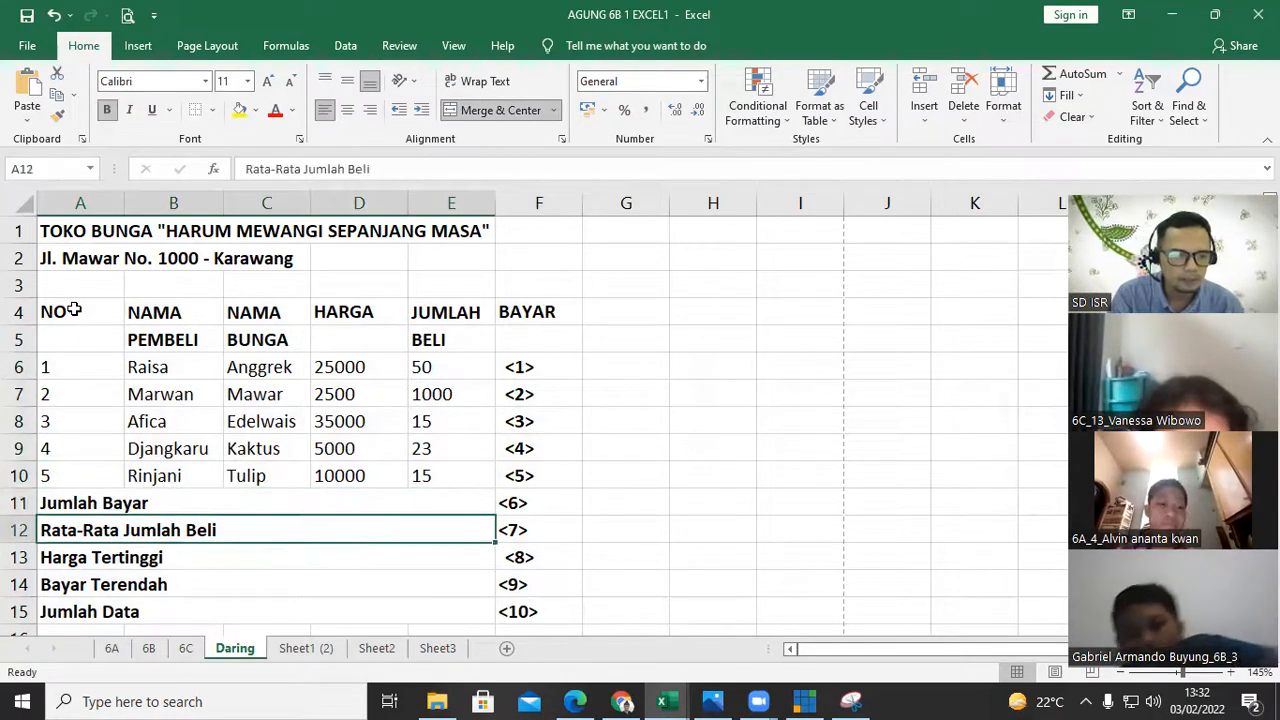
pyautogui.press('Down')
pyautogui.press('Down')
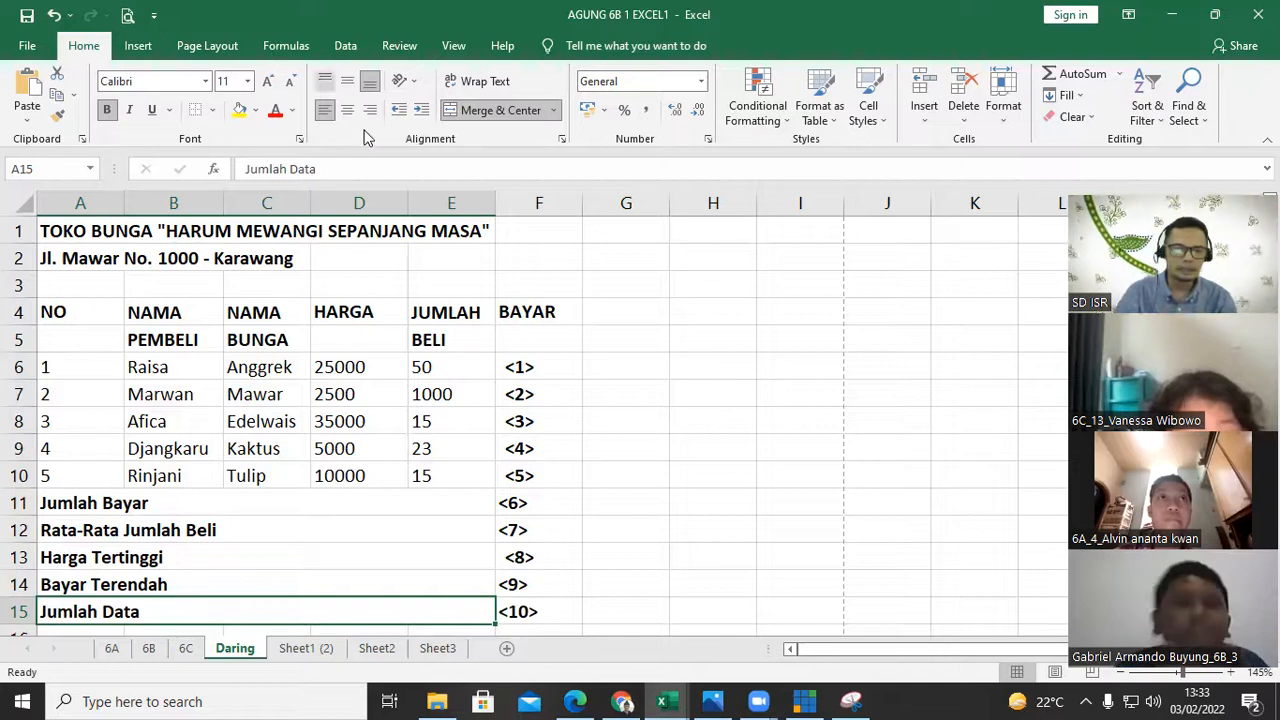
# - Merge and center the shop title in row 1 across A1:F1
pyautogui.click(75, 236)
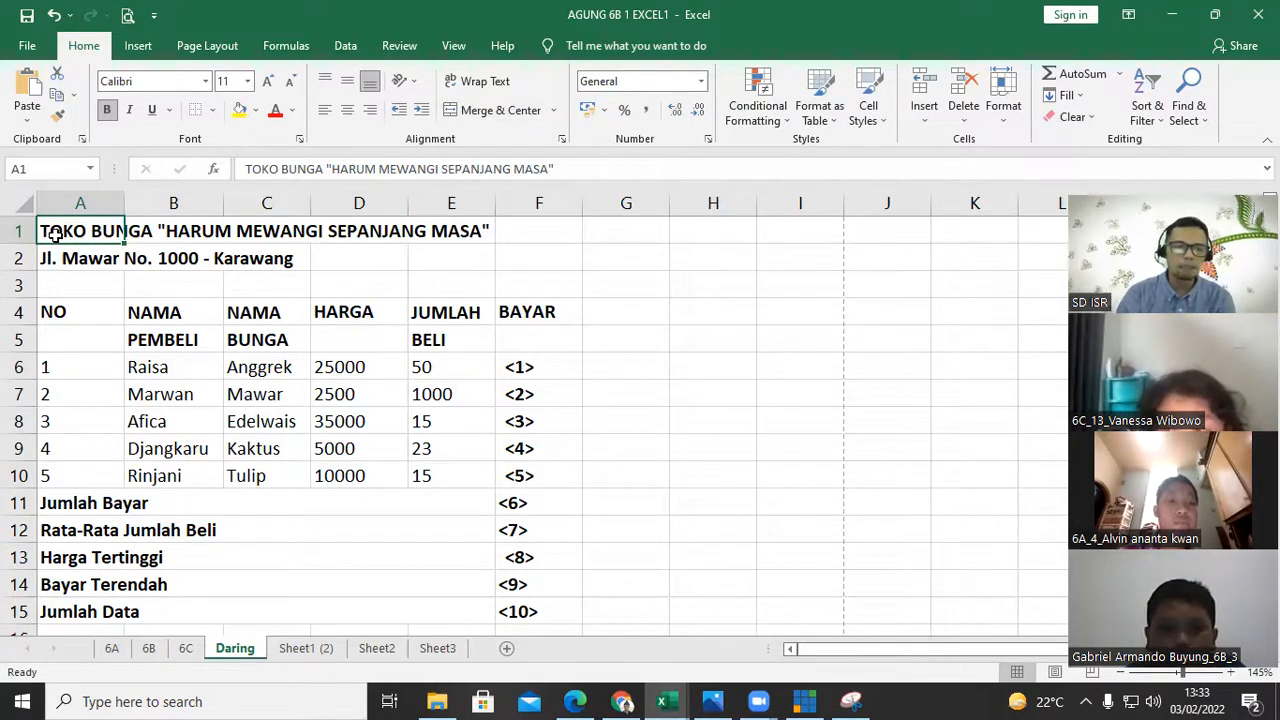
pyautogui.moveTo(120, 232); pyautogui.dragTo(529, 222)
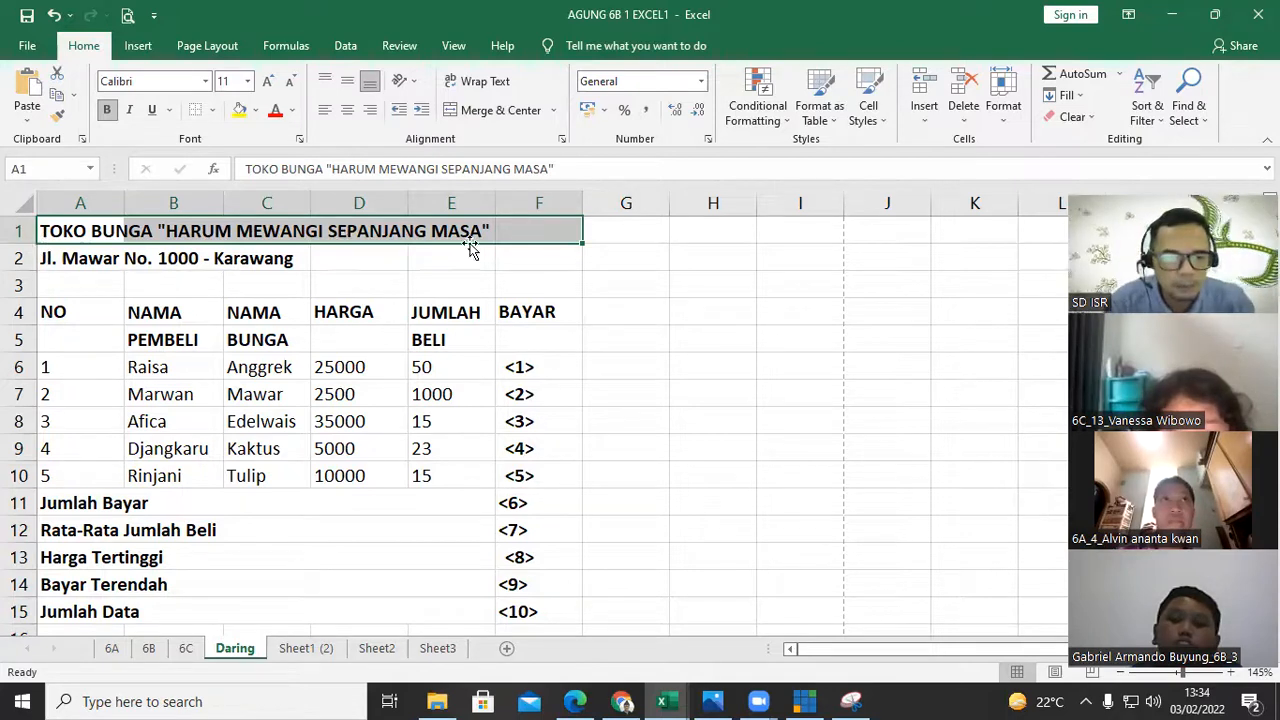
pyautogui.click(474, 112)
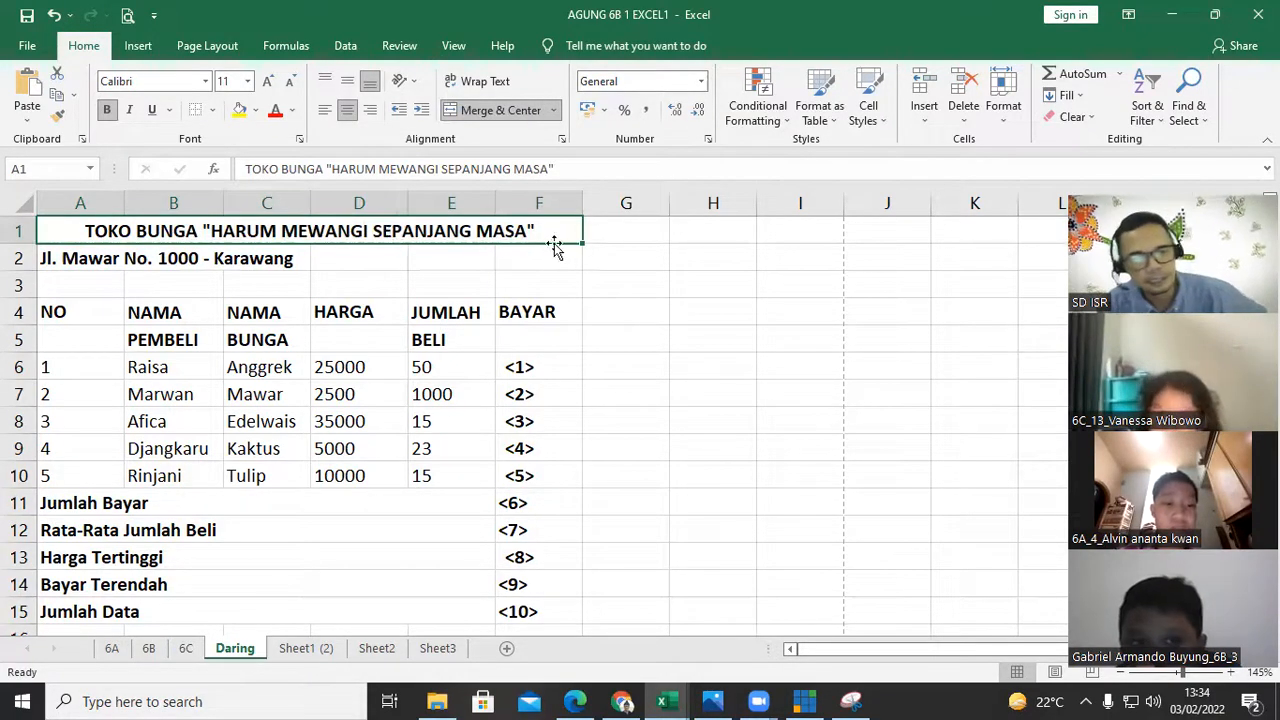
pyautogui.click(10, 169)
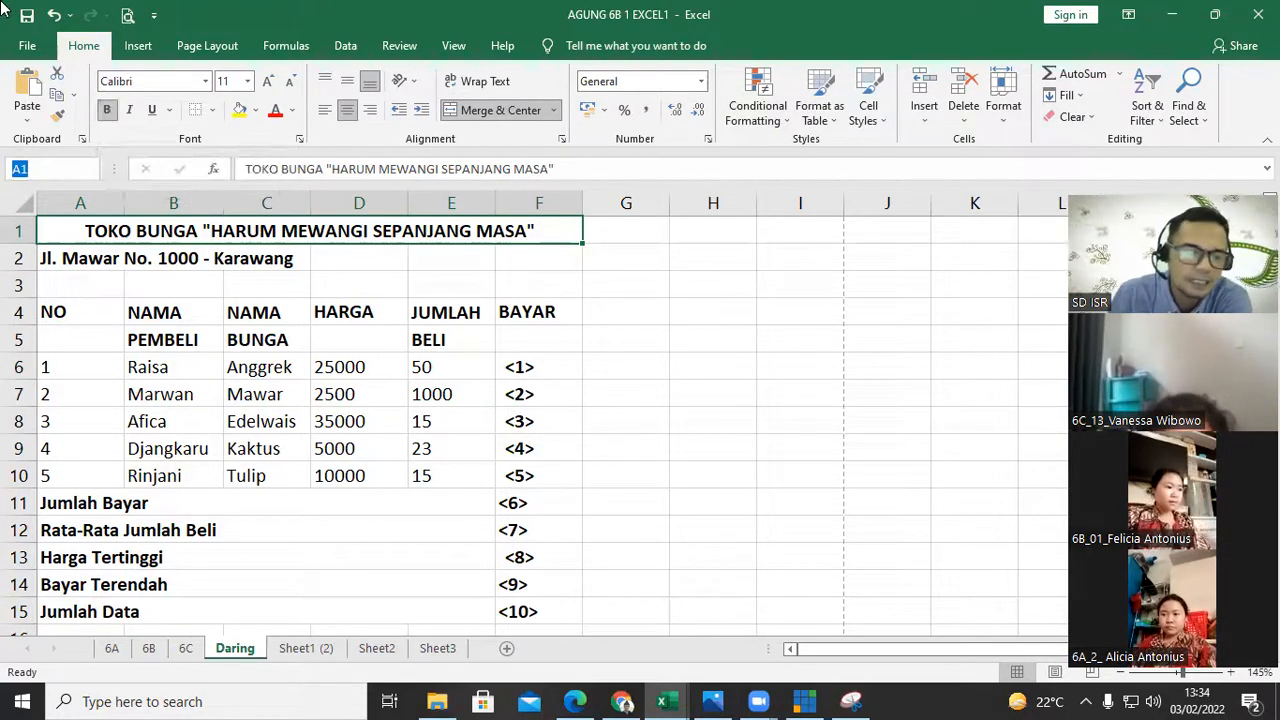
# - Merge and center the shop's address line in row 2 across A2:F2
pyautogui.click(68, 258)
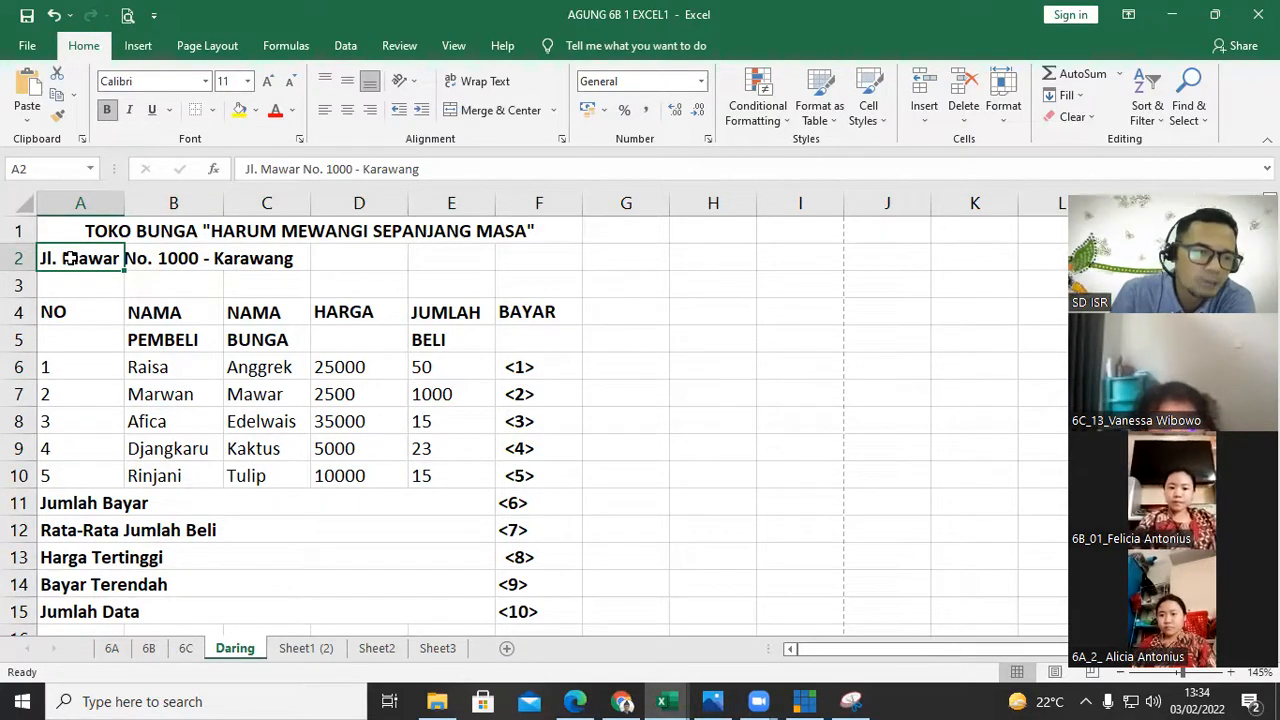
pyautogui.moveTo(68, 258); pyautogui.dragTo(525, 265)
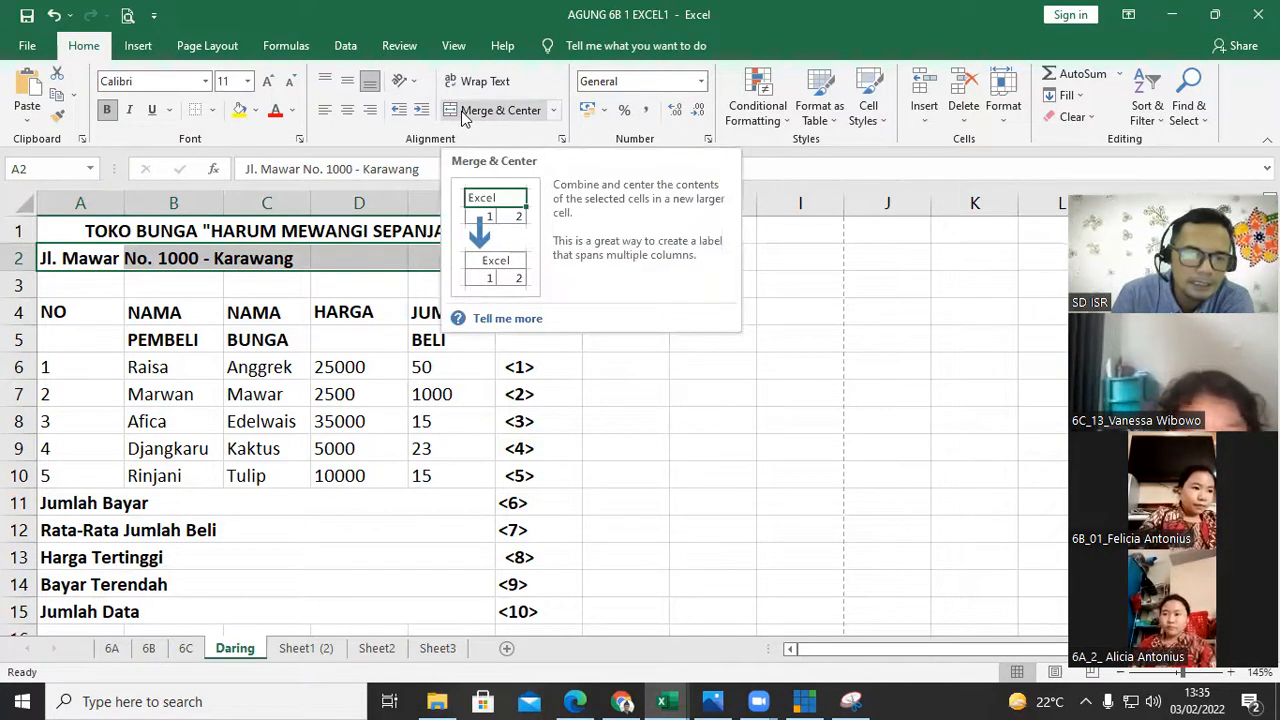
pyautogui.click(495, 110)
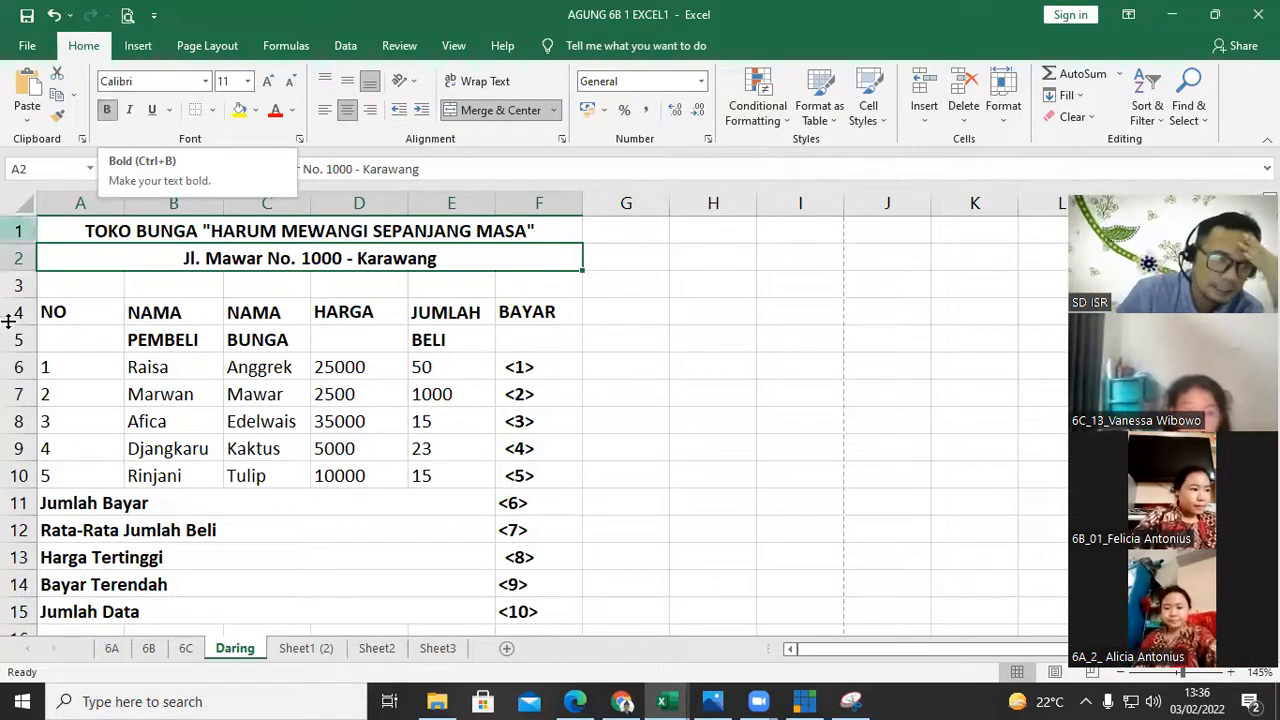
# - Merge and center the NO header over A4:A5, checking the layout against Sheet1 (2), and middle-align it vertically
pyautogui.click(87, 312)
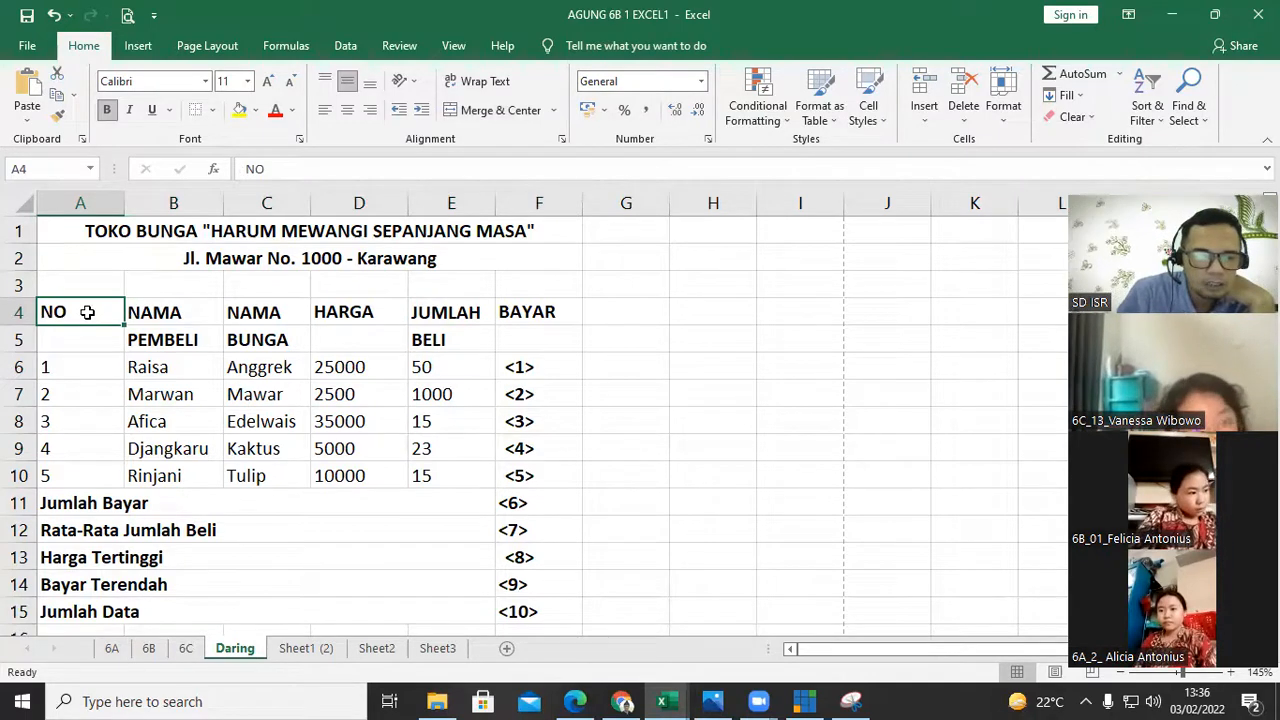
pyautogui.moveTo(87, 312); pyautogui.dragTo(78, 339)
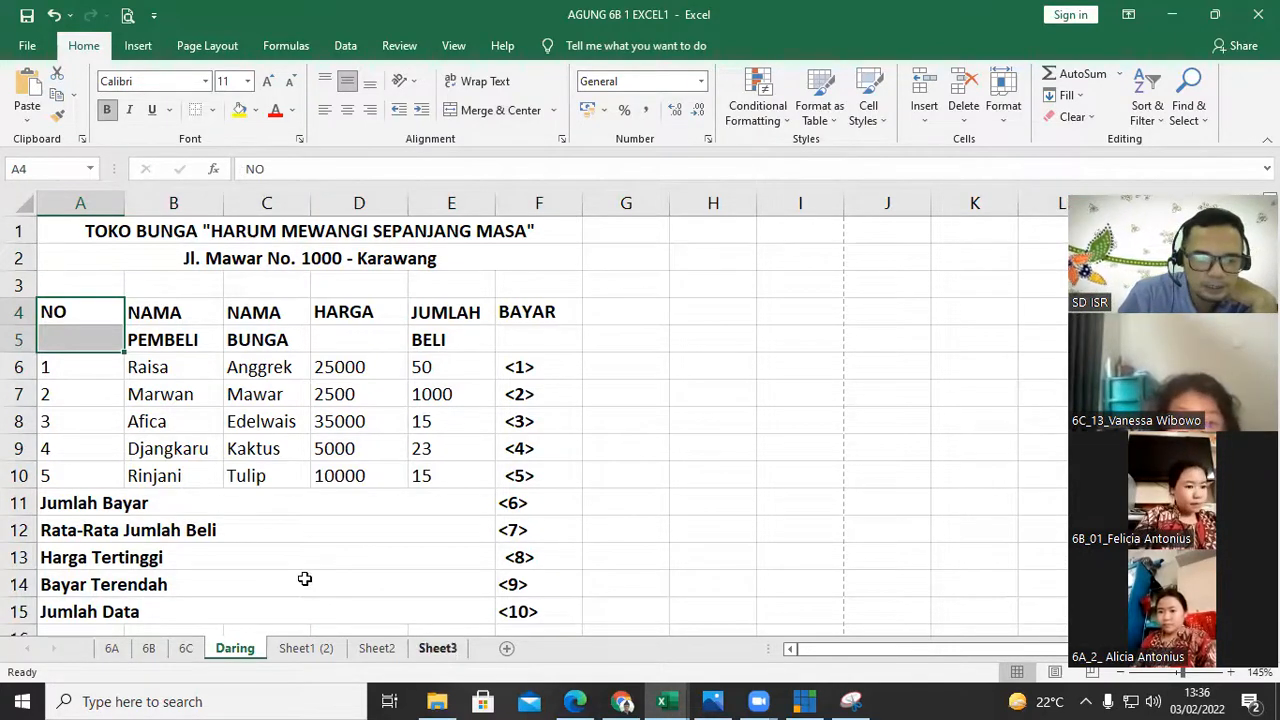
pyautogui.hotkey('ctrl', 'pagedown')
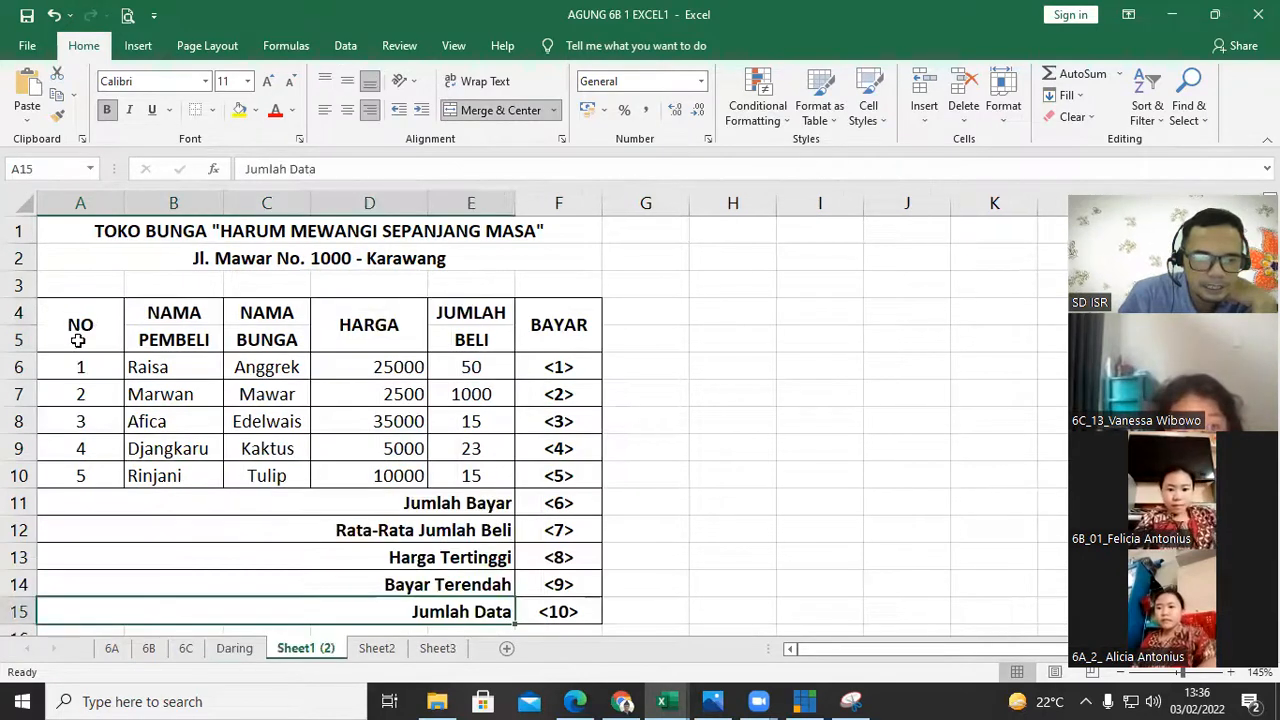
pyautogui.click(234, 648)
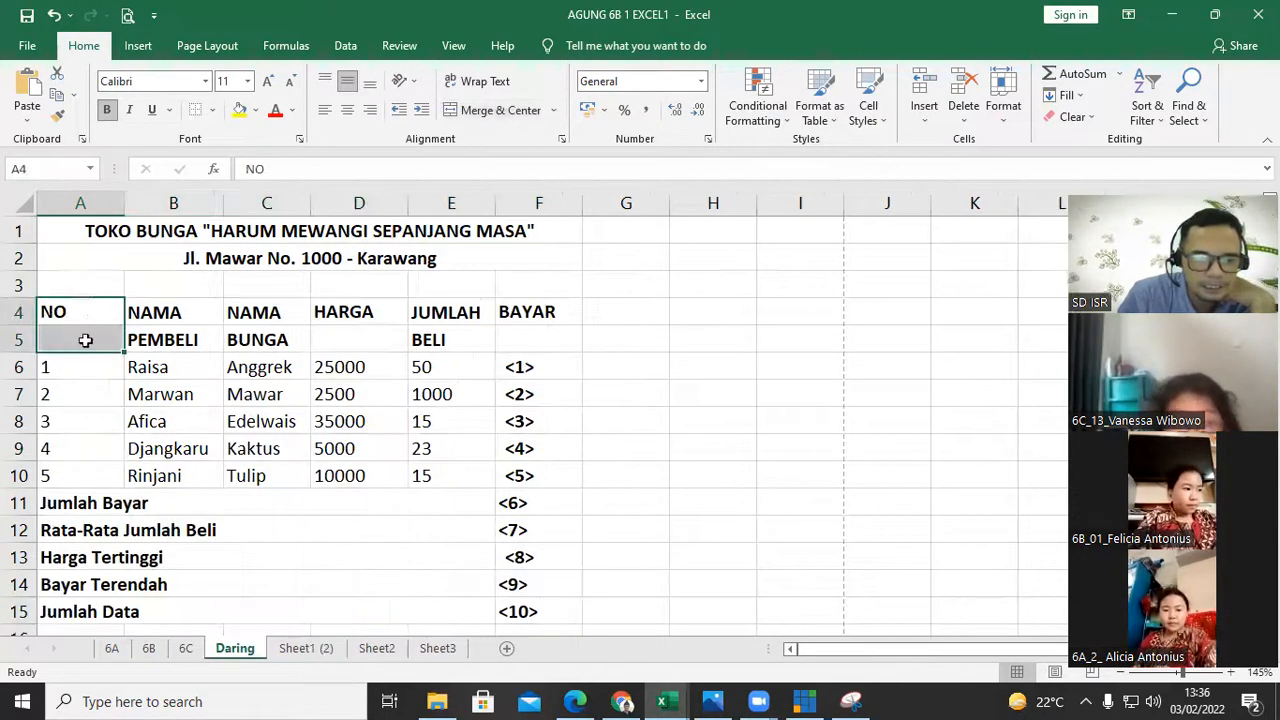
pyautogui.click(471, 115)
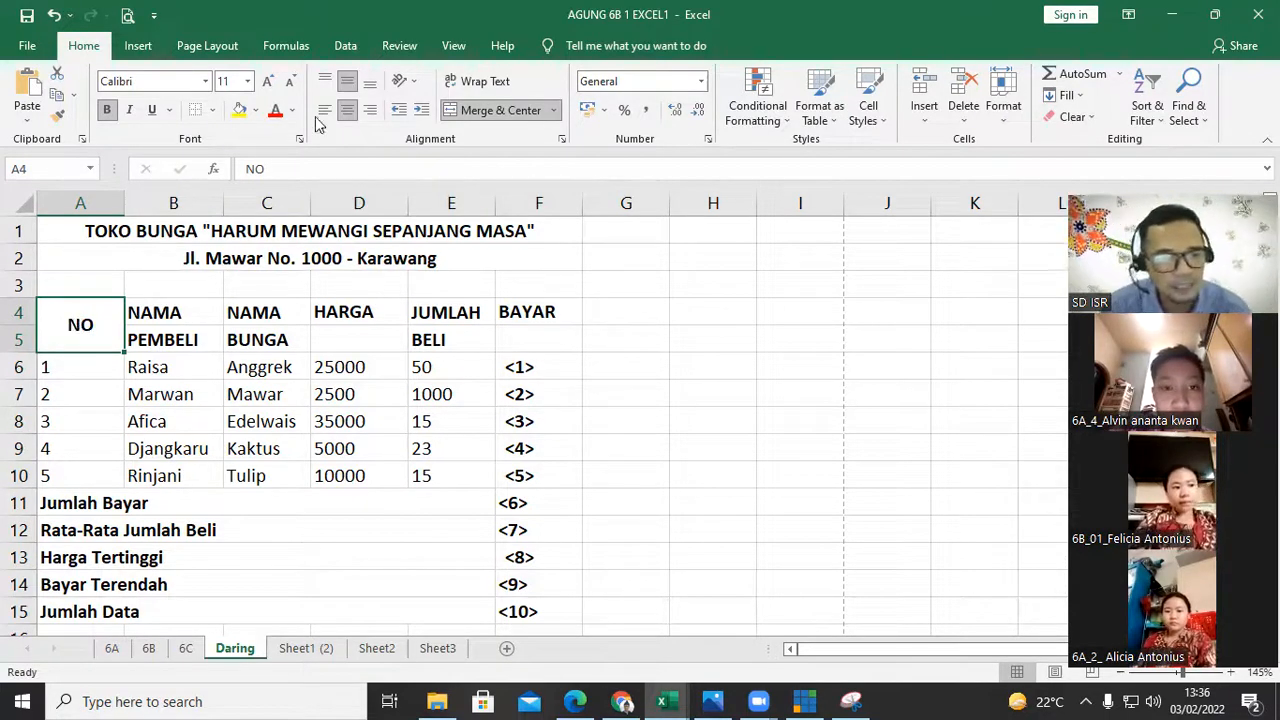
pyautogui.click(369, 82)
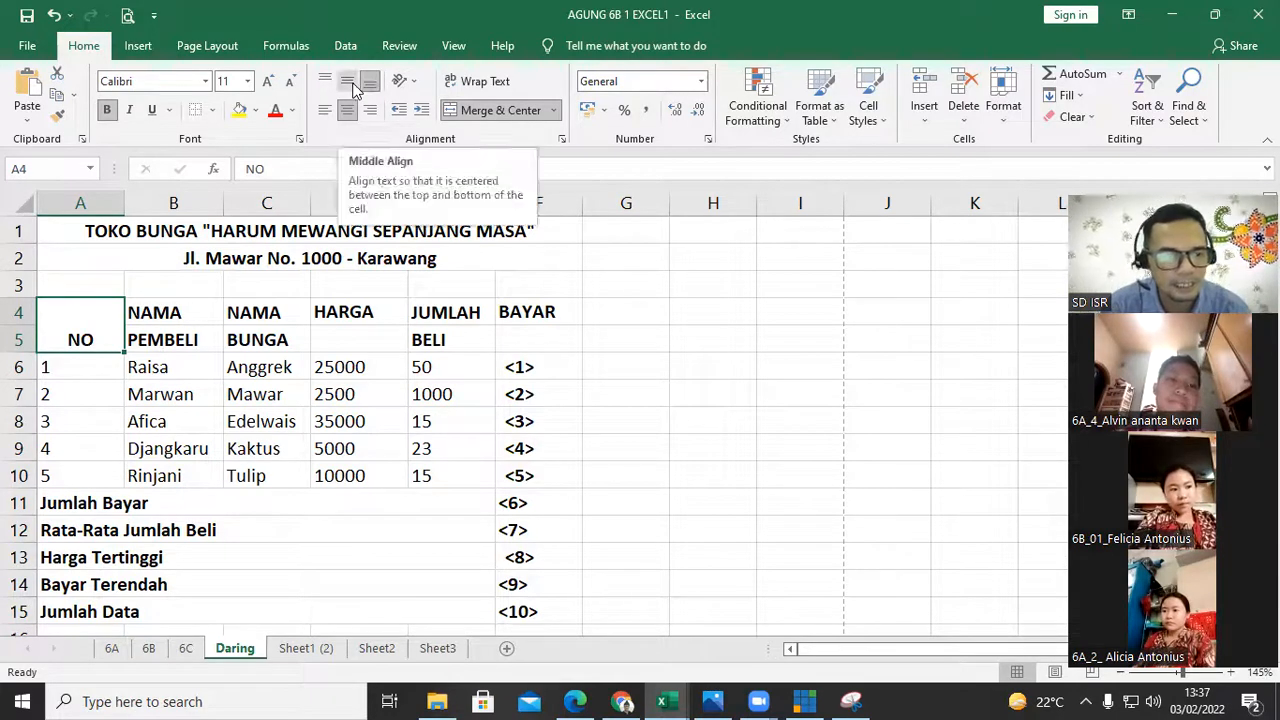
pyautogui.click(350, 86)
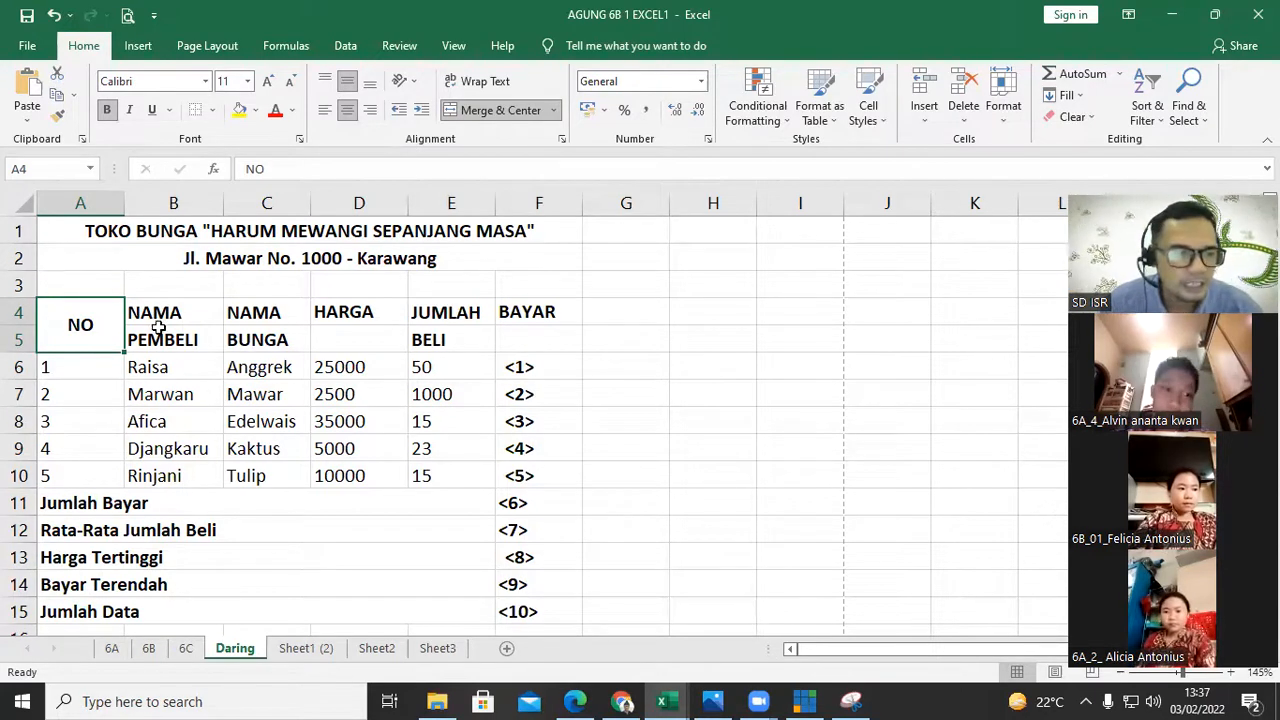
# - Examine the two-row NAMA PEMBELI header in B4:B5 and compare it with the same header on Sheet1 (2)
pyautogui.click(193, 312)
pyautogui.moveTo(193, 312); pyautogui.dragTo(187, 340)
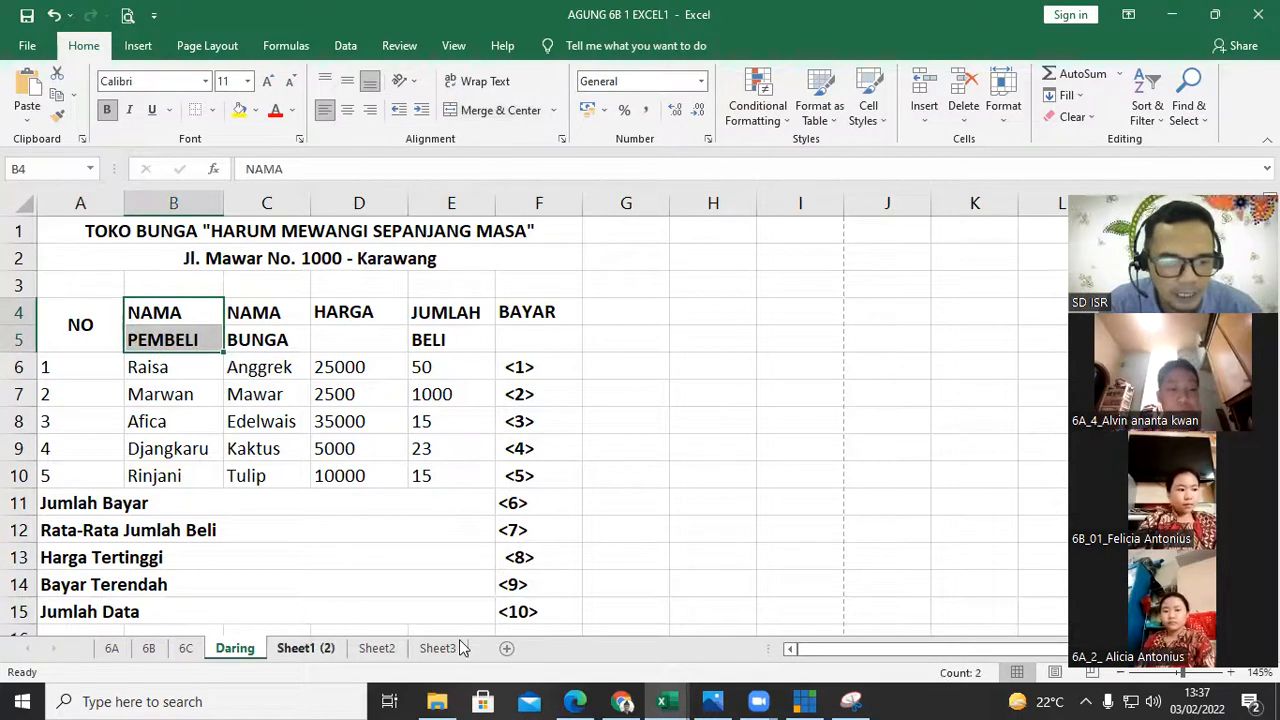
pyautogui.click(306, 648)
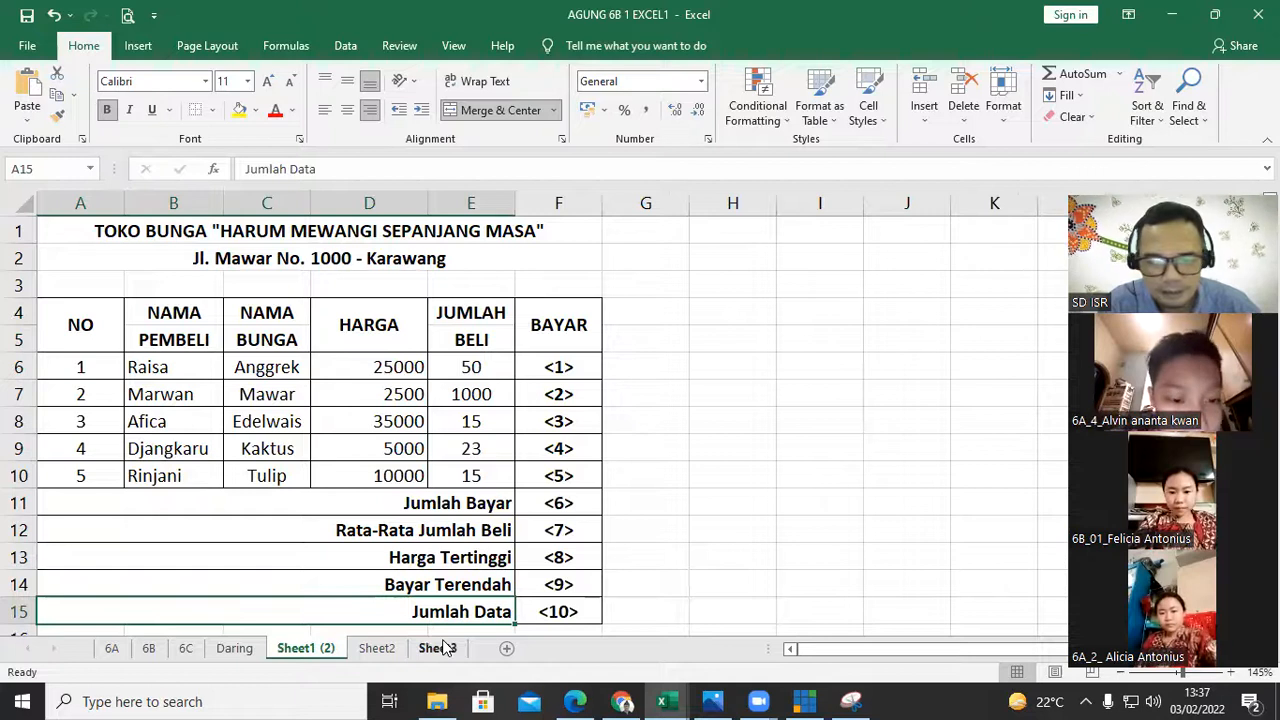
pyautogui.click(228, 650)
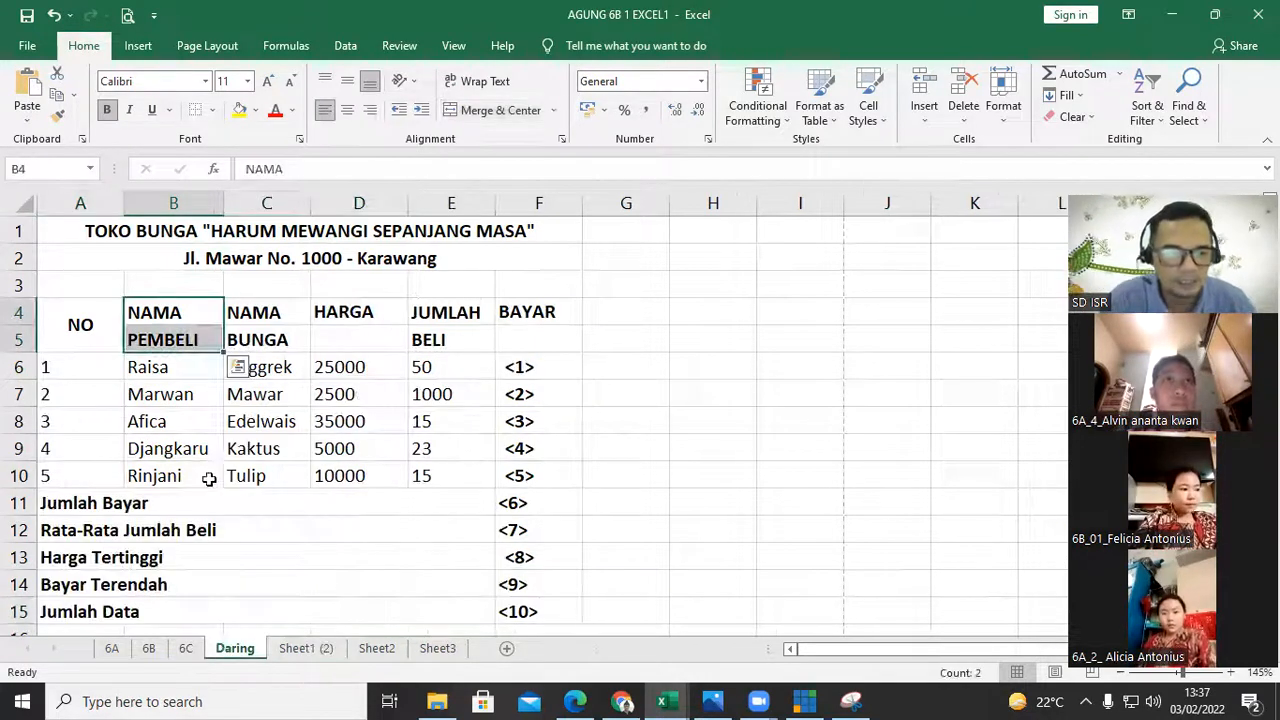
pyautogui.click(183, 428)
pyautogui.click(176, 312)
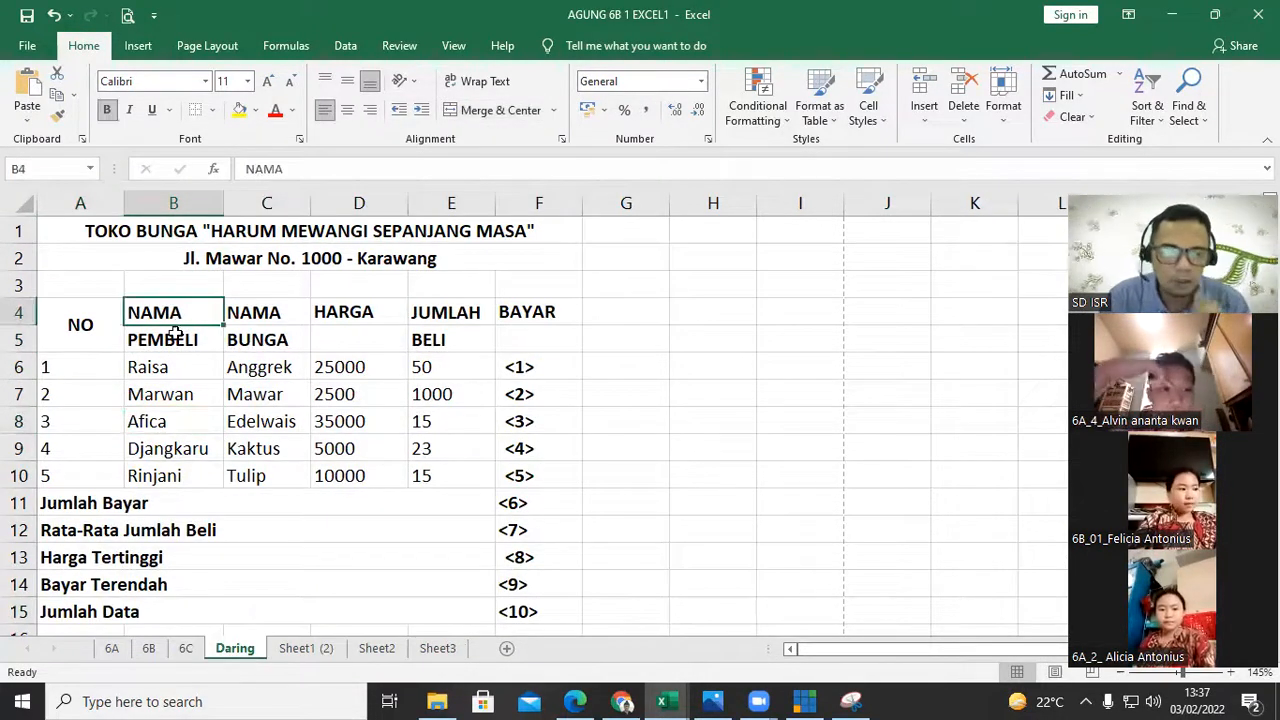
pyautogui.click(176, 334)
pyautogui.click(183, 320)
pyautogui.click(181, 334)
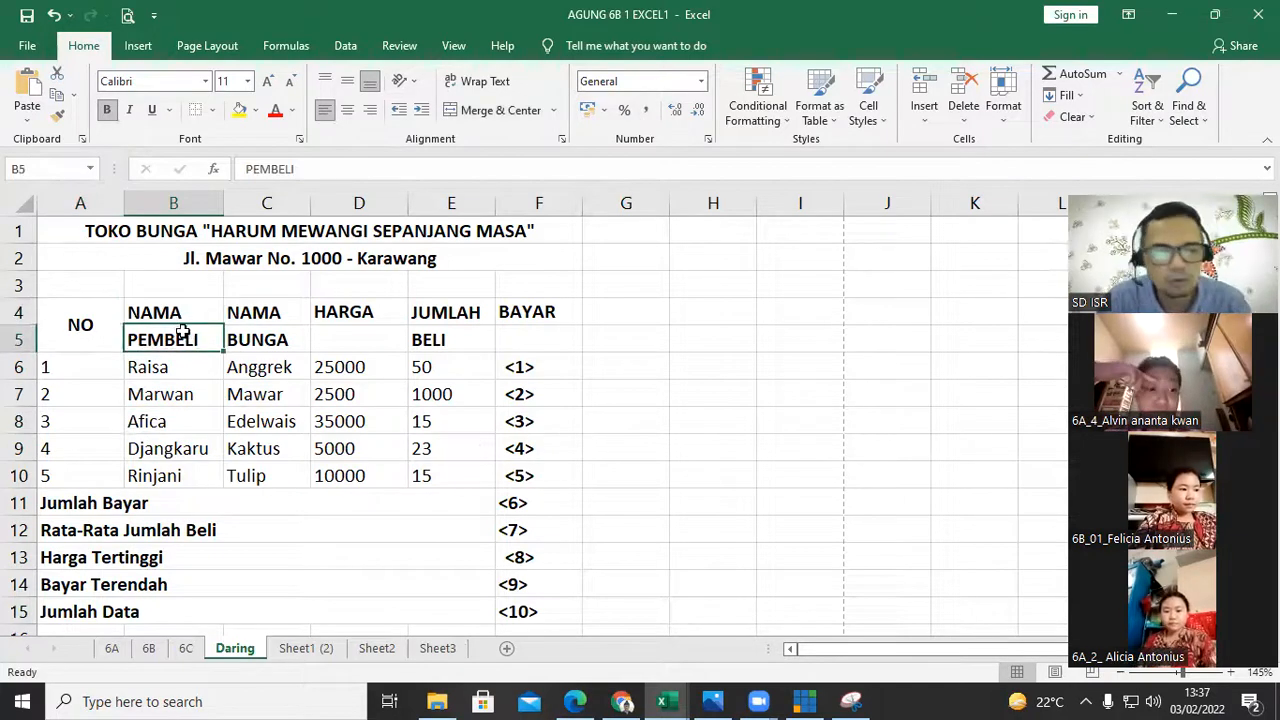
pyautogui.click(180, 312)
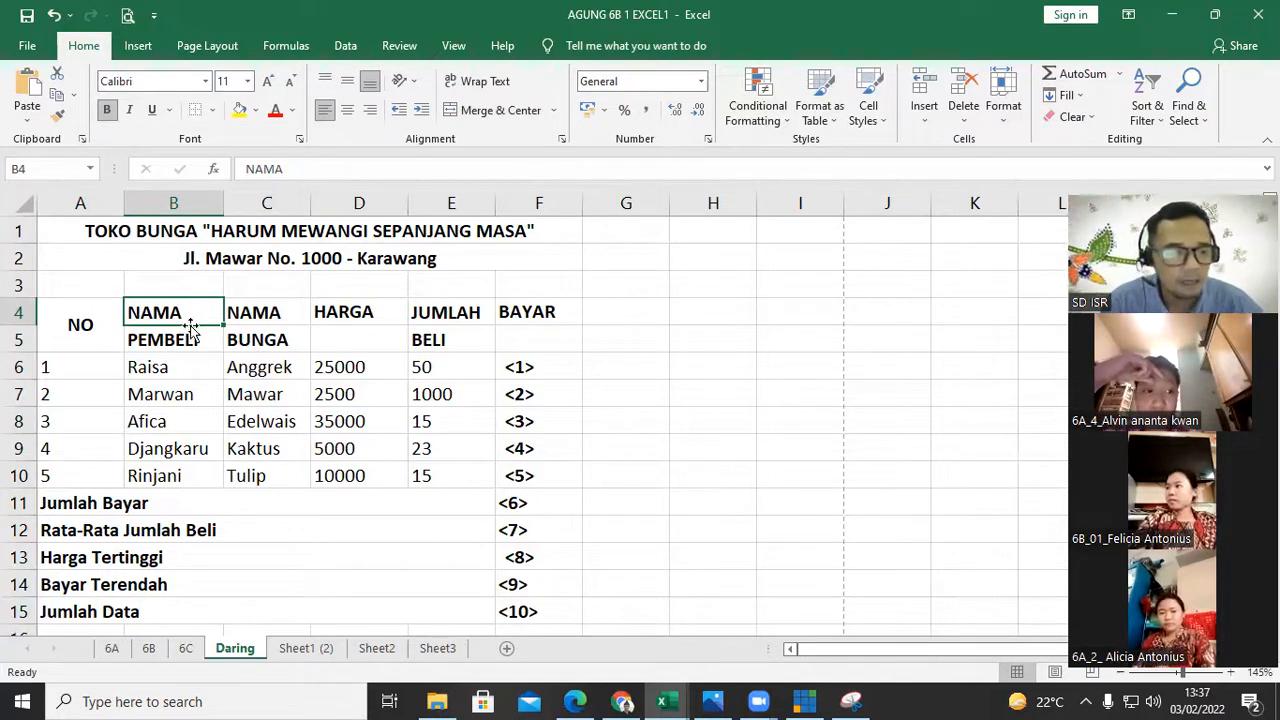
pyautogui.click(195, 337)
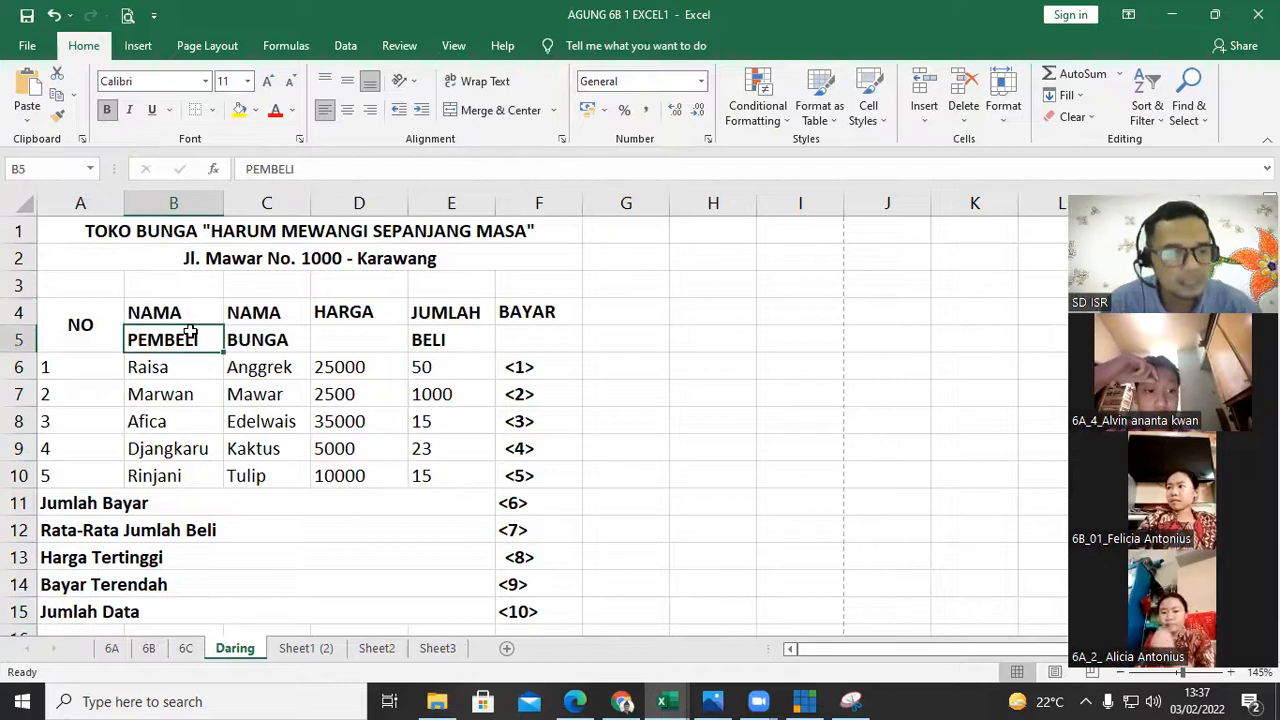
# - Try to merge and center the NAMA PEMBELI header over B4:B5, and undo the merge
pyautogui.click(193, 316)
pyautogui.keyDown('shift'); pyautogui.click(193, 337); pyautogui.keyUp('shift')
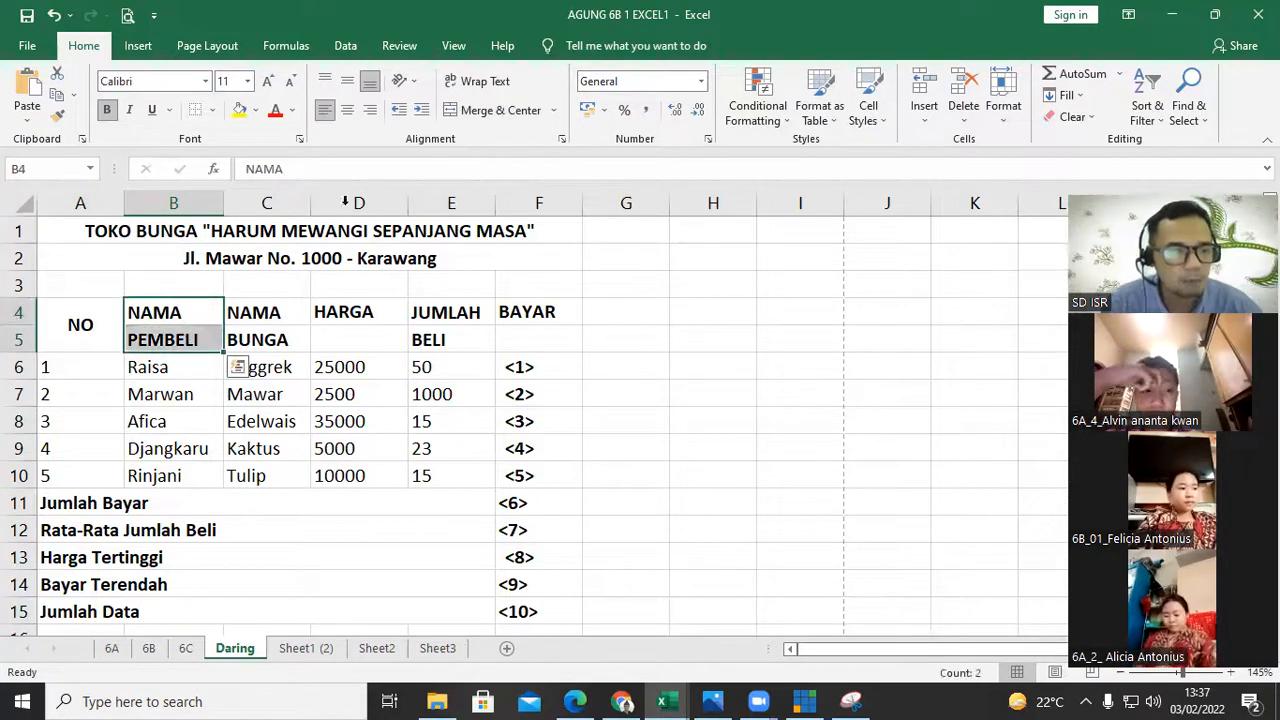
pyautogui.click(463, 112)
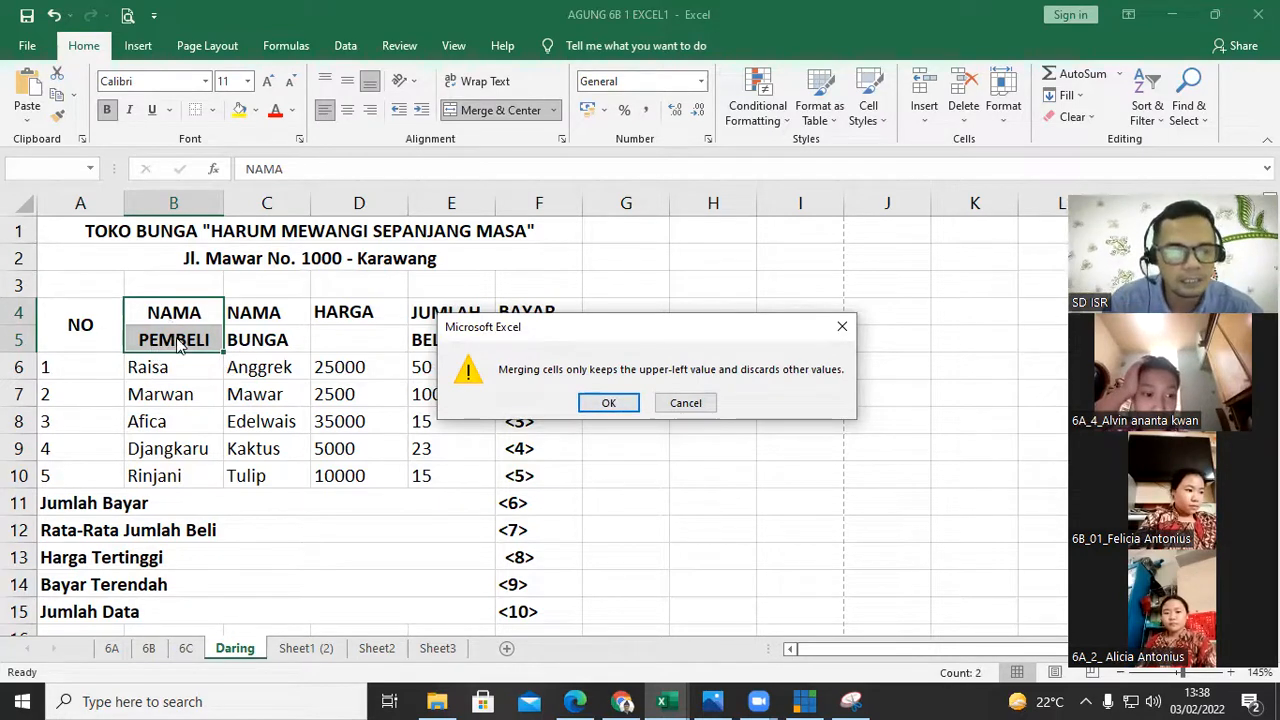
pyautogui.click(605, 404)
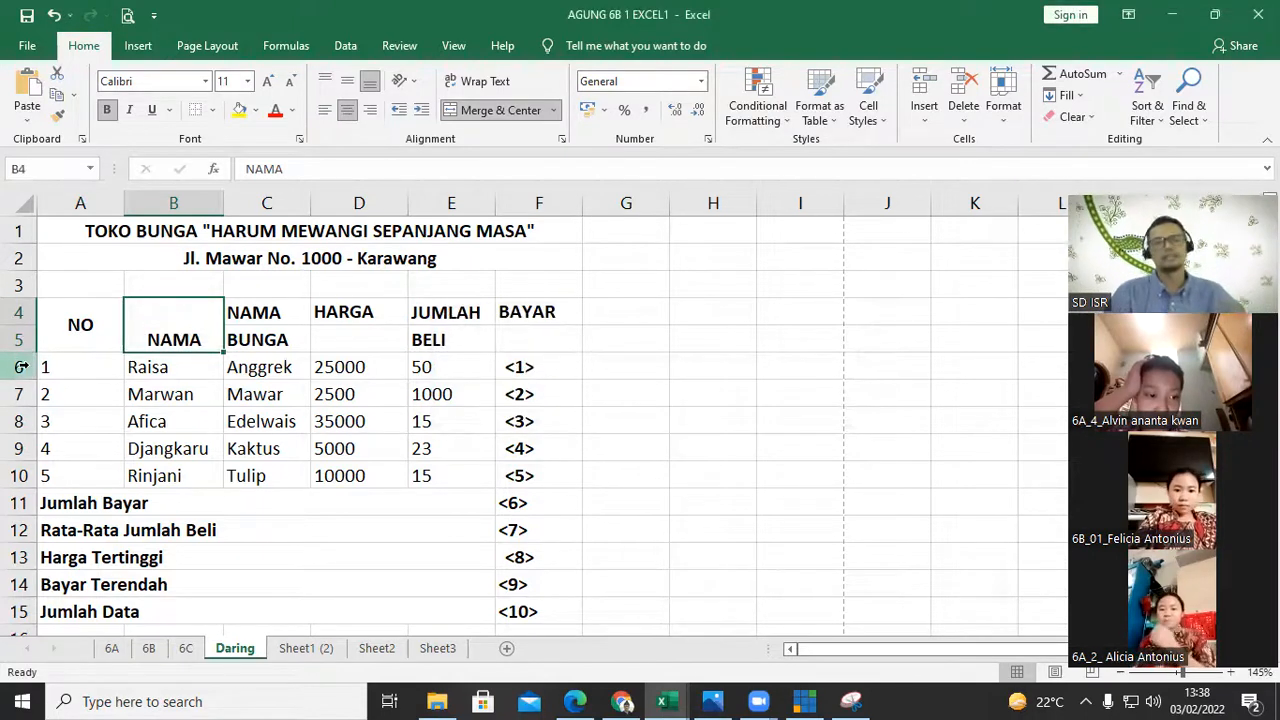
pyautogui.click(54, 15)
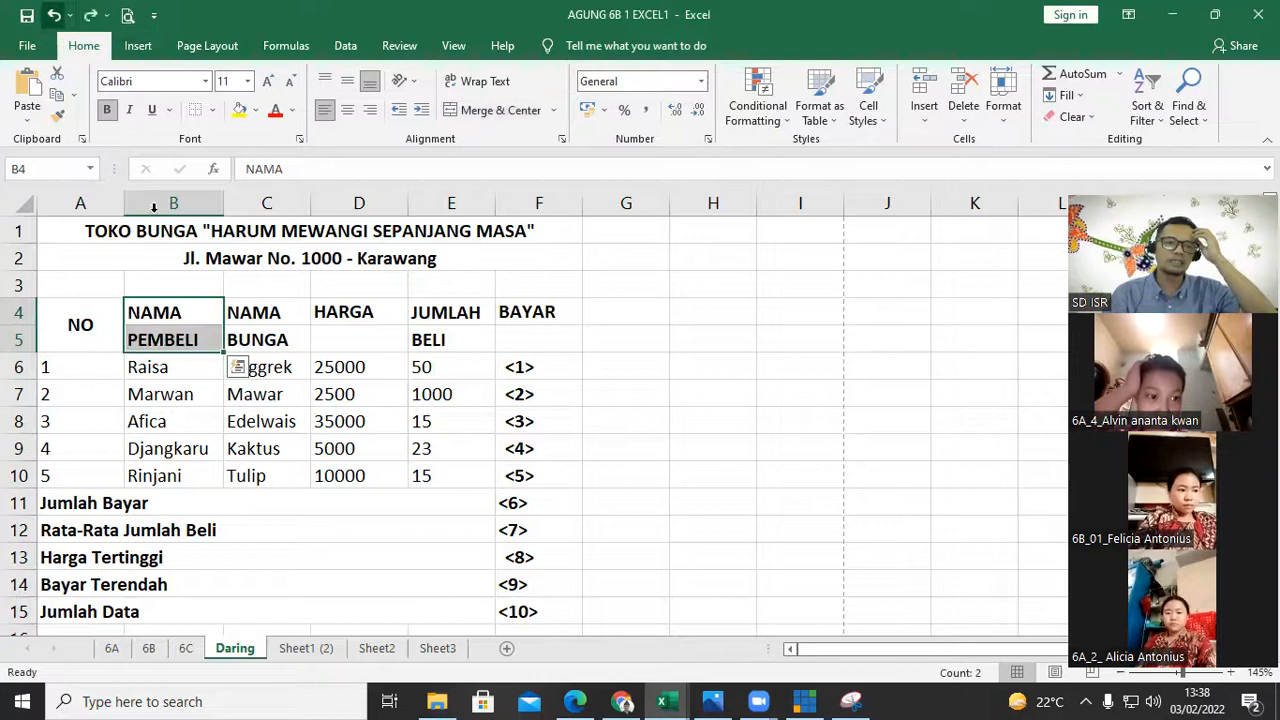
pyautogui.click(185, 392)
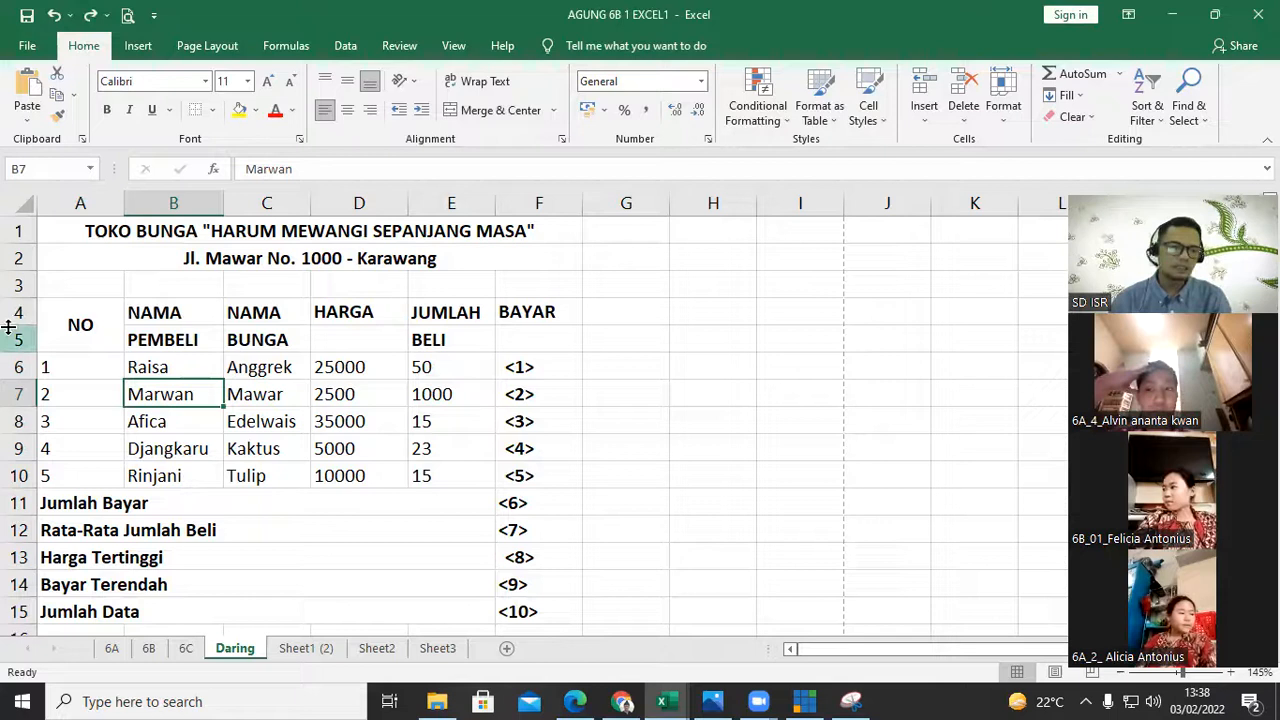
# - Merge and center the HARGA header over D4:D5 and the BAYAR header over F4:F5
pyautogui.click(370, 313)
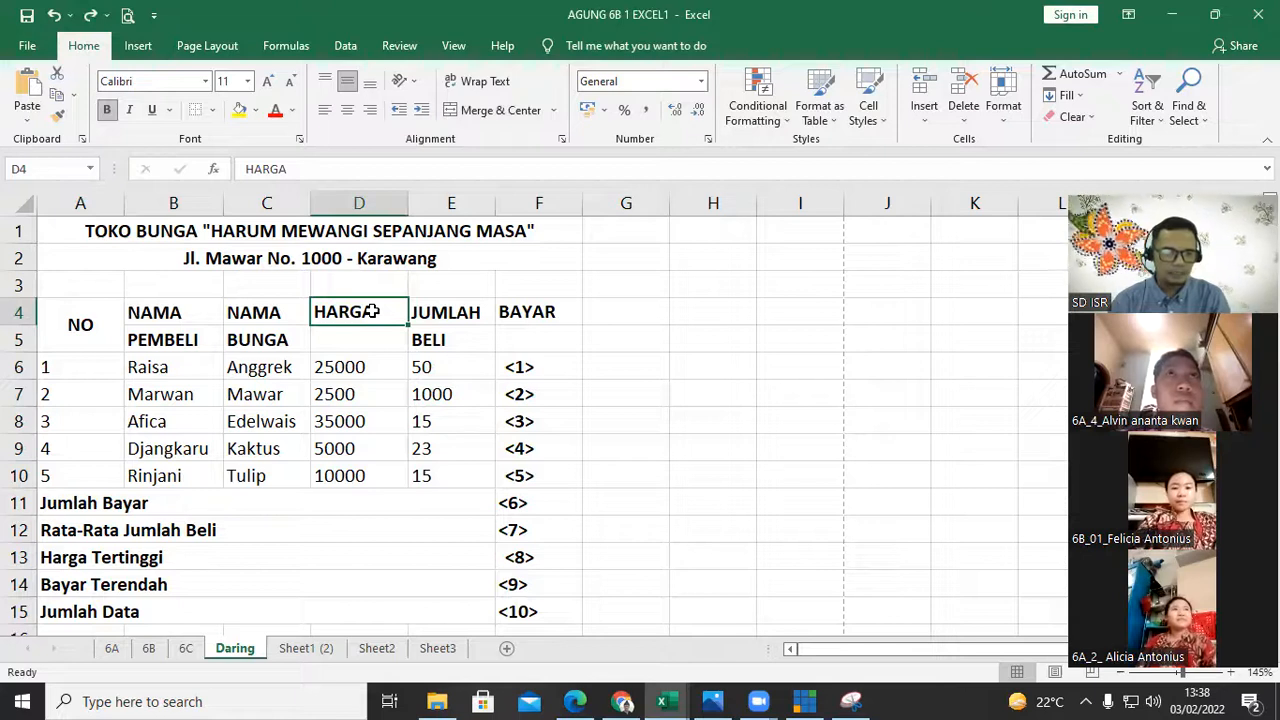
pyautogui.moveTo(370, 313); pyautogui.dragTo(371, 335)
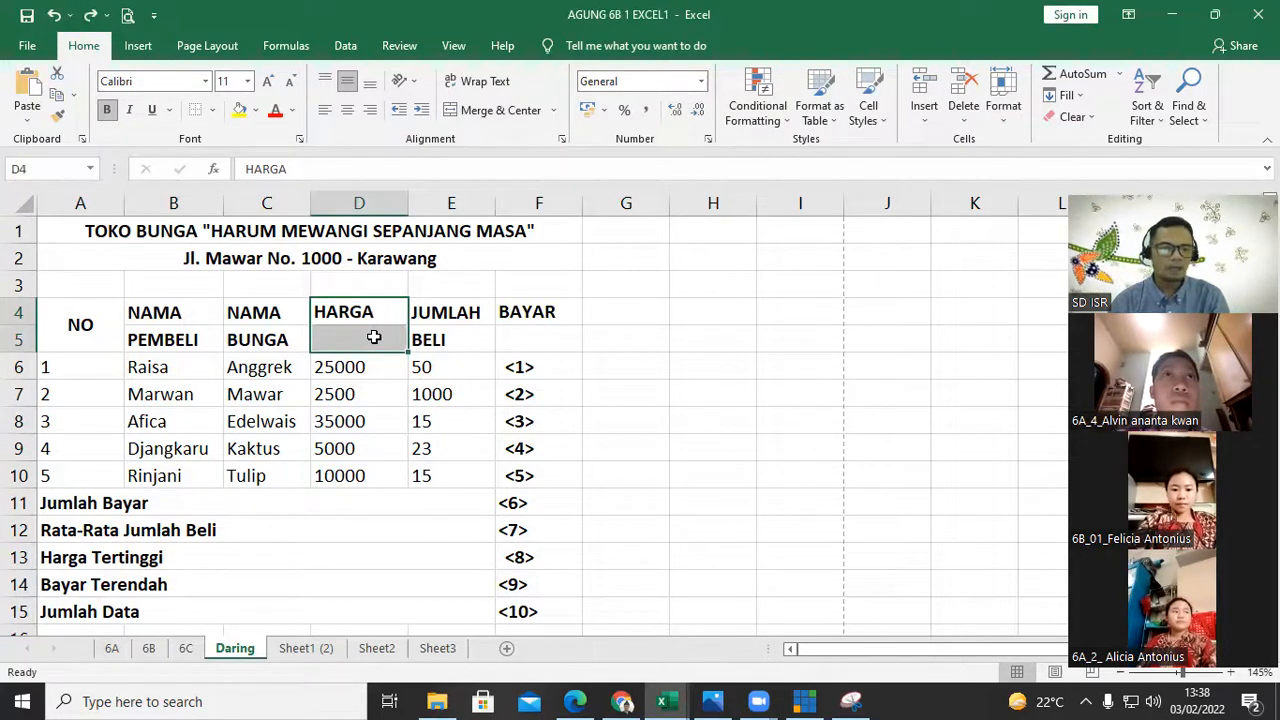
pyautogui.click(462, 112)
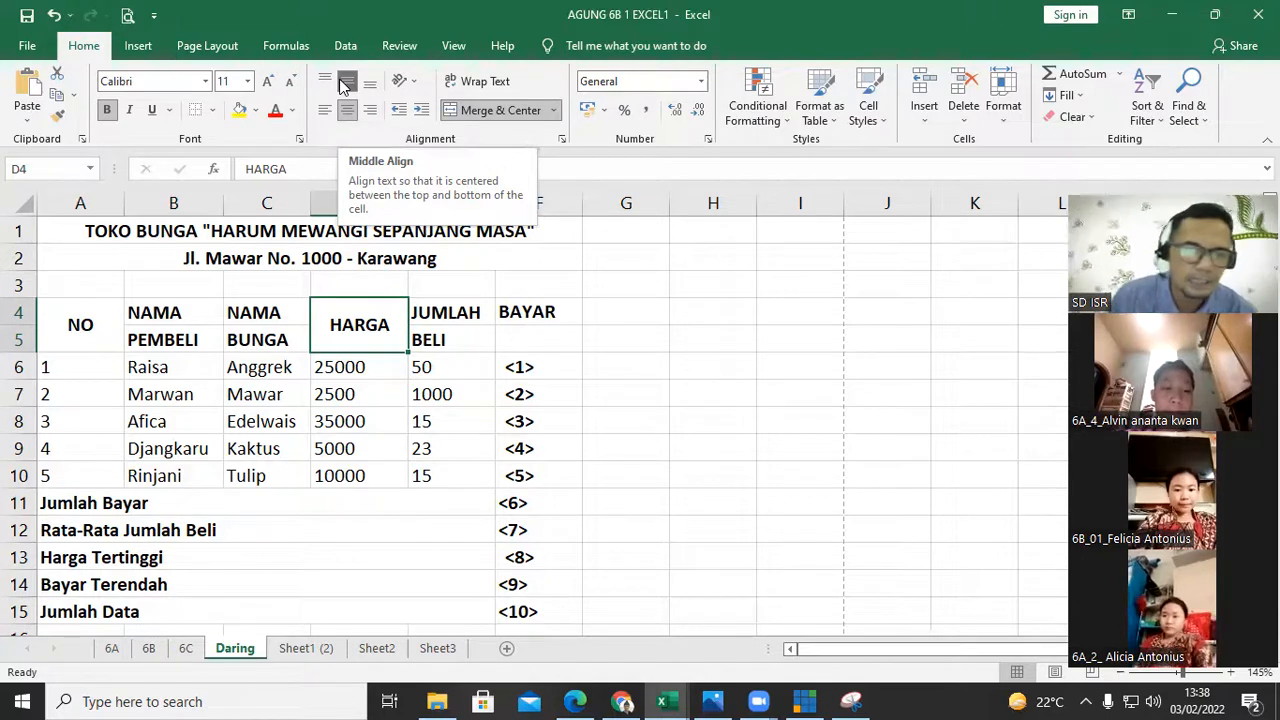
pyautogui.click(563, 310)
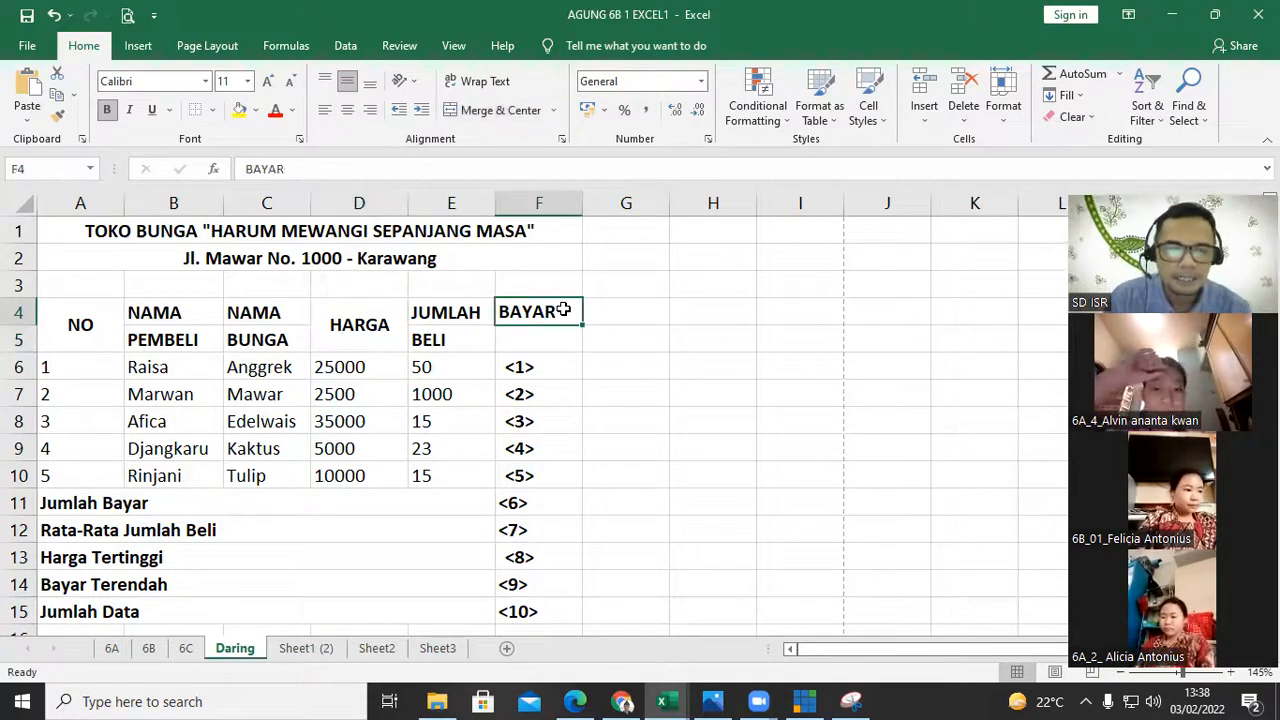
pyautogui.moveTo(566, 311); pyautogui.dragTo(560, 338)
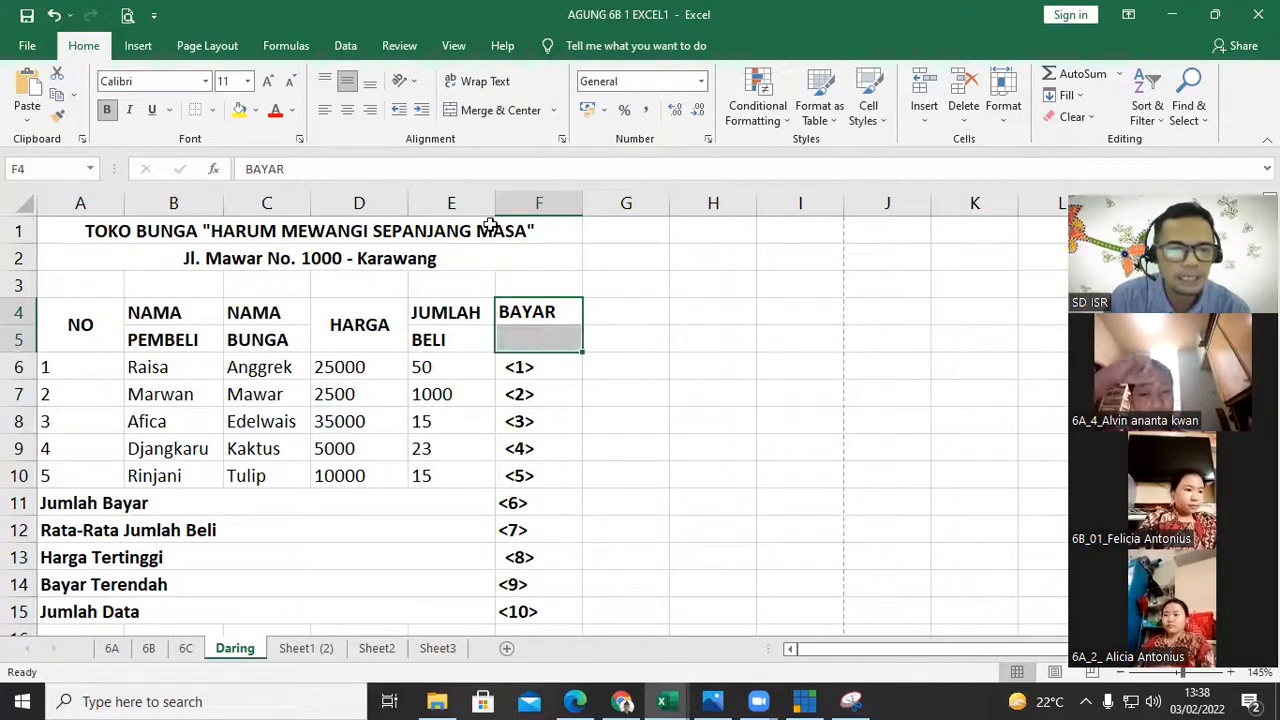
pyautogui.click(498, 110)
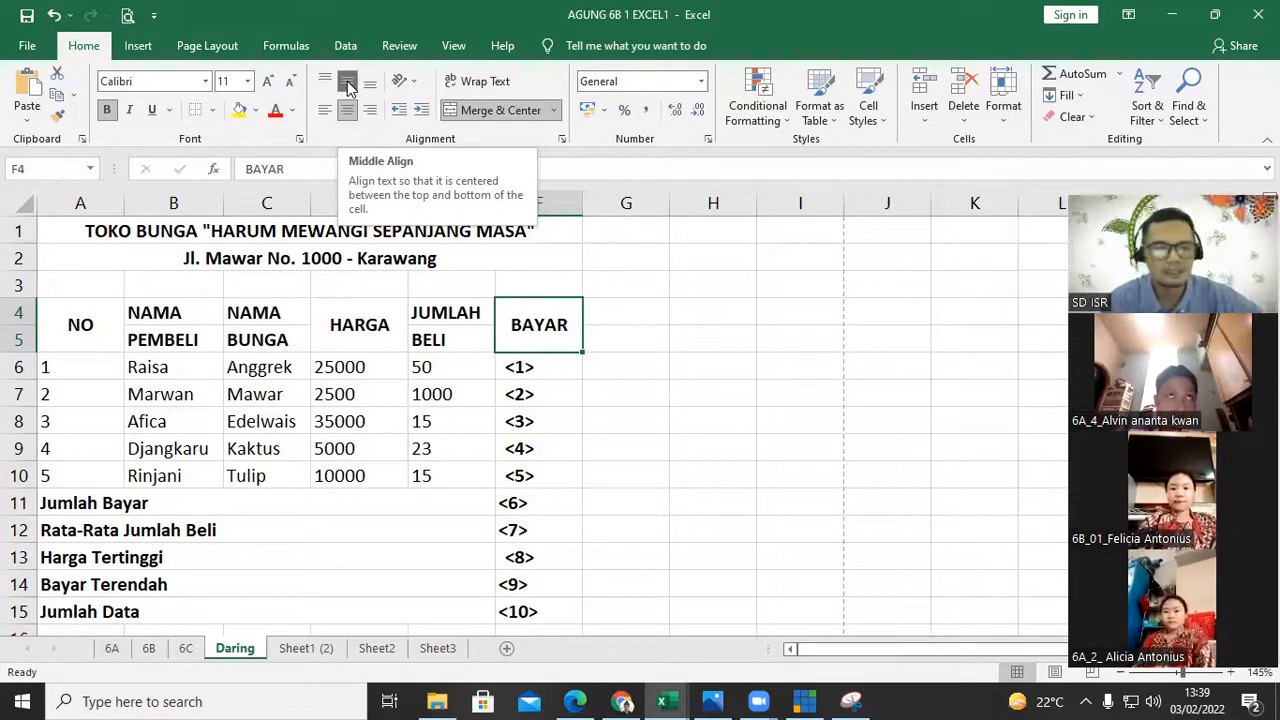
# - Center all the table headers in A4:F5 horizontally
pyautogui.click(56, 309)
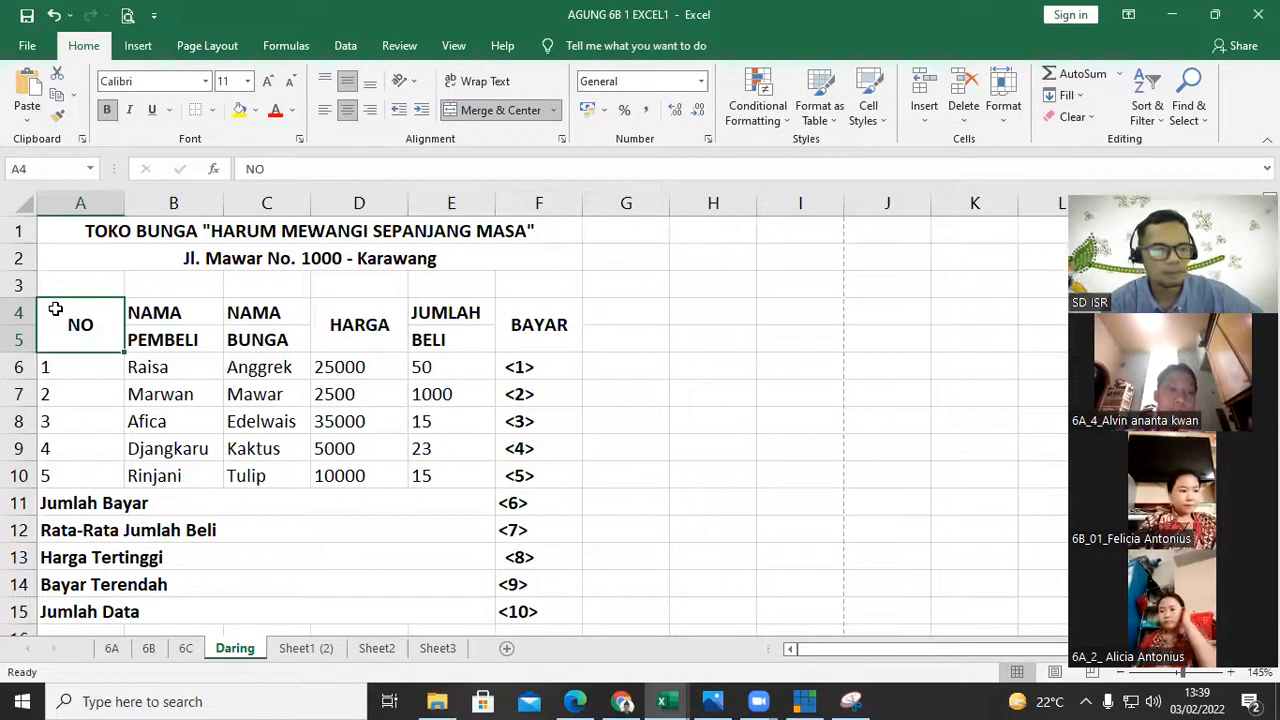
pyautogui.moveTo(56, 309); pyautogui.dragTo(513, 339)
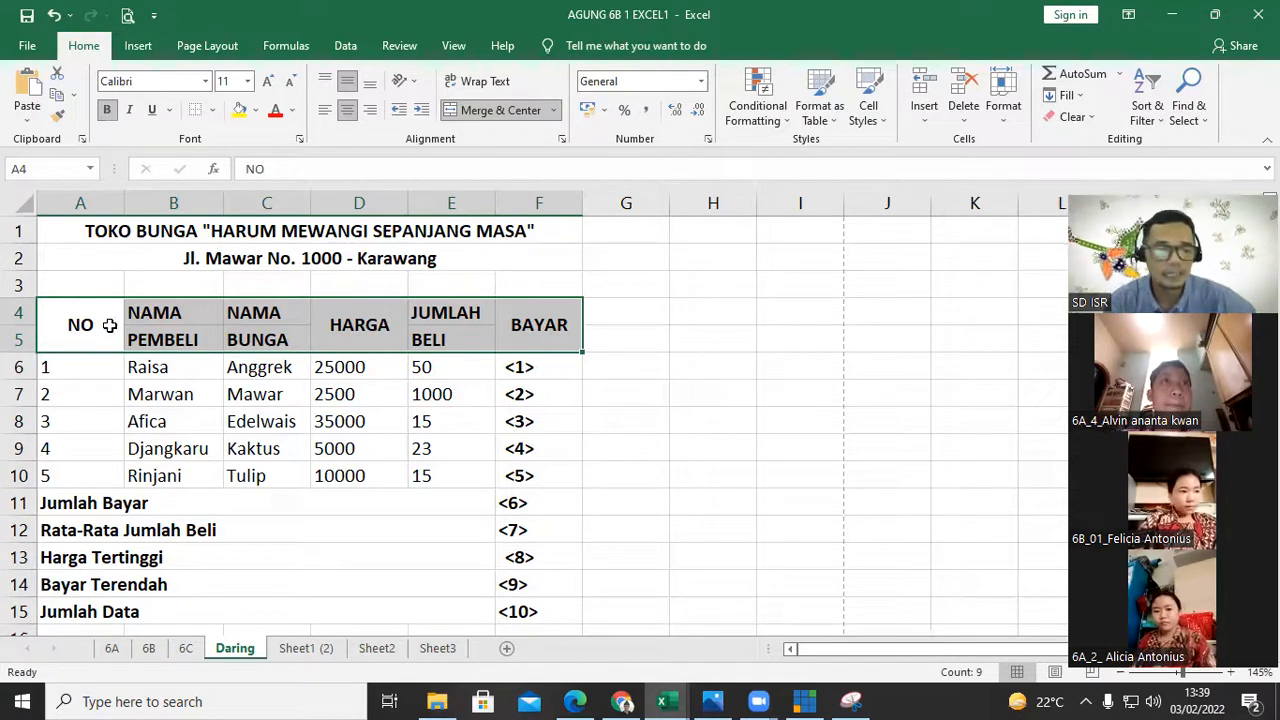
pyautogui.click(348, 113)
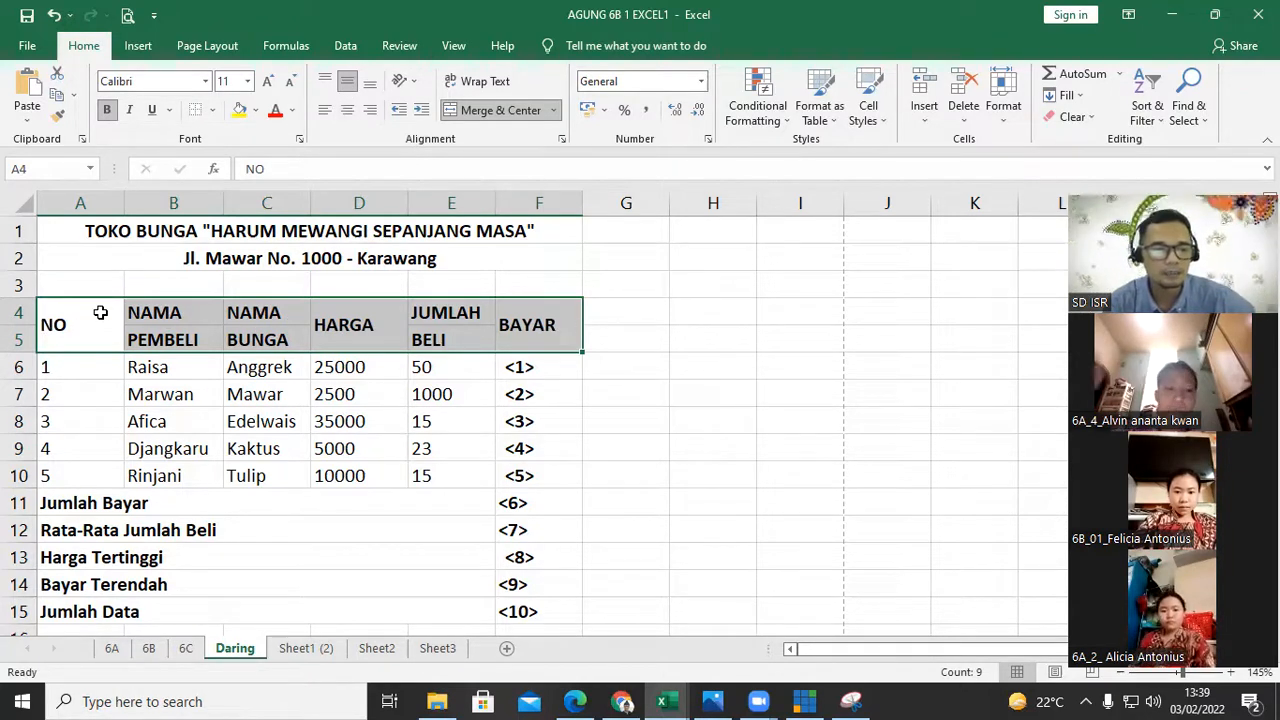
pyautogui.click(347, 113)
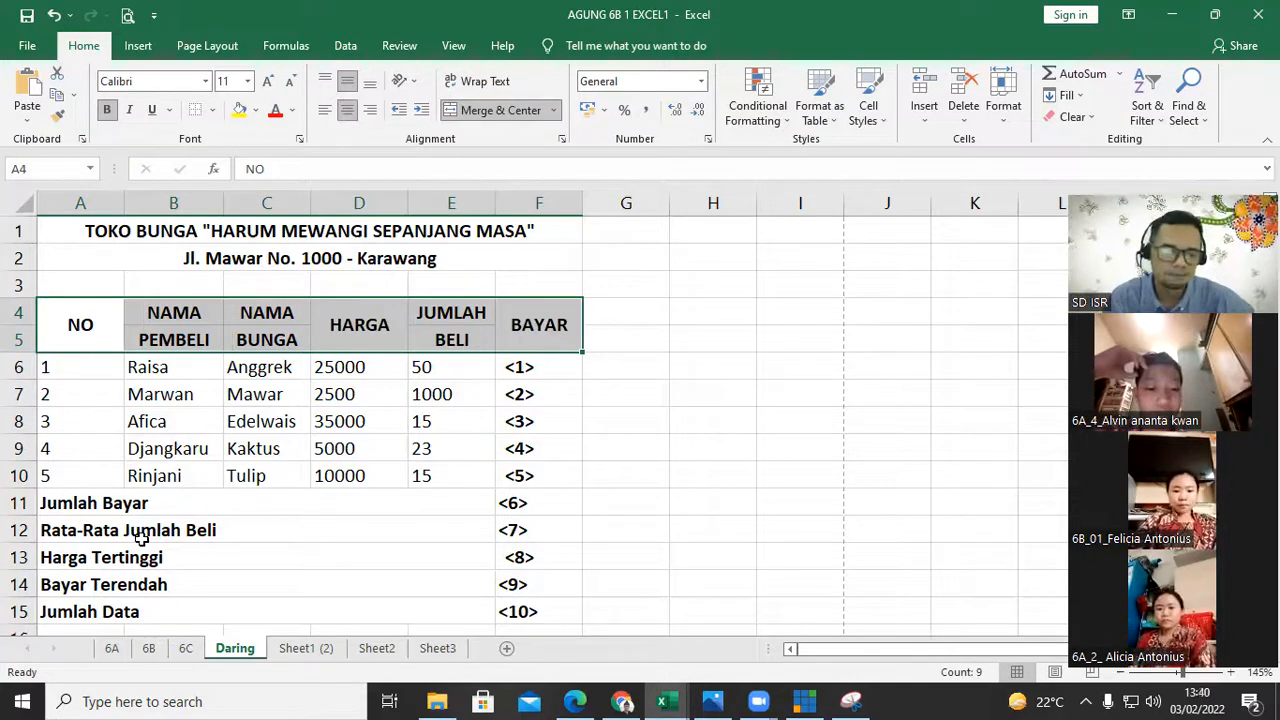
pyautogui.click(936, 599)
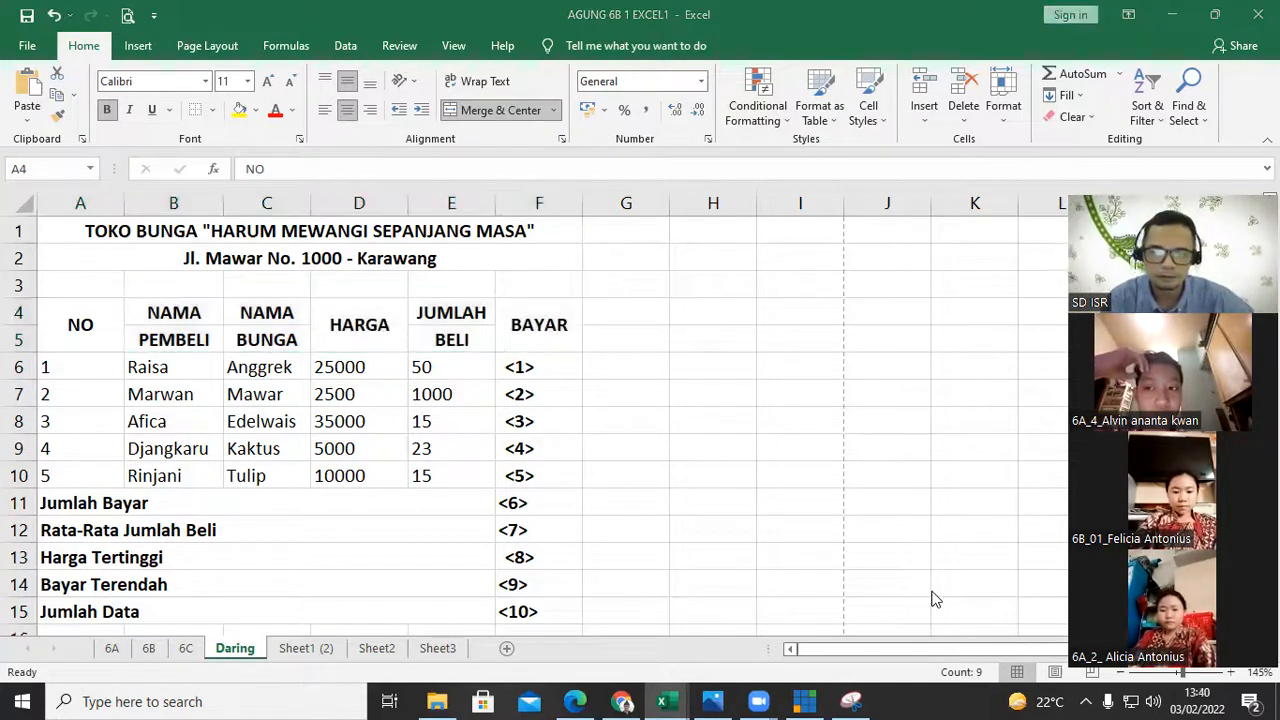
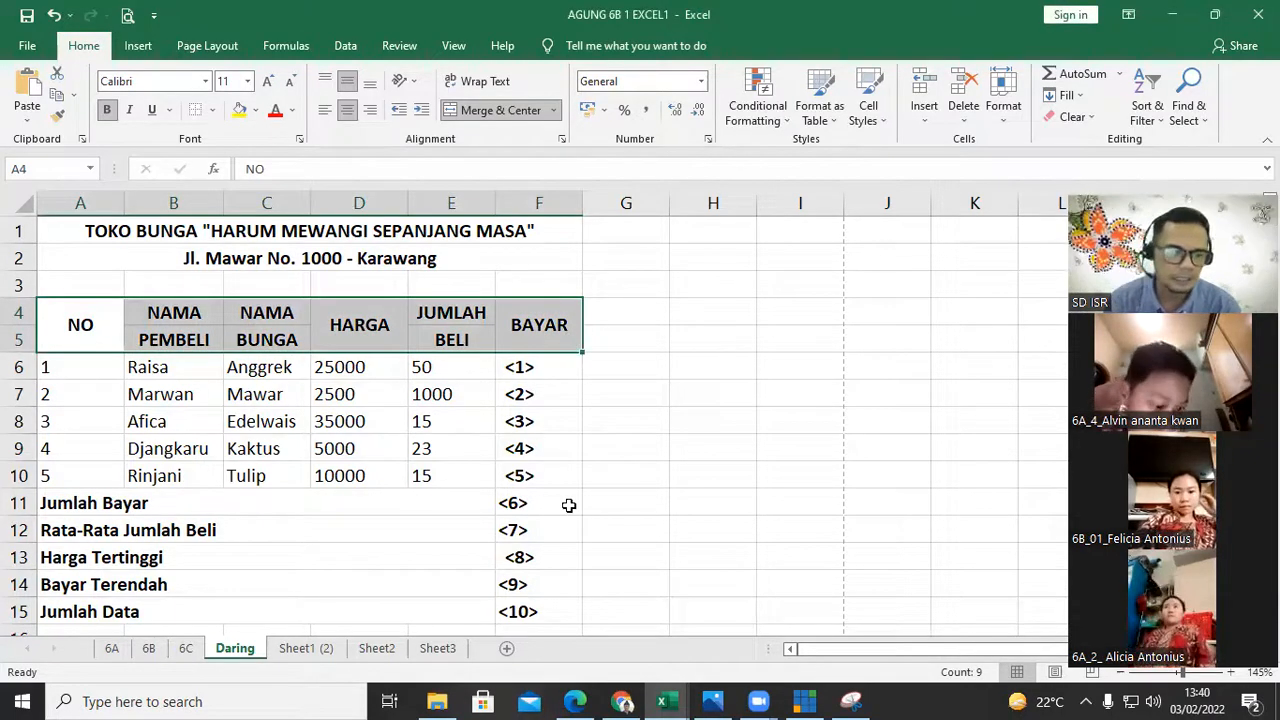
# - Center the row numbers in A6:A10 horizontally on the Daring sheet, checking the alignment against Sheet1 (2)
pyautogui.hotkey('ctrl', 'pagedown')
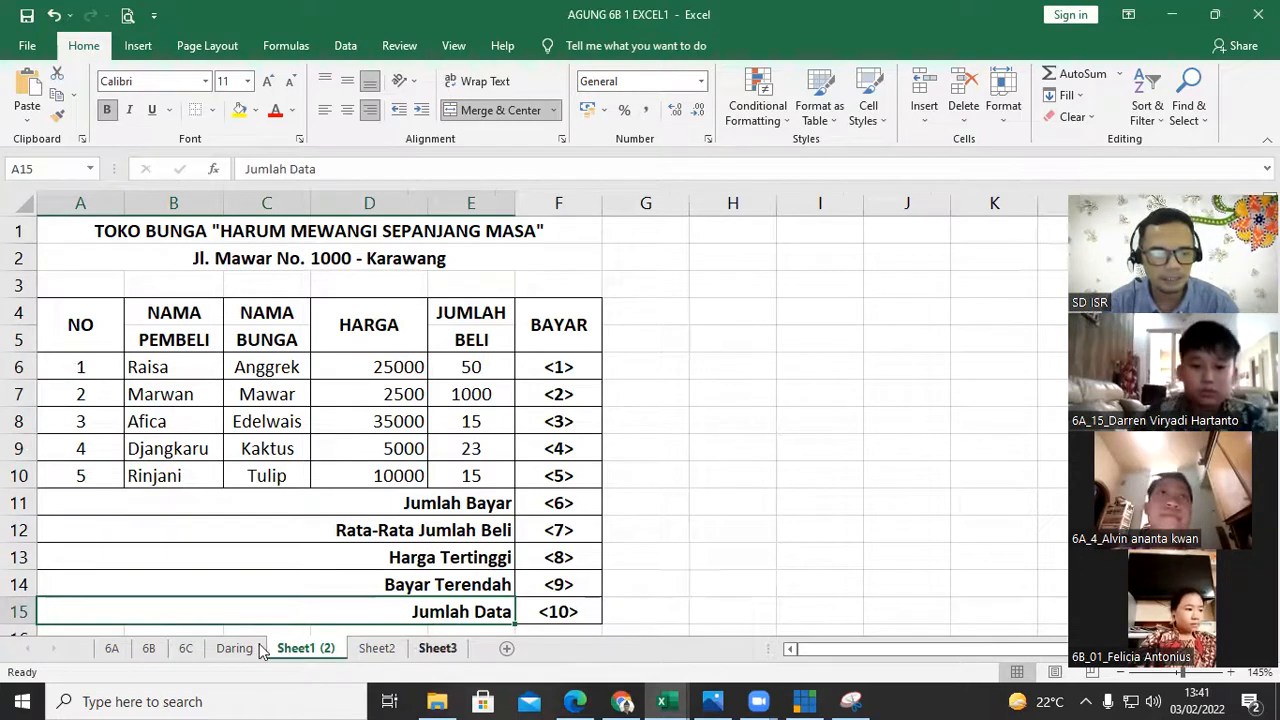
pyautogui.hotkey('ctrl', 'pageup')
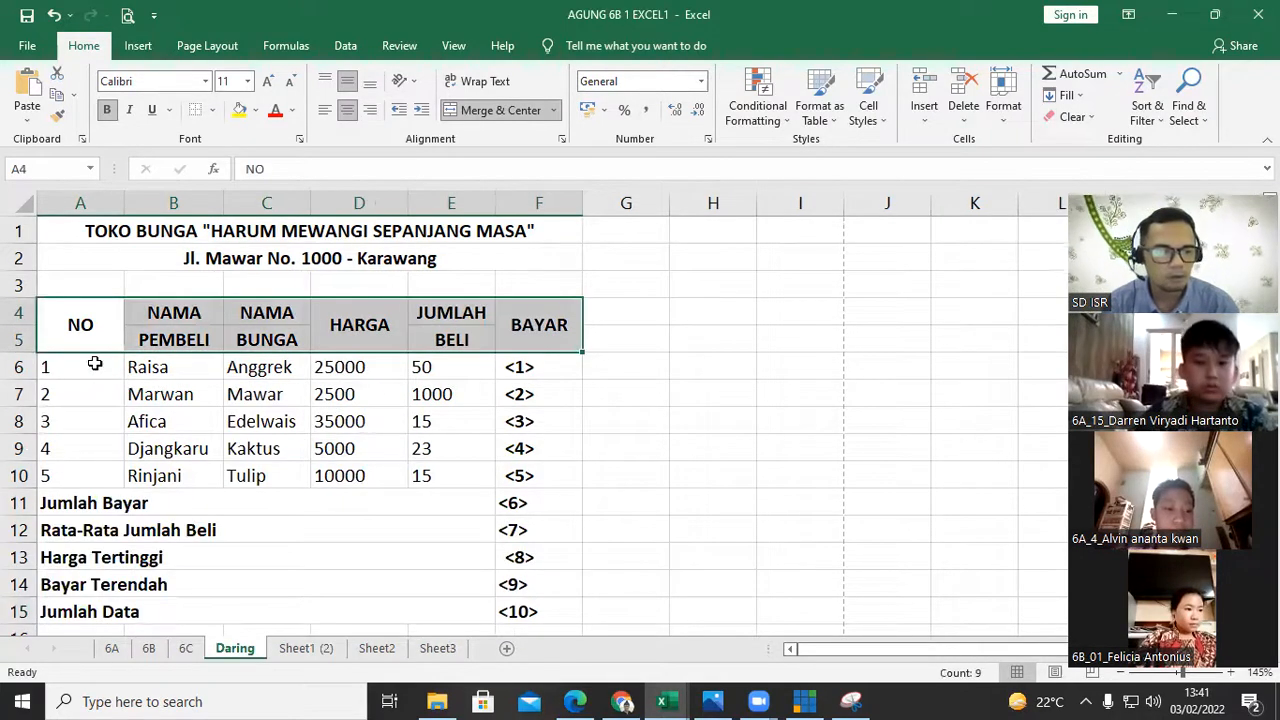
pyautogui.click(95, 364)
pyautogui.moveTo(95, 364); pyautogui.dragTo(90, 472)
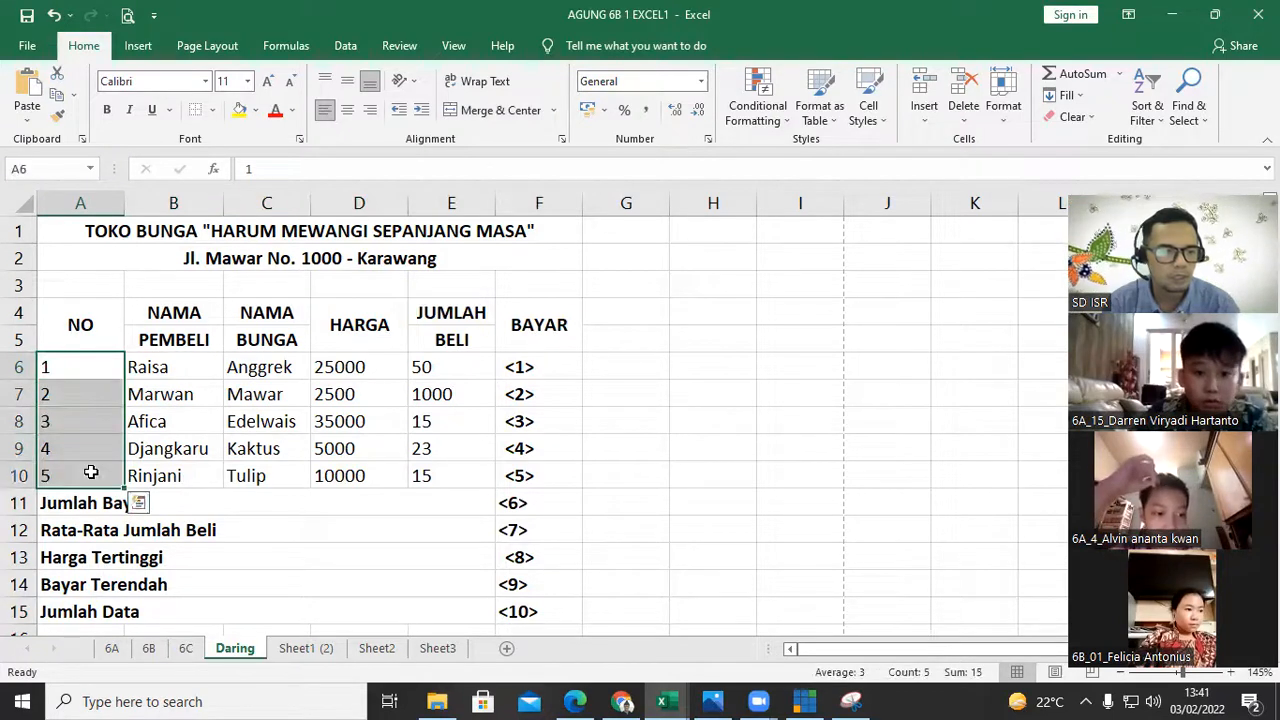
pyautogui.click(346, 110)
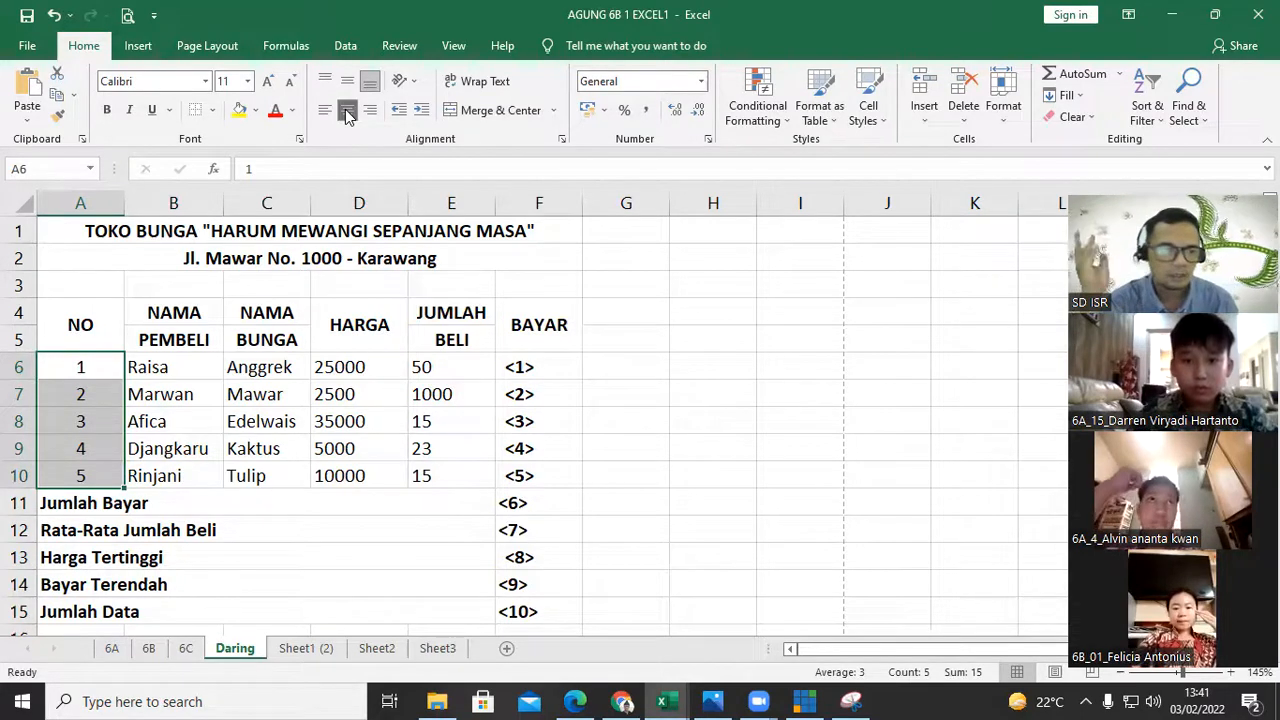
# - Center the flower names in C6:C10 horizontally on the Daring sheet, checking the alignment against Sheet1 (2)
pyautogui.click(307, 650)
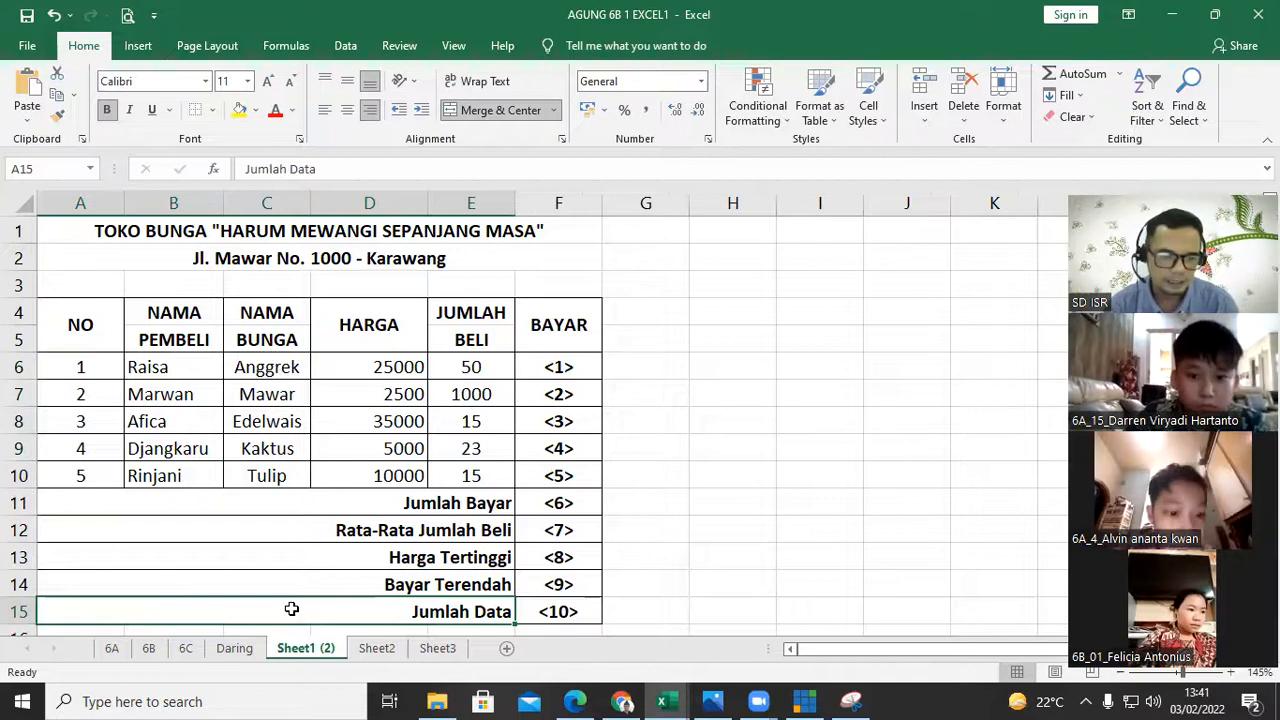
pyautogui.click(236, 649)
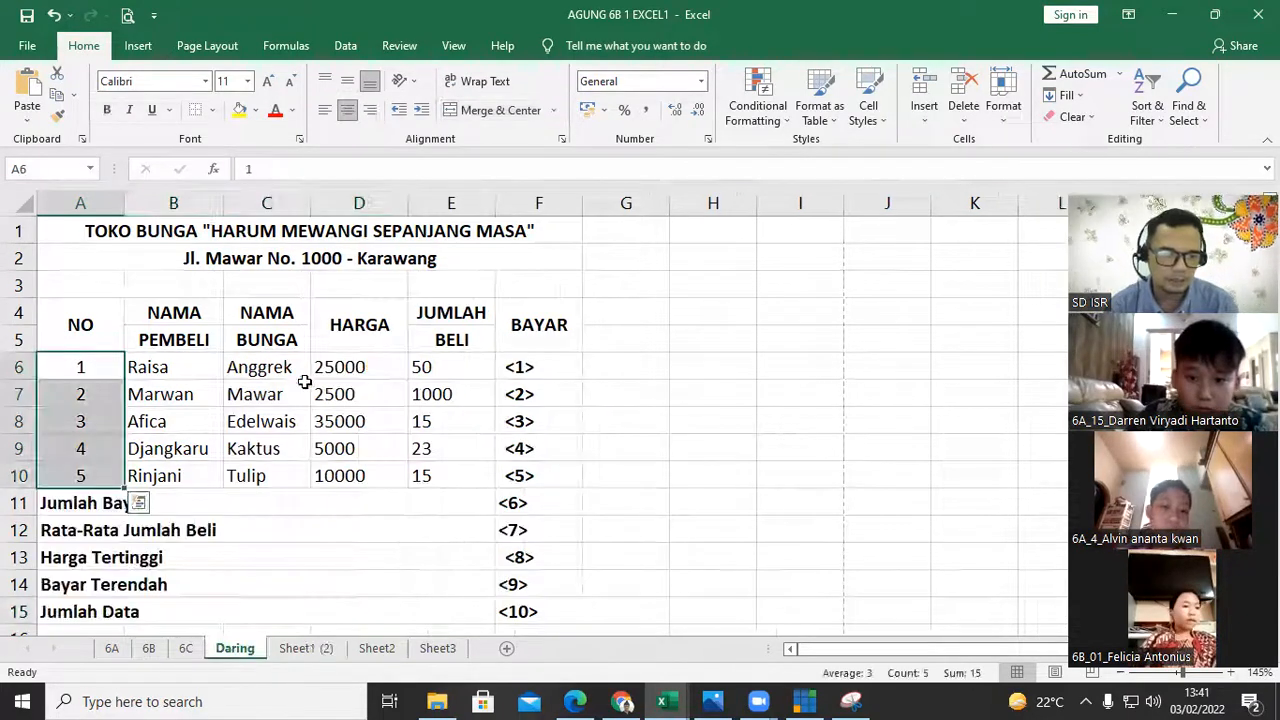
pyautogui.click(292, 372)
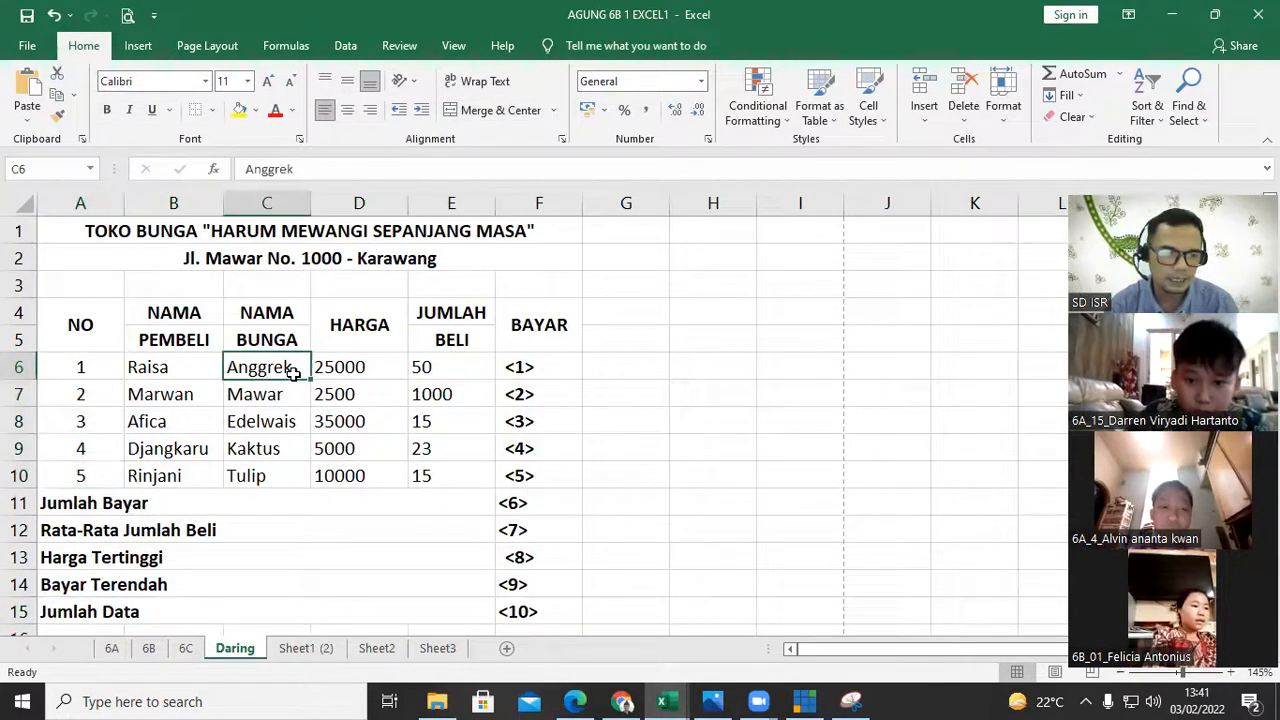
pyautogui.moveTo(292, 372); pyautogui.dragTo(287, 478)
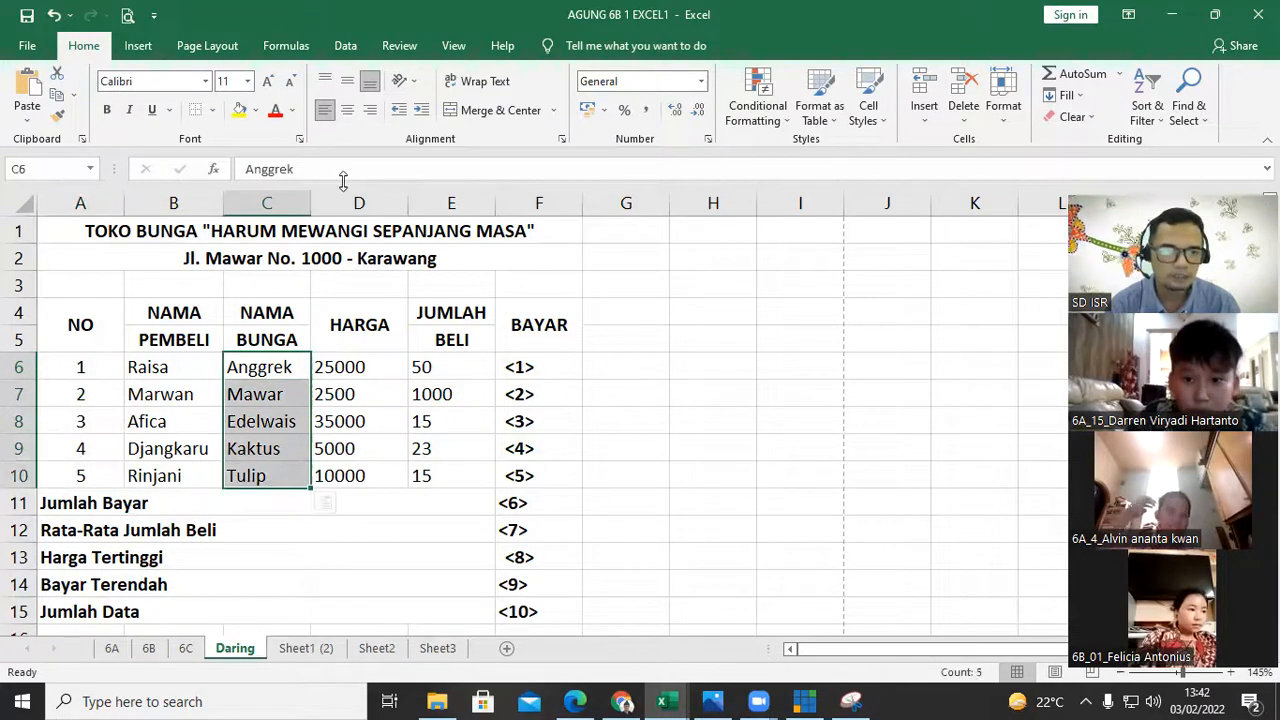
pyautogui.click(346, 112)
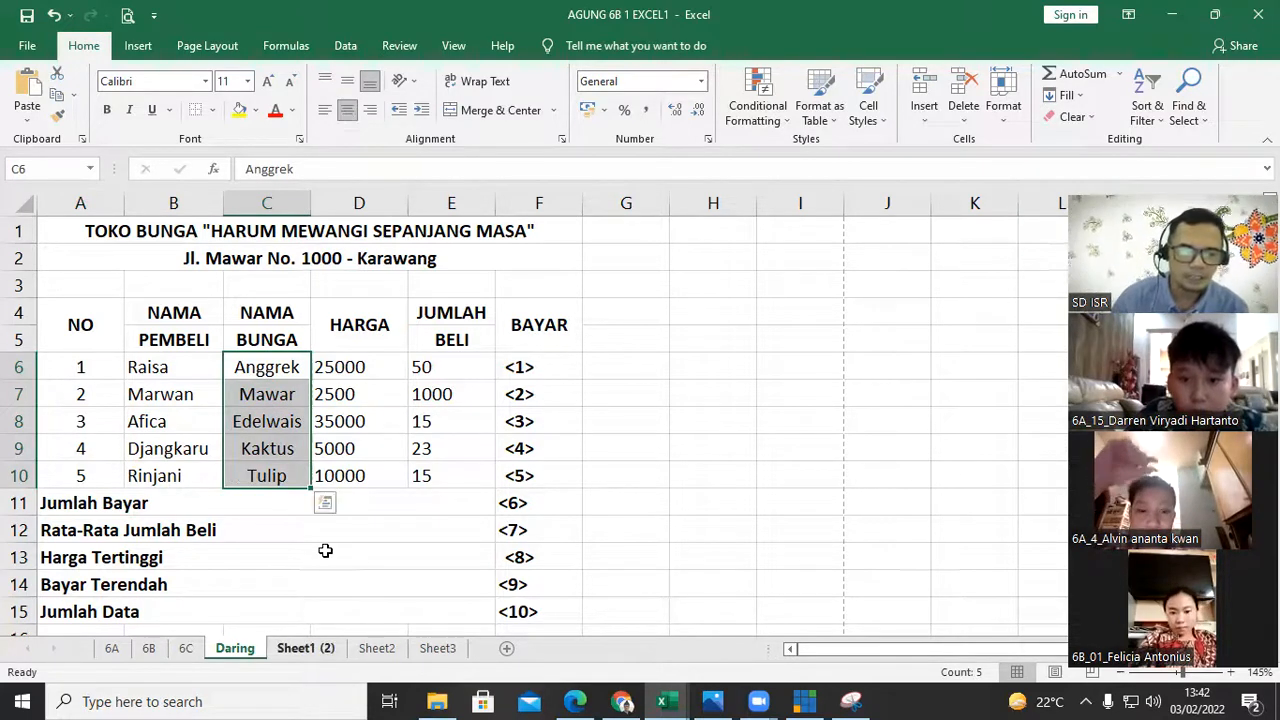
# - Right-align the HARGA prices in D6:D10 on the Daring sheet, following the alignment on Sheet1 (2)
pyautogui.hotkey('ctrl', 'pagedown')
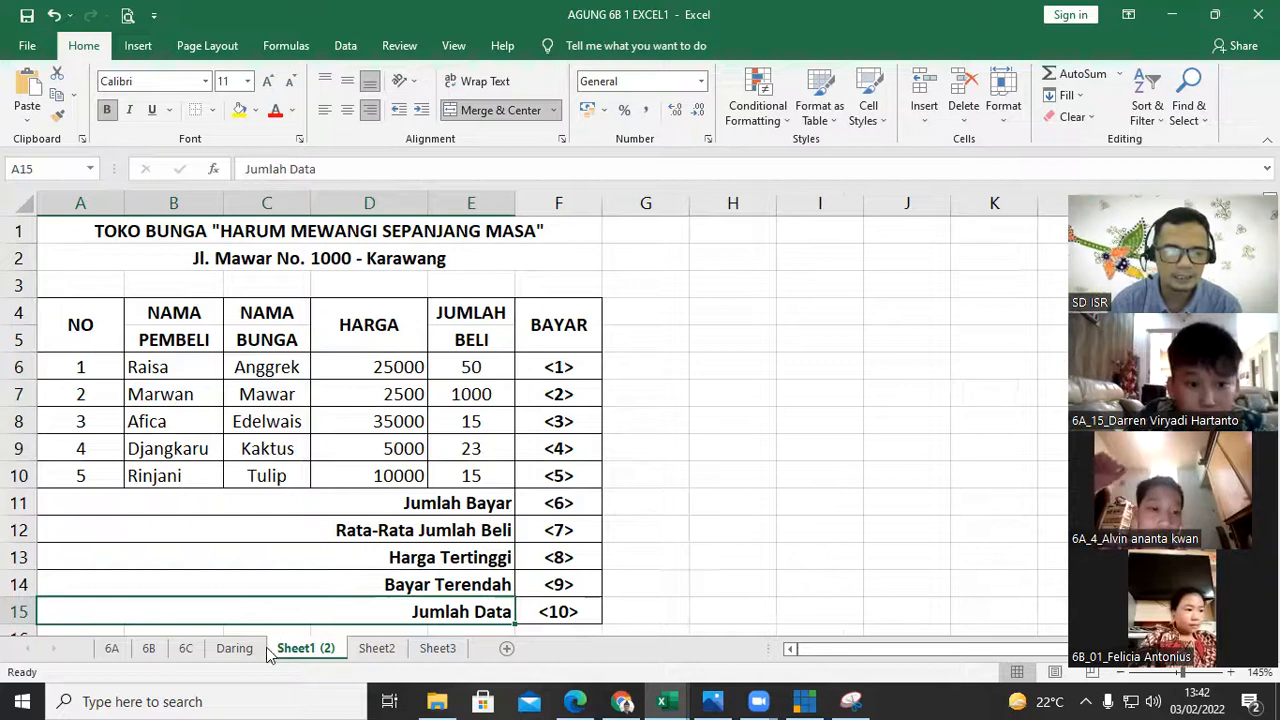
pyautogui.hotkey('ctrl', 'pageup')
pyautogui.click(393, 370)
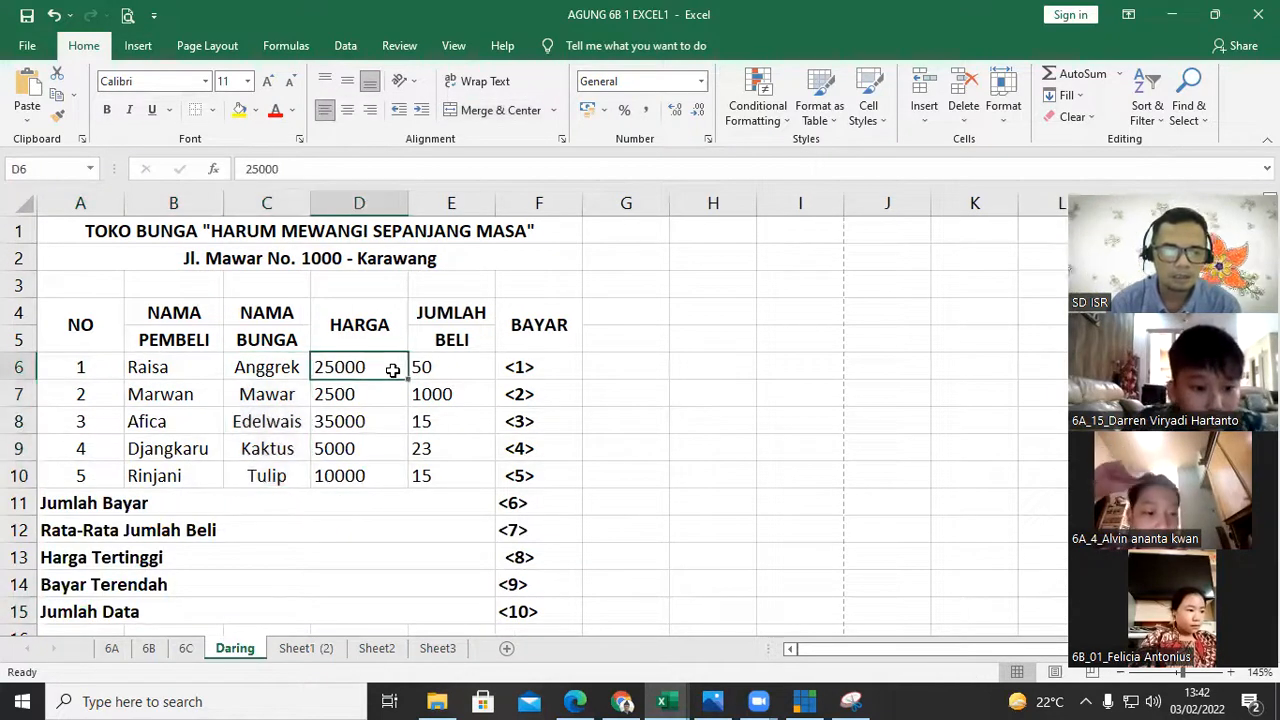
pyautogui.moveTo(393, 370); pyautogui.dragTo(386, 471)
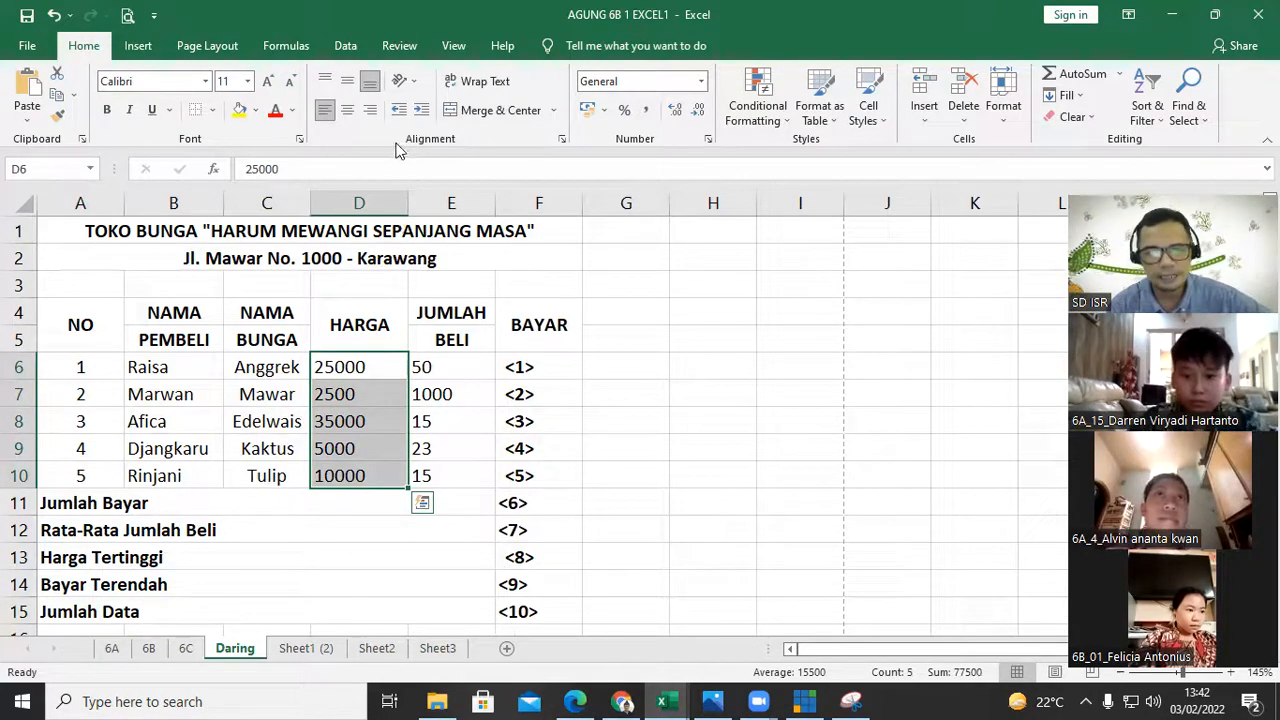
pyautogui.click(369, 110)
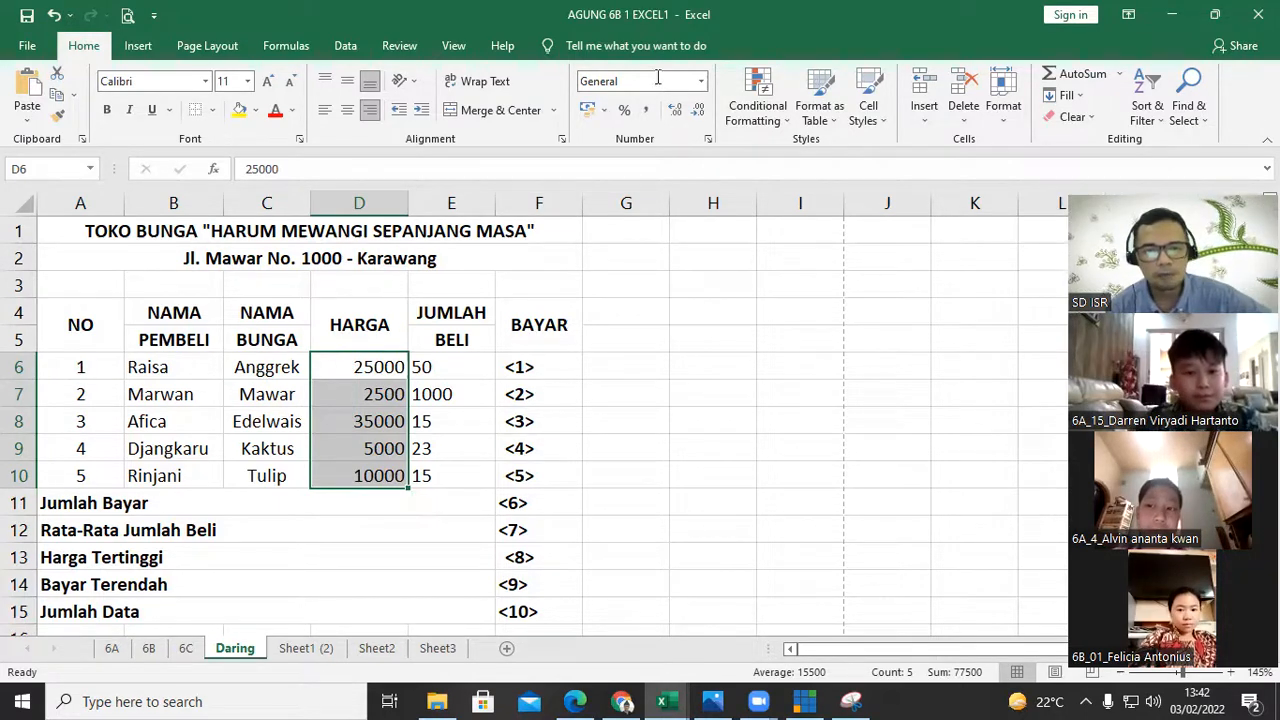
pyautogui.click(702, 82)
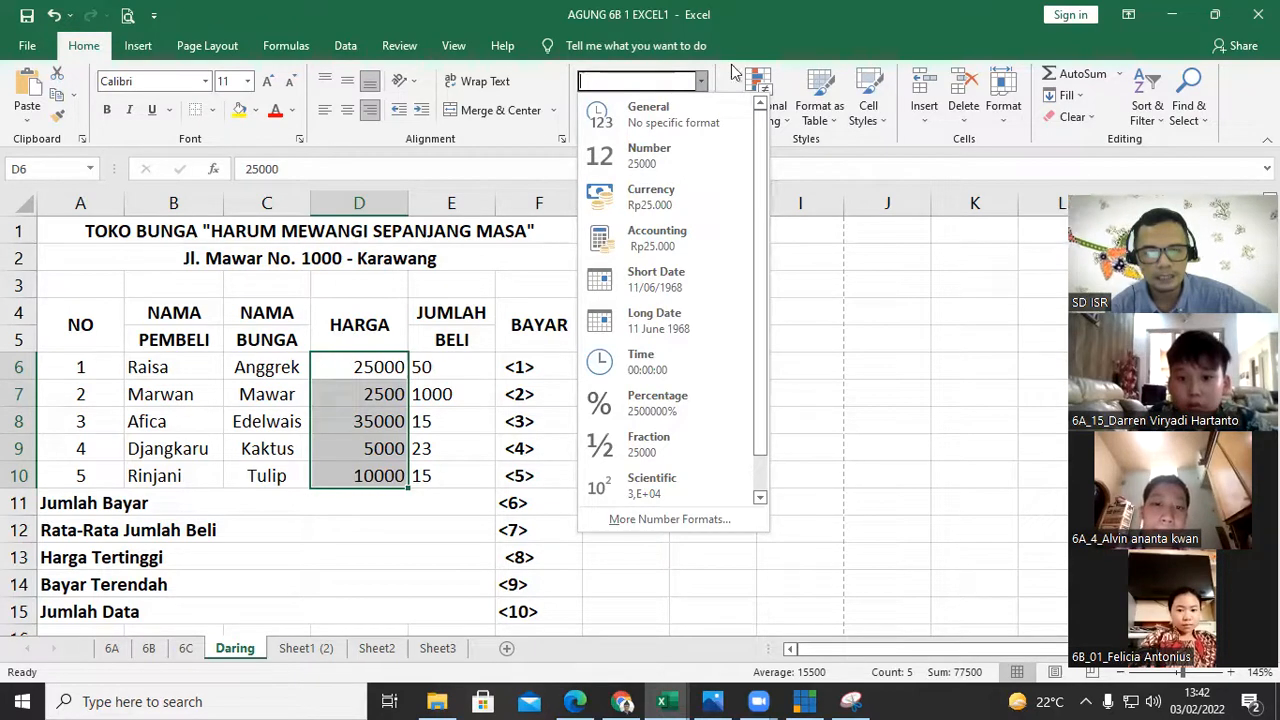
pyautogui.click(579, 118)
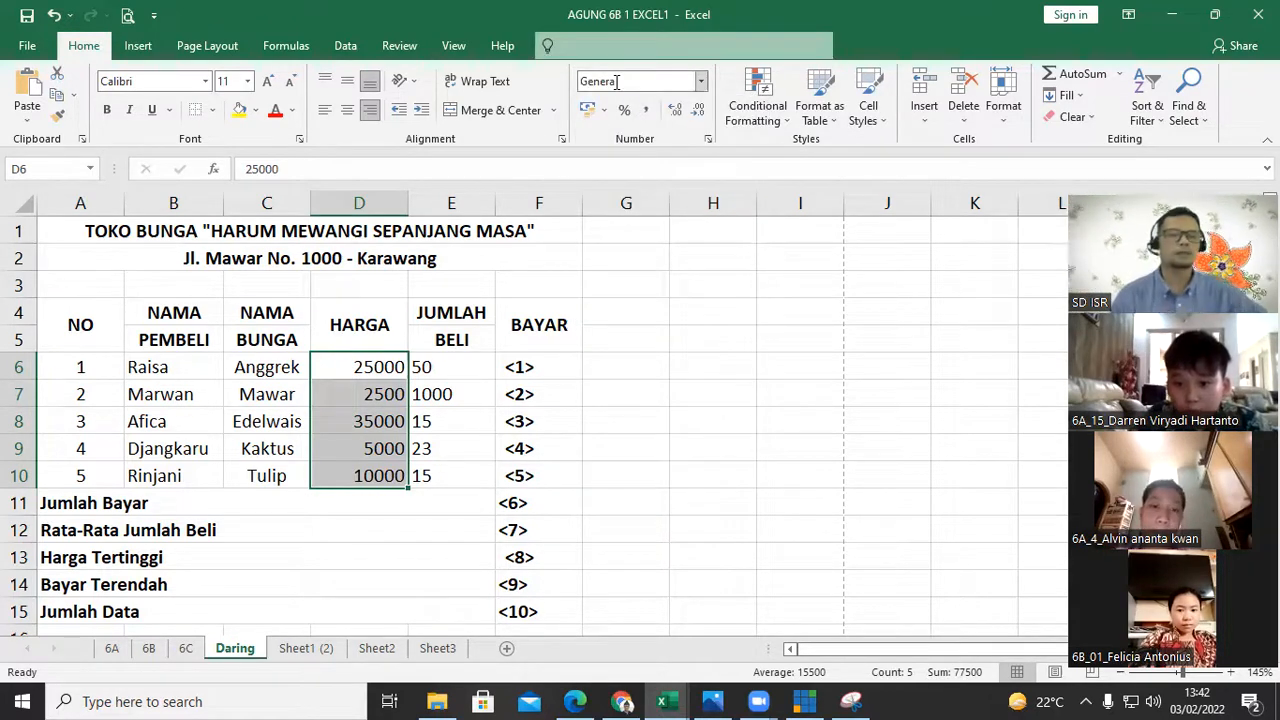
# - Center the JUMLAH BELI quantities in E6:E10 on the Daring sheet, checking the alignment against Sheet1 (2)
pyautogui.click(300, 648)
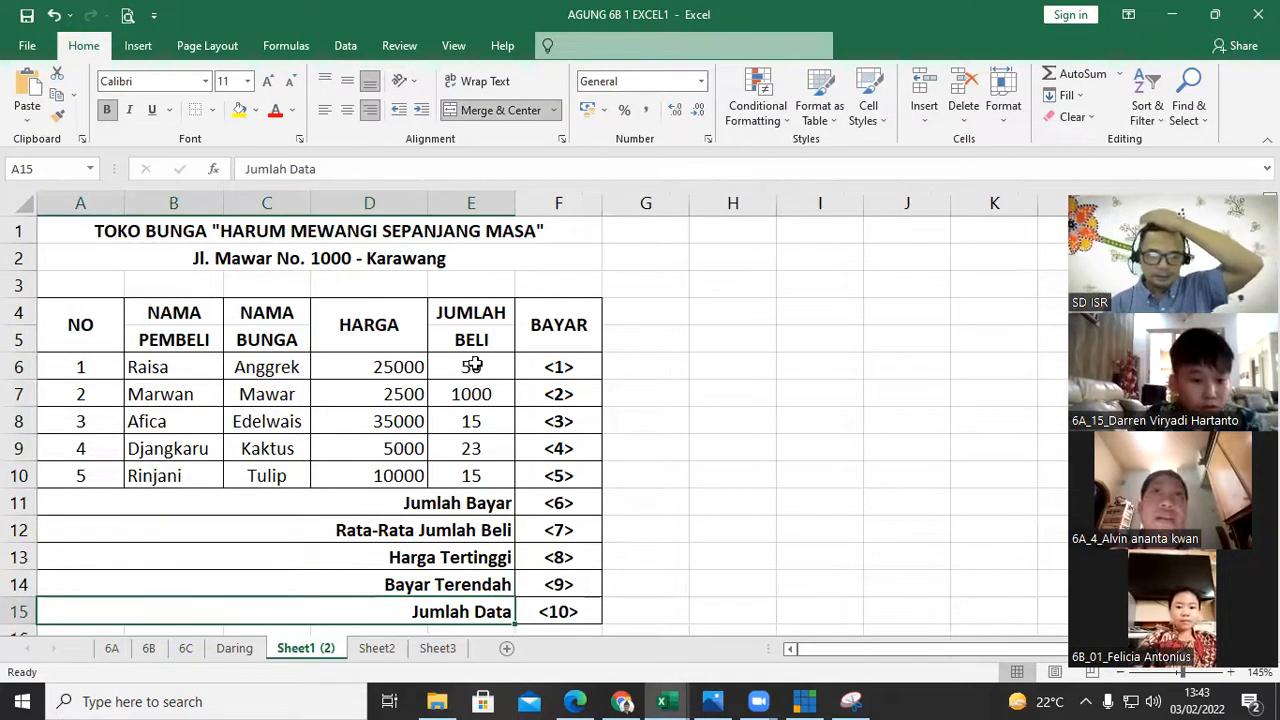
pyautogui.click(264, 648)
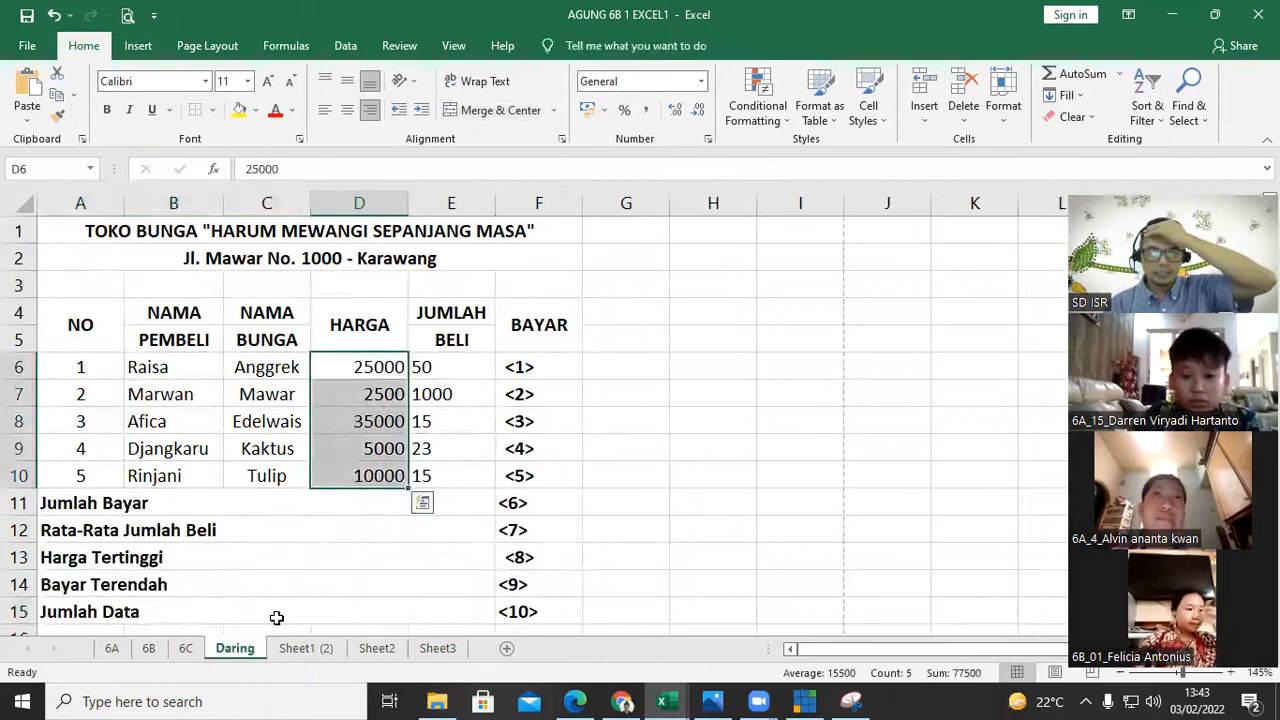
pyautogui.moveTo(451, 368); pyautogui.dragTo(446, 470)
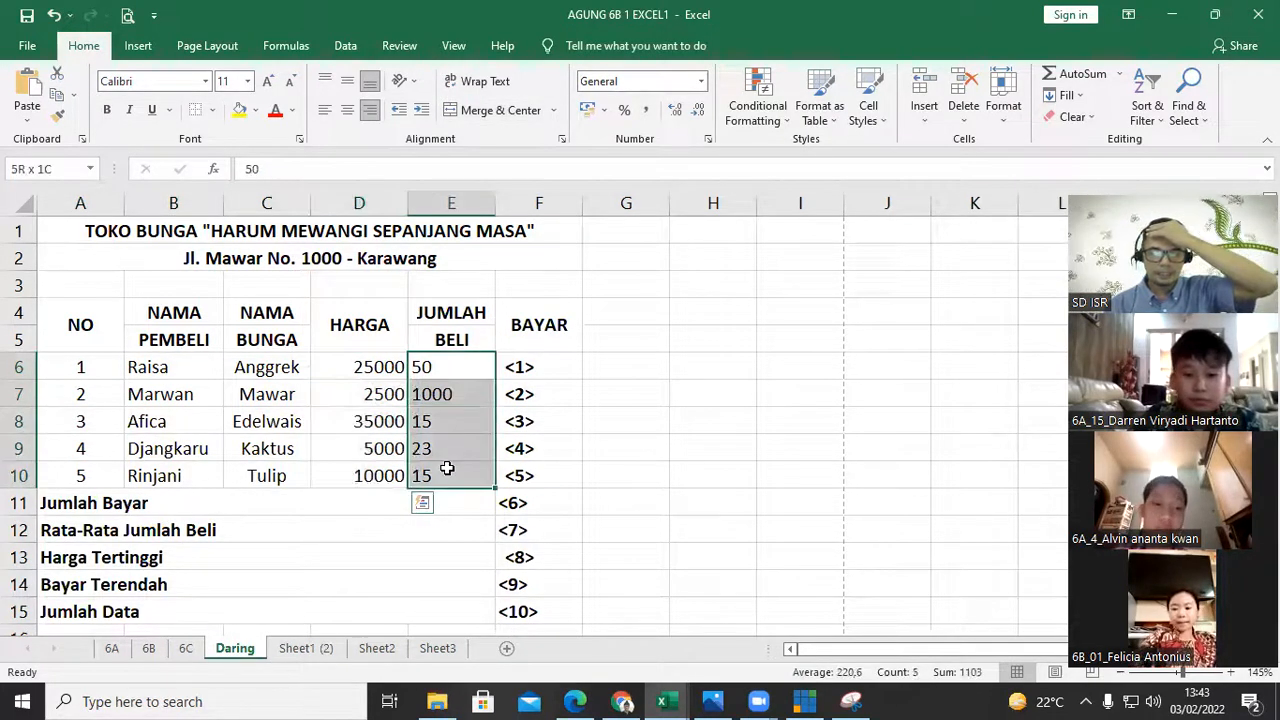
pyautogui.click(347, 110)
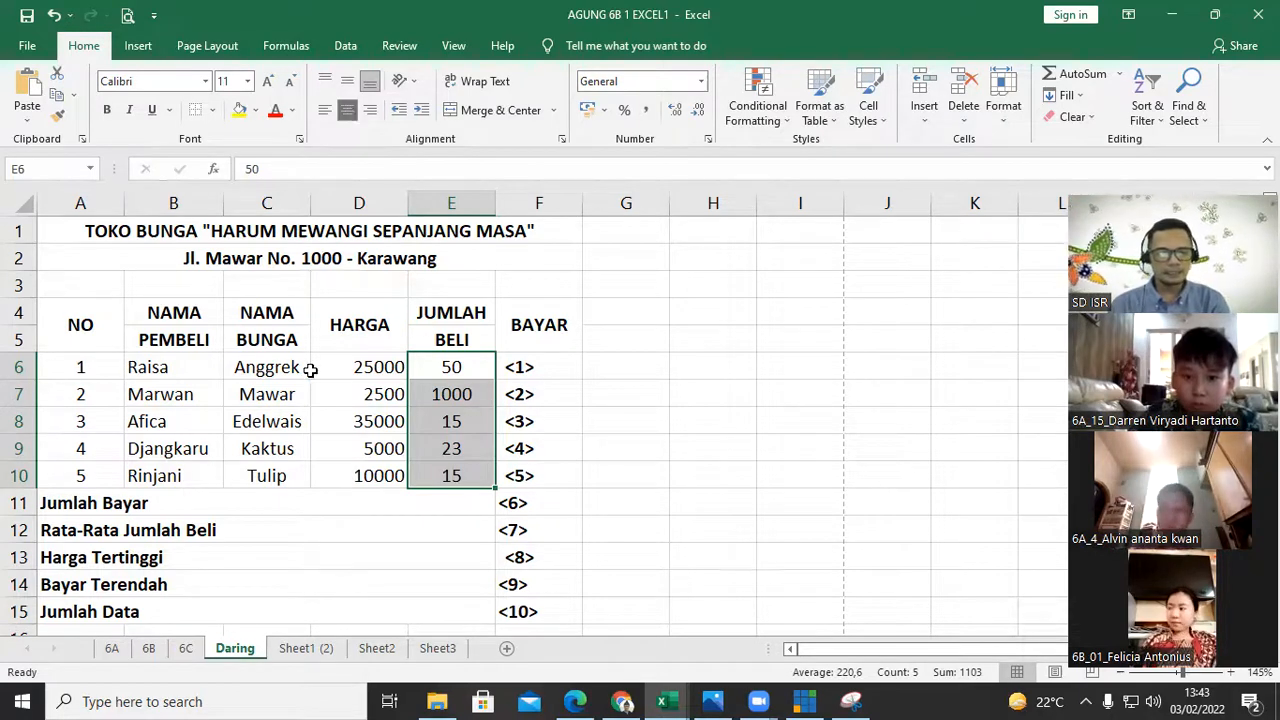
# - Center the BAYAR placeholders <1> to <10> in F6:F15 horizontally
pyautogui.scroll(-2, 303, 378)
pyautogui.scroll(1, 400, 314)
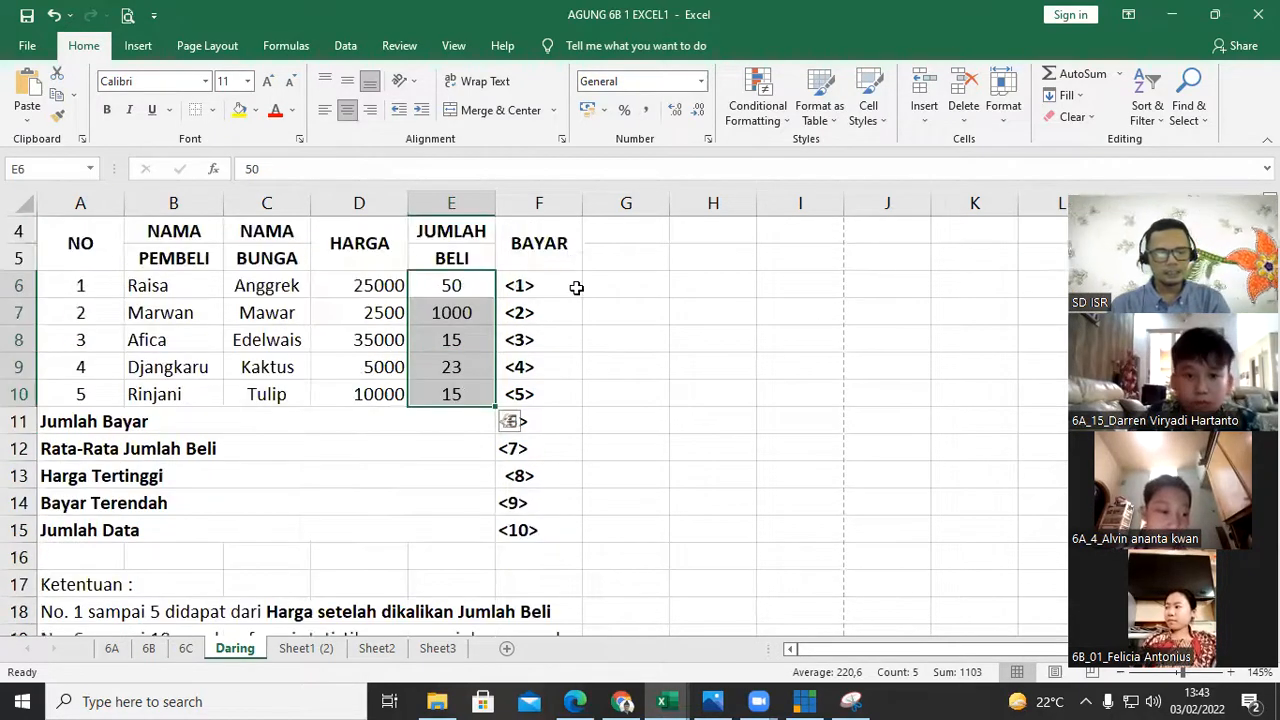
pyautogui.click(546, 285)
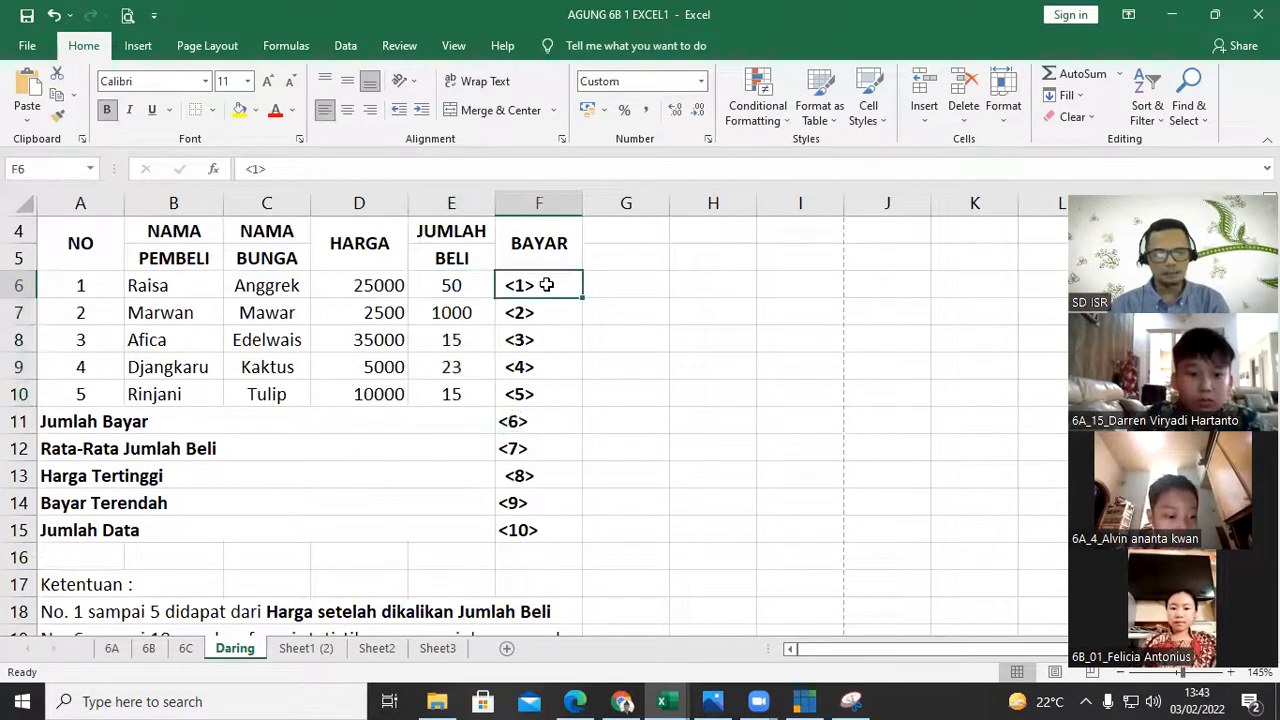
pyautogui.keyDown('shift'); pyautogui.click(551, 533); pyautogui.keyUp('shift')
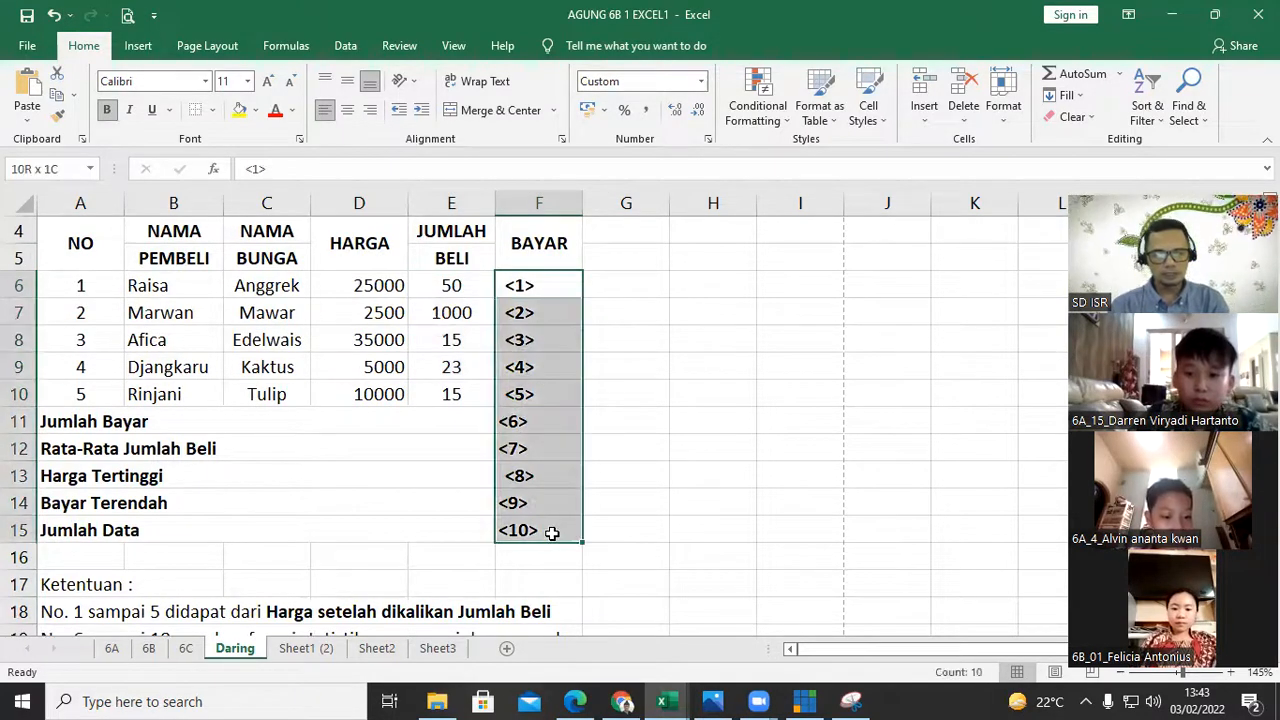
pyautogui.click(345, 112)
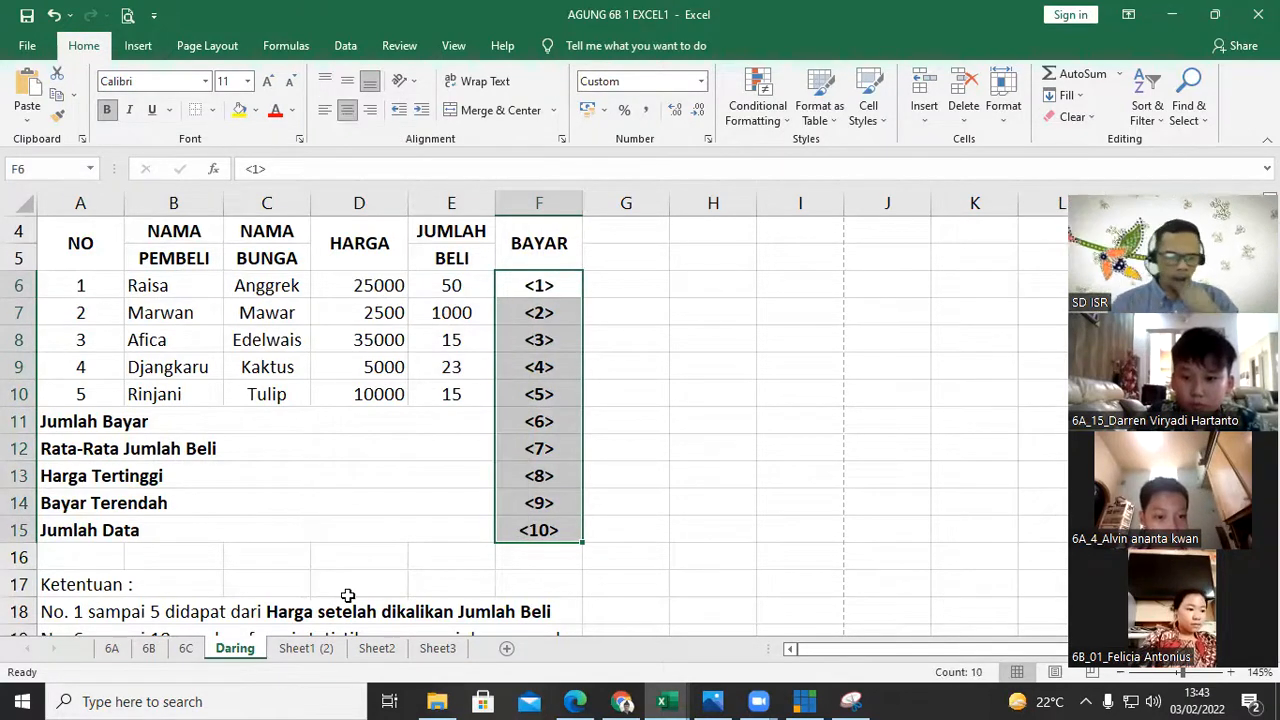
# - Examine the merging and alignment of the summary labels in rows 11 to 15 on Sheet1 (2) and compare them with the Daring sheet
pyautogui.click(297, 649)
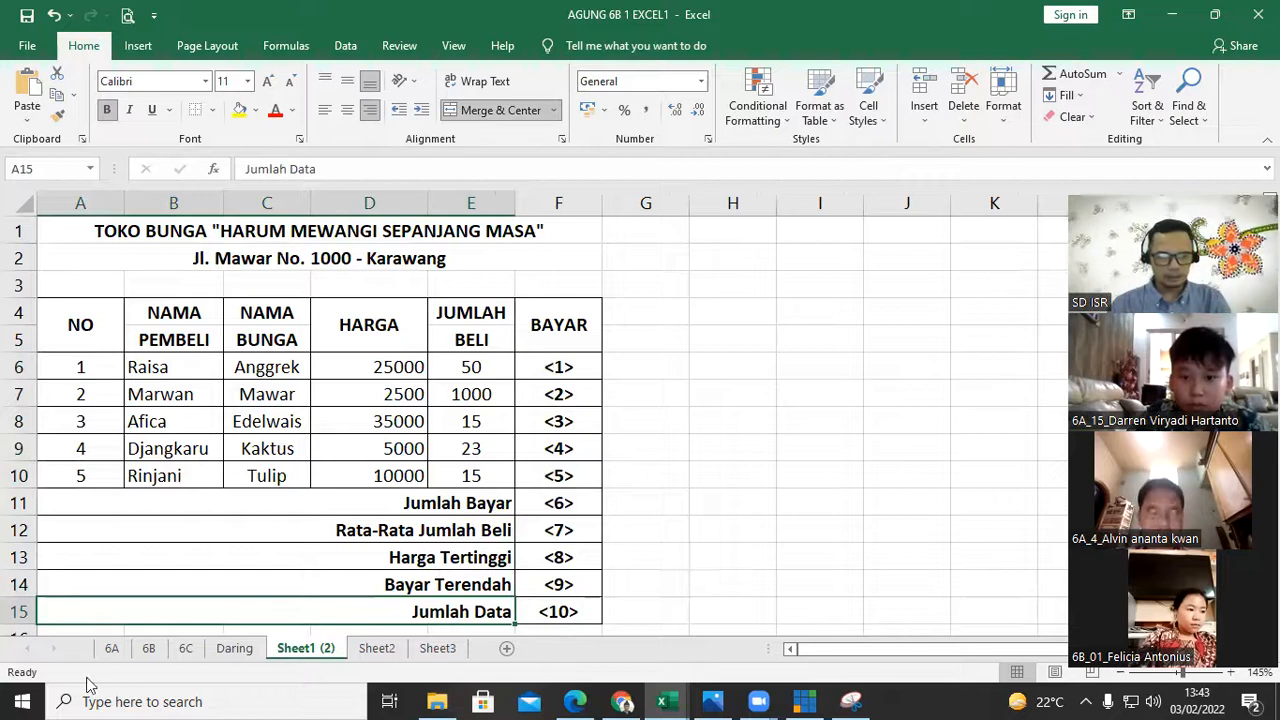
pyautogui.click(118, 500)
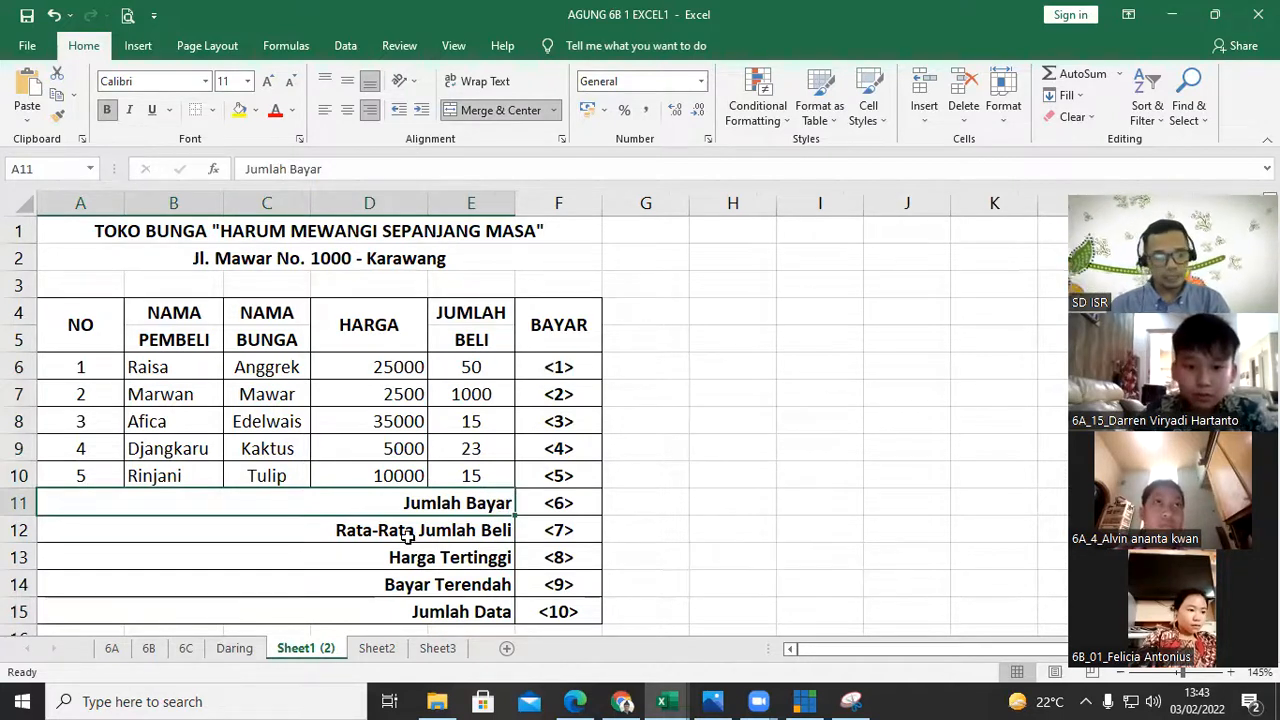
pyautogui.click(468, 528)
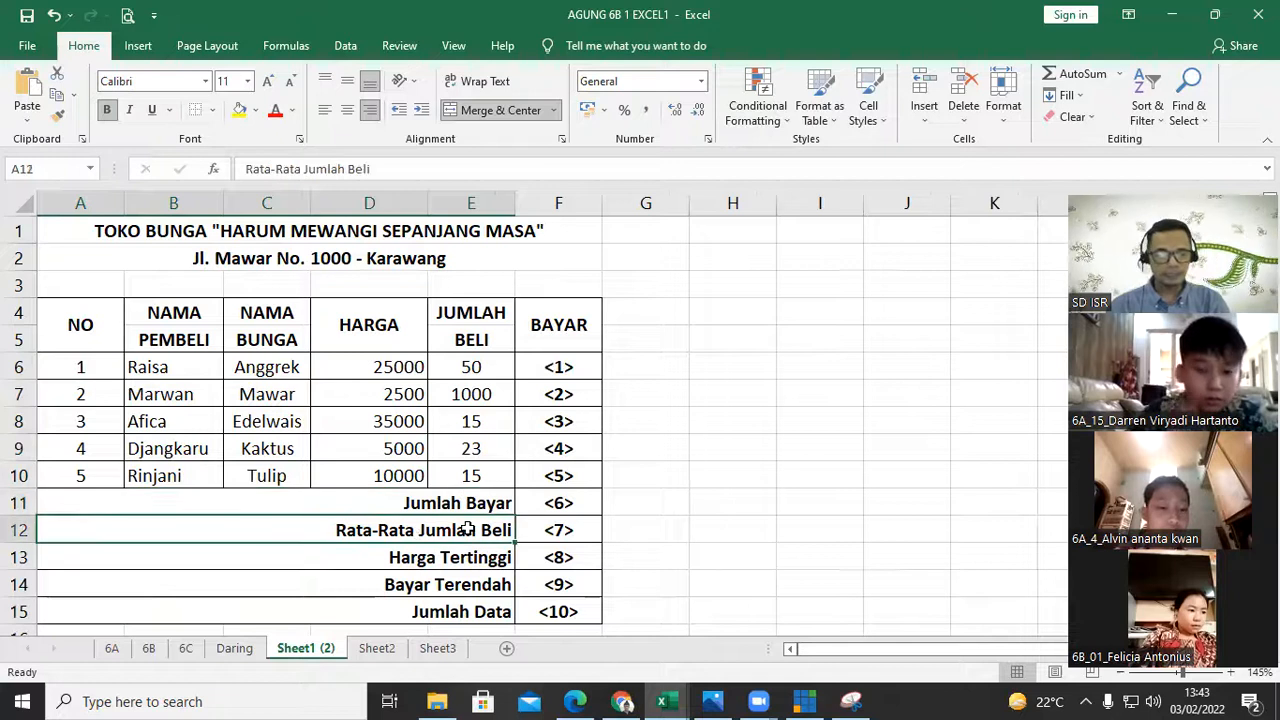
pyautogui.click(478, 562)
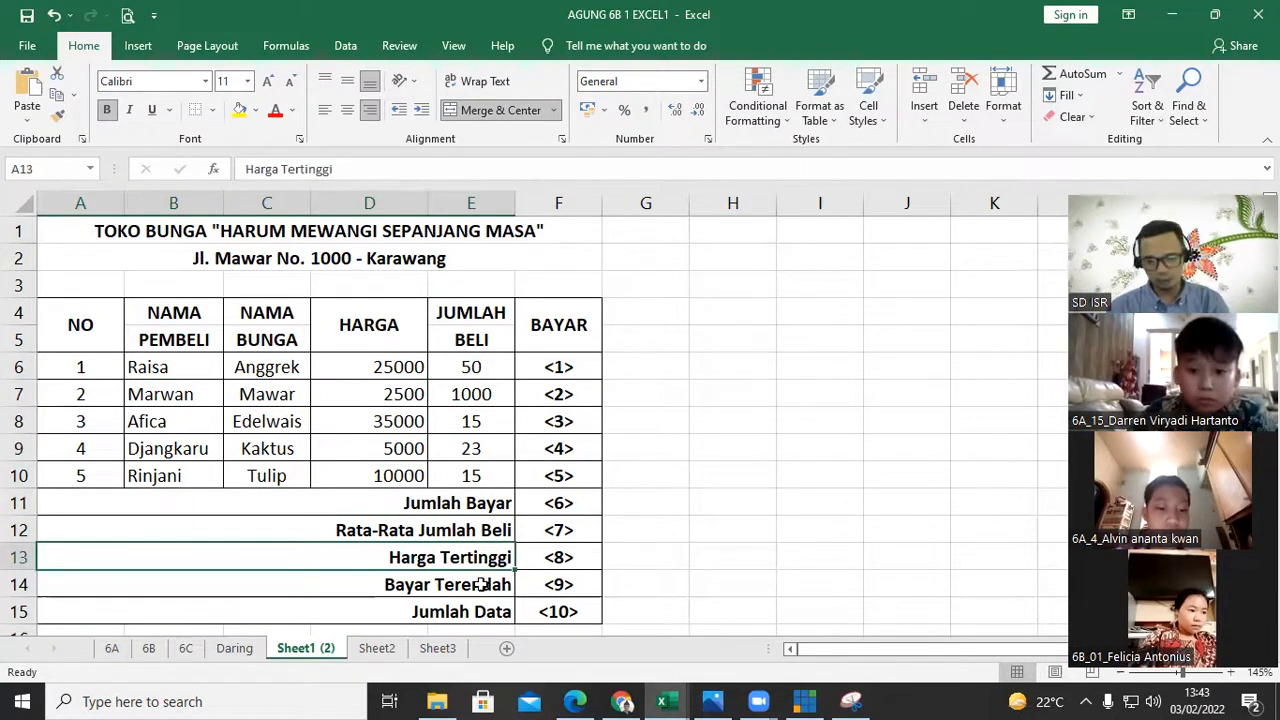
pyautogui.click(482, 585)
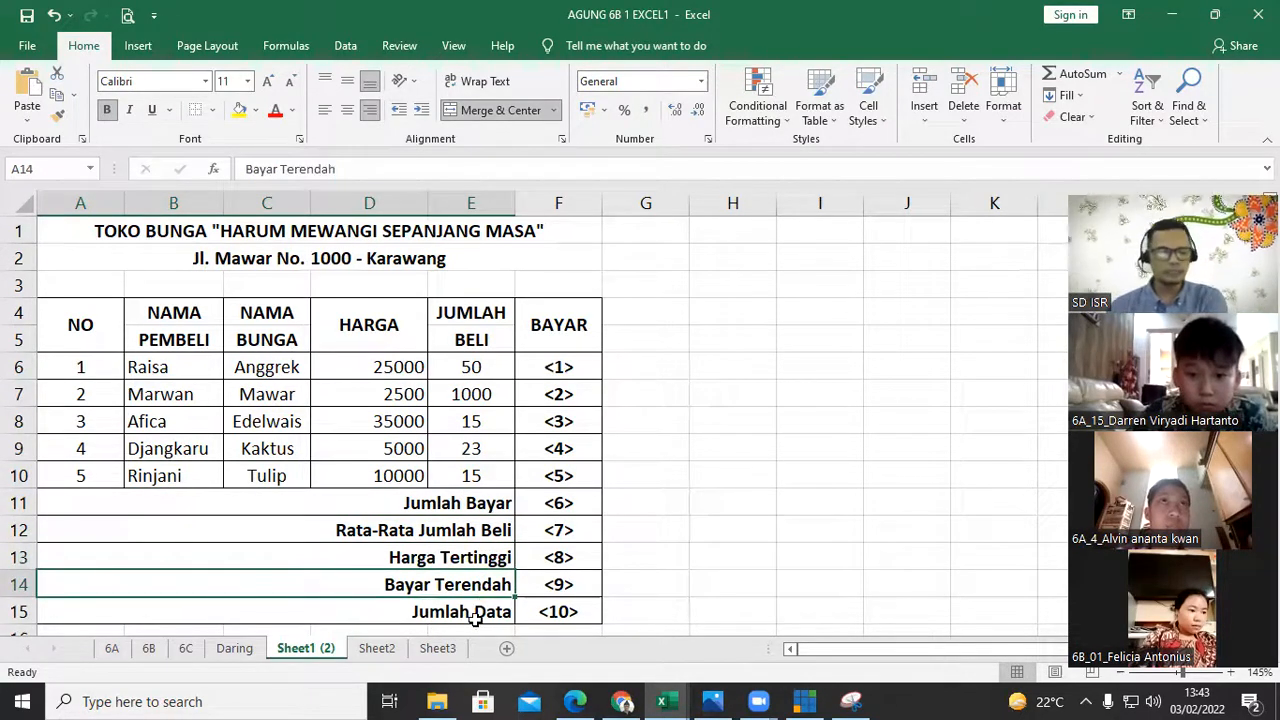
pyautogui.click(428, 618)
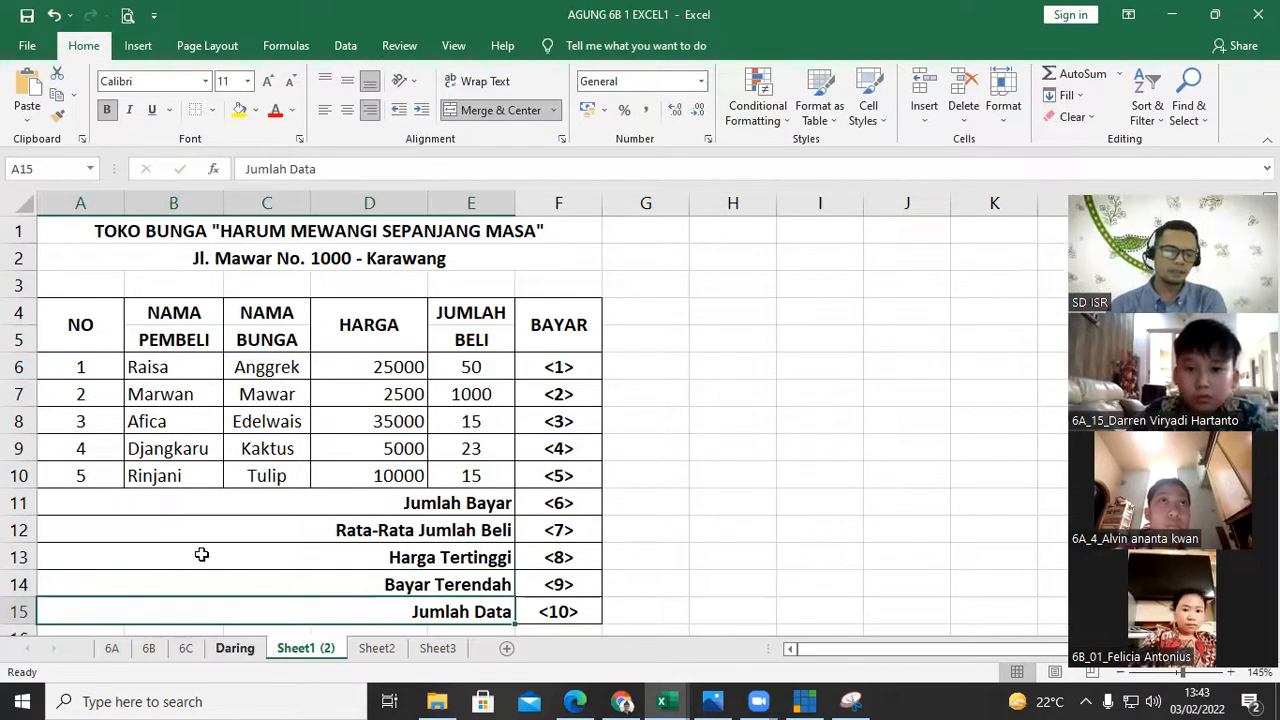
pyautogui.hotkey('ctrl', 'pageup')
pyautogui.click(57, 421)
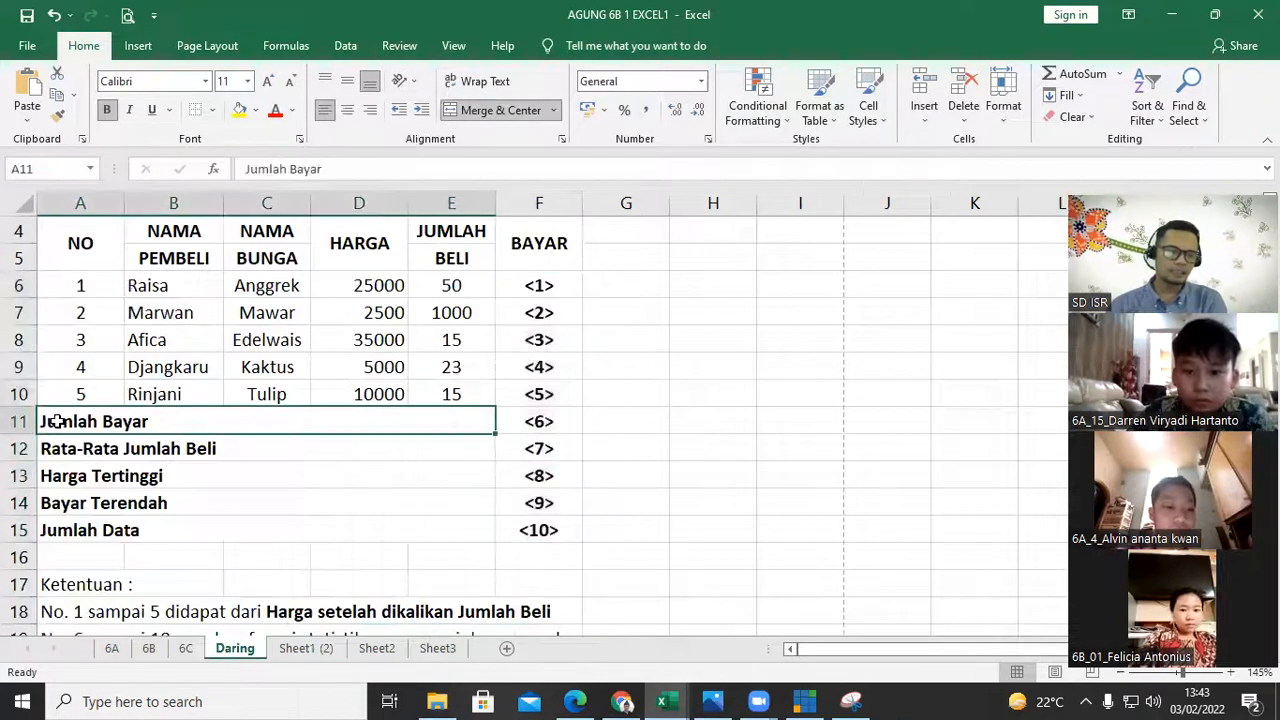
pyautogui.click(62, 441)
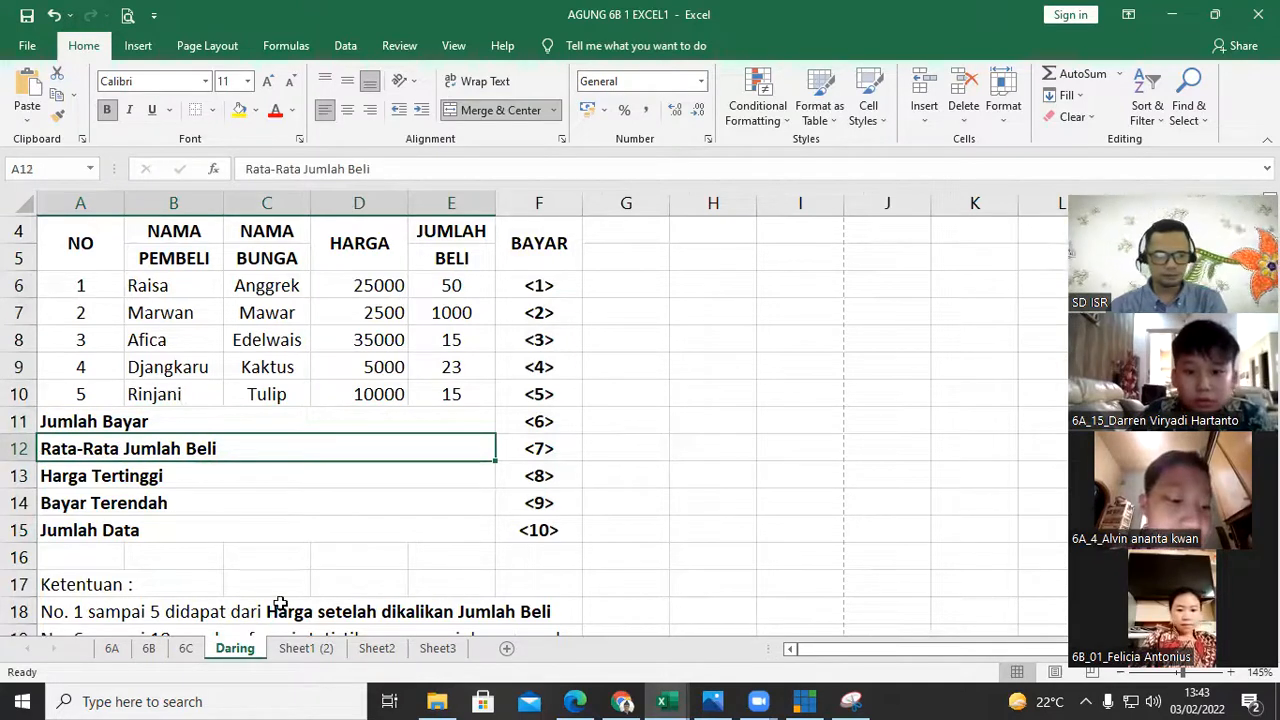
# - Unmerge the summary label cells across columns A to E in each of rows 11 to 15 on the Daring sheet
pyautogui.click(113, 424)
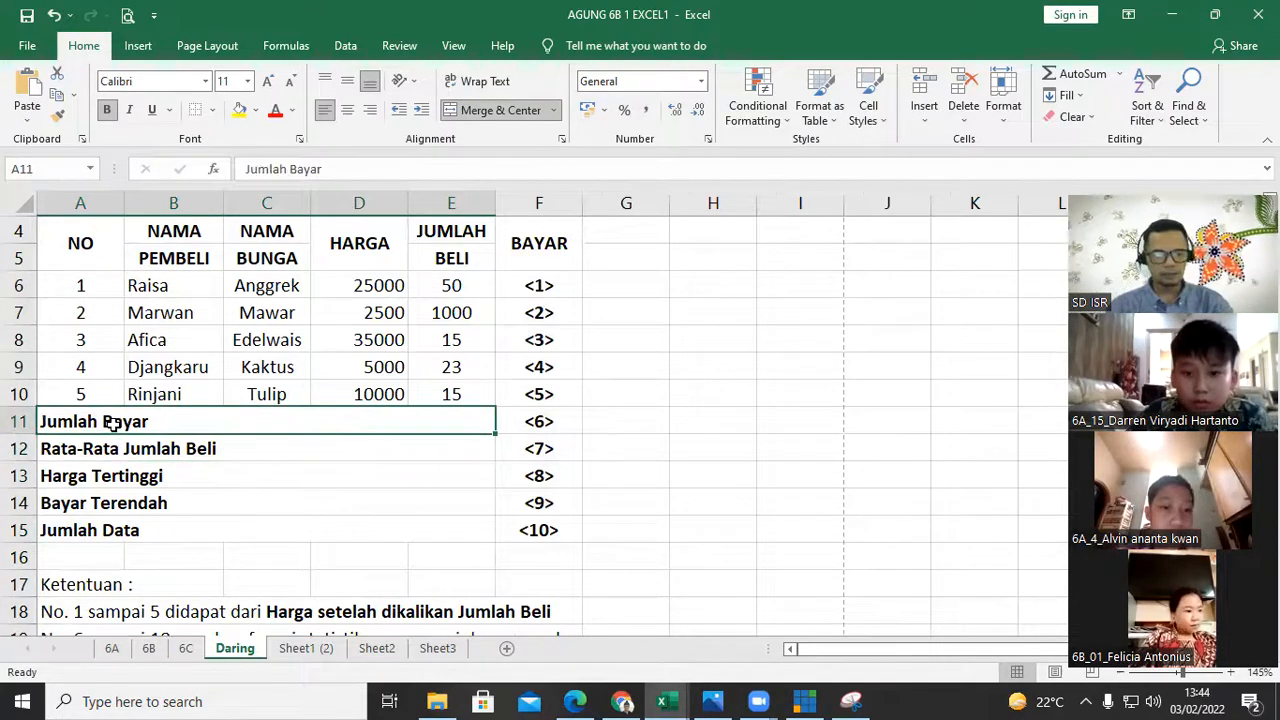
pyautogui.click(461, 122)
pyautogui.press('Down')
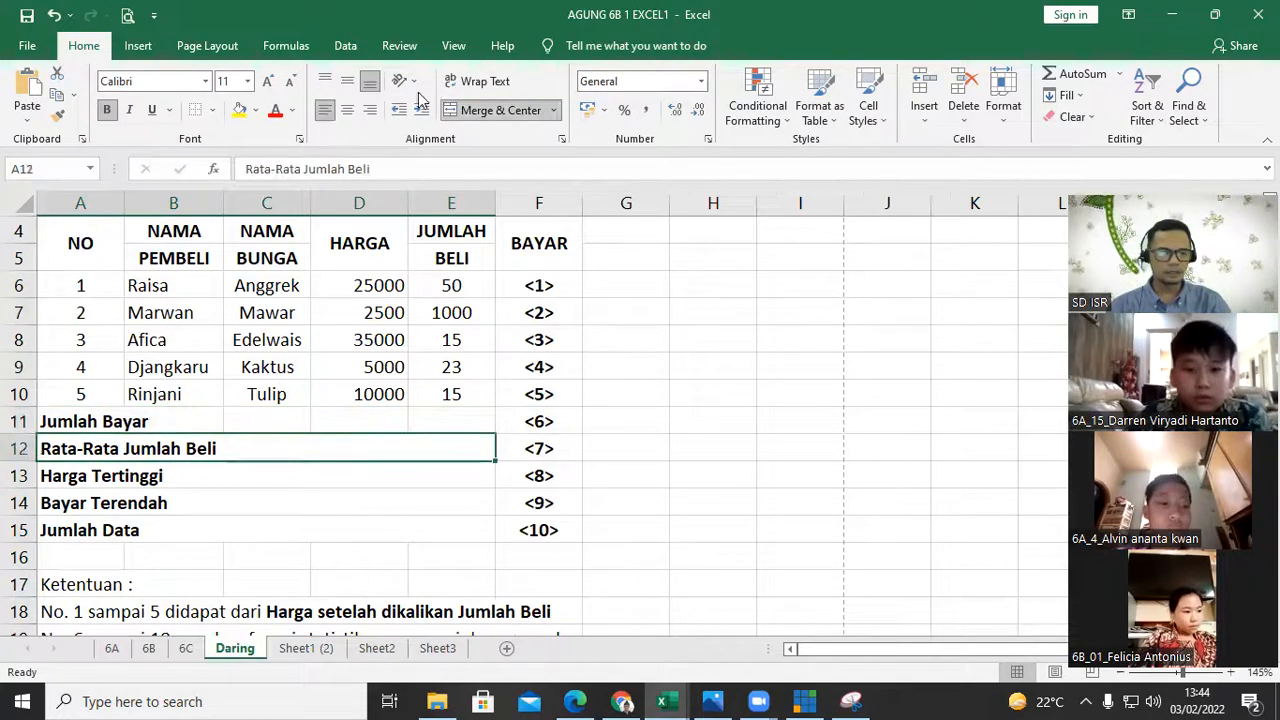
pyautogui.press('F4')
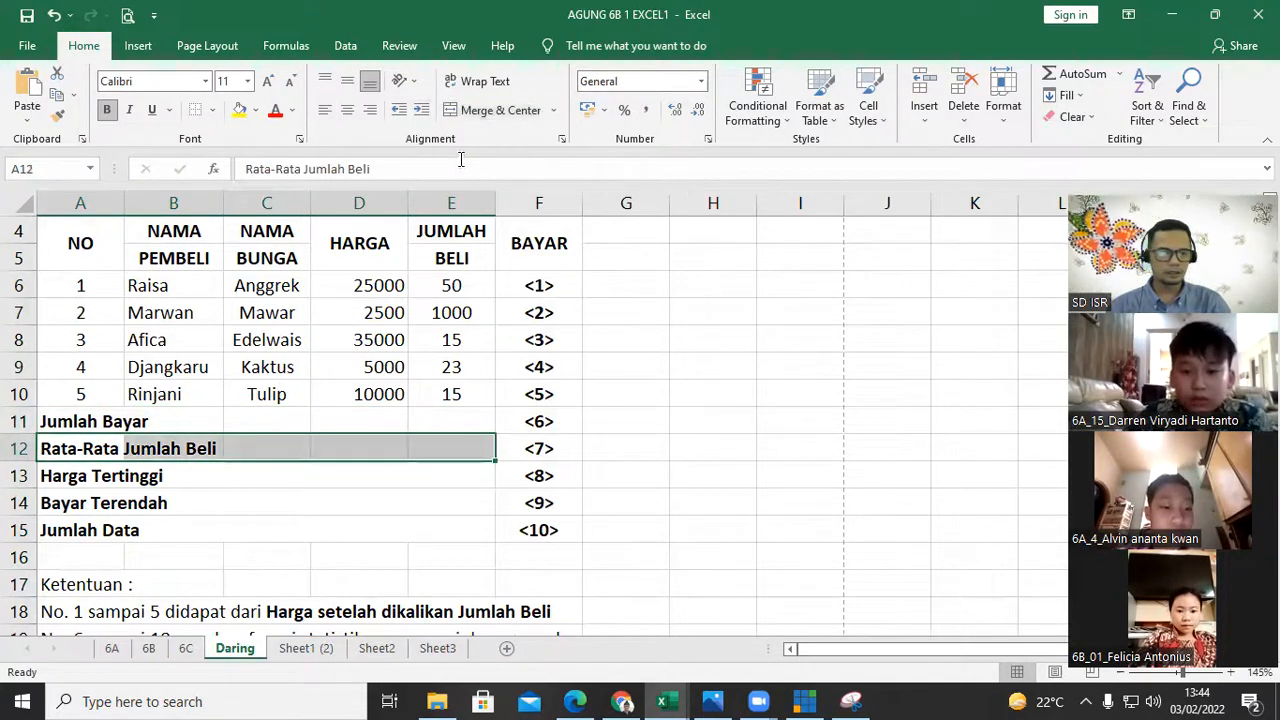
pyautogui.press('Down')
pyautogui.press('Down')
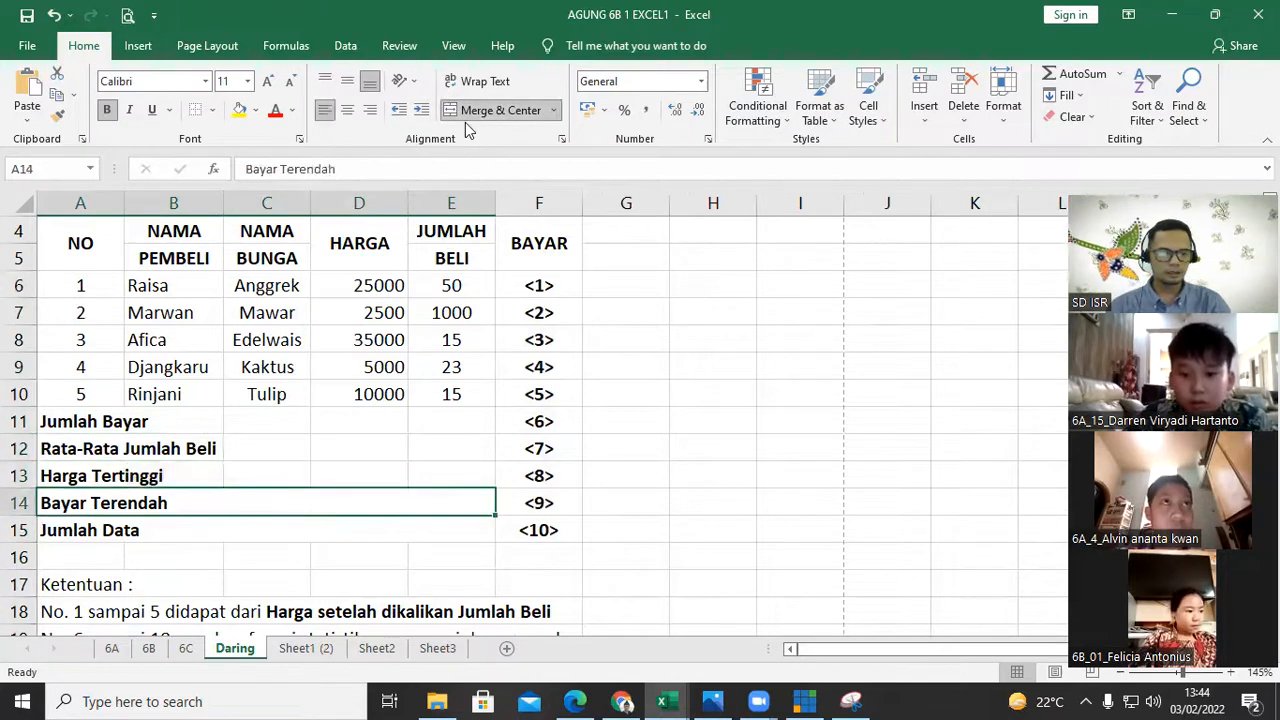
pyautogui.press('F4')
pyautogui.press('Down')
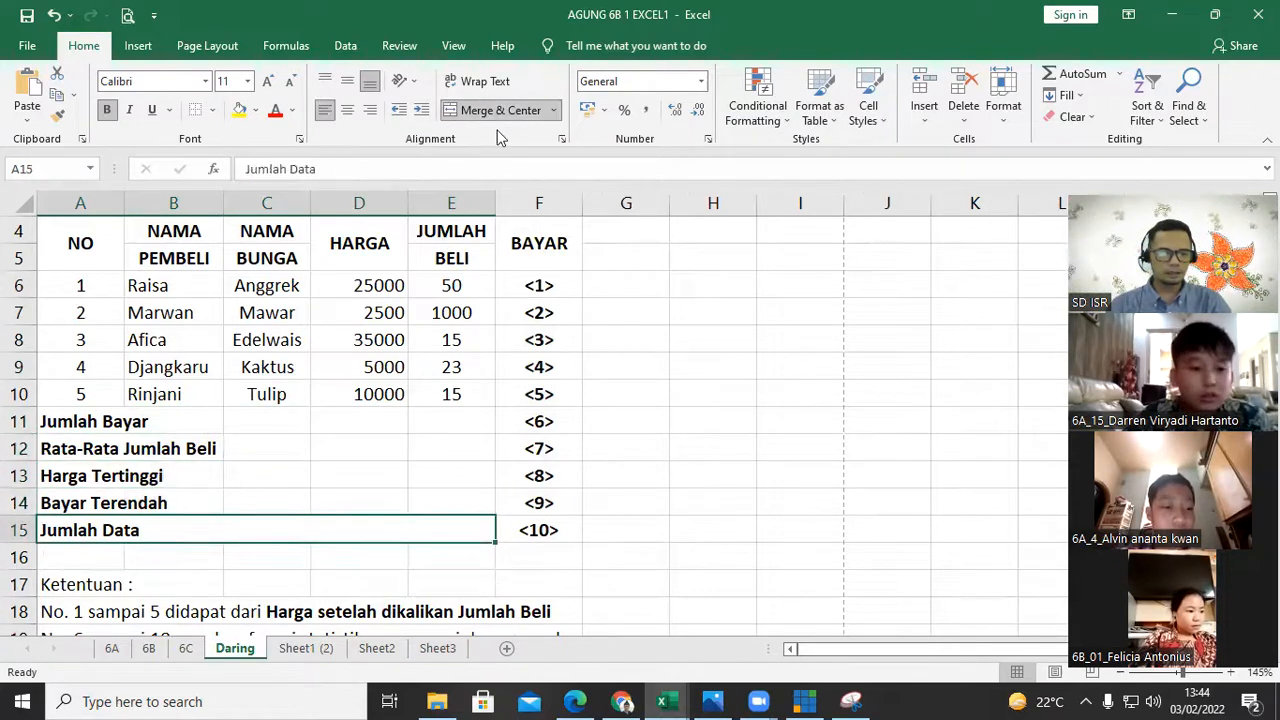
pyautogui.click(503, 111)
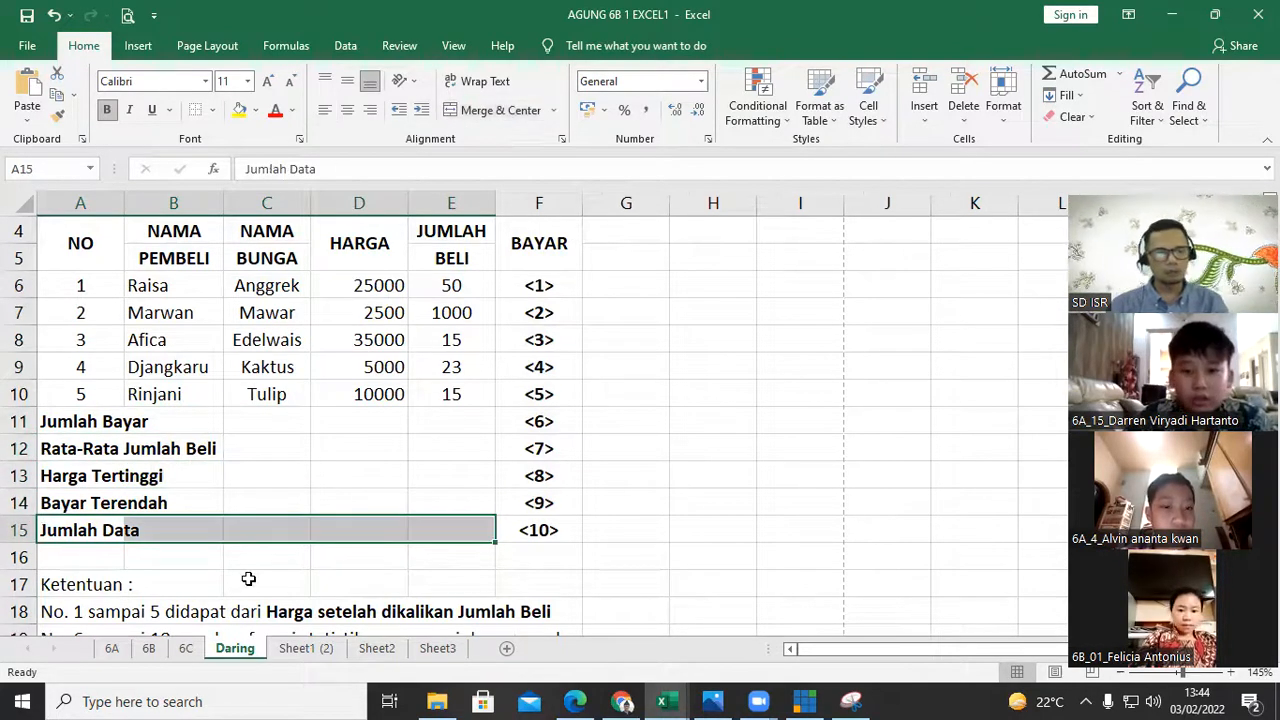
# - Merge and center the Jumlah Bayar label across A11:E11 and right-align it
pyautogui.click(79, 422)
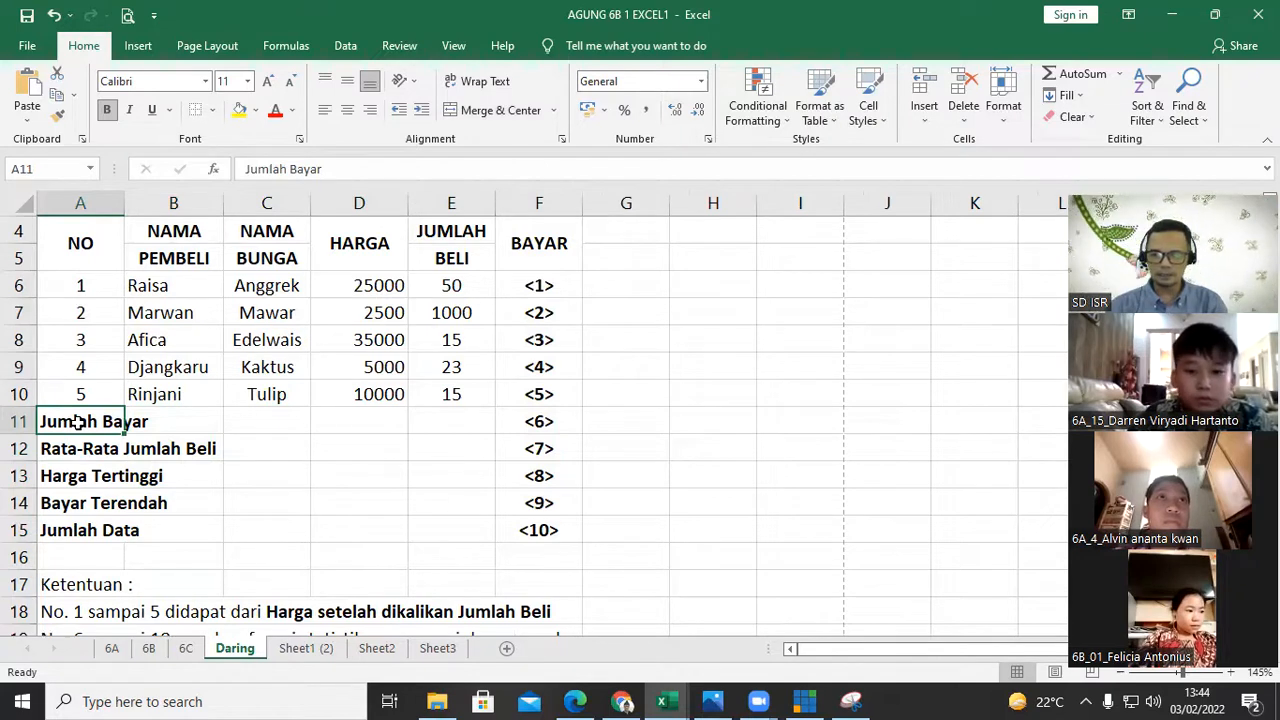
pyautogui.moveTo(79, 422); pyautogui.dragTo(415, 418)
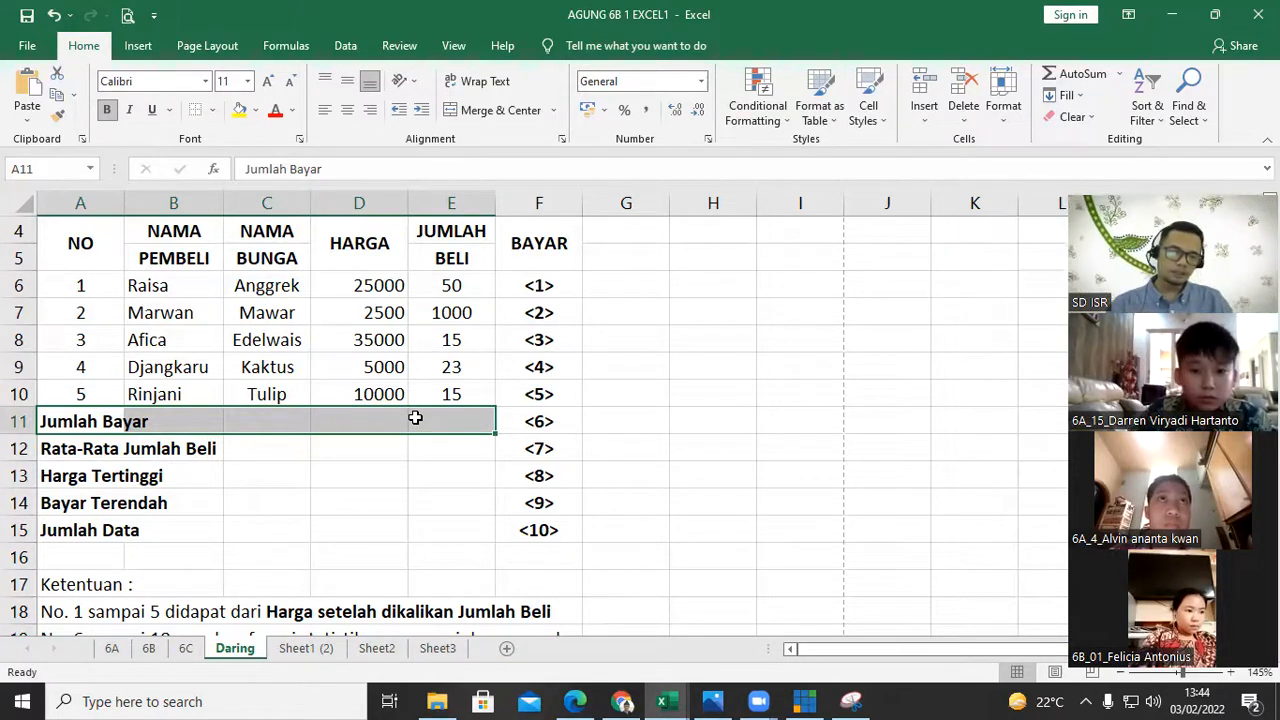
pyautogui.click(484, 110)
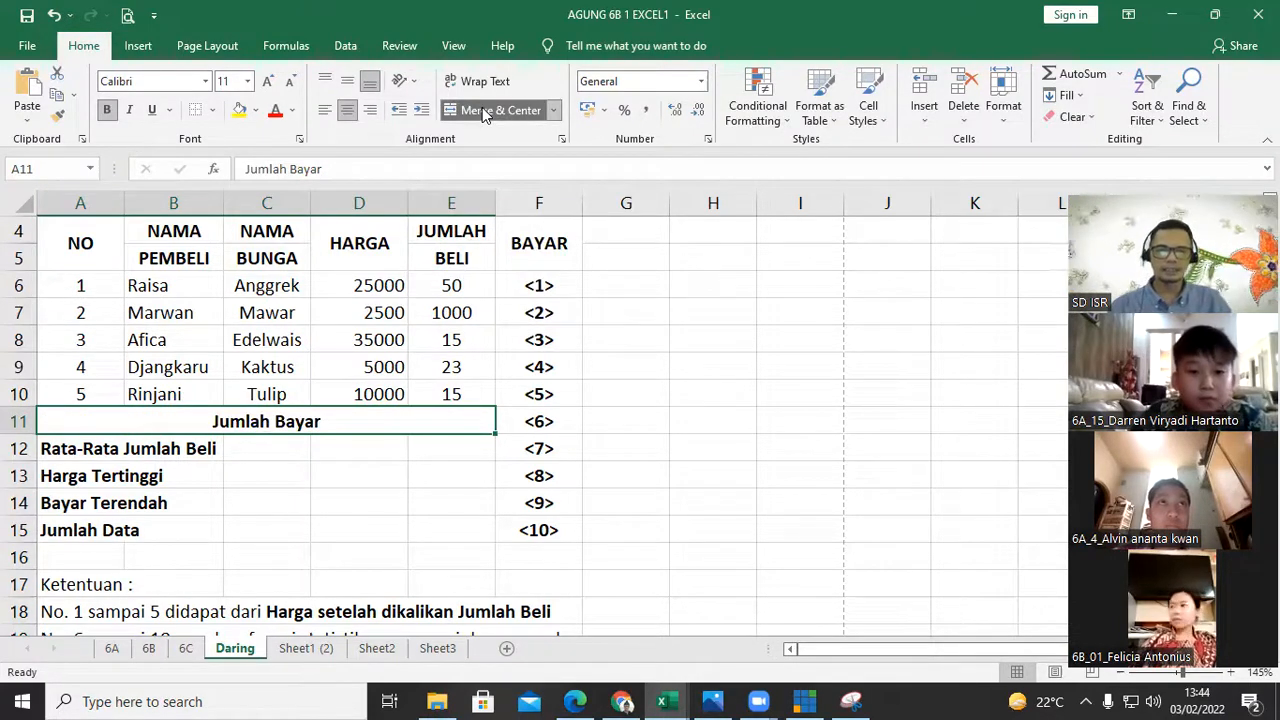
pyautogui.click(369, 110)
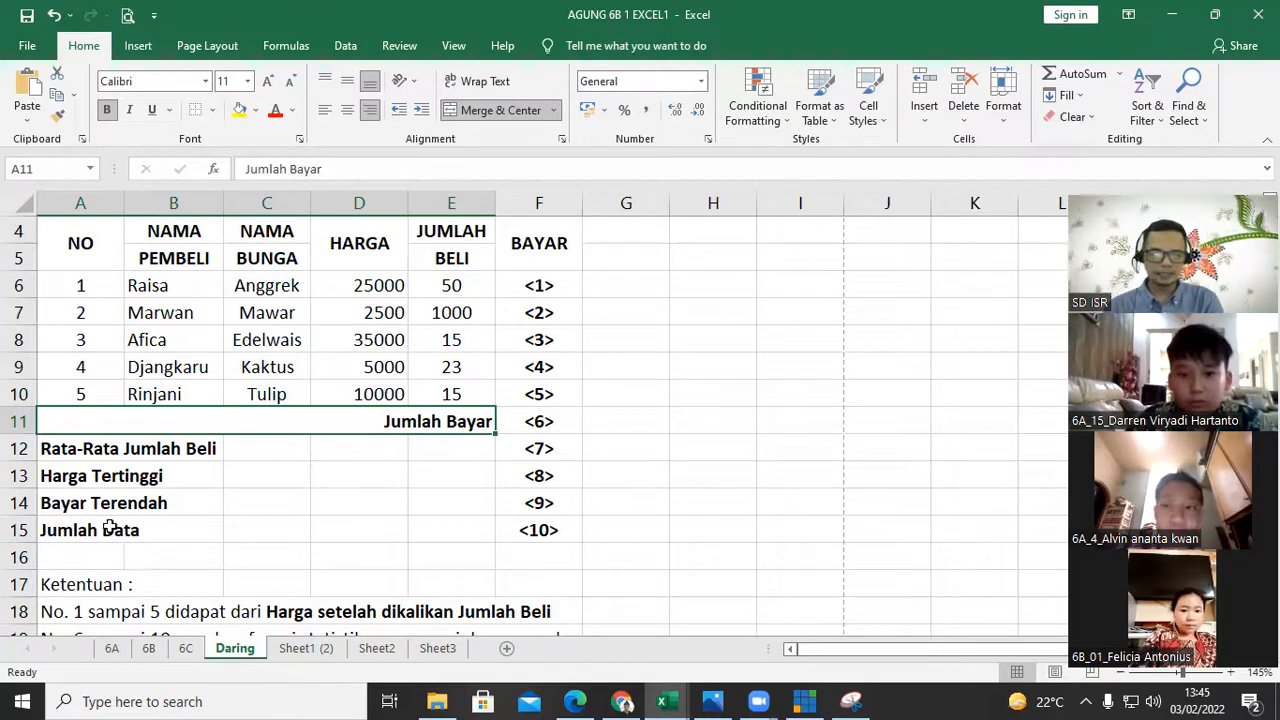
# - Merge and center the Rata-Rata Jumlah Beli label across A12:E12 and right-align it
pyautogui.click(60, 447)
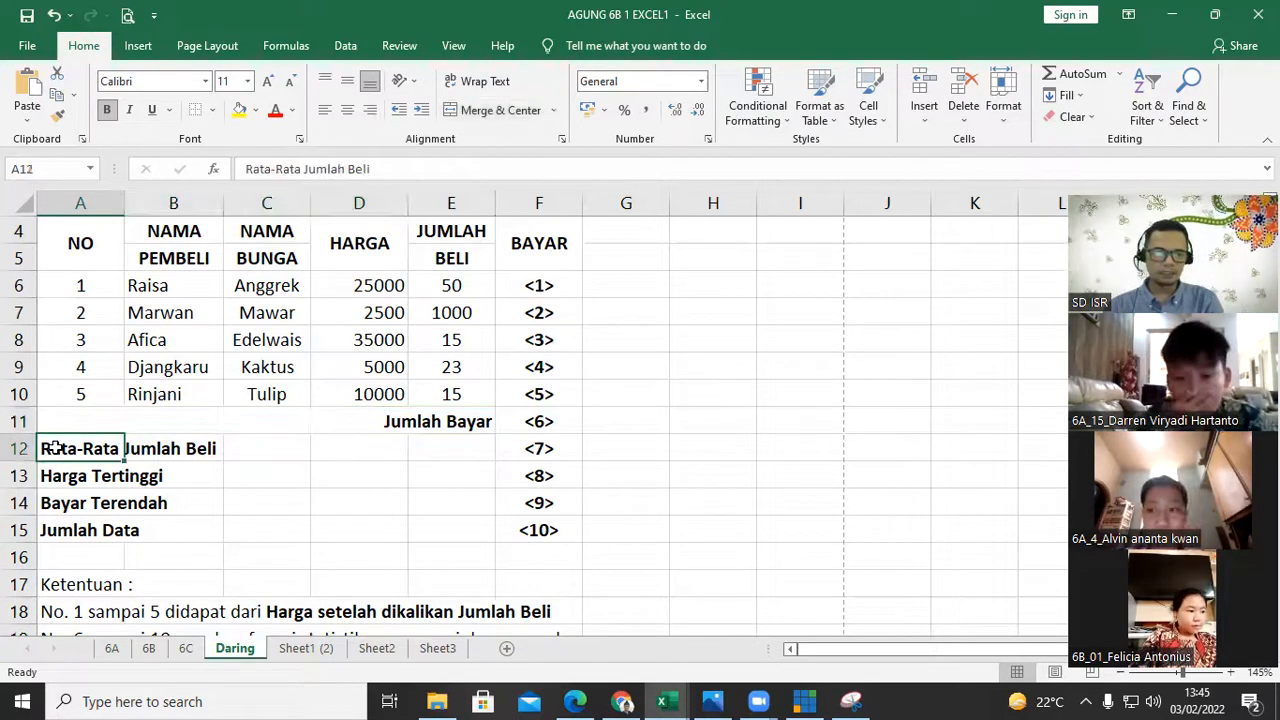
pyautogui.moveTo(93, 447); pyautogui.dragTo(436, 442)
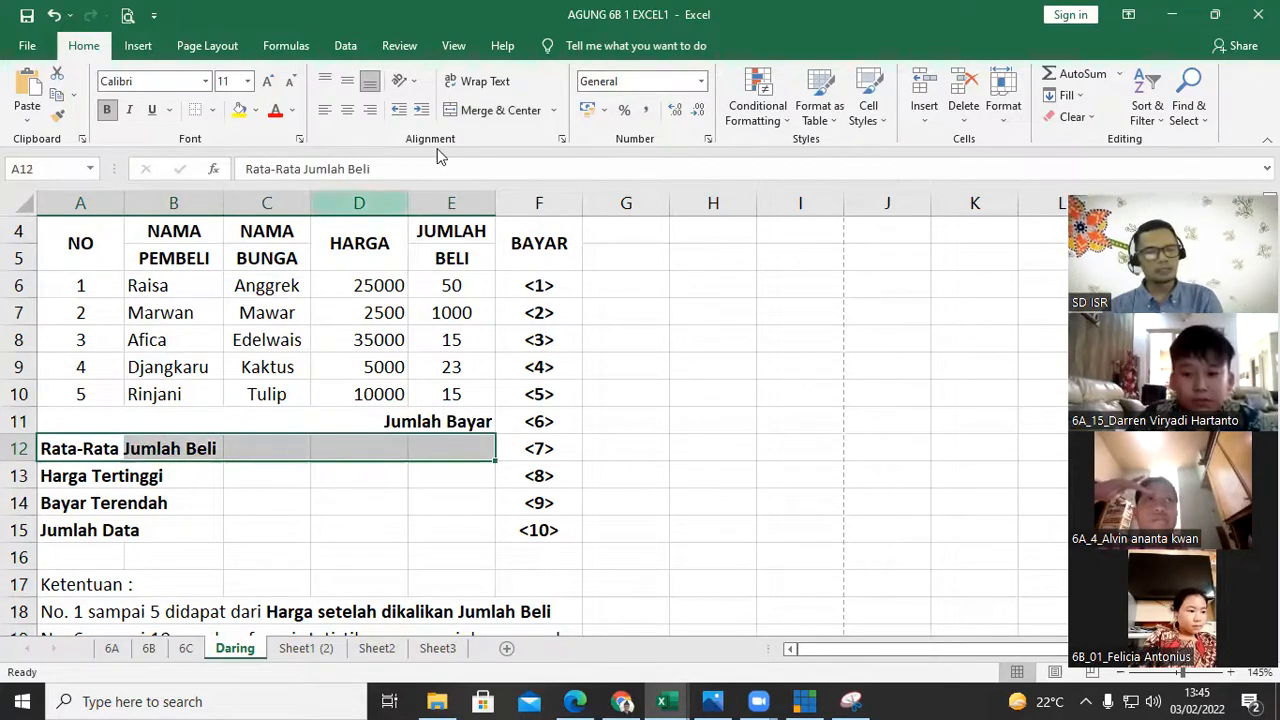
pyautogui.click(458, 114)
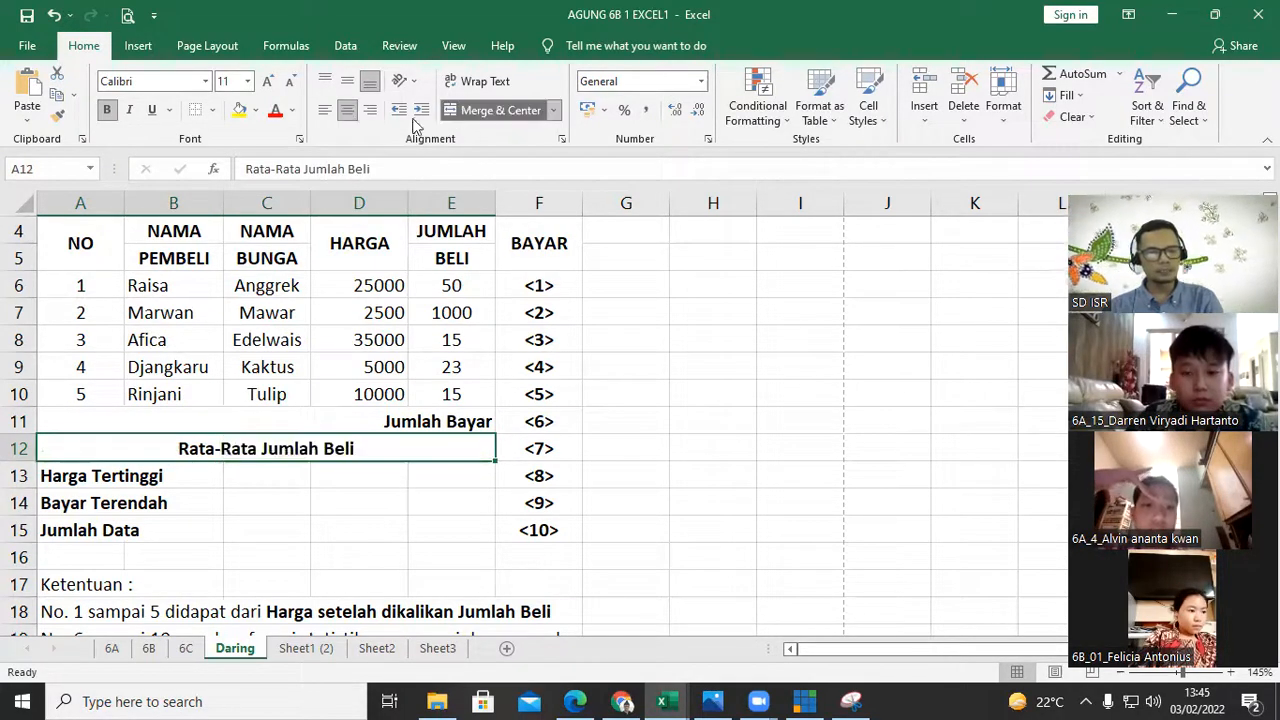
pyautogui.click(370, 110)
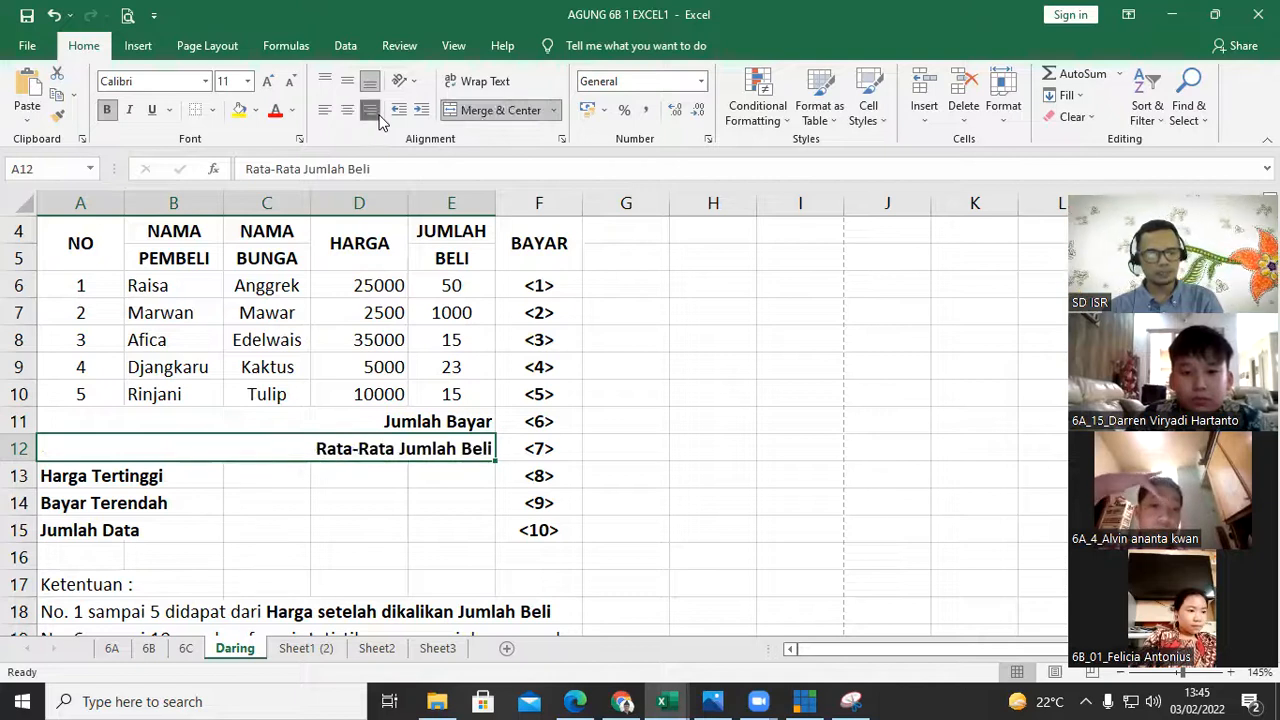
# - Merge and center the Harga Tertinggi label across A13:E13 and right-align it
pyautogui.click(55, 477)
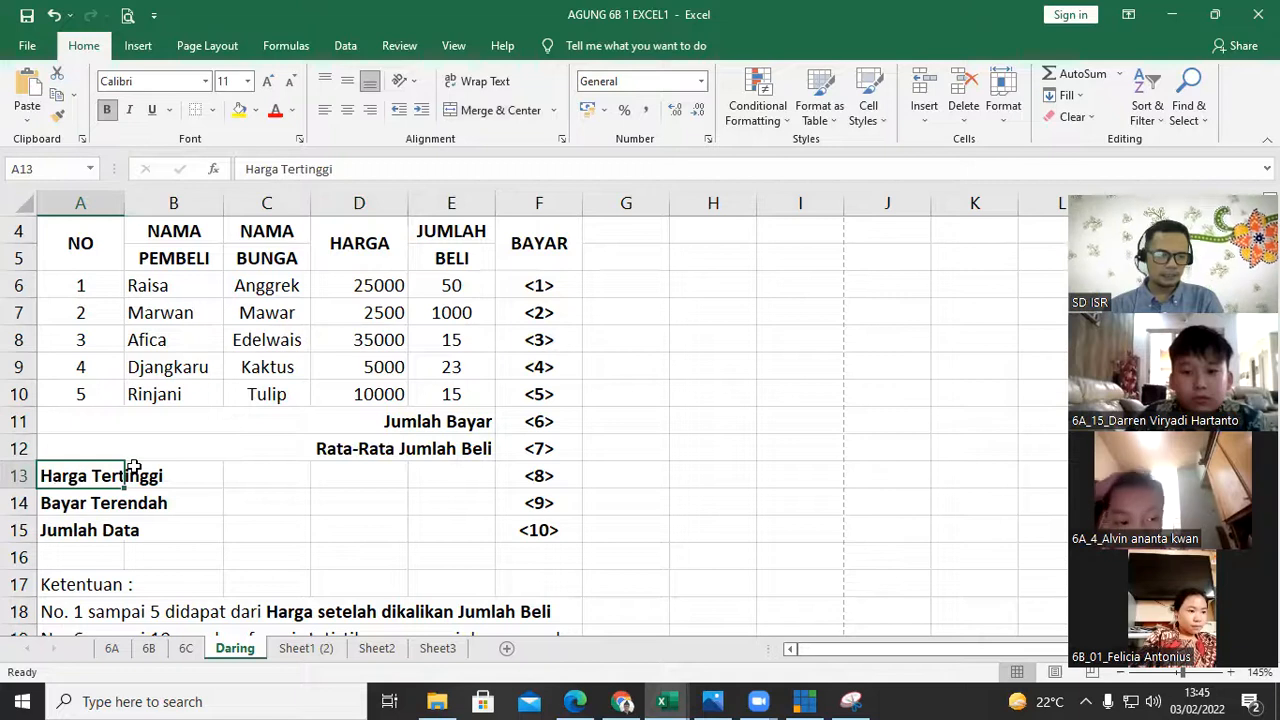
pyautogui.moveTo(263, 458); pyautogui.dragTo(393, 468)
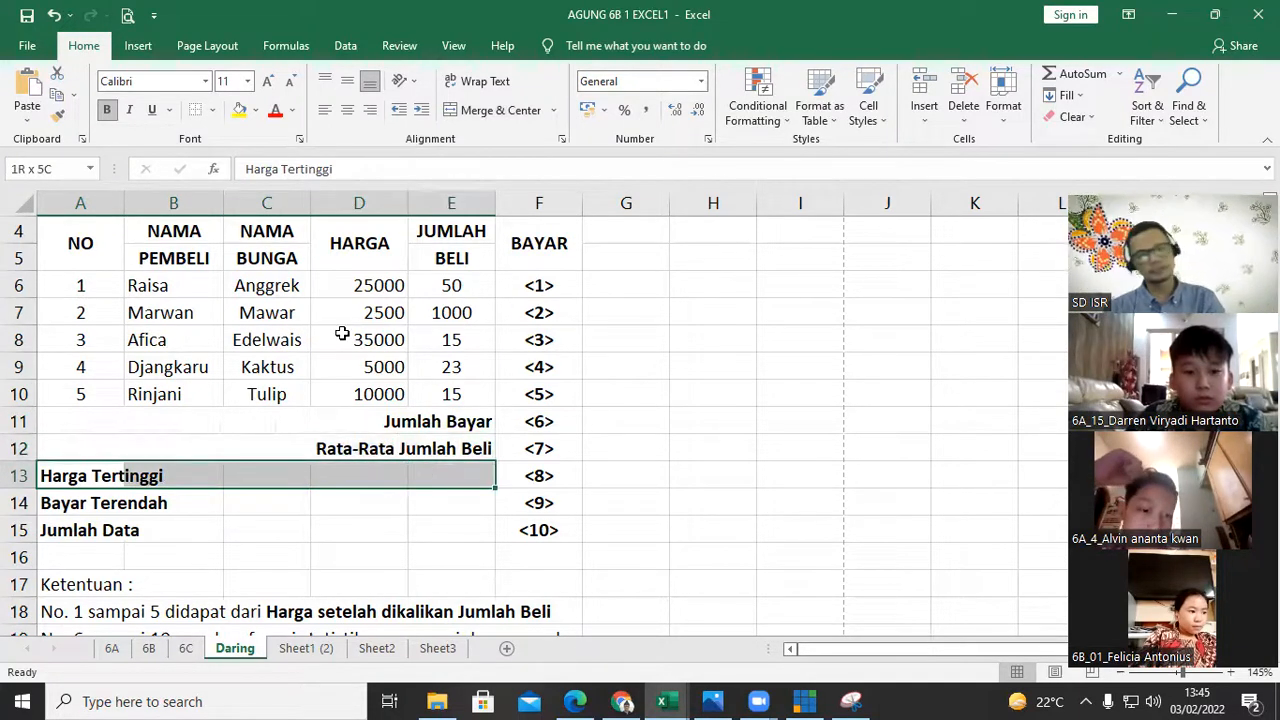
pyautogui.click(474, 116)
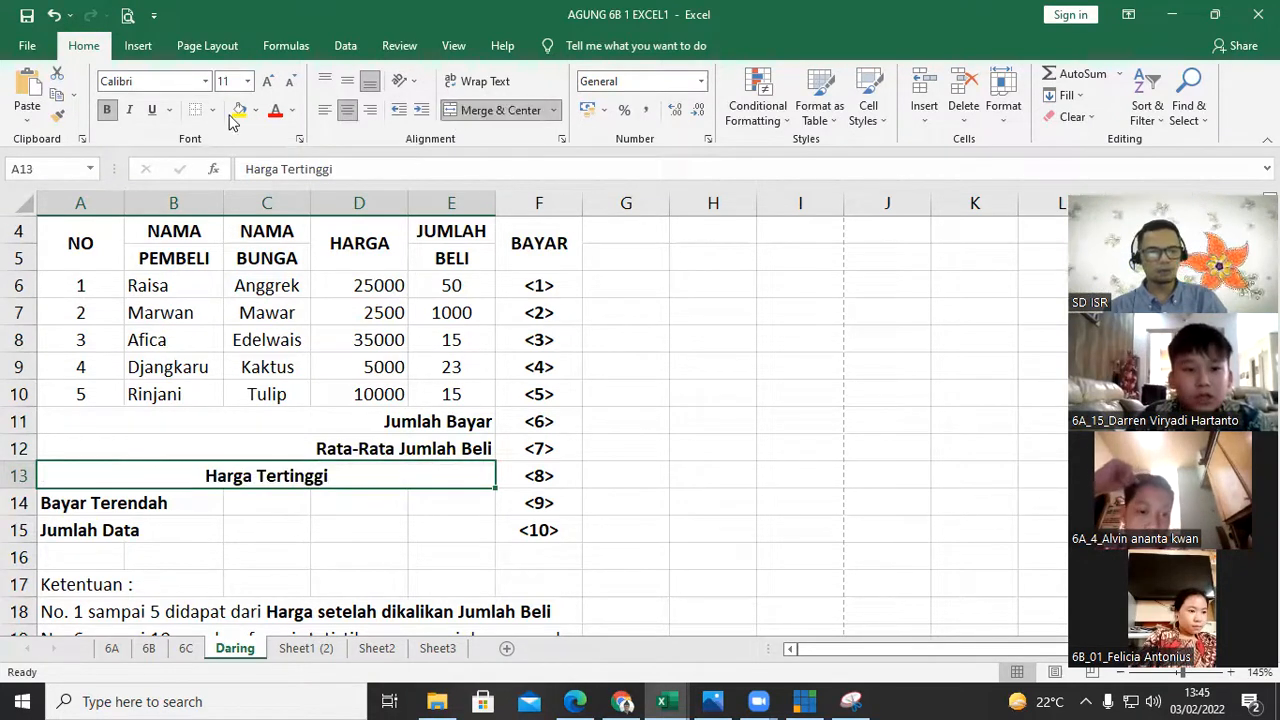
pyautogui.click(370, 112)
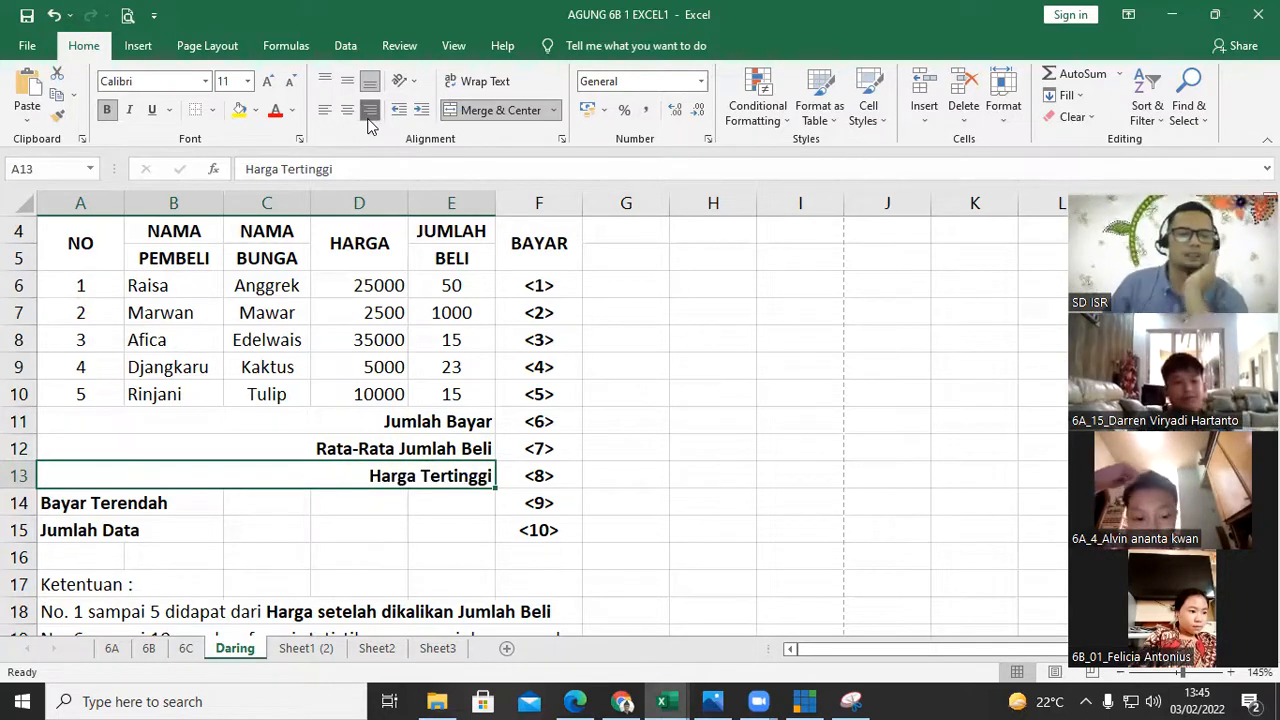
# - Merge and center the Bayar Terendah label across A14:E14 and right-align it
pyautogui.click(60, 503)
pyautogui.moveTo(261, 505); pyautogui.dragTo(467, 507)
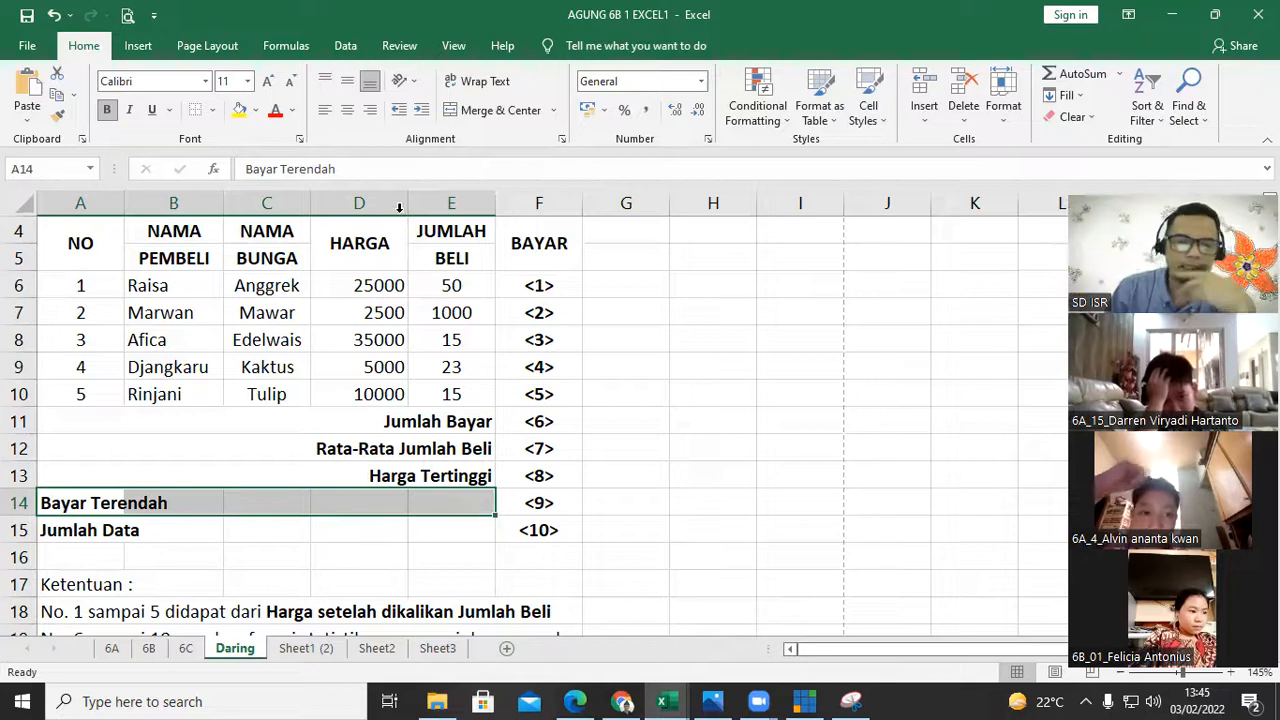
pyautogui.click(487, 113)
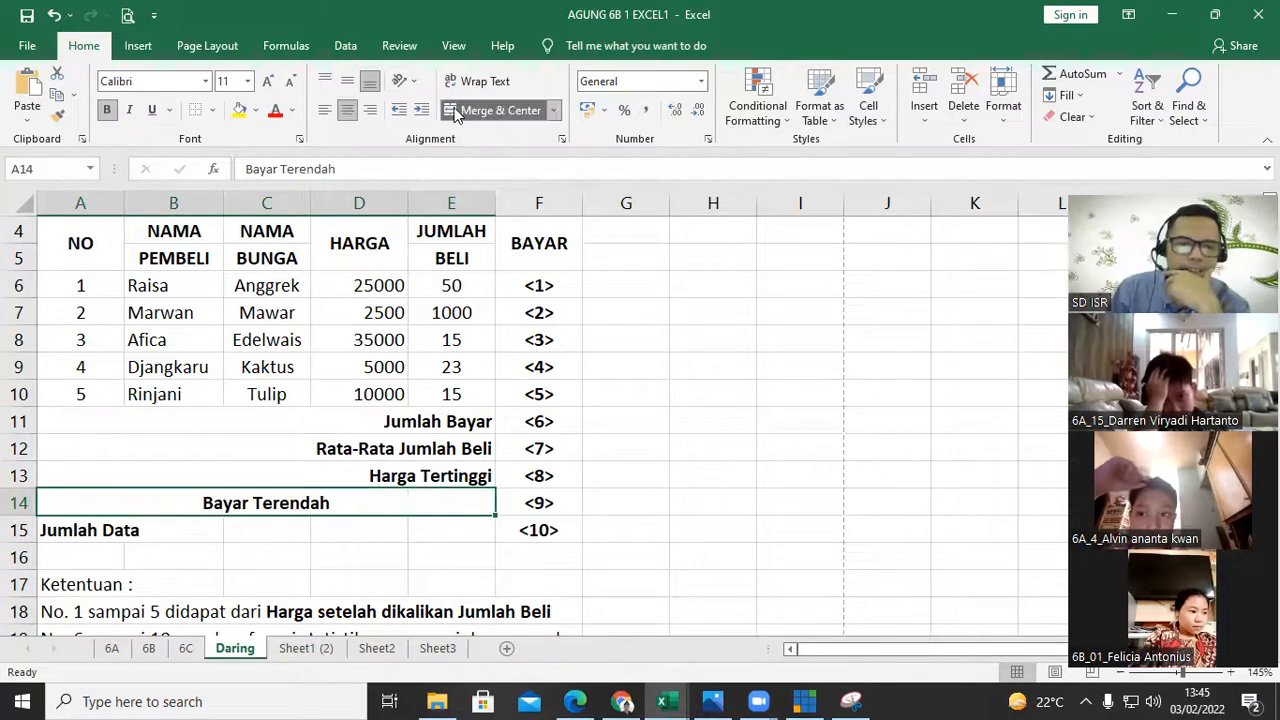
pyautogui.click(371, 113)
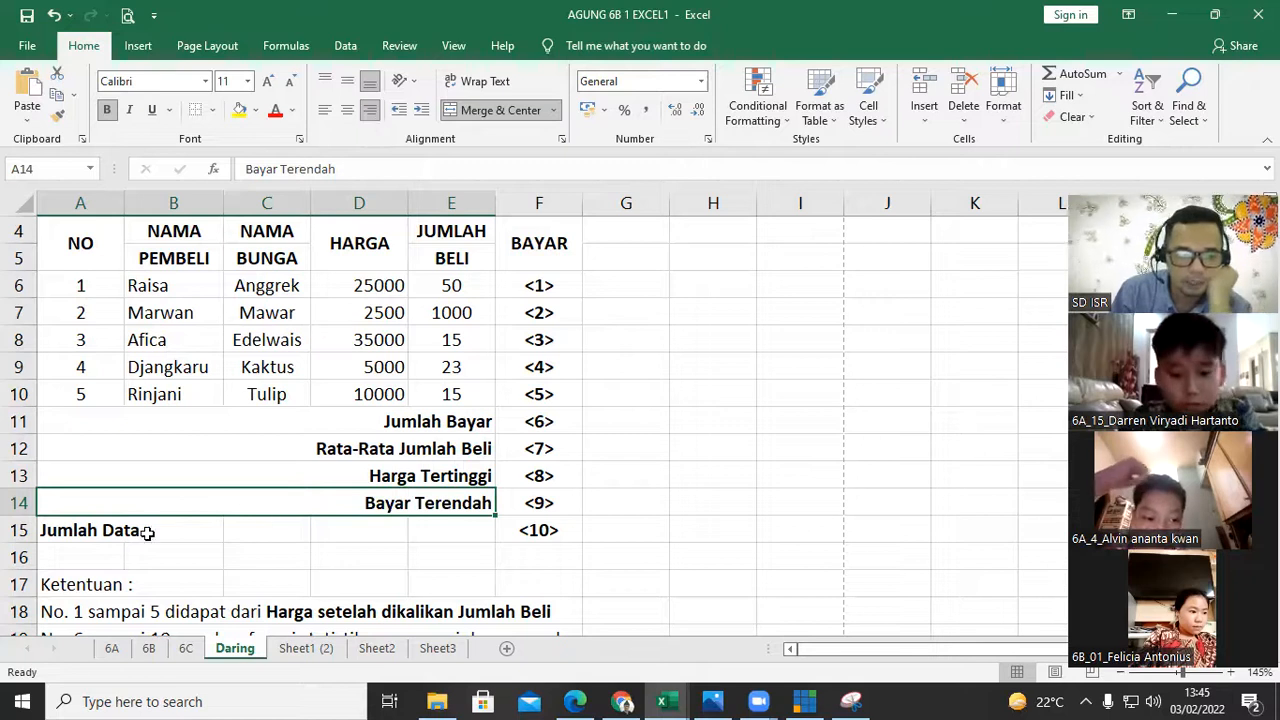
# - Merge A15:E15 holding the Jumlah Data label and align its text to the right
pyautogui.moveTo(91, 529); pyautogui.dragTo(300, 531)
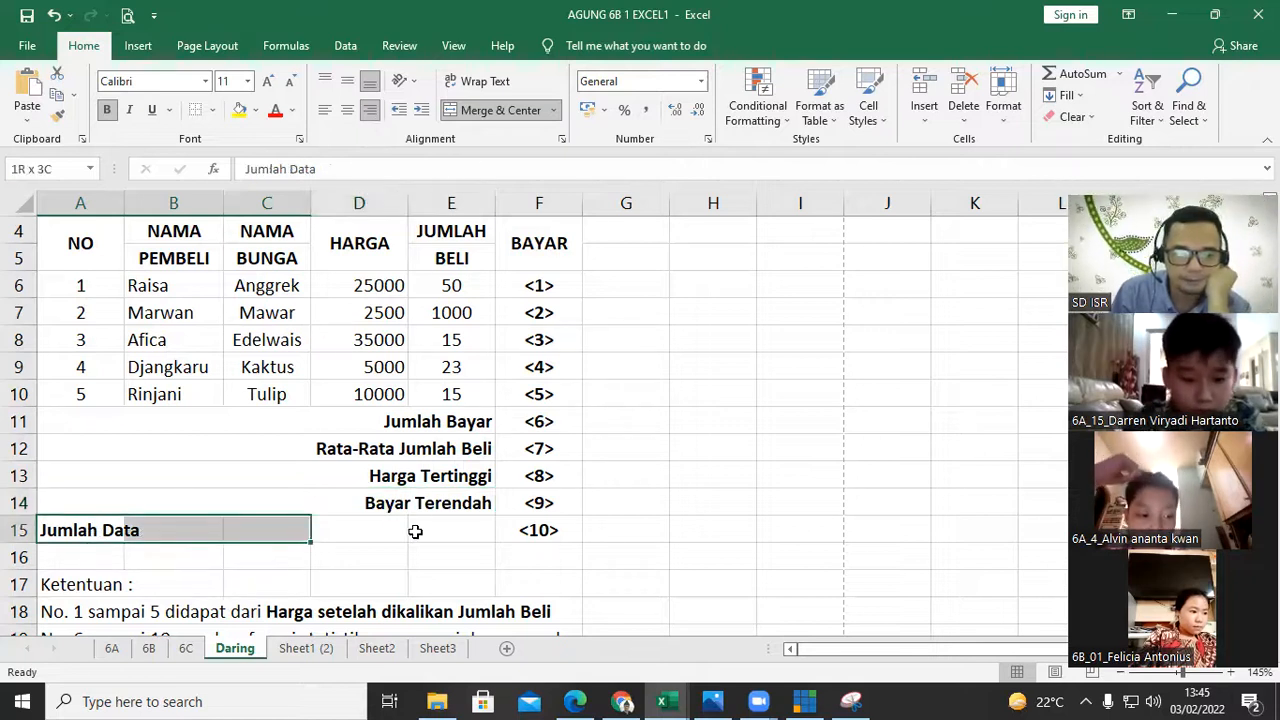
pyautogui.moveTo(440, 320); pyautogui.dragTo(470, 530)
pyautogui.click(455, 115)
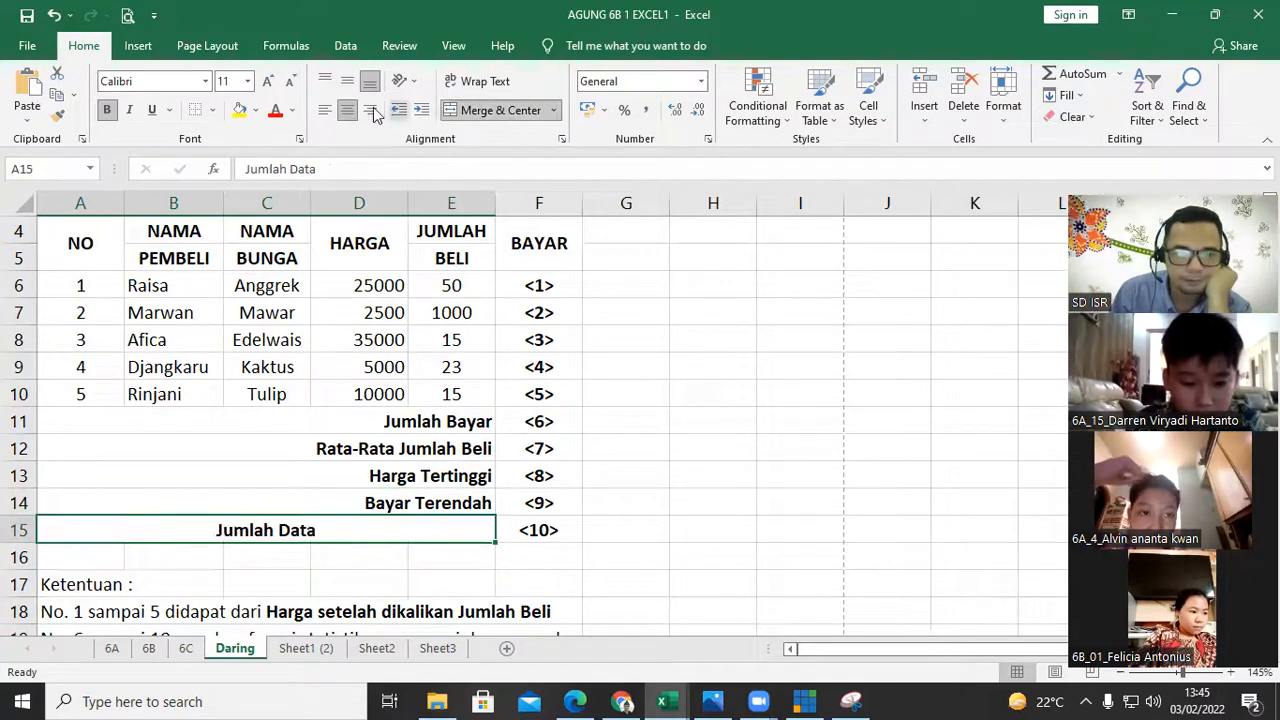
pyautogui.hotkey('alt', 'h')
pyautogui.press('a')
pyautogui.press('r')
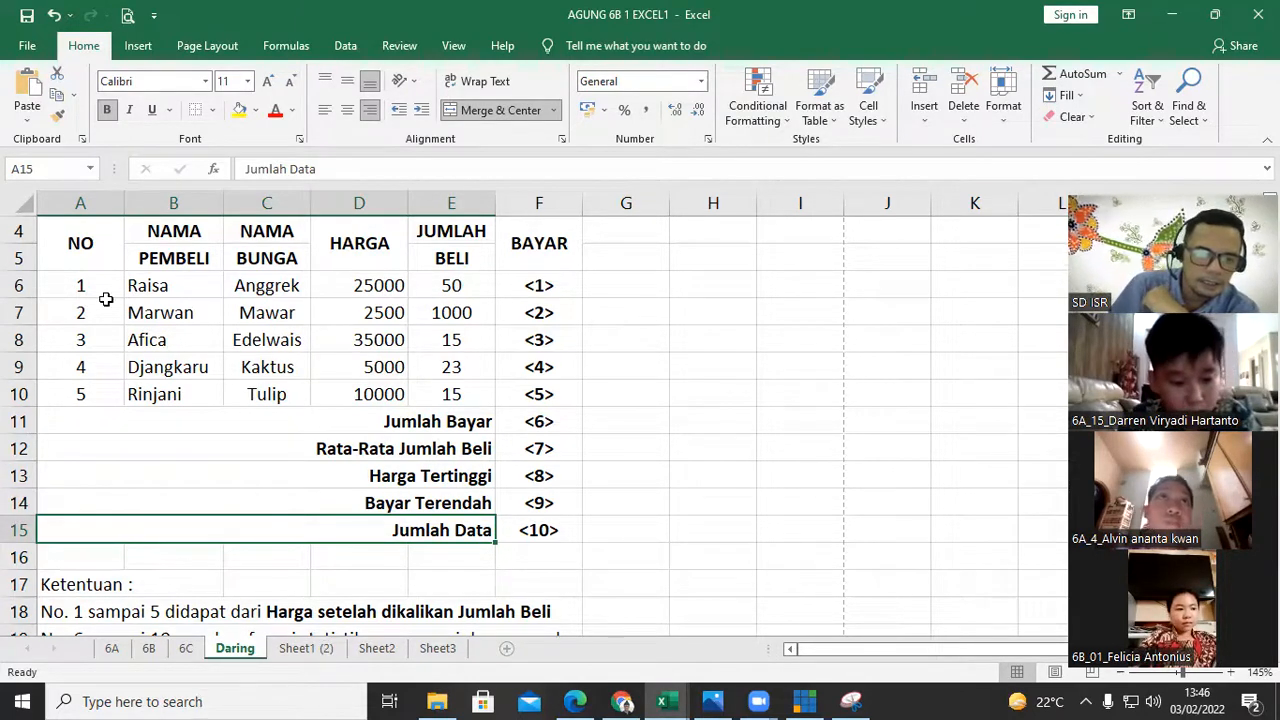
# - Apply All Borders to the flower shop table in A4:F15 on the Daring sheet
pyautogui.hotkey('ctrl', 'pagedown')
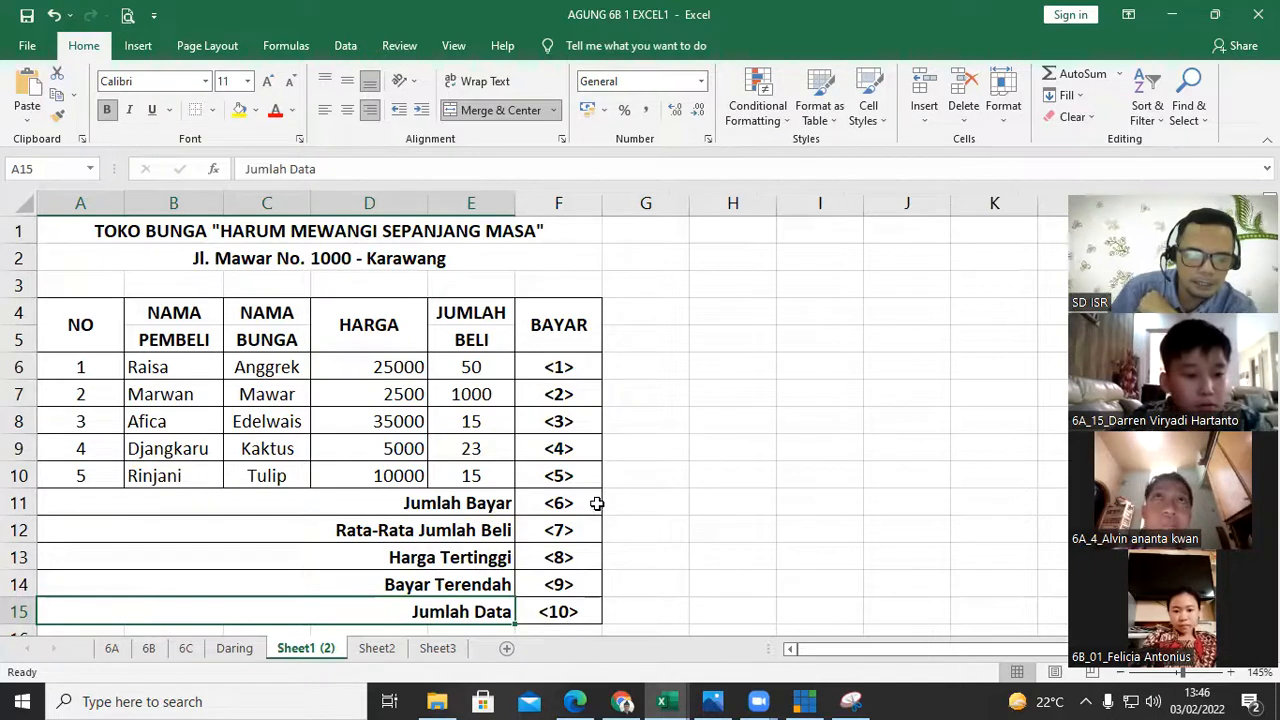
pyautogui.click(238, 646)
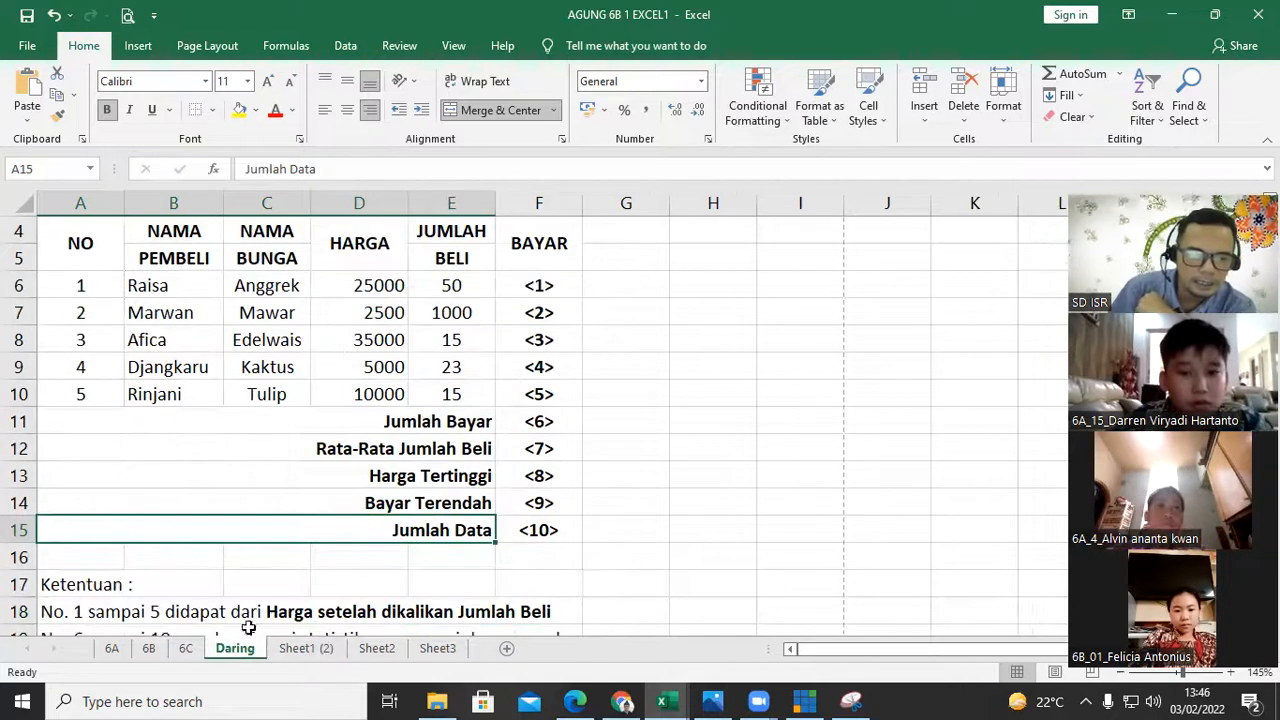
pyautogui.click(80, 244)
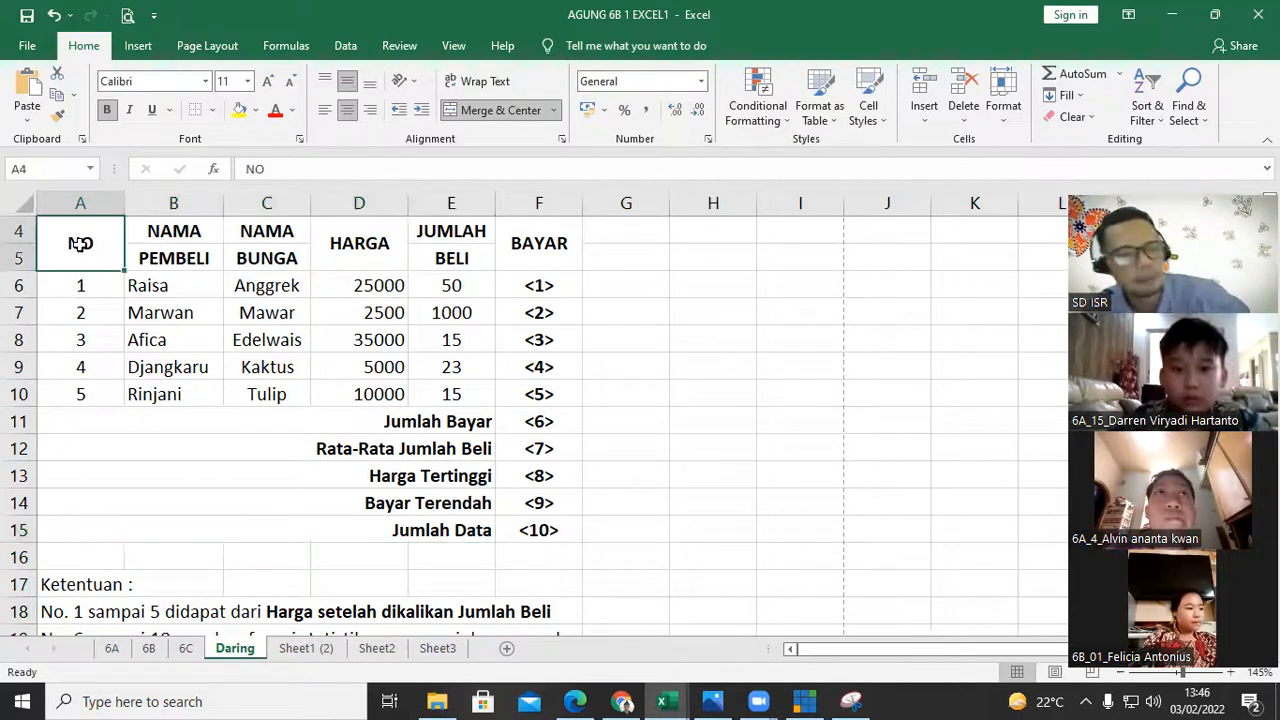
pyautogui.scroll(1, 80, 245)
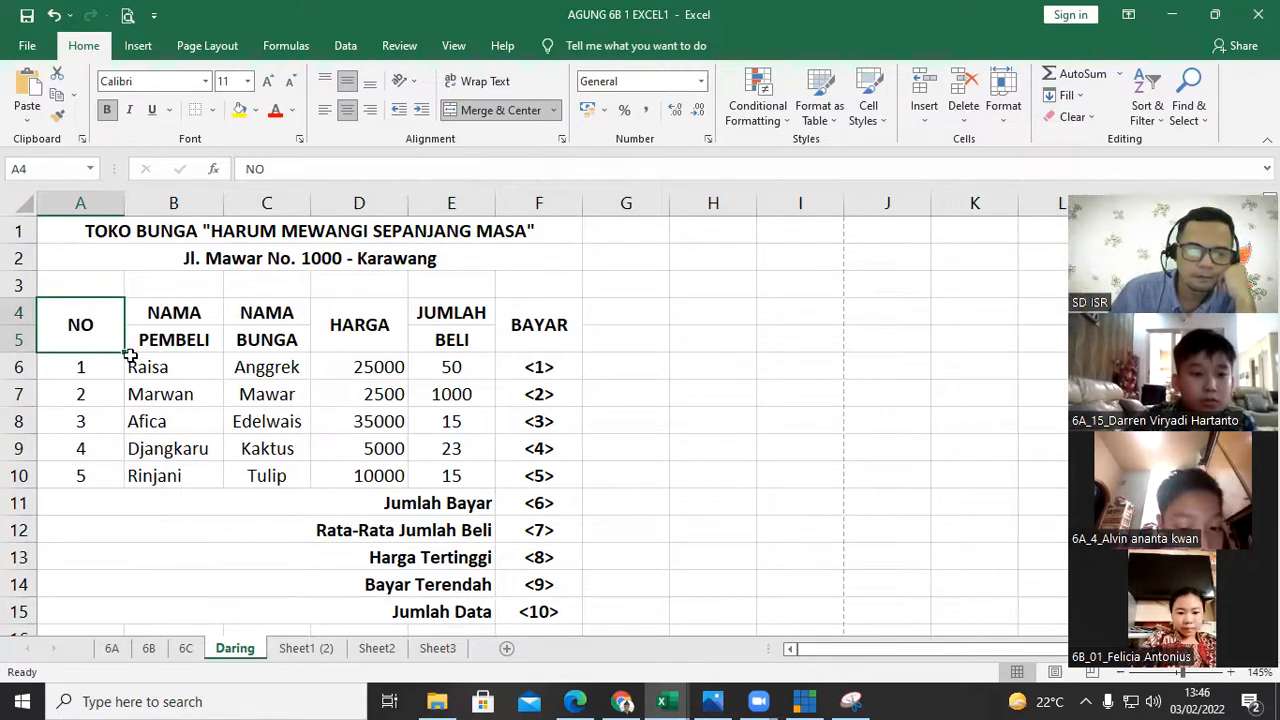
pyautogui.keyDown('shift'); pyautogui.click(265, 490); pyautogui.keyUp('shift')
pyautogui.keyDown('shift'); pyautogui.click(460, 608); pyautogui.keyUp('shift')
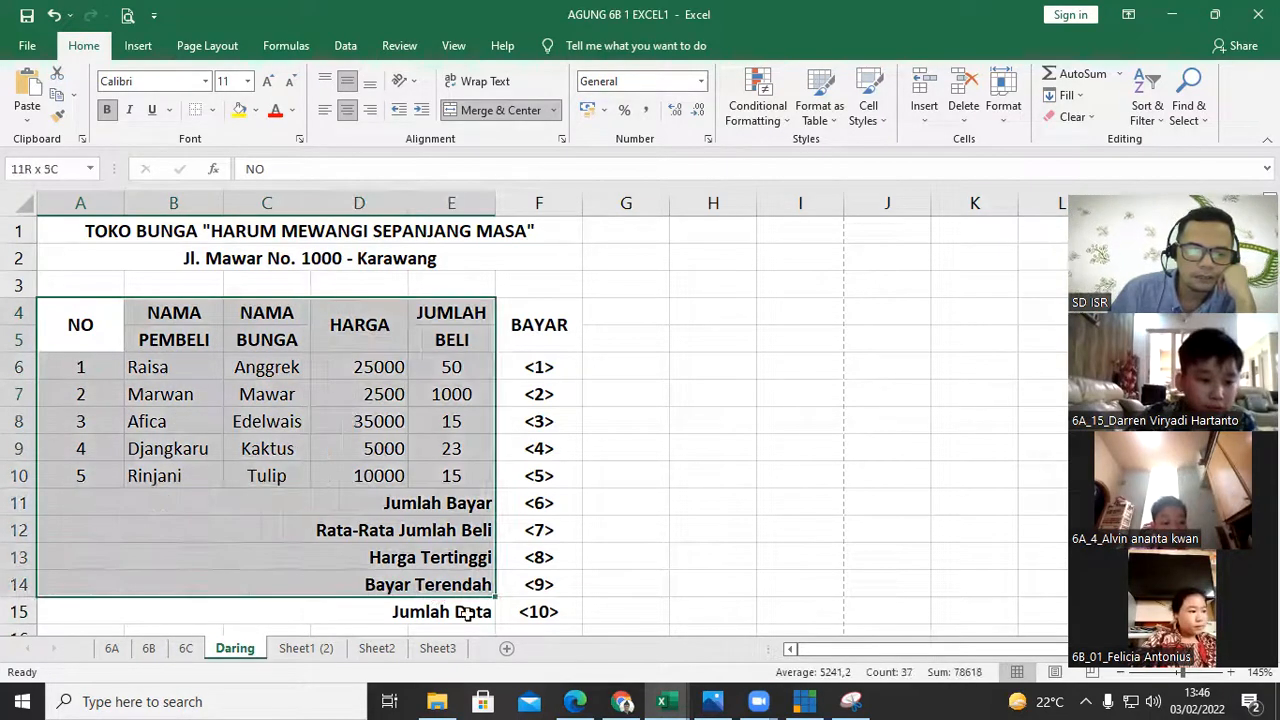
pyautogui.keyDown('shift'); pyautogui.click(535, 612); pyautogui.keyUp('shift')
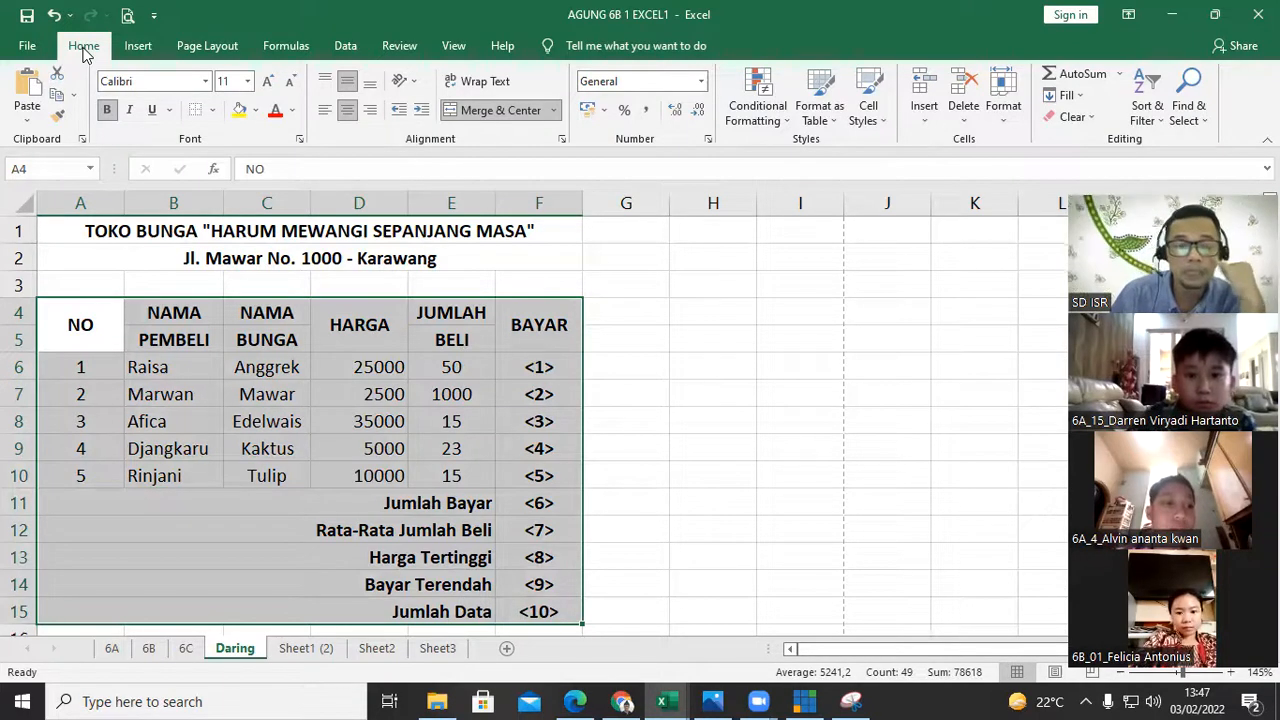
pyautogui.click(212, 110)
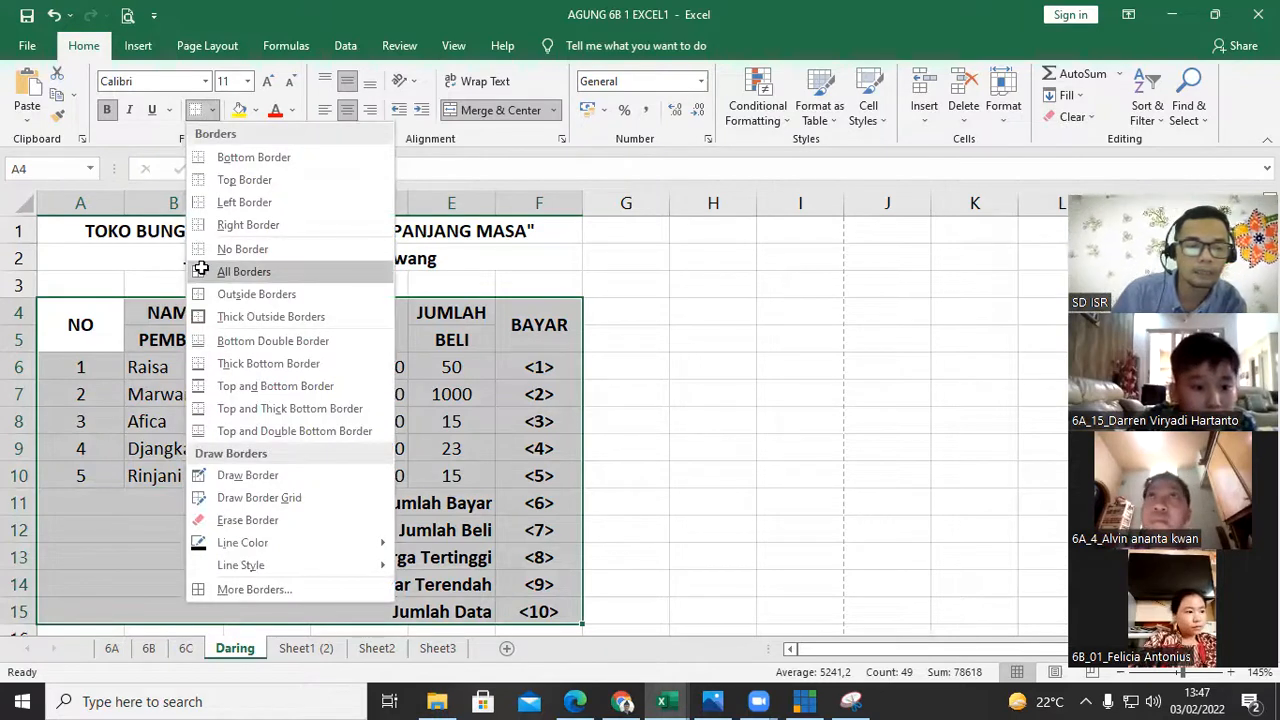
pyautogui.click(201, 270)
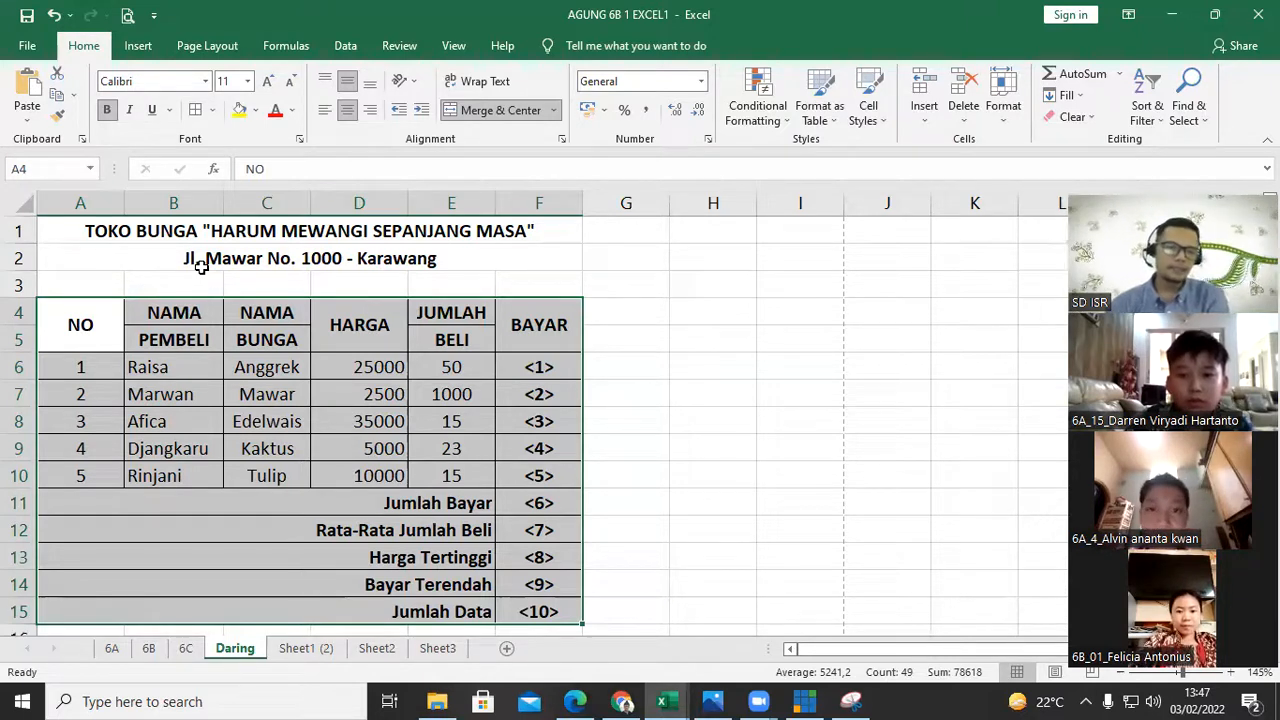
pyautogui.click(150, 283)
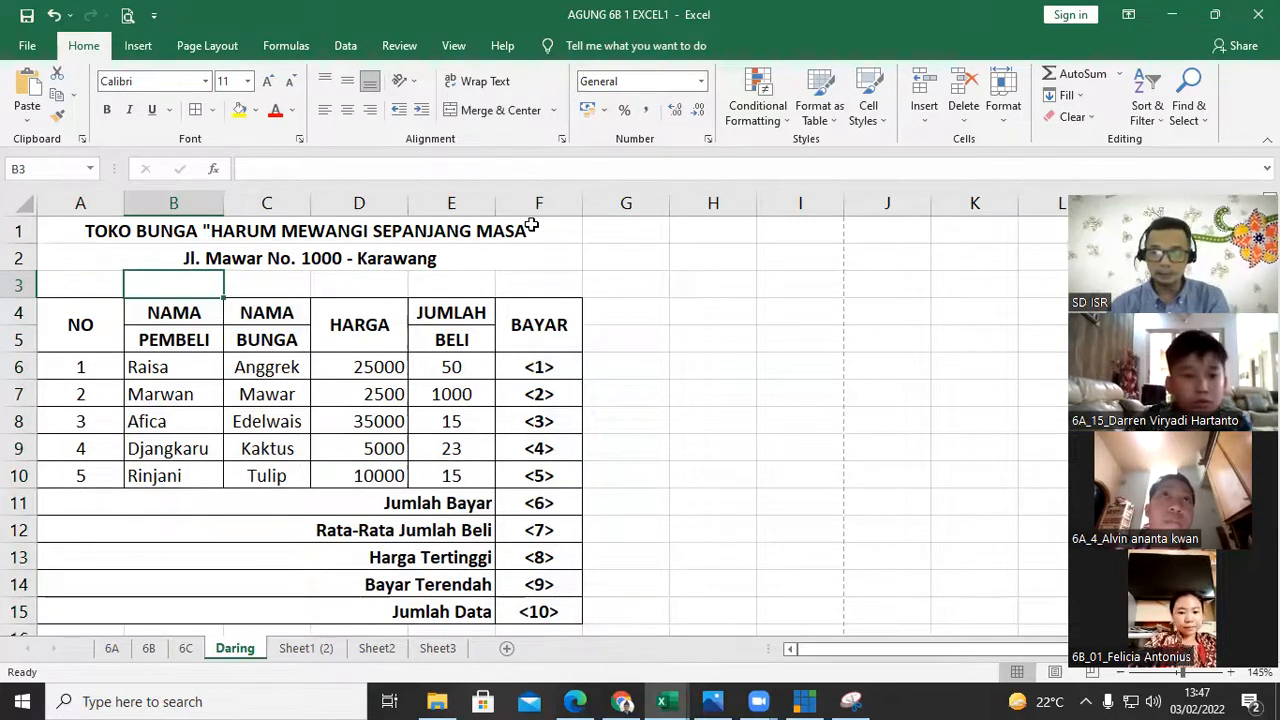
# - Erase the border lines between rows 4 and 5 in the two-line headers of columns B, C and E
pyautogui.click(211, 112)
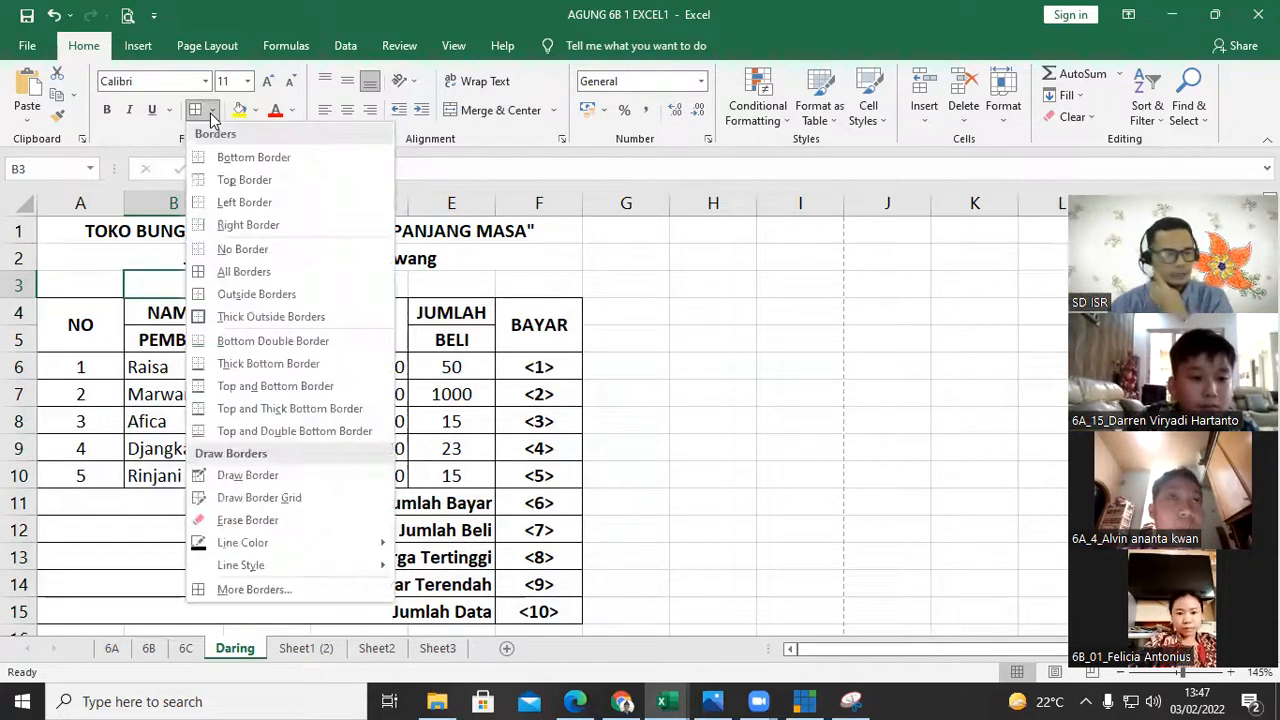
pyautogui.click(268, 521)
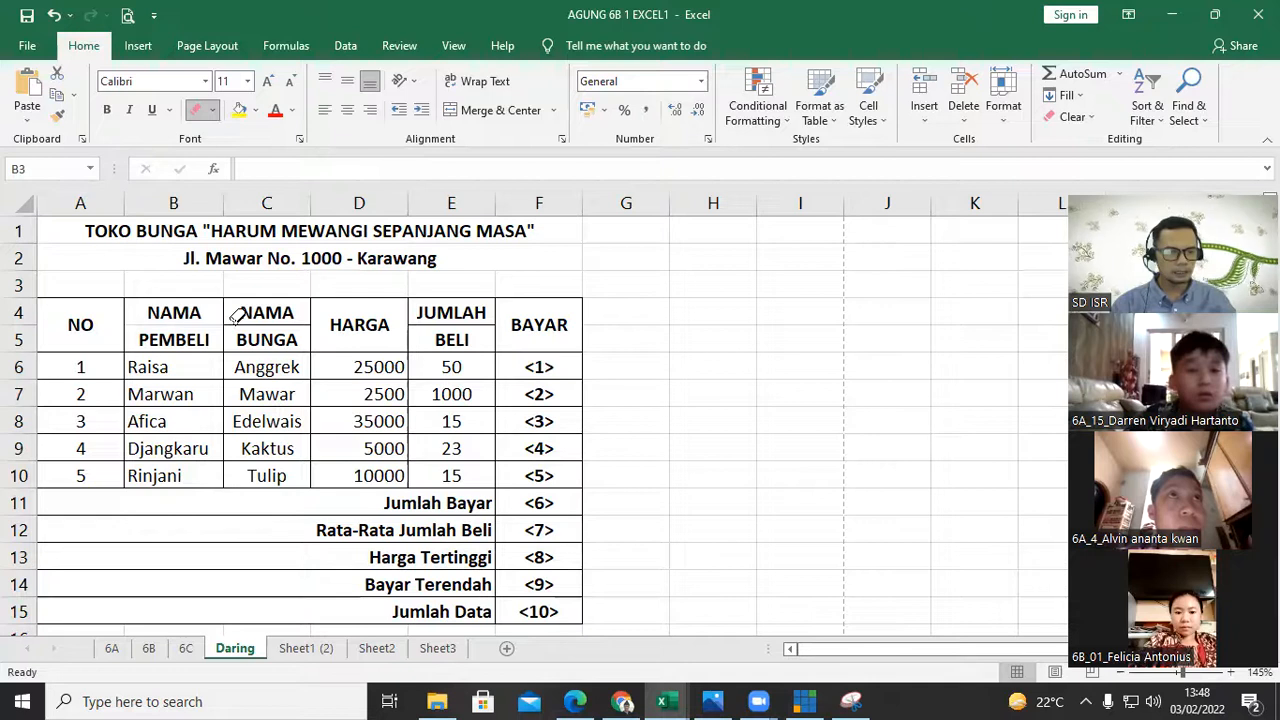
pyautogui.click(434, 323)
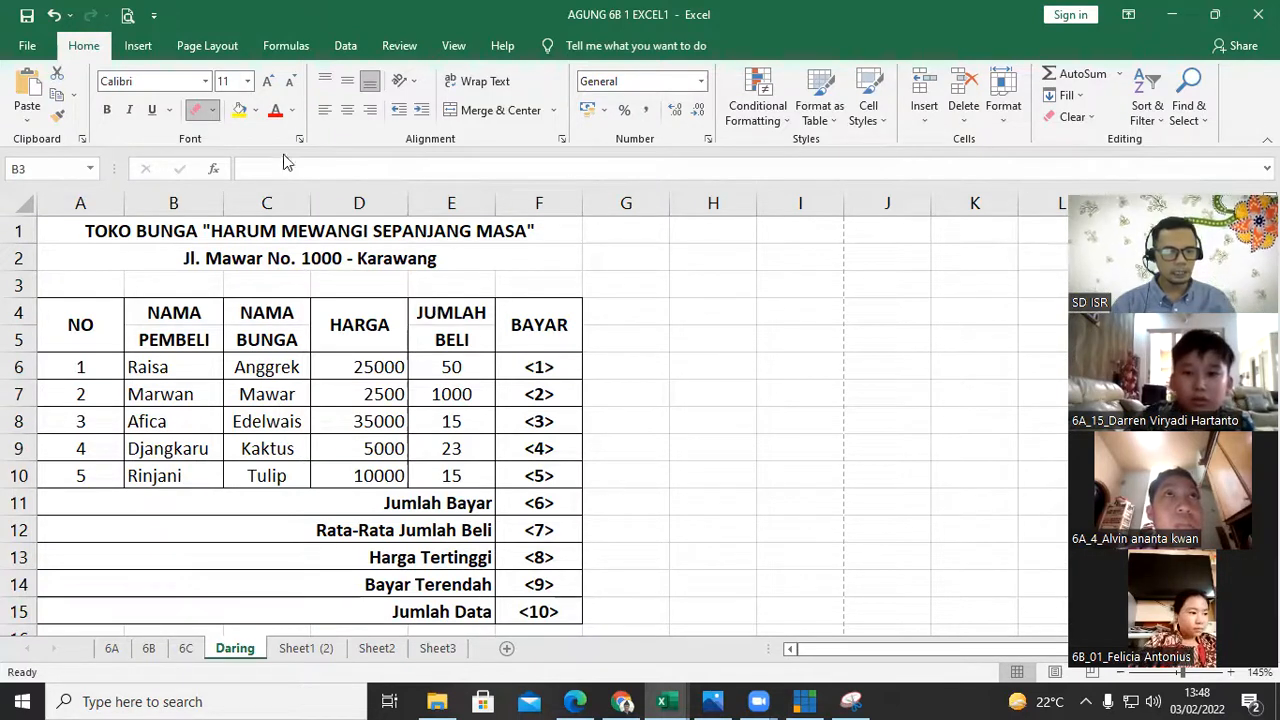
pyautogui.click(212, 110)
pyautogui.click(200, 118)
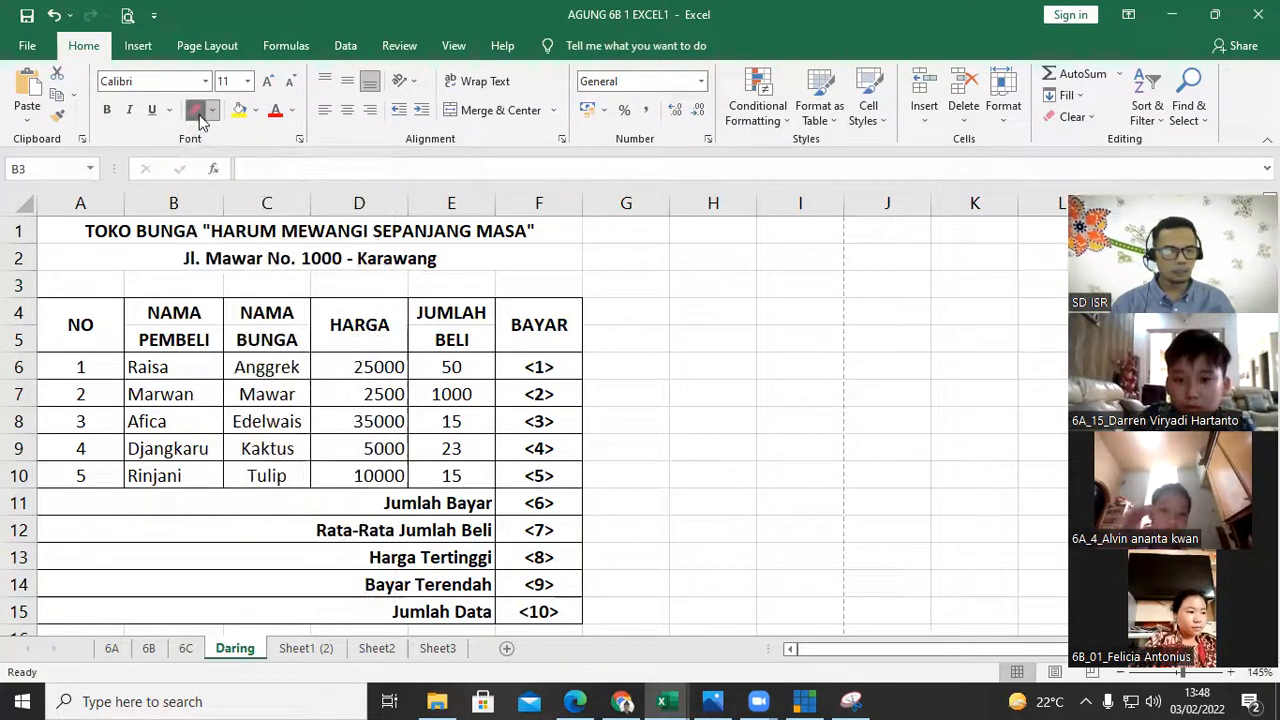
pyautogui.click(200, 118)
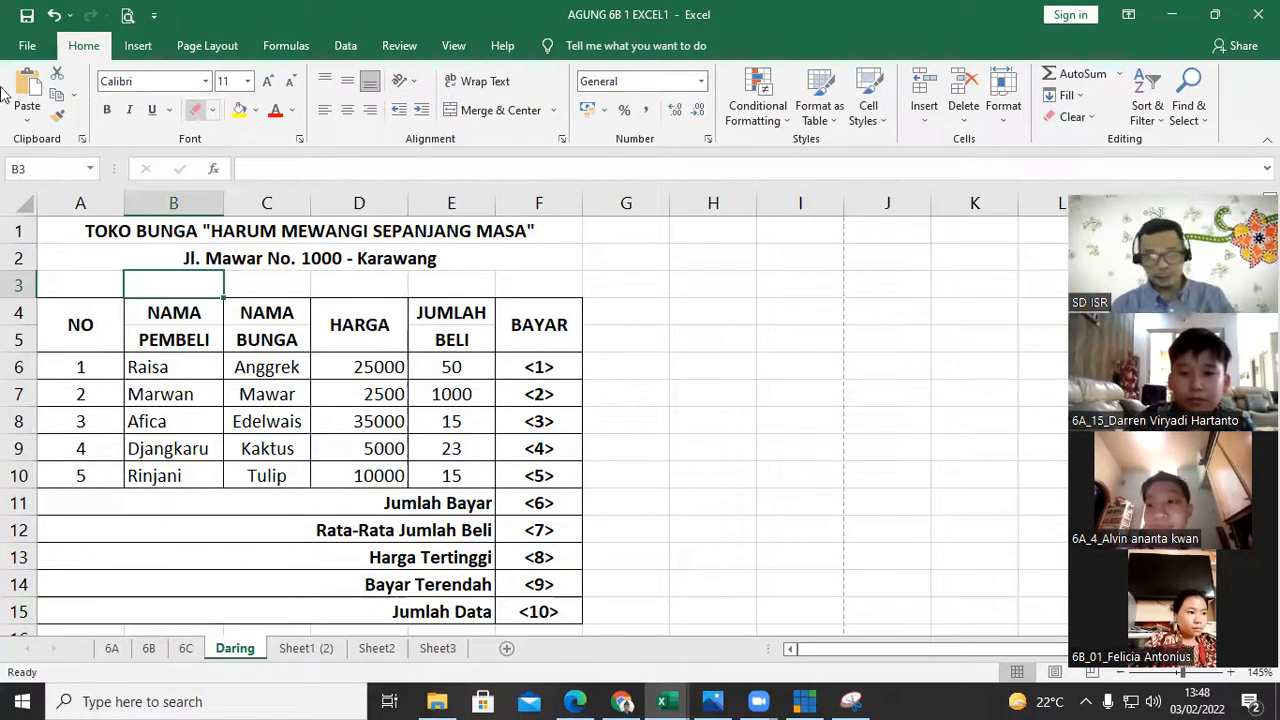
# - Hide the gridlines on the Daring sheet
pyautogui.hotkey('alt', 'w')
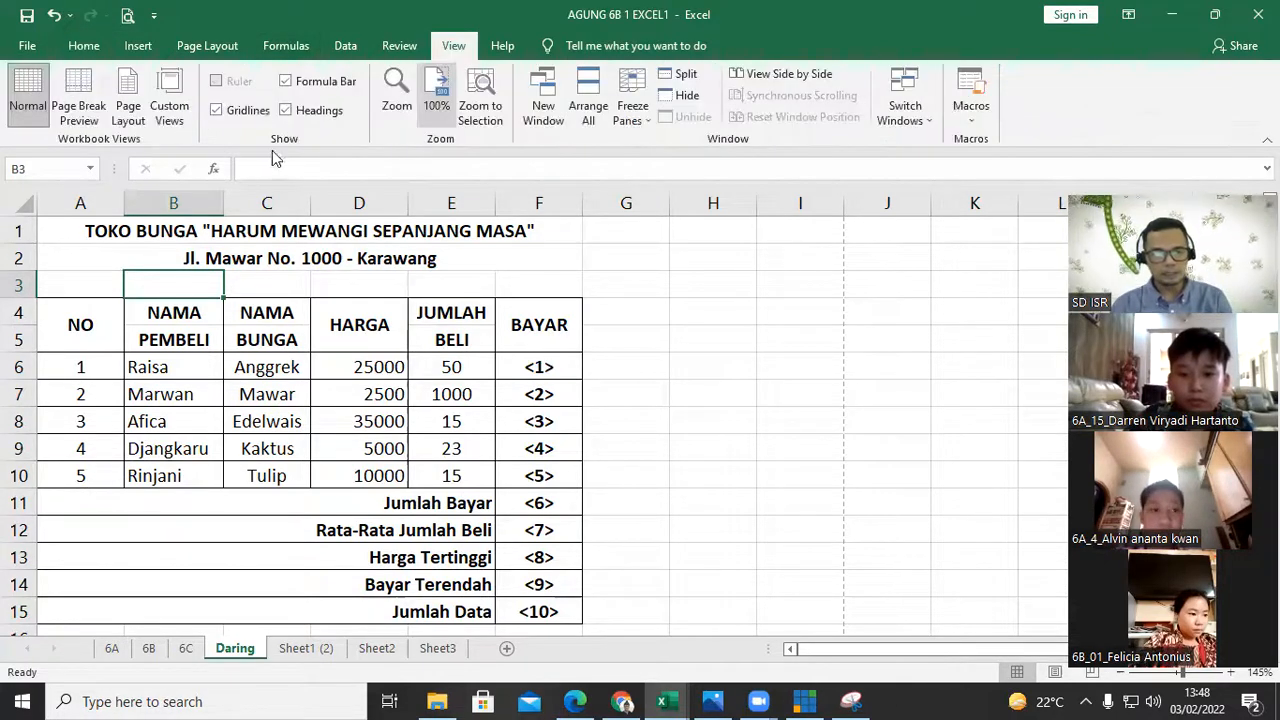
pyautogui.click(258, 114)
pyautogui.click(694, 331)
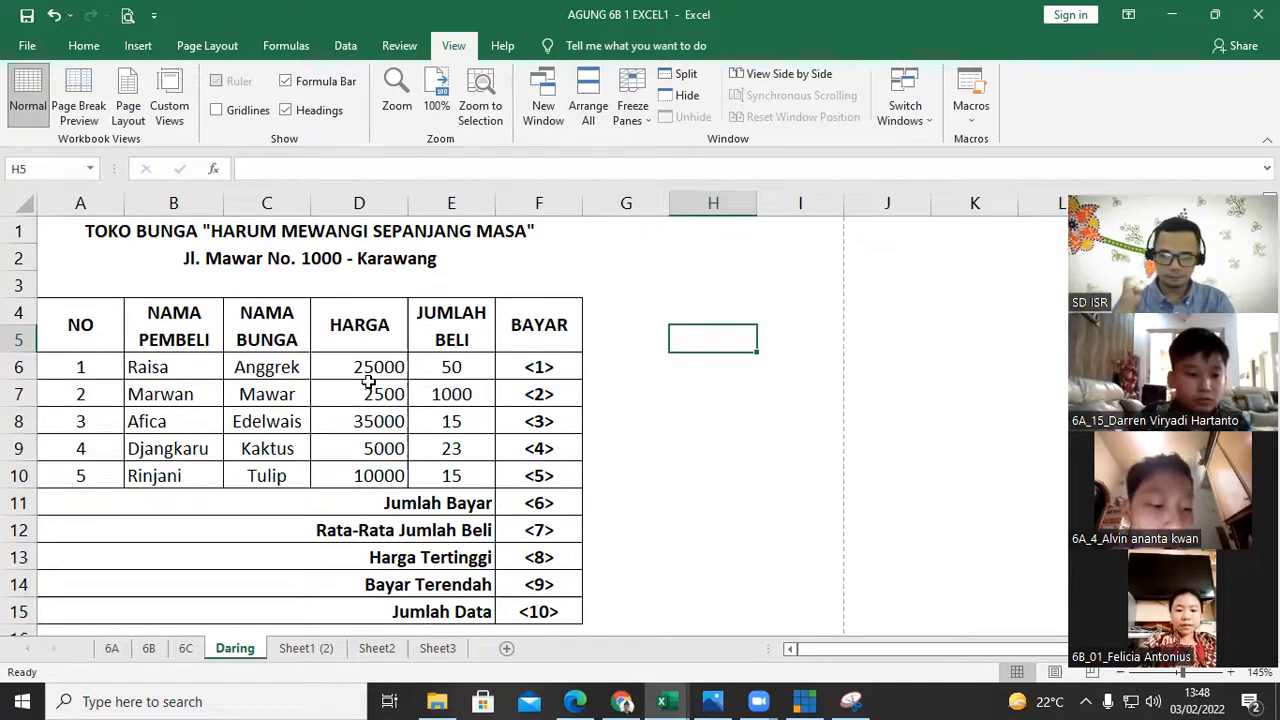
pyautogui.click(548, 367)
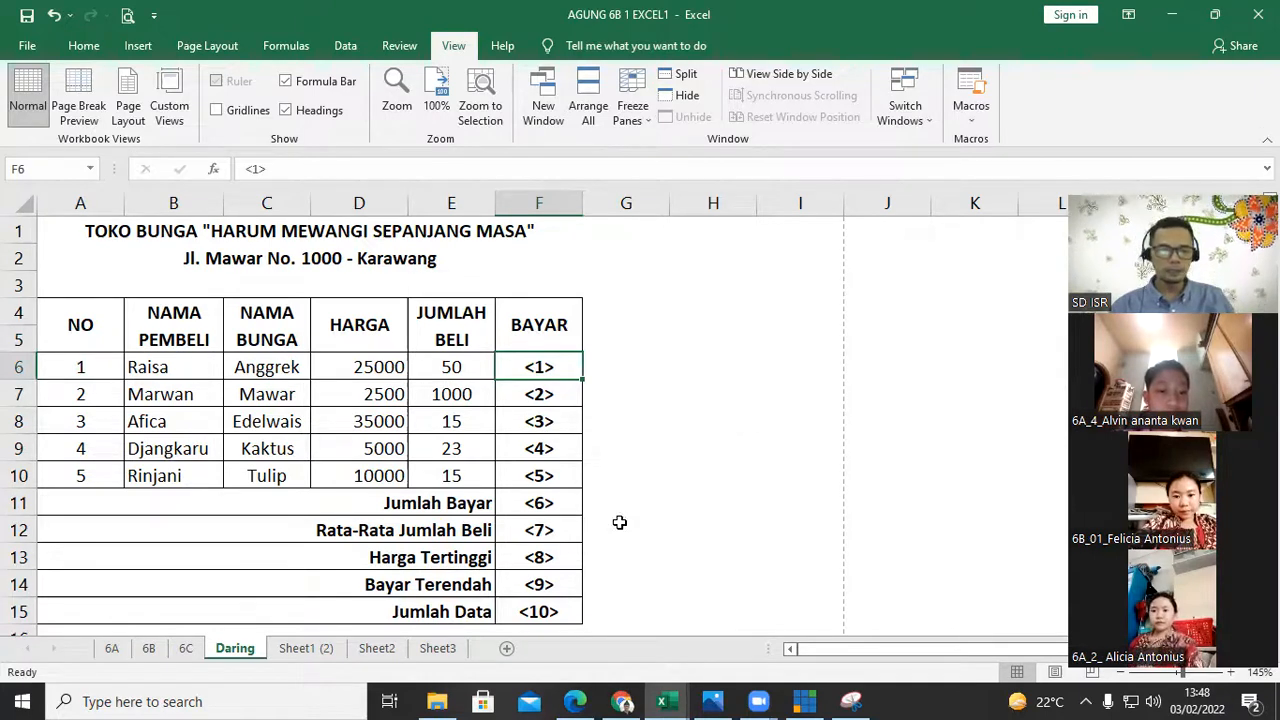
pyautogui.press('Right')
pyautogui.press('Right')
pyautogui.press('Down')
pyautogui.press('Down')
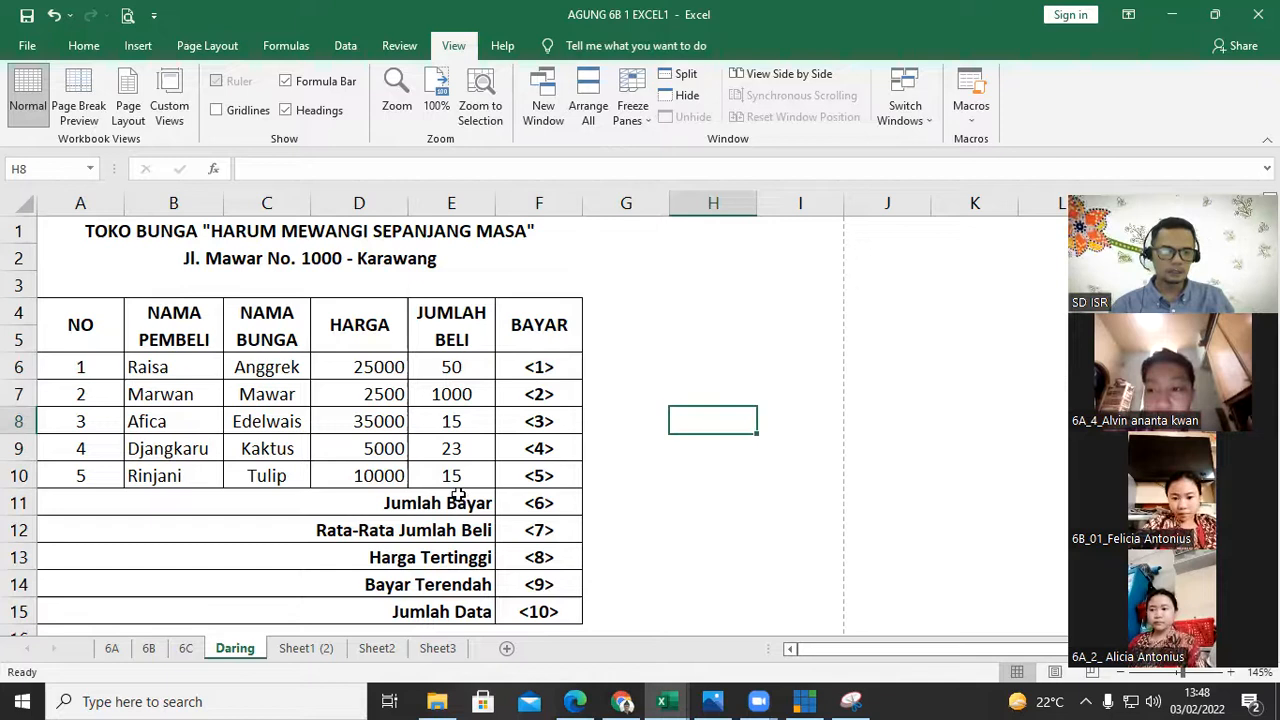
# - On Sheet1 (2), enter the headings "cara 1" in G4 and "cara 2" in H4 beside the BAYAR column
pyautogui.hotkey('ctrl', 'pagedown')
pyautogui.scroll(-2, 337, 517)
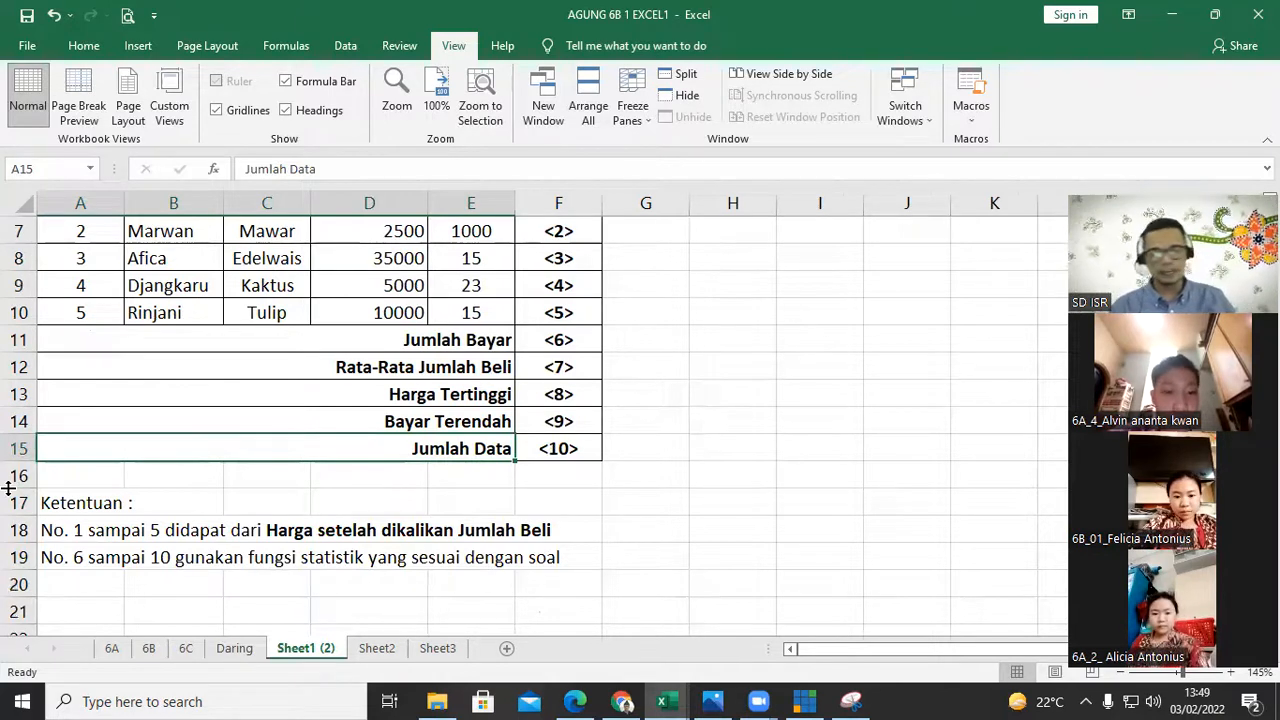
pyautogui.scroll(1, 571, 446)
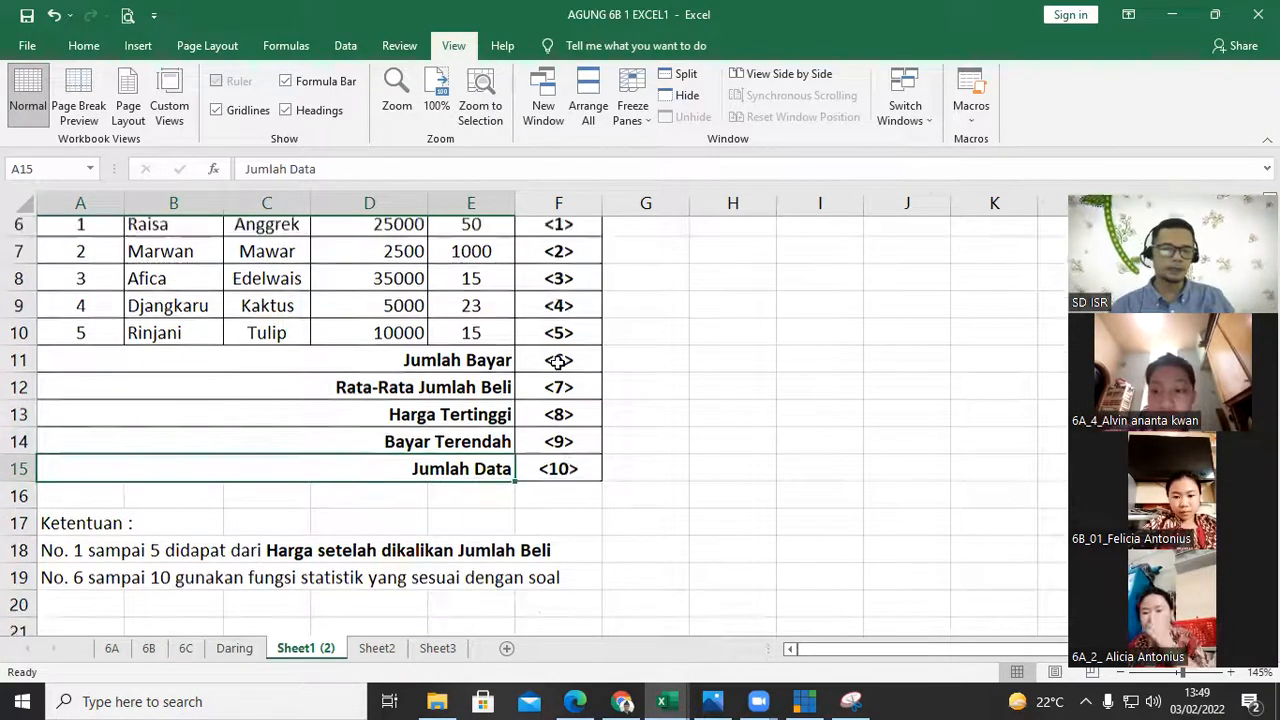
pyautogui.scroll(2, 130, 366)
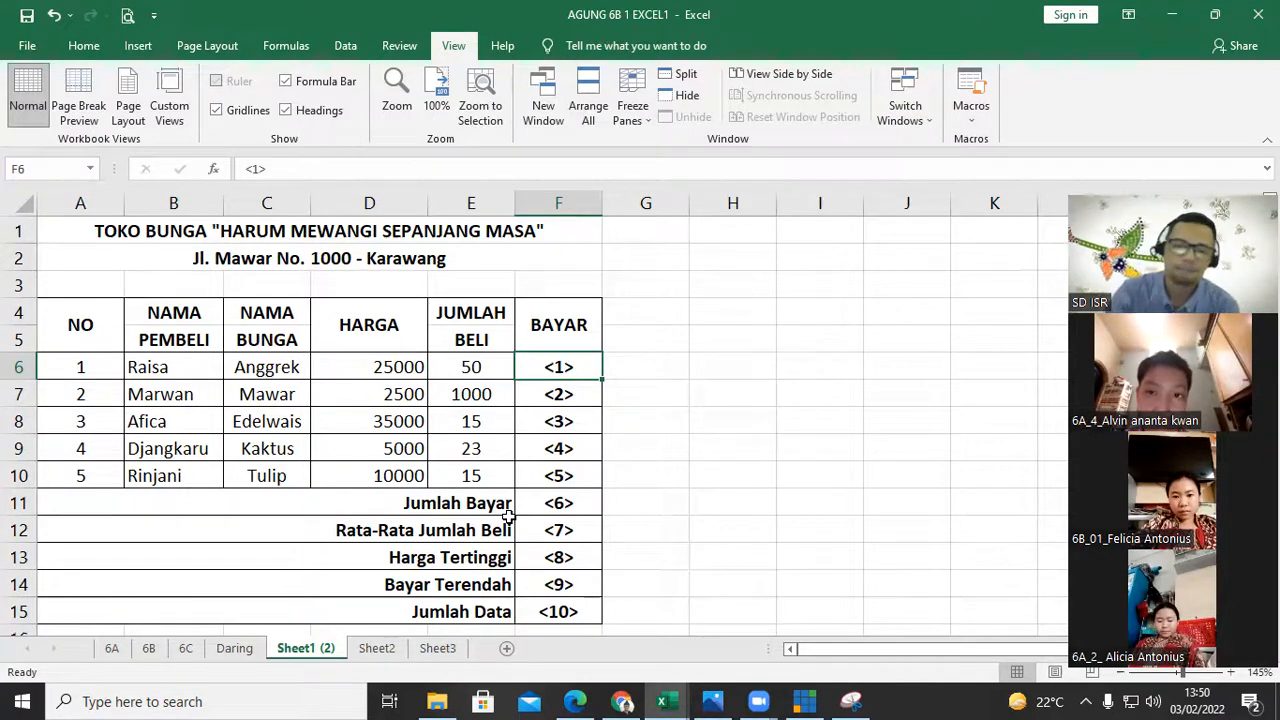
pyautogui.press('Right')
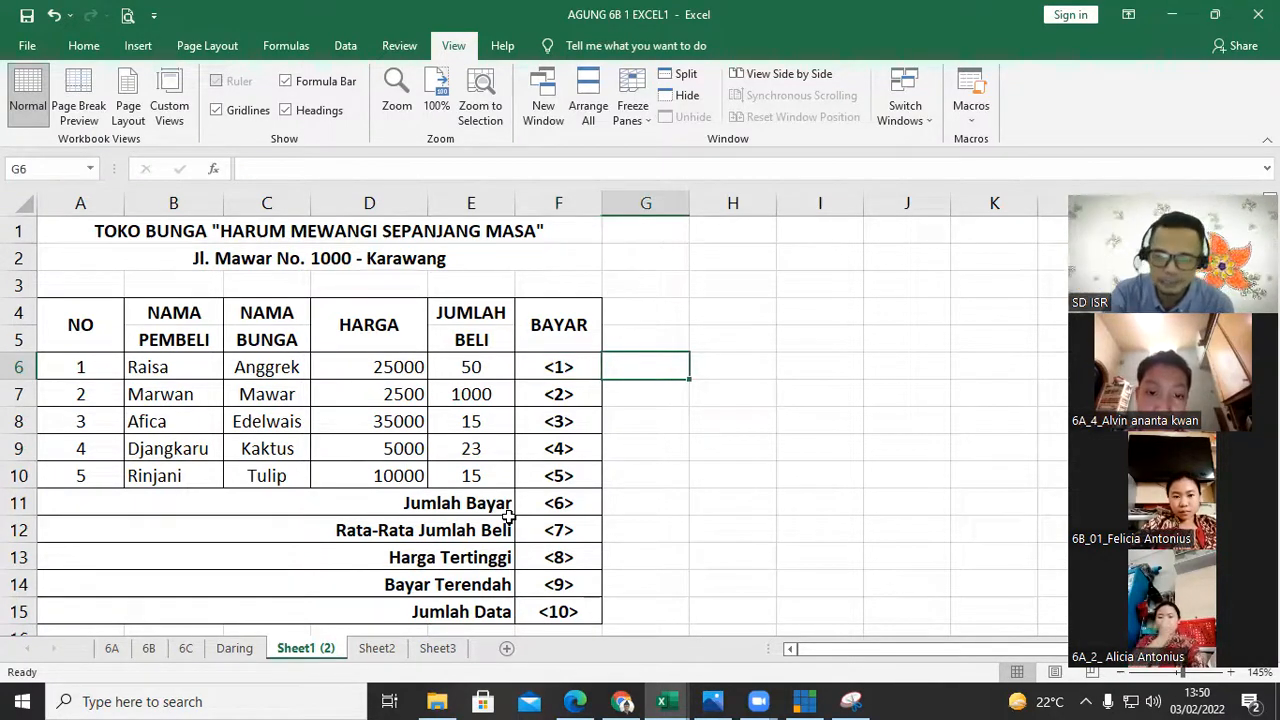
pyautogui.press('Up')
pyautogui.press('Up')
pyautogui.write('cara 1')
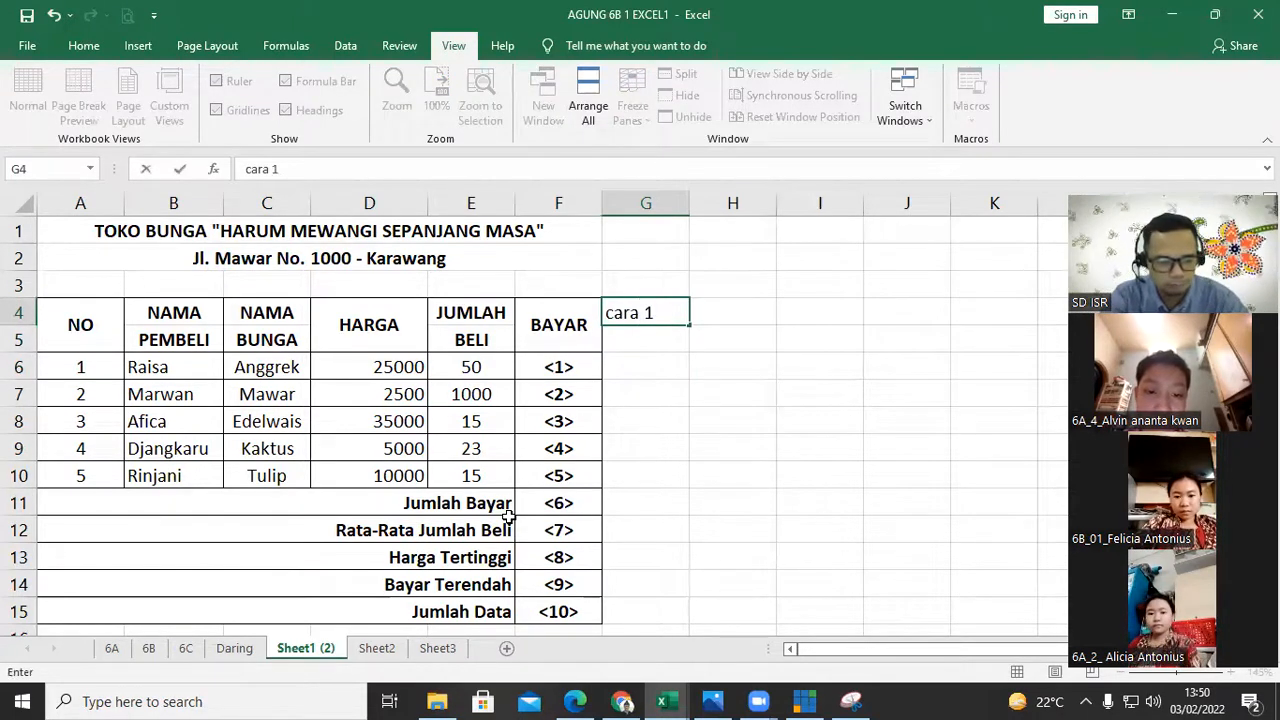
pyautogui.press('Tab')
pyautogui.write('cara')
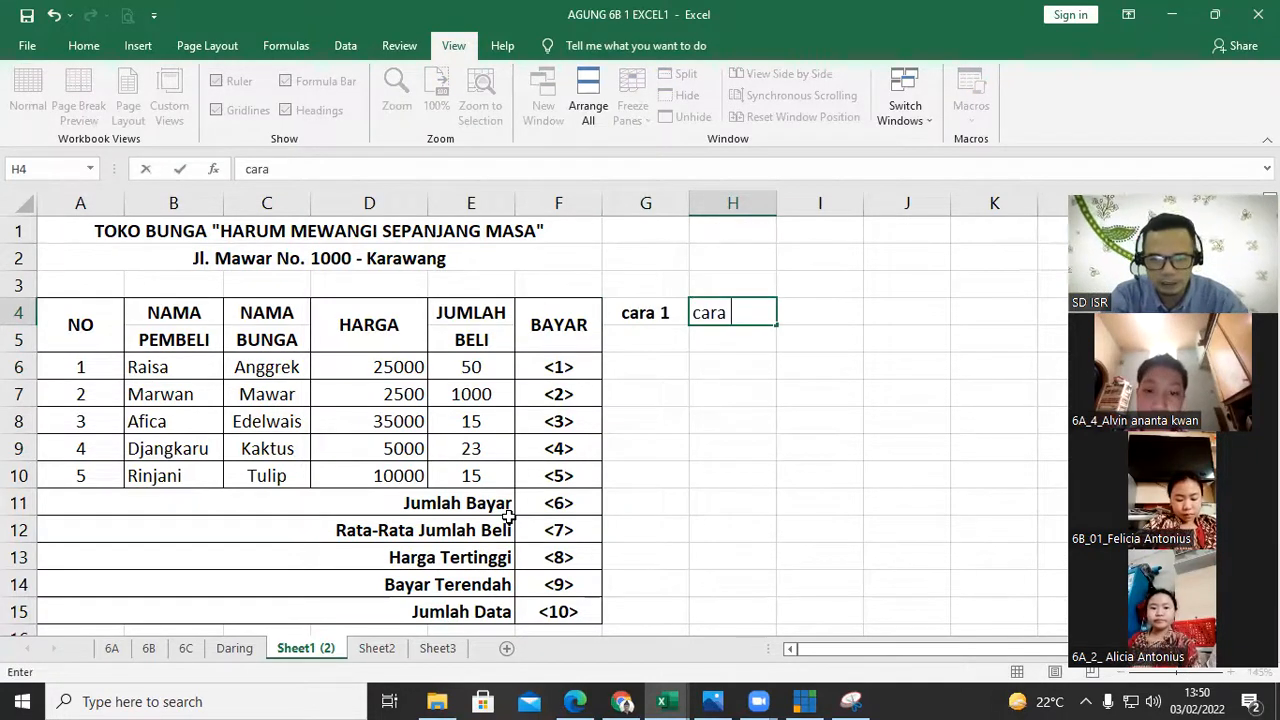
pyautogui.write(' 2')
pyautogui.press('Return')
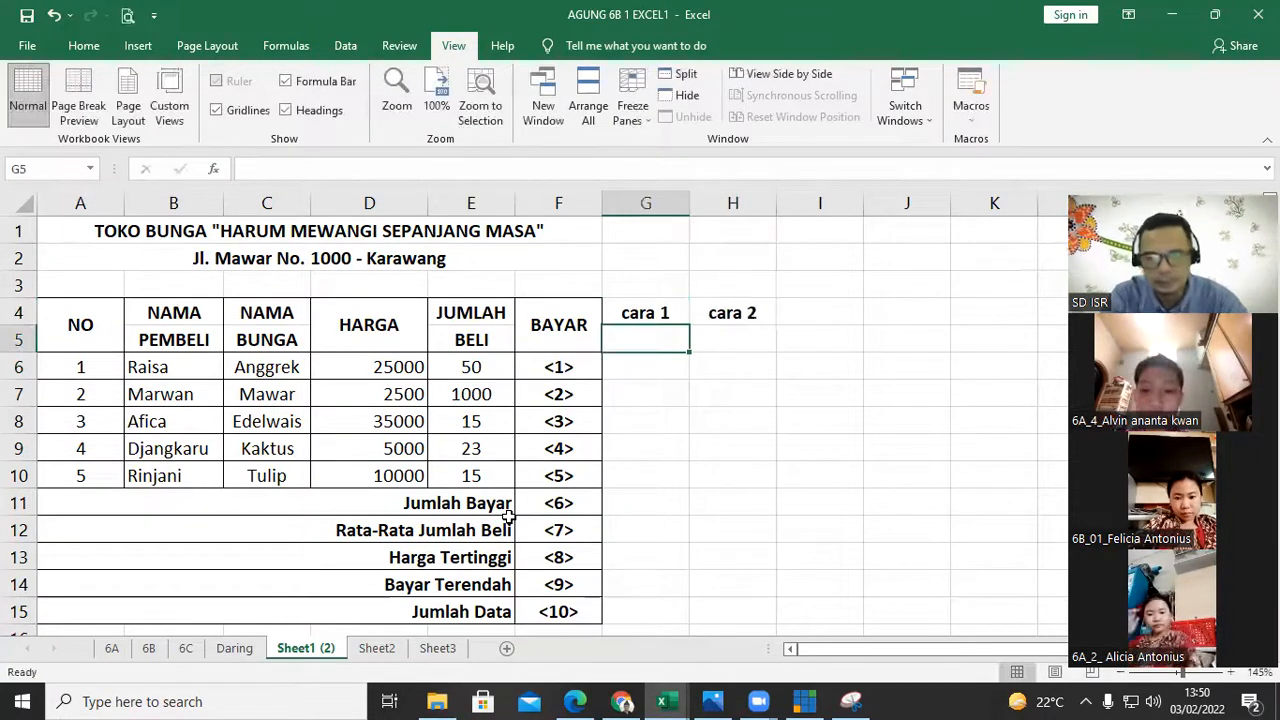
# - In G6 under cara 1, calculate the first buyer's payment with the typed-number formula =25000*50
pyautogui.press('Down')
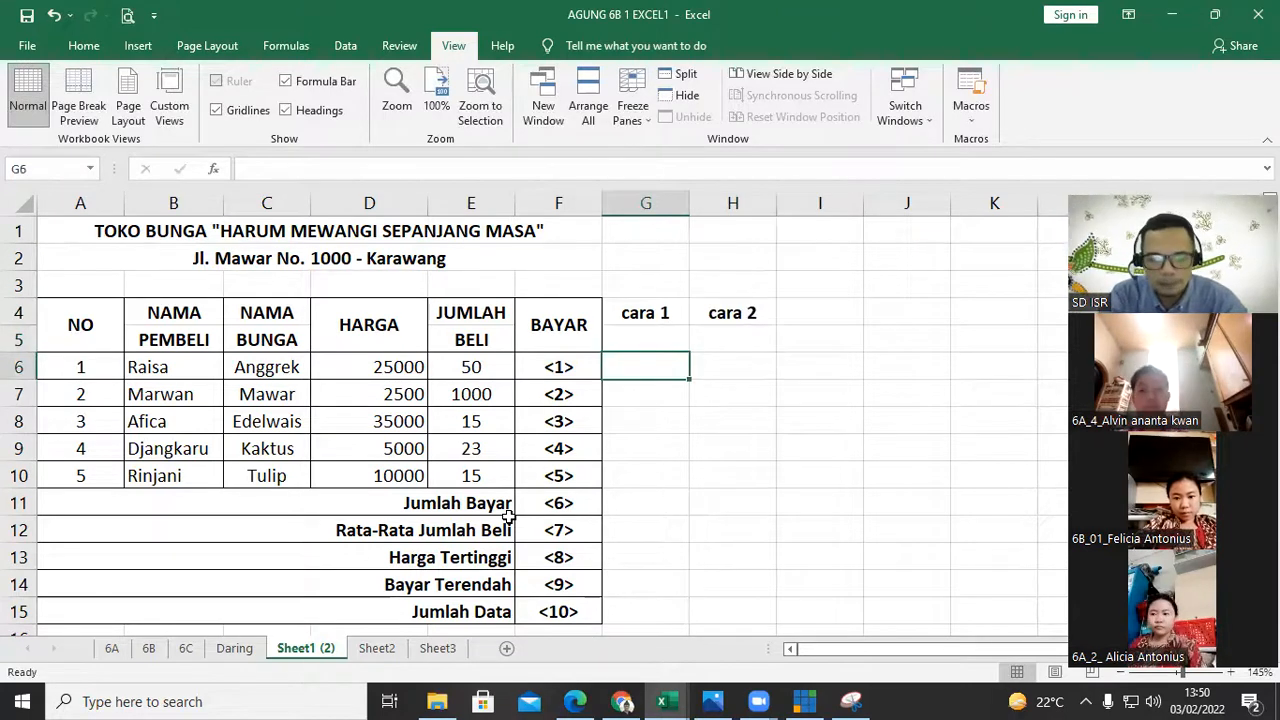
pyautogui.write('=')
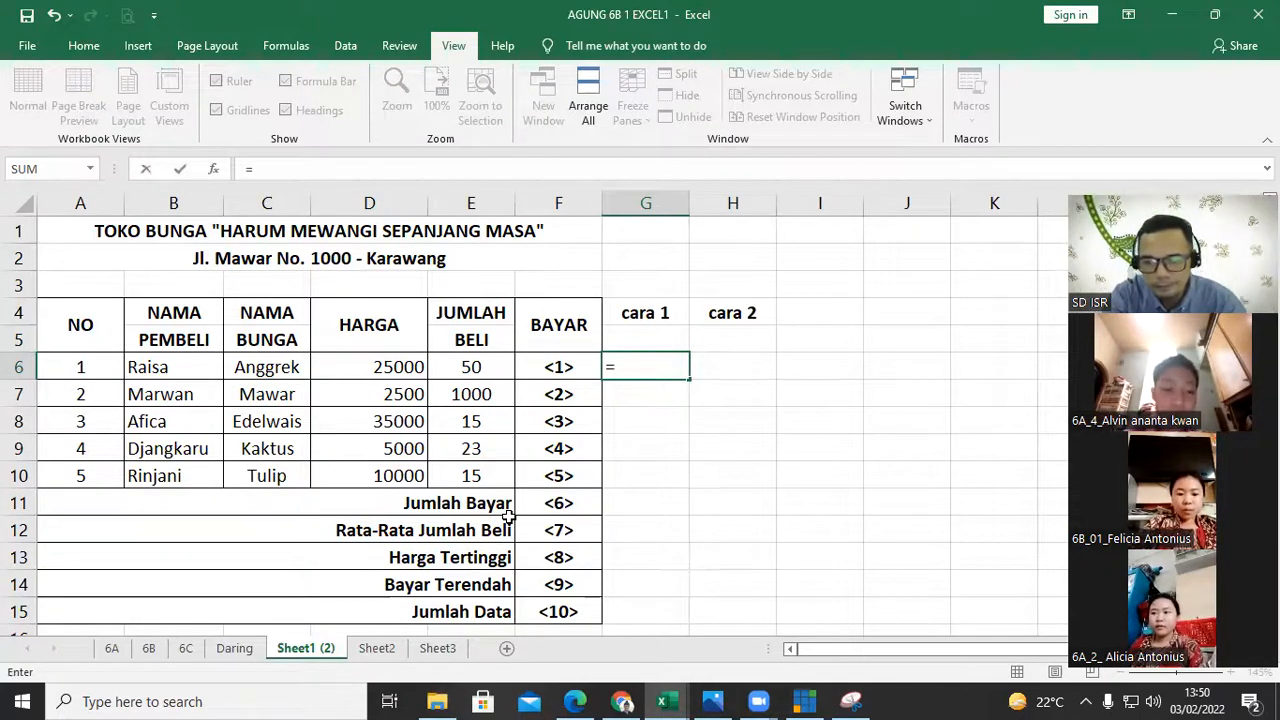
pyautogui.press('BackSpace')
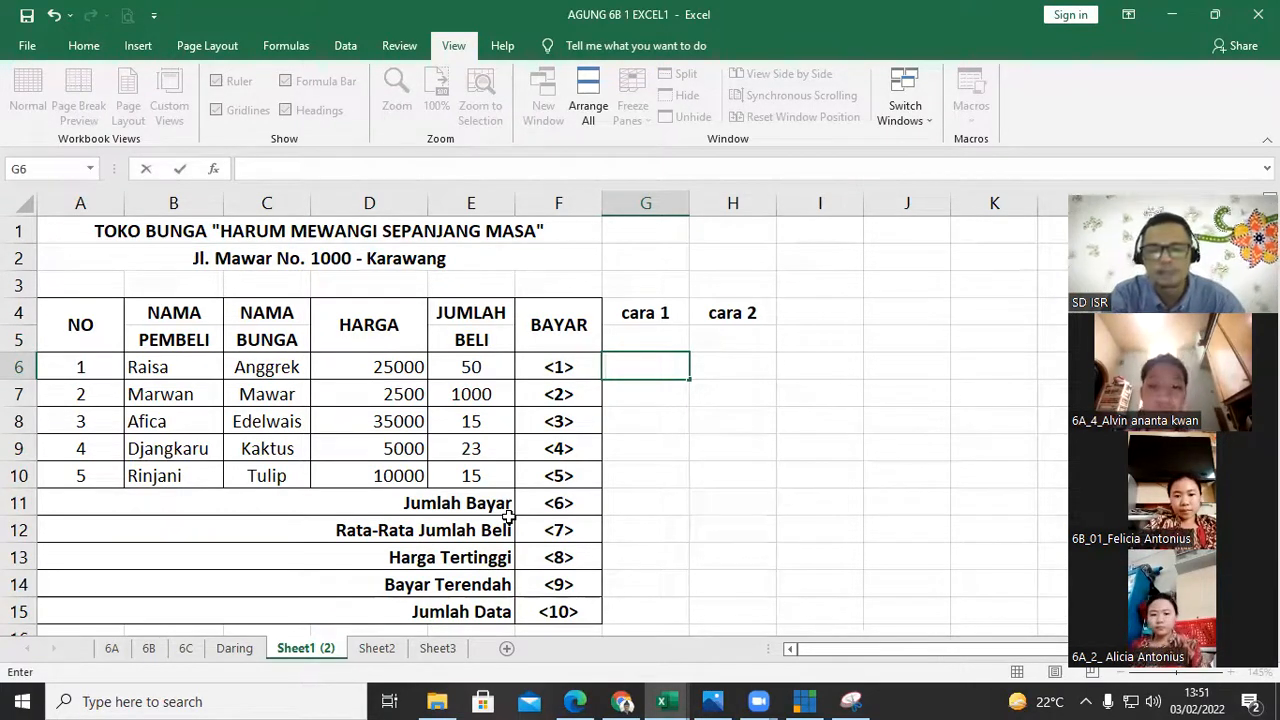
pyautogui.write('=')
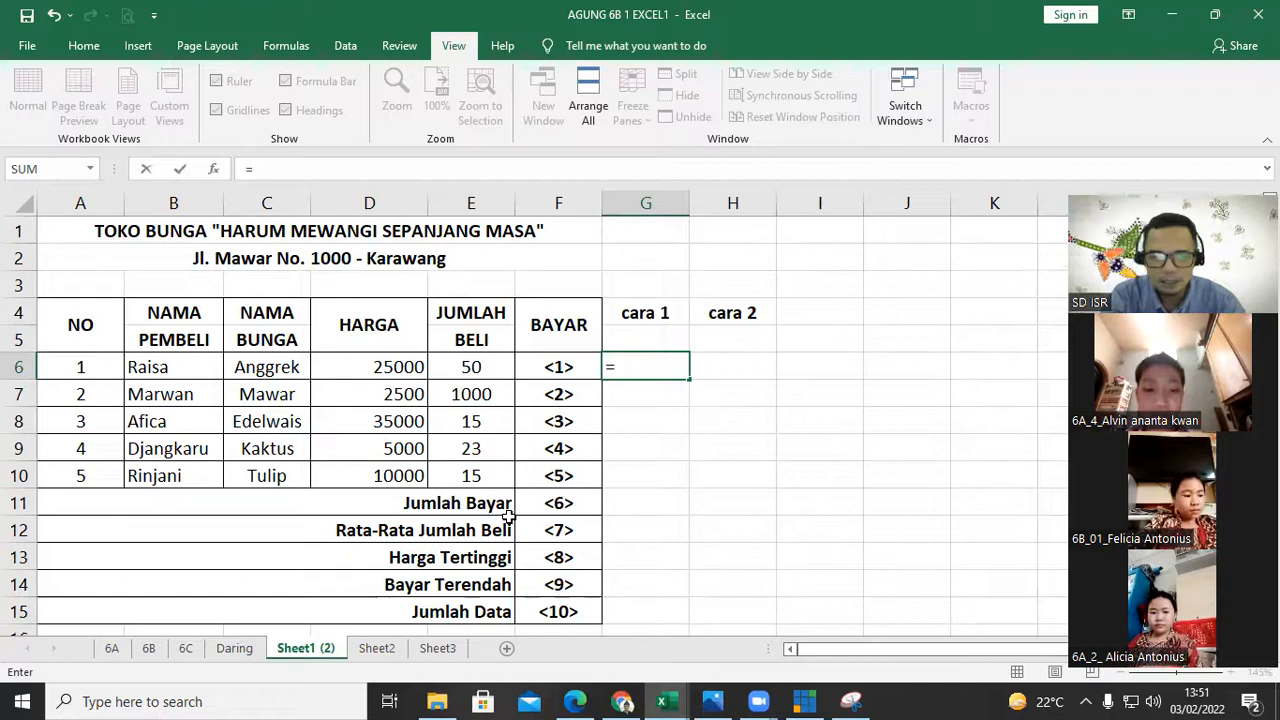
pyautogui.write('25000')
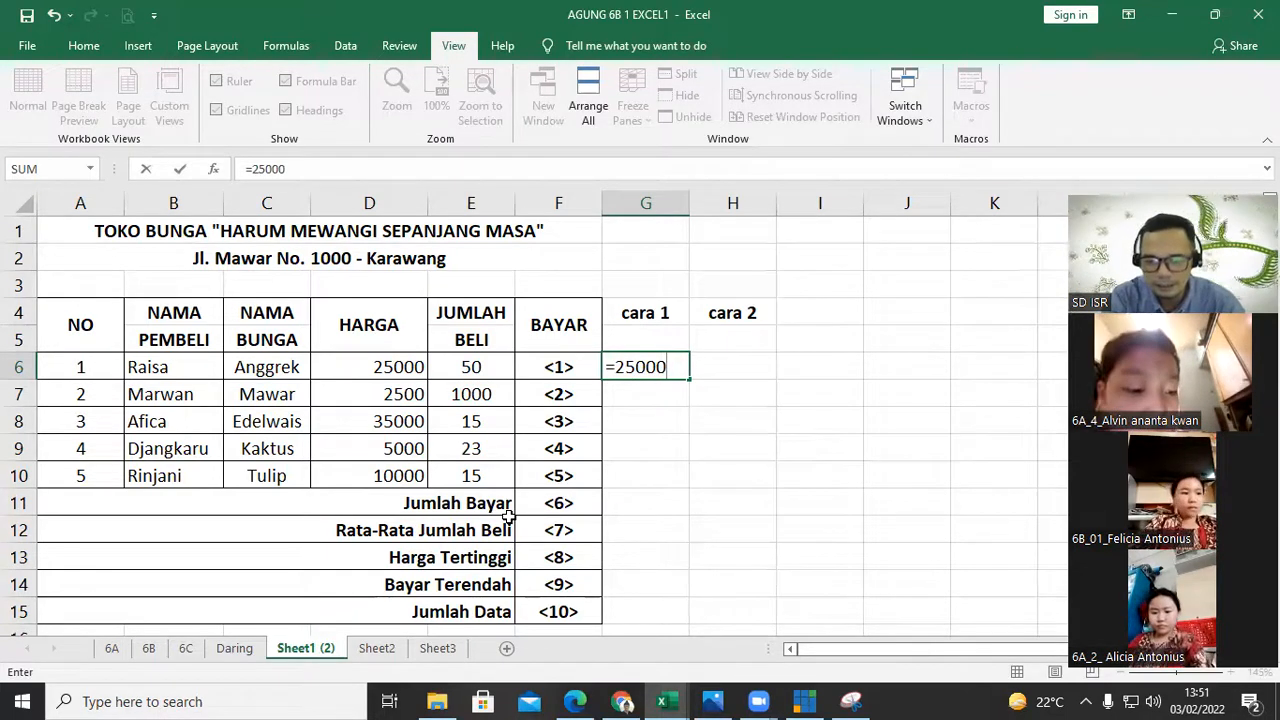
pyautogui.write('*')
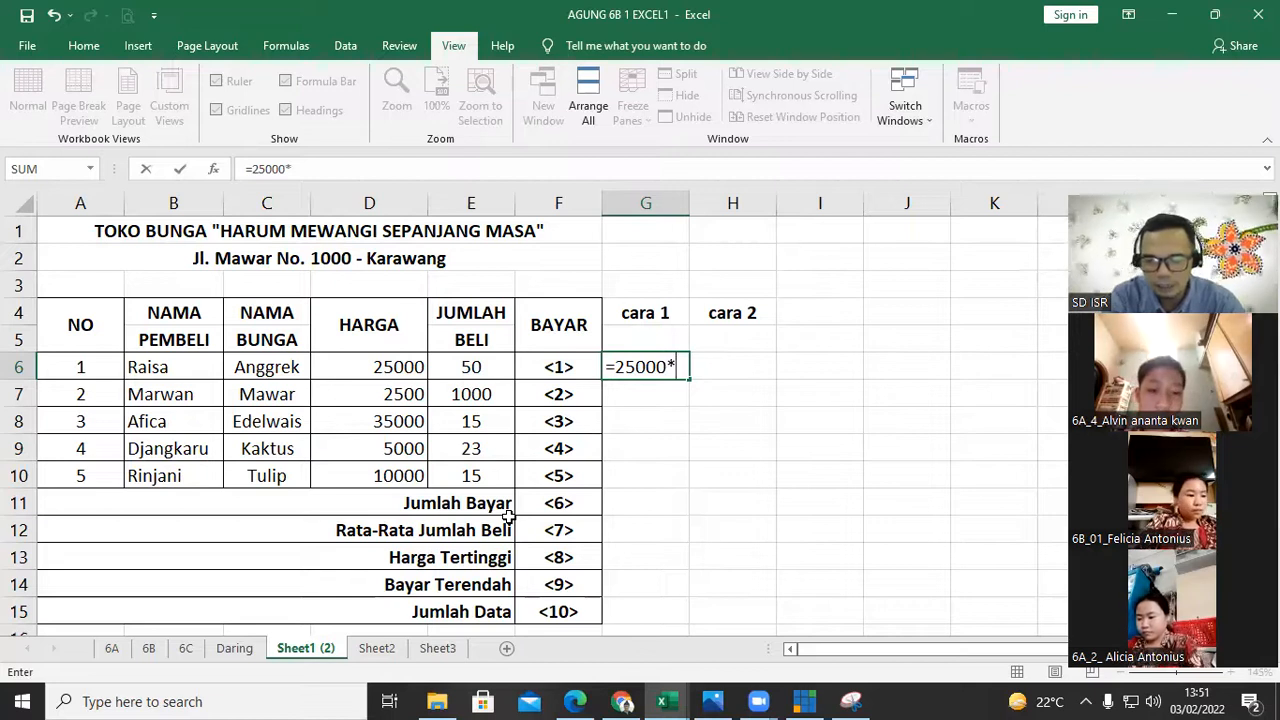
pyautogui.write('50')
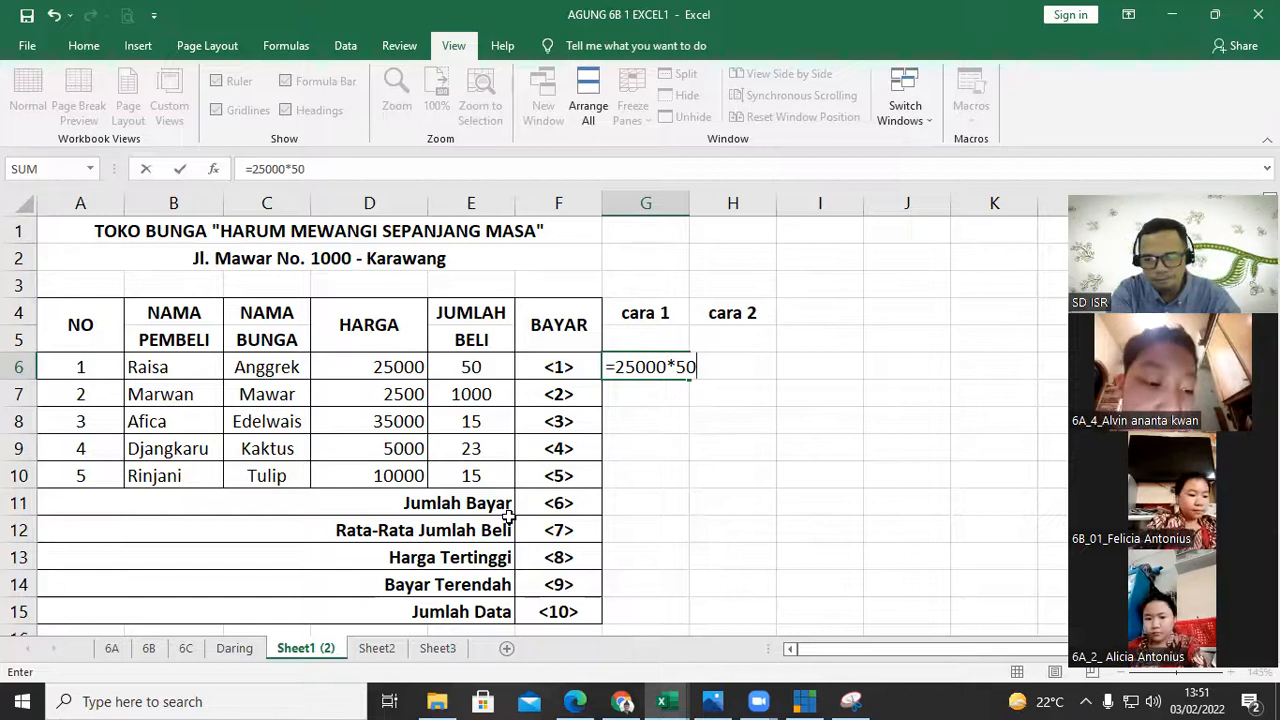
pyautogui.press('Tab')
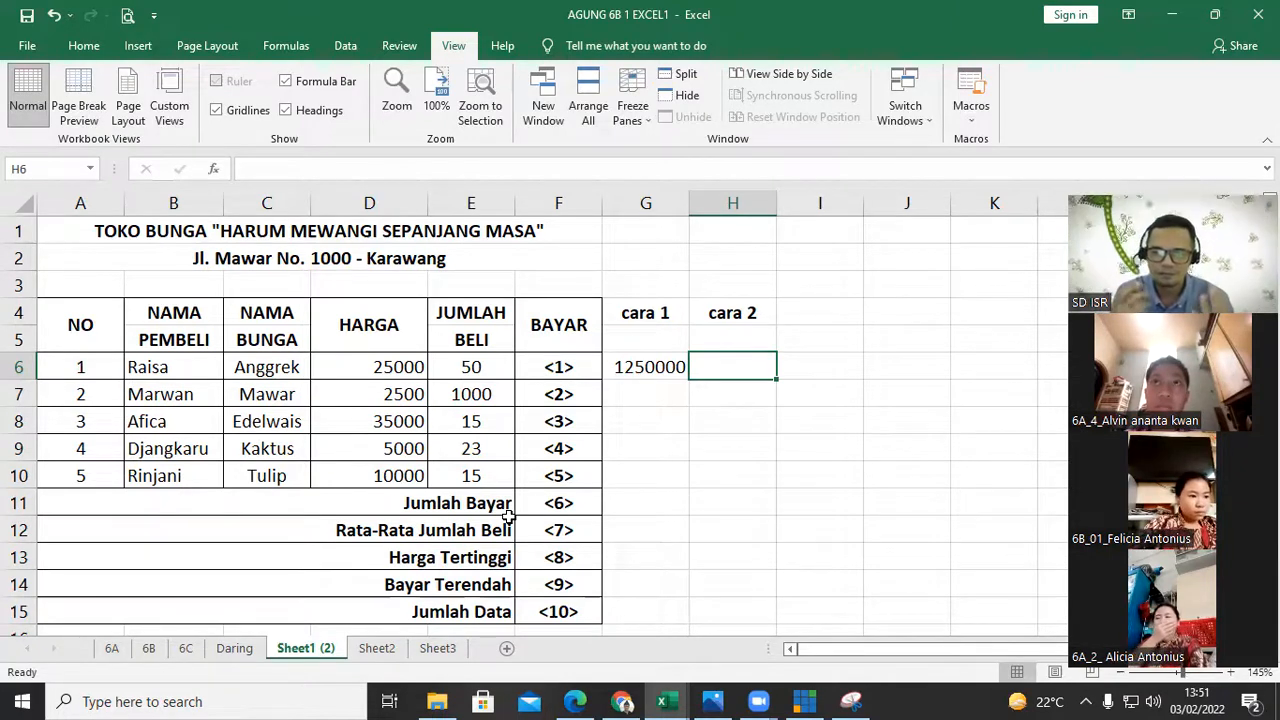
pyautogui.write('12500000')
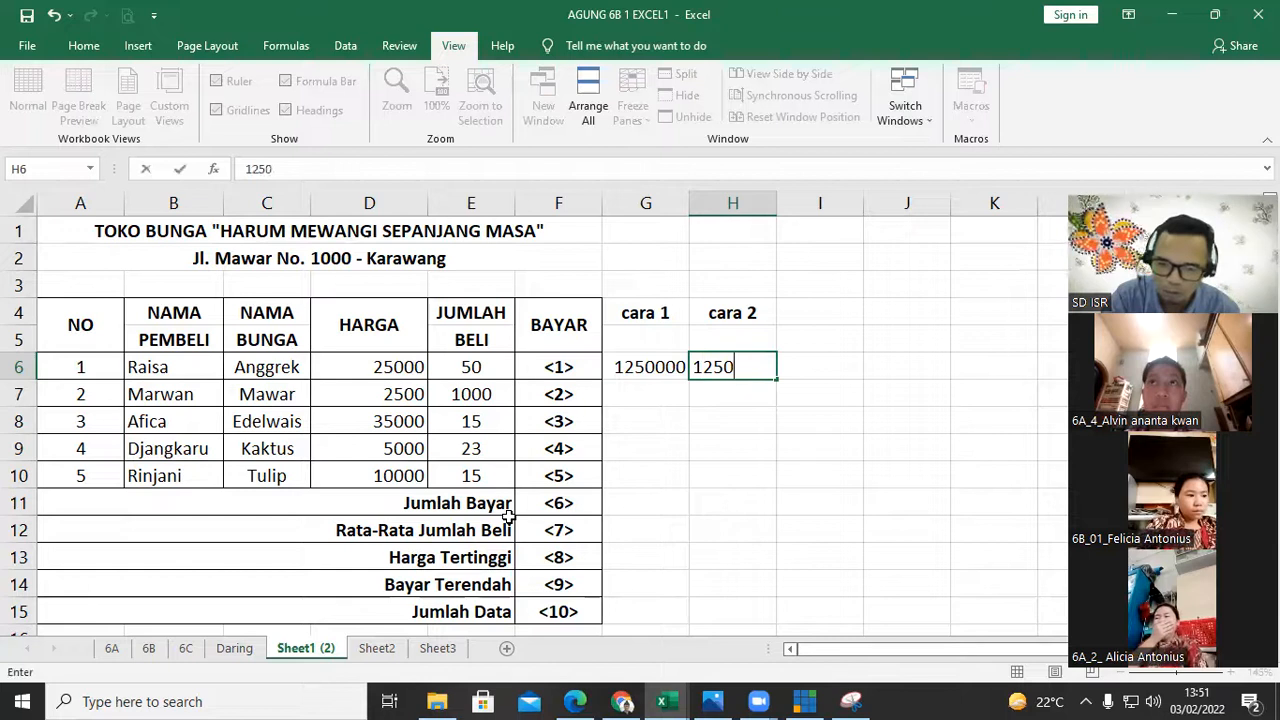
pyautogui.press('Return')
pyautogui.press('Up')
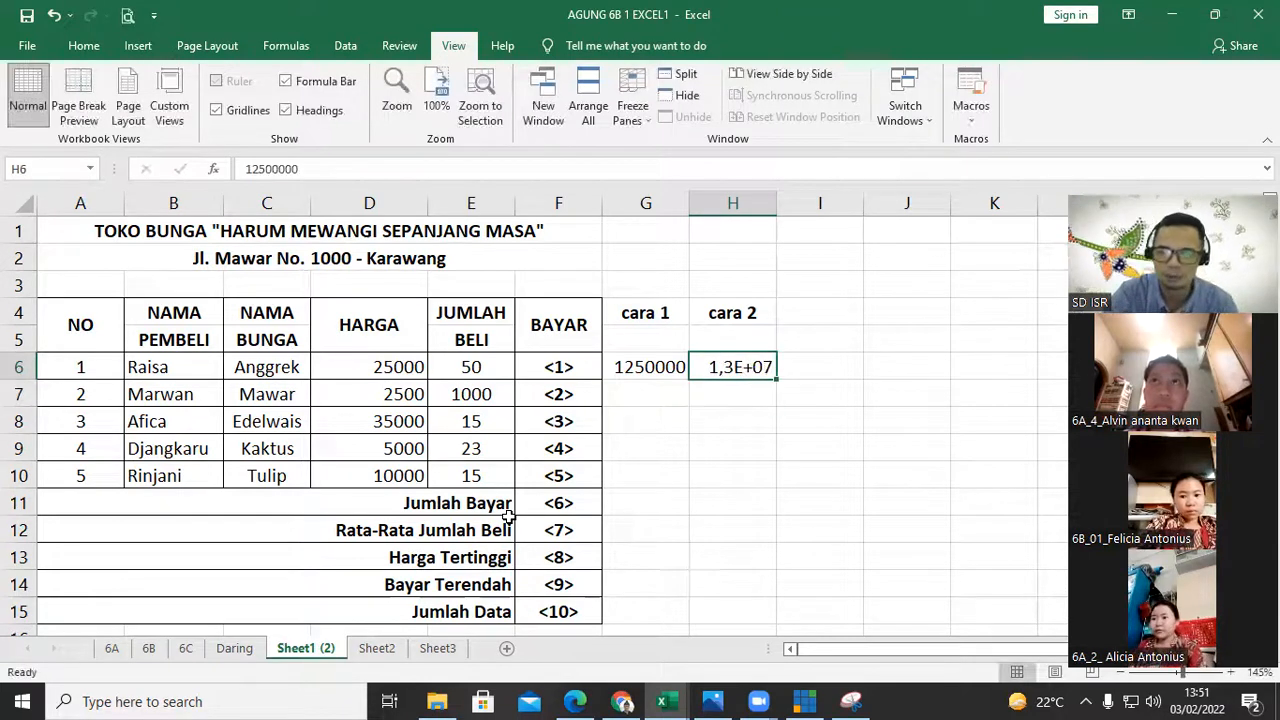
pyautogui.press('Delete')
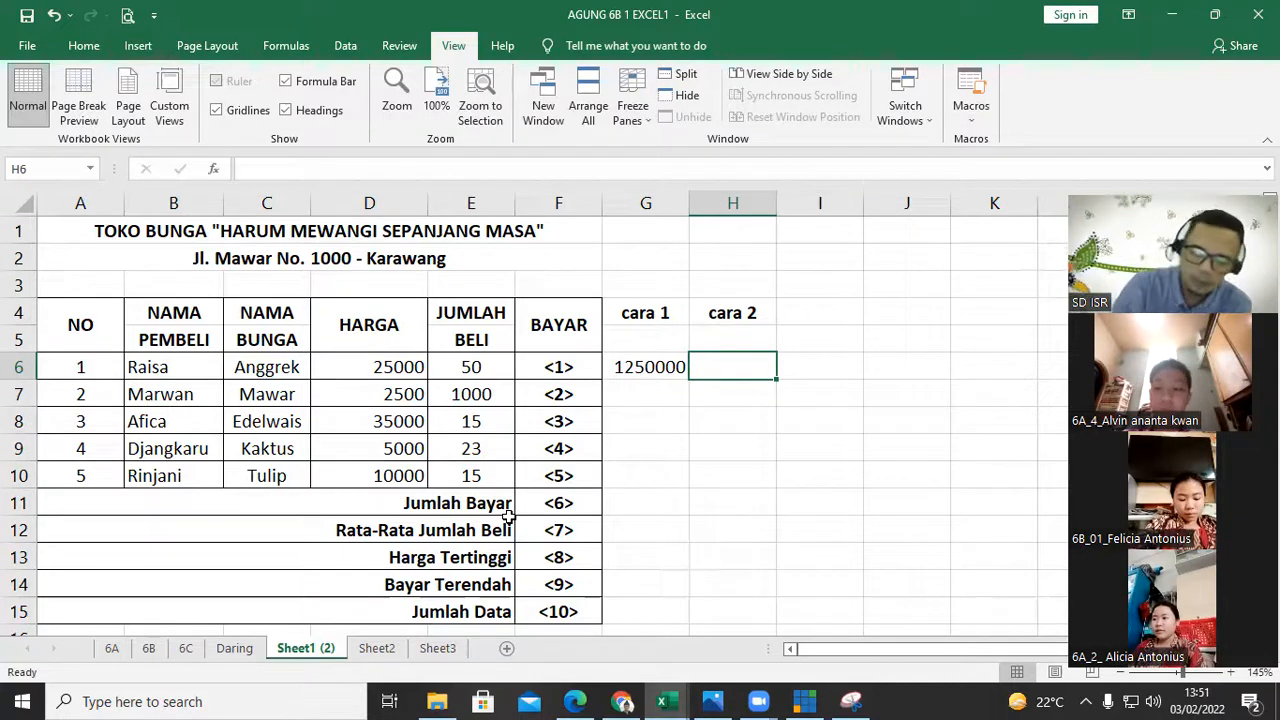
# - In H6 under cara 2, calculate the same payment with the cell-reference formula =D6*E6
pyautogui.write('=')
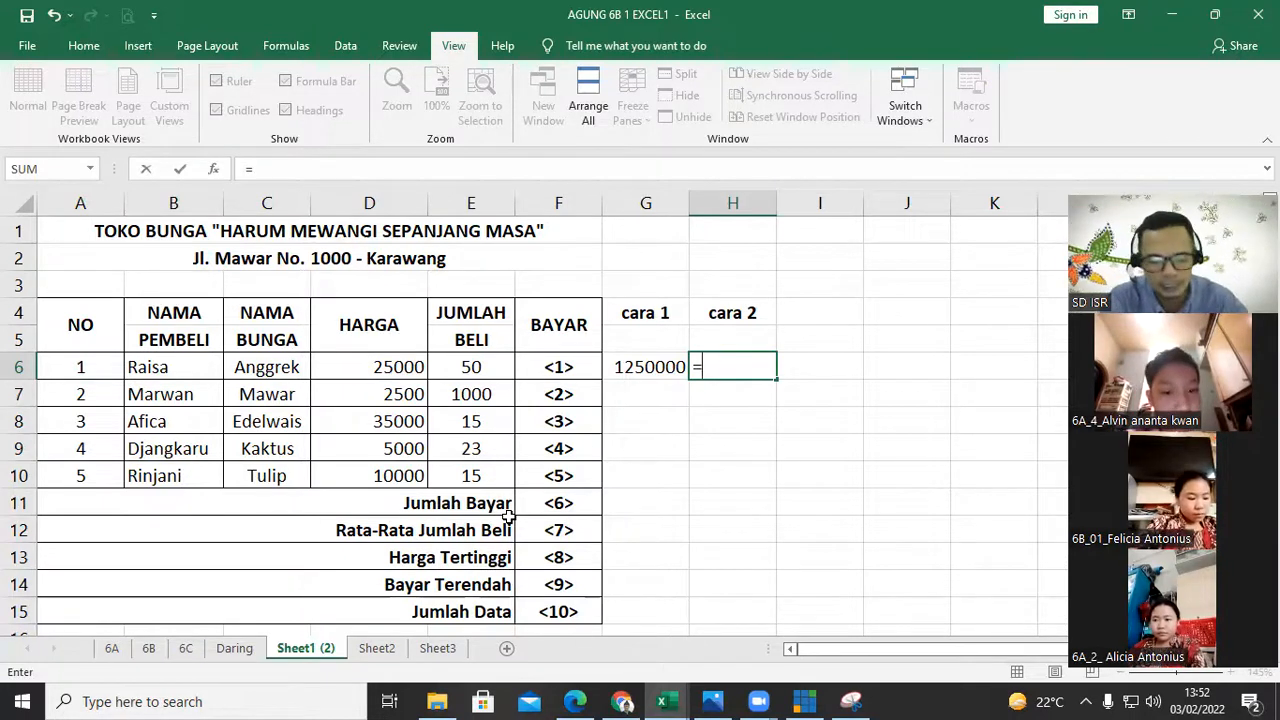
pyautogui.write('D6*')
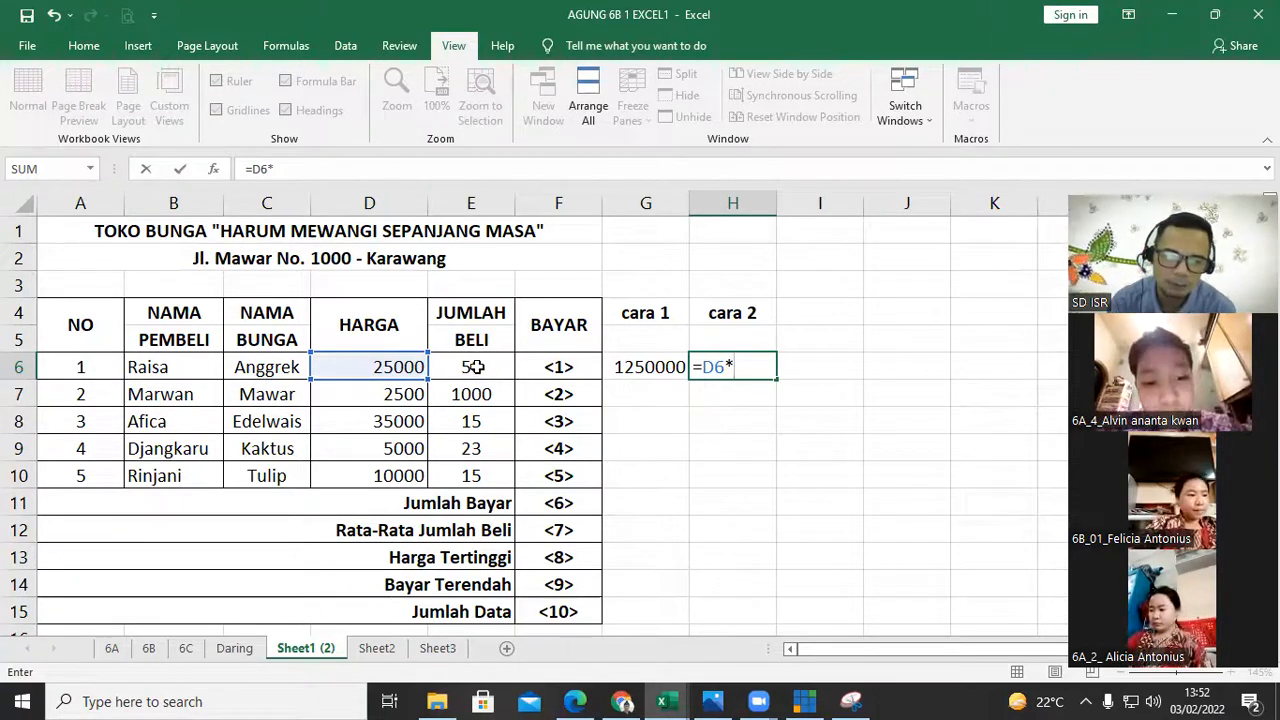
pyautogui.click(476, 367)
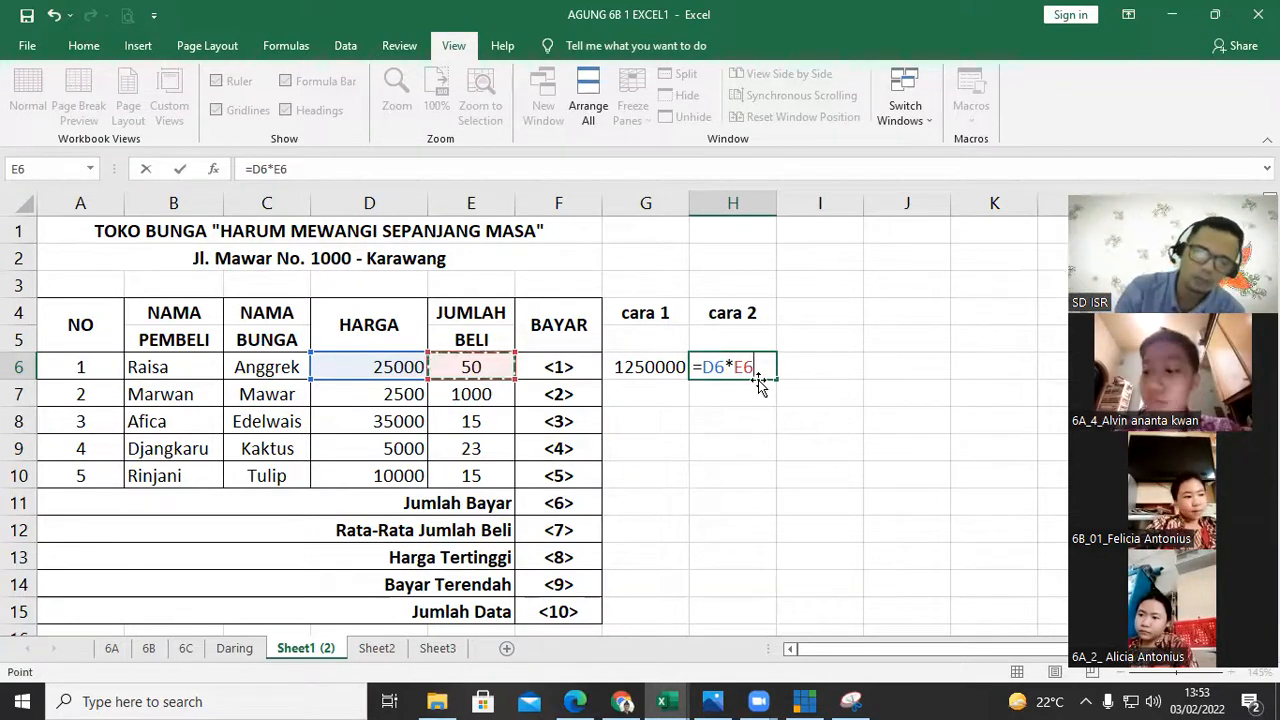
pyautogui.press('Return')
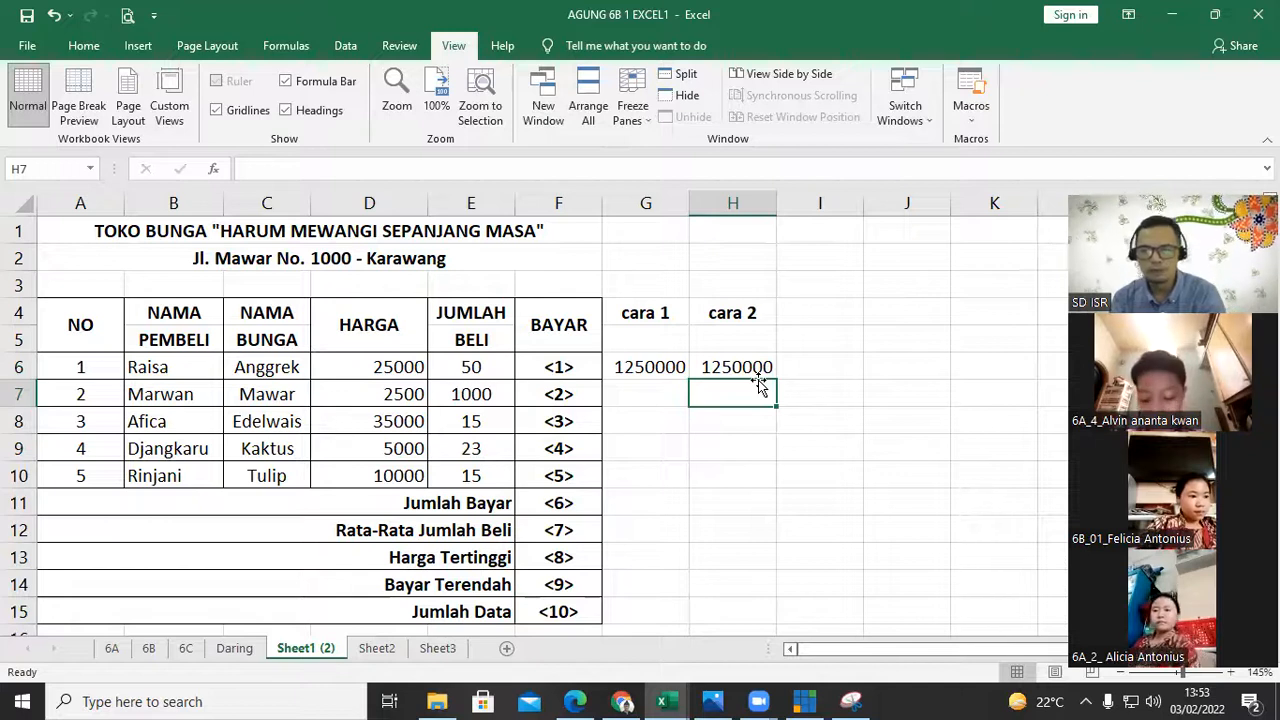
# - Compare the contents of the cara 1 and cara 2 cells, G6 and H6
pyautogui.press('Up')
pyautogui.press('Left')
pyautogui.press('Right')
pyautogui.press('Down')
pyautogui.press('Up')
pyautogui.press('Left')
pyautogui.press('Right')
pyautogui.press('Down')
pyautogui.press('Up')
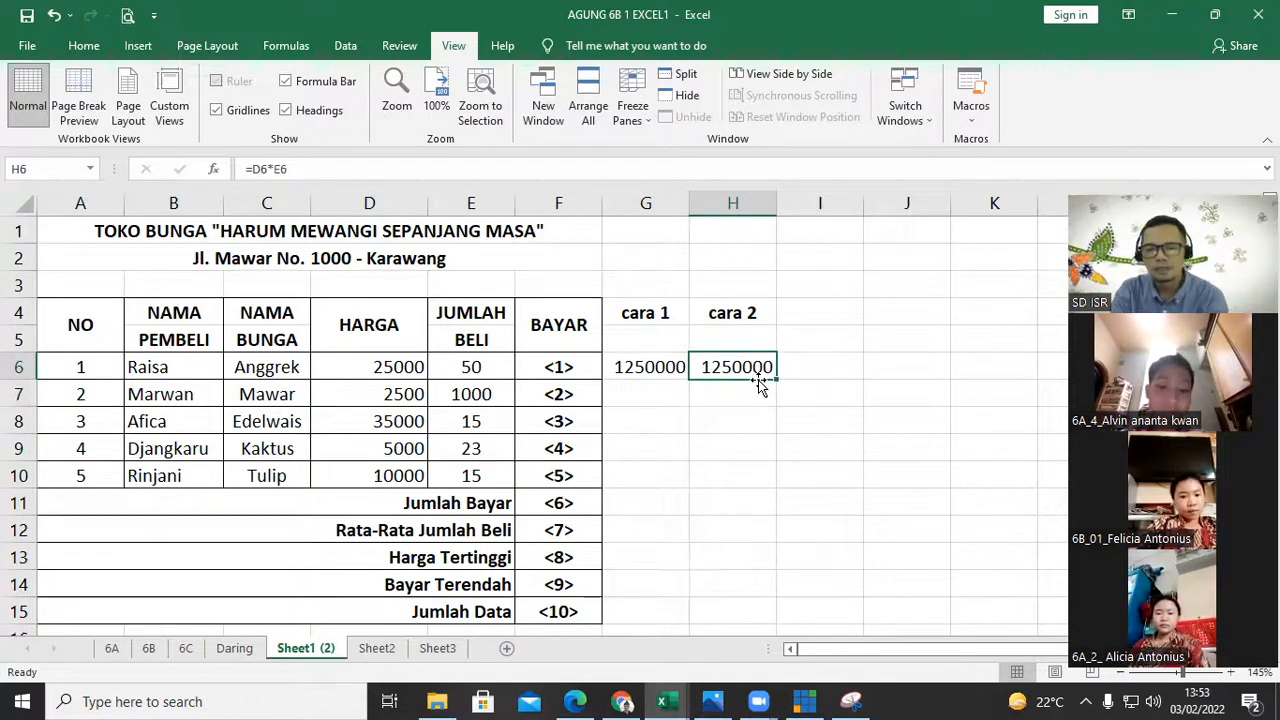
# - Fill the cara 1 cell G6 with yellow and the cara 2 cell H6 with light green
pyautogui.press('Left')
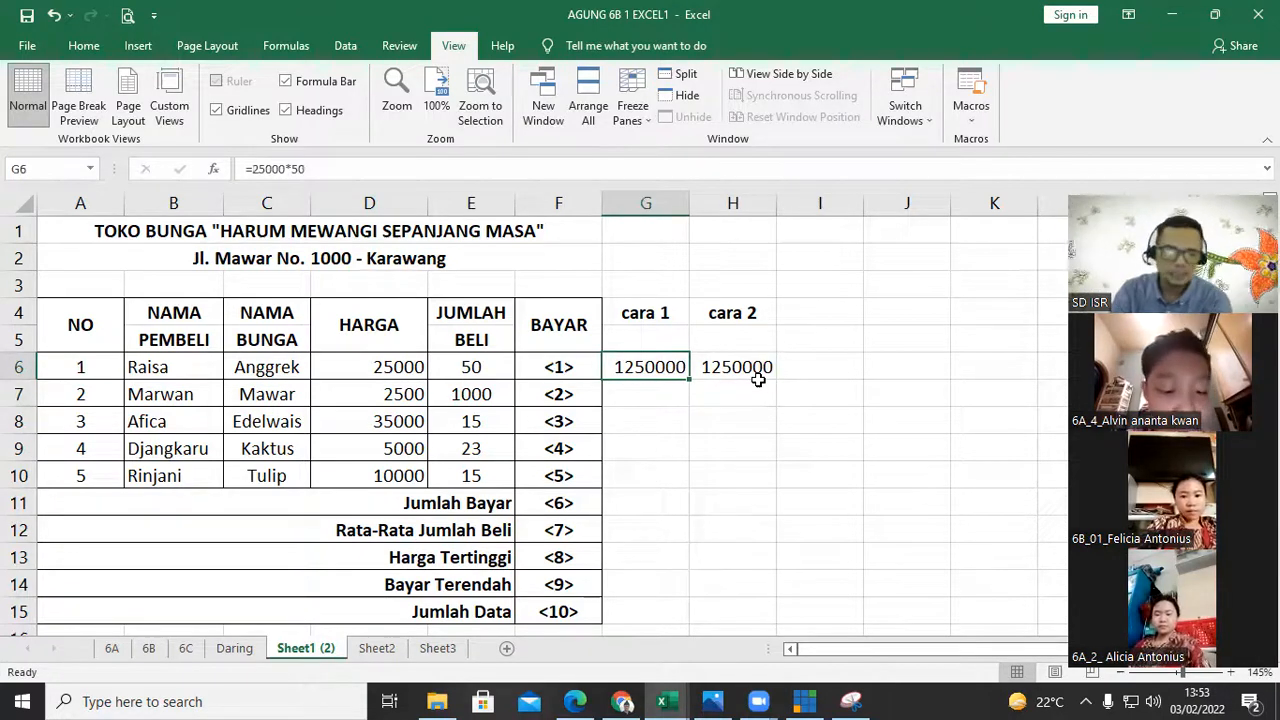
pyautogui.click(43, 41)
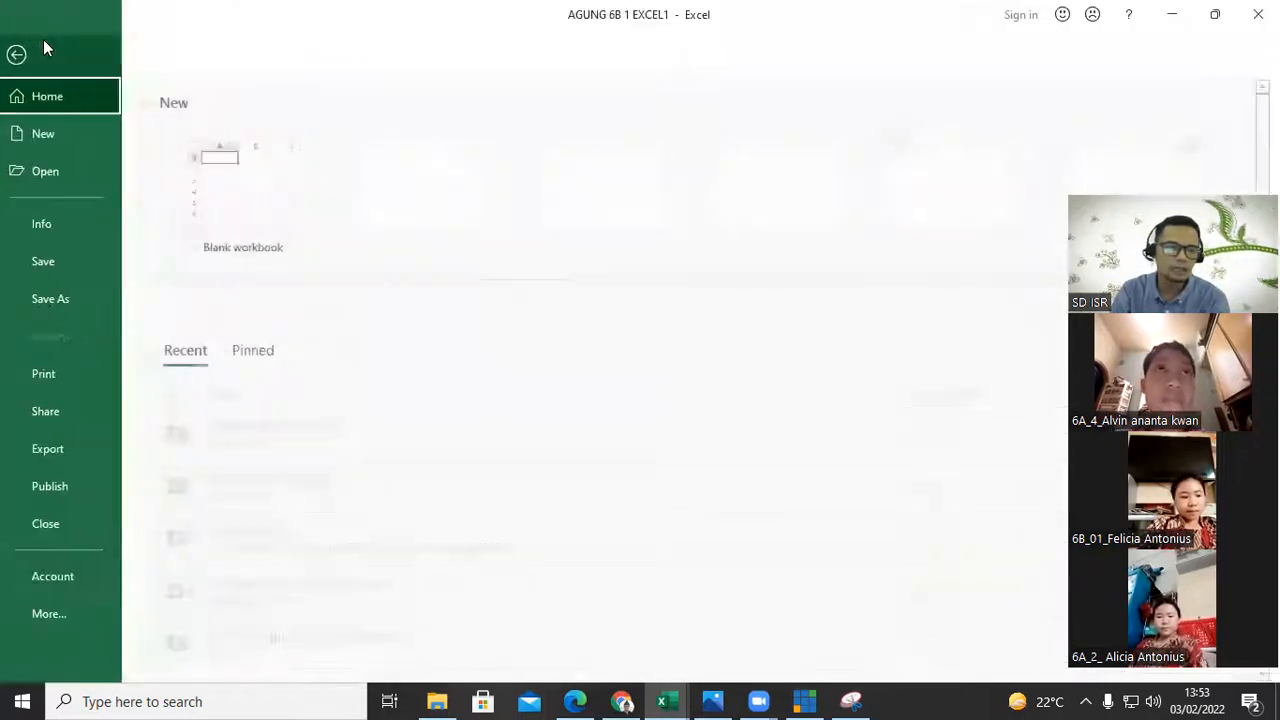
pyautogui.click(43, 45)
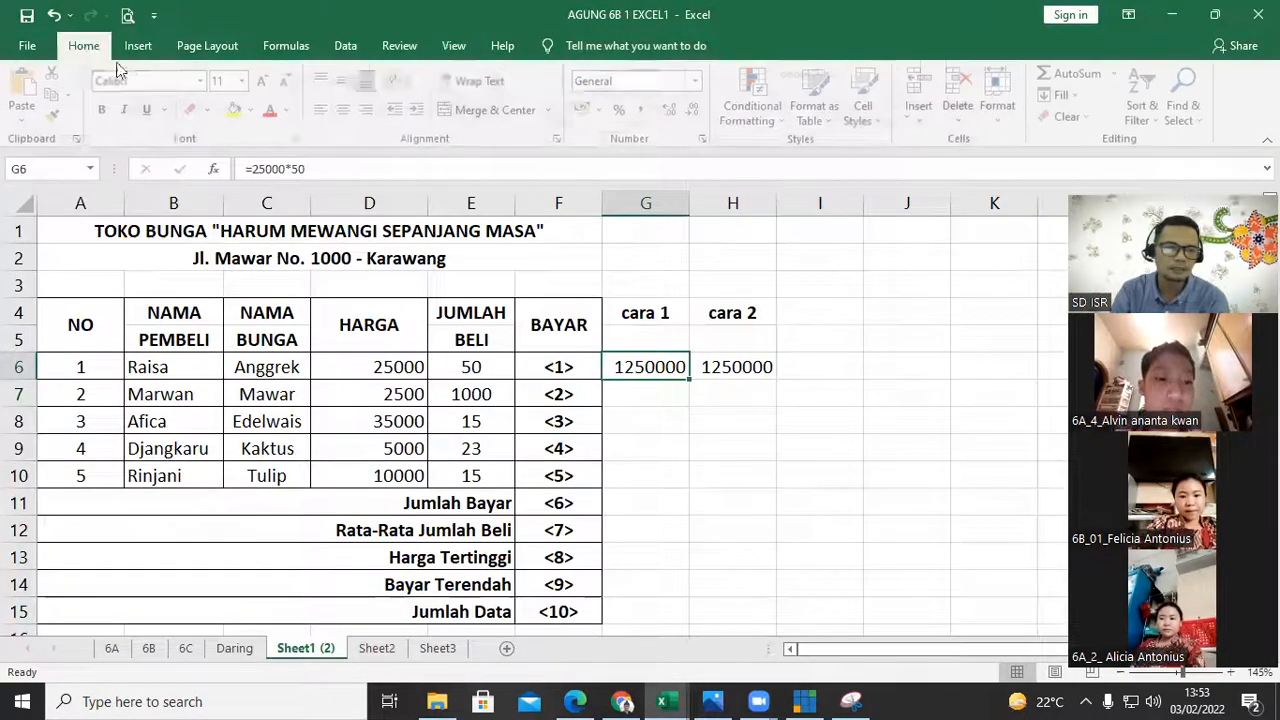
pyautogui.click(236, 109)
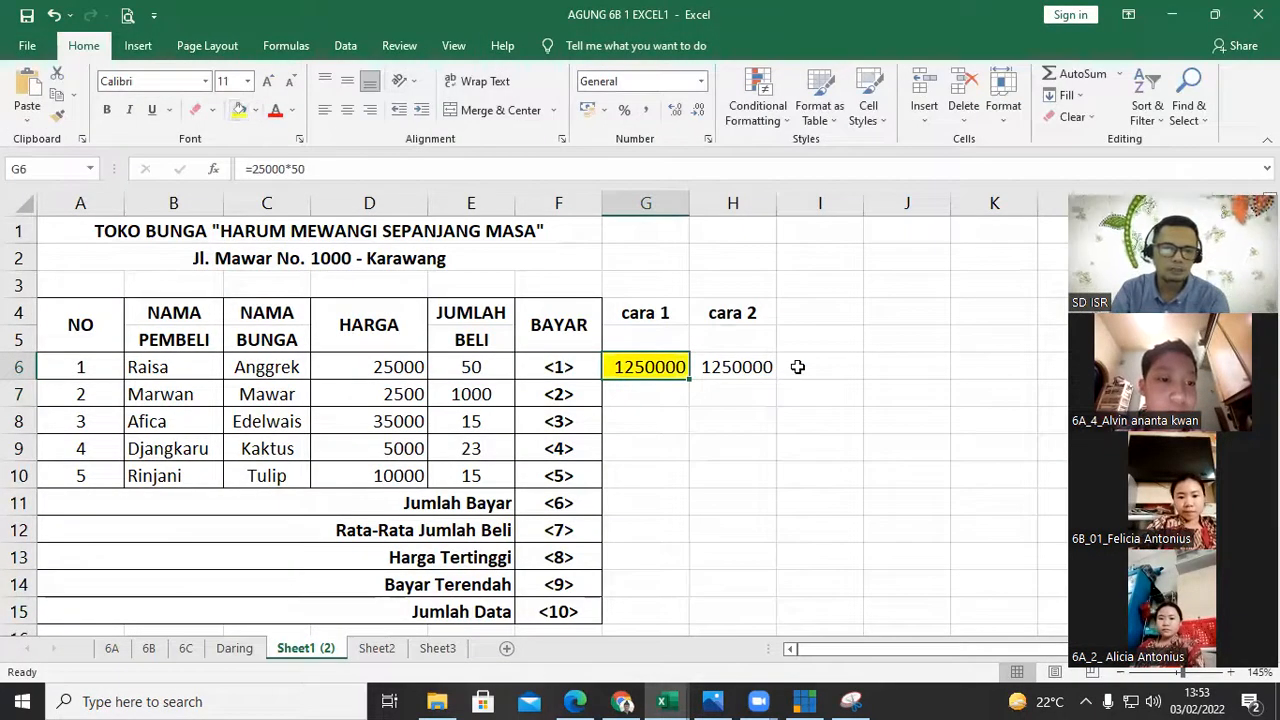
pyautogui.click(744, 371)
pyautogui.click(256, 110)
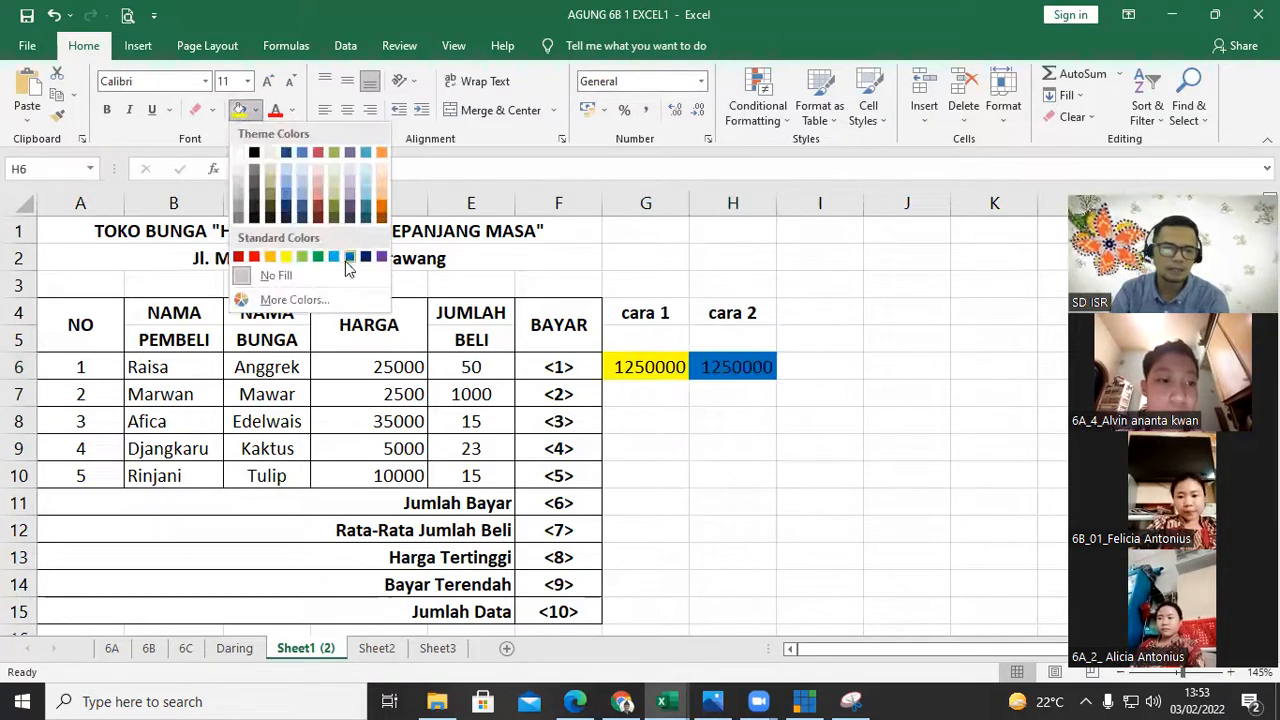
pyautogui.click(303, 257)
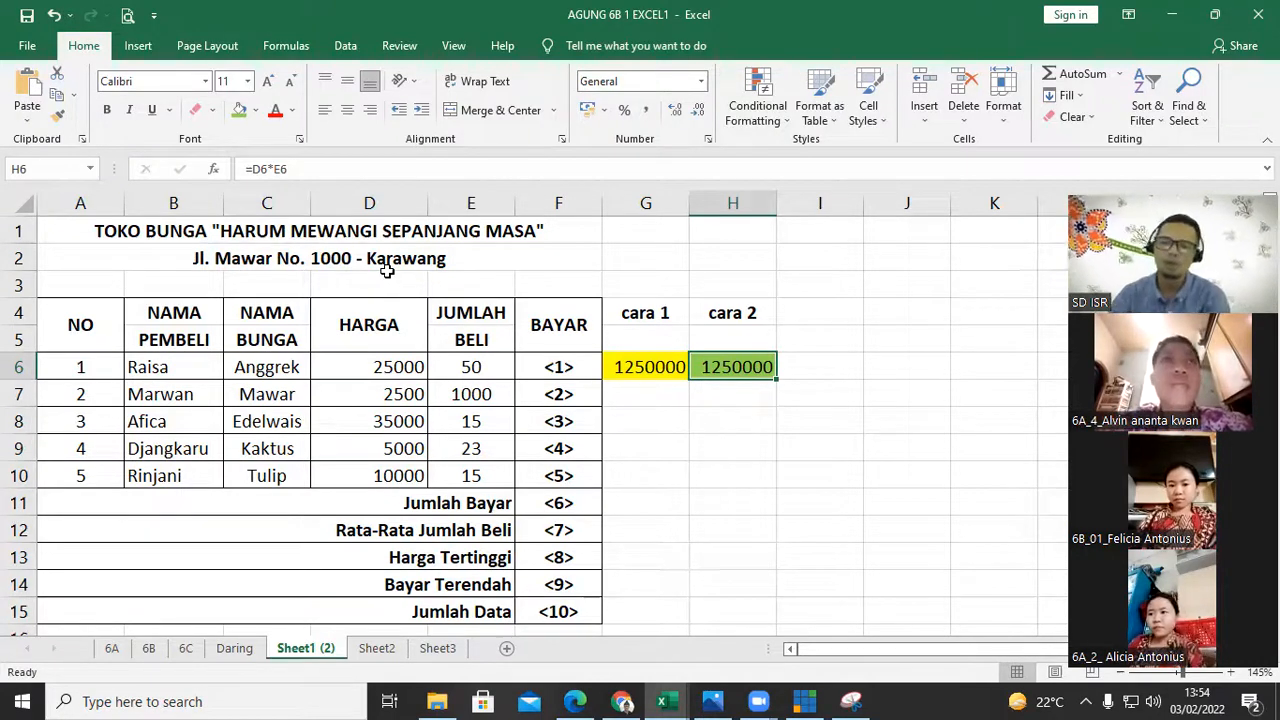
# - Set the Anggrek price in D6 to 50000
pyautogui.click(365, 373)
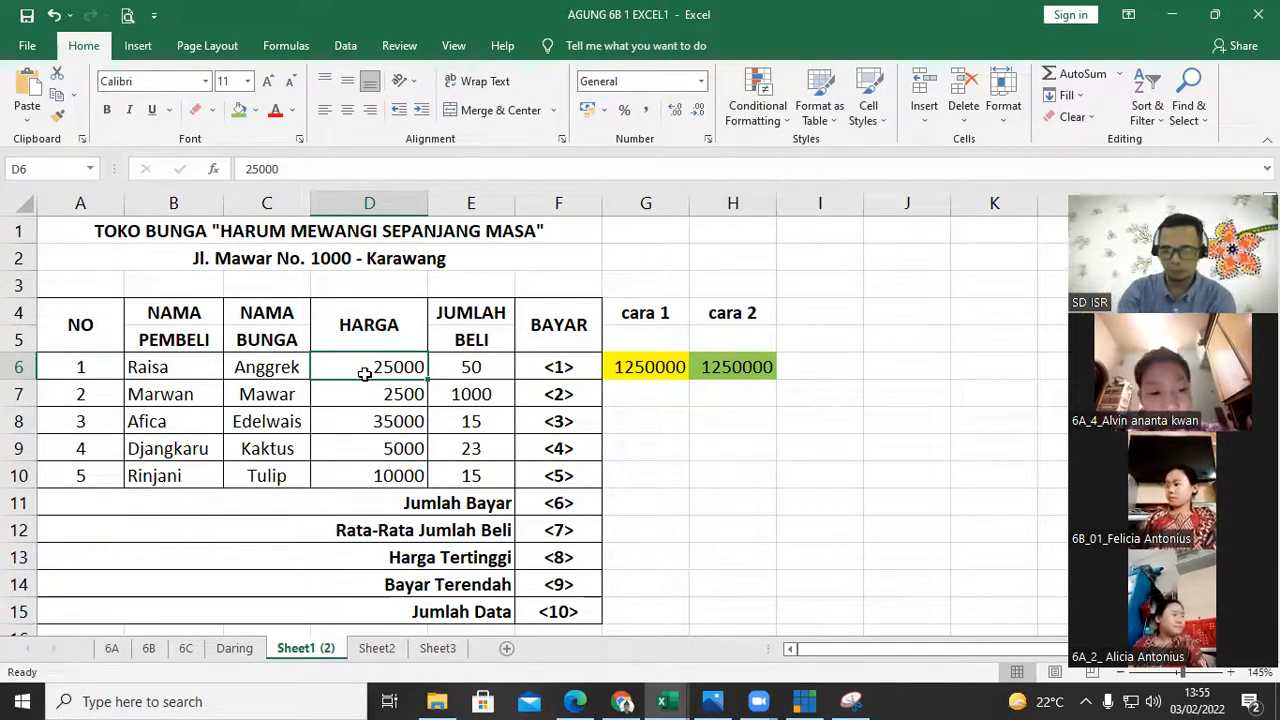
pyautogui.write('5000')
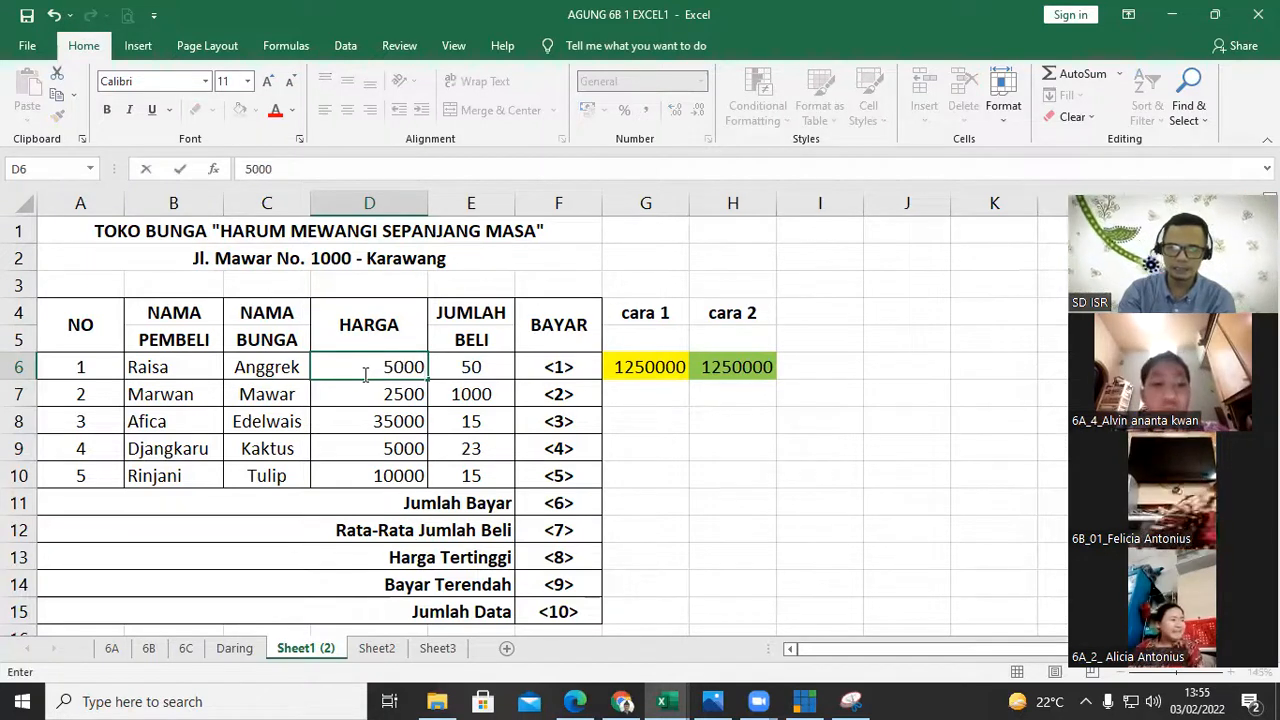
pyautogui.write('0')
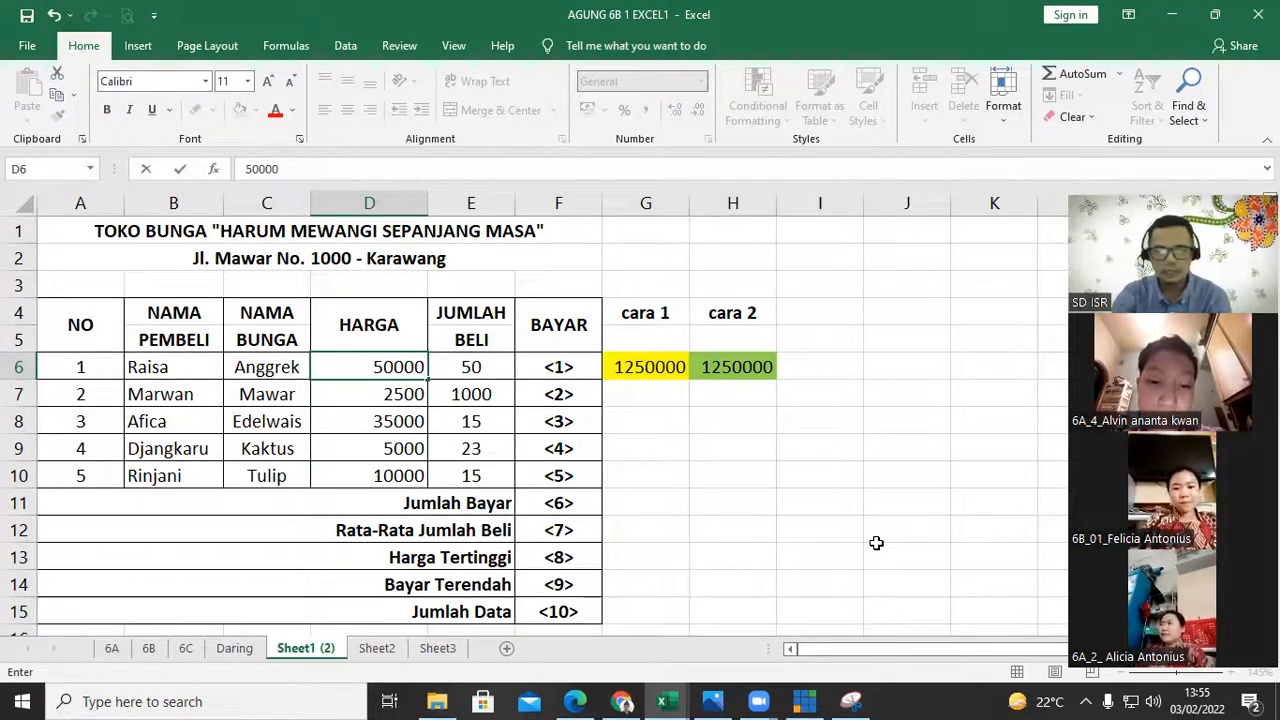
pyautogui.press('Return')
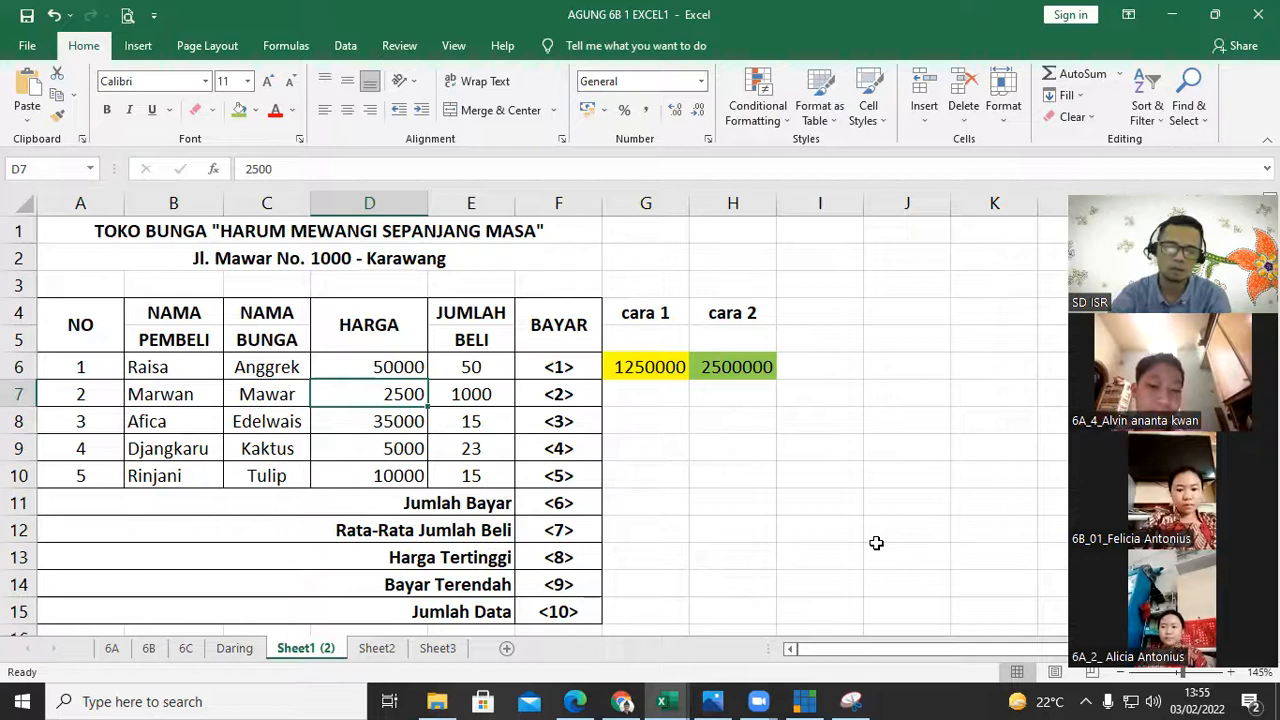
# - Replace the cara 1 formula in G6 with =50000*50
pyautogui.press('Right')
pyautogui.press('Right')
pyautogui.press('Right')
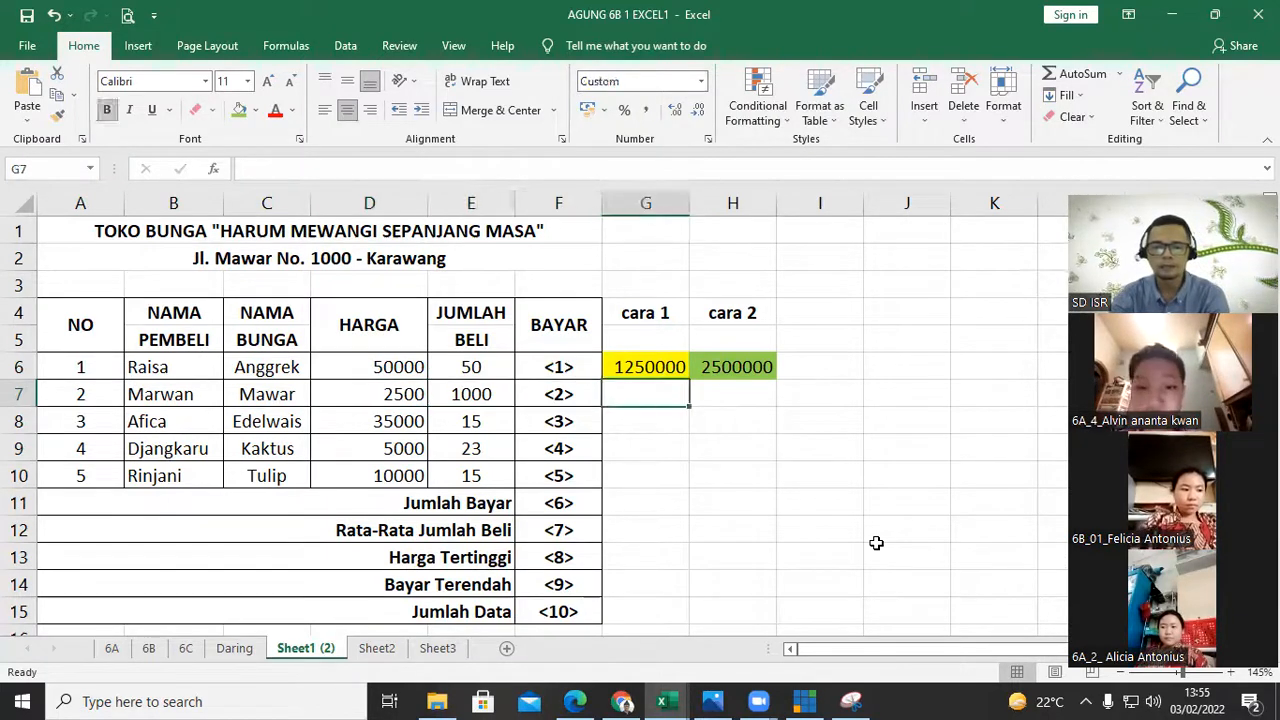
pyautogui.press('Up')
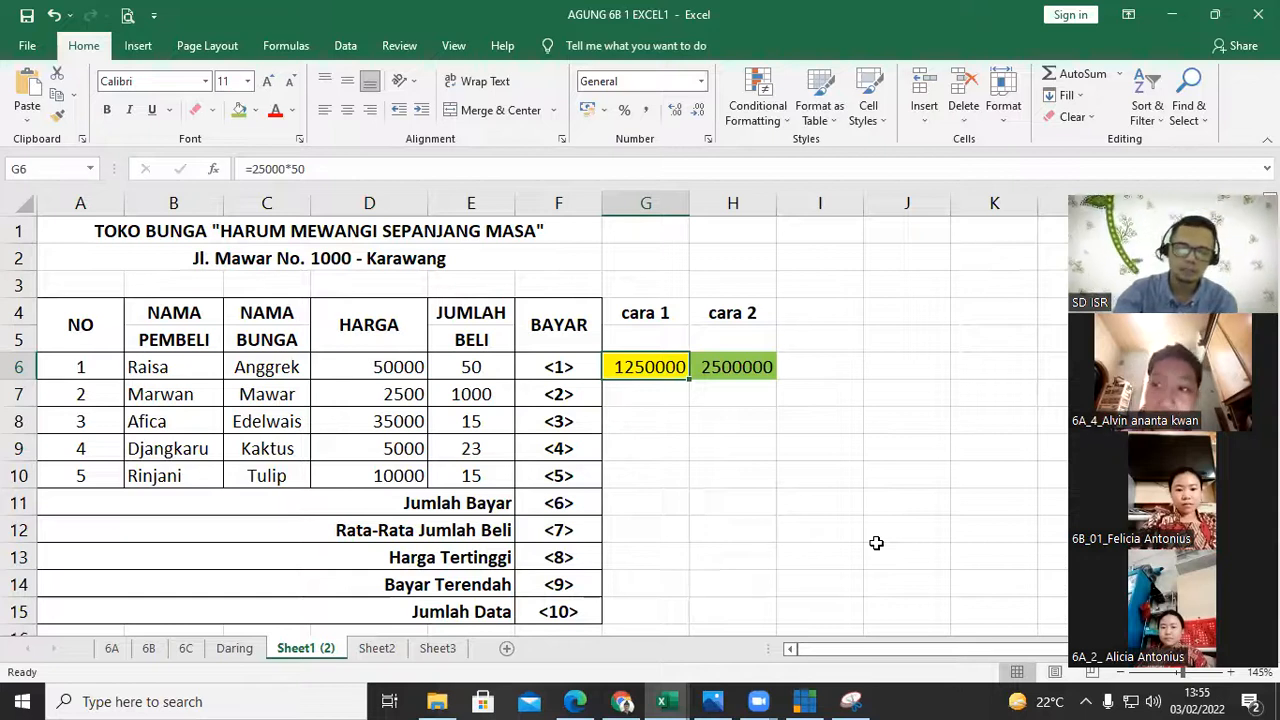
pyautogui.write('=50000*50')
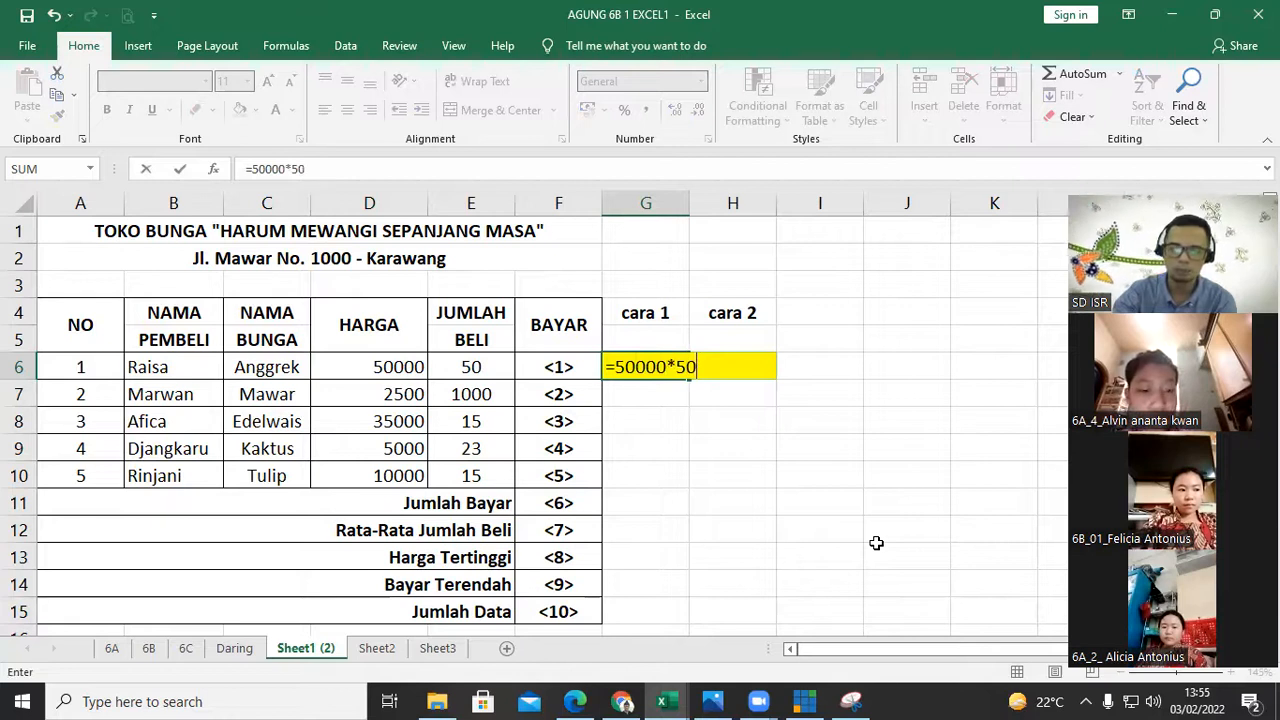
pyautogui.press('Return')
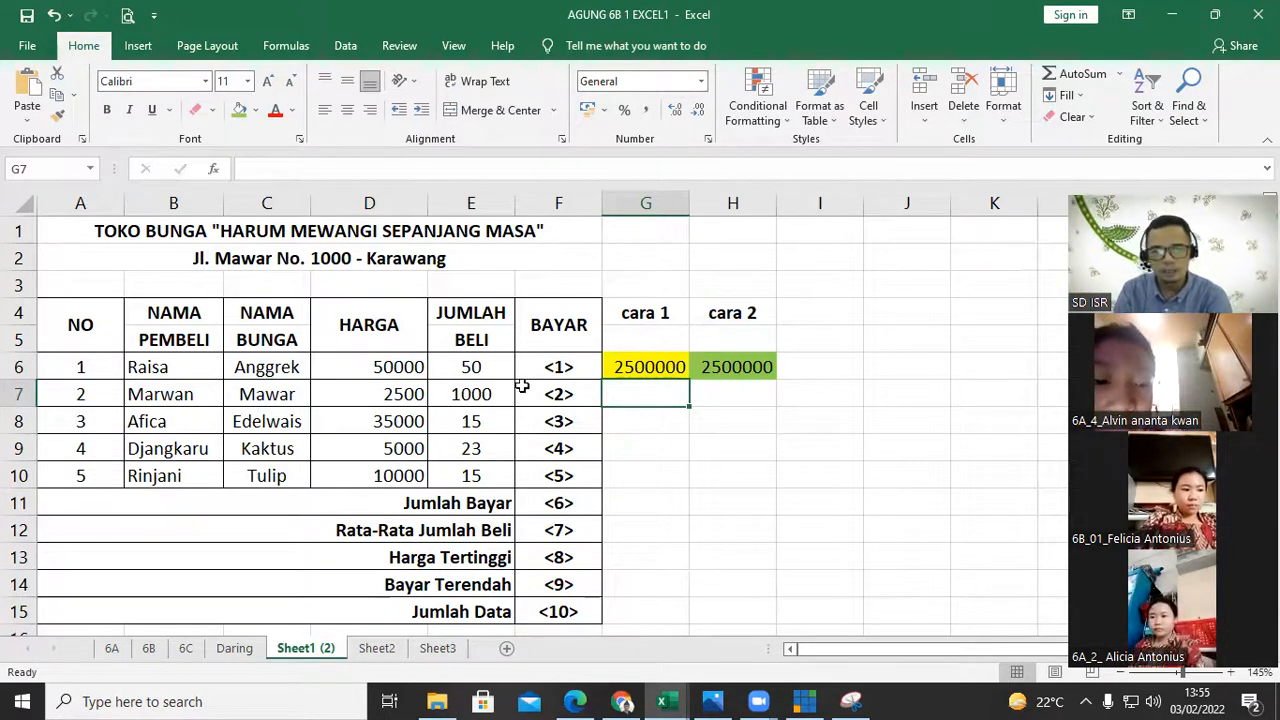
# - Set the Anggrek price in D6 to 25000
pyautogui.click(470, 368)
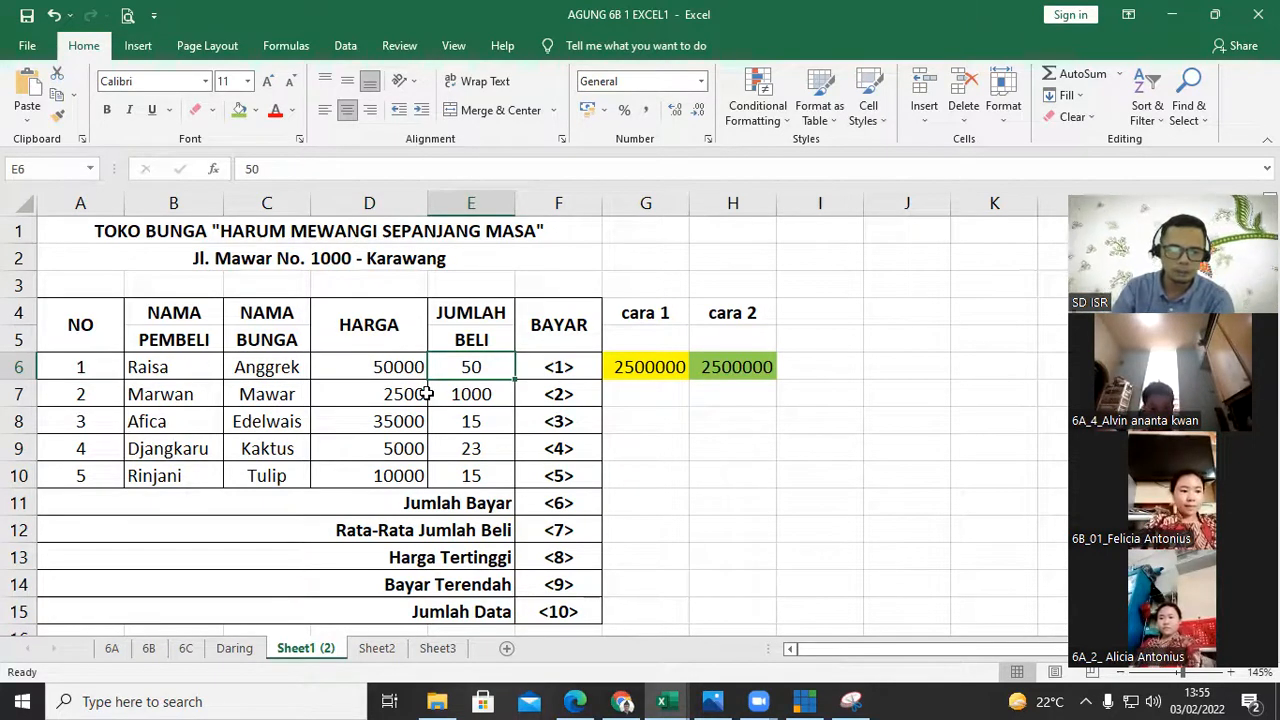
pyautogui.click(392, 367)
pyautogui.write('25000')
pyautogui.press('Return')
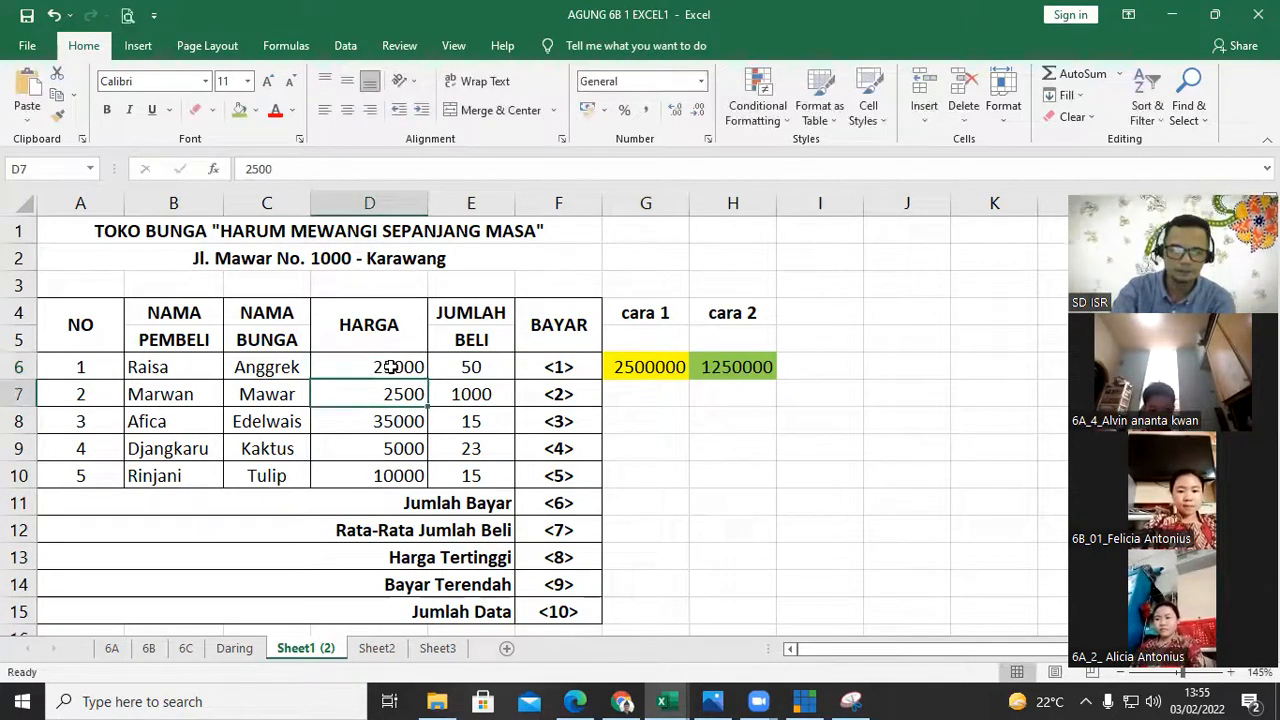
# - Set the Anggrek purchase quantity in E6 to 30 and check the cara 1 formula in G6
pyautogui.click(481, 368)
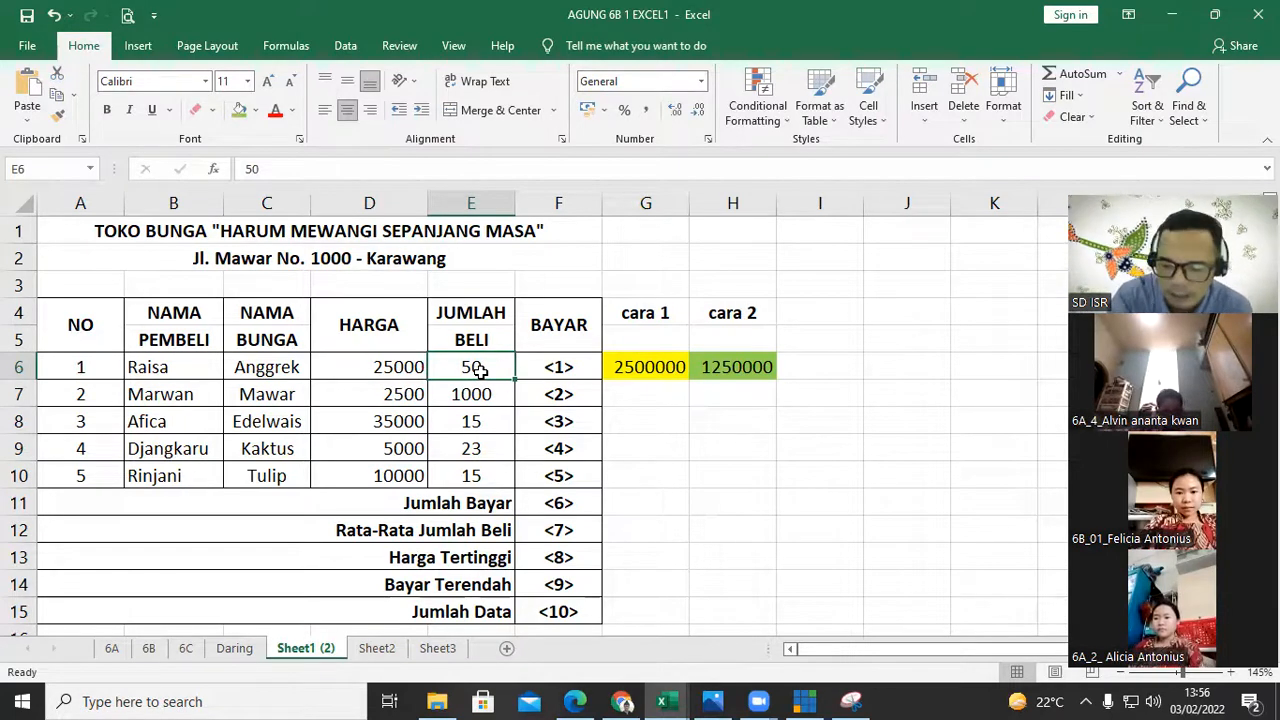
pyautogui.write('30')
pyautogui.press('Return')
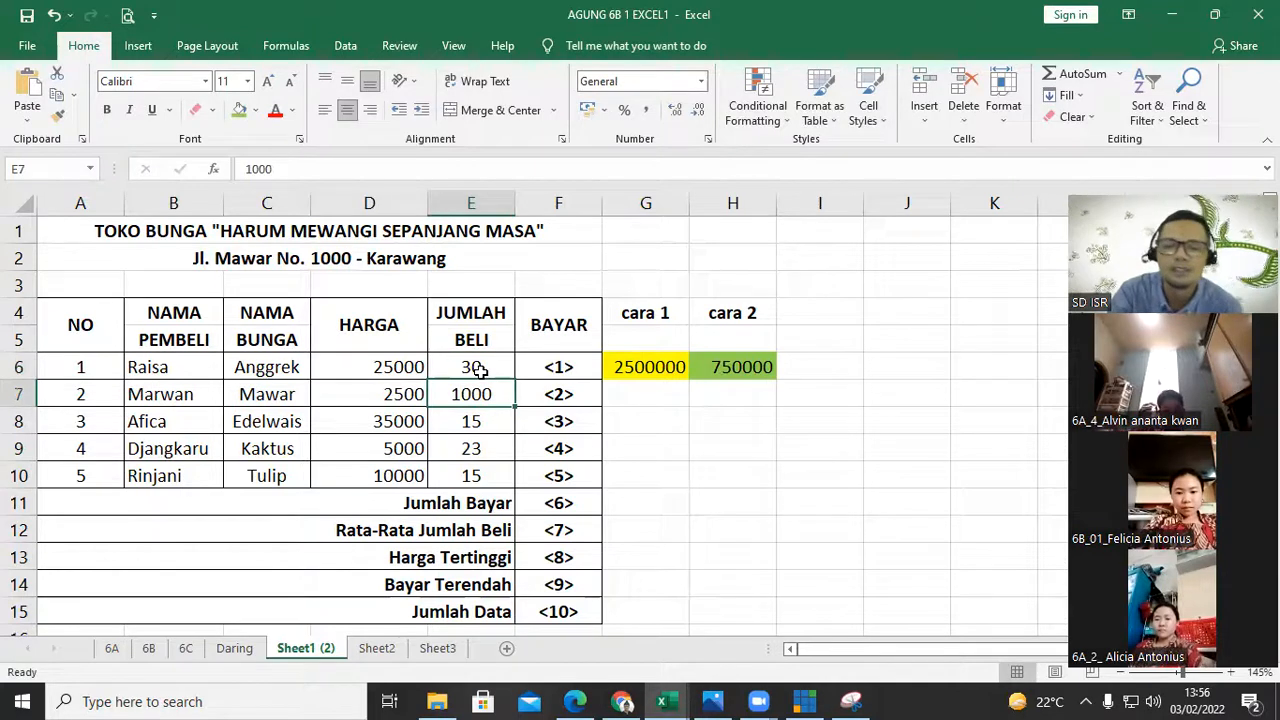
pyautogui.click(680, 367)
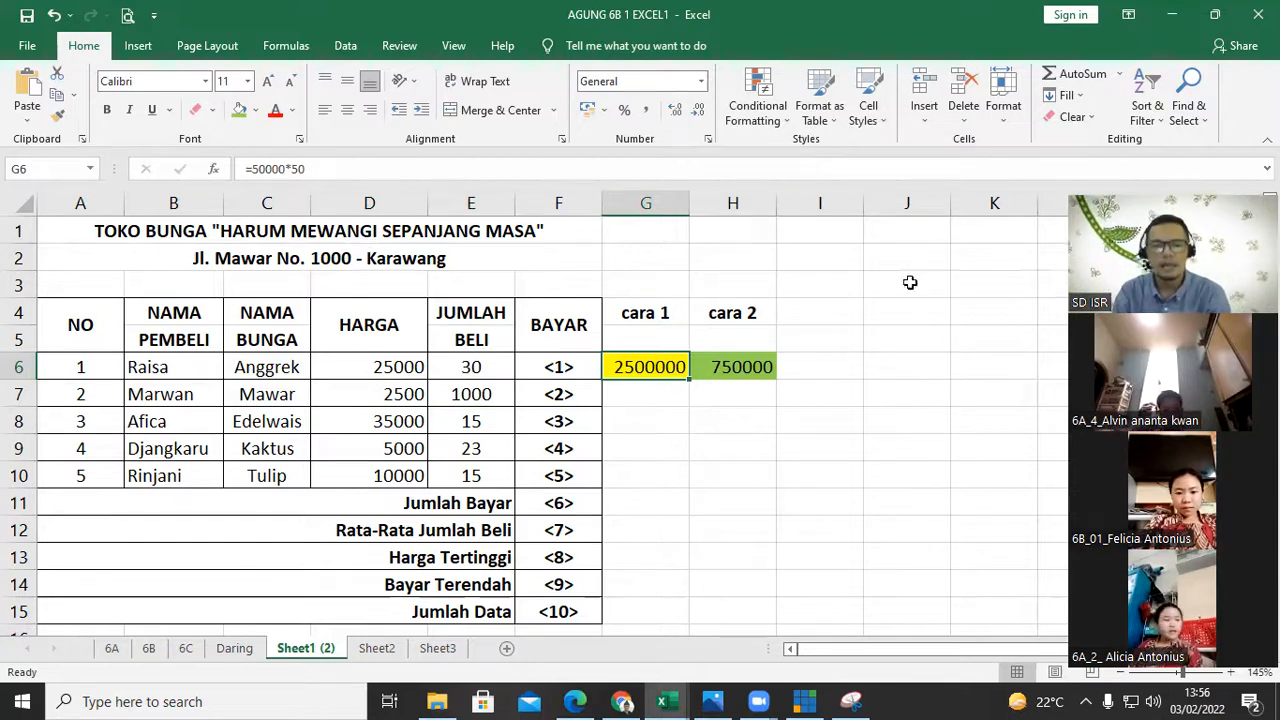
# - Set the Anggrek purchase quantity in E6 to 50
pyautogui.click(447, 367)
pyautogui.write('50')
pyautogui.hotkey('ctrl', 'Return')
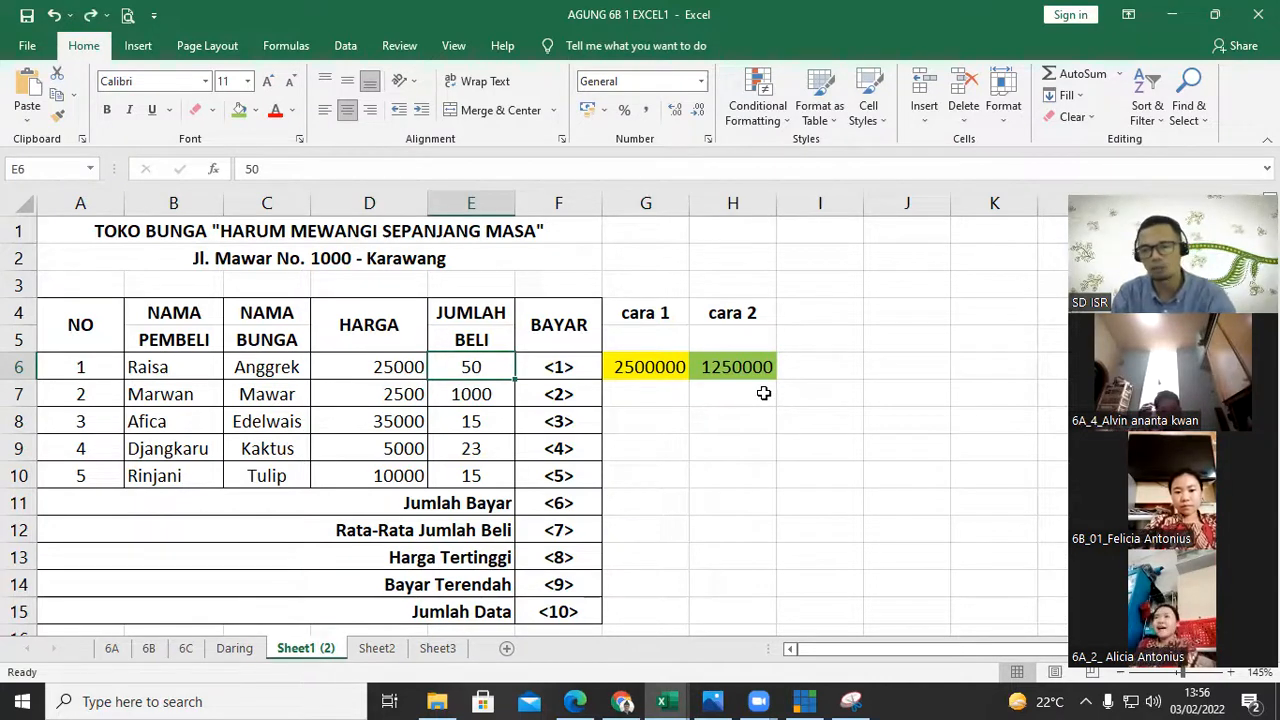
# - Turn the cara 2 formula in H6 into the visible text =D6*E6 by prefixing it with an apostrophe
pyautogui.click(740, 366)
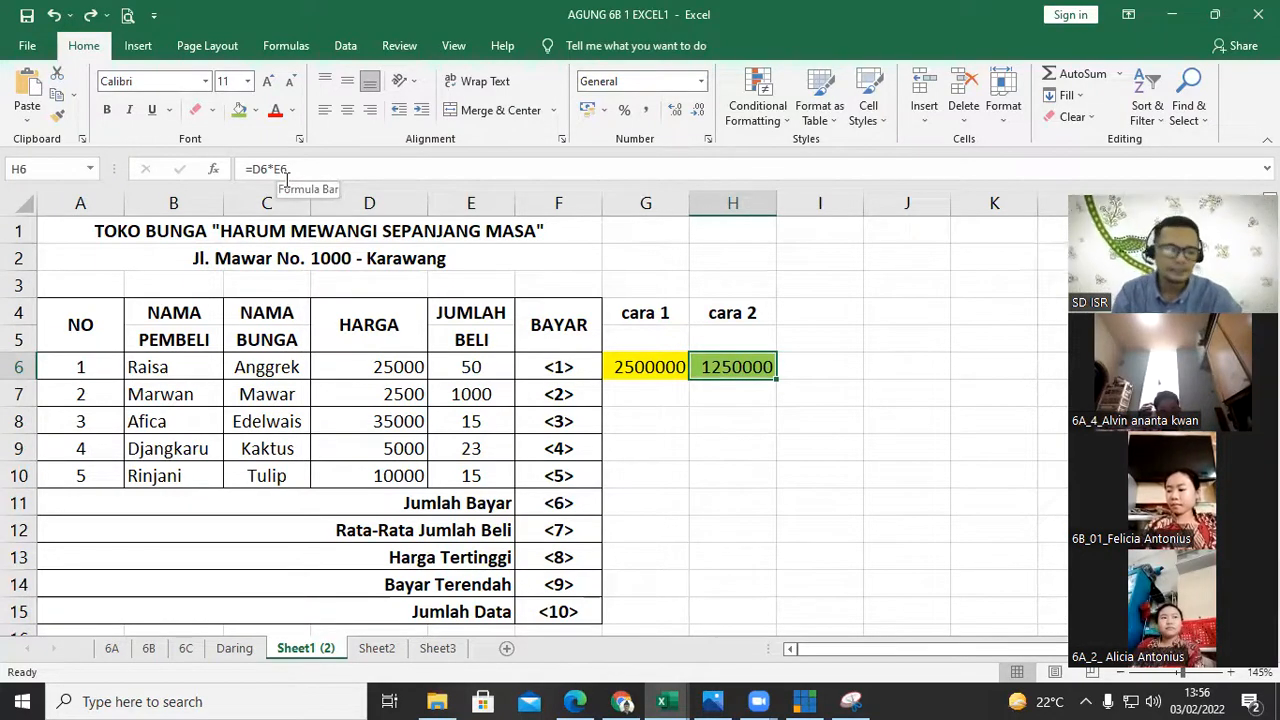
pyautogui.press('F2')
pyautogui.press('Home')
pyautogui.write("'")
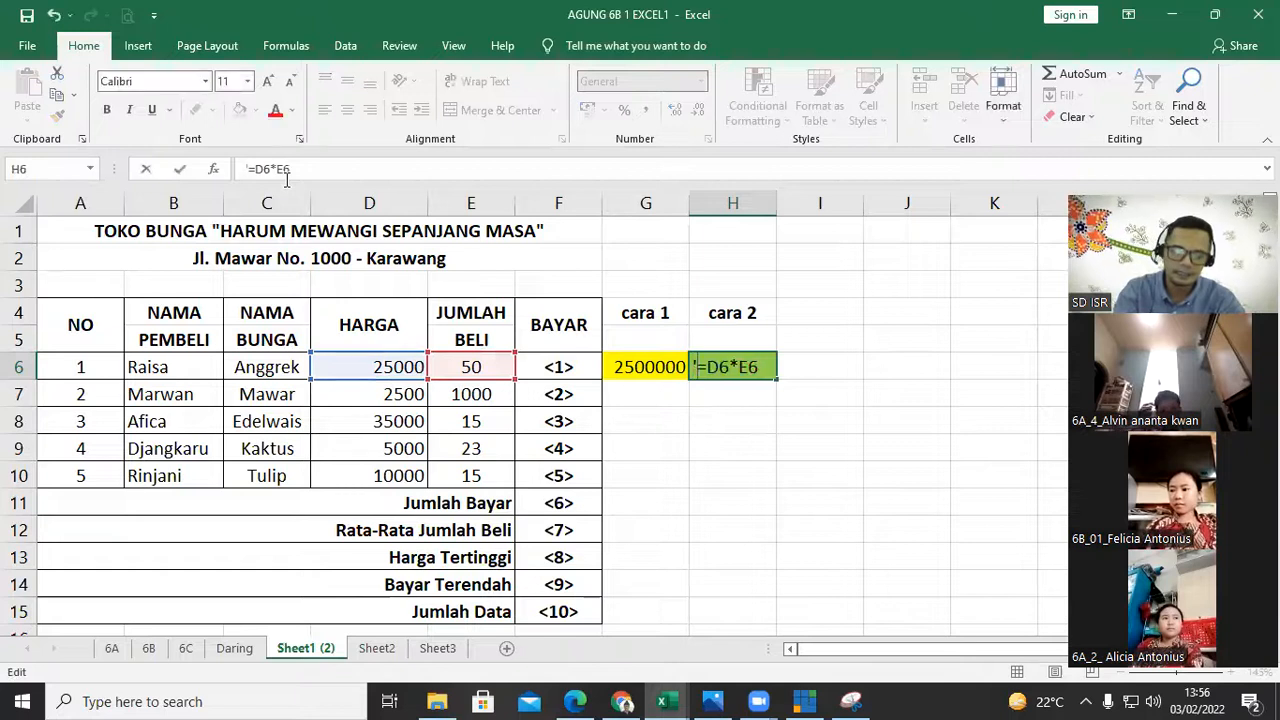
pyautogui.press('Return')
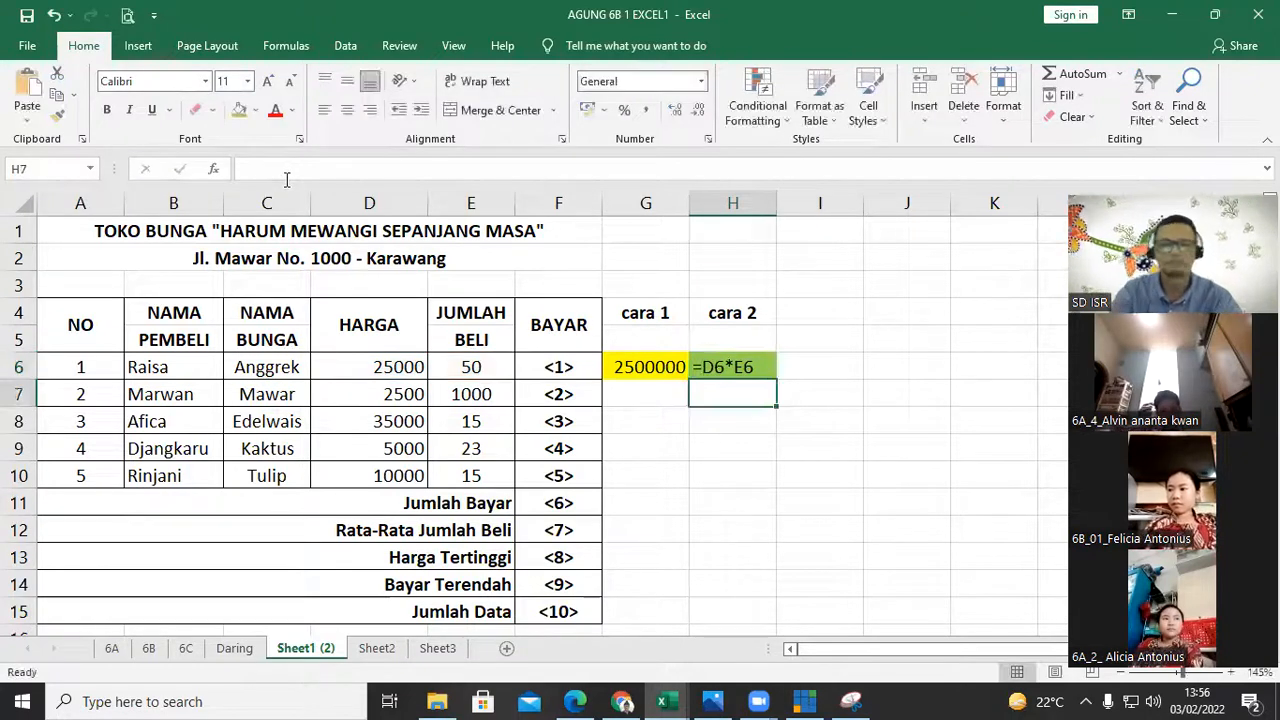
# - Calculate the Anggrek payment in F6 with =D6*E6 and widen the BAYAR column slightly
pyautogui.click(568, 371)
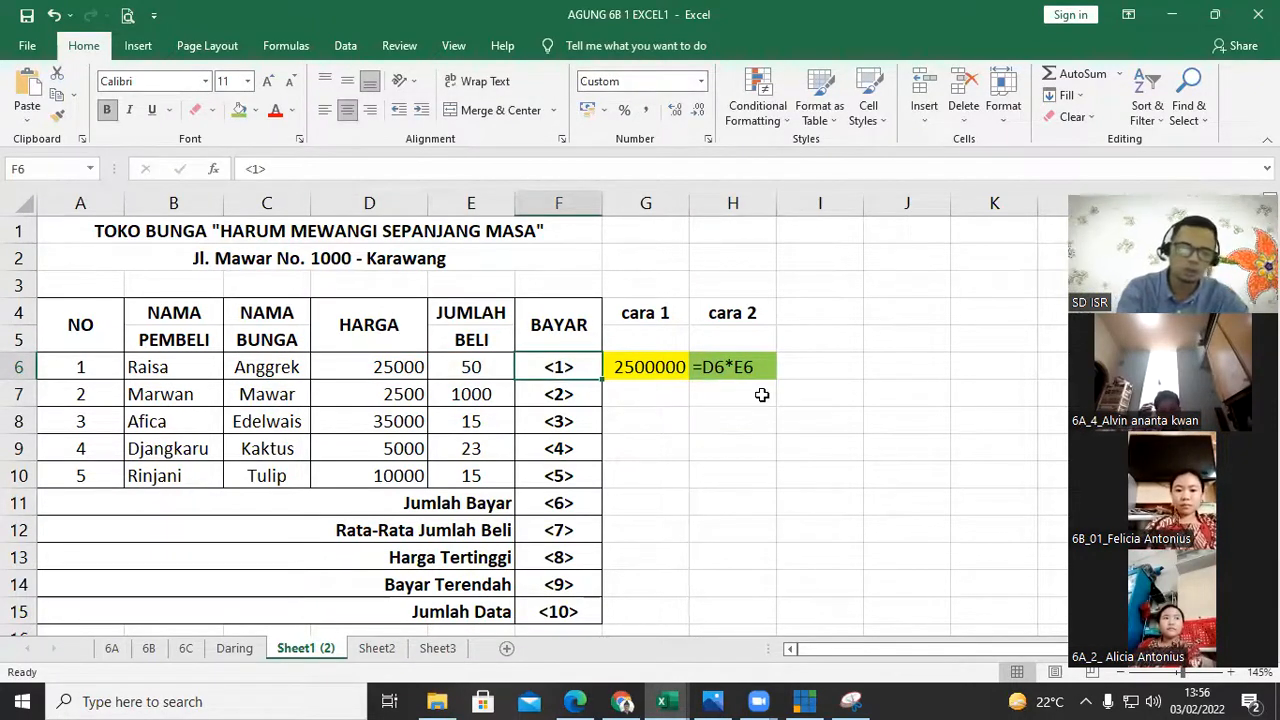
pyautogui.write('=')
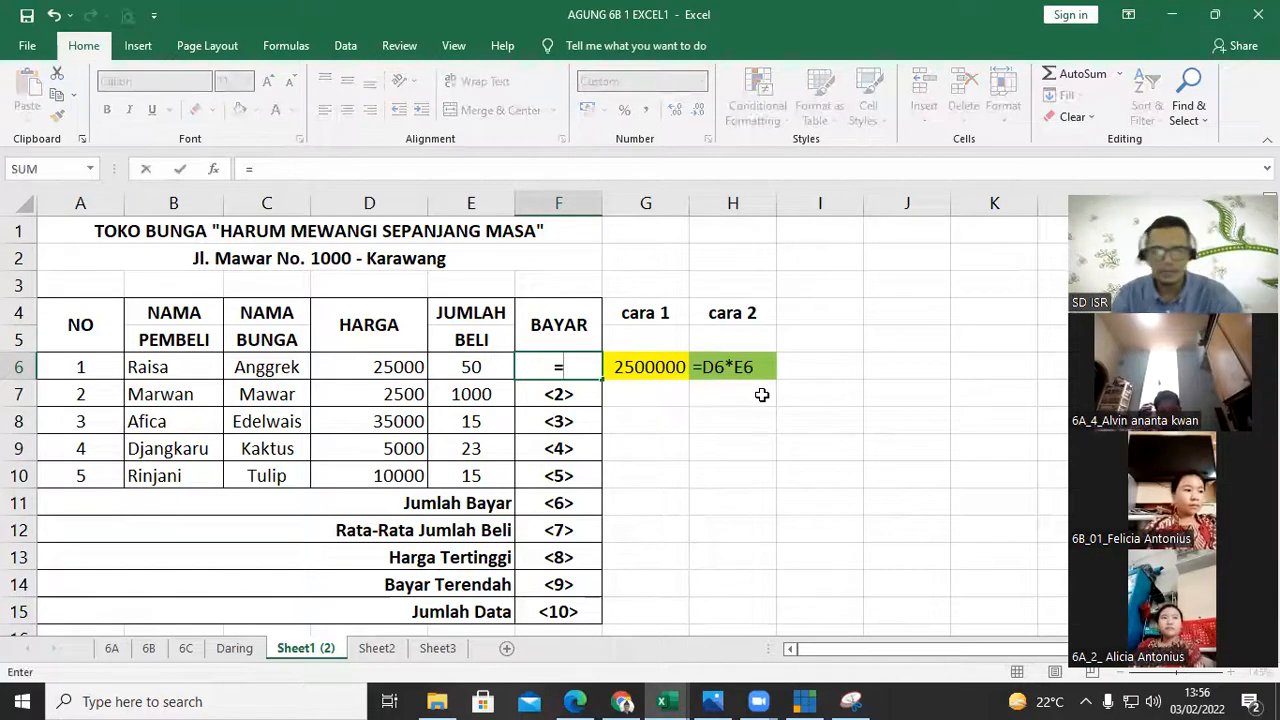
pyautogui.click(395, 367)
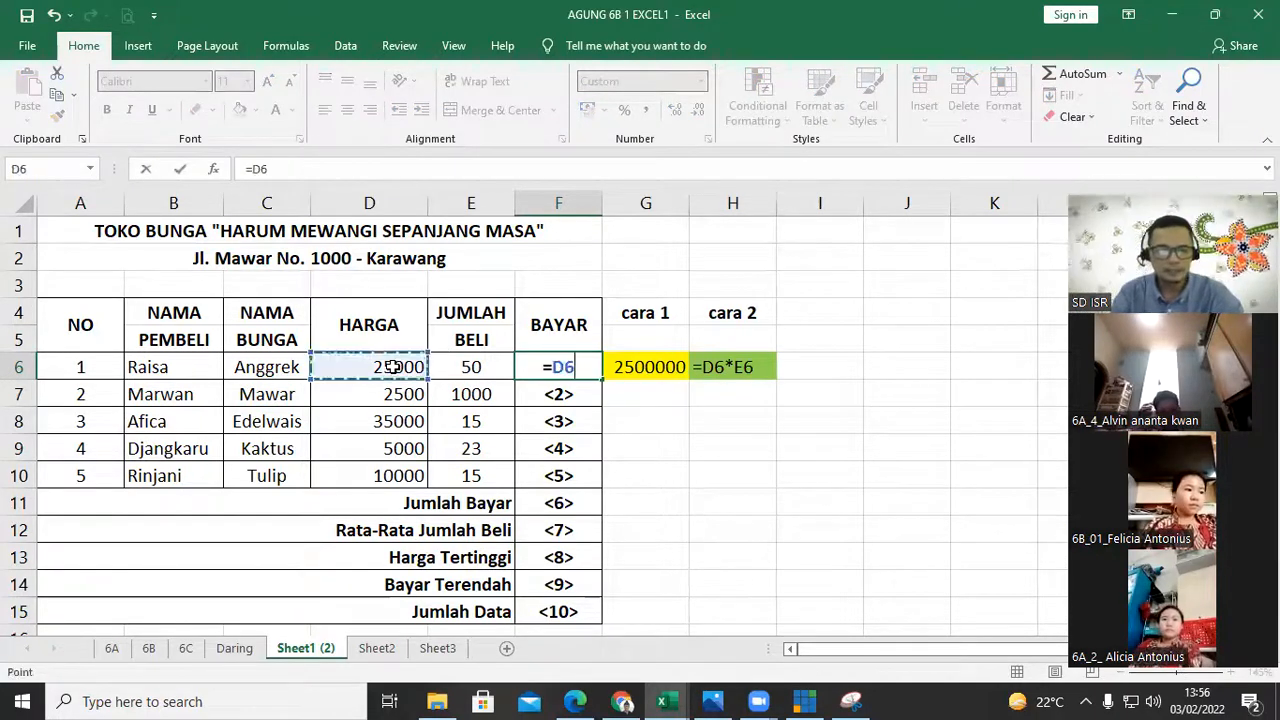
pyautogui.write('*')
pyautogui.click(448, 368)
pyautogui.press('Return')
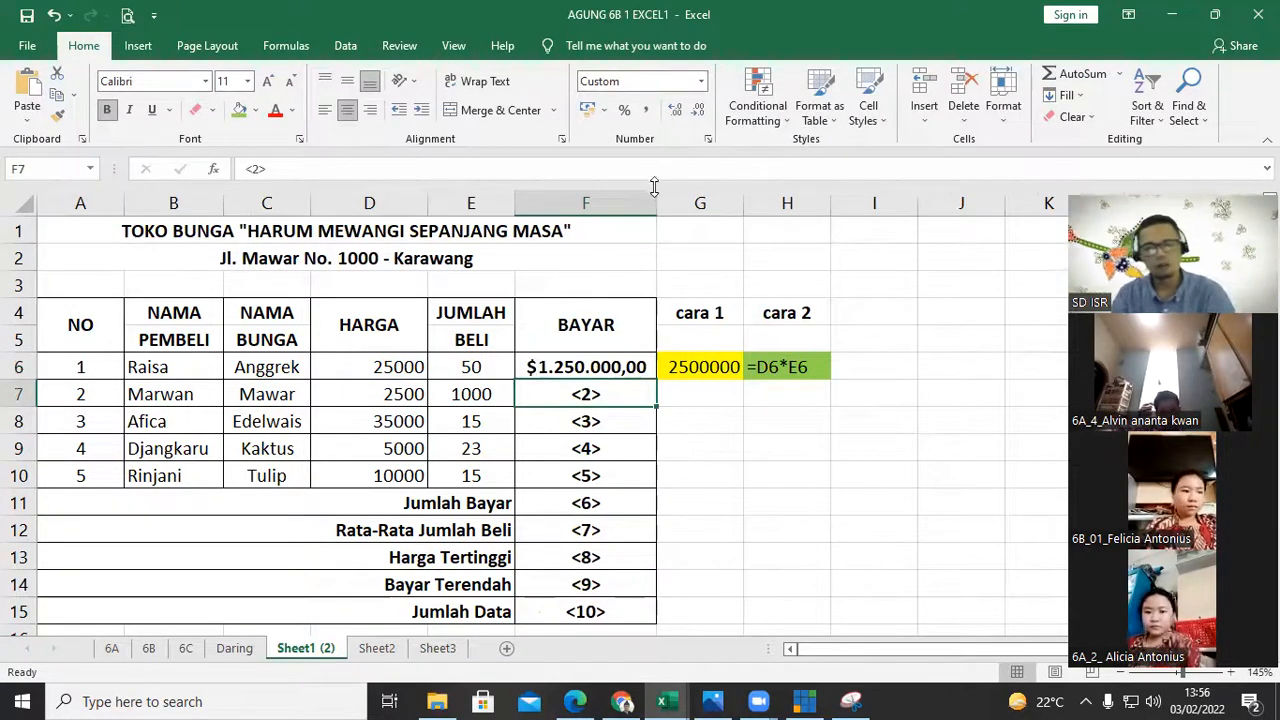
pyautogui.moveTo(649, 196); pyautogui.dragTo(666, 196)
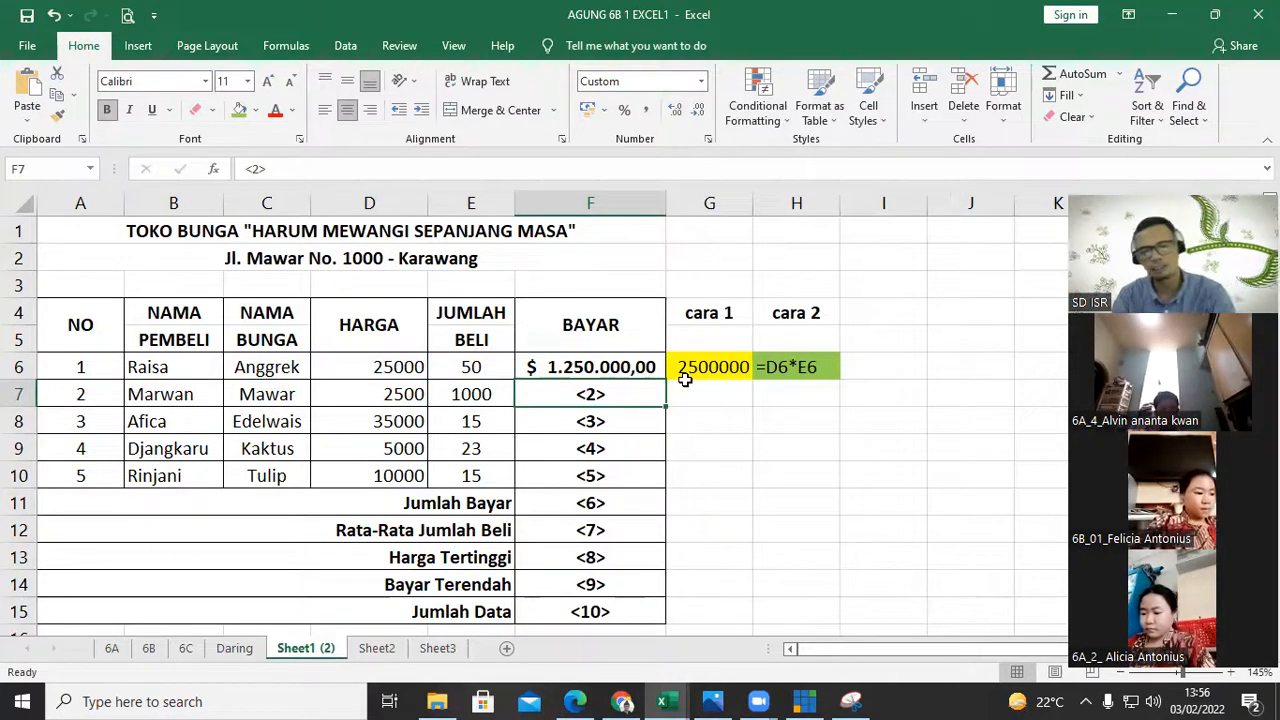
# - Change the number format of the Anggrek payment in F6 to Number
pyautogui.click(613, 364)
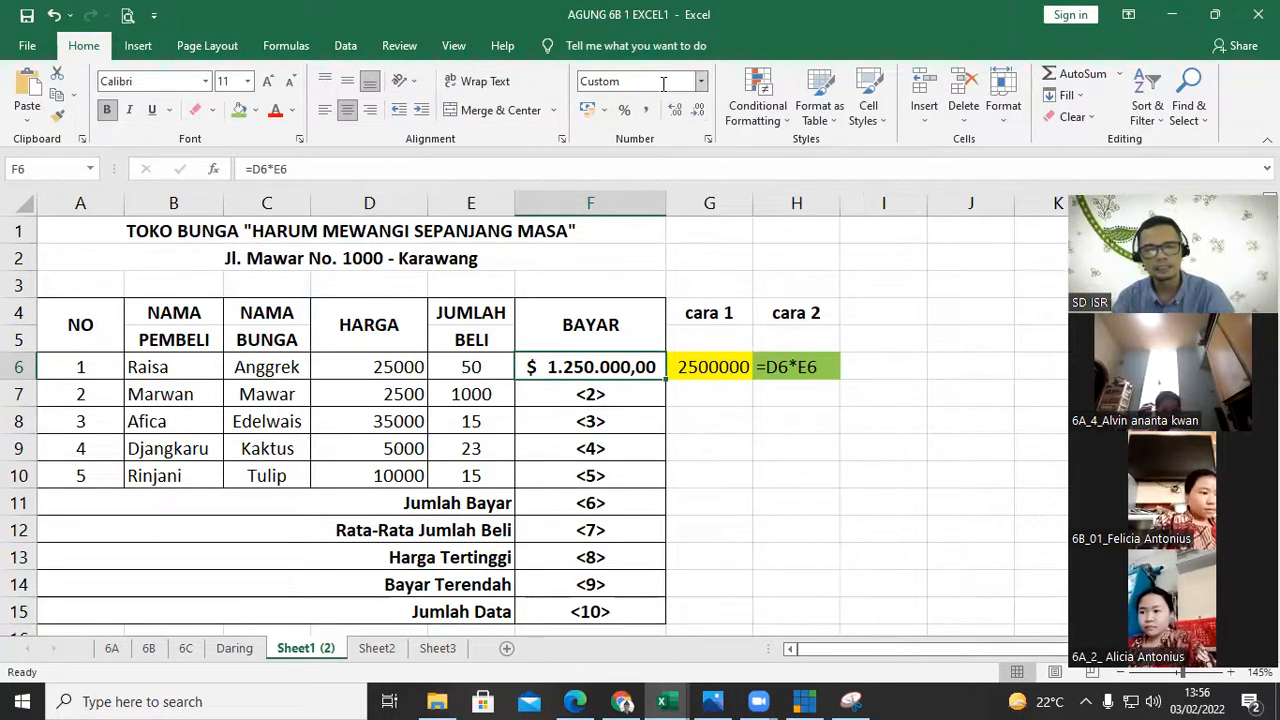
pyautogui.click(701, 81)
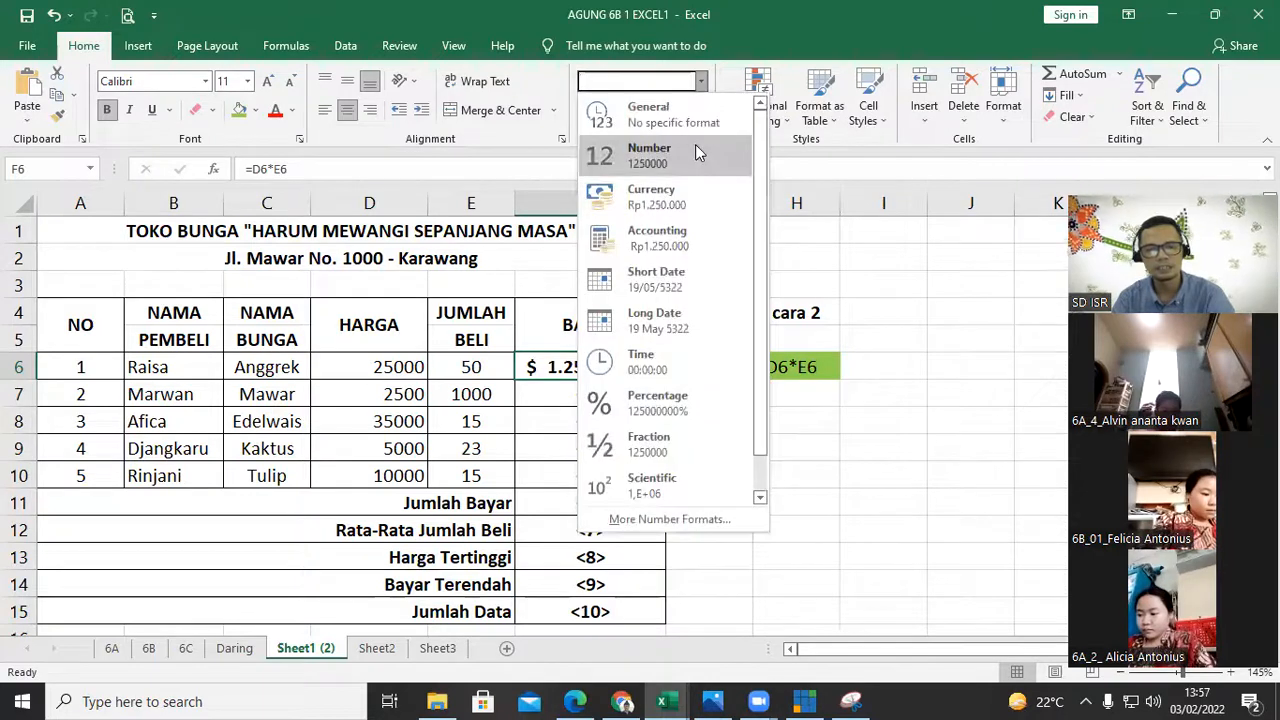
pyautogui.click(695, 150)
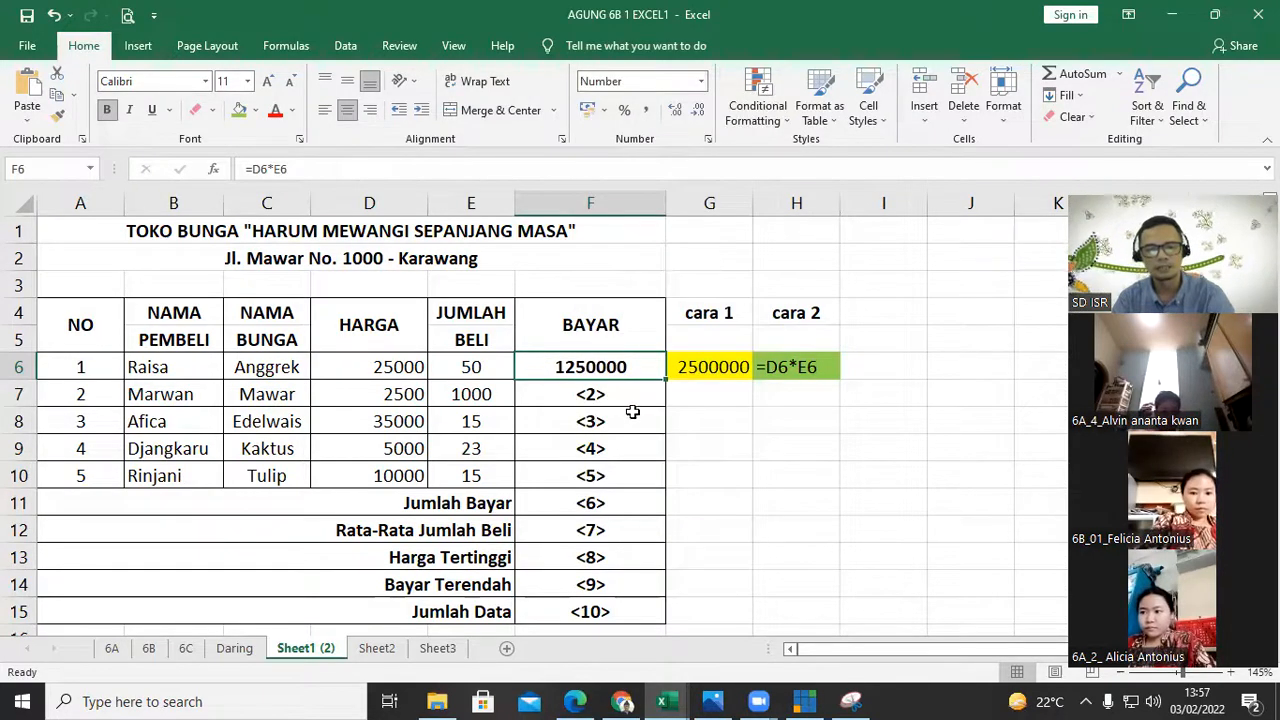
pyautogui.click(803, 397)
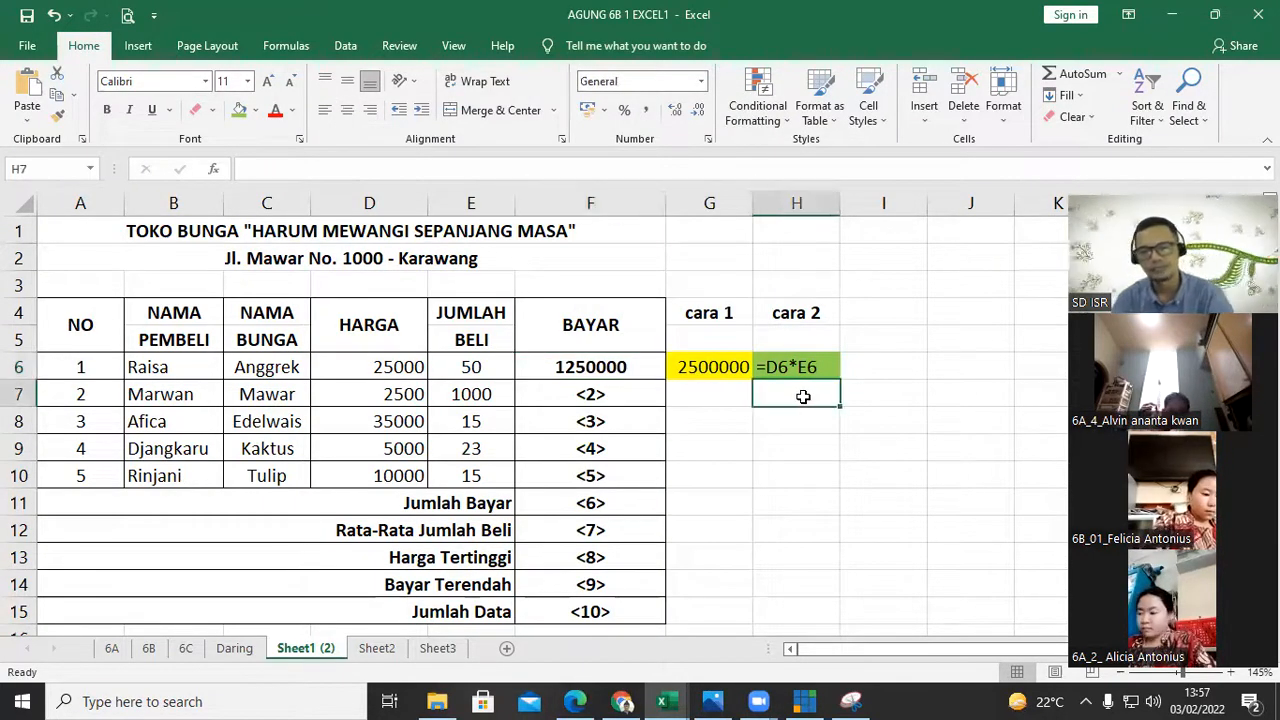
# - Delete the whole cara 1 column G and check the formula text in the remaining cara 2 column
pyautogui.click(726, 206)
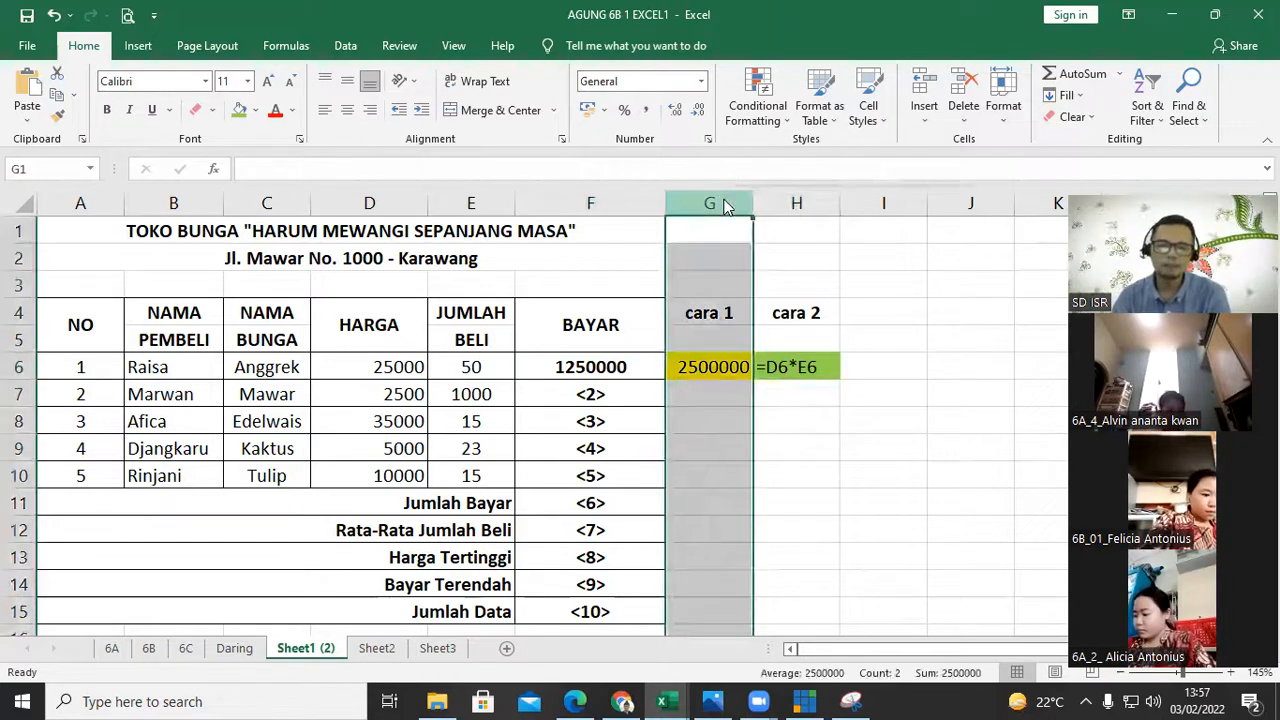
pyautogui.rightClick(726, 206)
pyautogui.click(770, 349)
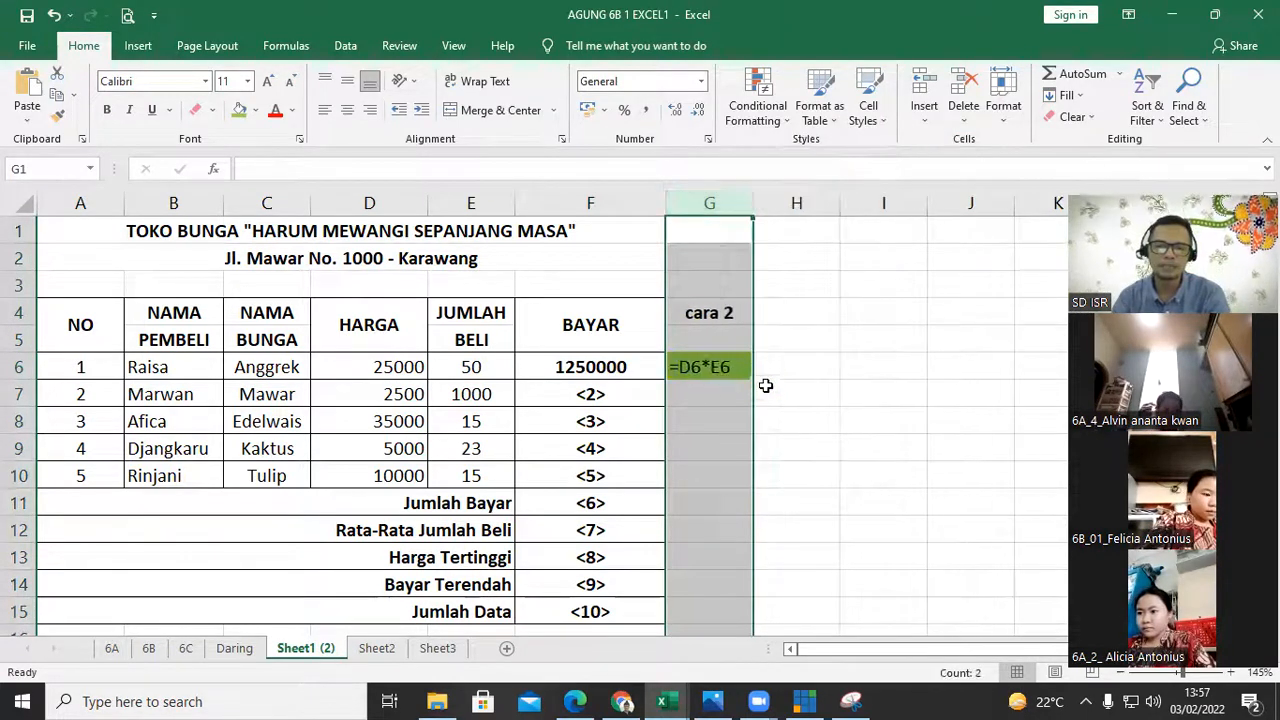
pyautogui.click(792, 424)
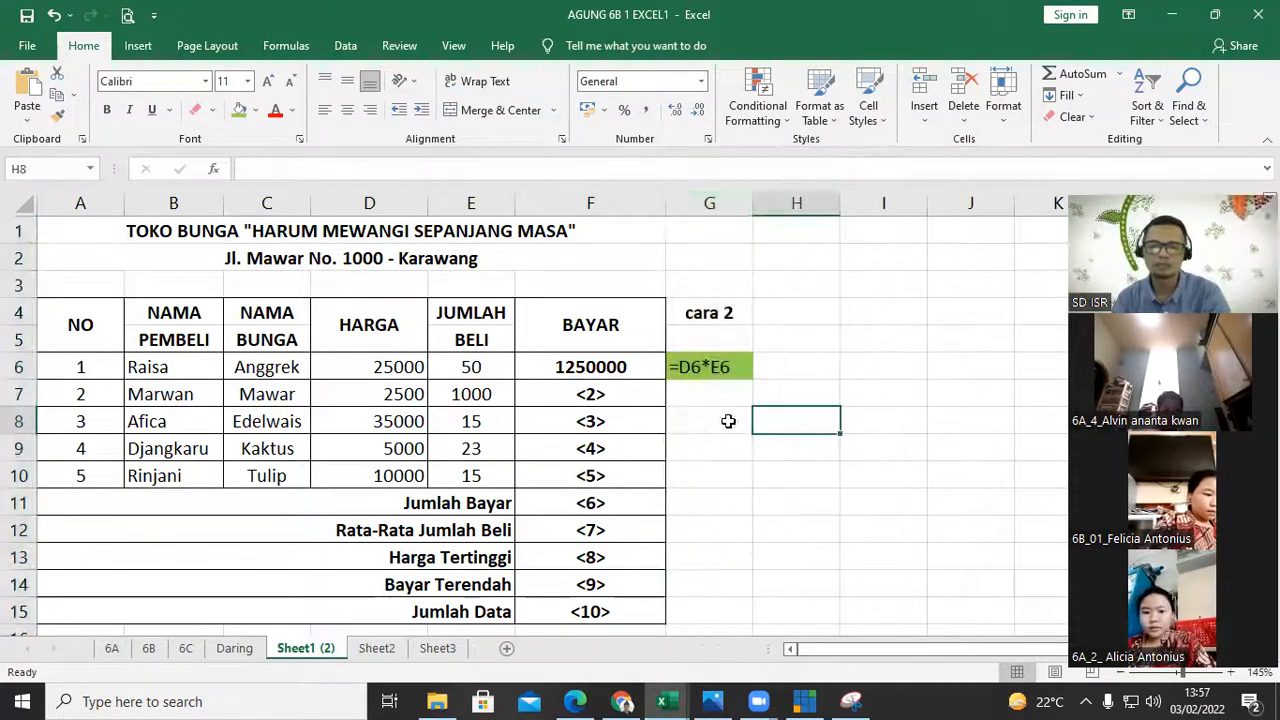
pyautogui.click(713, 372)
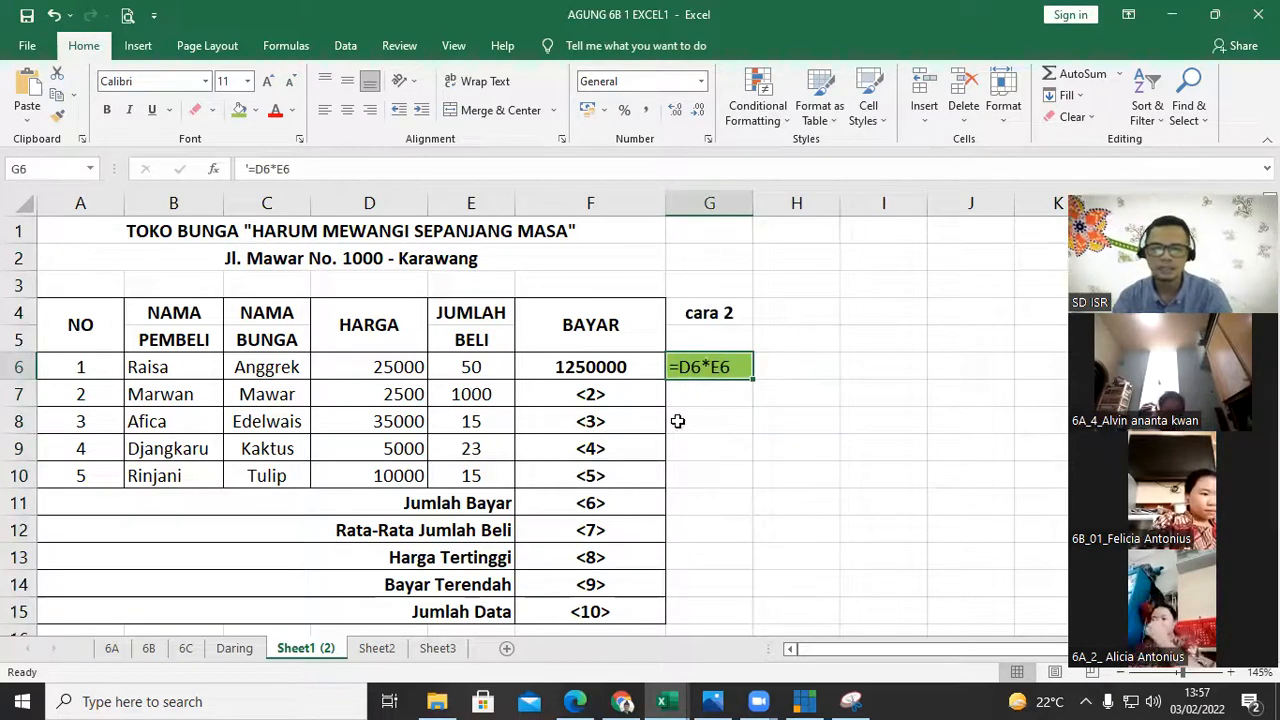
# - Calculate the Mawar payment in F7 with the cell-reference formula =D7*E7
pyautogui.click(575, 376)
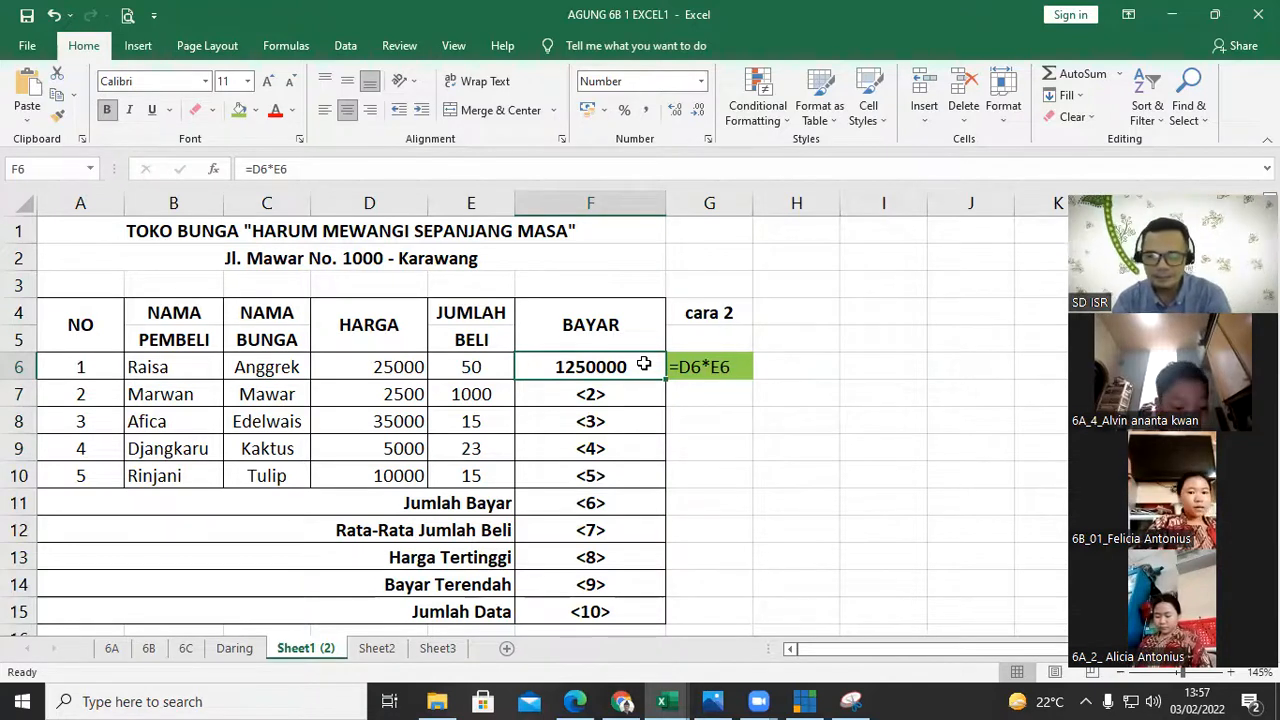
pyautogui.click(632, 394)
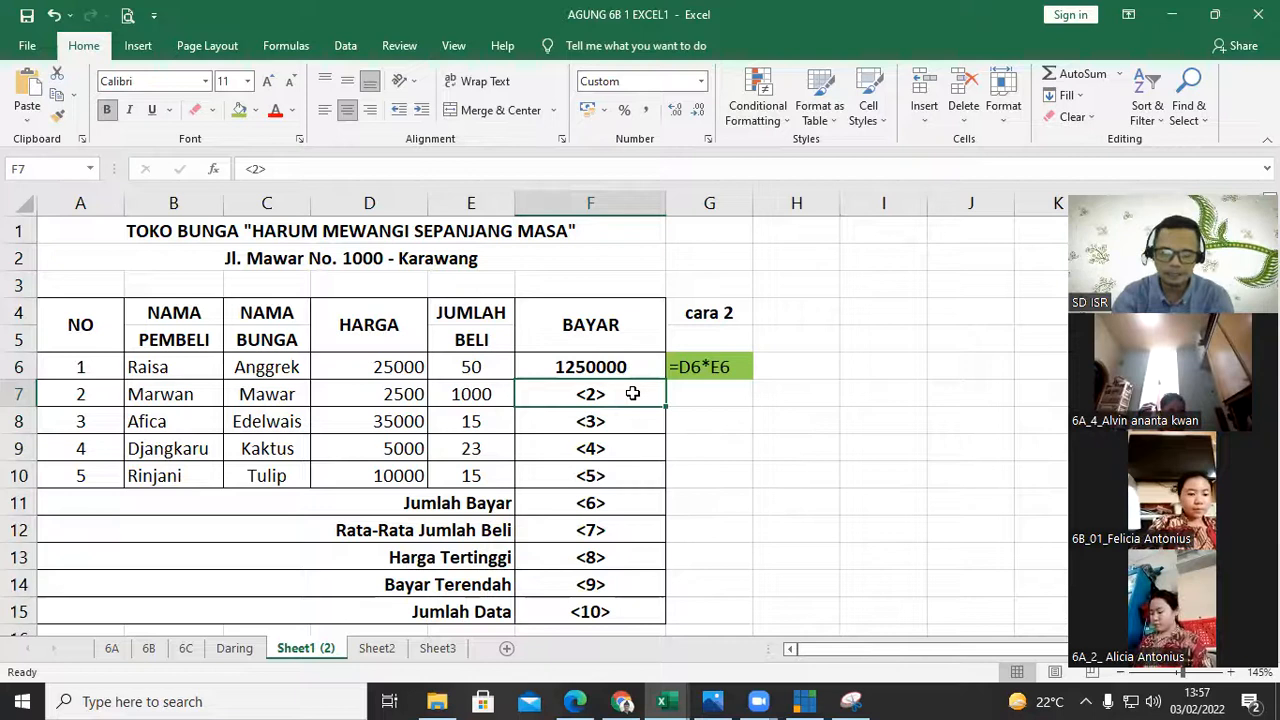
pyautogui.write('=')
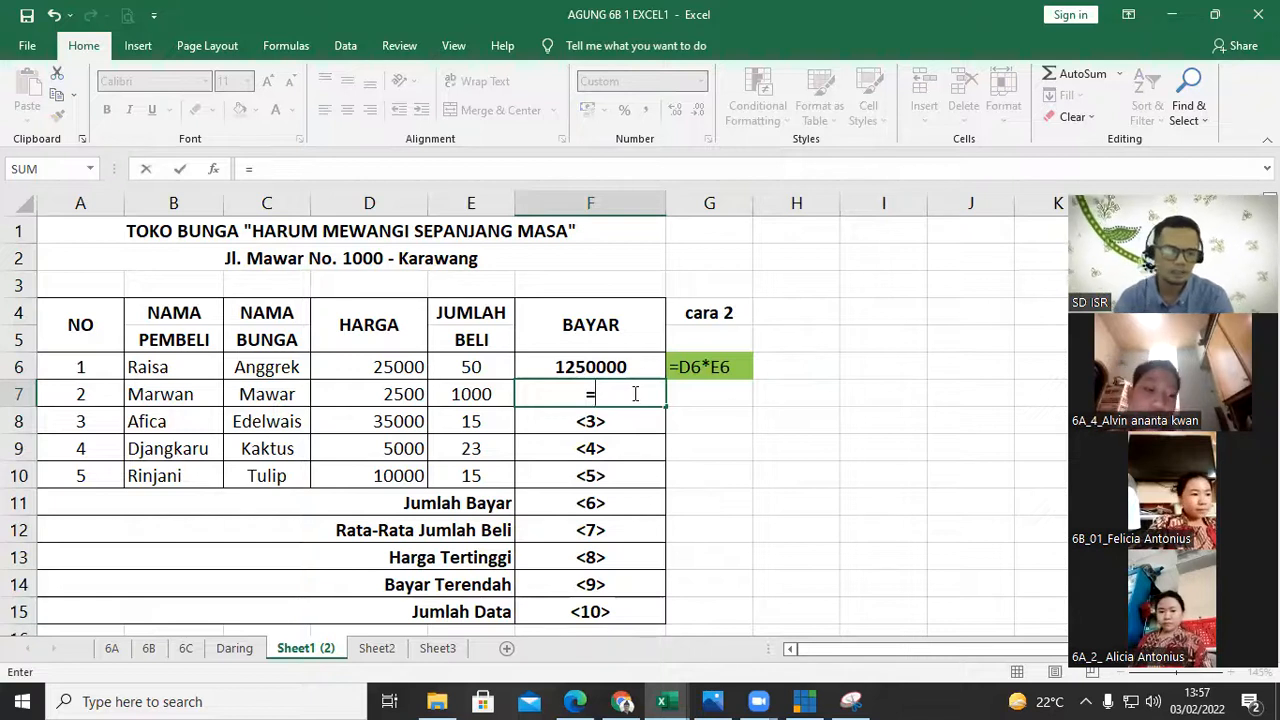
pyautogui.click(385, 394)
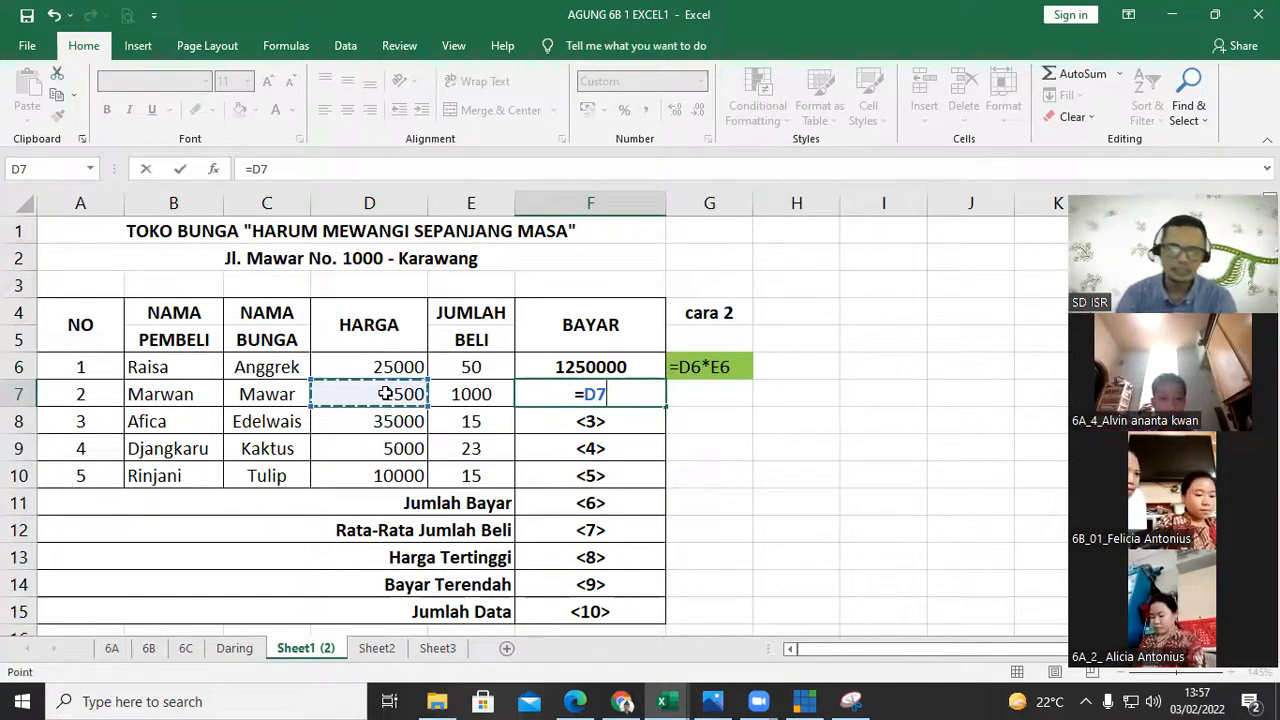
pyautogui.write('*')
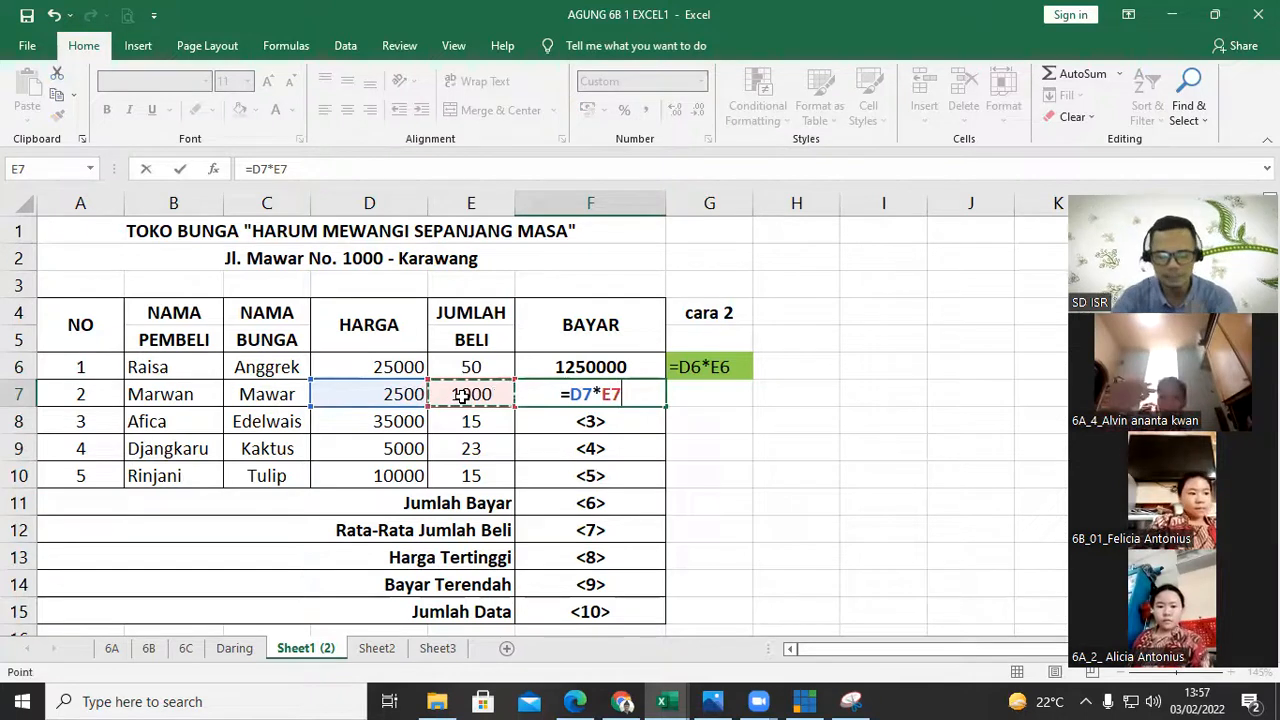
pyautogui.hotkey('ctrl', 'Return')
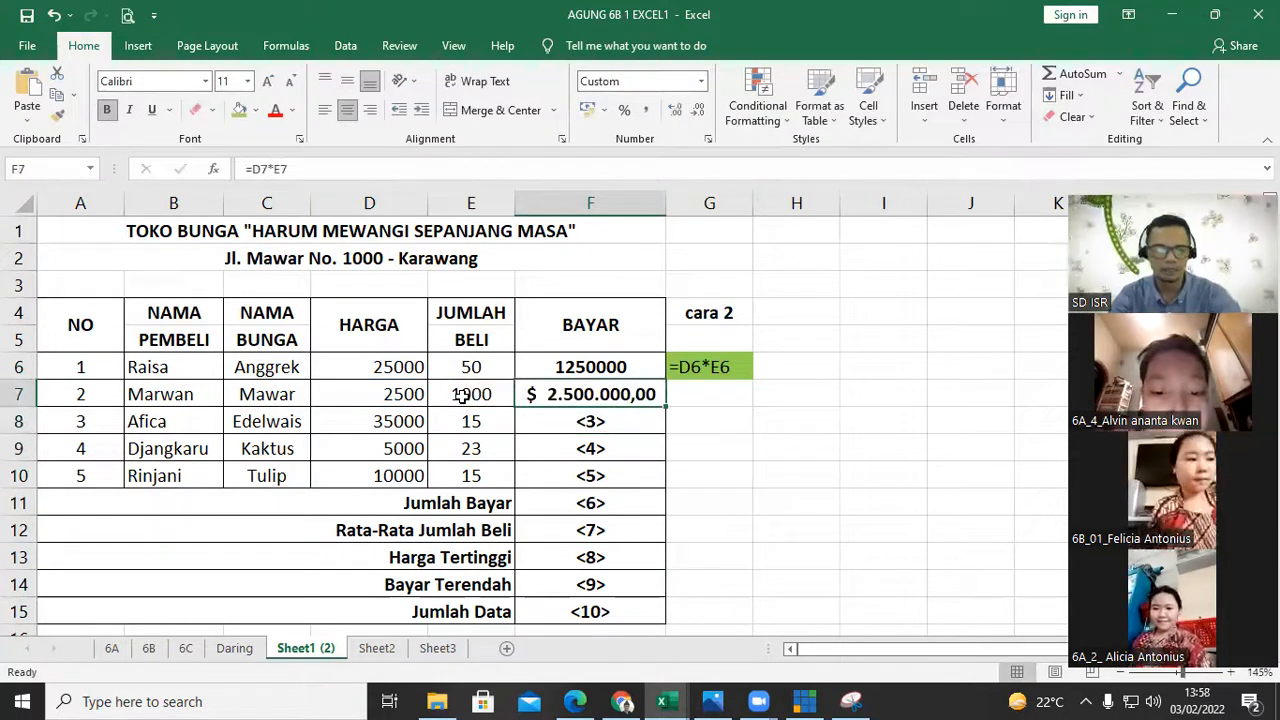
# - Copy the F7 formula and paste it into G7 as the visible text =D7*E7, prefixed with an apostrophe
pyautogui.press('F2')
pyautogui.hotkey('shift', 'Left')
pyautogui.hotkey('shift', 'Left')
pyautogui.hotkey('shift', 'Left')
pyautogui.hotkey('shift', 'Left')
pyautogui.hotkey('shift', 'Left')
pyautogui.hotkey('shift', 'Left')
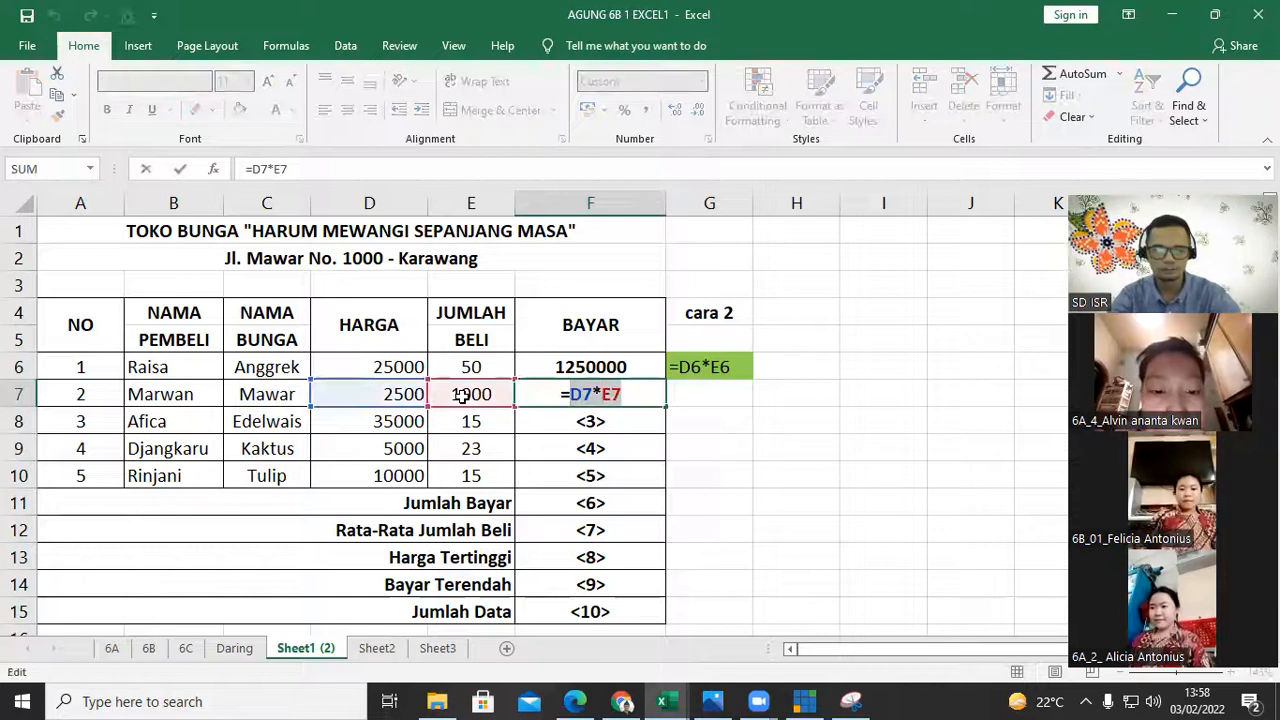
pyautogui.hotkey('ctrl', 'c')
pyautogui.press('Left')
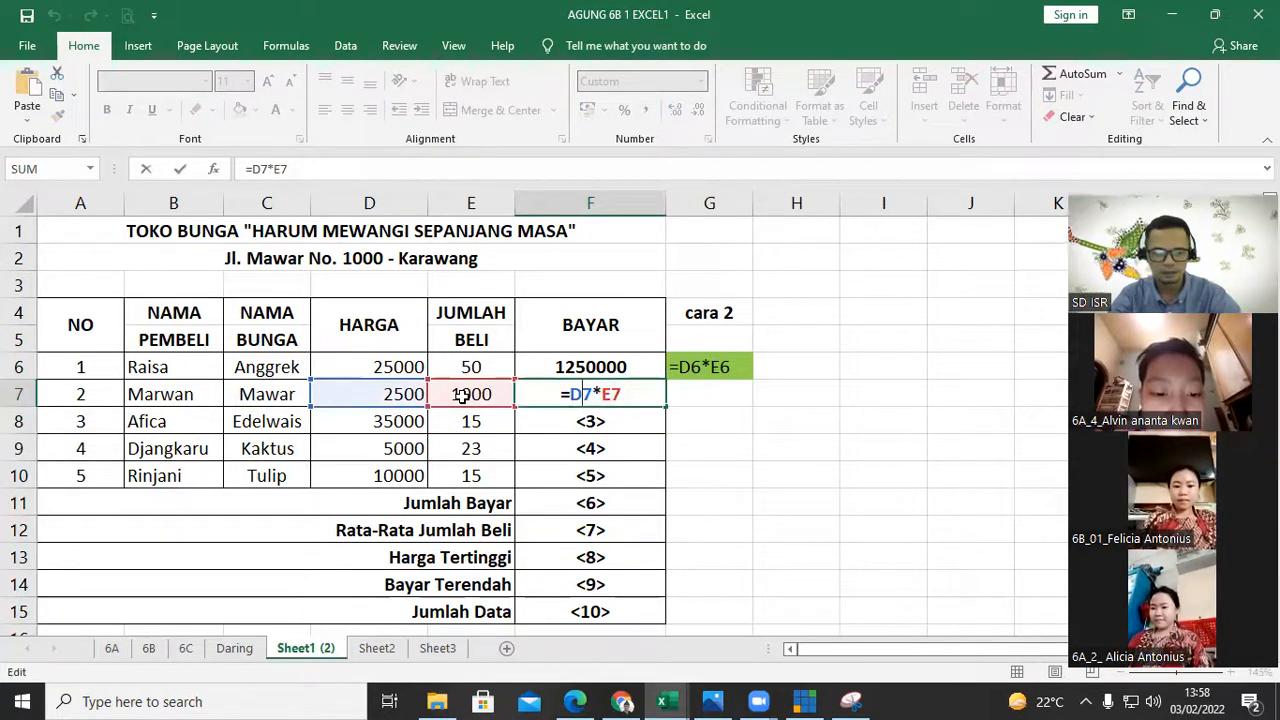
pyautogui.press('Tab')
pyautogui.write("'")
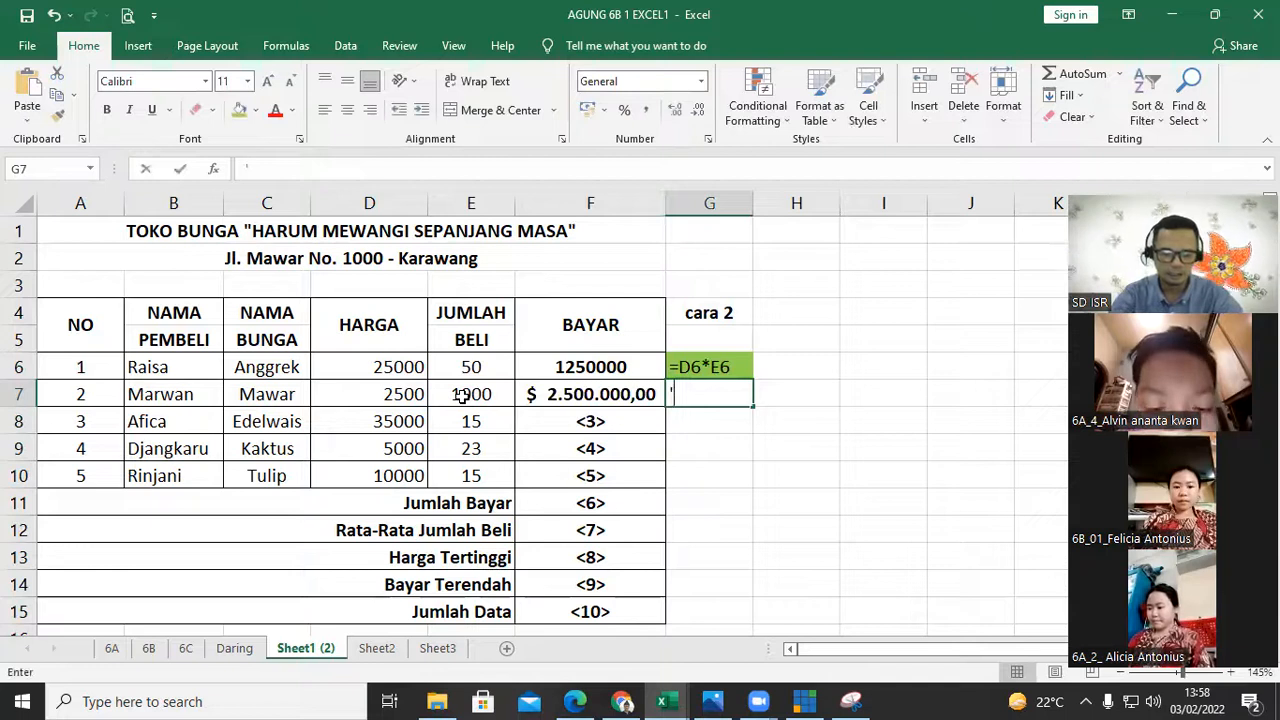
pyautogui.hotkey('ctrl', 'v')
pyautogui.press('Return')
# - Change the number format of the Mawar payment in F7 to Number
pyautogui.press('Left')
pyautogui.press('Up')
pyautogui.press('Up')
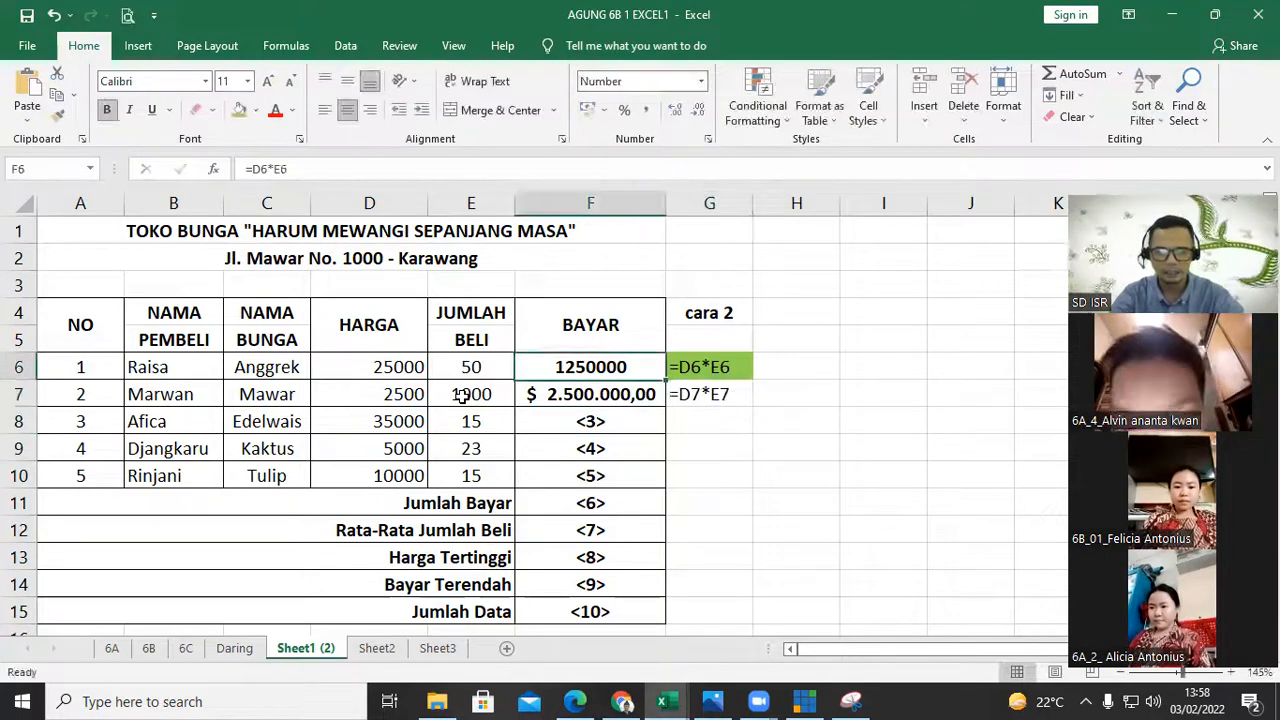
pyautogui.press('Down')
pyautogui.press('Right')
pyautogui.press('Right')
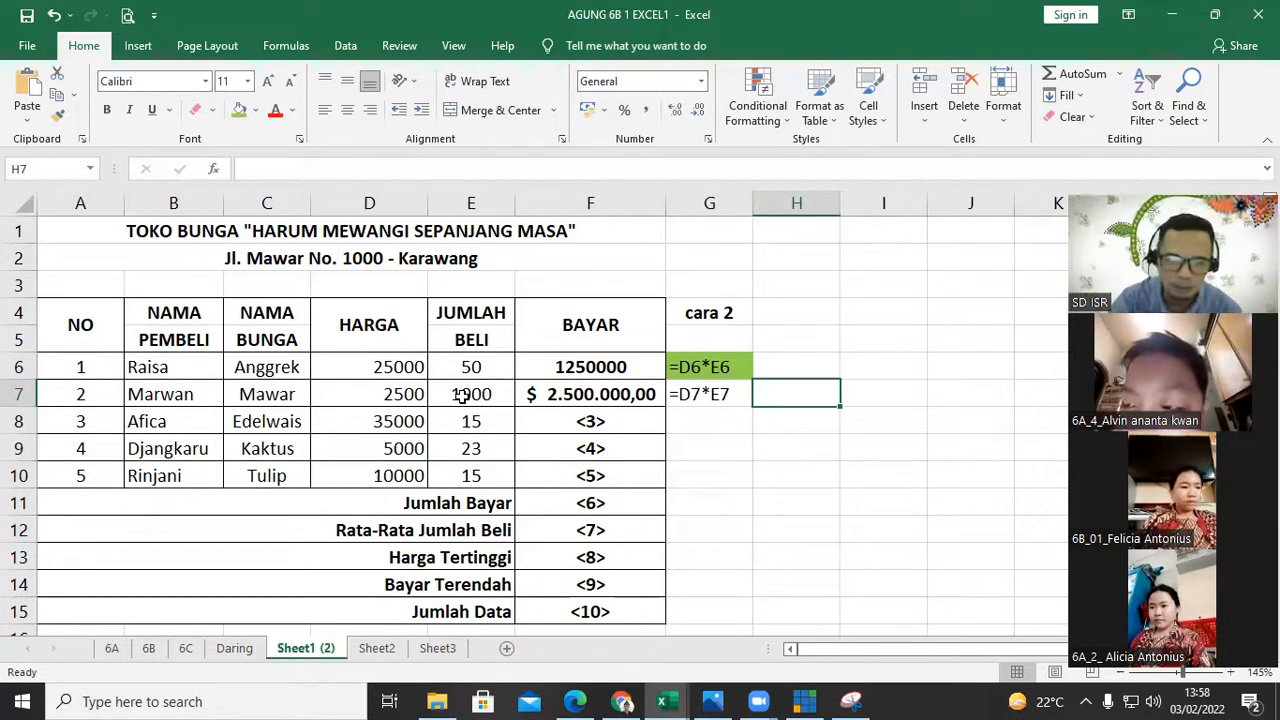
pyautogui.press('Left')
pyautogui.press('Left')
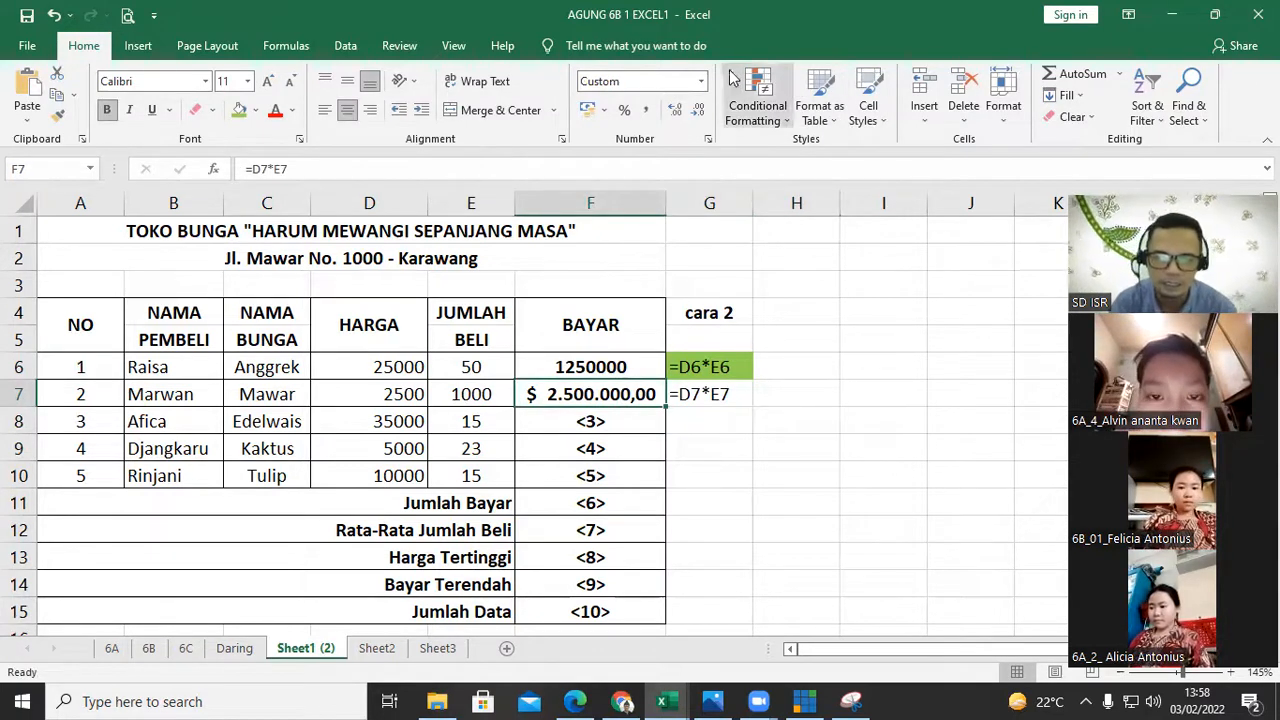
pyautogui.click(701, 81)
pyautogui.click(688, 156)
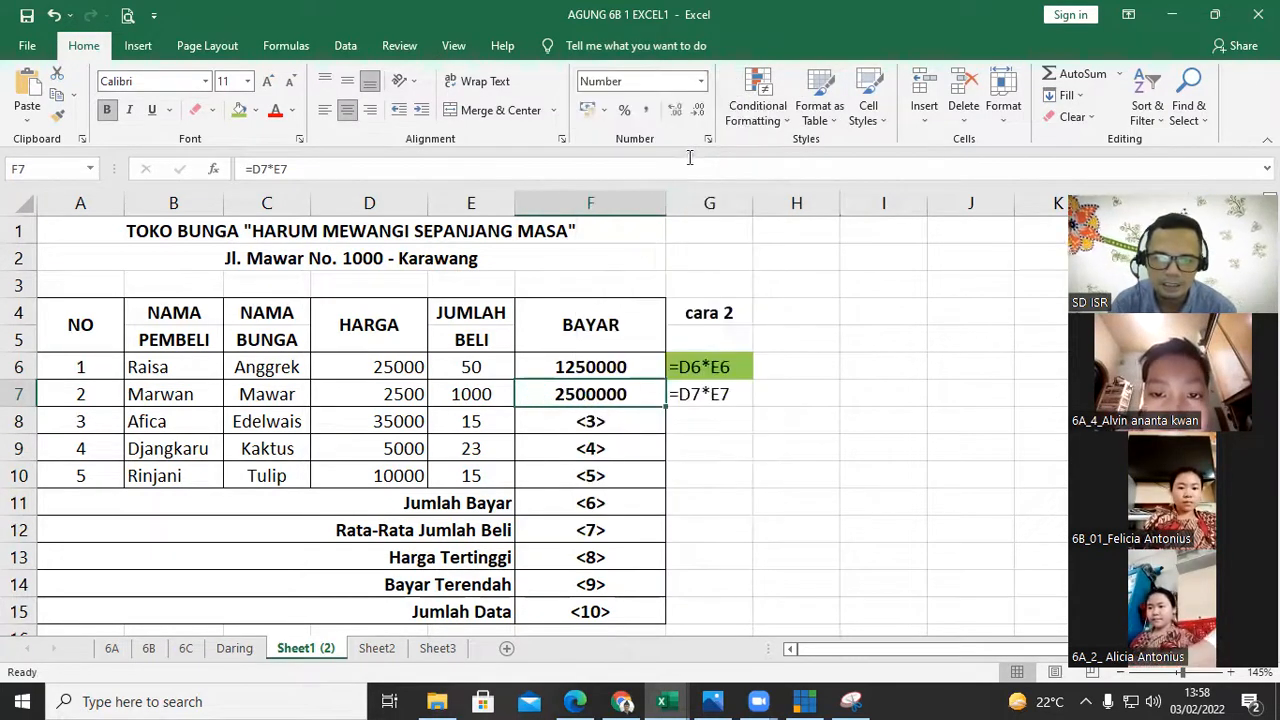
# - Enter the plain number 2500000 in H7 beside the Mawar formula text
pyautogui.click(825, 400)
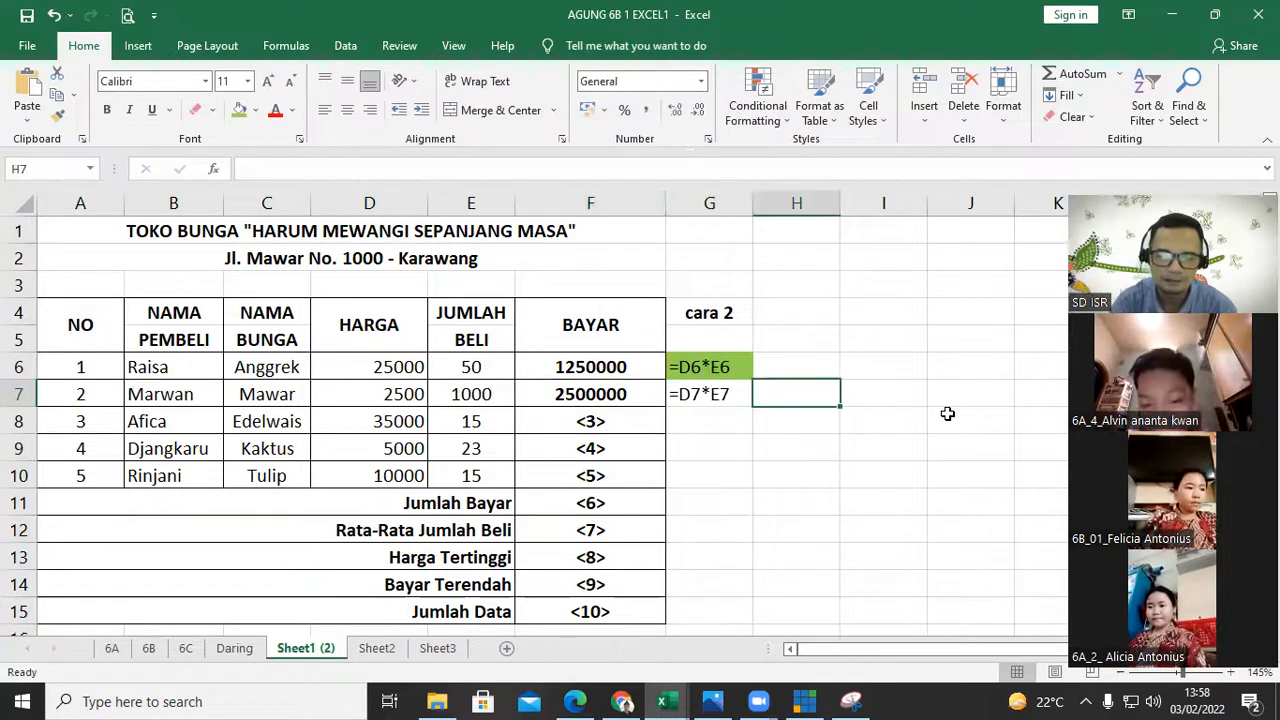
pyautogui.write('2')
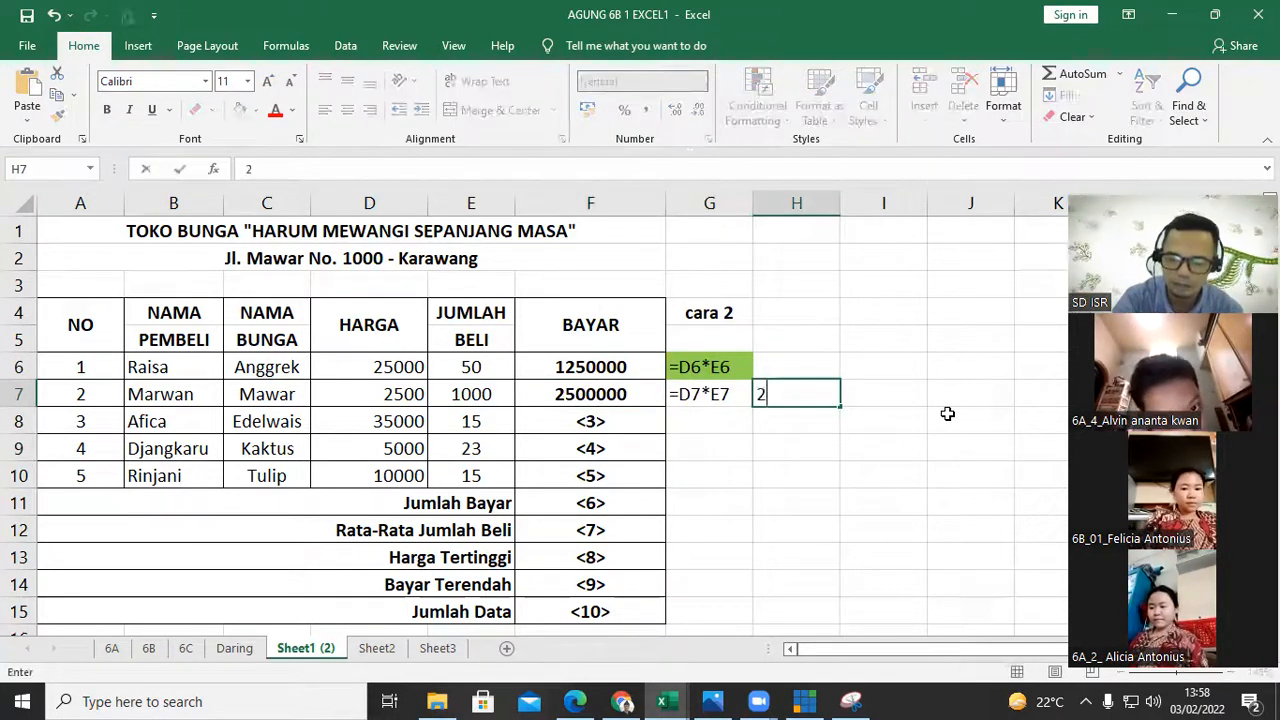
pyautogui.write('500000')
pyautogui.press('Return')
pyautogui.press('Up')
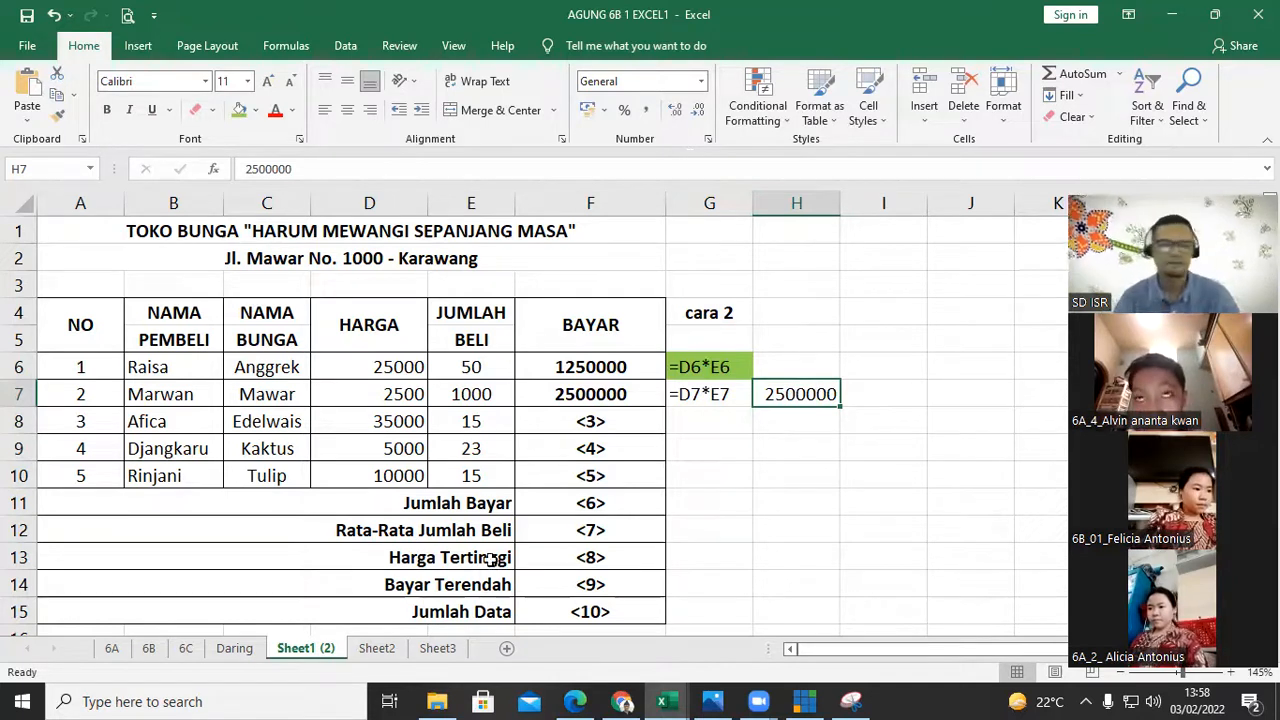
# - Fill the Mawar payment cell F7 with green
pyautogui.click(641, 393)
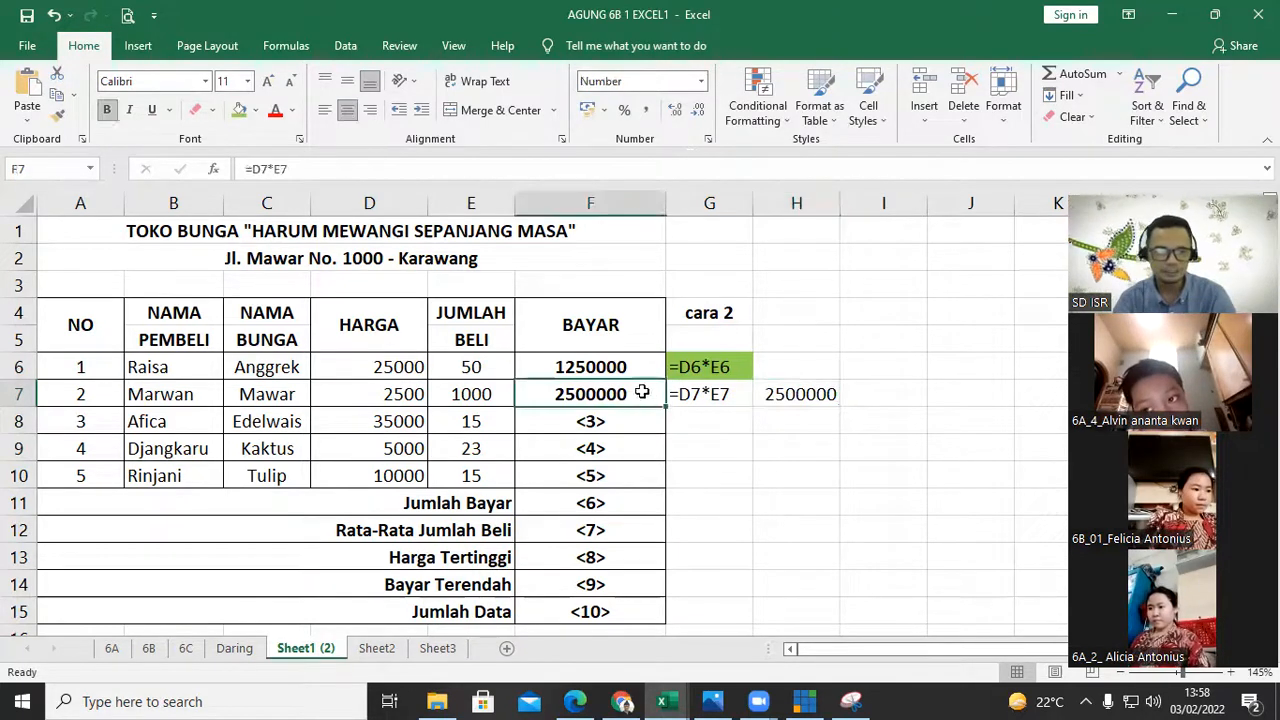
pyautogui.click(239, 110)
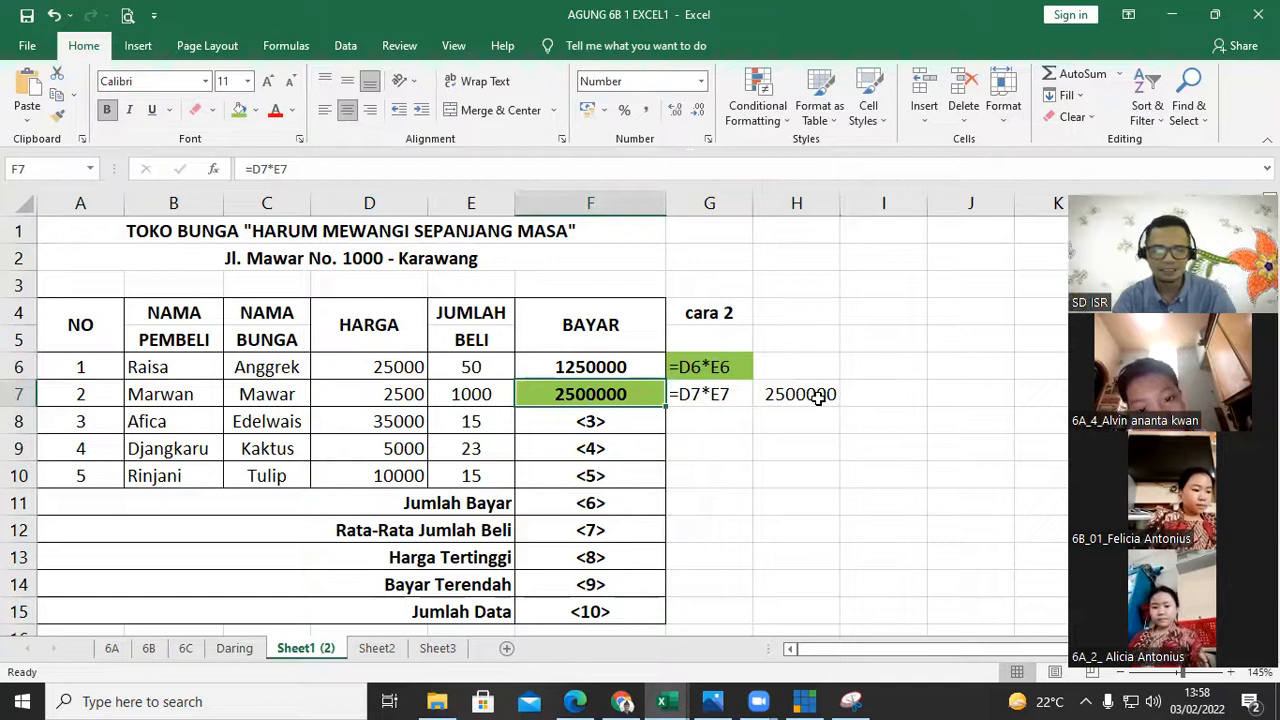
# - Fill the plain number in H7 with yellow
pyautogui.click(819, 397)
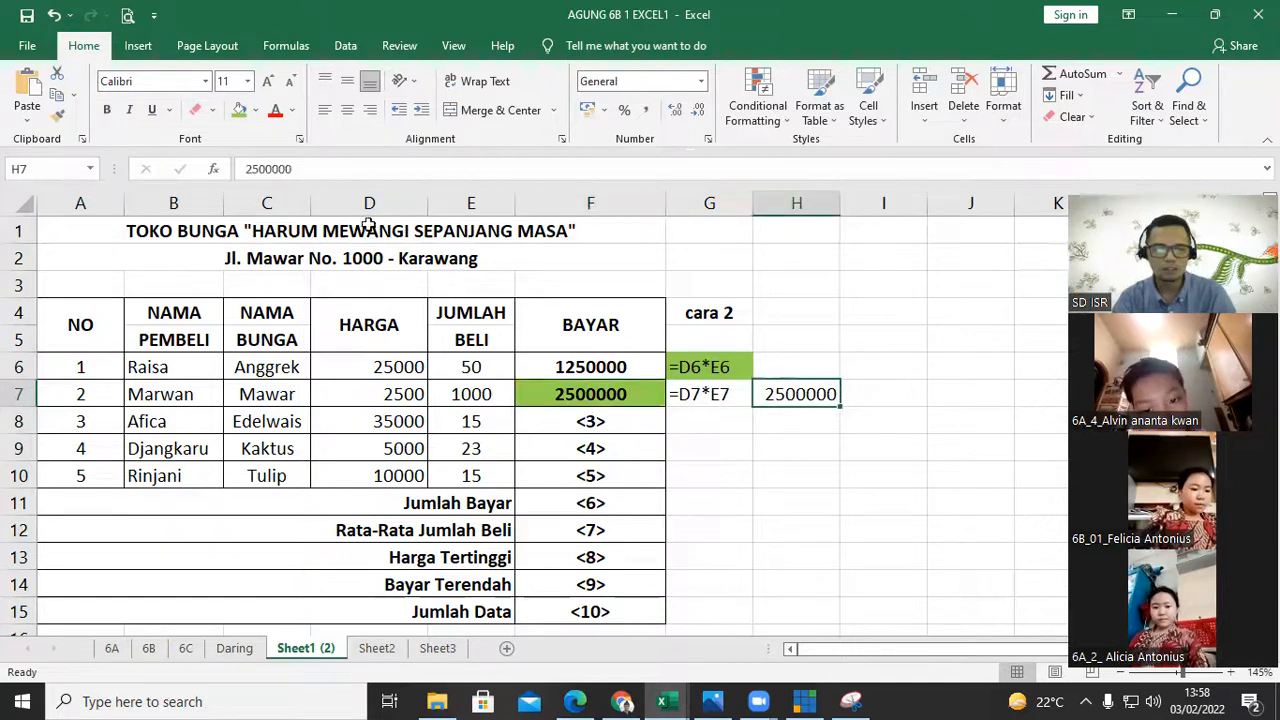
pyautogui.click(258, 113)
pyautogui.click(287, 252)
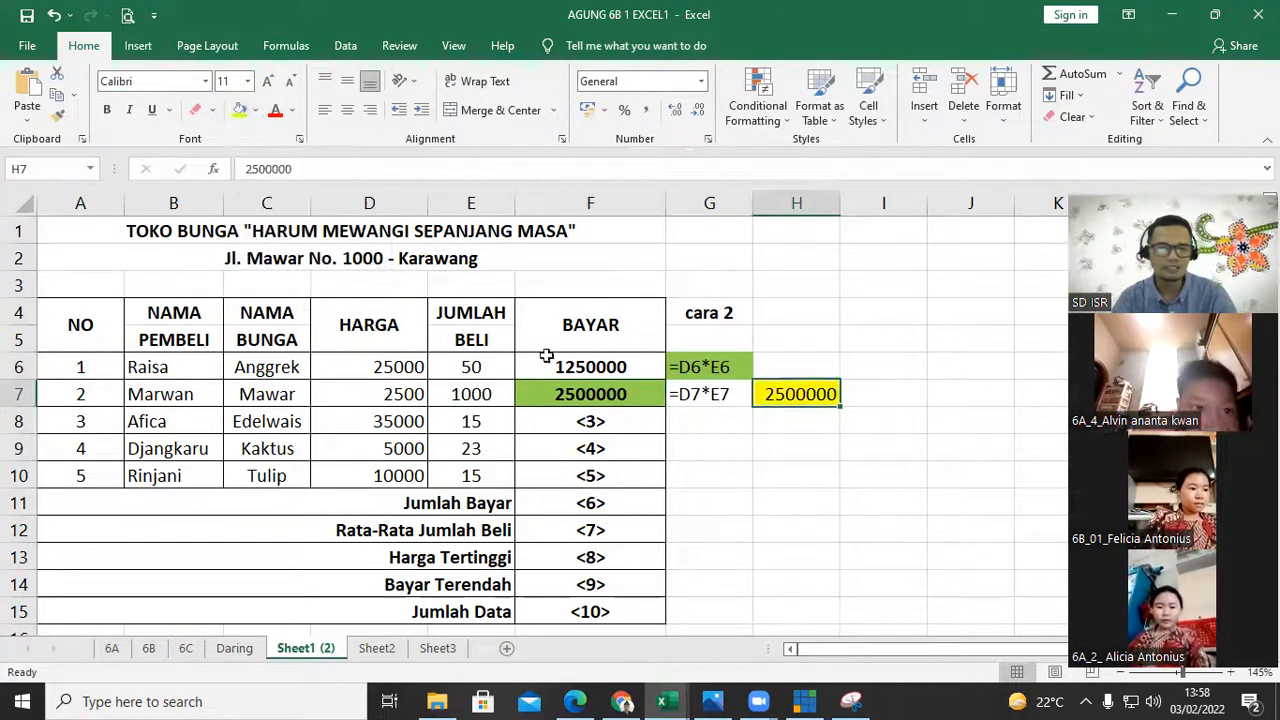
pyautogui.click(846, 447)
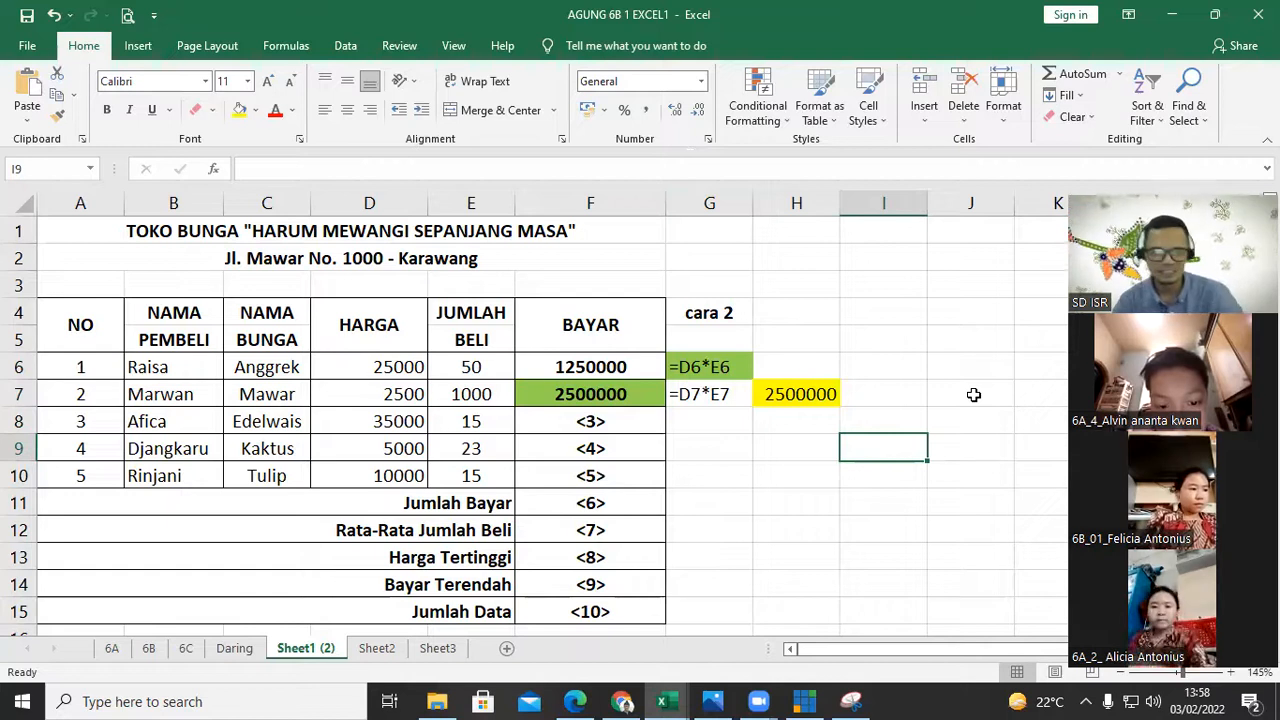
# - Compare the underlying contents of the yellow cell H11 and the blue cell I11
pyautogui.moveTo(758, 701)
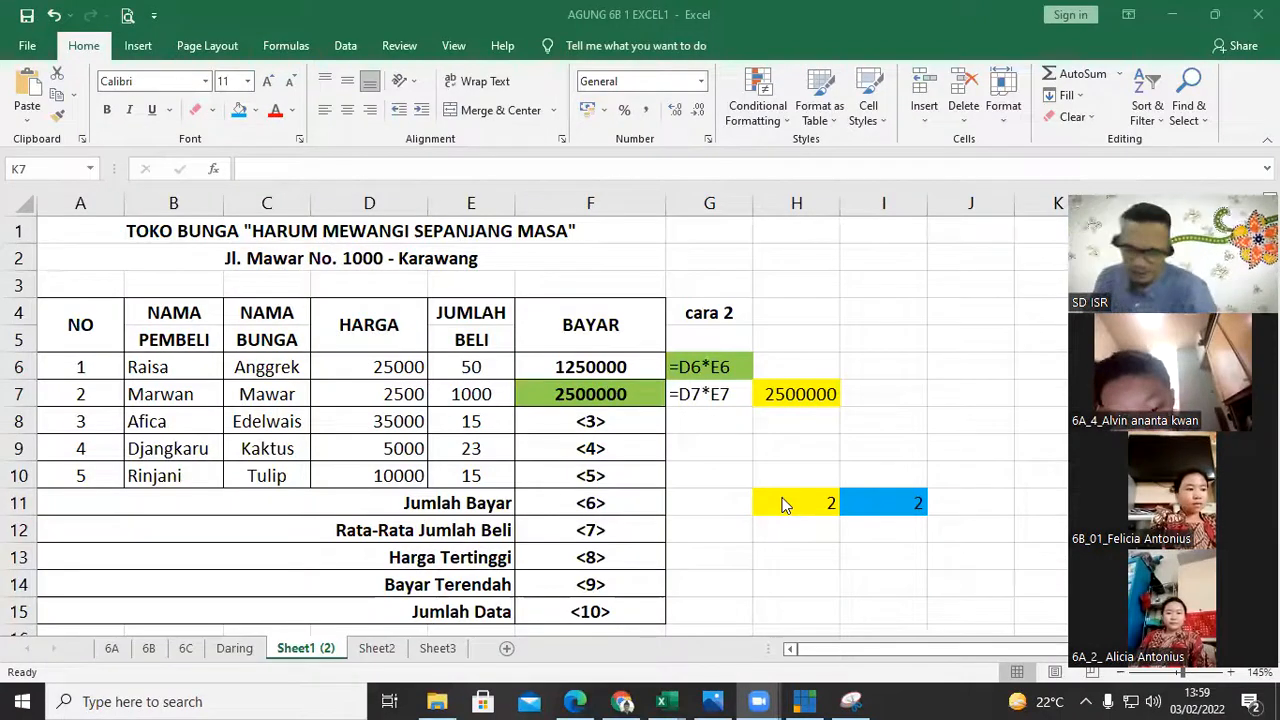
pyautogui.click(783, 498)
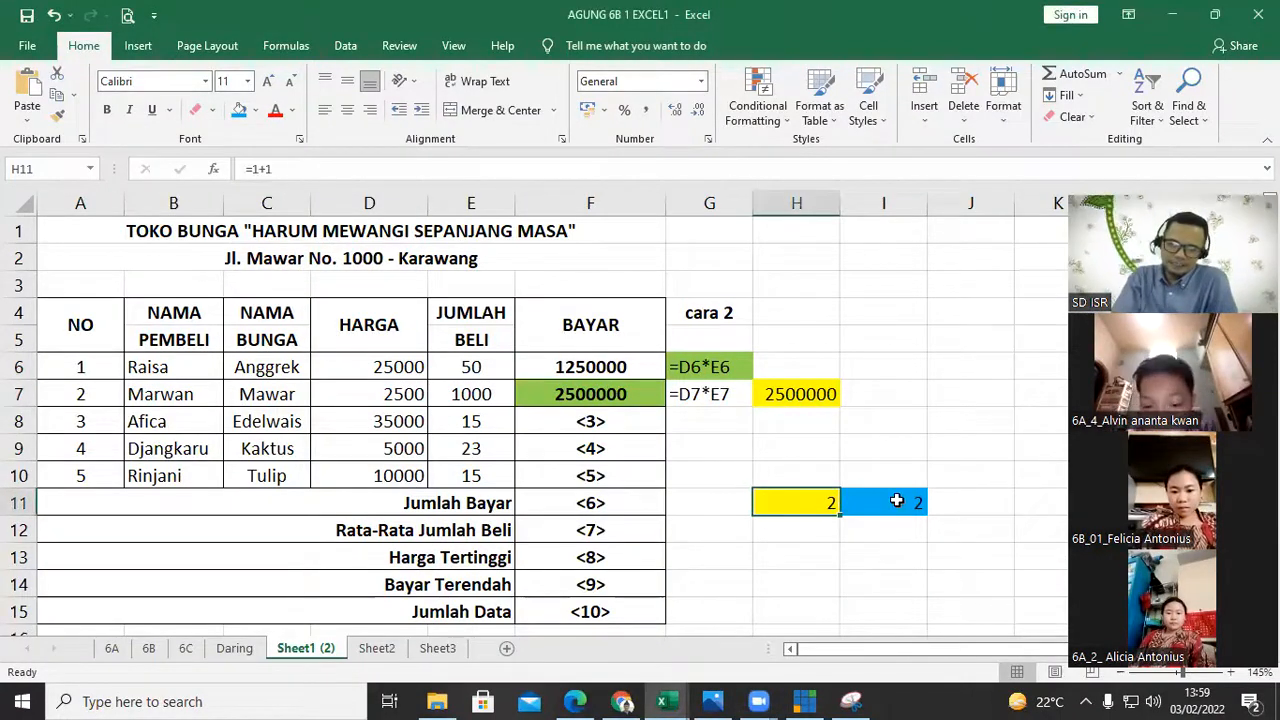
pyautogui.click(880, 502)
pyautogui.click(817, 501)
pyautogui.click(894, 498)
pyautogui.click(806, 503)
pyautogui.click(892, 489)
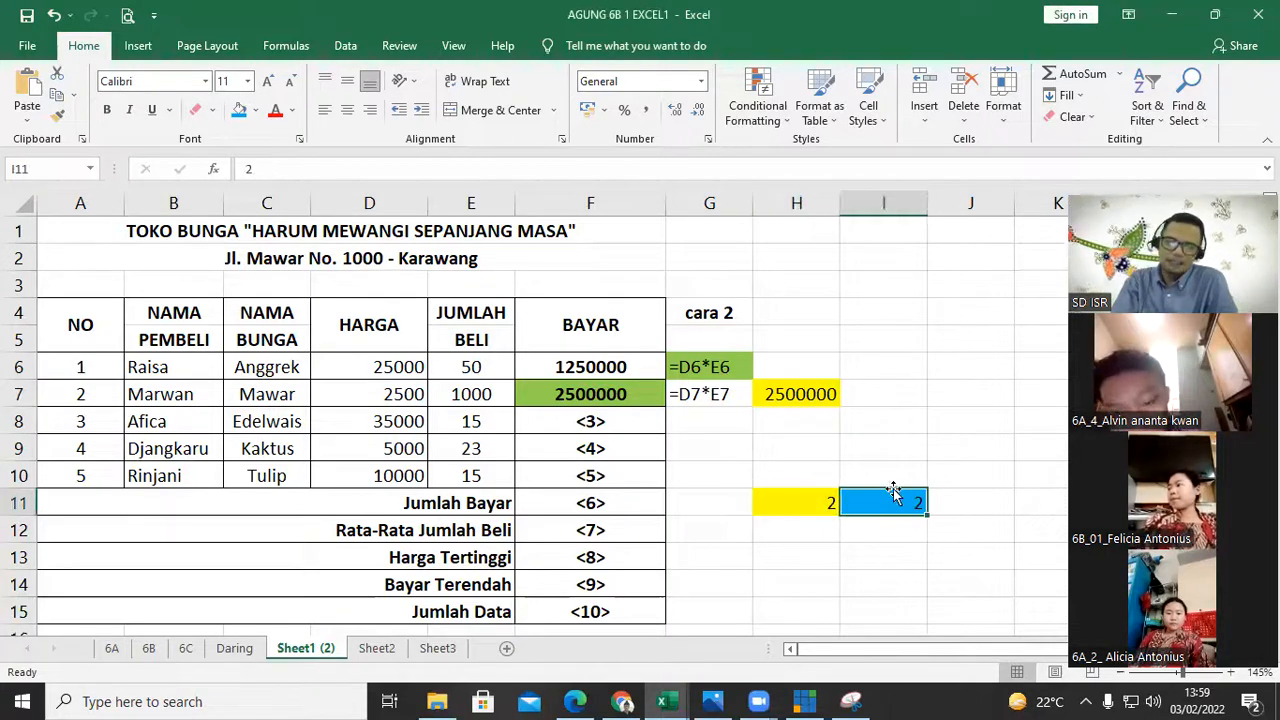
pyautogui.click(871, 449)
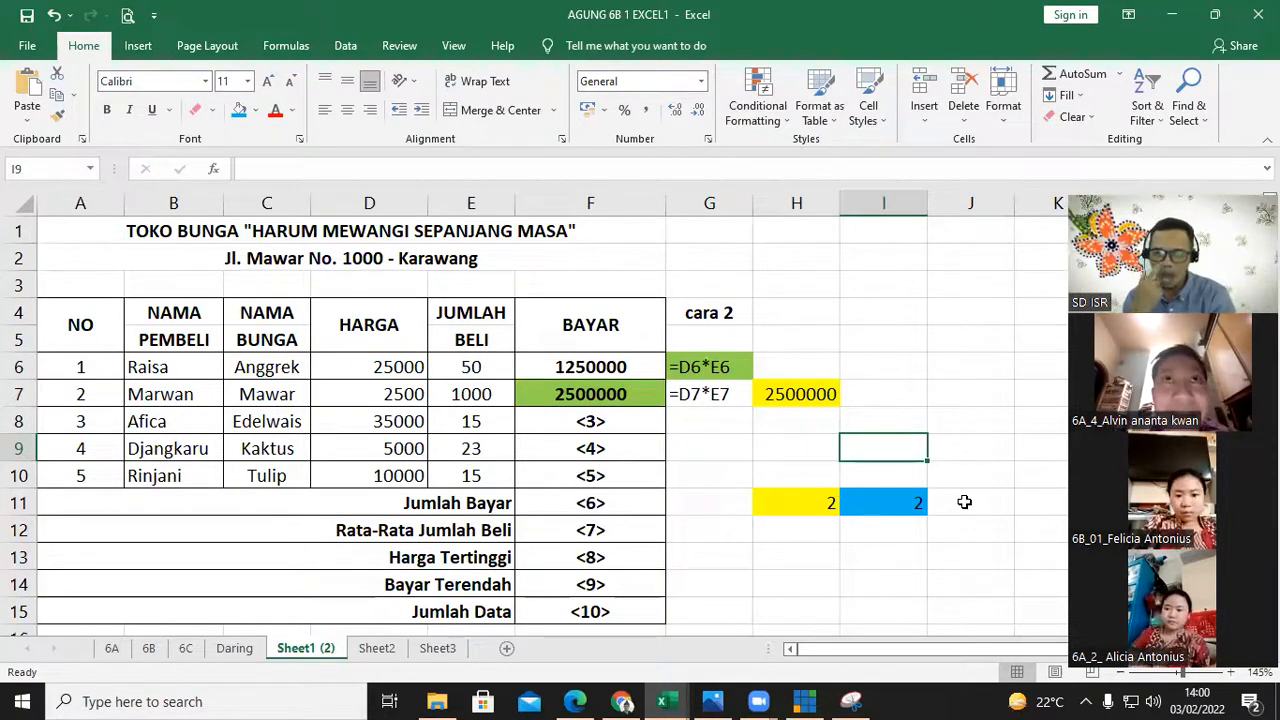
# - Open the entries of I11 and H11 for inspection and leave both cells unedited
pyautogui.click(899, 503)
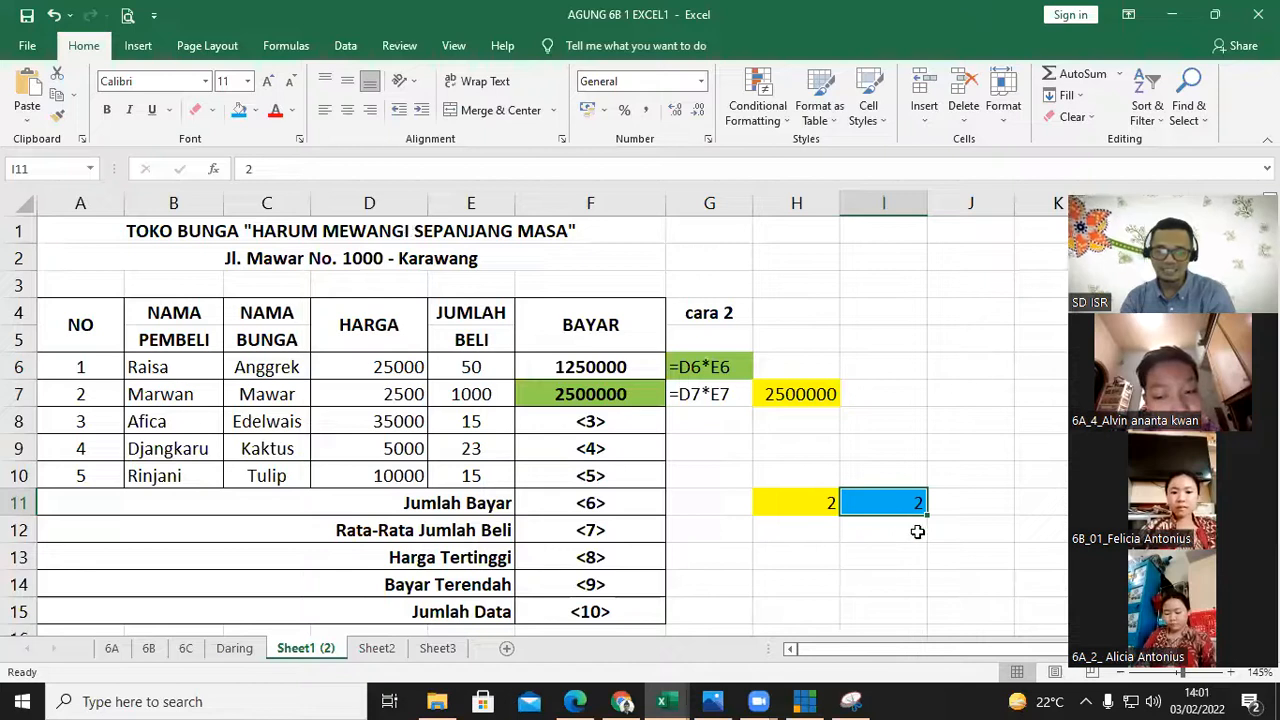
pyautogui.doubleClick(247, 168)
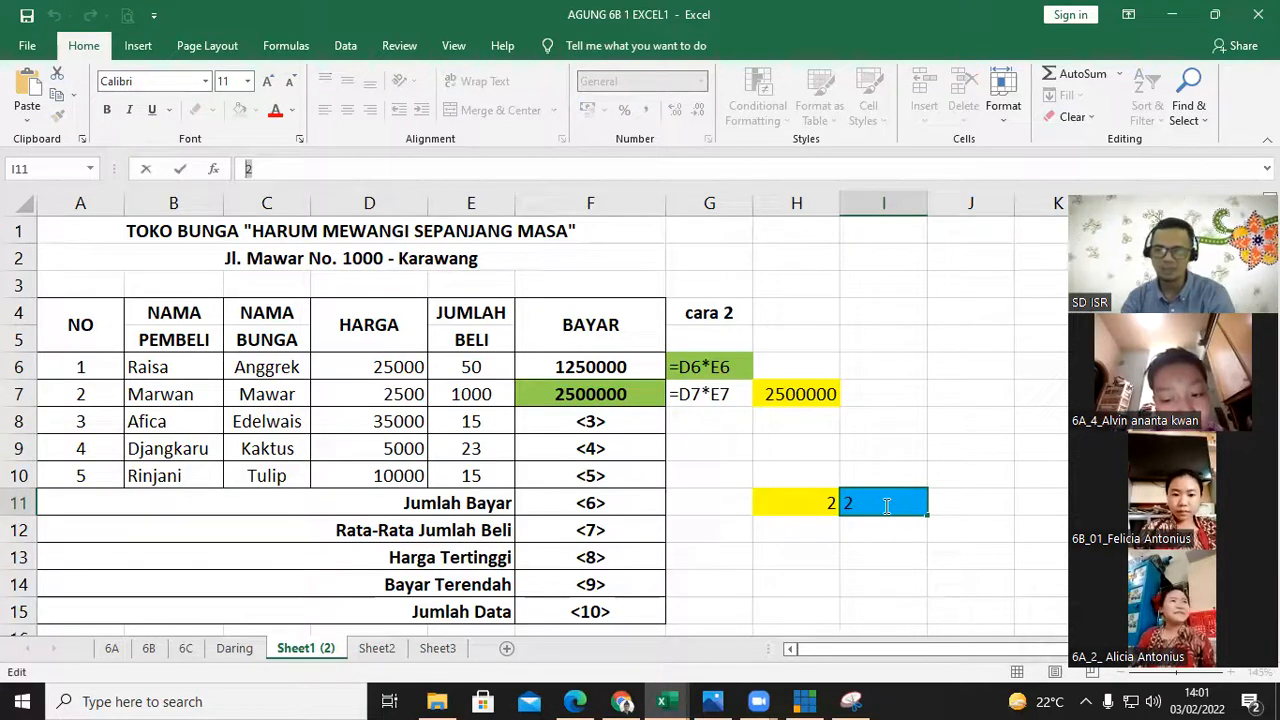
pyautogui.click(879, 537)
pyautogui.click(822, 505)
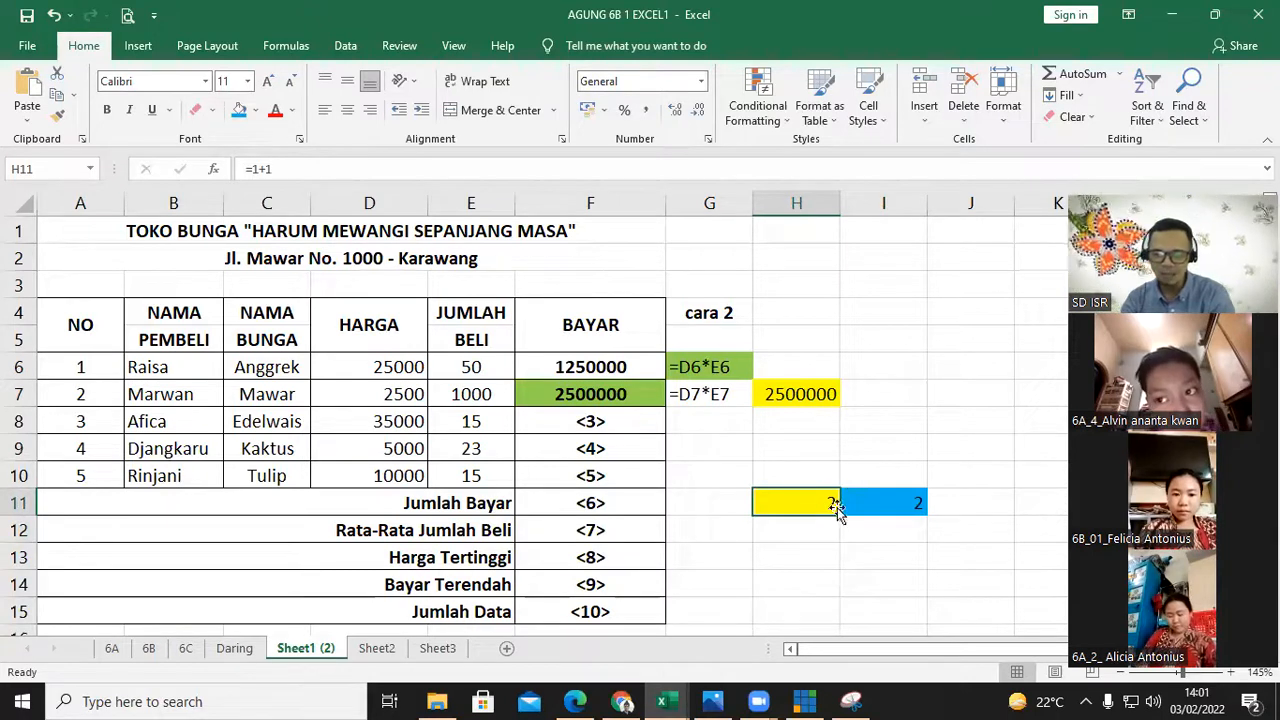
pyautogui.click(265, 169)
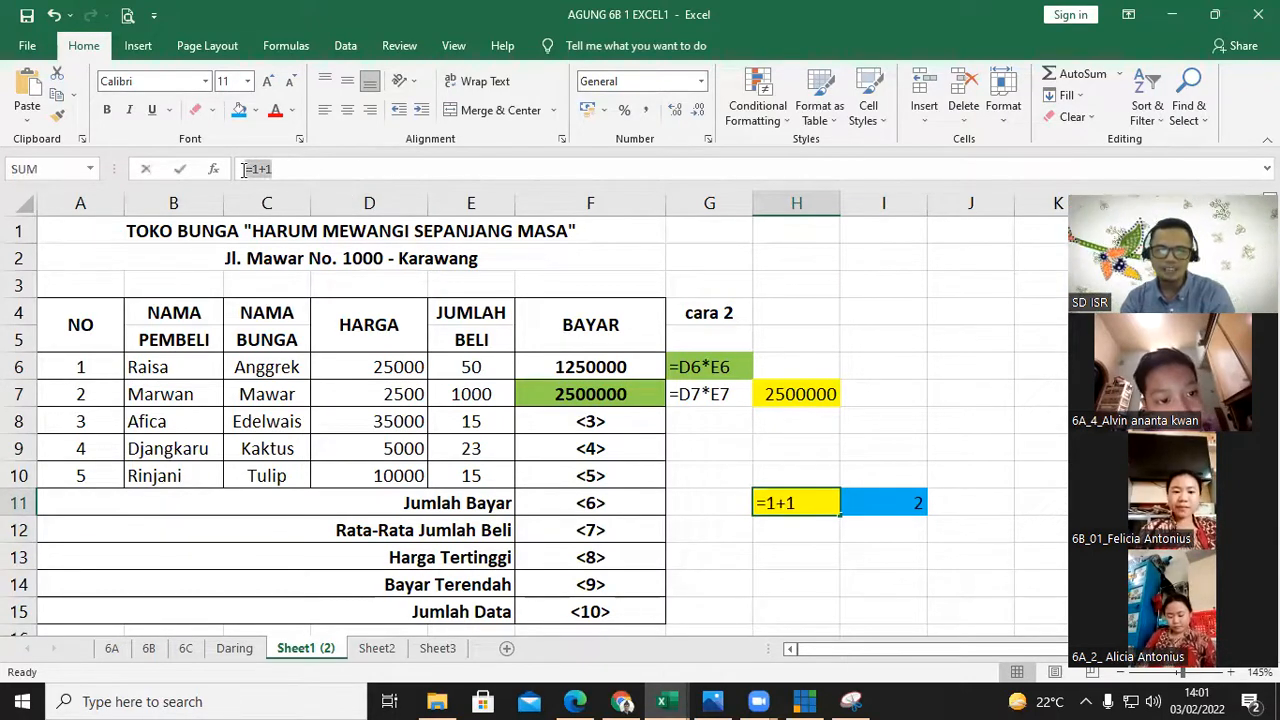
pyautogui.moveTo(244, 169); pyautogui.dragTo(272, 169)
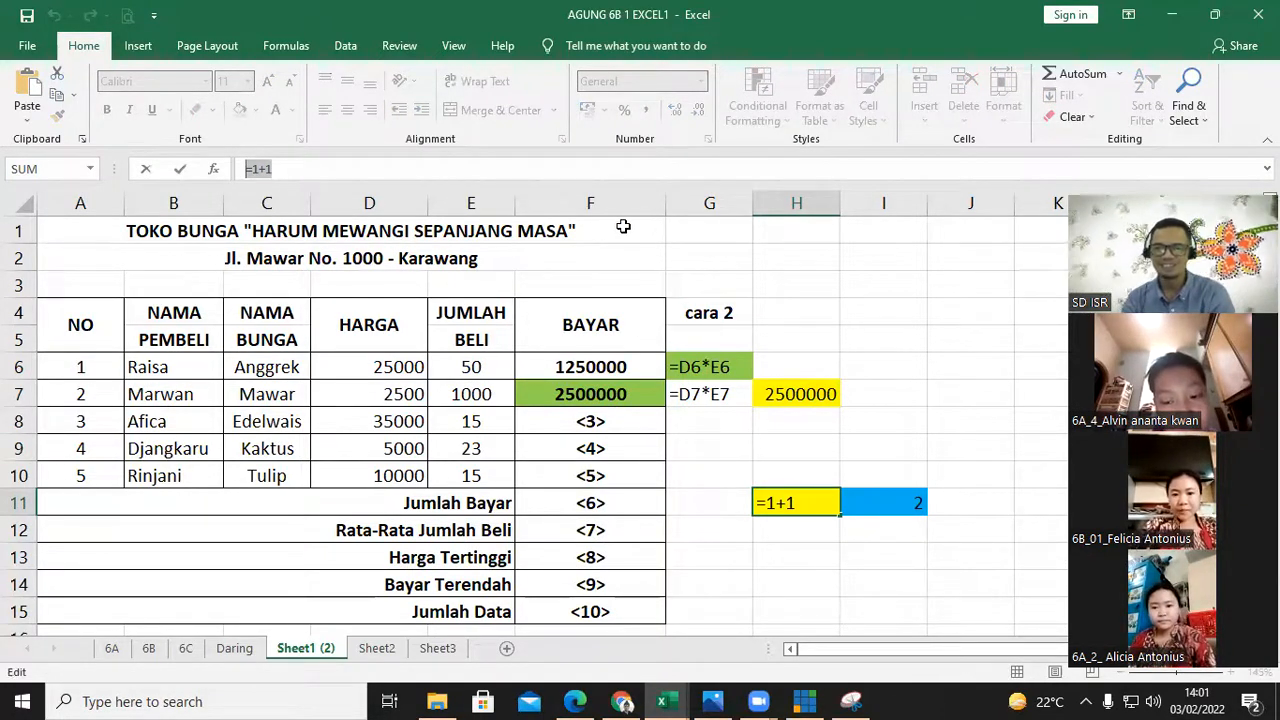
pyautogui.write('=')
pyautogui.click(821, 530)
pyautogui.press('Escape')
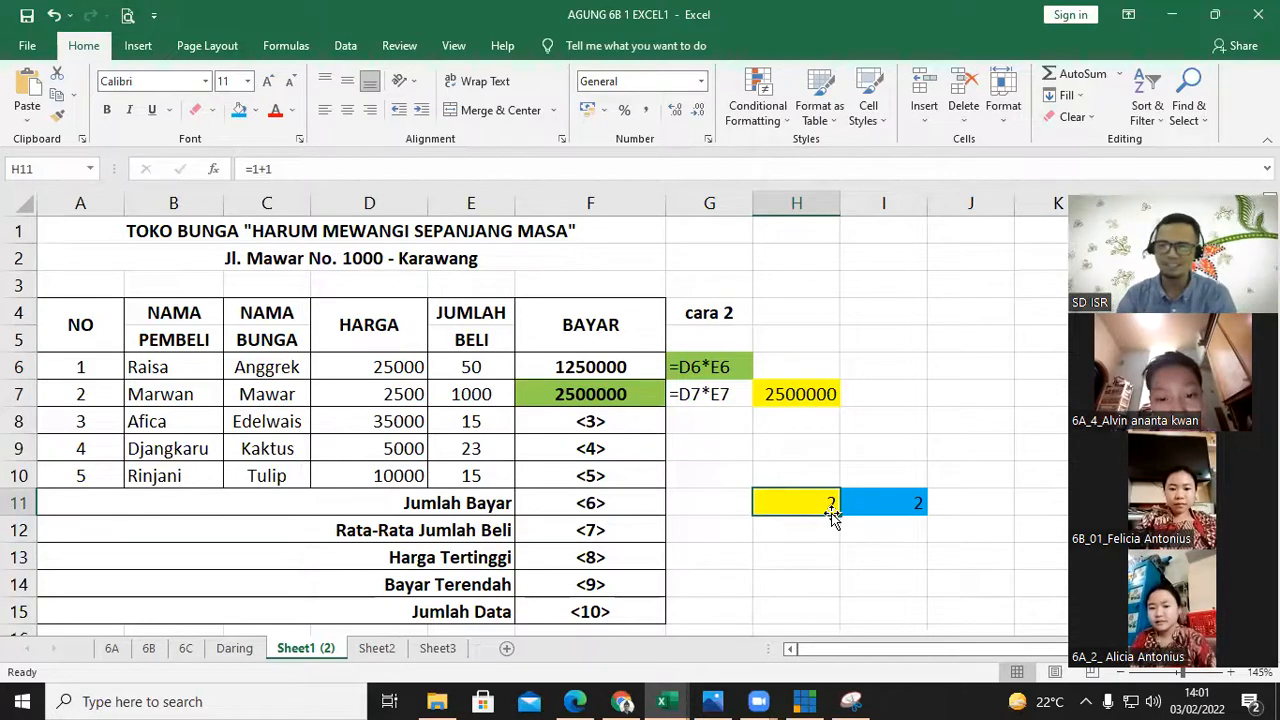
pyautogui.click(864, 557)
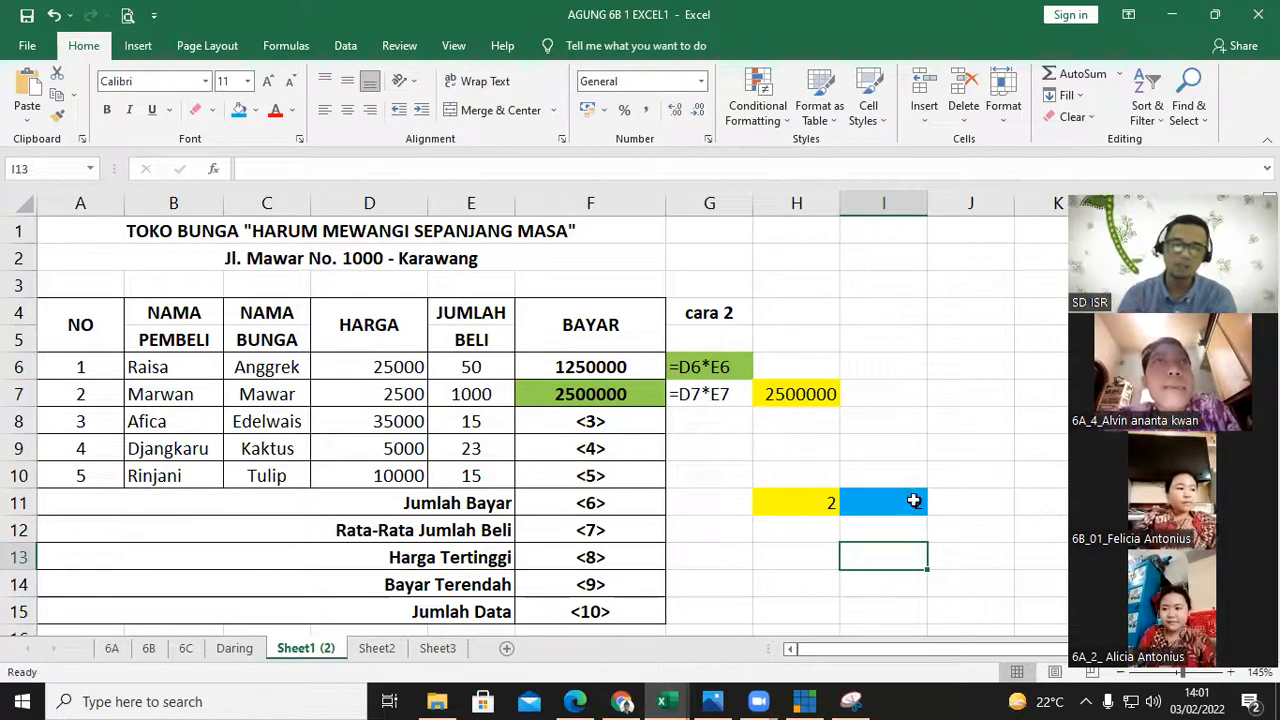
# - Inspect the address entry in row 2 and the formulas behind H11 and the Mawar payment in F7
pyautogui.click(345, 254)
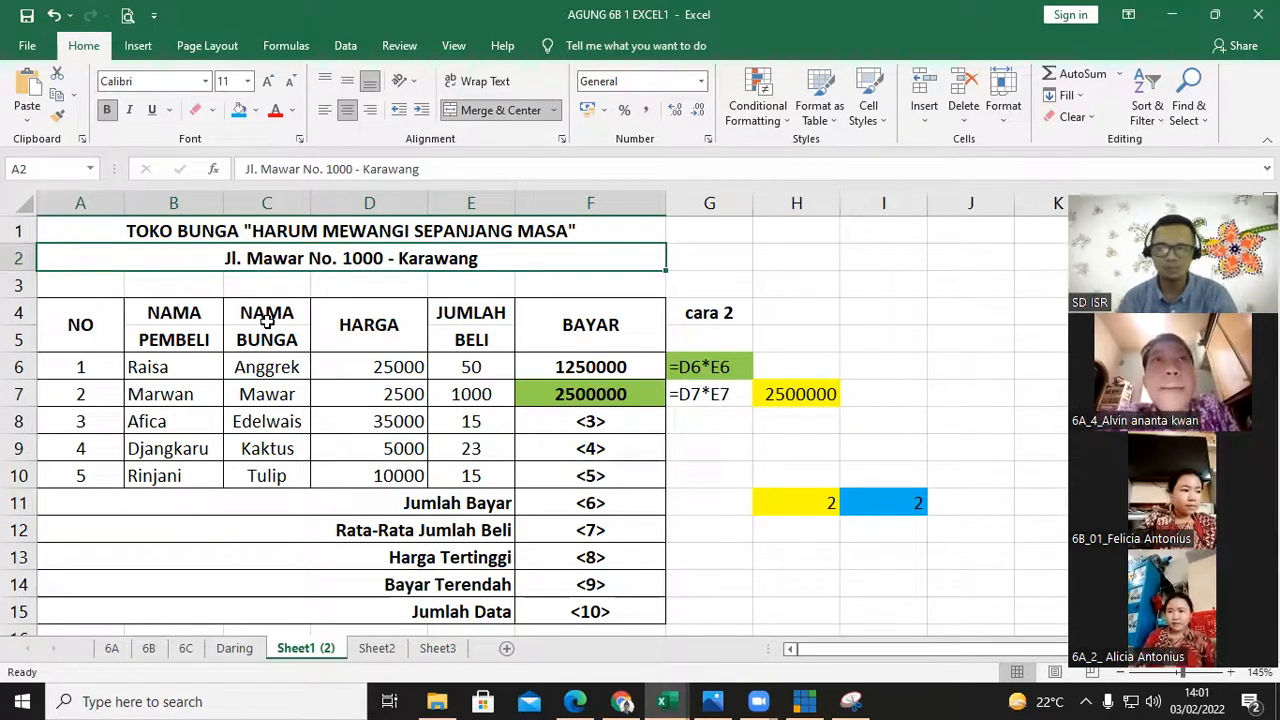
pyautogui.click(805, 508)
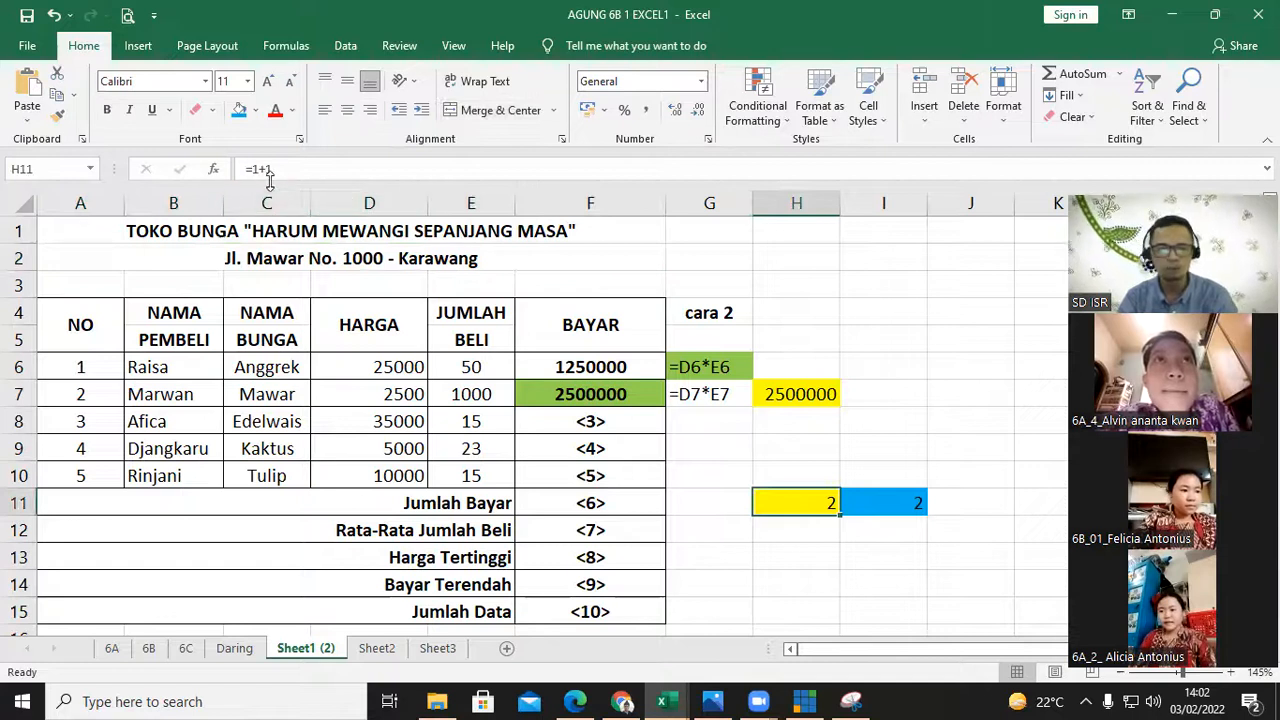
pyautogui.click(586, 392)
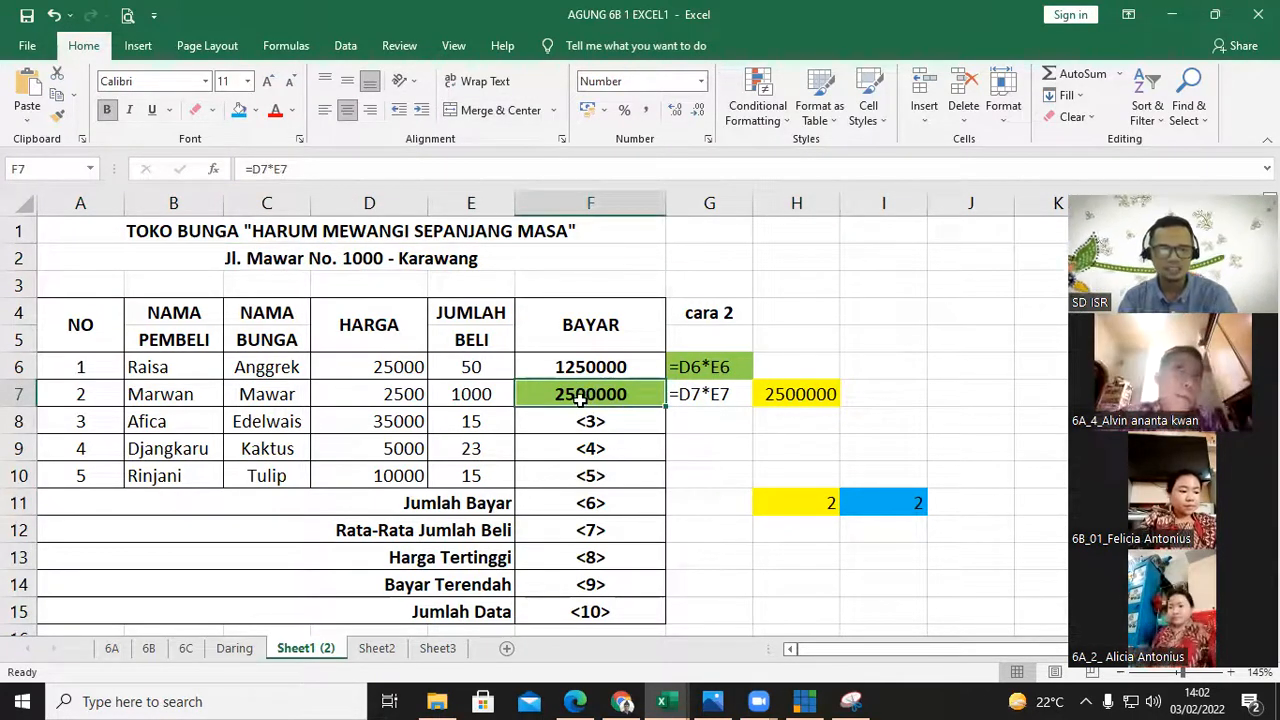
pyautogui.moveTo(303, 168); pyautogui.dragTo(238, 168)
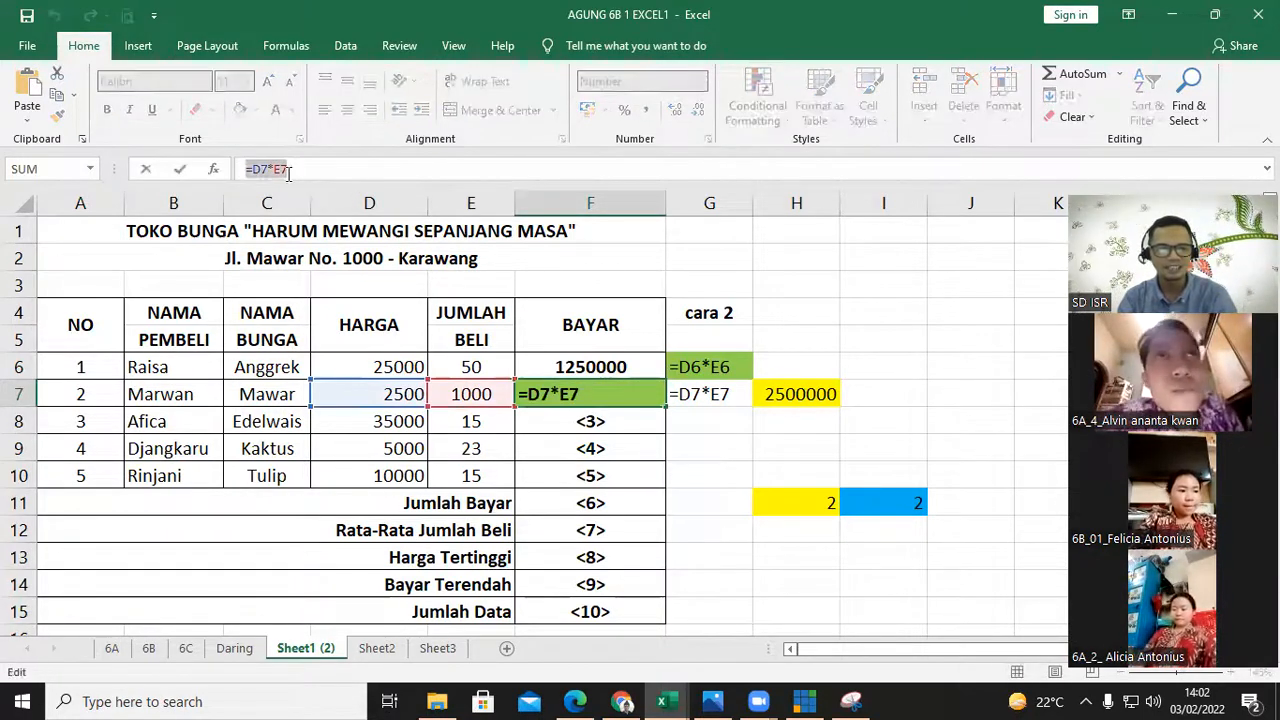
pyautogui.press('Escape')
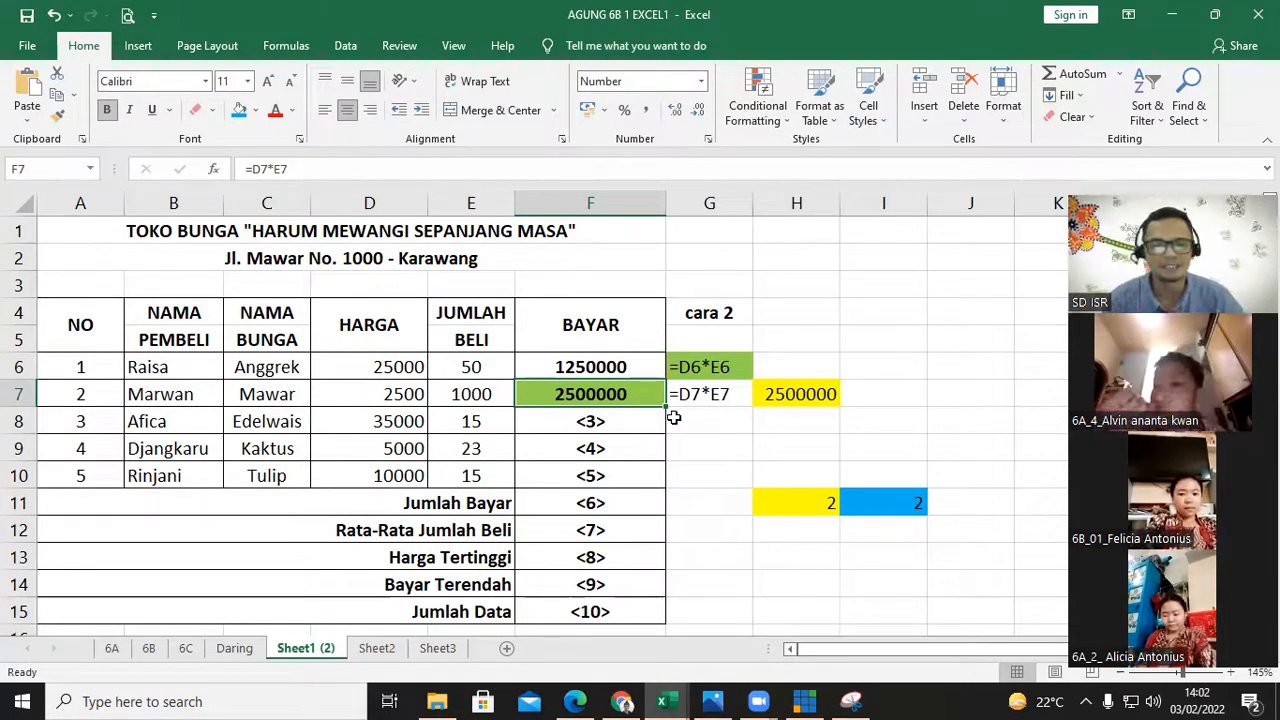
# - Calculate the Edelwais payment in F8 with the formula =D8*E8
pyautogui.click(634, 418)
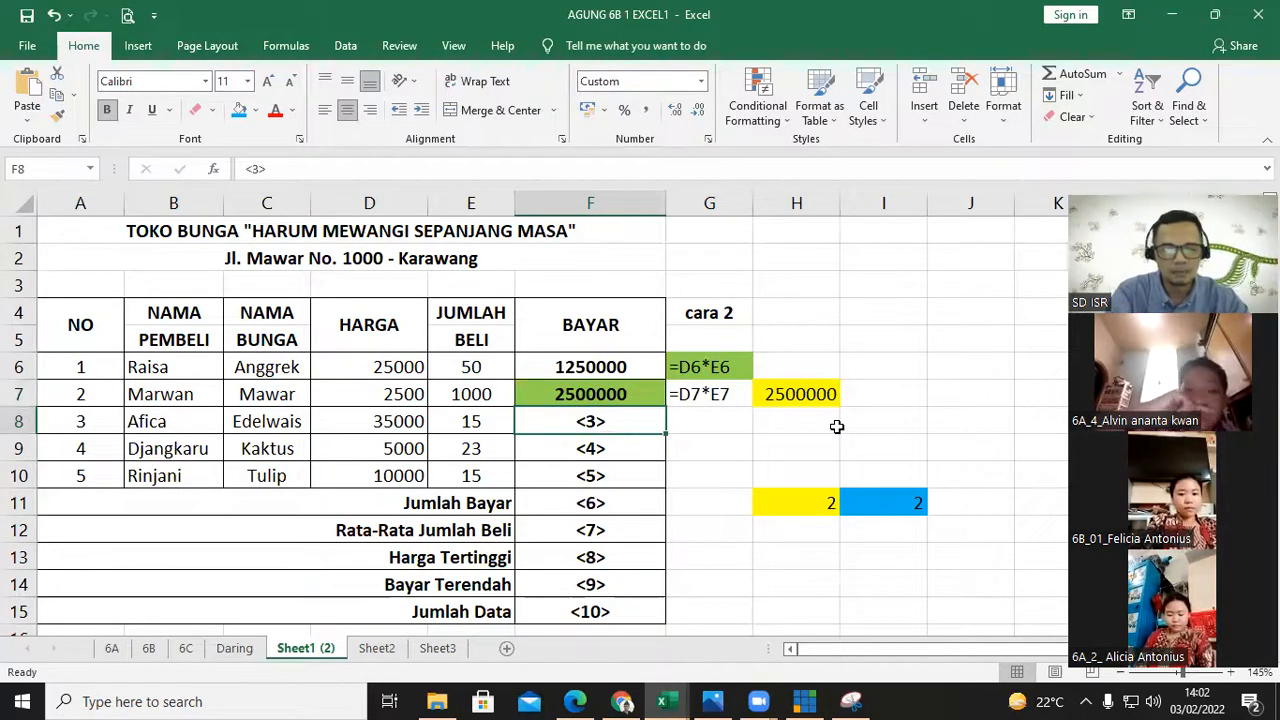
pyautogui.write('=')
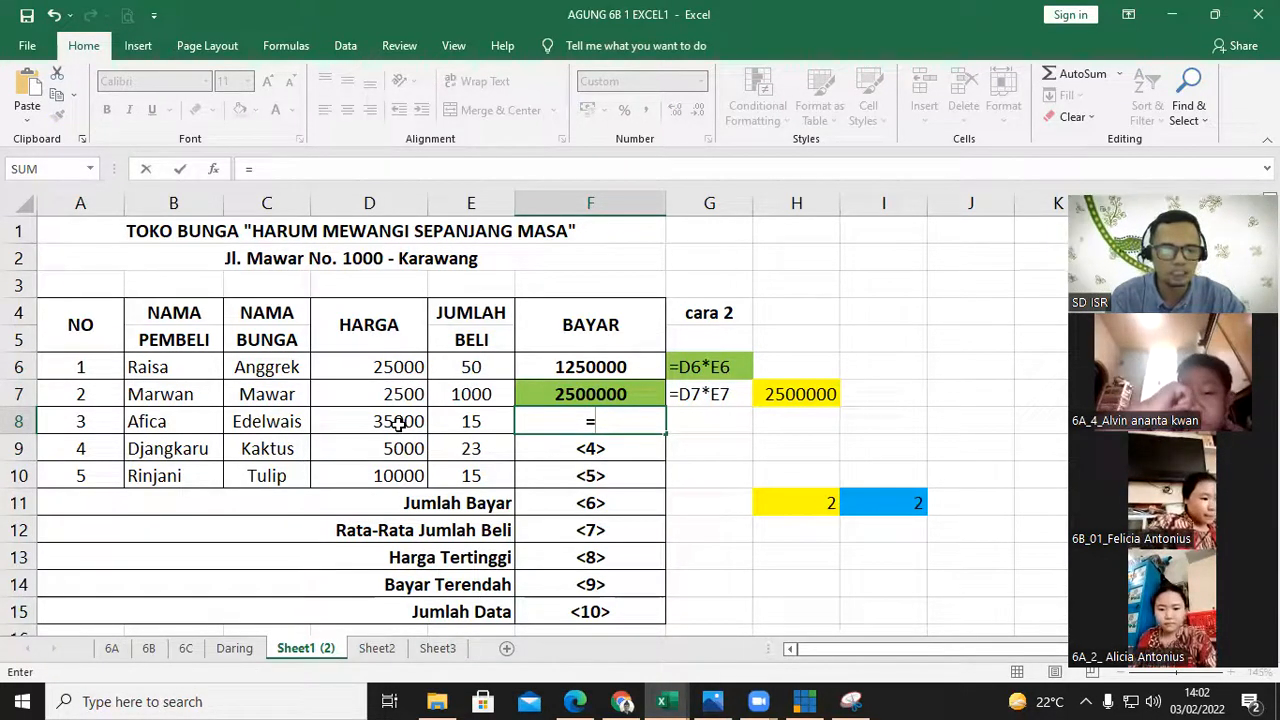
pyautogui.click(411, 421)
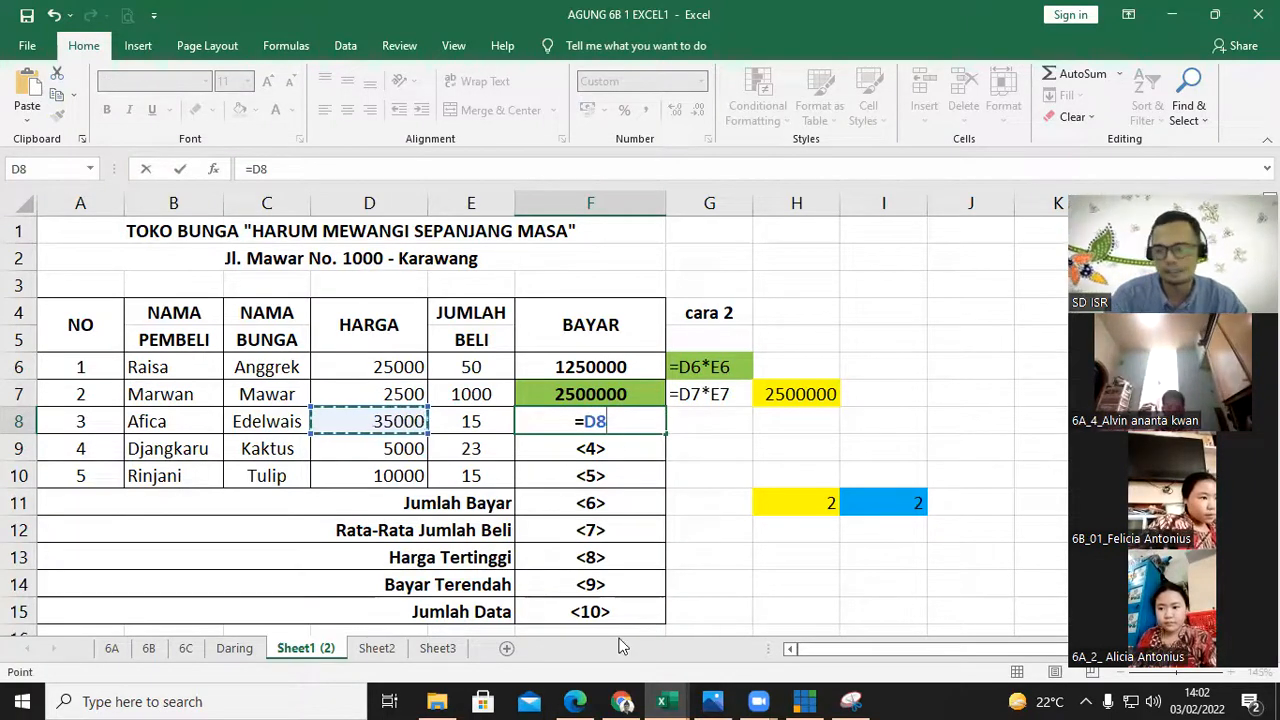
pyautogui.write('*')
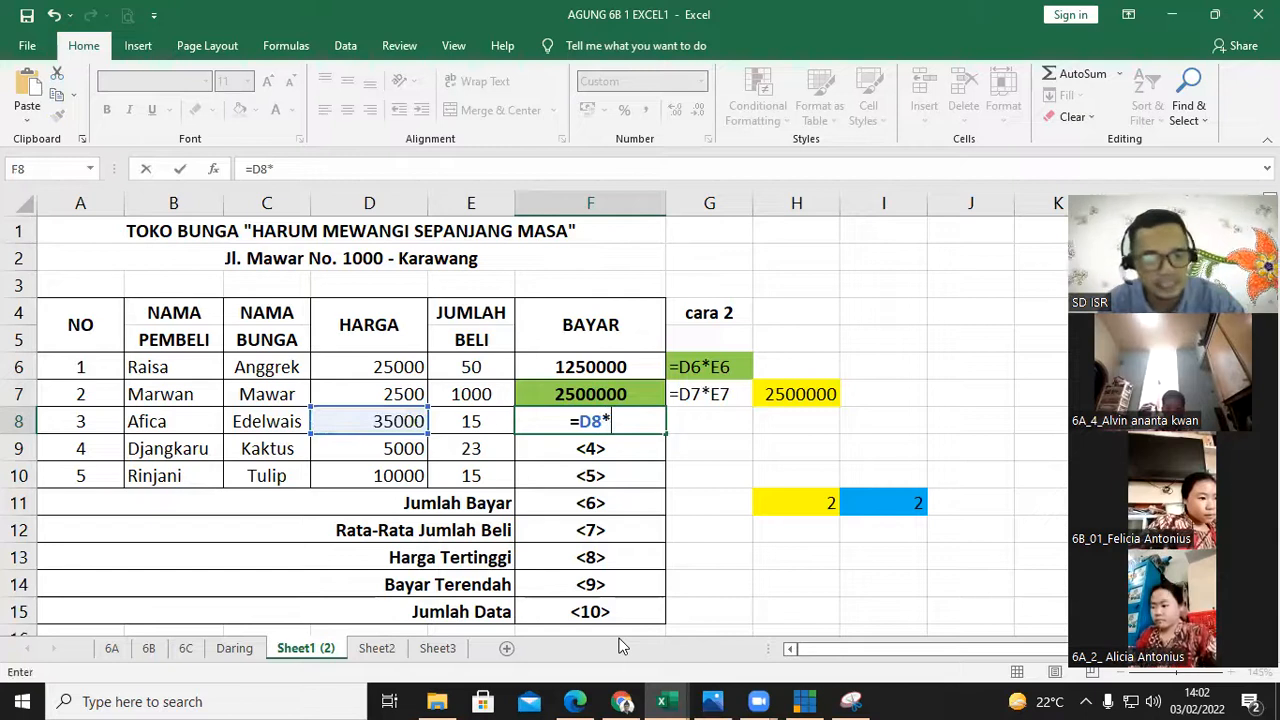
pyautogui.click(483, 421)
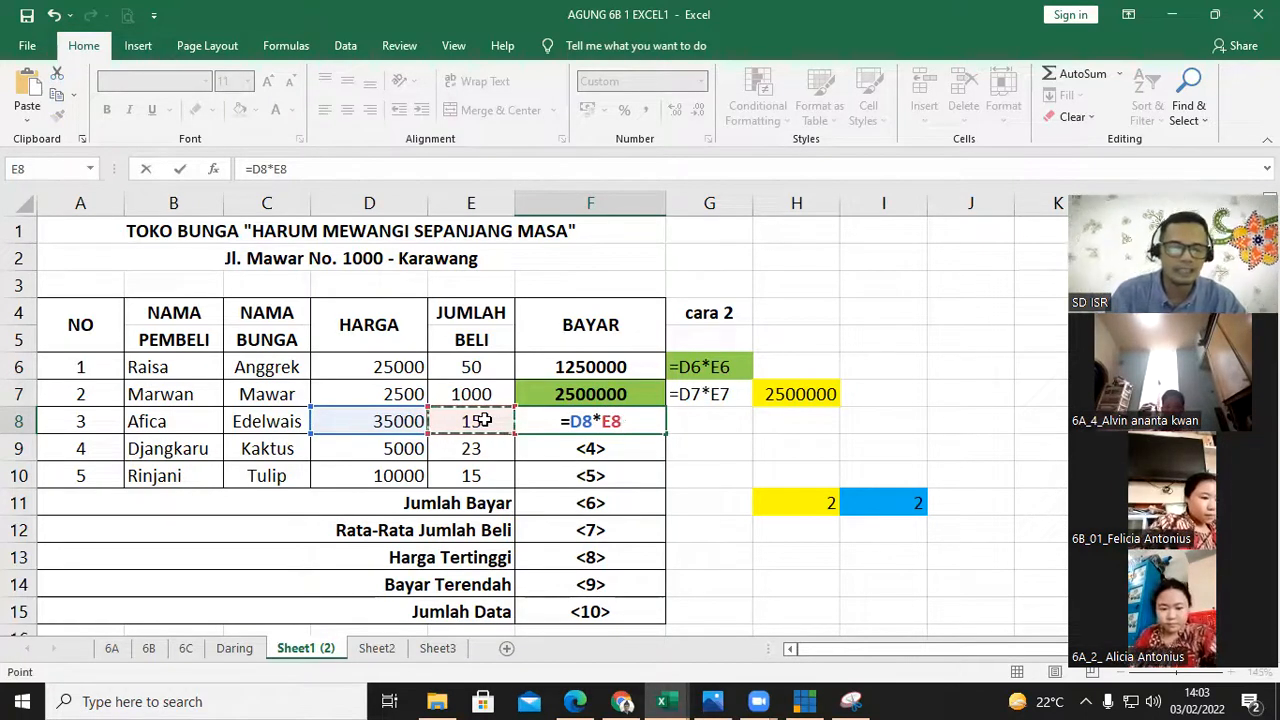
pyautogui.press('Return')
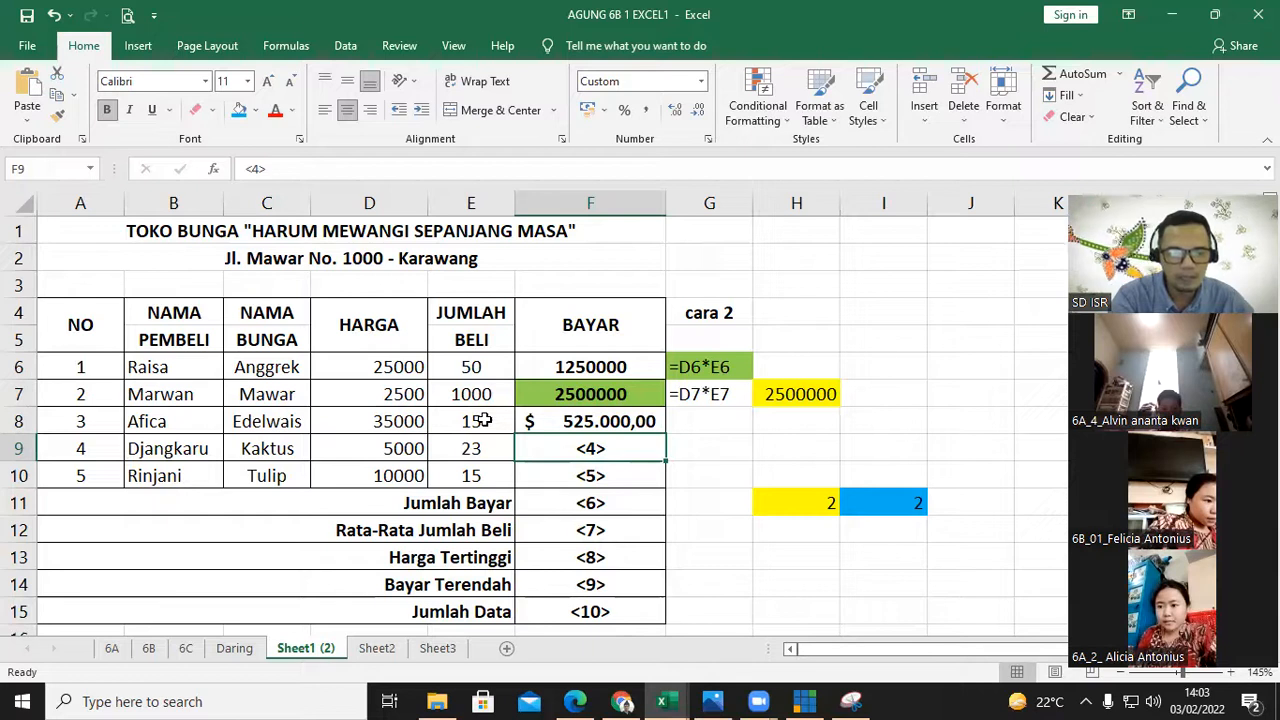
# - Calculate the Kaktus payment in F9 with the formula =D9*E9
pyautogui.write('=')
pyautogui.click(384, 452)
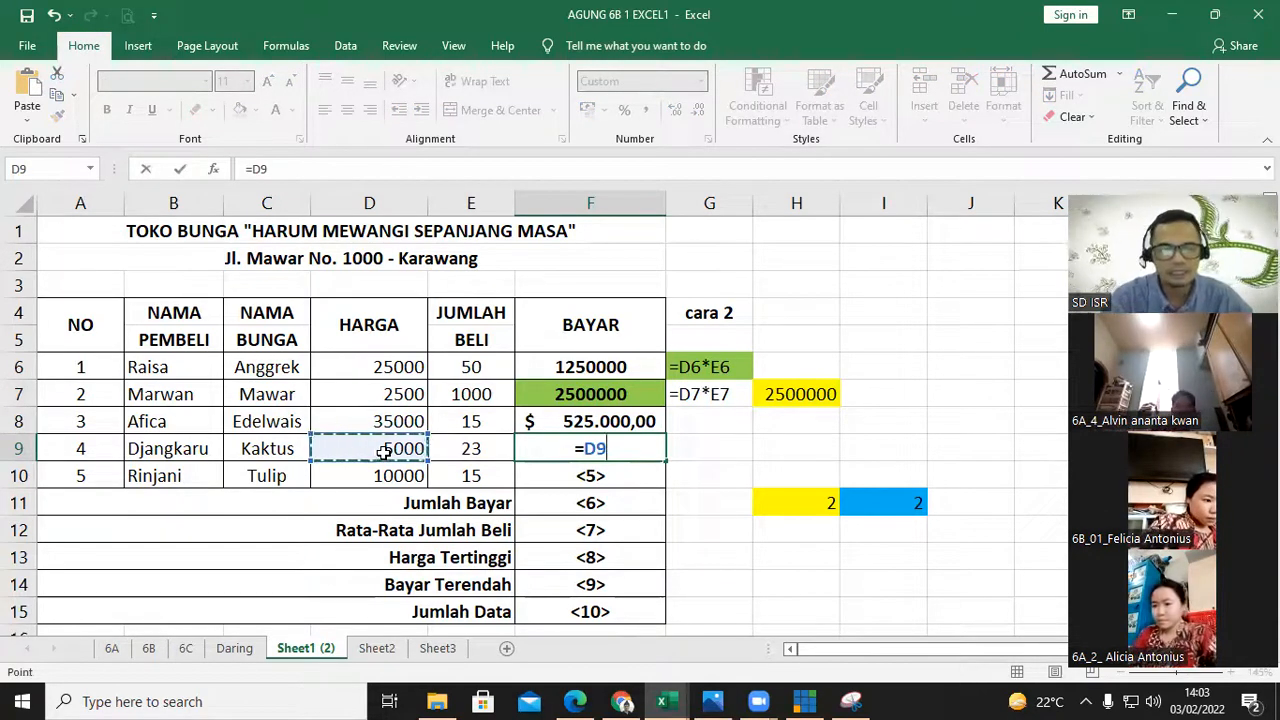
pyautogui.write('*')
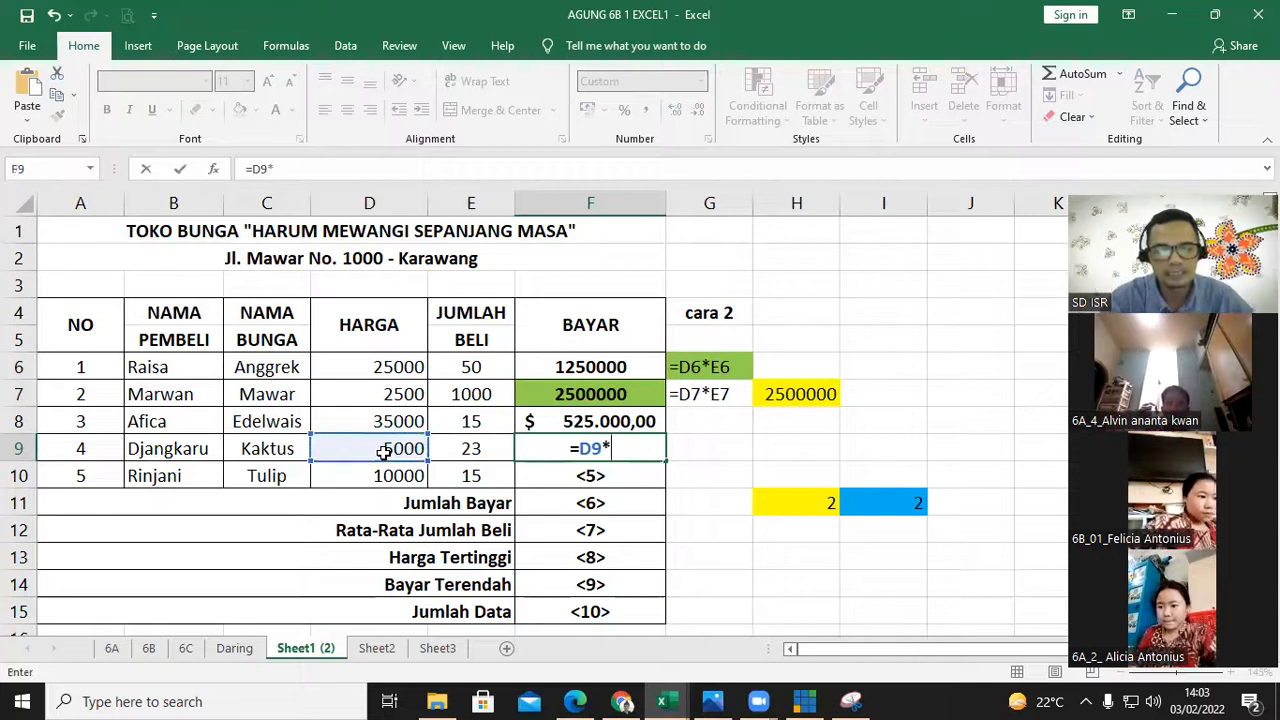
pyautogui.click(456, 455)
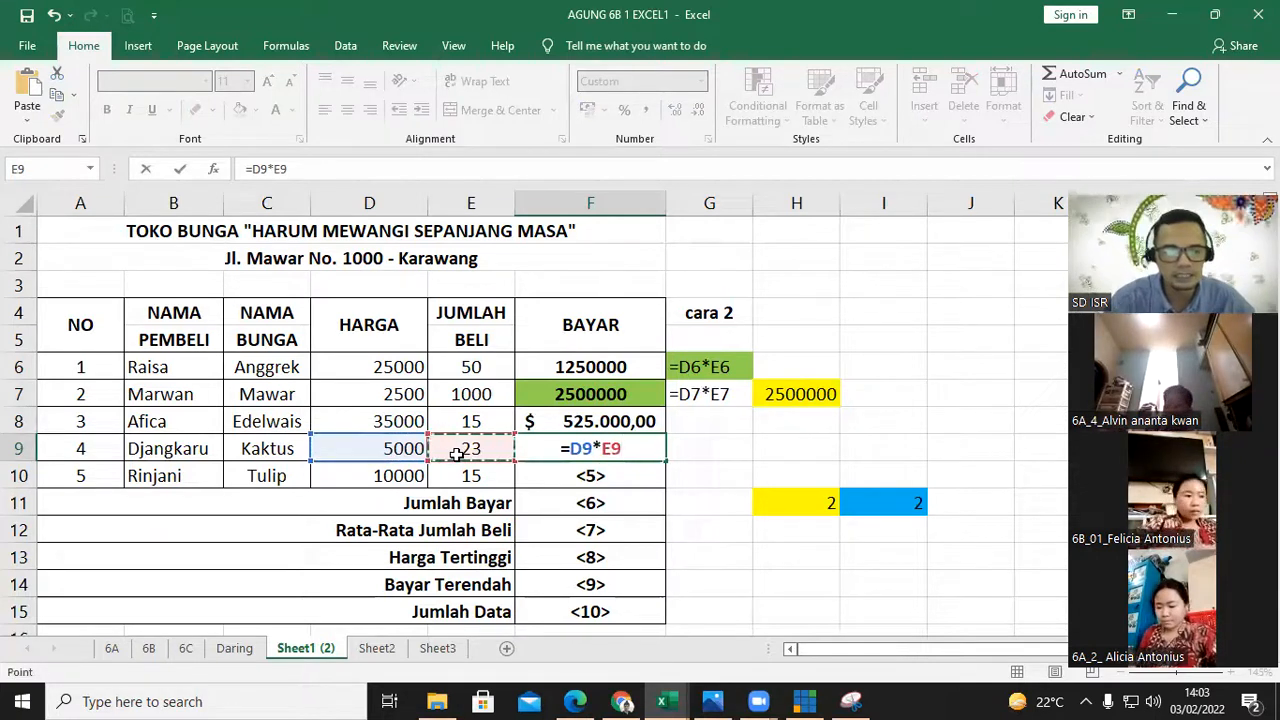
pyautogui.press('Return')
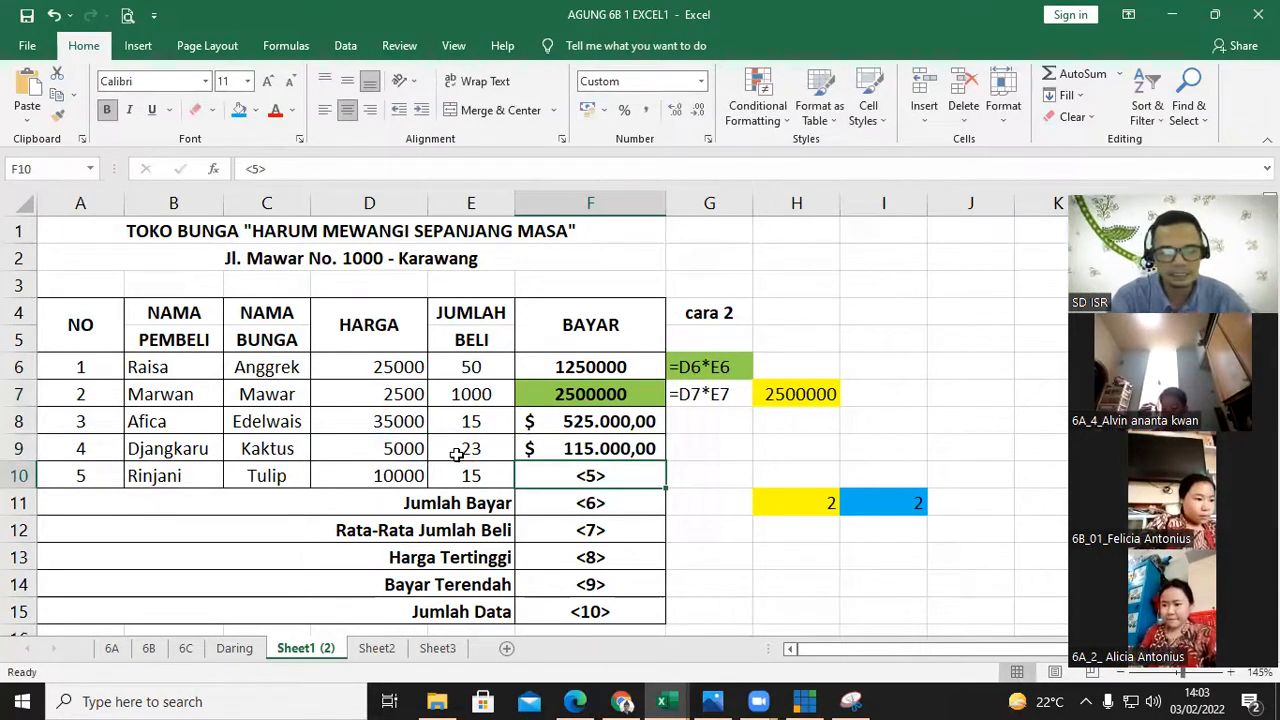
# - Calculate the Tulip payment in F10 with the formula =D10*E10
pyautogui.write('=')
pyautogui.click(413, 476)
pyautogui.write('*')
pyautogui.click(465, 481)
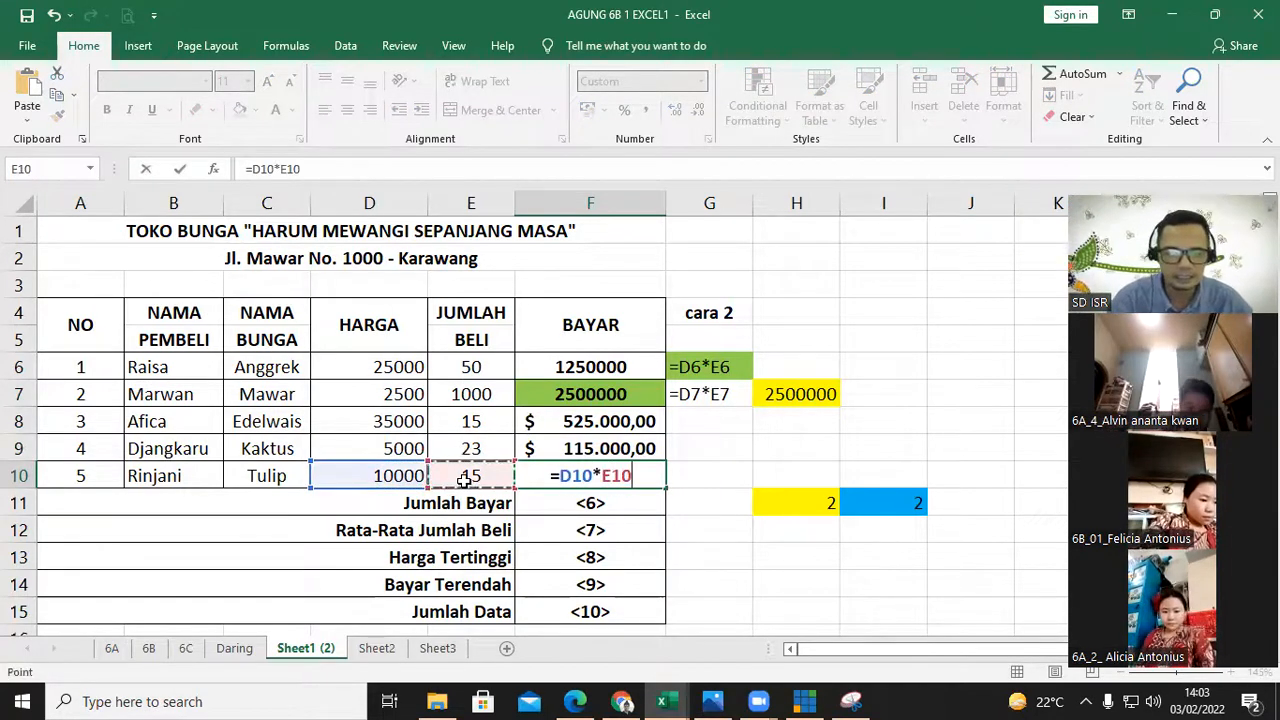
pyautogui.press('Return')
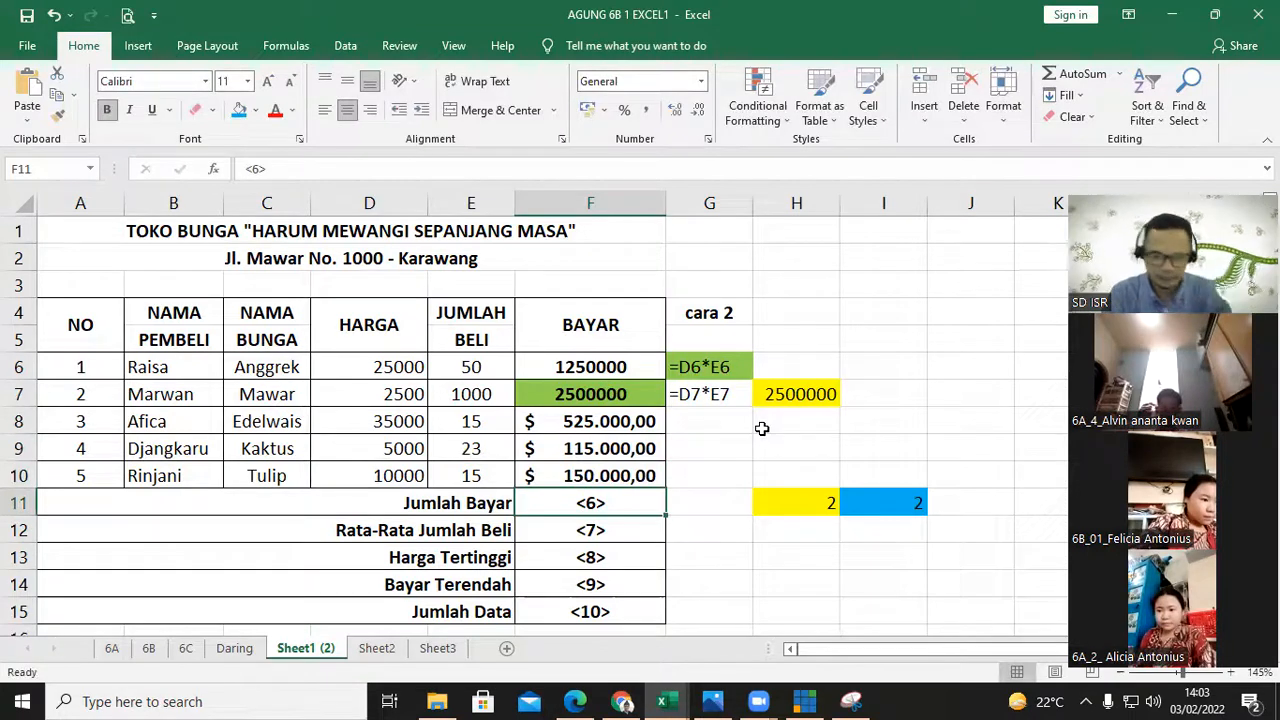
# - Copy the F8 formula and paste it into G8 as the visible text =D8*E8, prefixed with an apostrophe
pyautogui.press('Up')
pyautogui.press('Up')
pyautogui.press('Up')
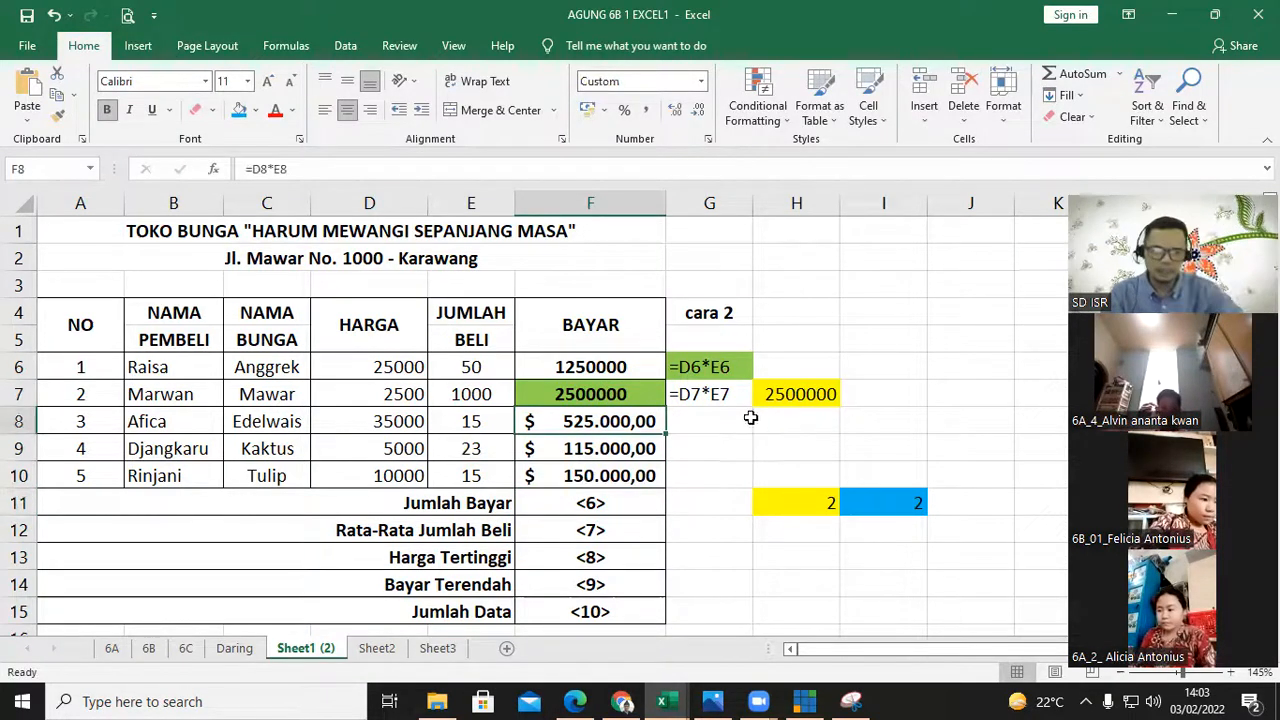
pyautogui.press('F2')
pyautogui.hotkey('shift', 'Left')
pyautogui.hotkey('shift', 'Left')
pyautogui.hotkey('shift', 'Left')
pyautogui.hotkey('shift', 'Left')
pyautogui.hotkey('shift', 'Left')
pyautogui.hotkey('shift', 'Left')
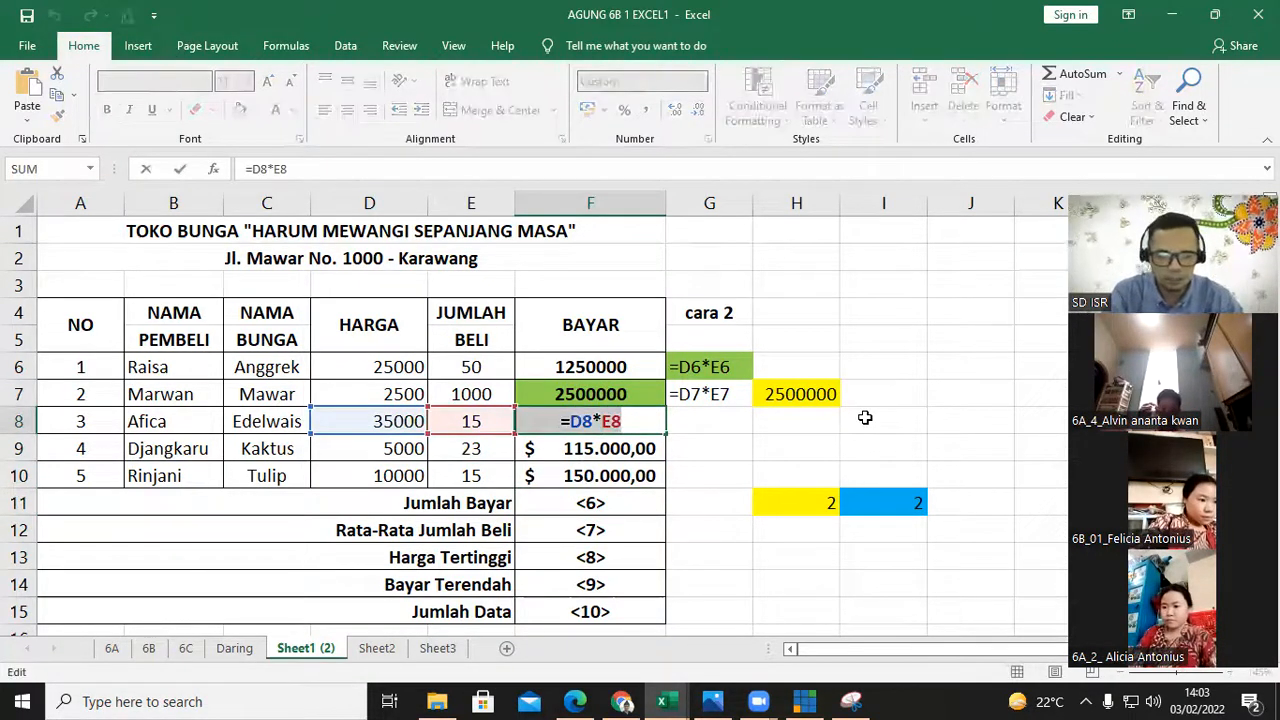
pyautogui.press('Tab')
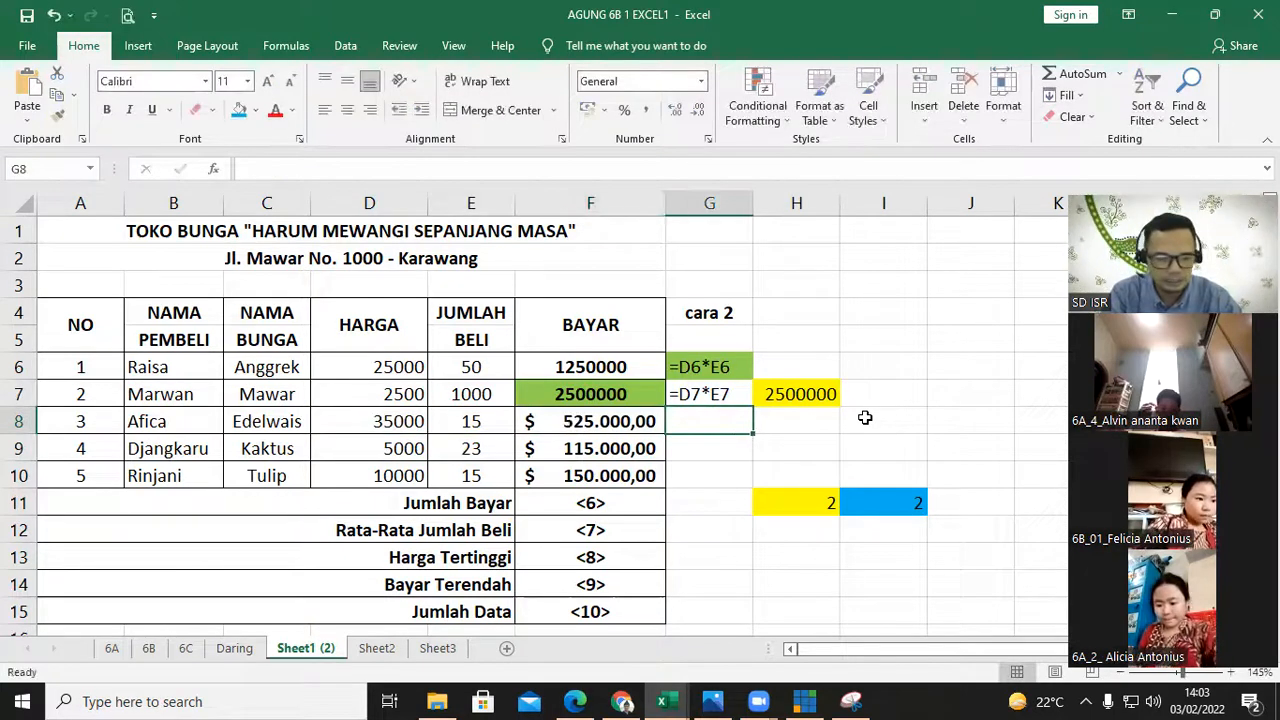
pyautogui.write("'")
pyautogui.hotkey('ctrl', 'v')
pyautogui.press('Return')
# - Delete the contents of H7:I11 and remove the fill colours from those cells
pyautogui.press('Tab')
pyautogui.press('Right')
pyautogui.press('Up')
pyautogui.press('Up')
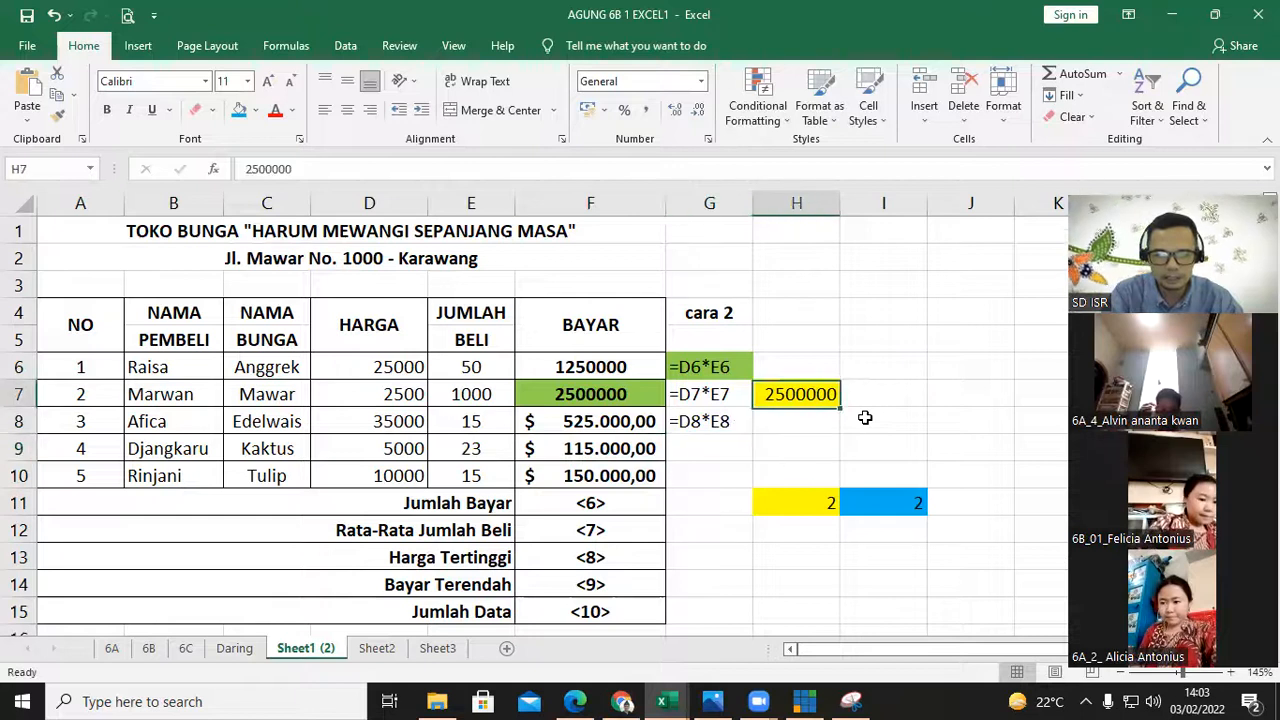
pyautogui.hotkey('shift', 'Down')
pyautogui.hotkey('shift', 'Down')
pyautogui.hotkey('shift', 'Down')
pyautogui.hotkey('shift', 'Down')
pyautogui.hotkey('shift', 'Right')
pyautogui.press('Delete')
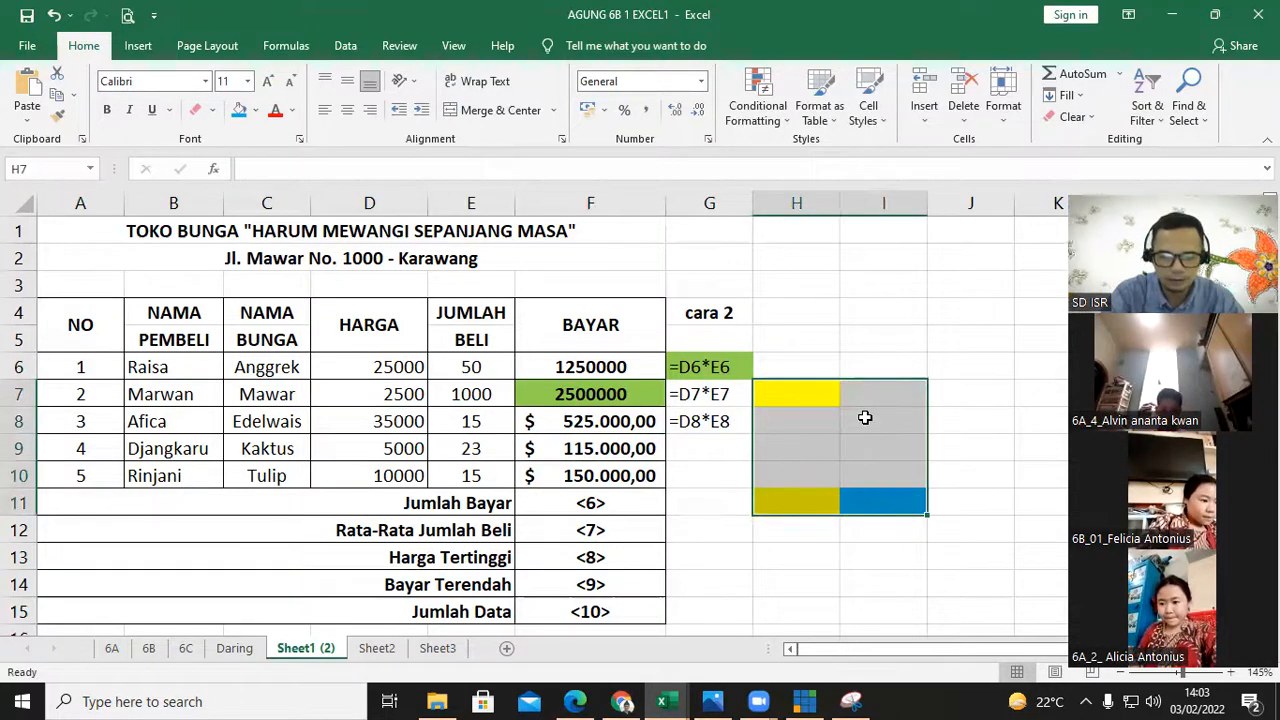
pyautogui.click(251, 110)
pyautogui.click(306, 277)
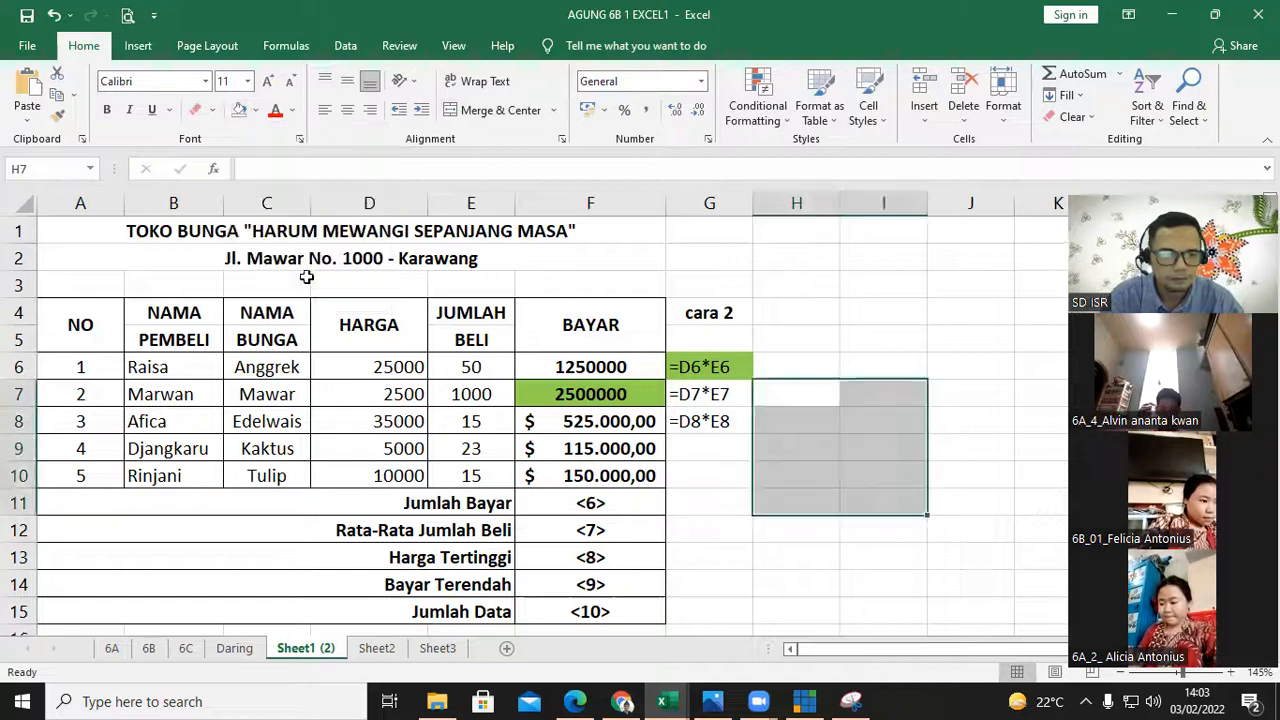
# - Copy the Kaktus payment formula from F9 and enter it in G9 as the visible text =D9*E9
pyautogui.click(712, 446)
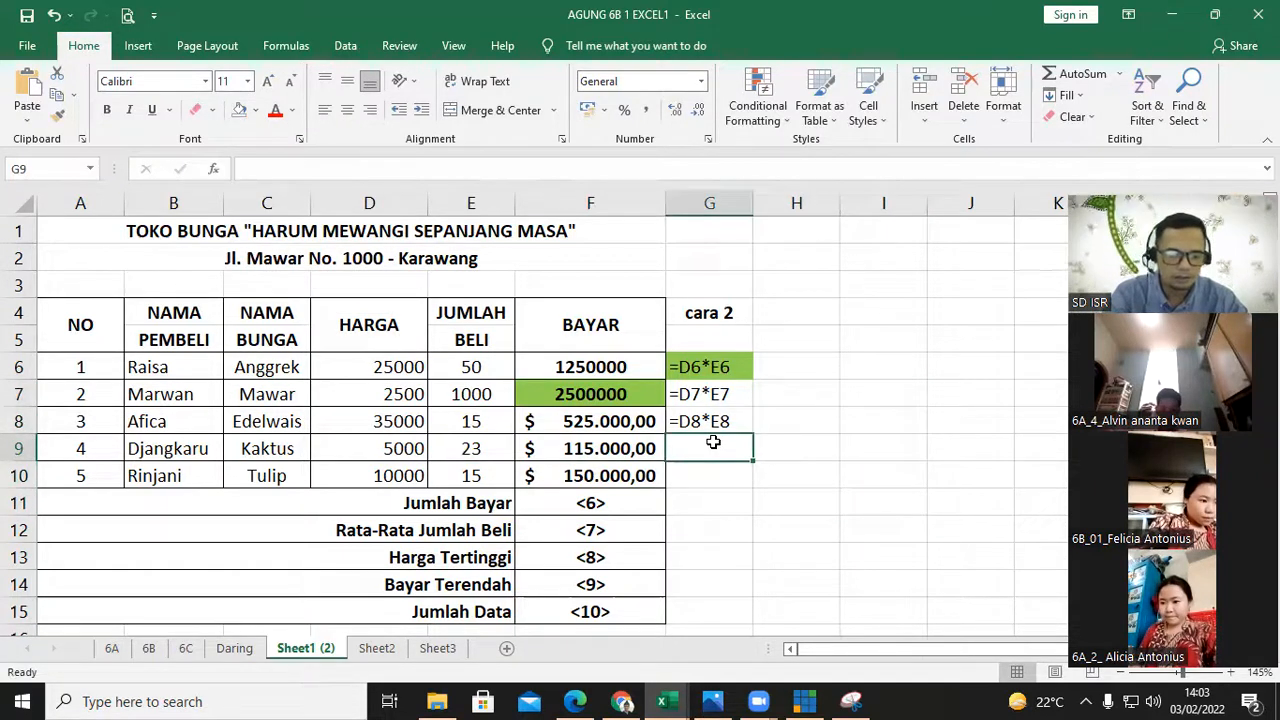
pyautogui.press('Left')
pyautogui.press('F2')
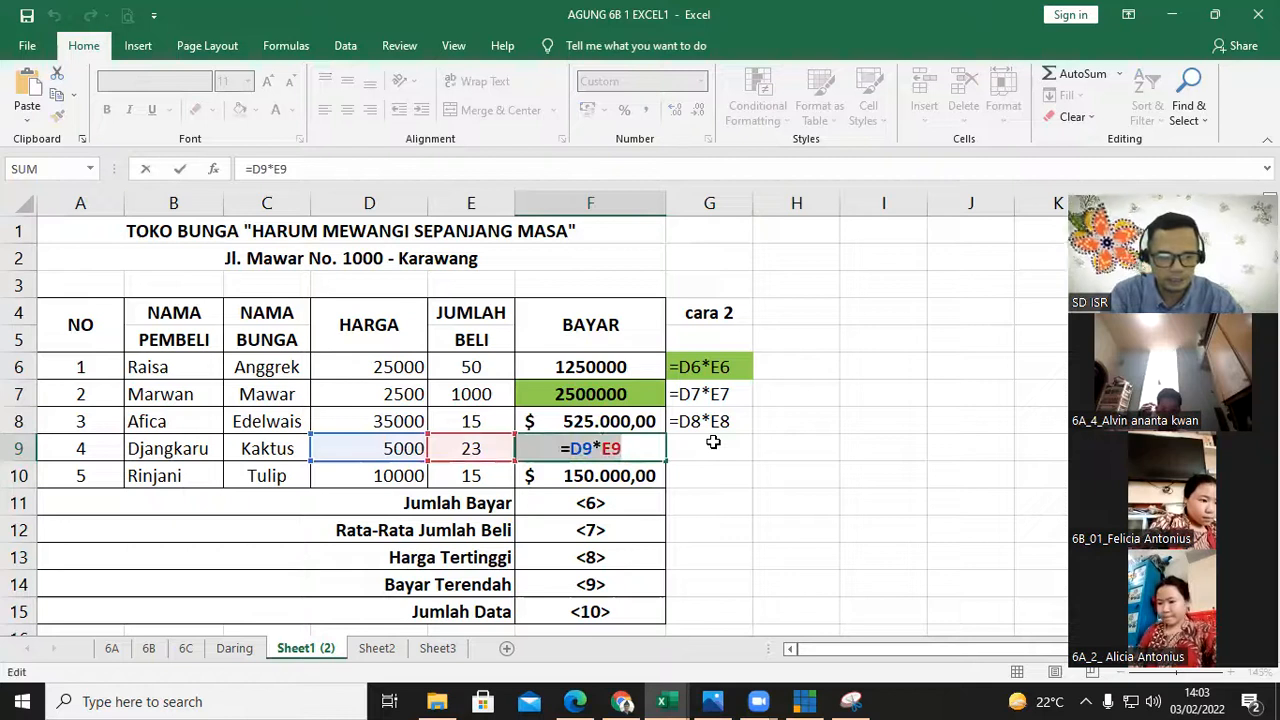
pyautogui.click(714, 443)
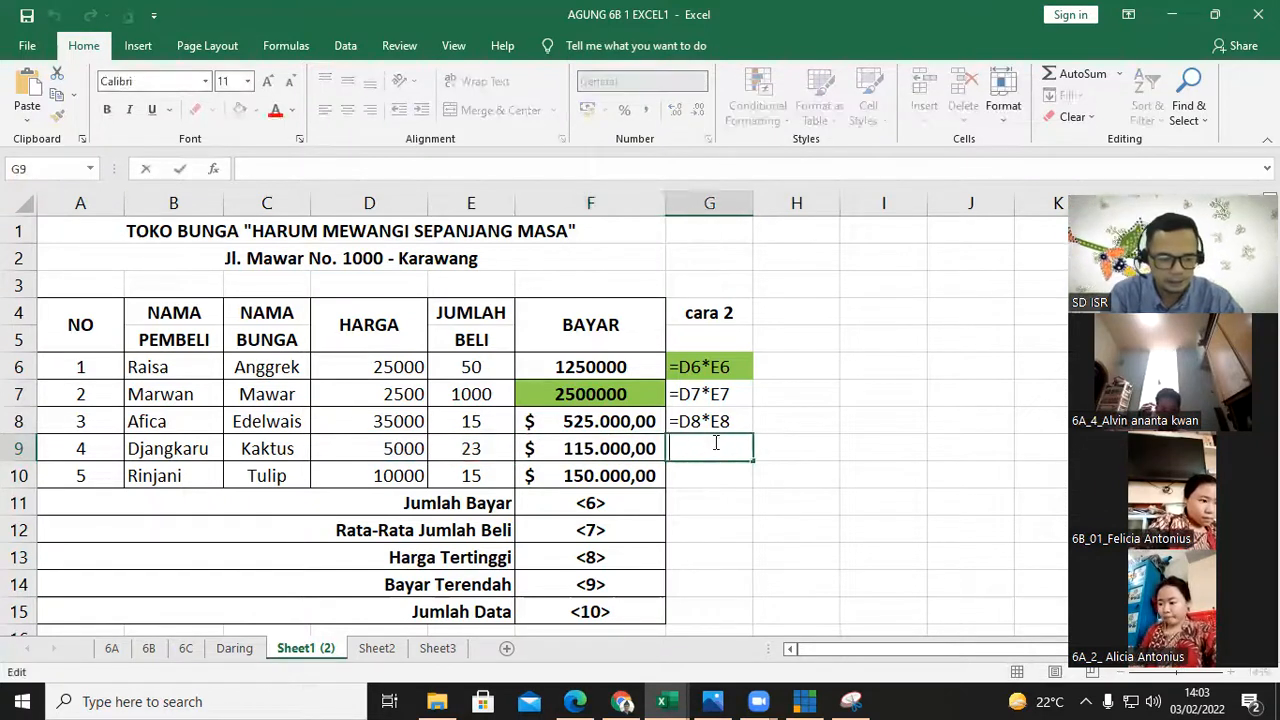
pyautogui.write('=D9*E9')
pyautogui.press('Return')
# - Copy the Tulip payment formula from F10 and enter it in G10 as the visible text =D10*E10, prefixed with an apostrophe
pyautogui.press('Left')
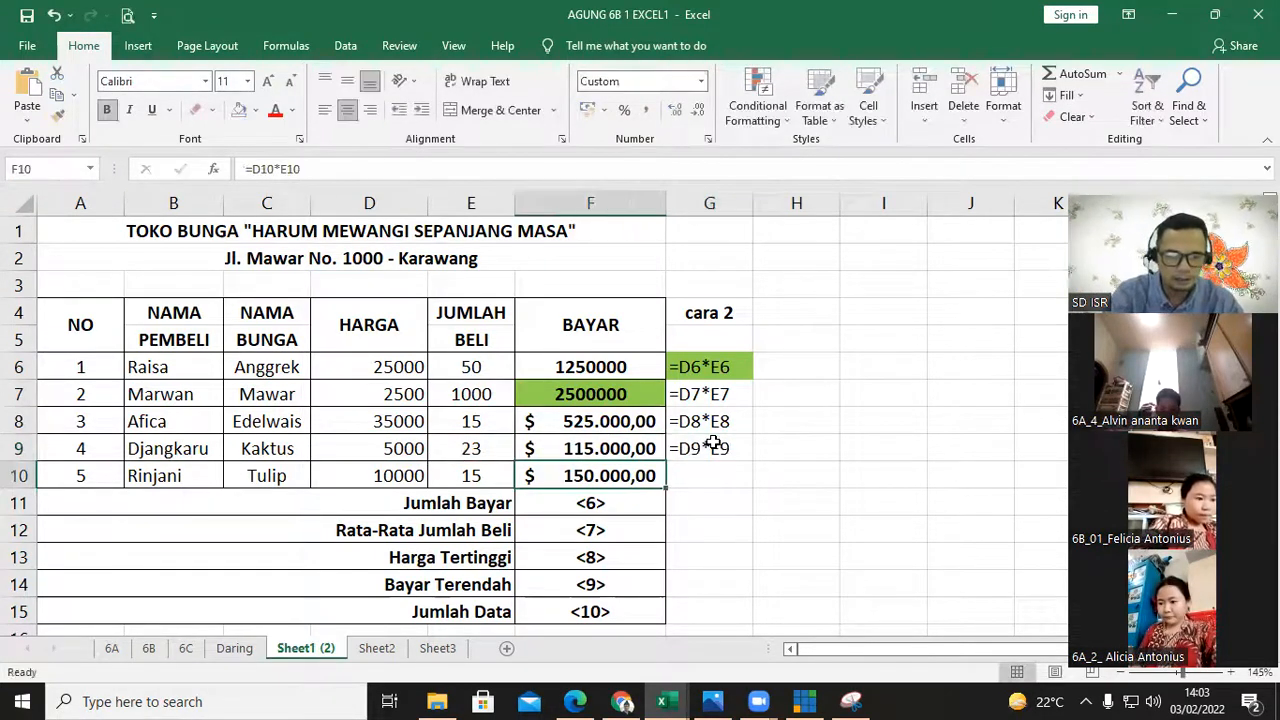
pyautogui.press('F2')
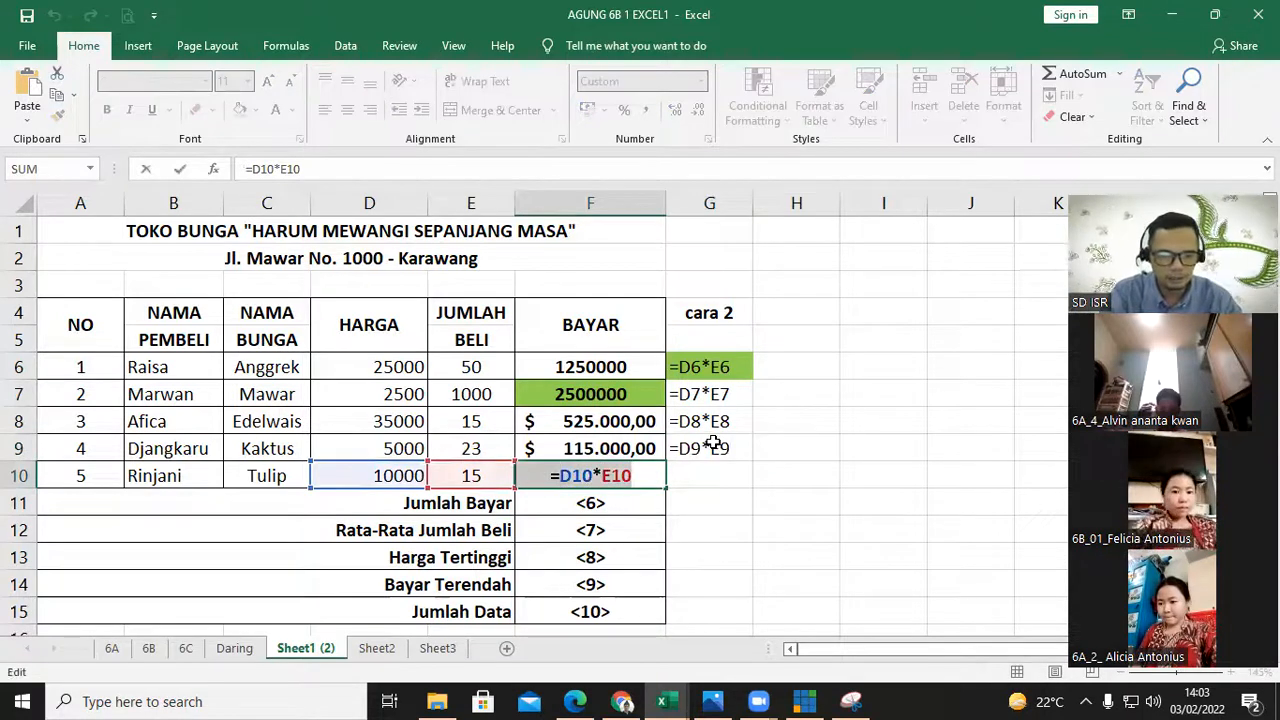
pyautogui.press('Tab')
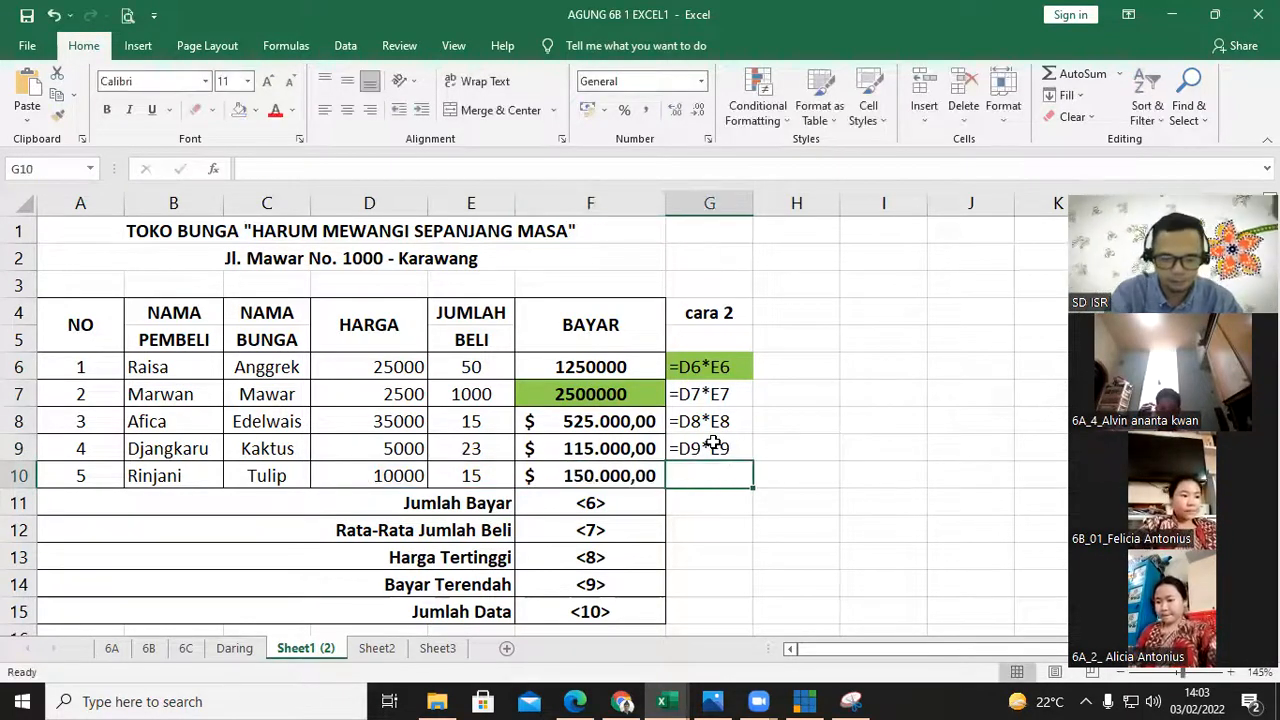
pyautogui.write("'=D10*E10")
pyautogui.press('Return')
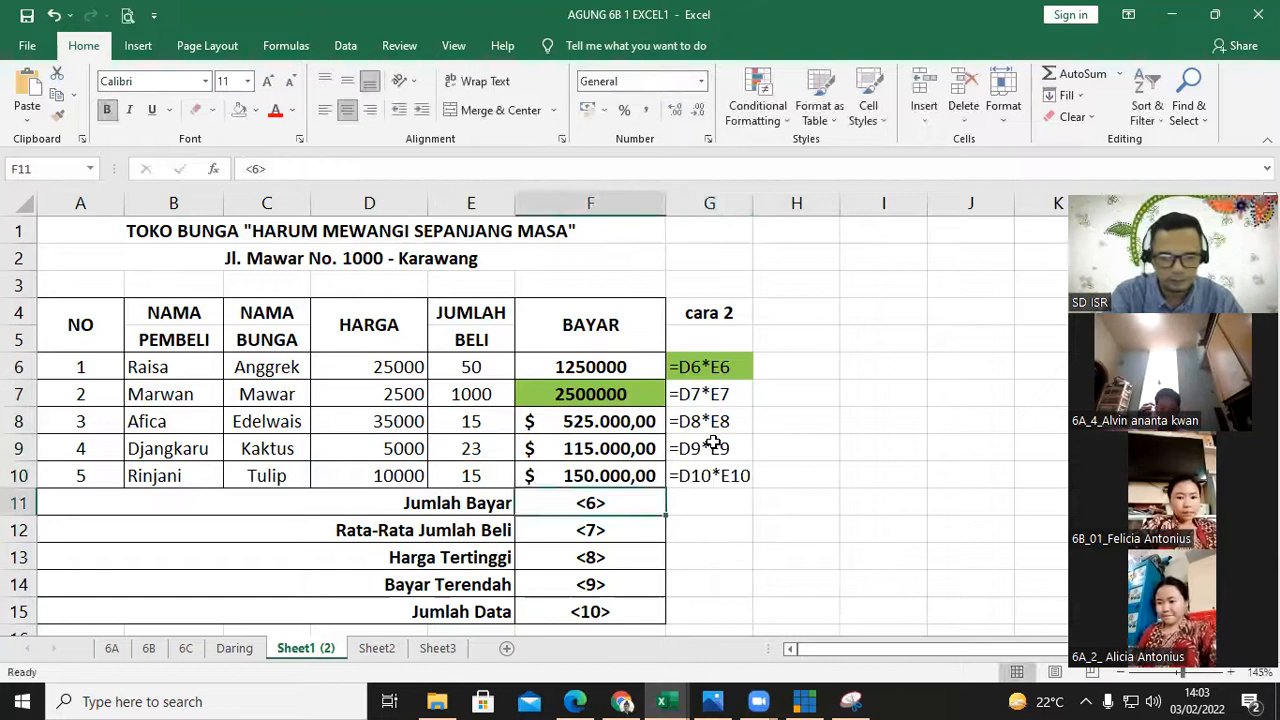
pyautogui.press('Tab')
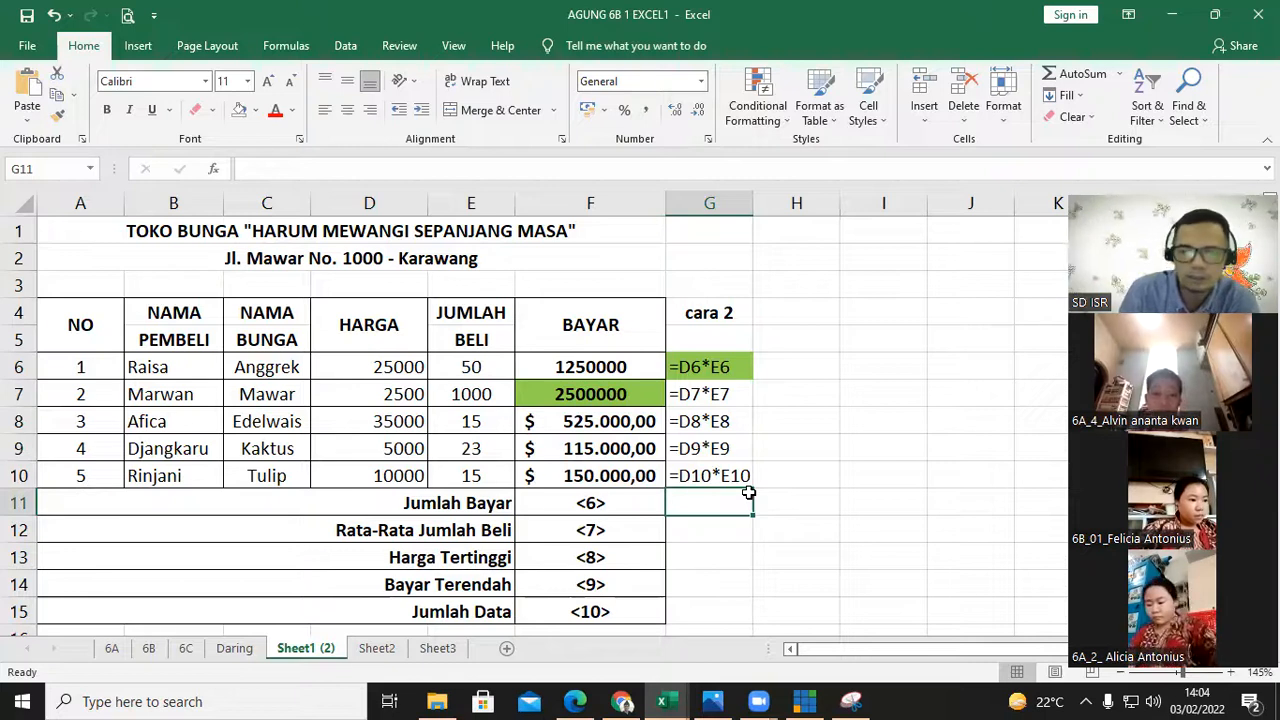
pyautogui.scroll(-3, 748, 492)
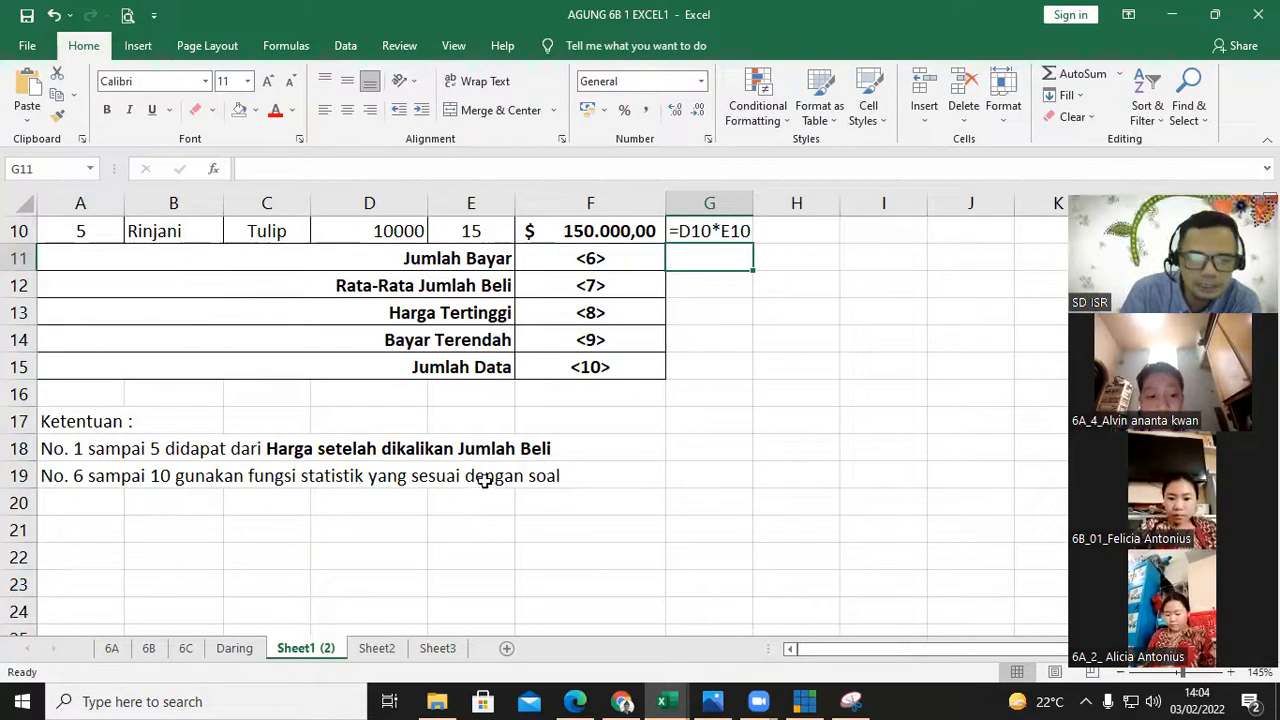
pyautogui.scroll(2, 572, 482)
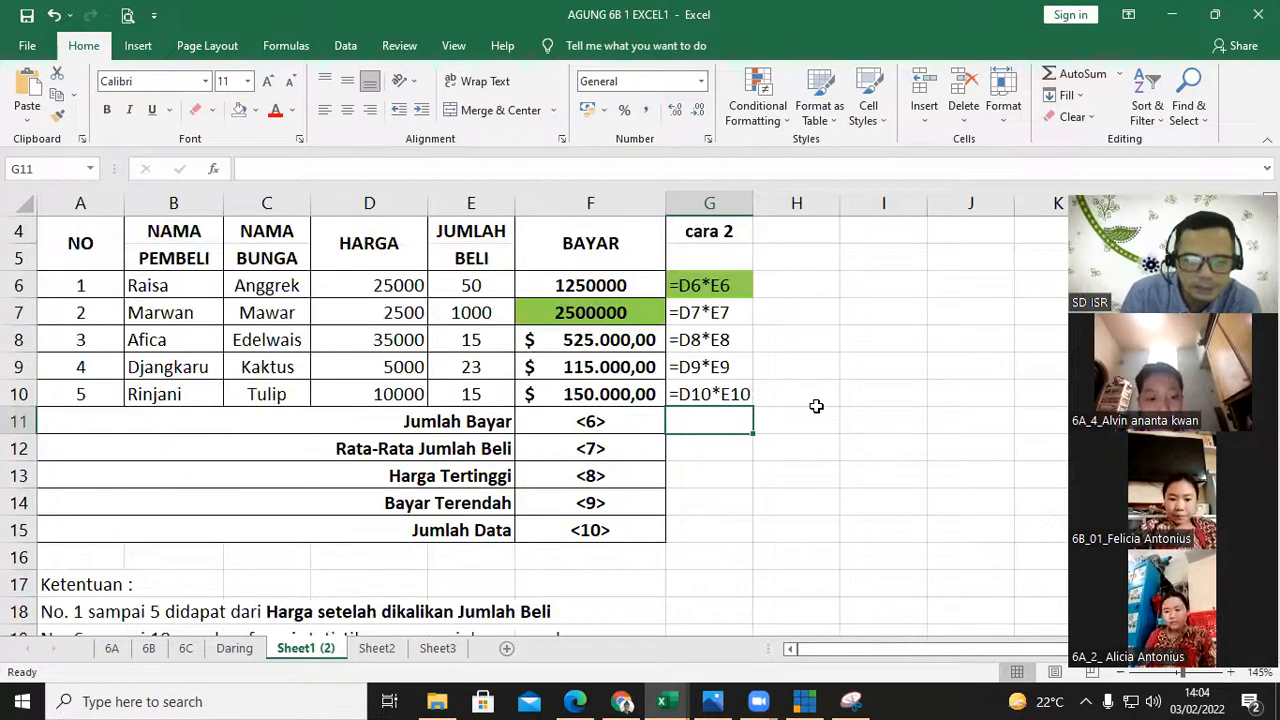
pyautogui.scroll(1, 814, 416)
pyautogui.write('=')
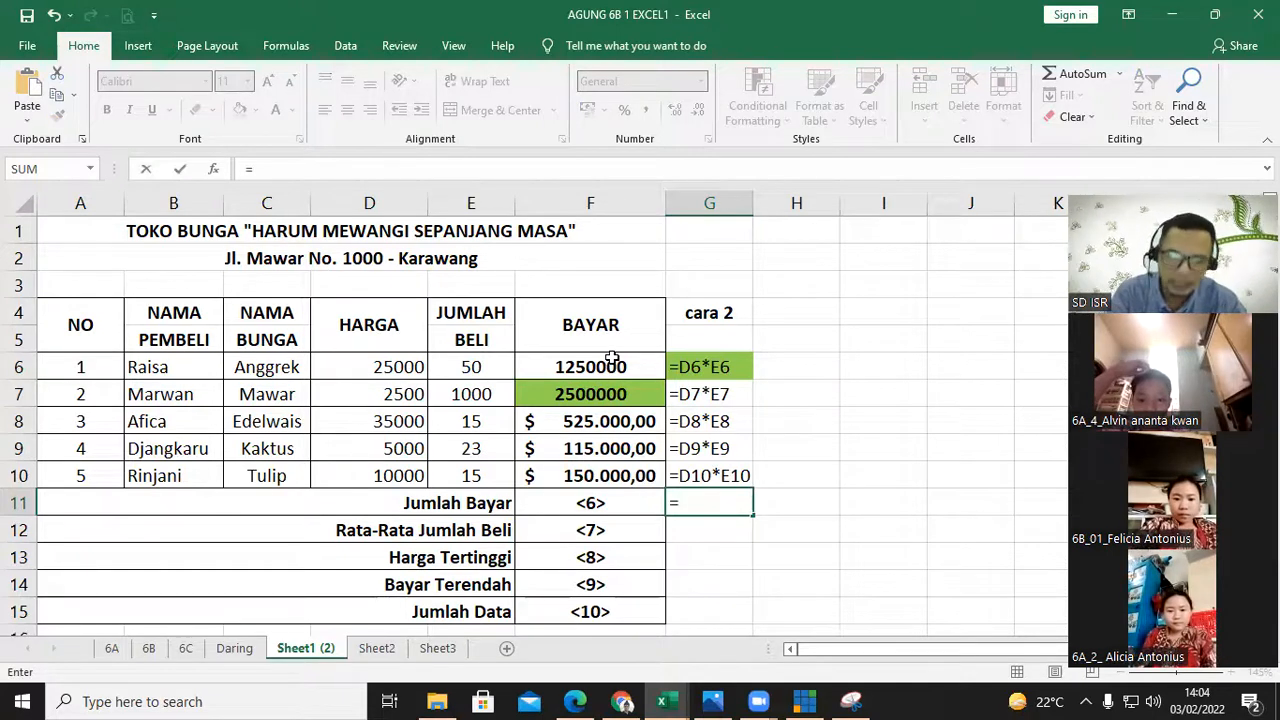
pyautogui.moveTo(614, 427); pyautogui.dragTo(586, 471)
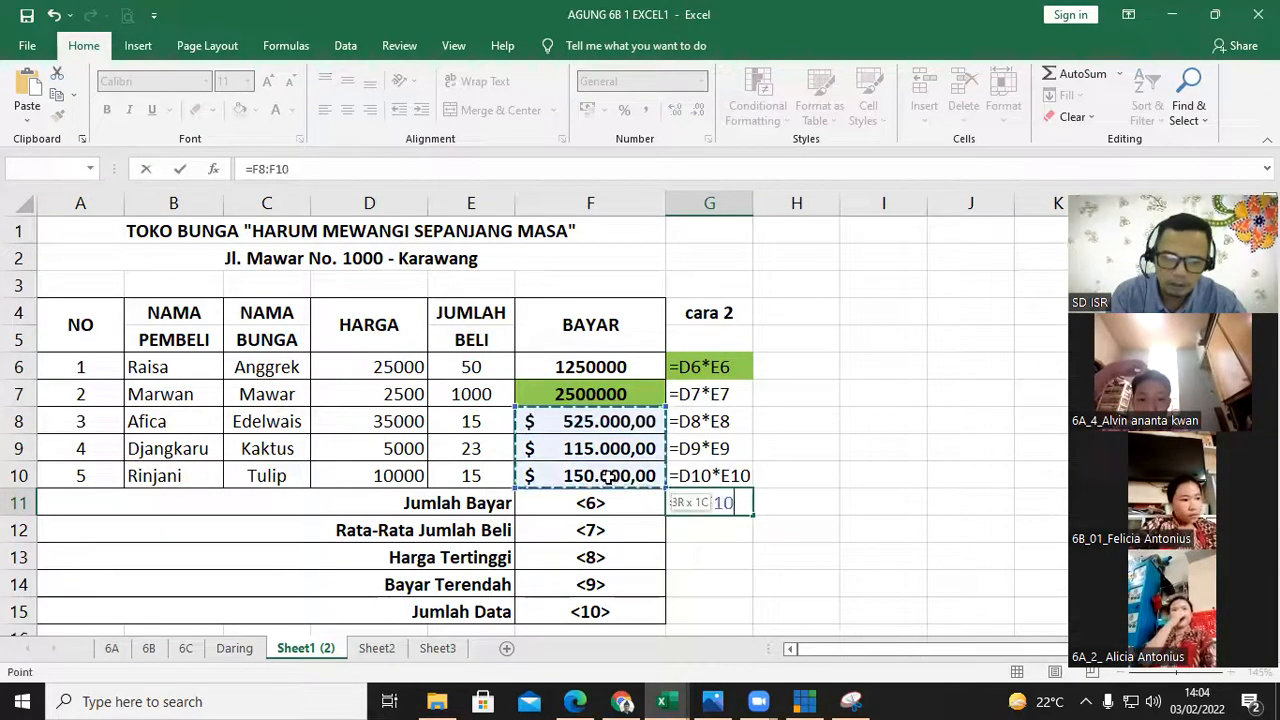
pyautogui.press('Escape')
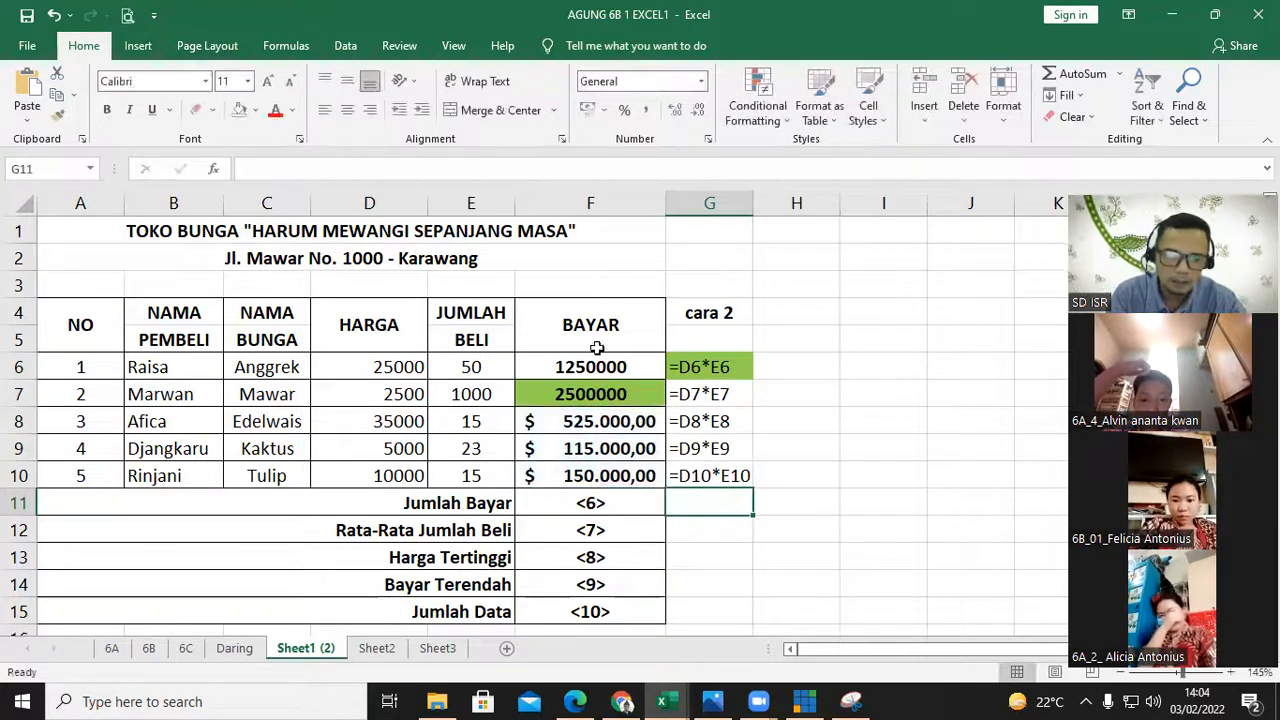
# - Set the number format of the BAYAR payments in F8:F10 to General
pyautogui.moveTo(590, 425); pyautogui.dragTo(595, 463)
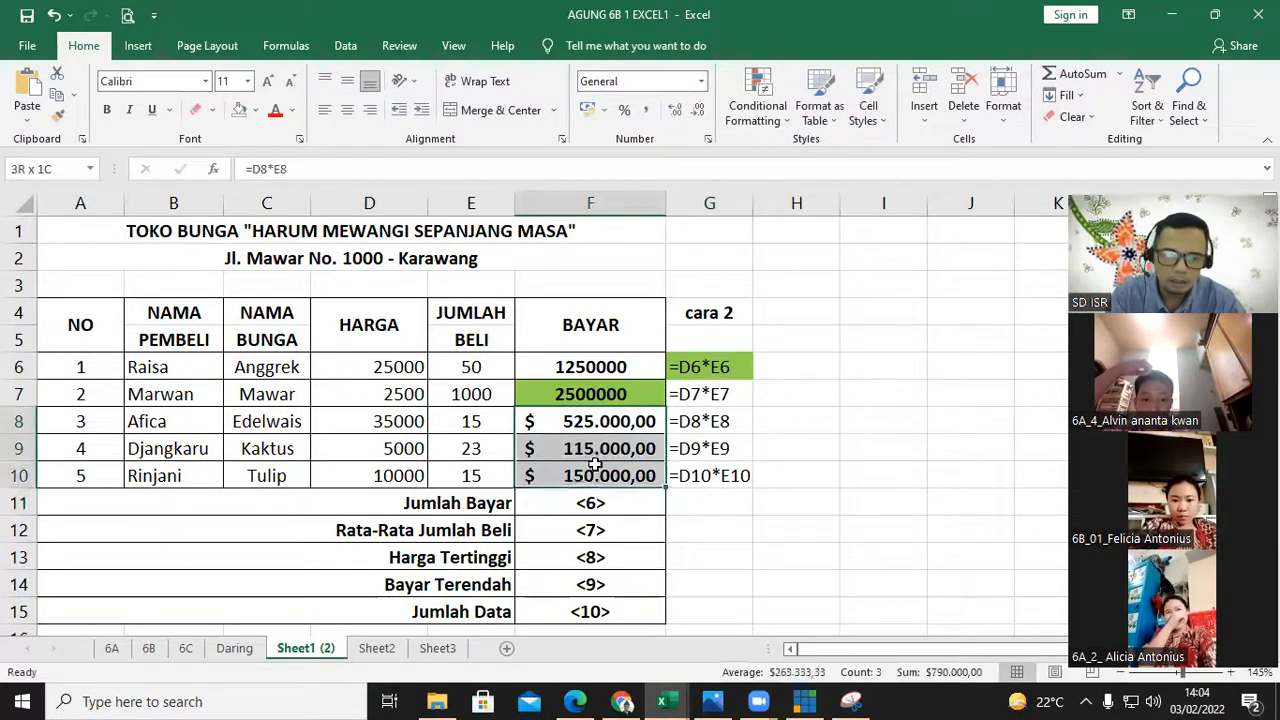
pyautogui.click(701, 81)
pyautogui.click(684, 112)
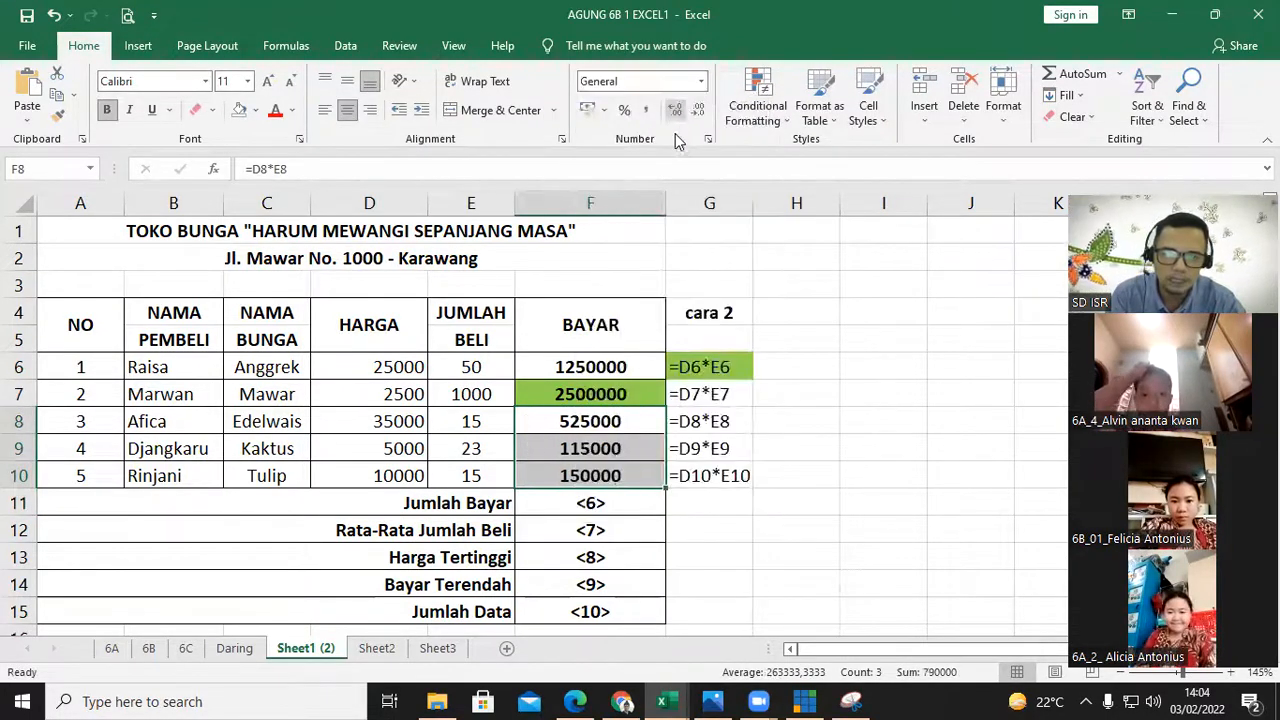
pyautogui.click(600, 367)
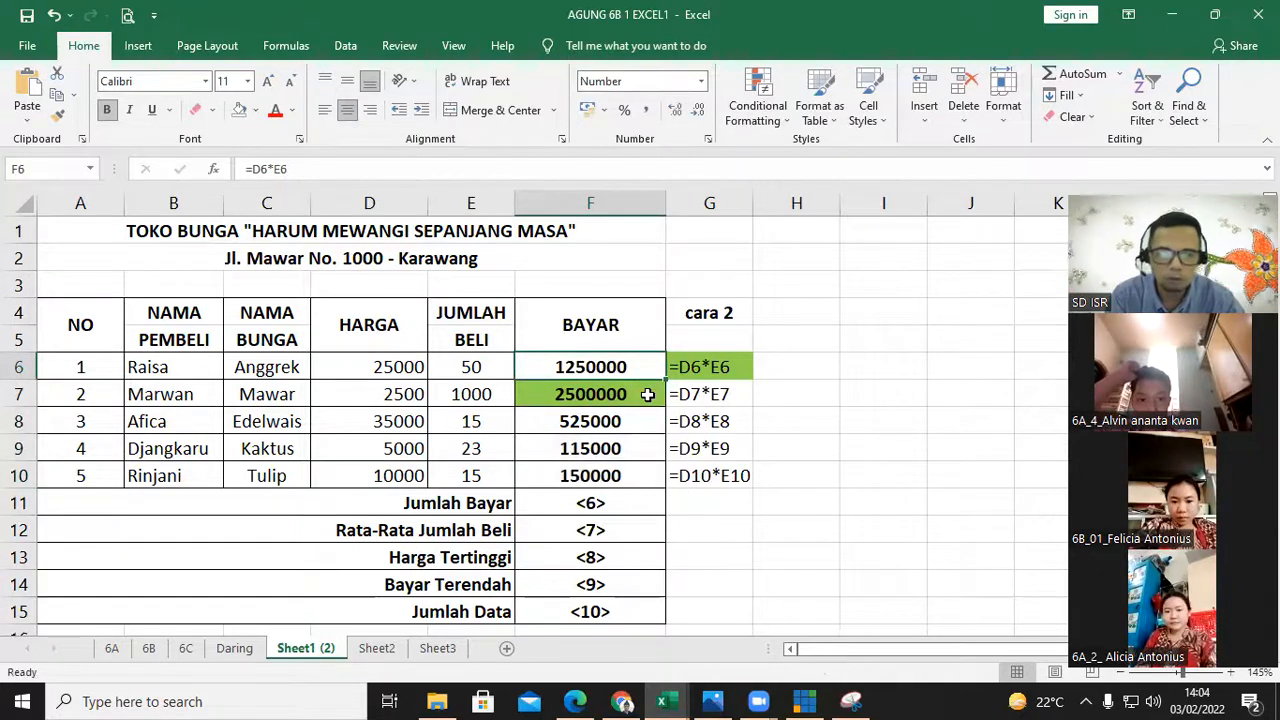
pyautogui.click(647, 394)
pyautogui.click(647, 422)
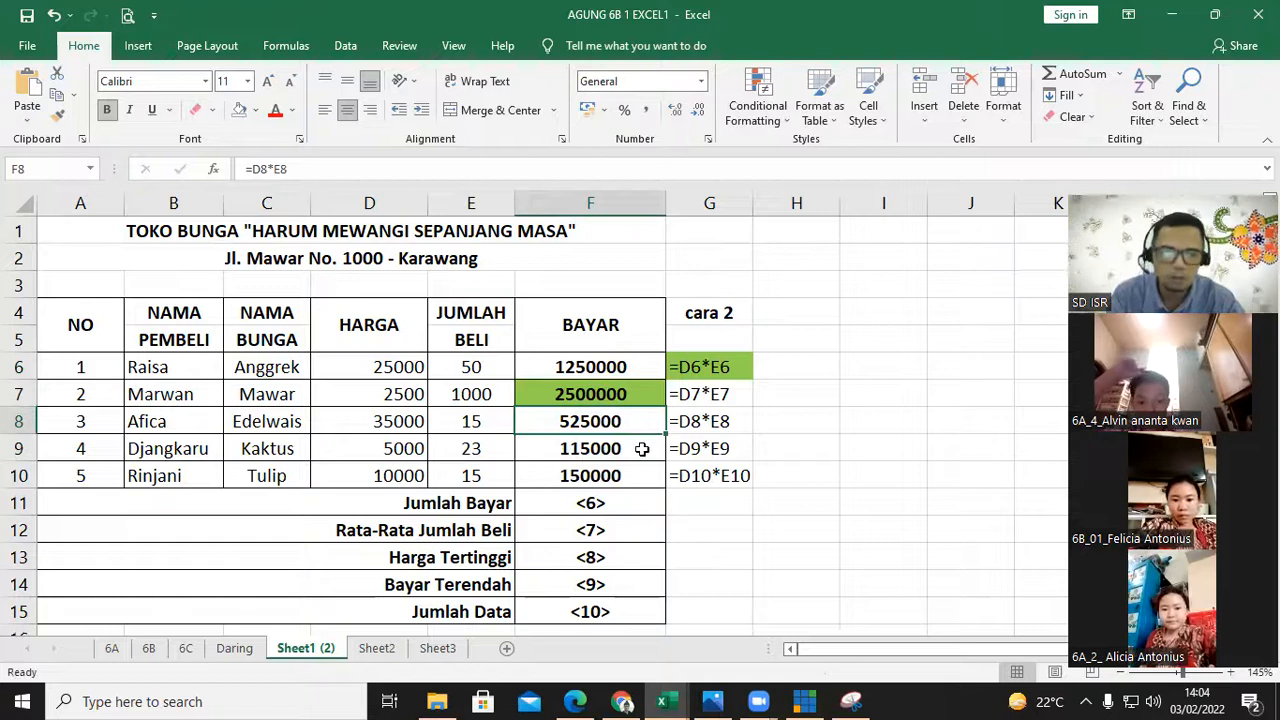
pyautogui.click(642, 449)
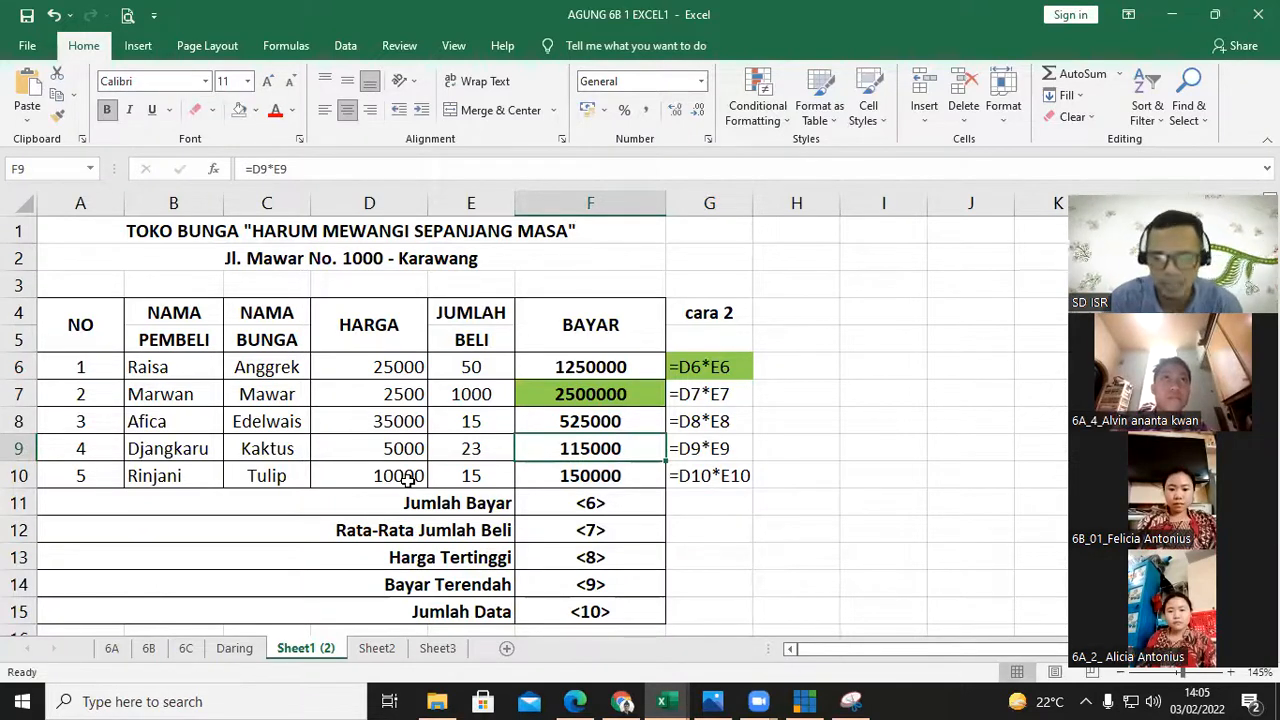
# - Write the Jumlah Bayar formula in G11 as the visible text =SUM(F6:F10), prefixed with an apostrophe
pyautogui.click(740, 493)
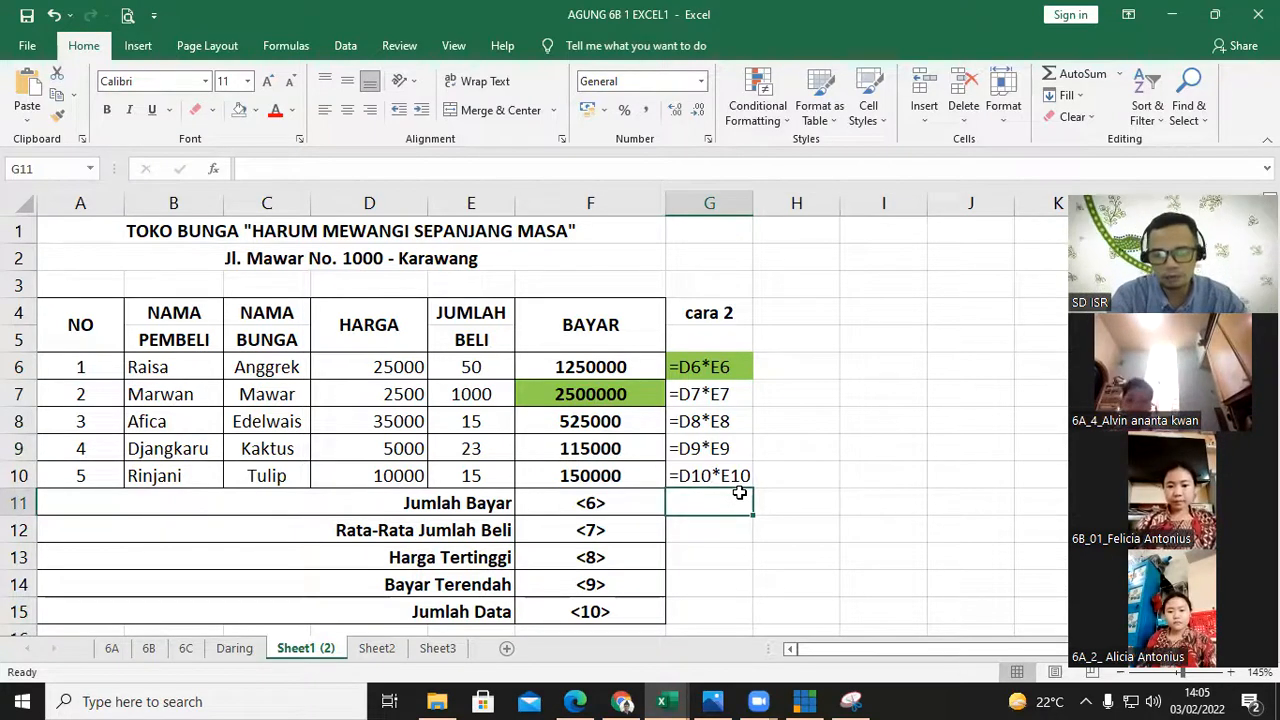
pyautogui.write("'=S")
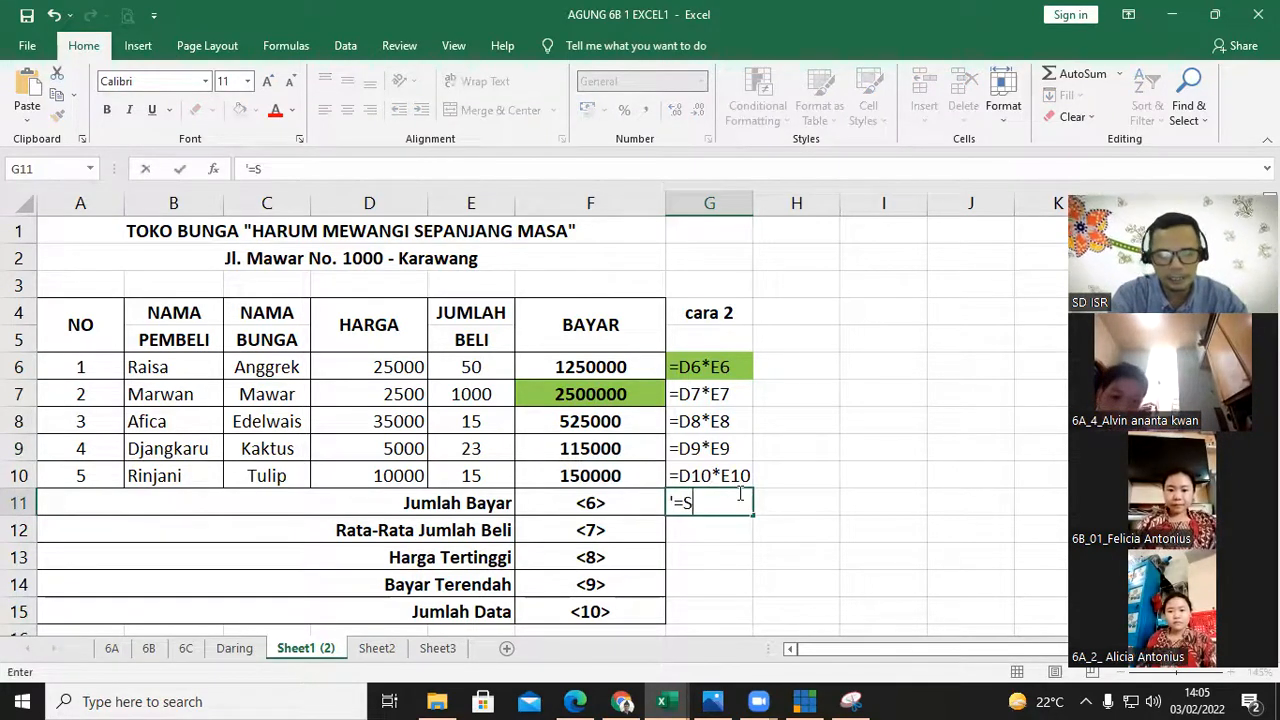
pyautogui.write('UM')
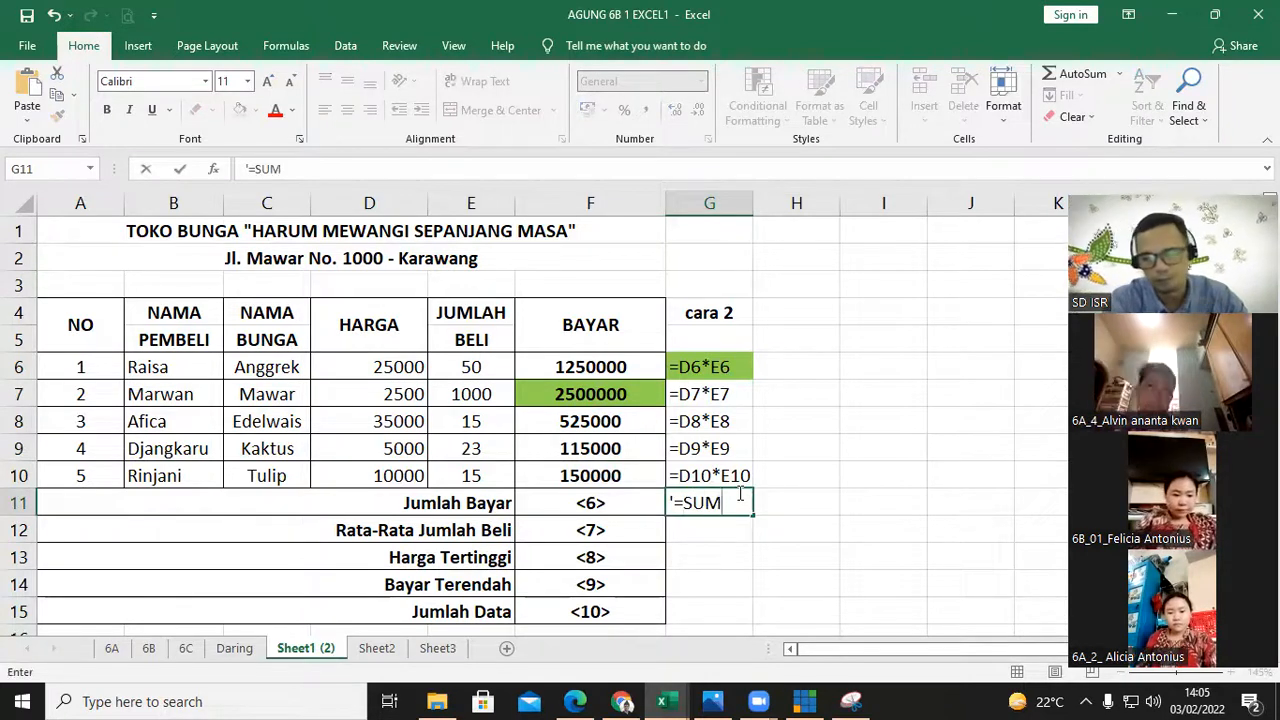
pyautogui.write('(')
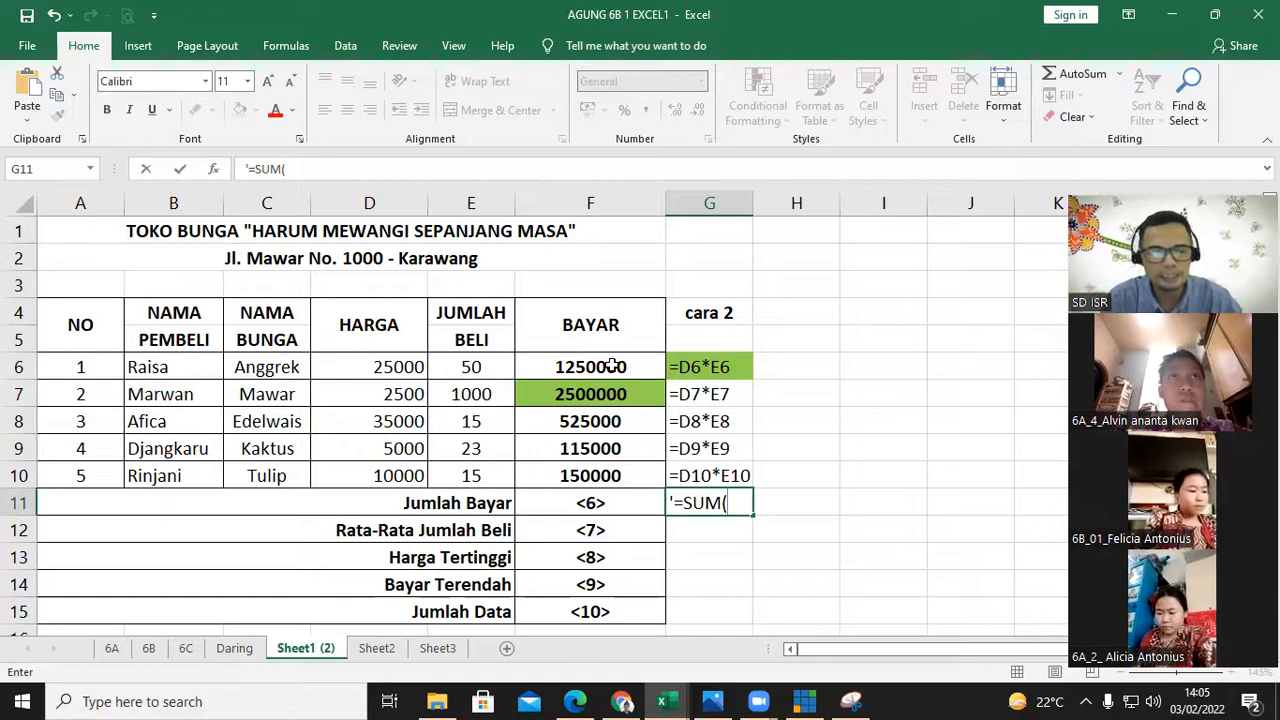
pyautogui.write('F6')
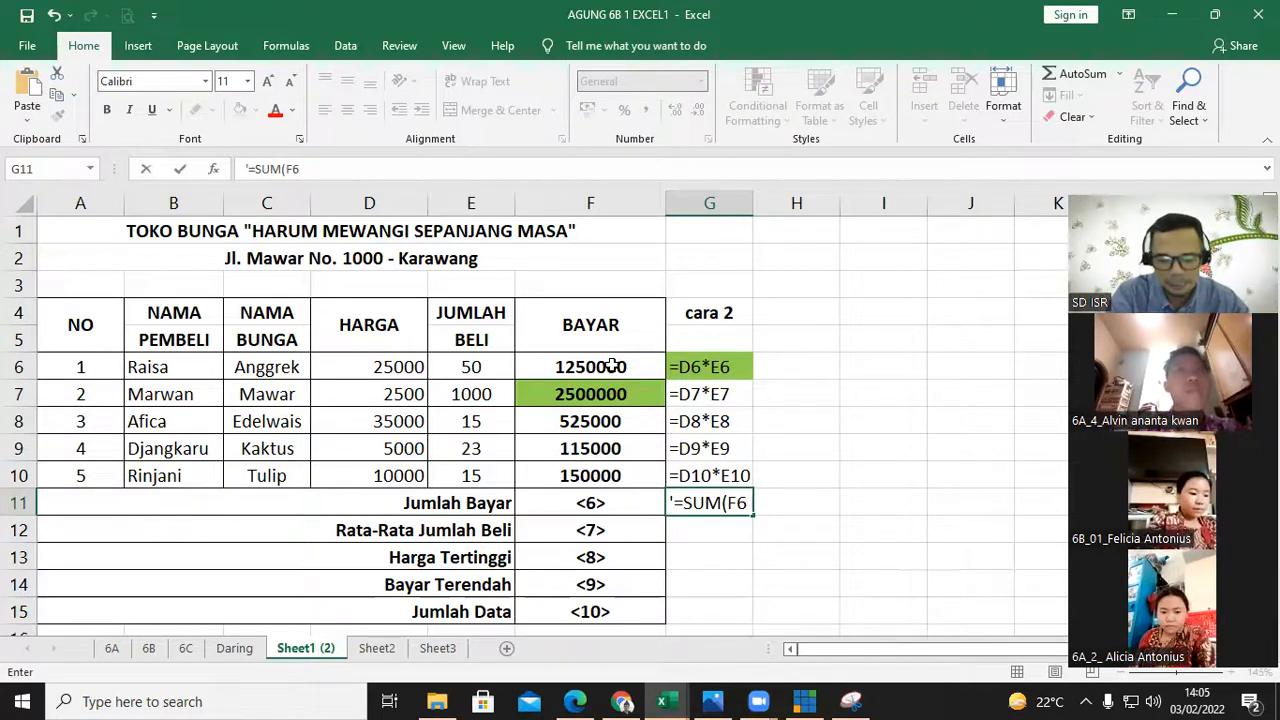
pyautogui.write(':')
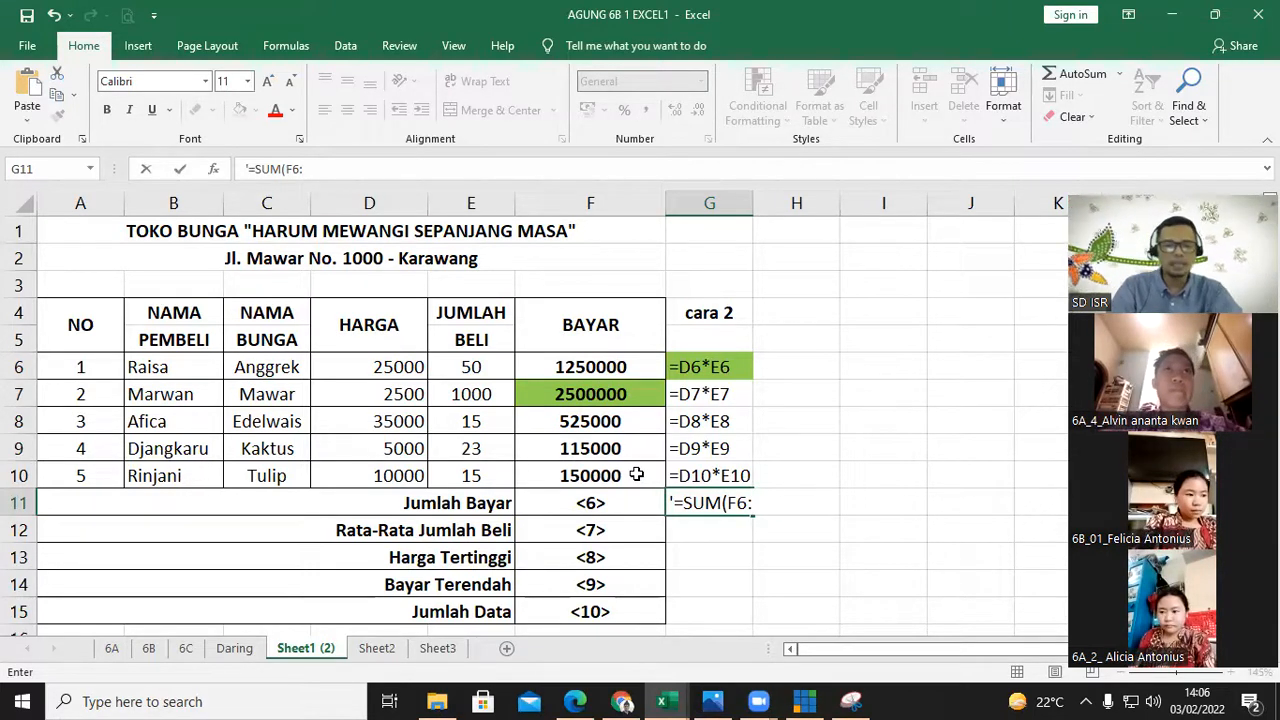
pyautogui.write('F')
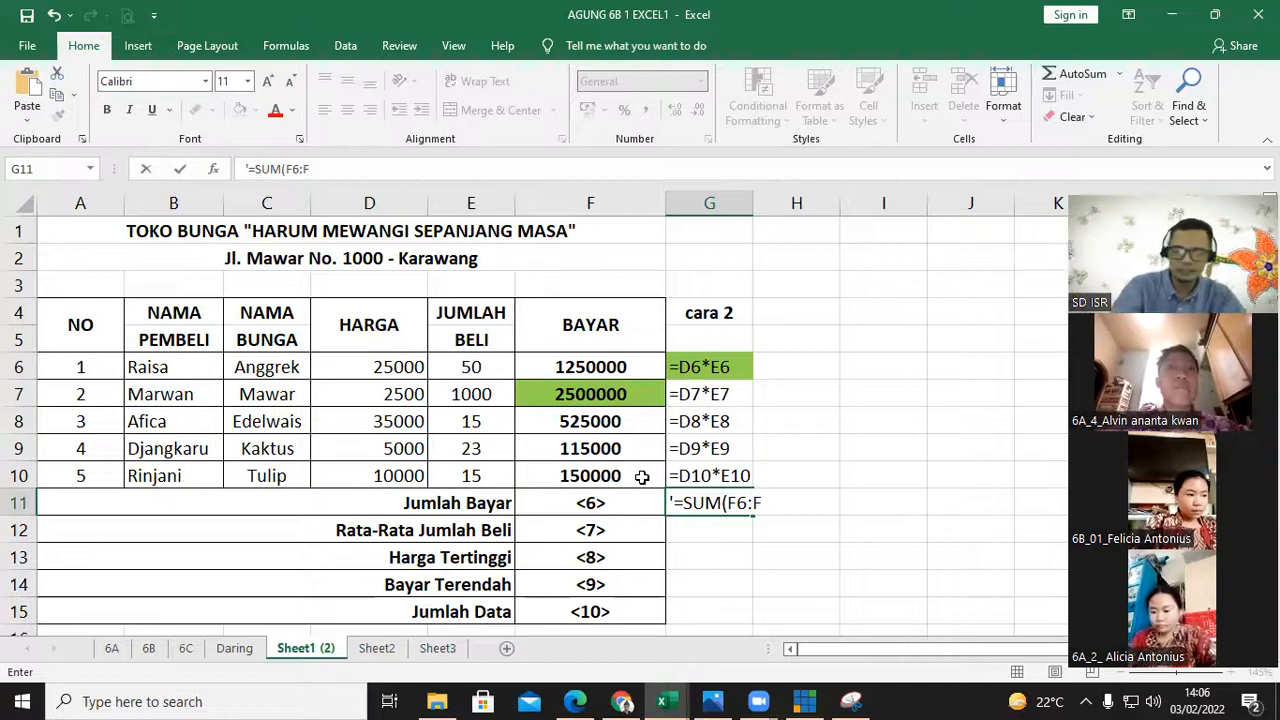
pyautogui.write('10)')
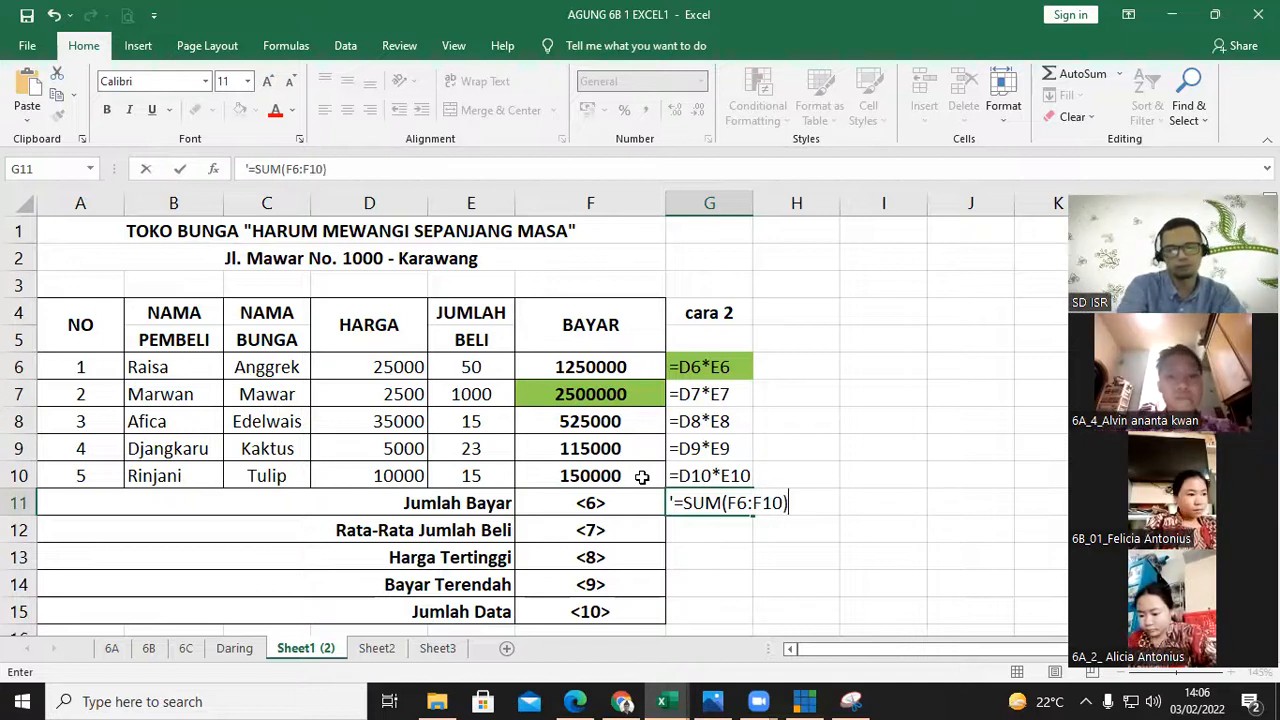
pyautogui.press('Return')
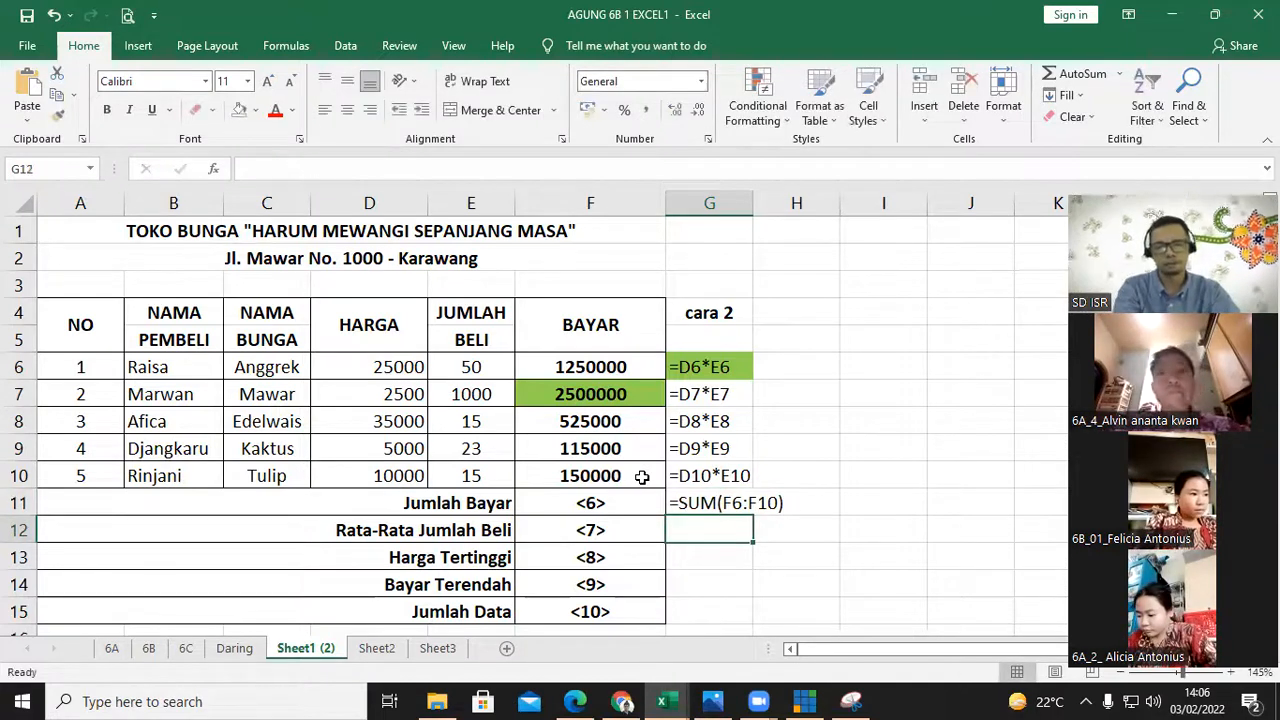
pyautogui.press('Up')
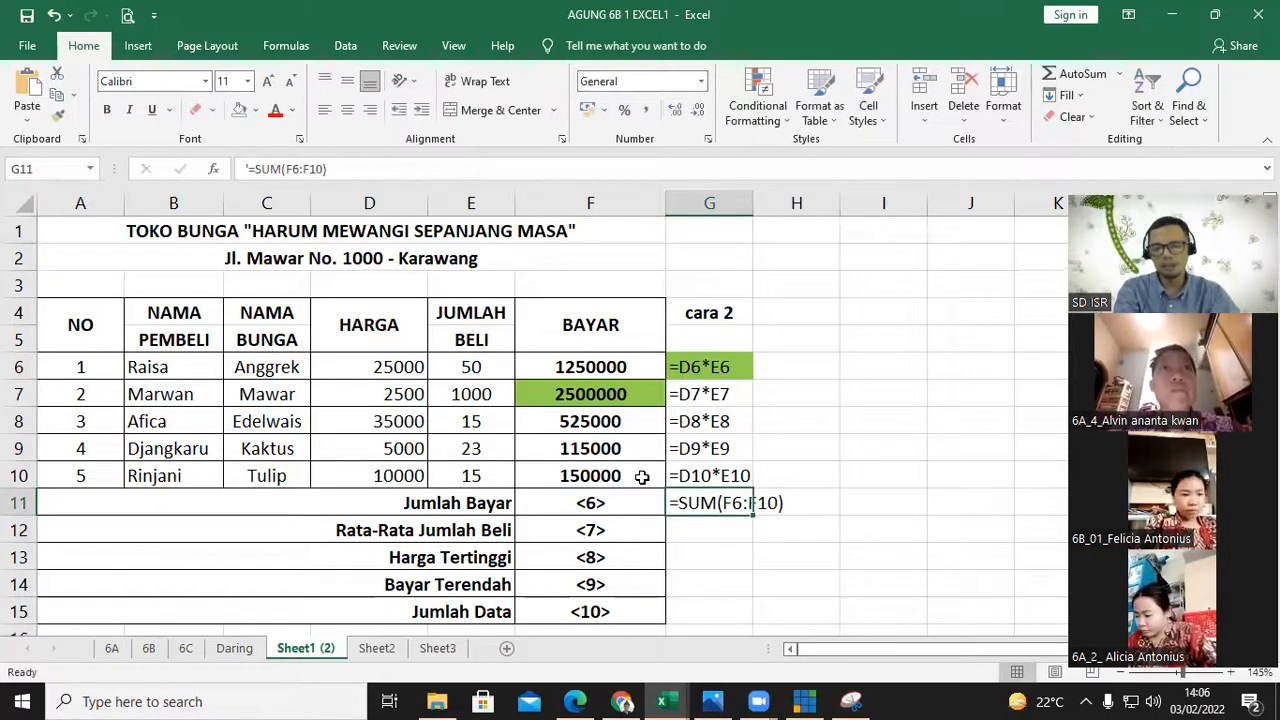
pyautogui.press('F2')
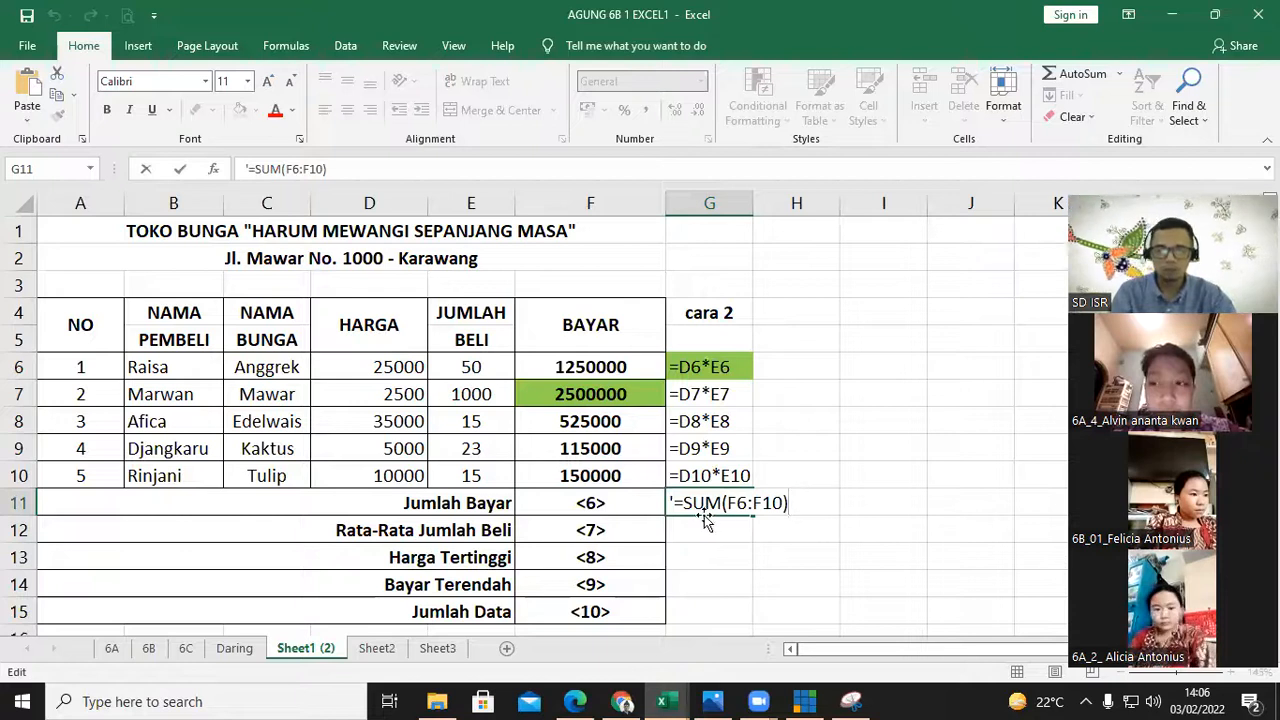
# - Calculate Jumlah Bayar in F11 with the formula =SUM(F6:F10)
pyautogui.click(562, 503)
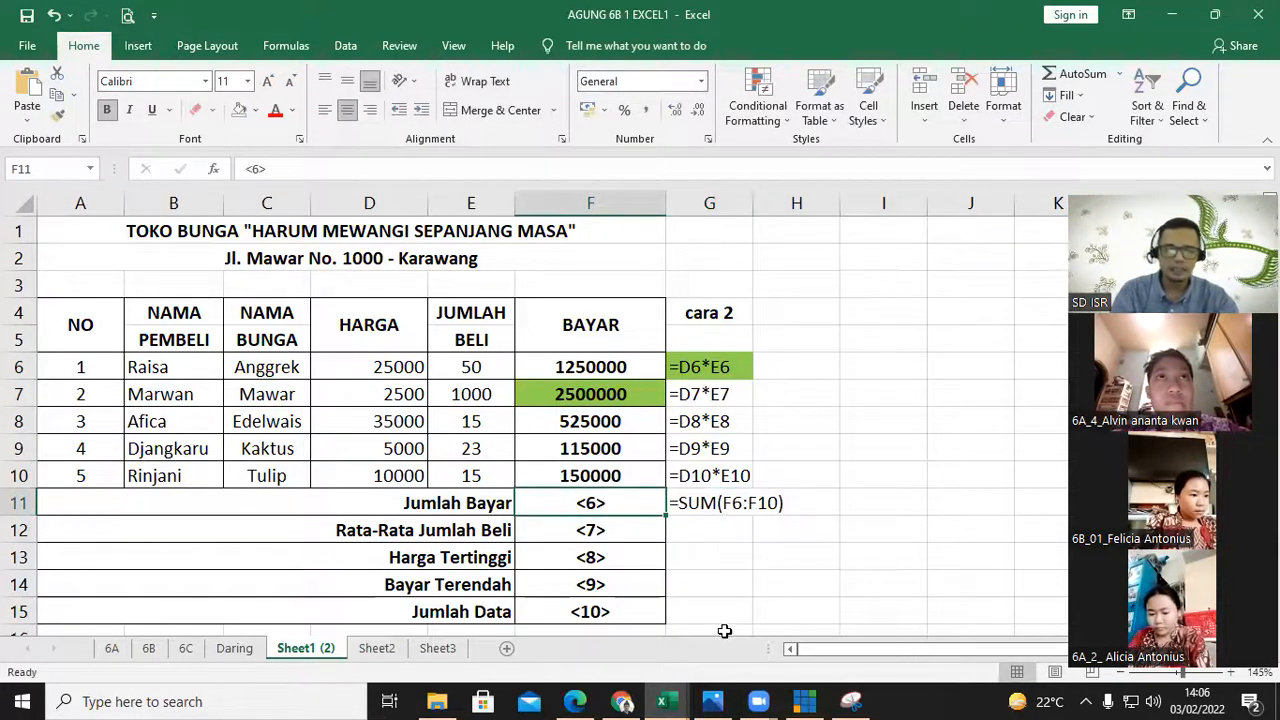
pyautogui.write('=SUM(')
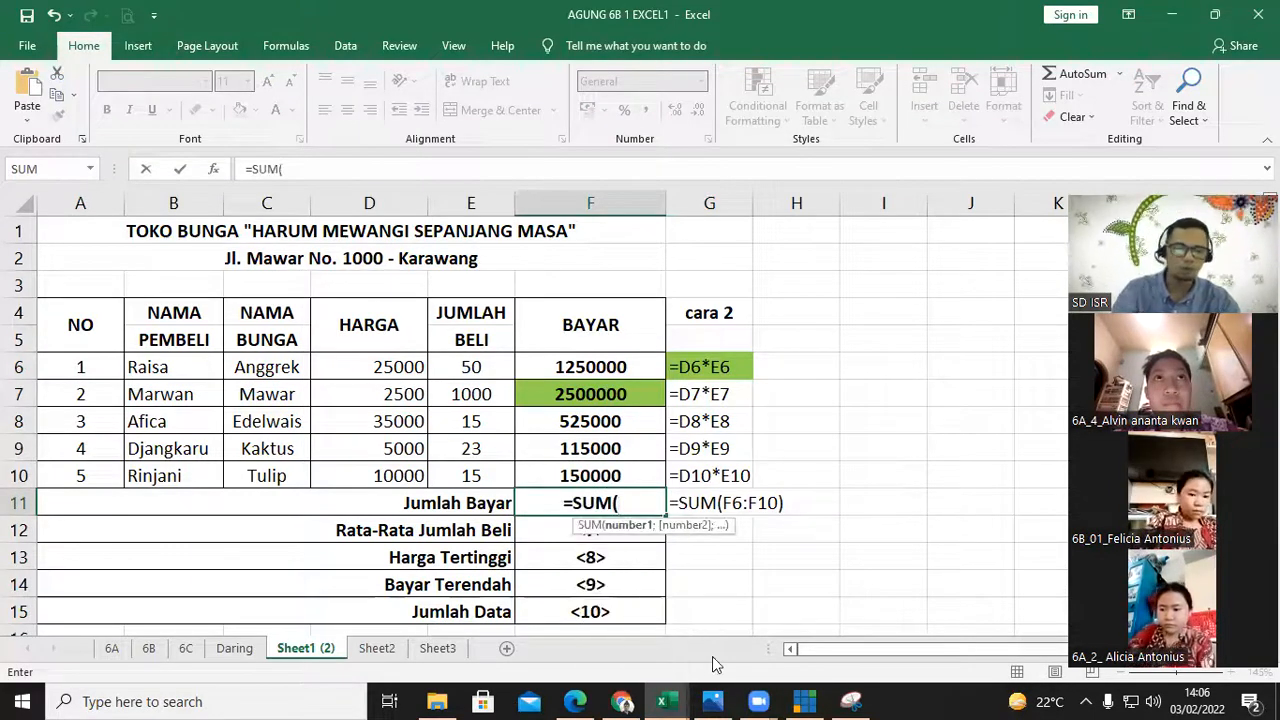
pyautogui.click(602, 364)
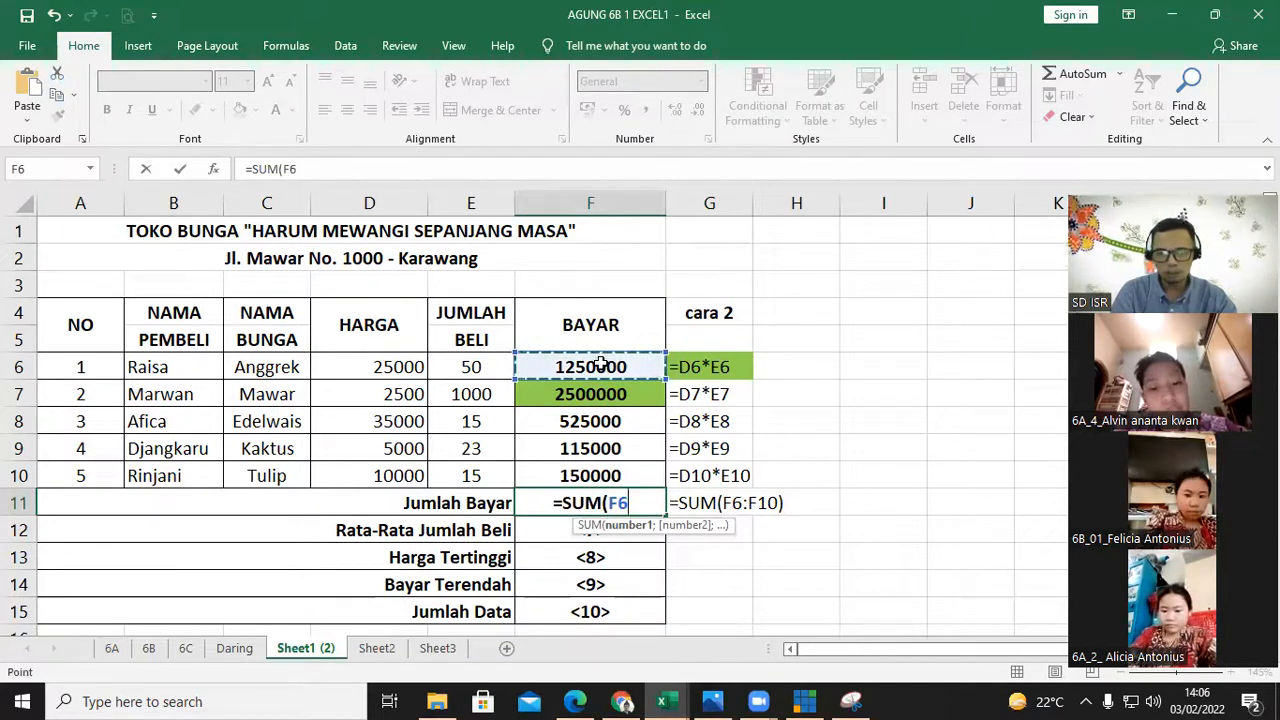
pyautogui.moveTo(600, 364); pyautogui.dragTo(617, 468)
pyautogui.write(')')
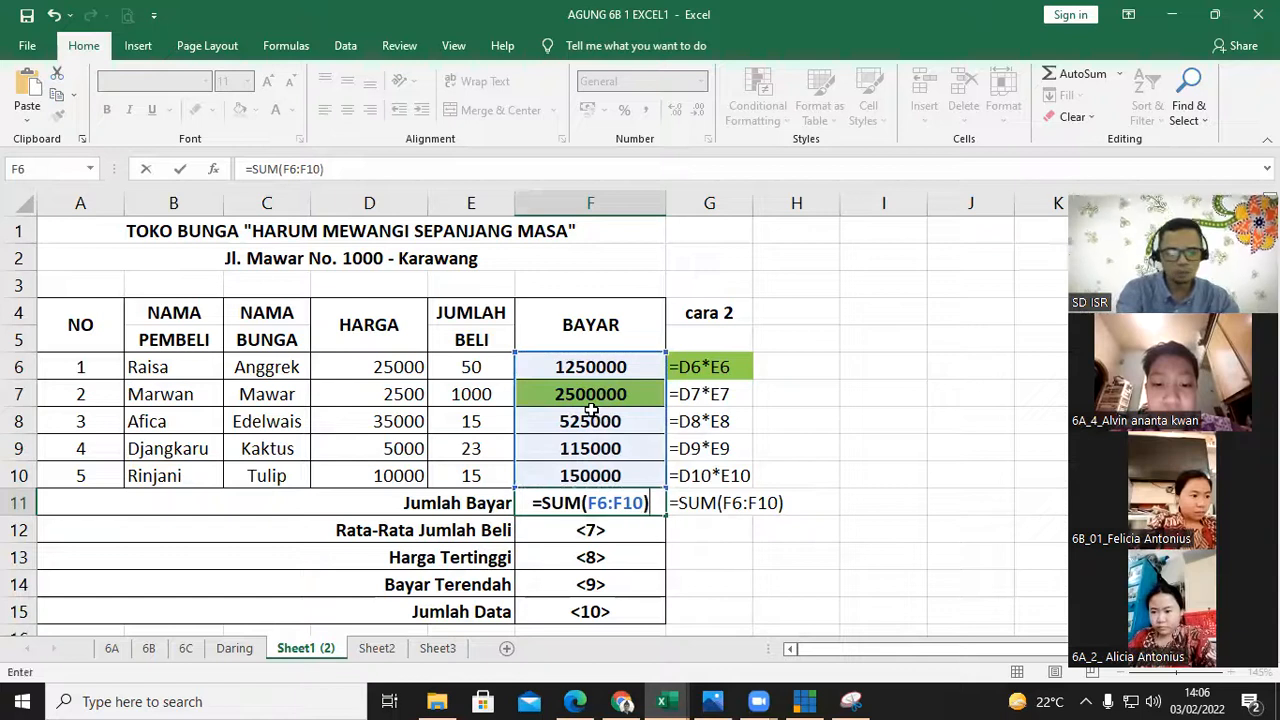
pyautogui.press('Return')
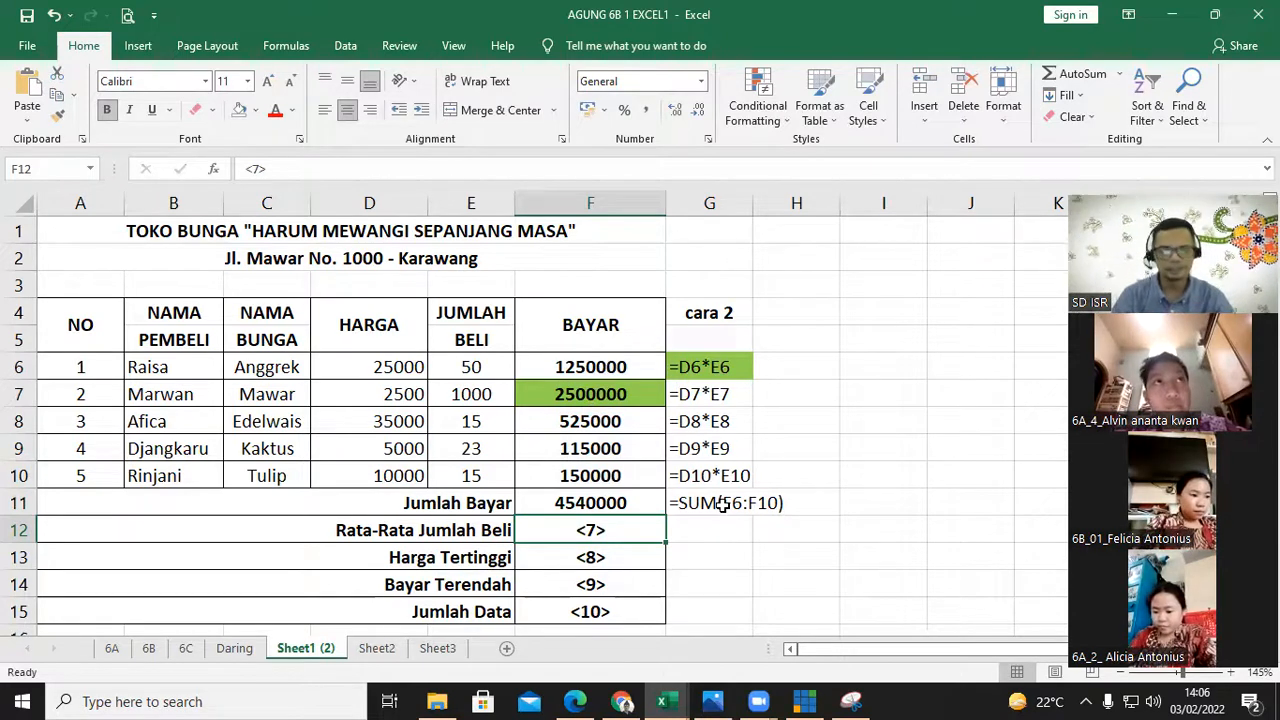
# - Write the Rata-Rata Jumlah Beli formula in G12 as the visible text =AVERAGE(E6:E10), prefixed with an apostrophe
pyautogui.click(702, 533)
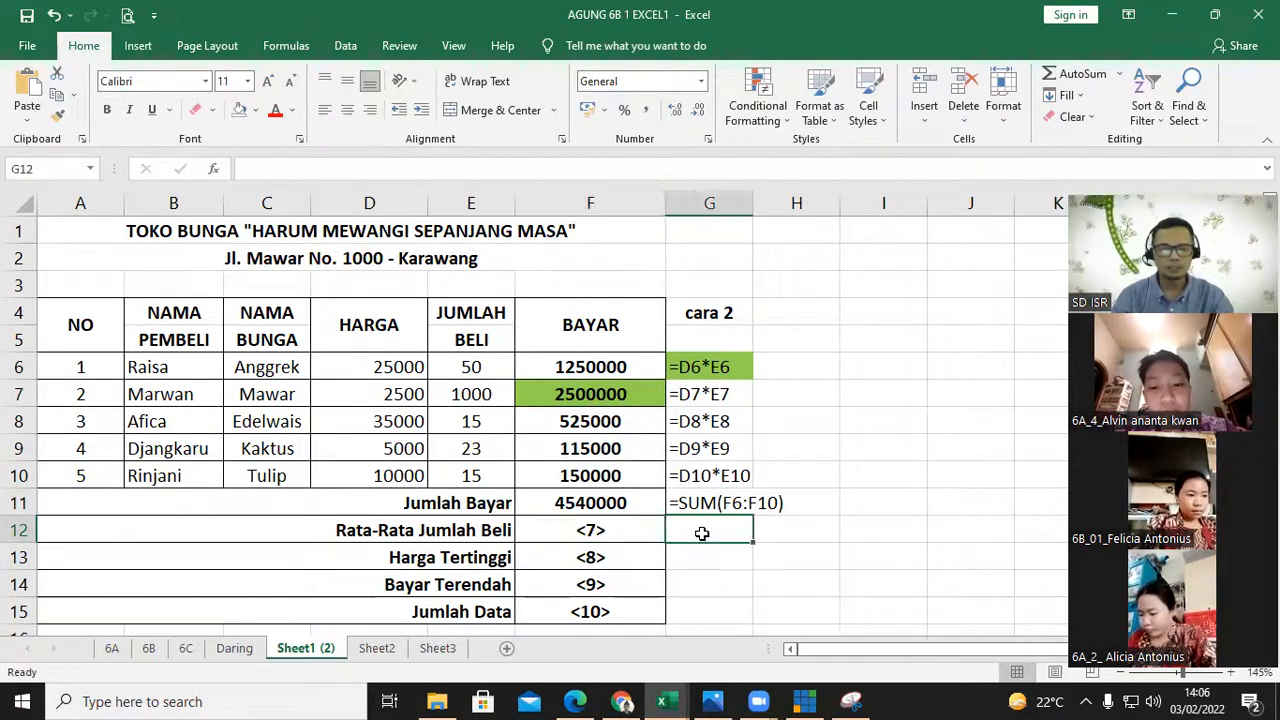
pyautogui.write("'=")
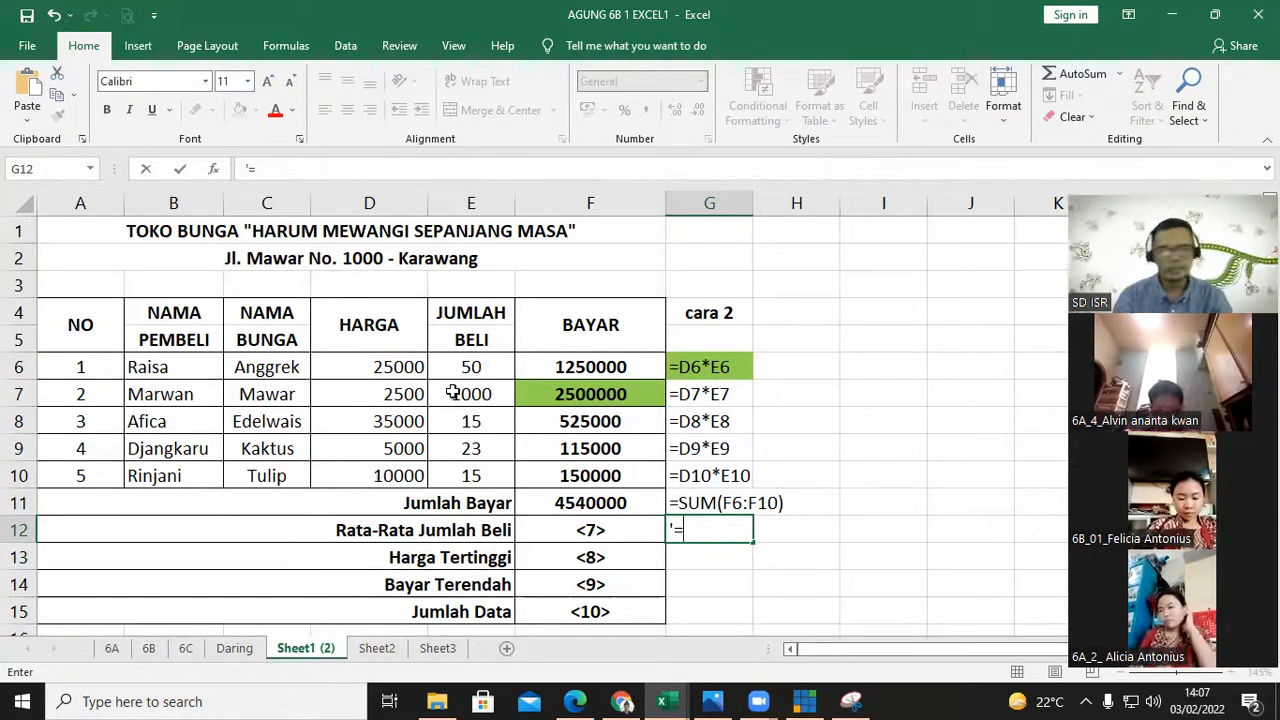
pyautogui.write('AVERAGE')
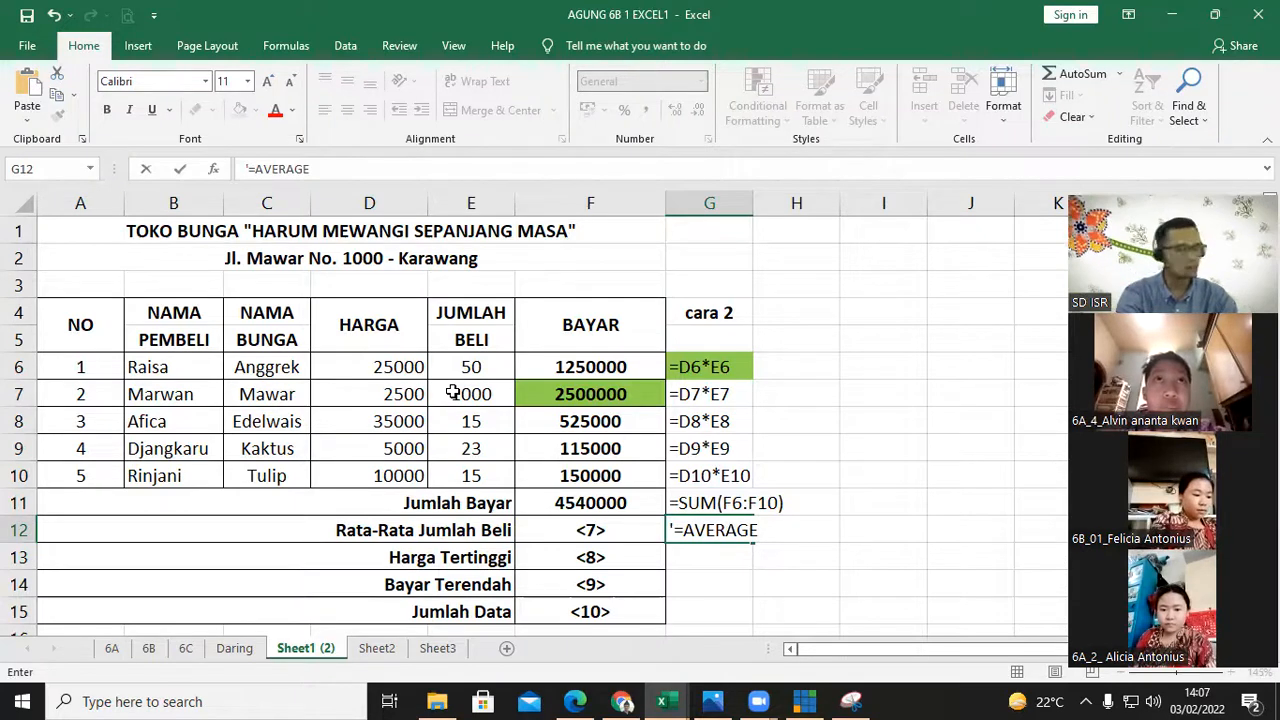
pyautogui.write('(')
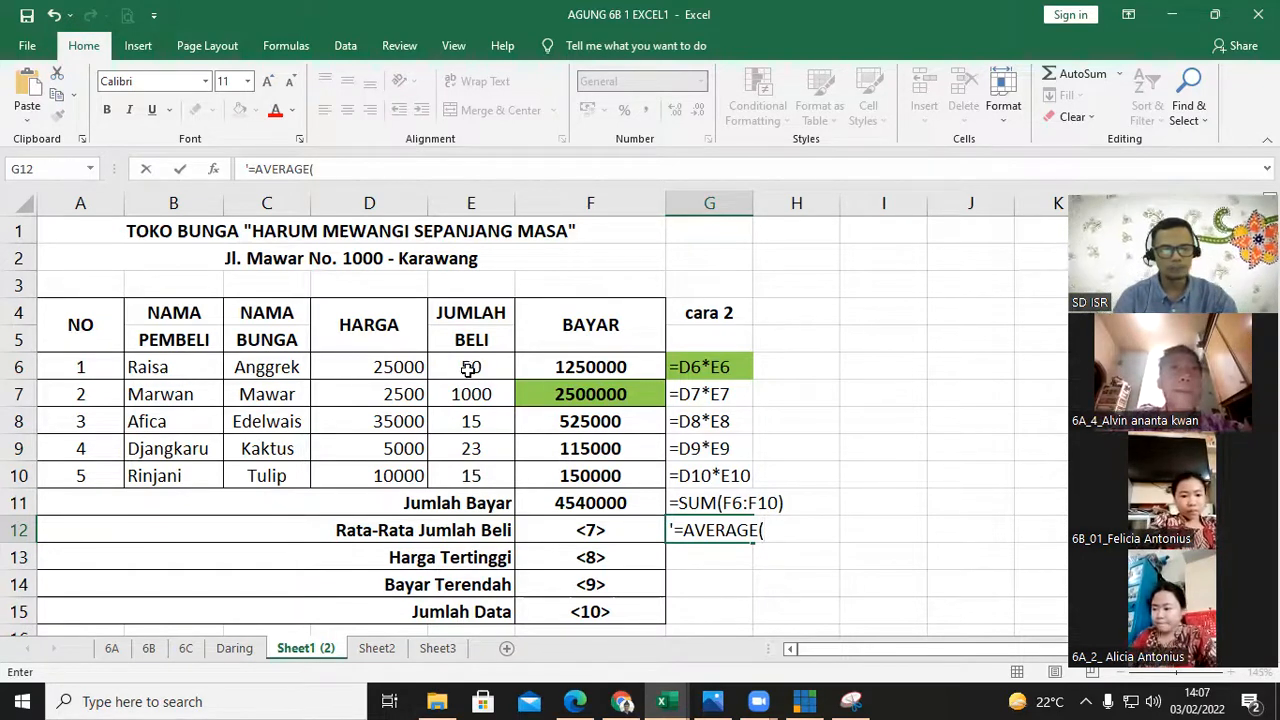
pyautogui.write('E6')
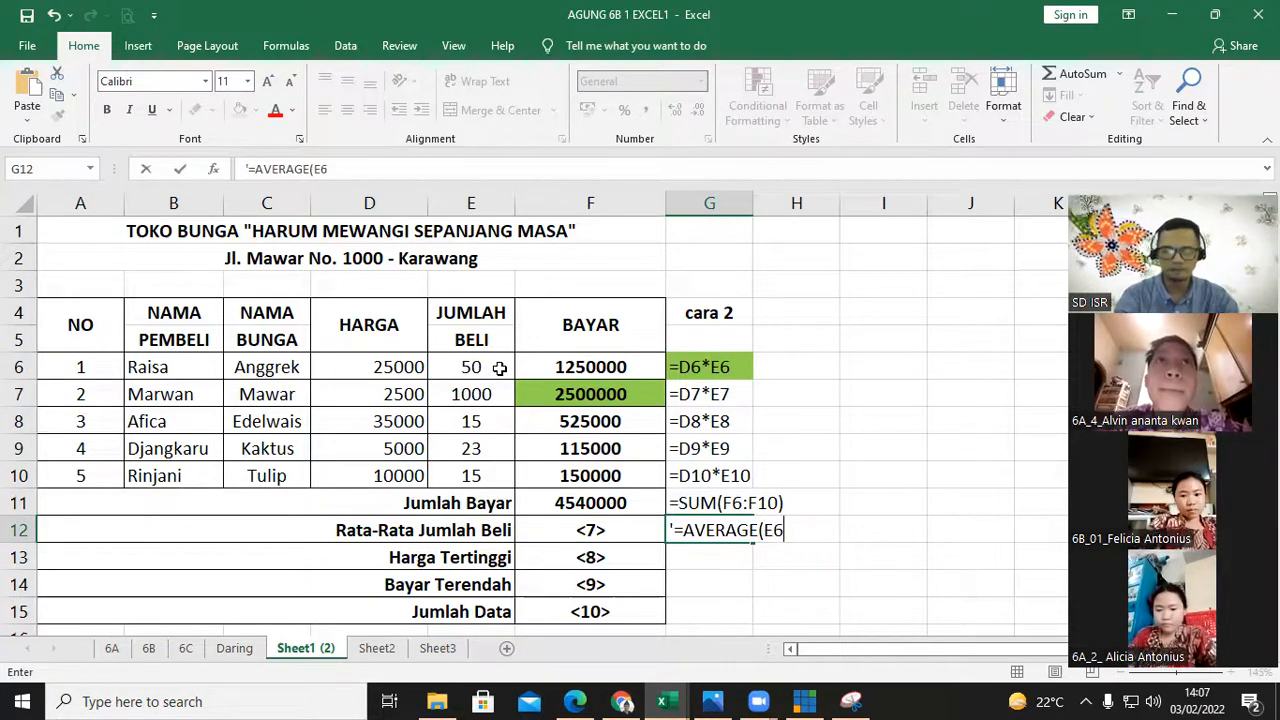
pyautogui.write(':')
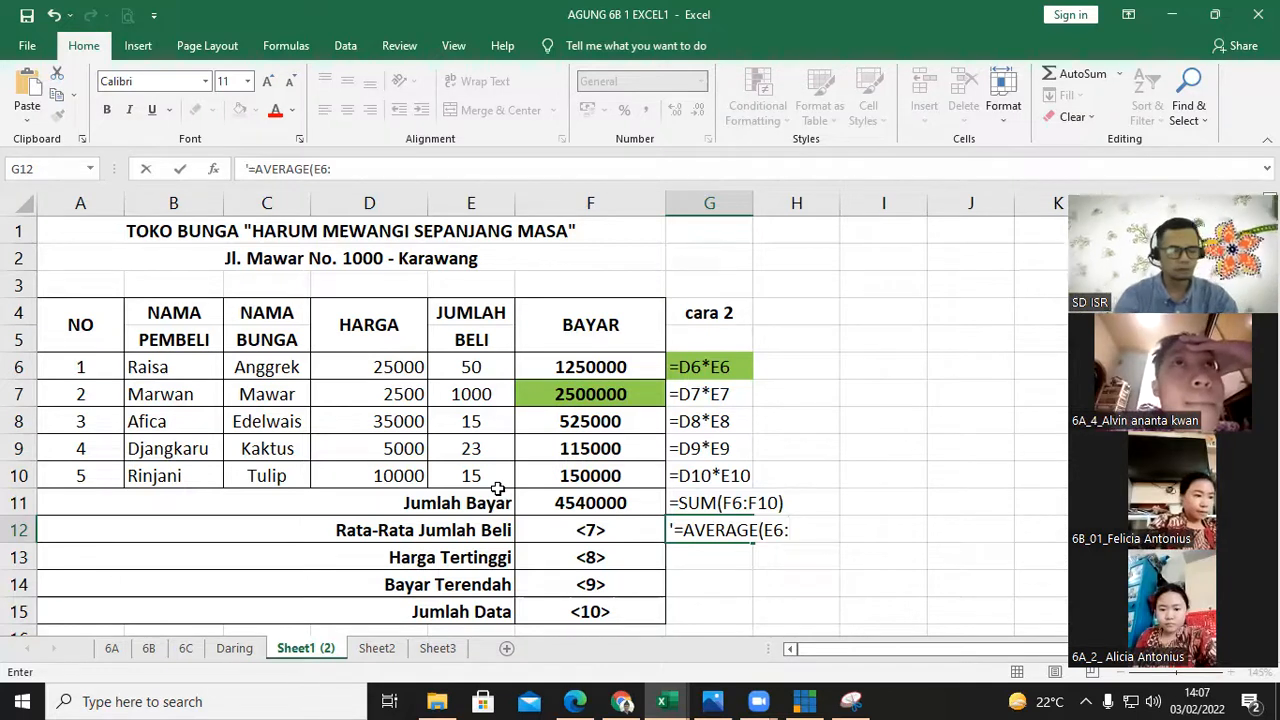
pyautogui.write('E10')
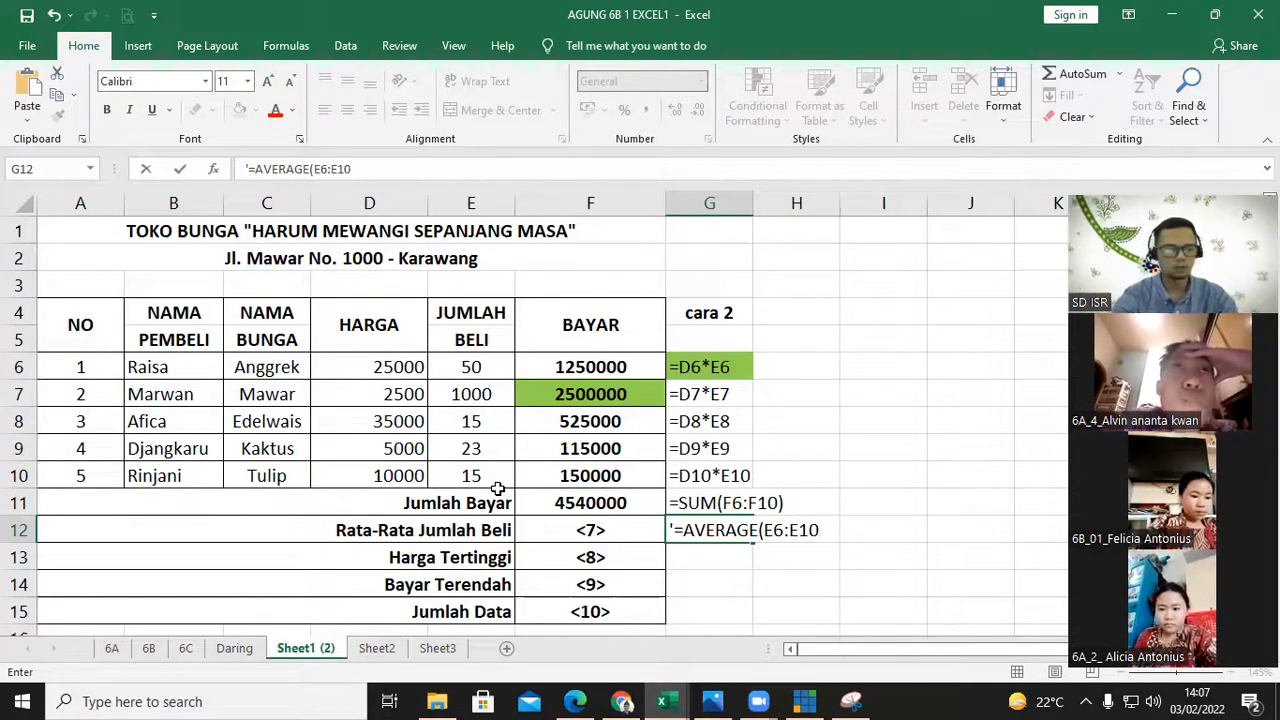
pyautogui.write(')')
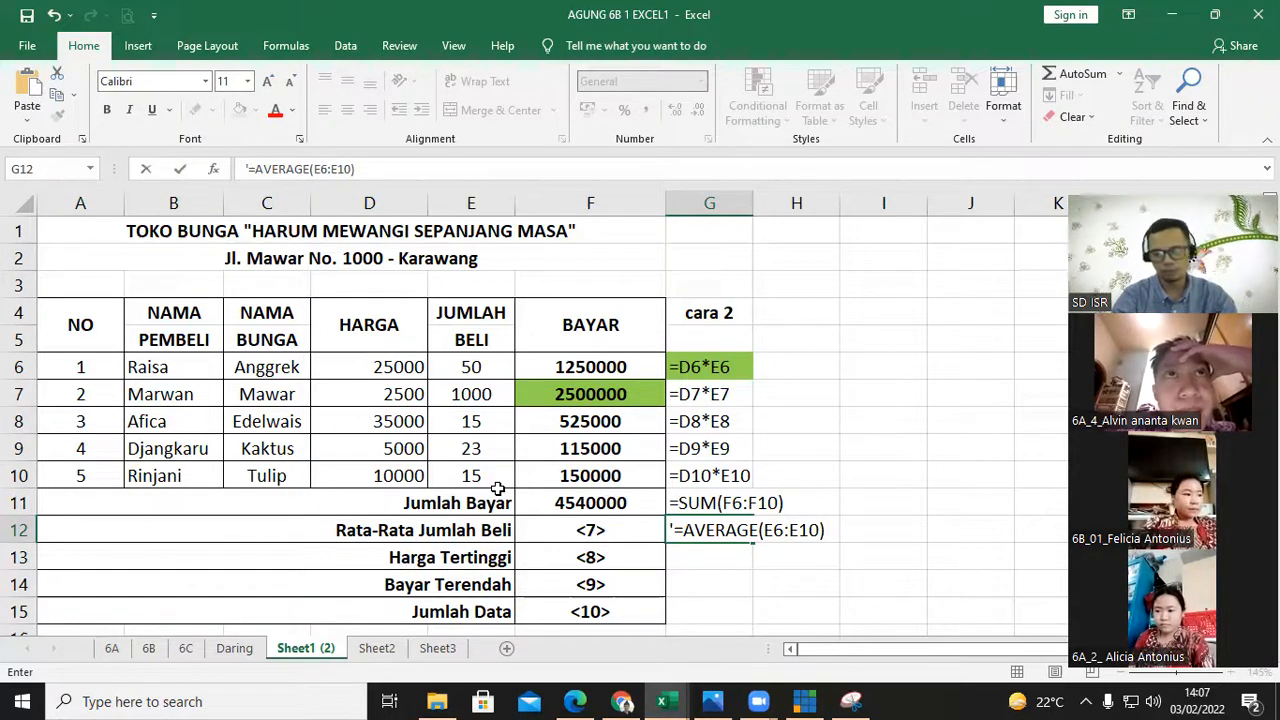
# - Calculate Rata-Rata Jumlah Beli in F12 with the formula =AVERAGE(E6:E10)
pyautogui.press('Left')
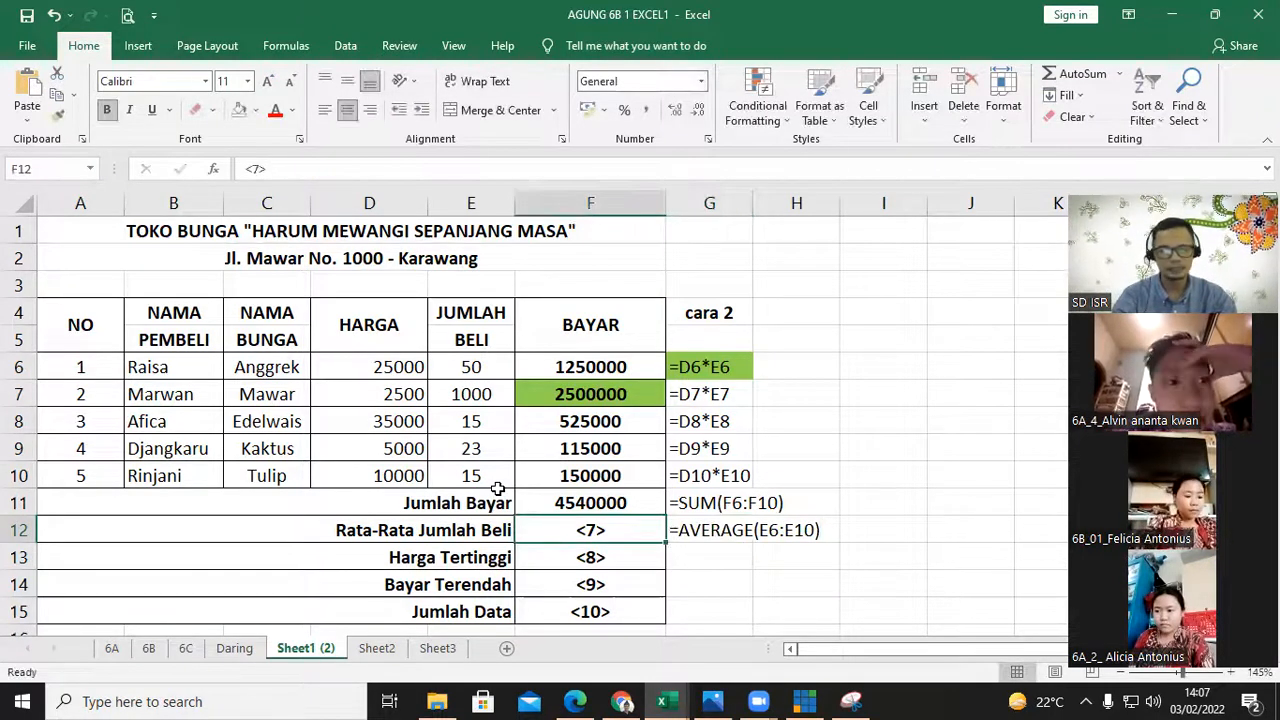
pyautogui.write('=AV')
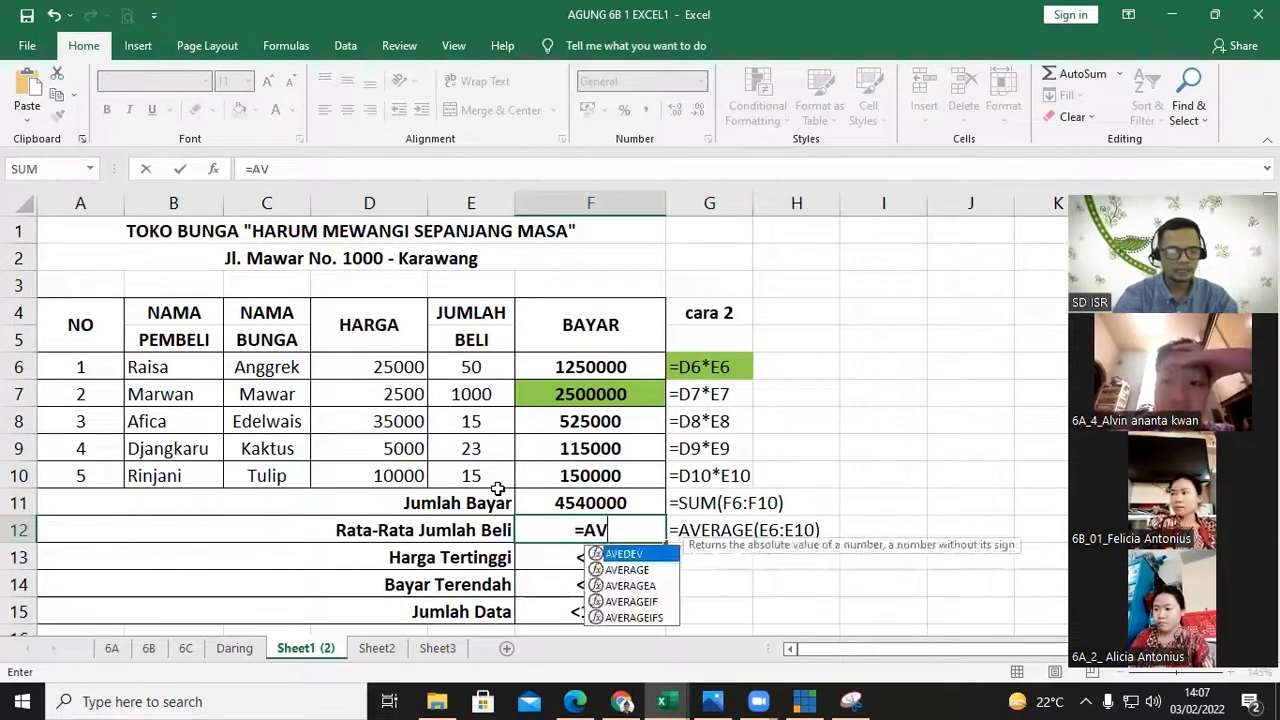
pyautogui.write('ERAGE(')
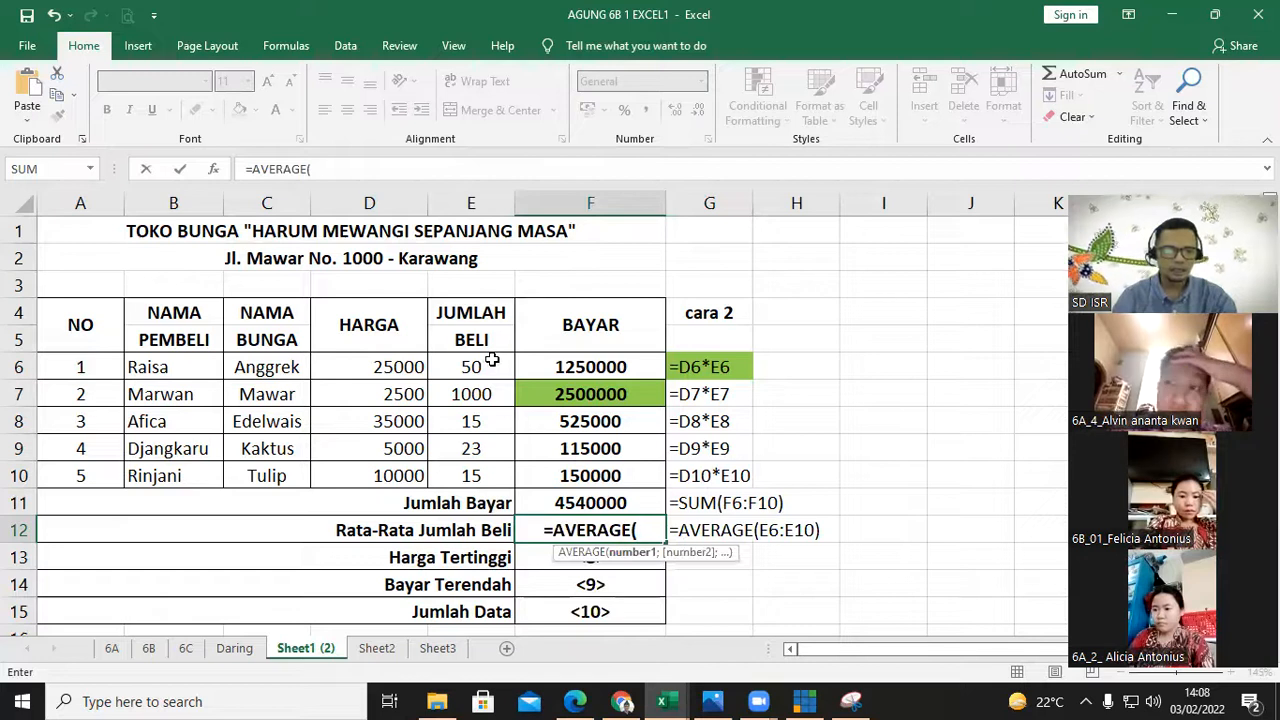
pyautogui.moveTo(492, 368); pyautogui.dragTo(484, 471)
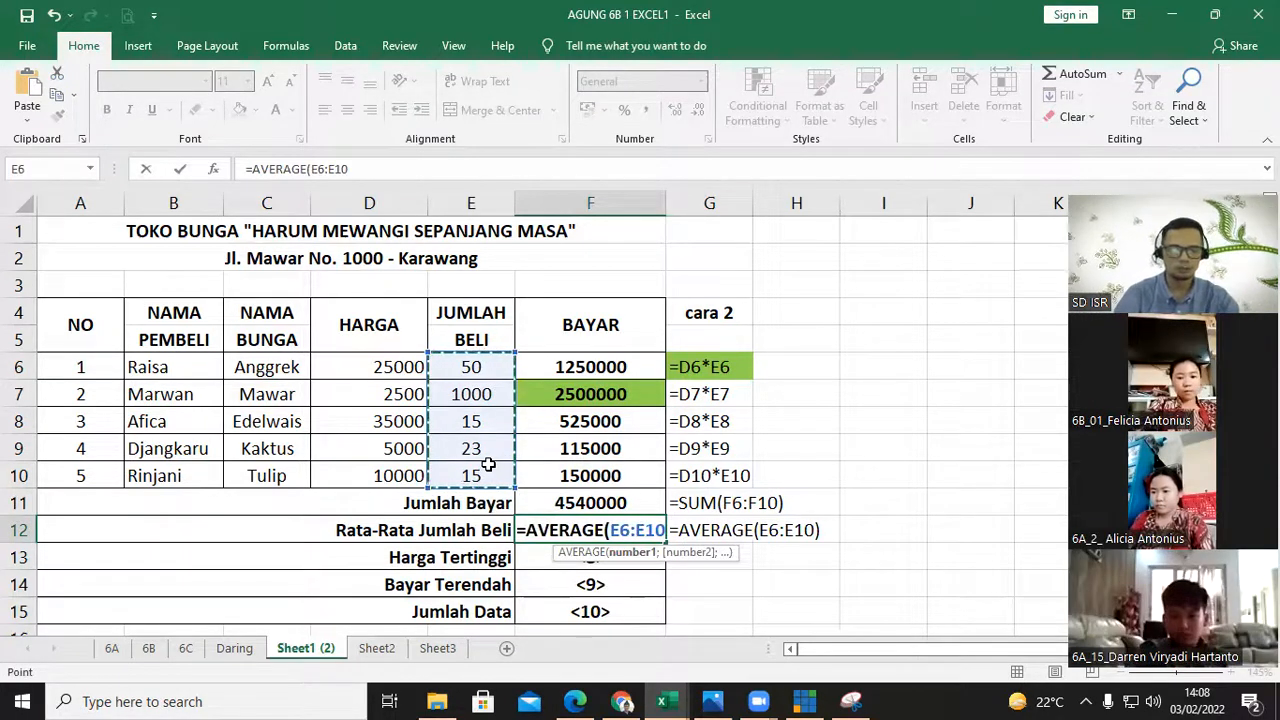
pyautogui.write(')')
pyautogui.hotkey('ctrl', 'Return')
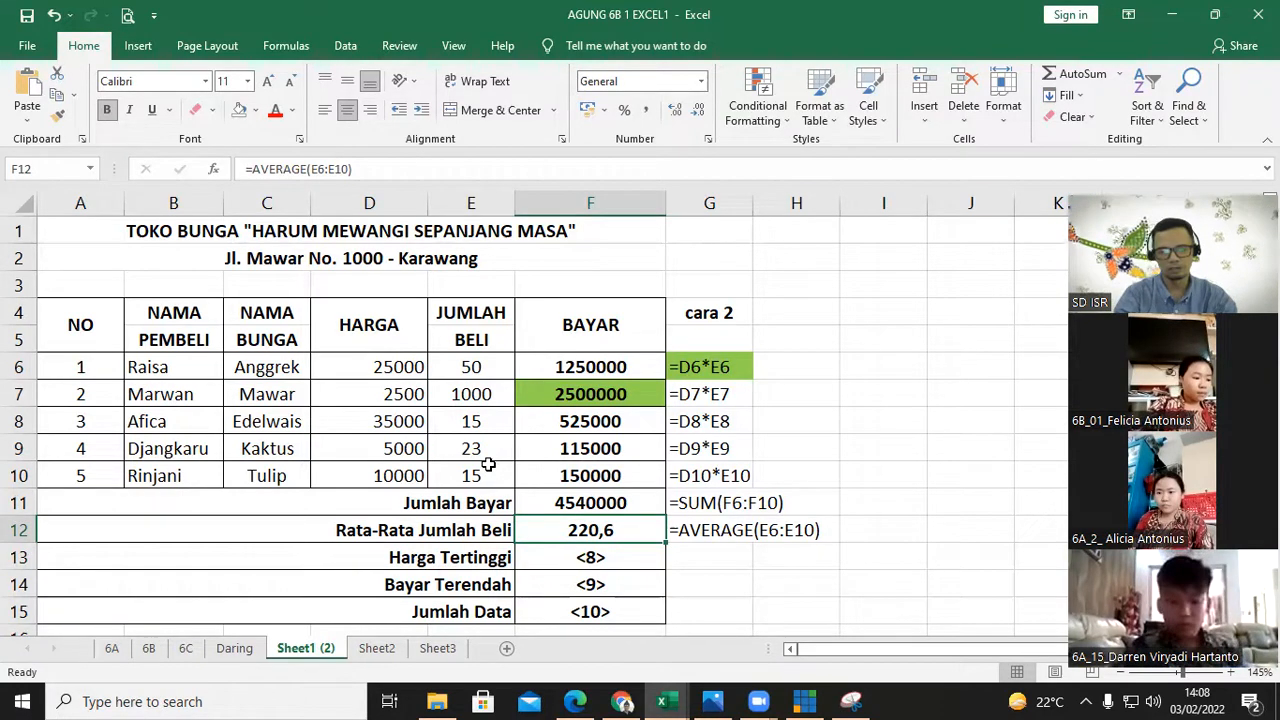
# - Write the Harga Tertinggi formula in G13 as the visible text =MAX(D6:D10), prefixed with an apostrophe
pyautogui.press('Down')
pyautogui.press('Right')
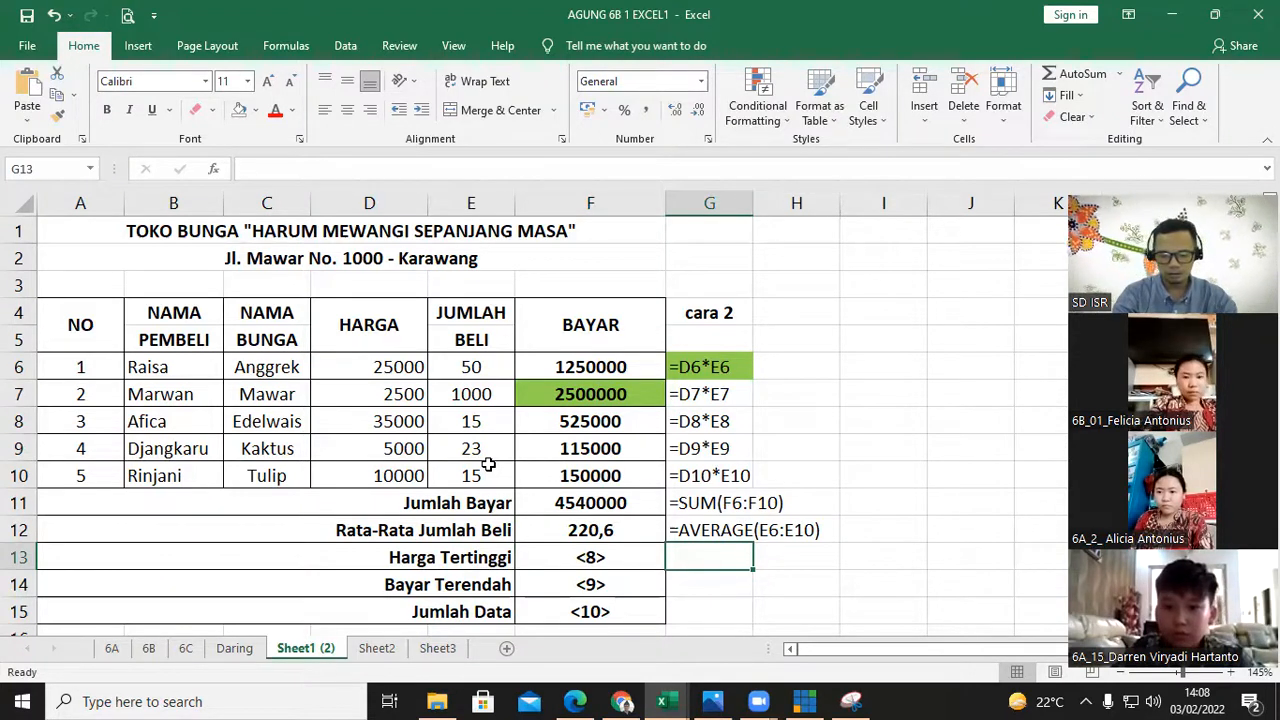
pyautogui.write("'=")
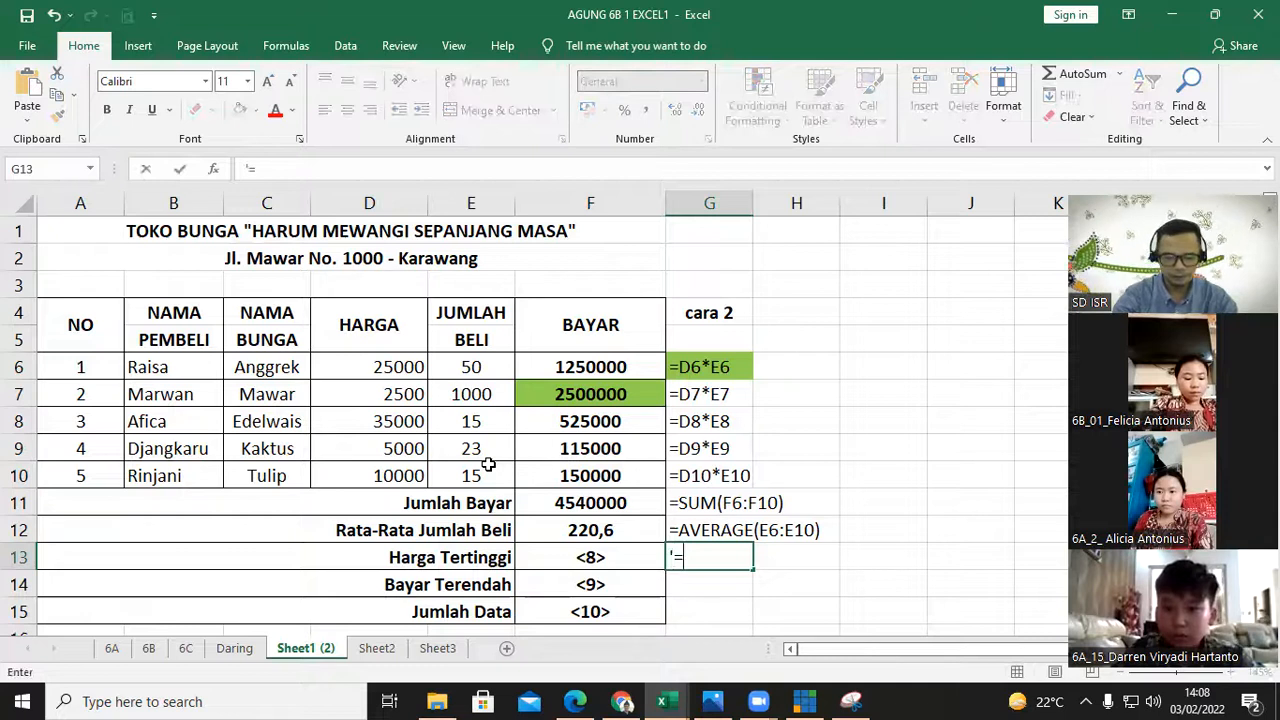
pyautogui.write('MAX')
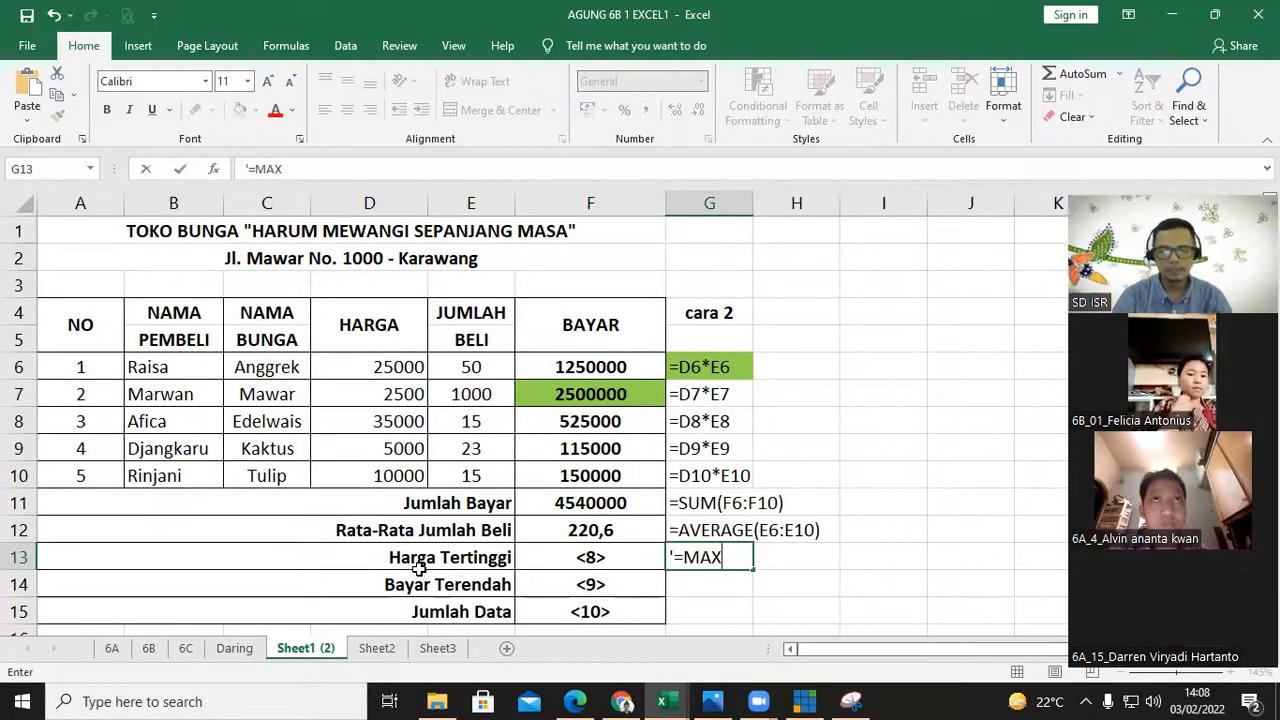
pyautogui.write('(')
pyautogui.moveTo(412, 366); pyautogui.dragTo(403, 475)
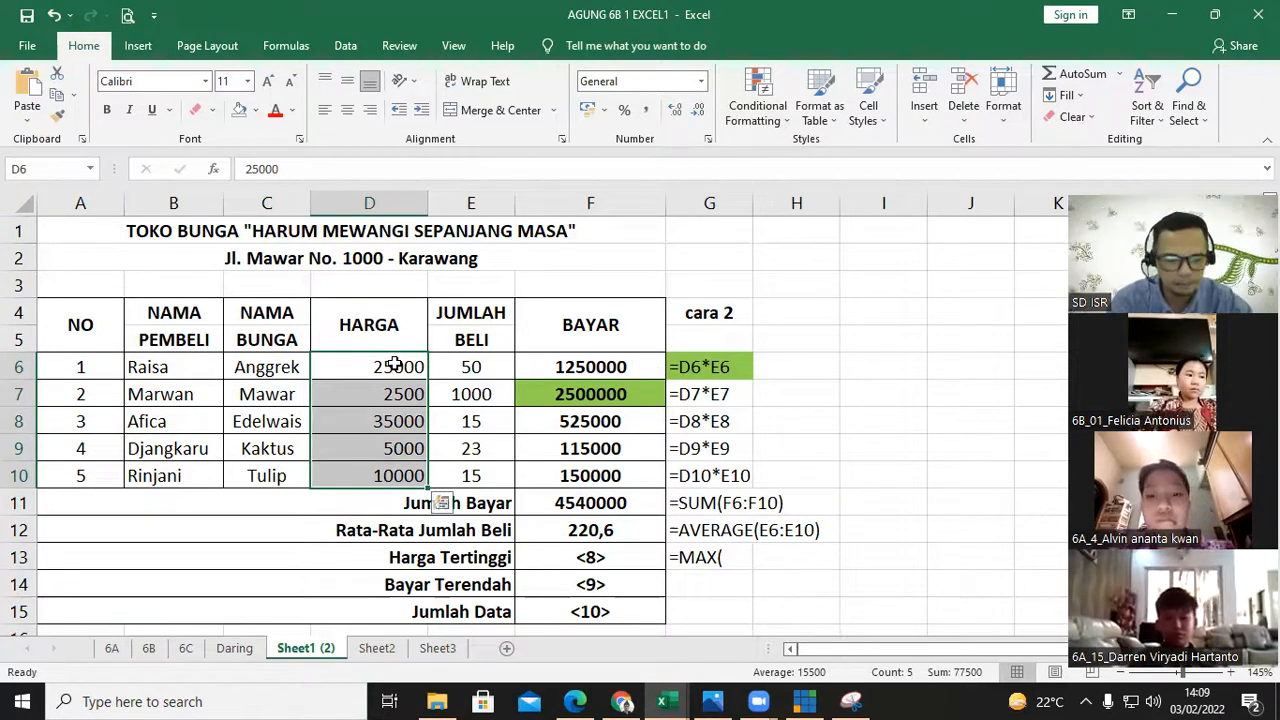
pyautogui.click(726, 557)
pyautogui.doubleClick(726, 557)
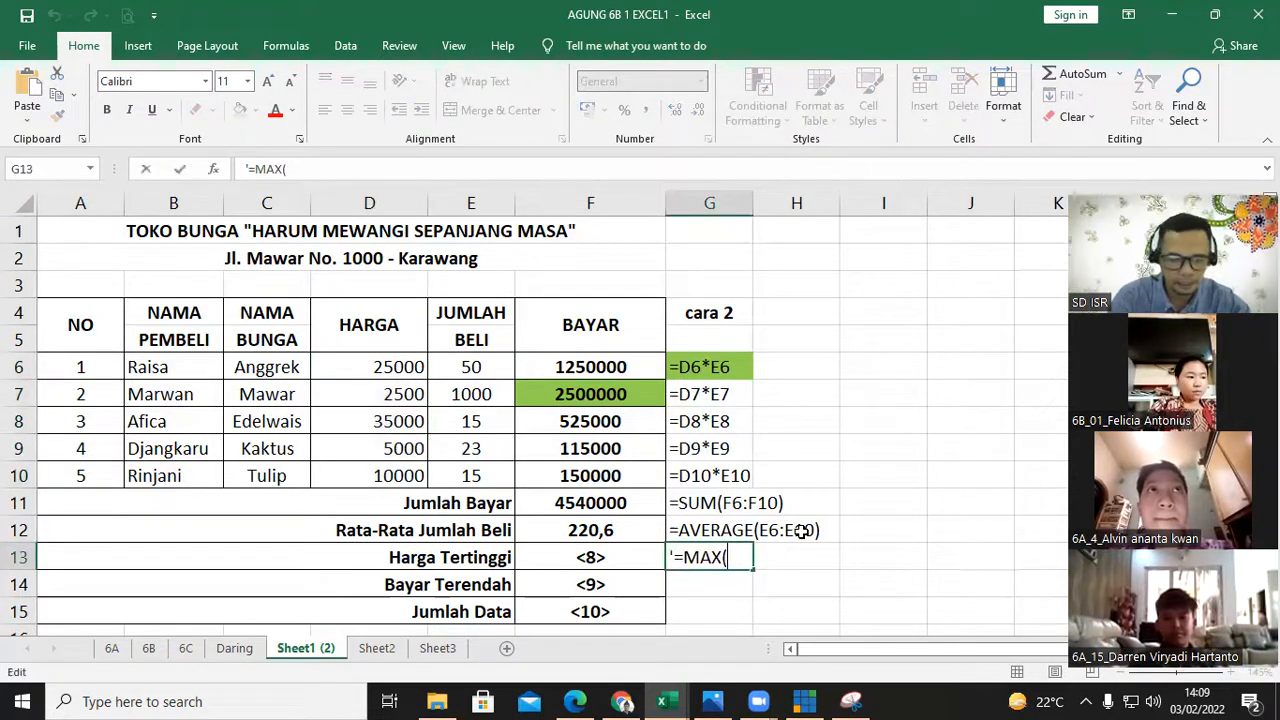
pyautogui.write('D')
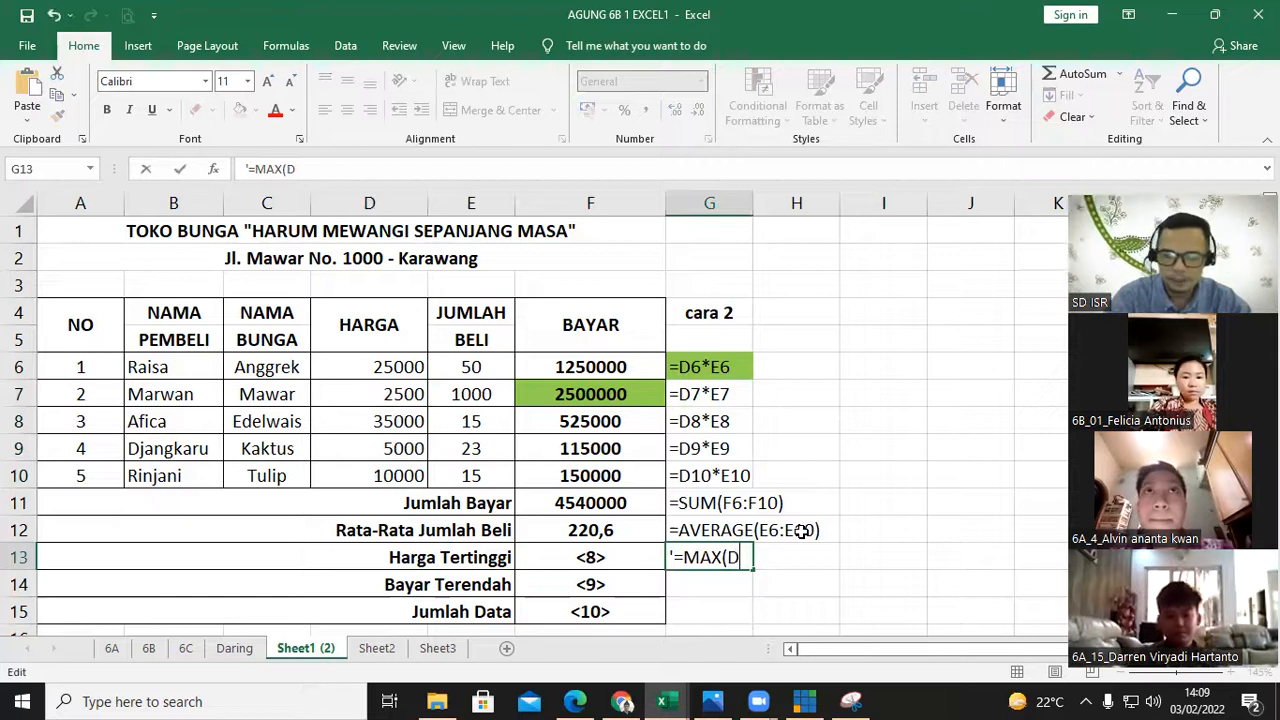
pyautogui.write('6:')
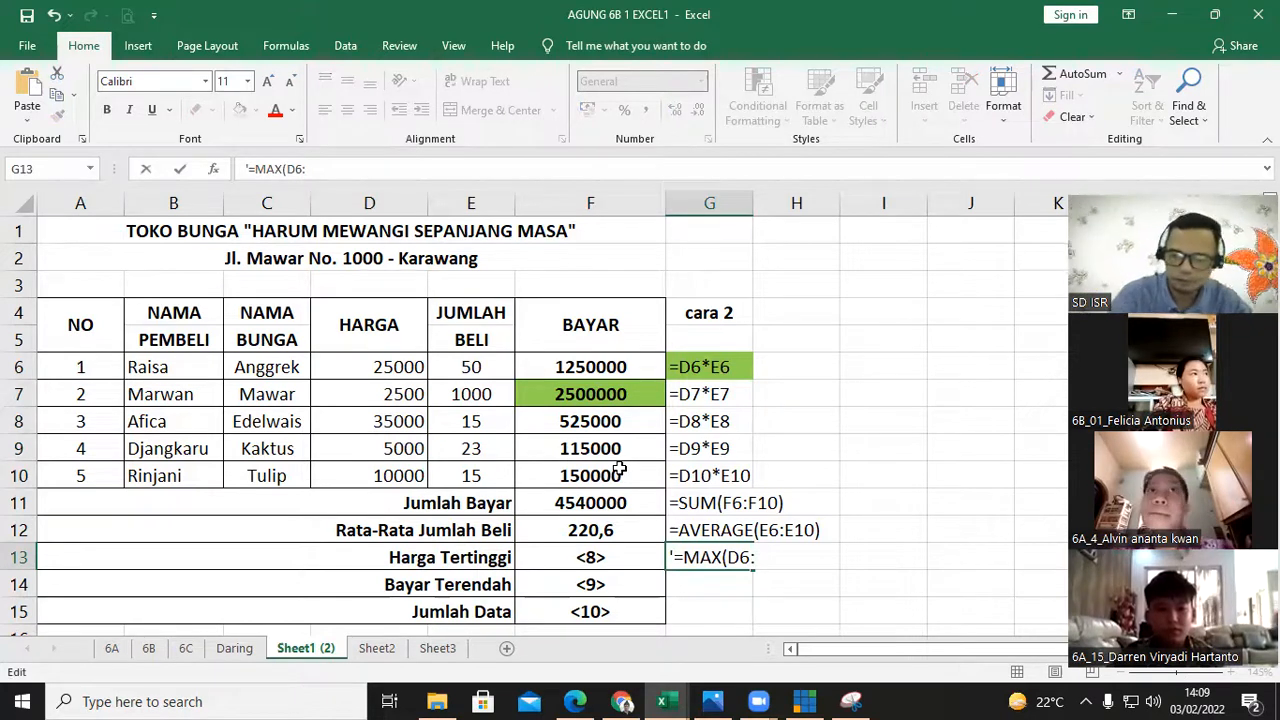
pyautogui.write('D10)')
pyautogui.press('Return')
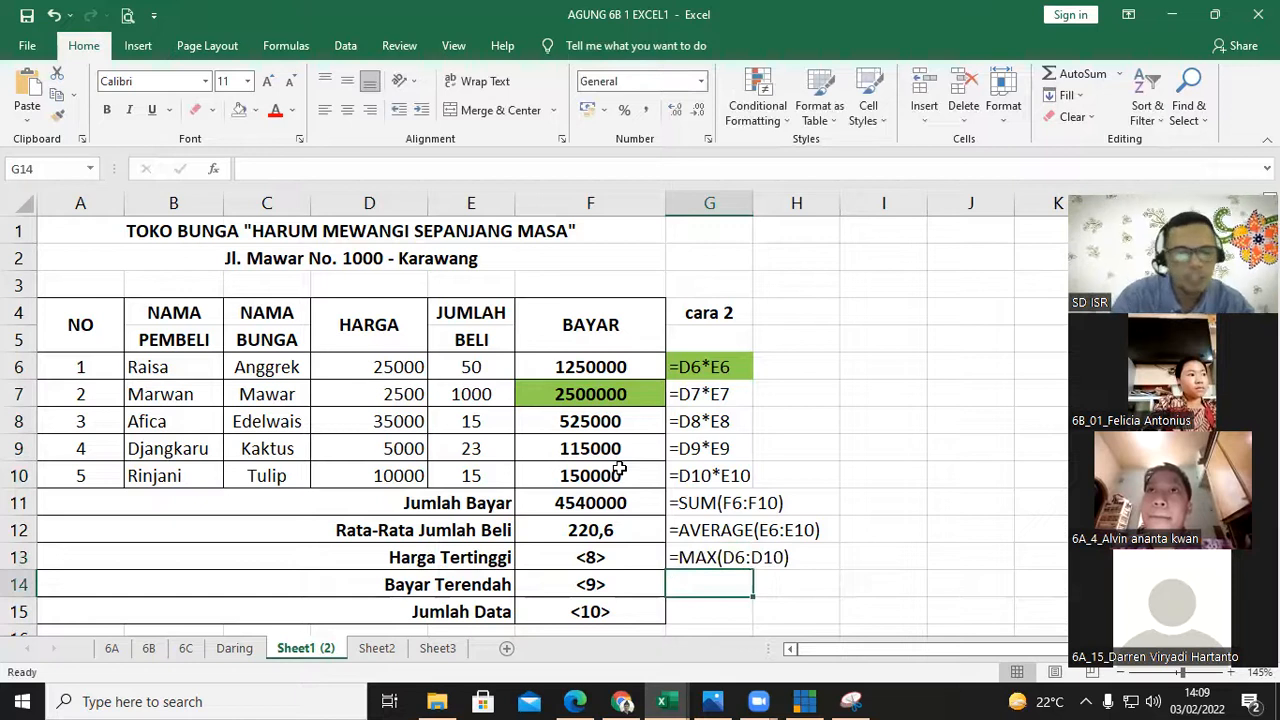
# - Calculate Harga Tertinggi in F13 with the formula =MAX(D6:D10) over the HARGA values
pyautogui.press('Up')
pyautogui.press('Left')
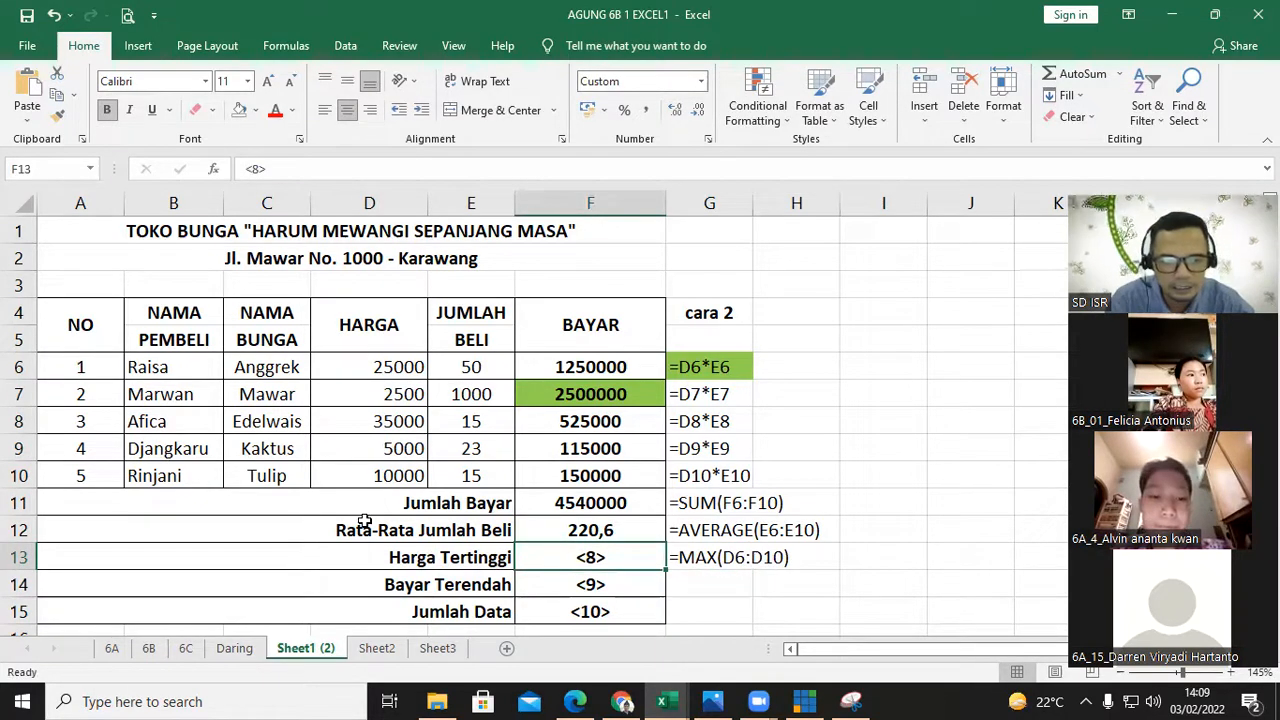
pyautogui.moveTo(385, 367); pyautogui.dragTo(385, 474)
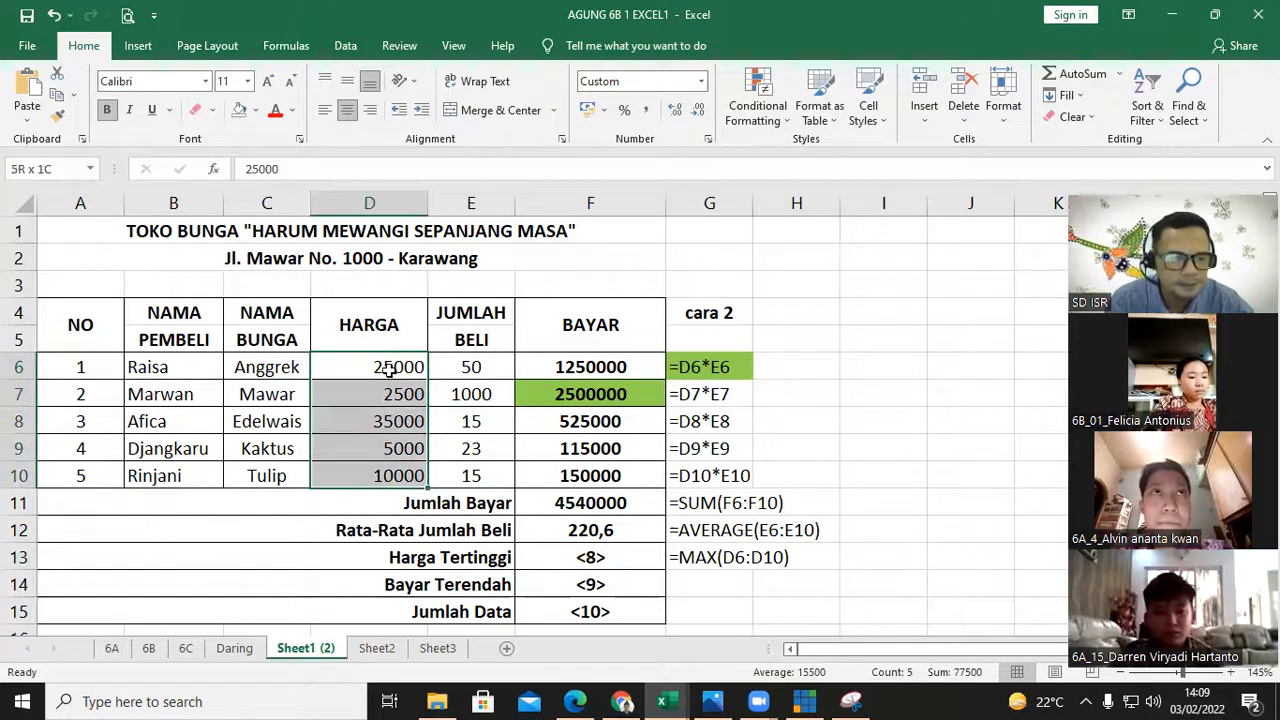
pyautogui.click(390, 368)
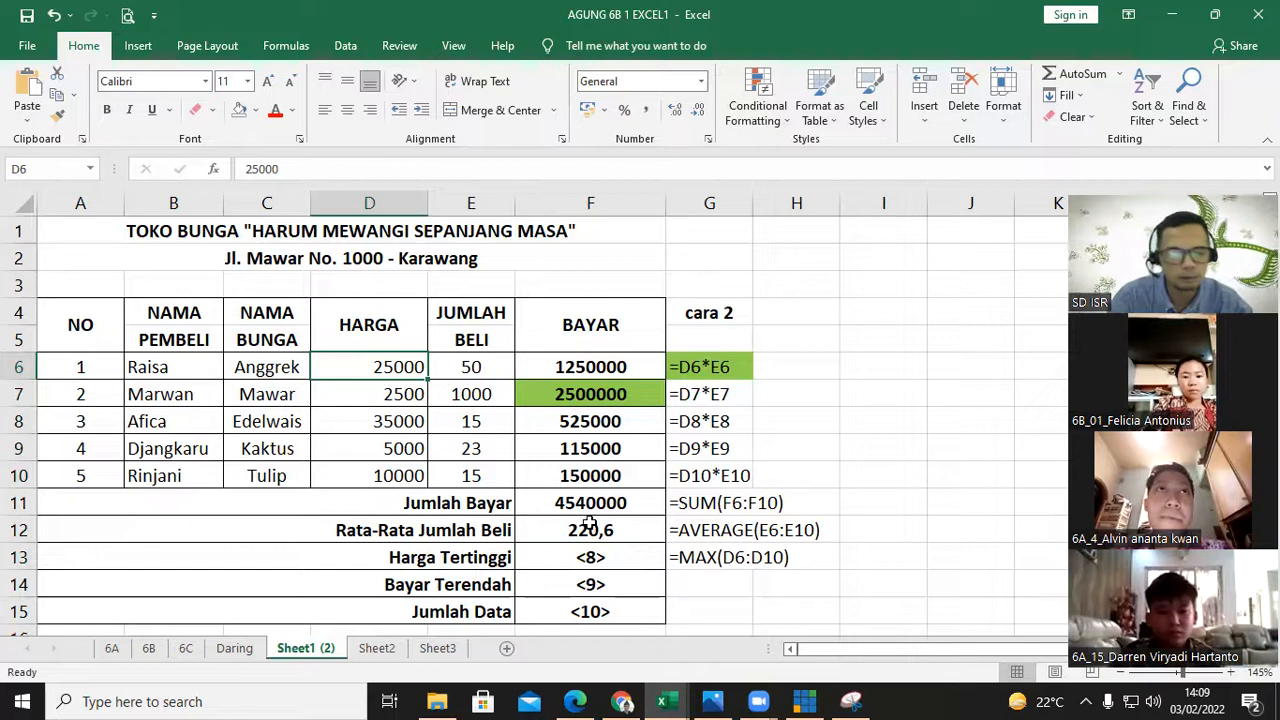
pyautogui.click(590, 557)
pyautogui.write('=')
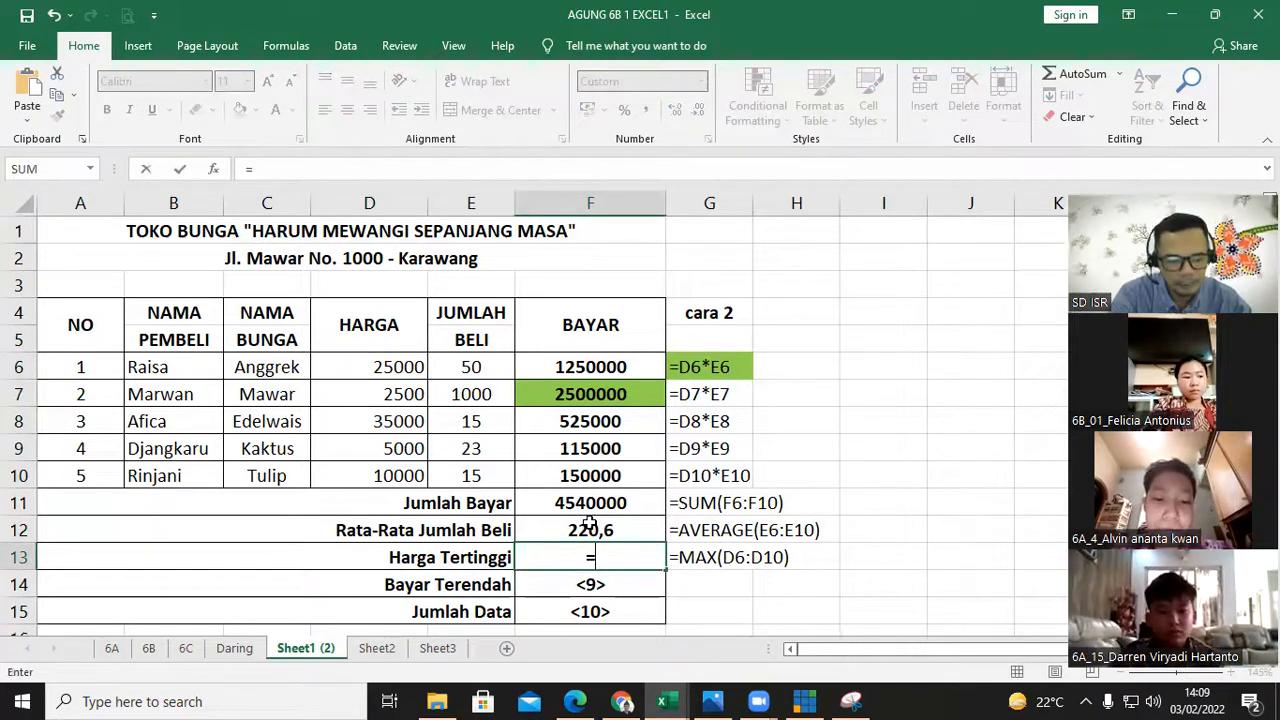
pyautogui.write('MAX')
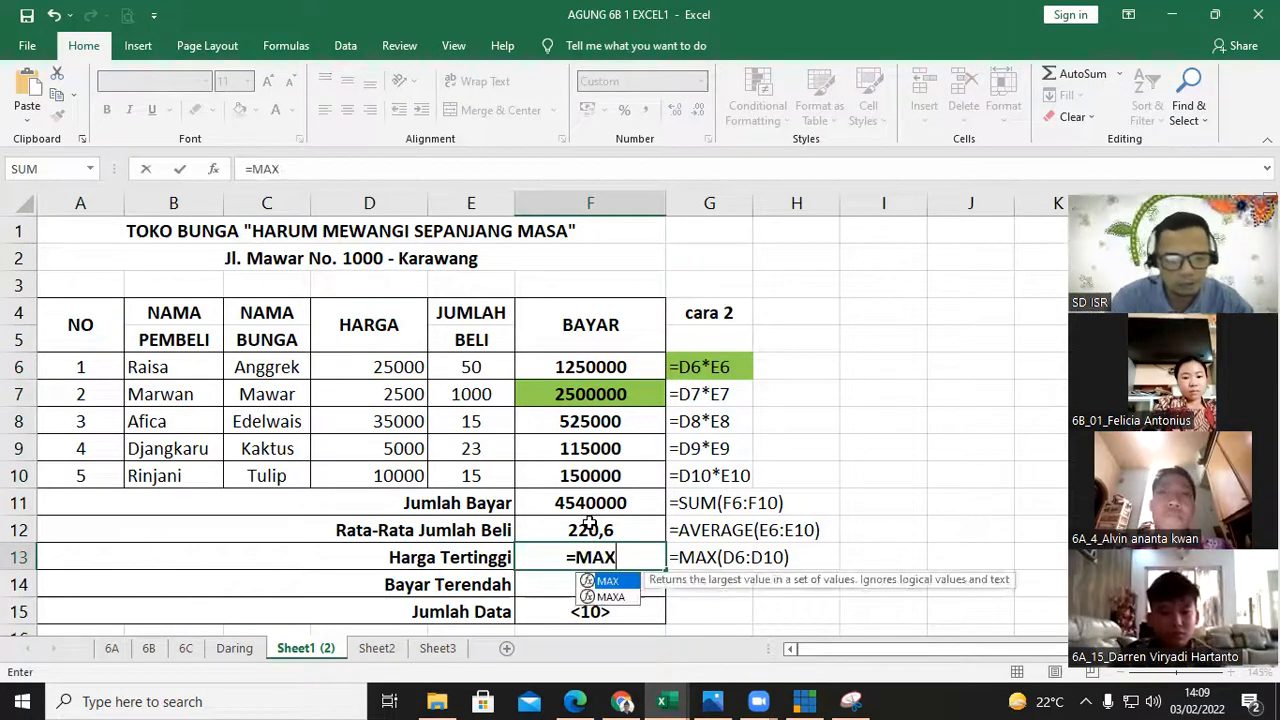
pyautogui.write('(')
pyautogui.moveTo(401, 366); pyautogui.dragTo(428, 455)
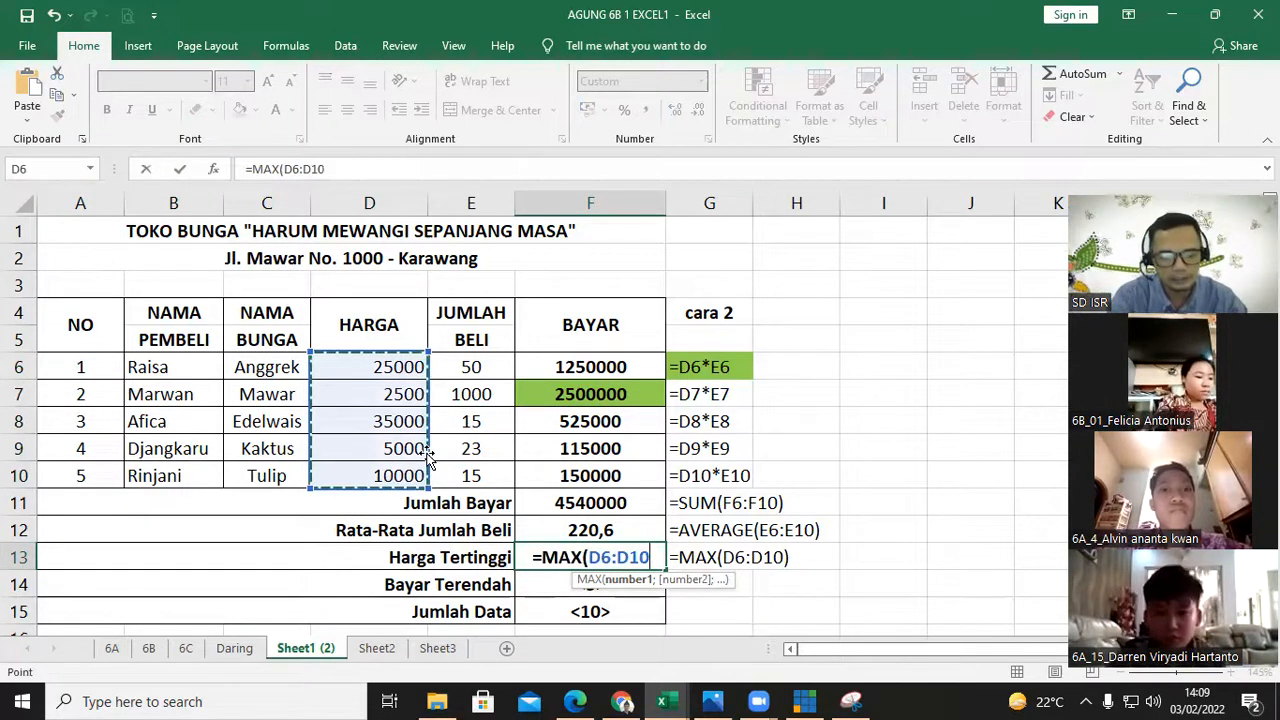
pyautogui.write(')')
pyautogui.press('Return')
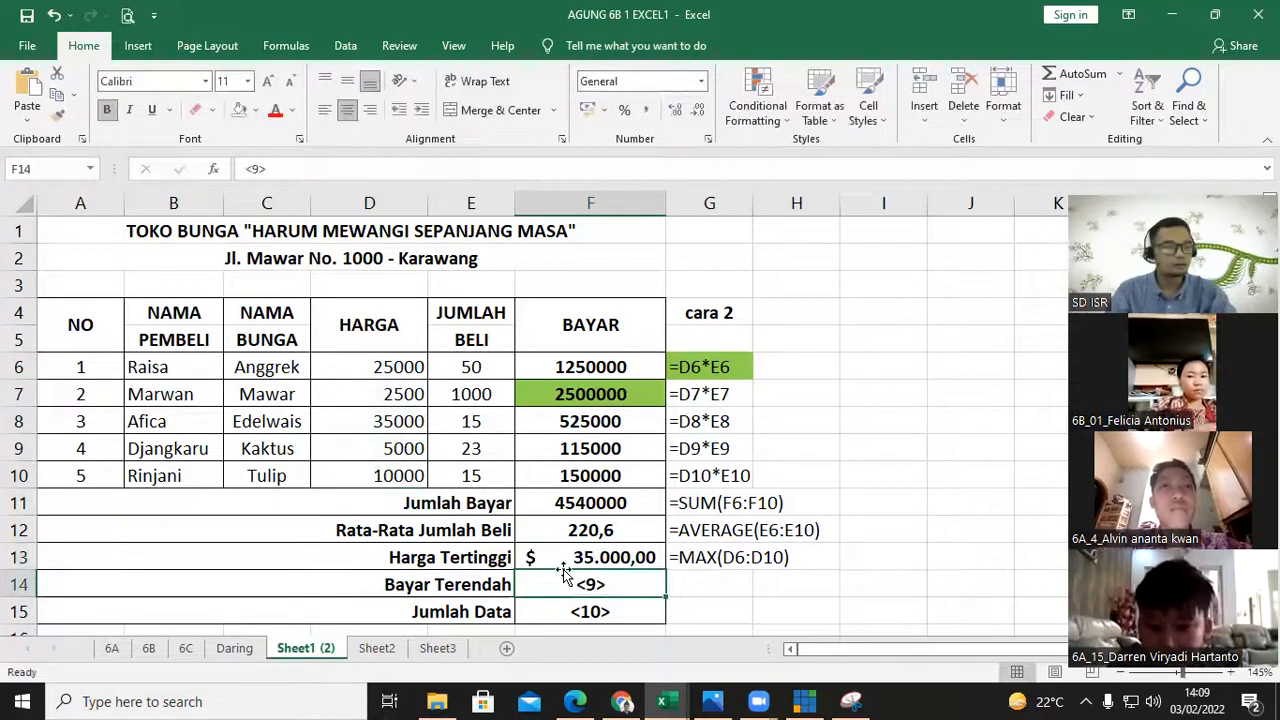
# - Write the Bayar Terendah formula in G14 as the visible text =MIN(F6:F10), prefixed with an apostrophe
pyautogui.click(724, 588)
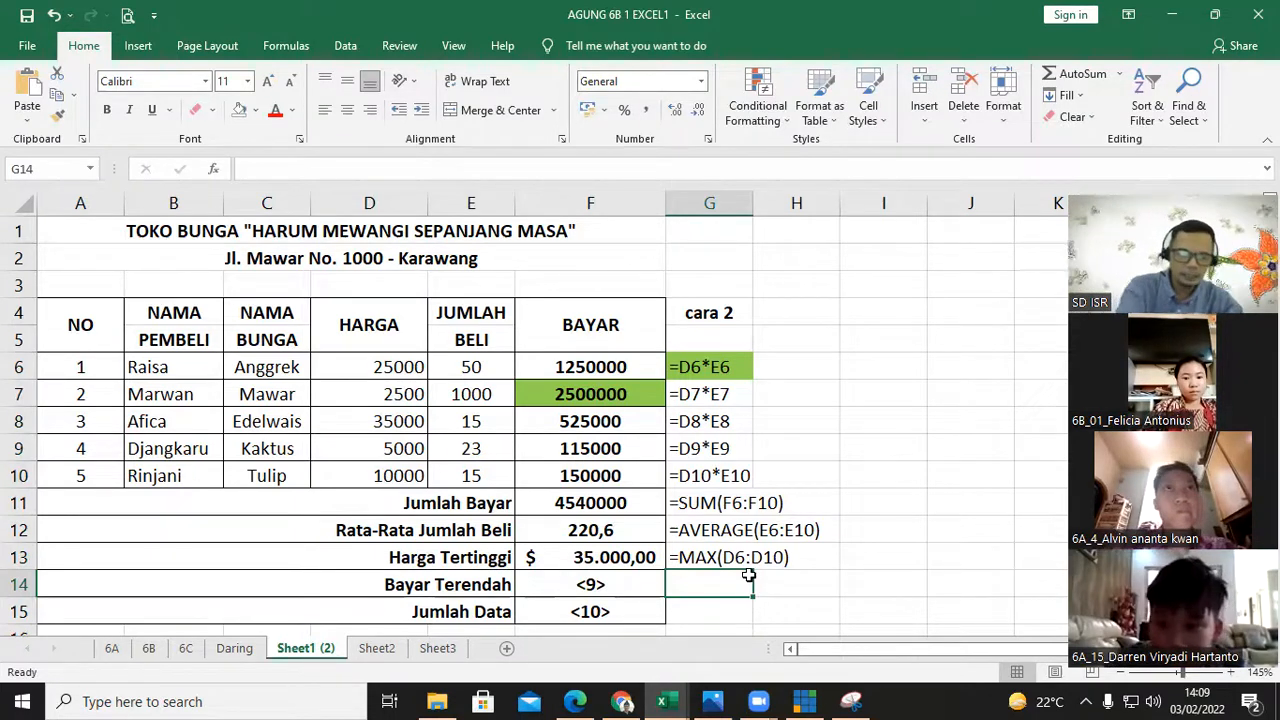
pyautogui.write("'=")
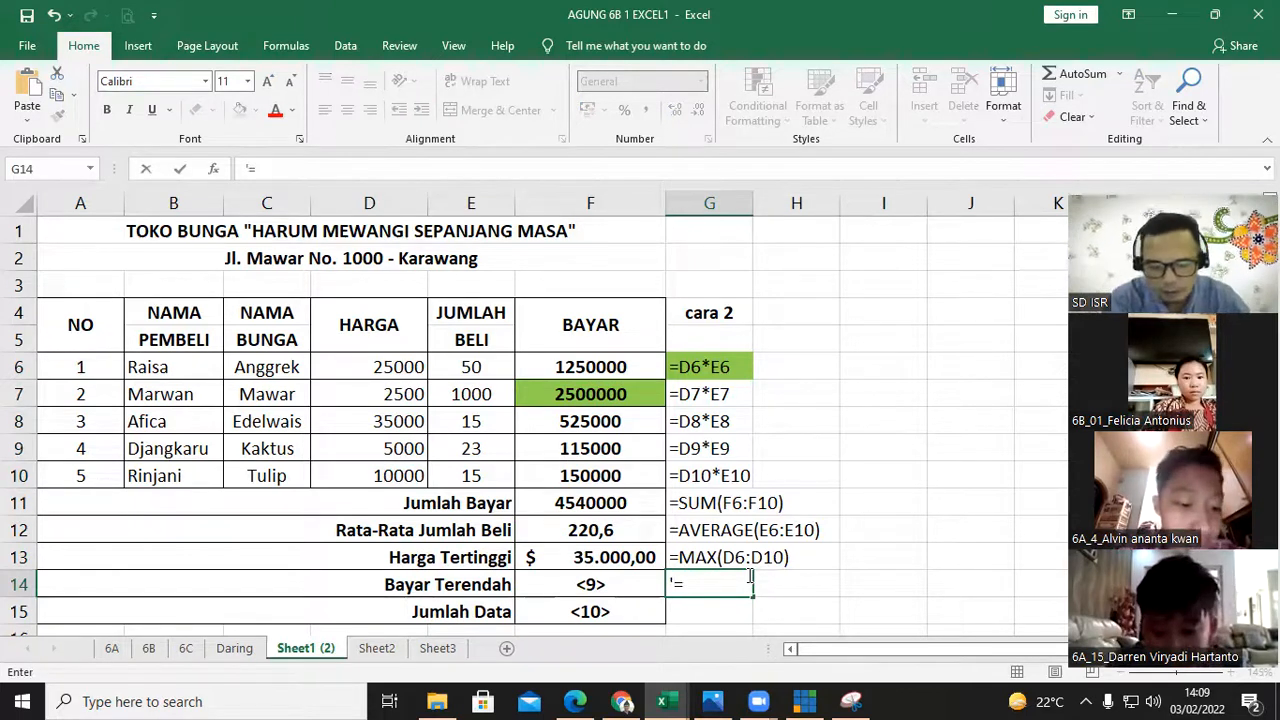
pyautogui.write('MIN')
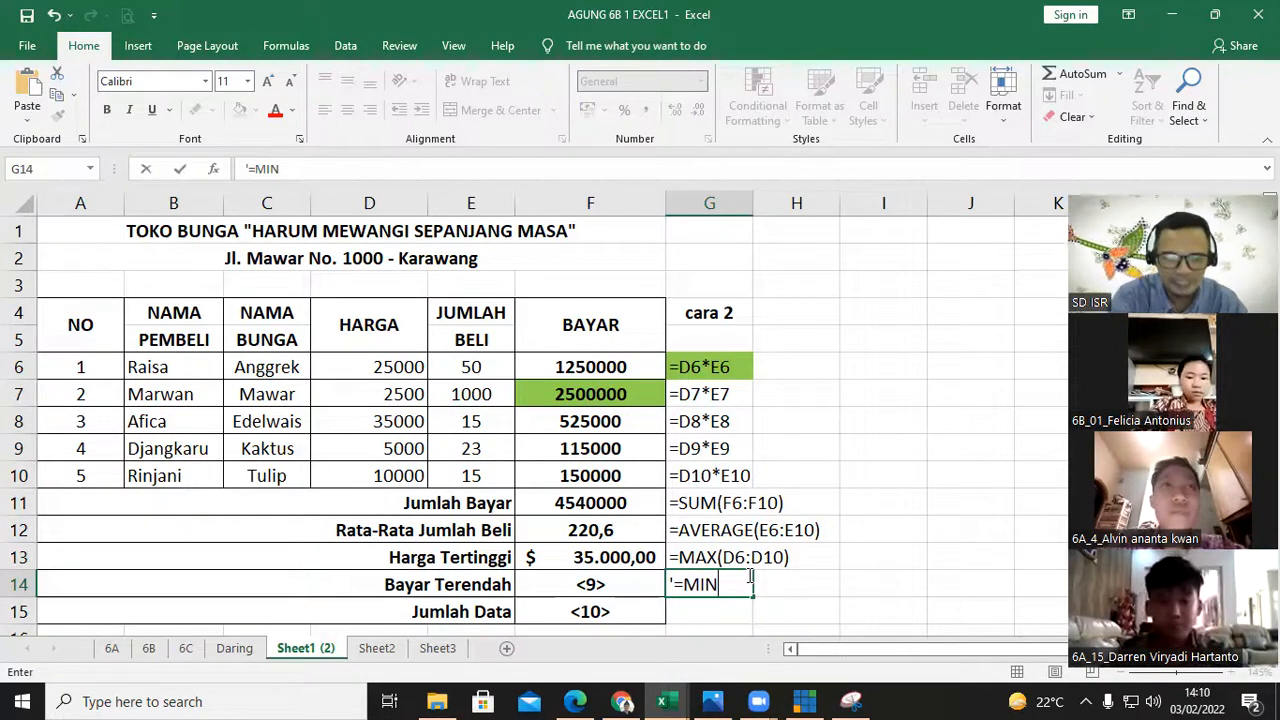
pyautogui.write('(')
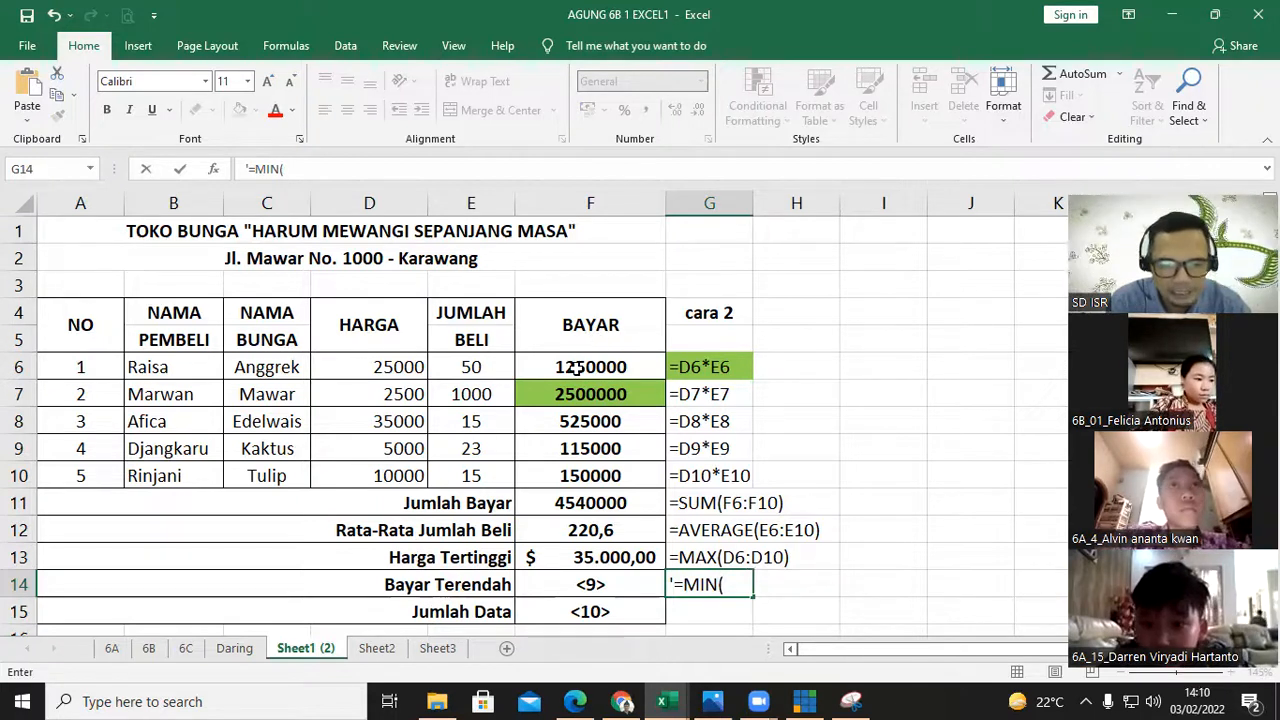
pyautogui.write('F6:')
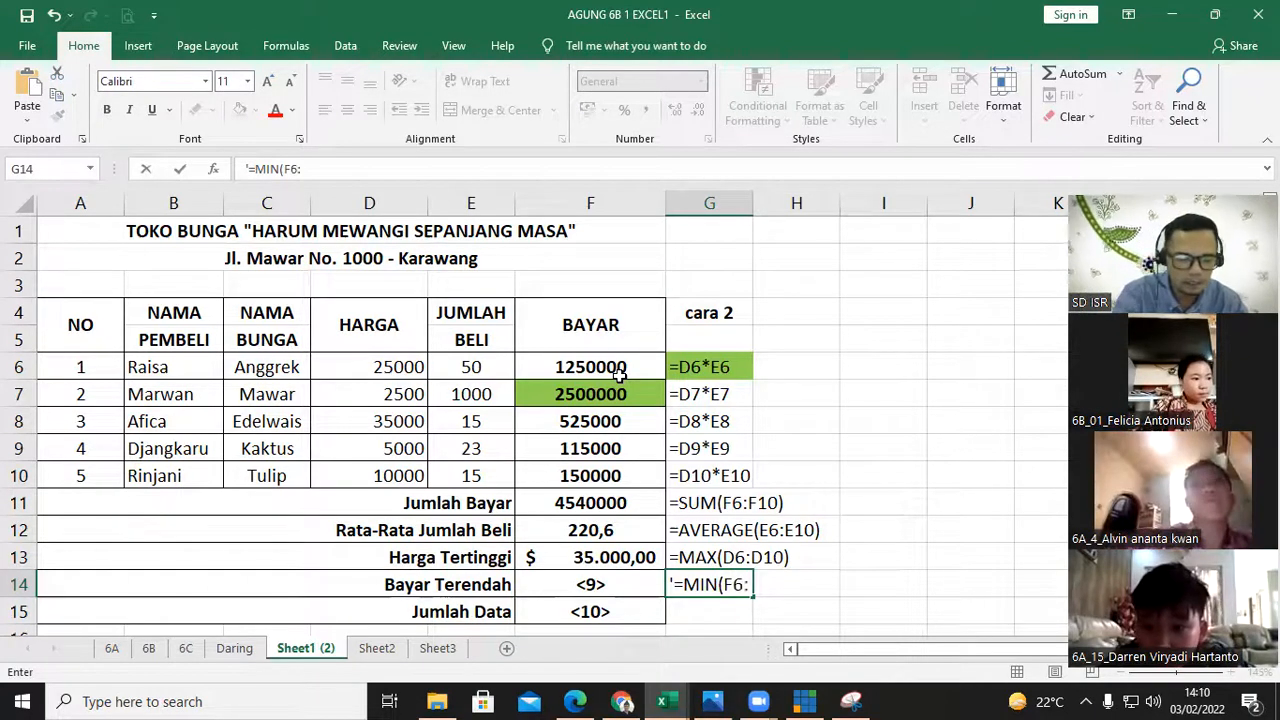
pyautogui.write('F')
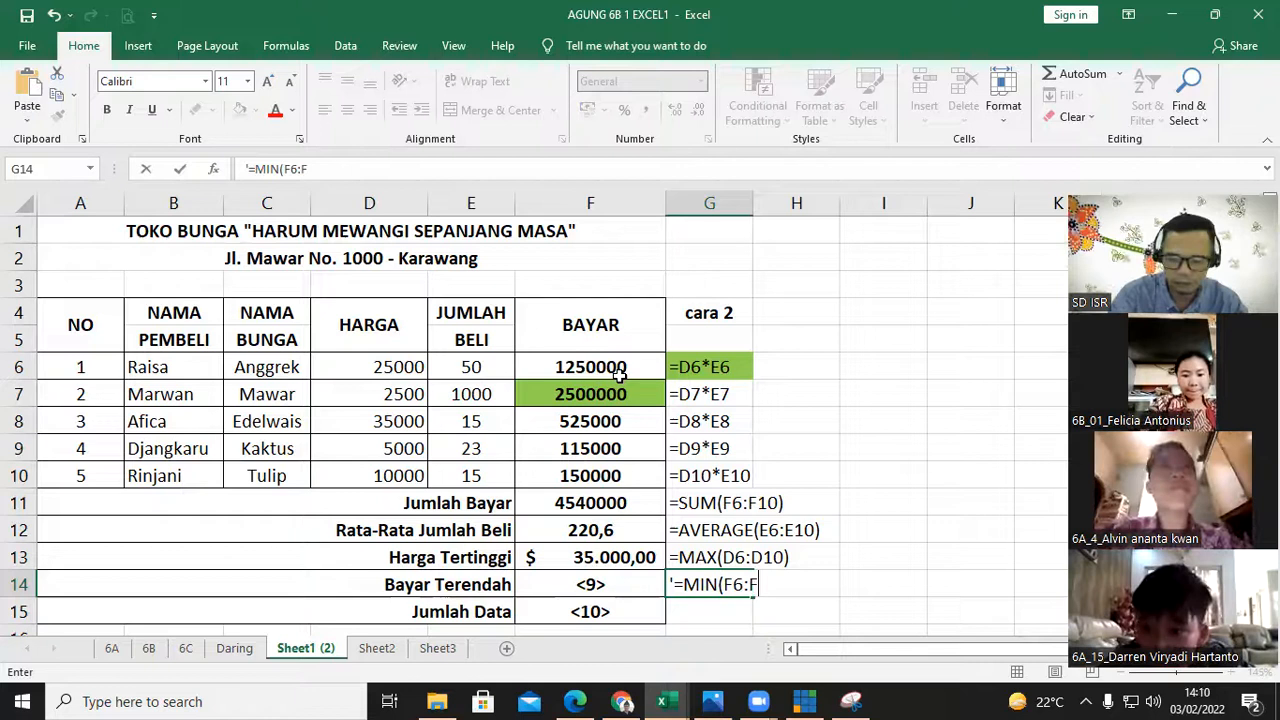
pyautogui.write('10)')
pyautogui.press('Return')
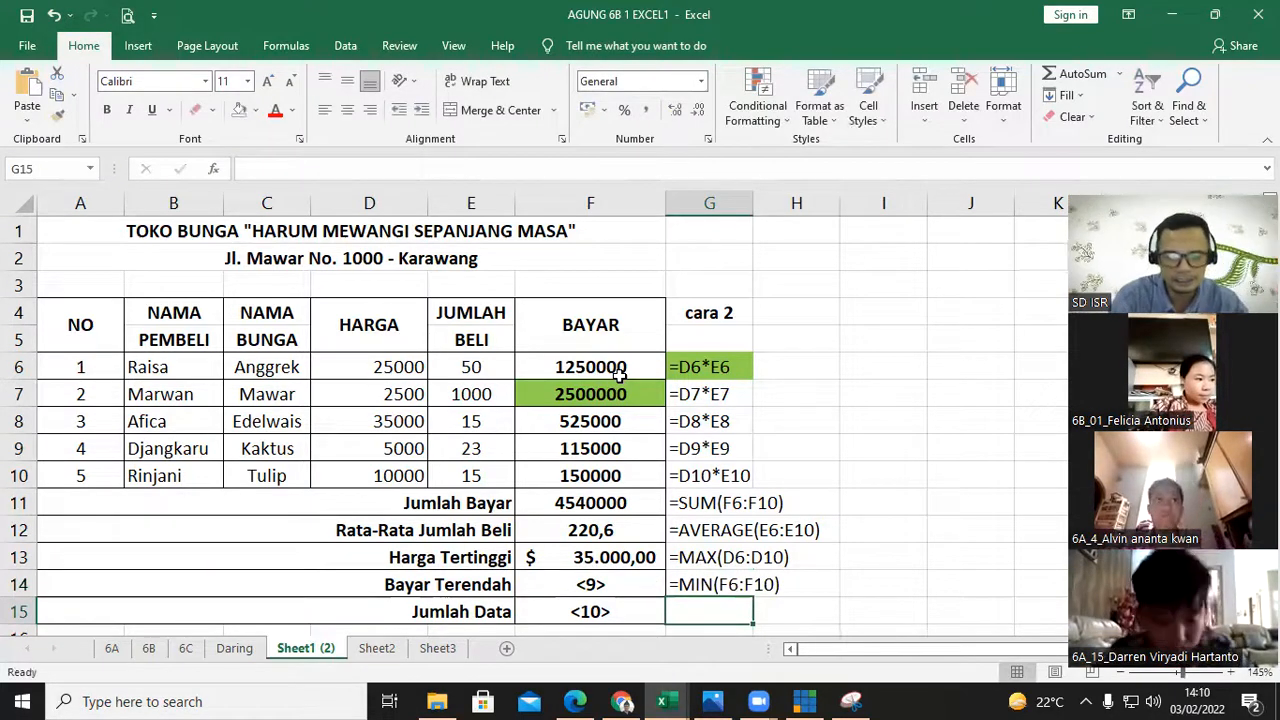
# - Calculate Bayar Terendah in F14 with the formula =MIN(F6:F10) over the BAYAR values
pyautogui.press('Up')
pyautogui.press('Left')
pyautogui.write('=')
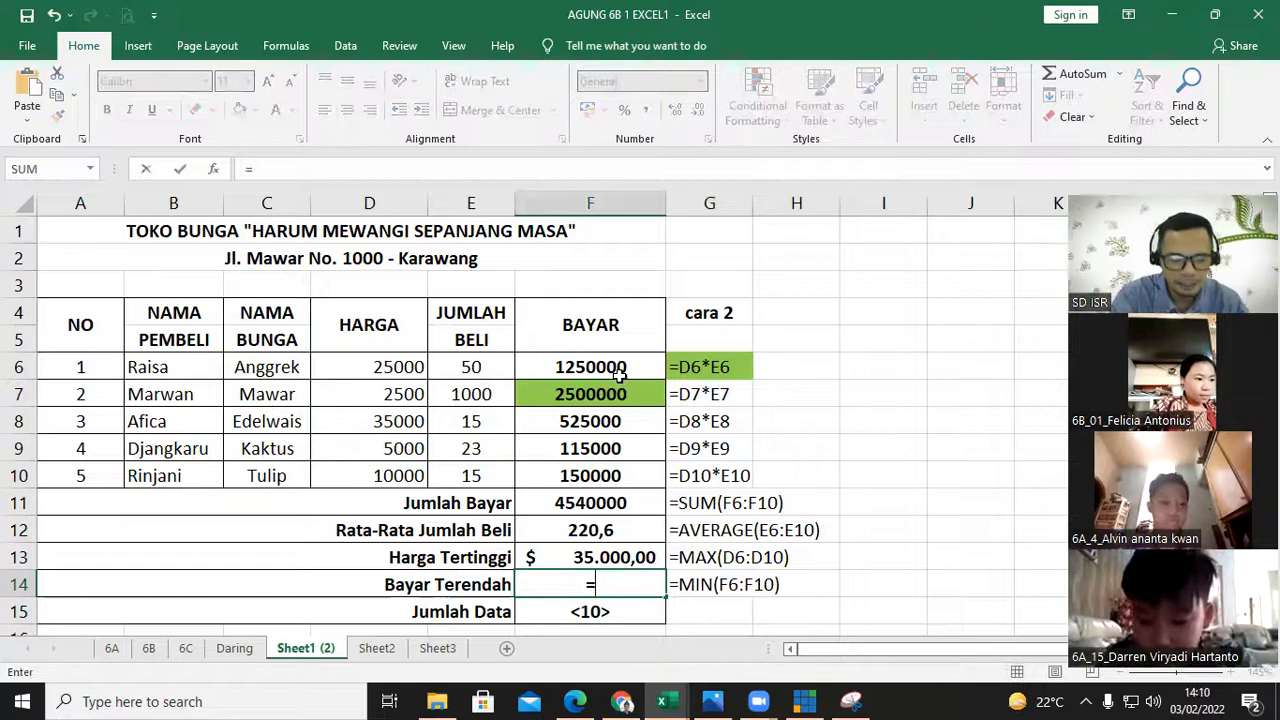
pyautogui.write('MIN')
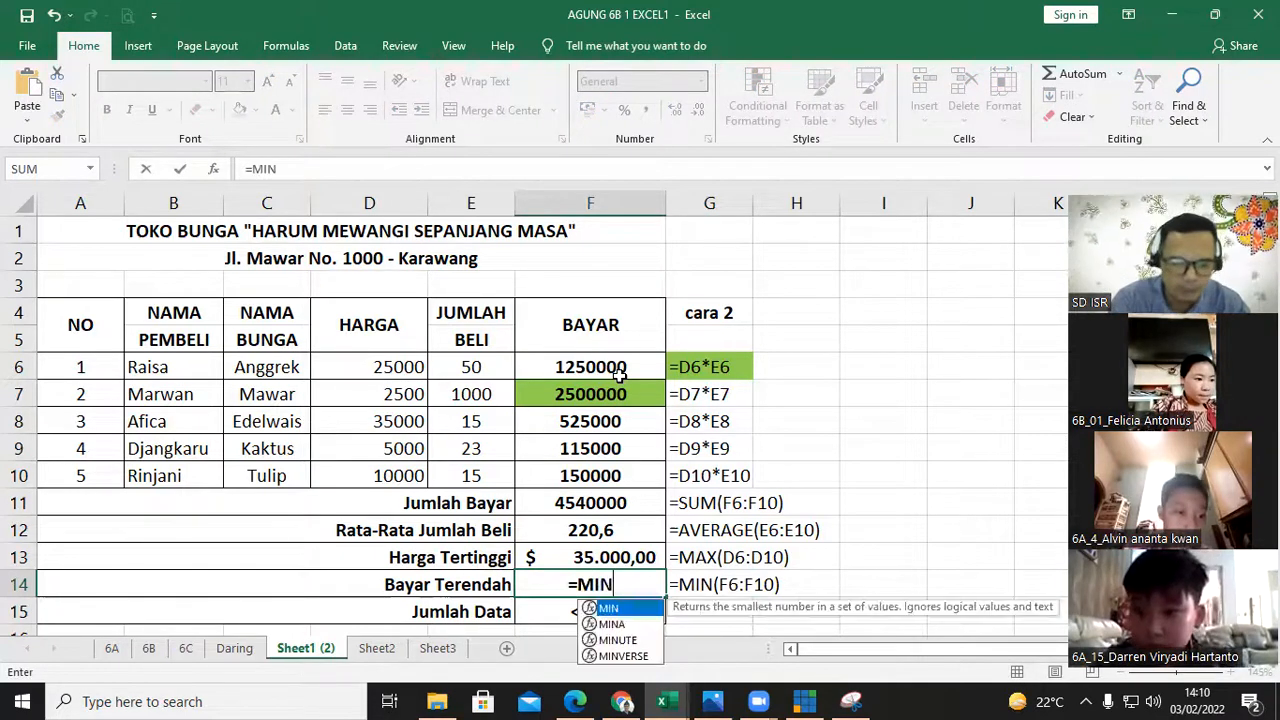
pyautogui.write('(')
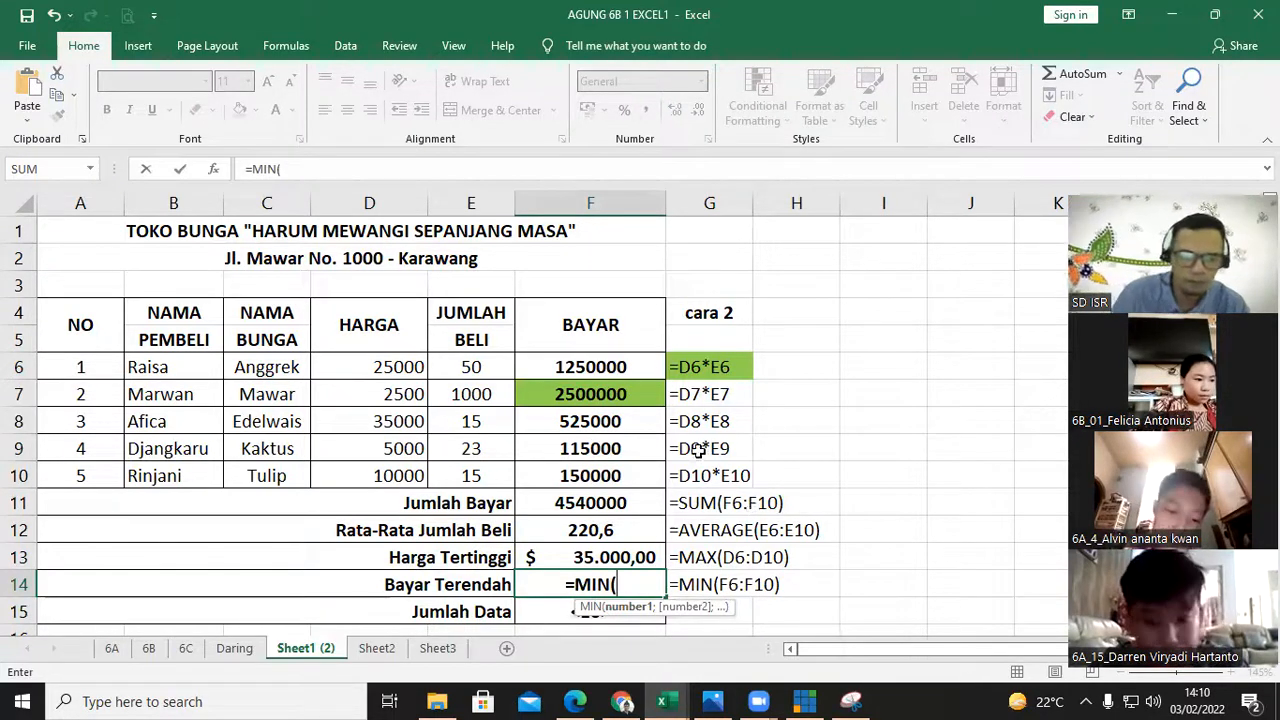
pyautogui.moveTo(642, 360); pyautogui.dragTo(646, 472)
pyautogui.write(')')
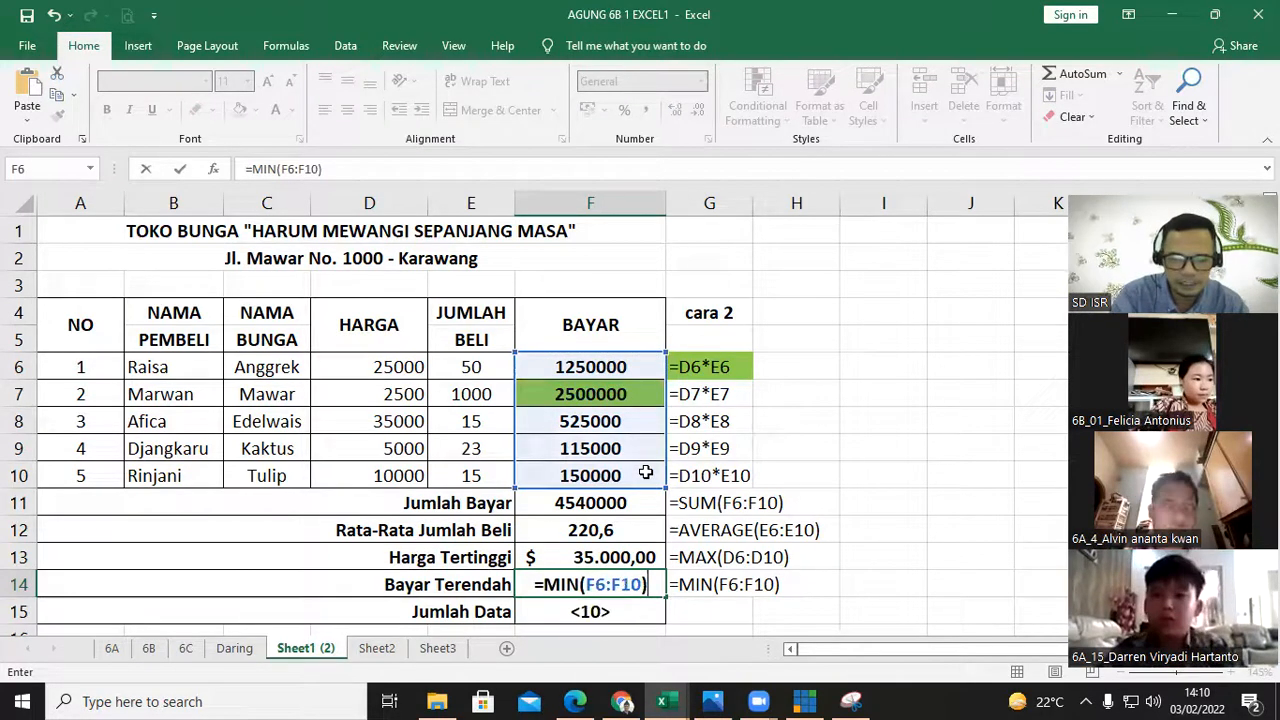
pyautogui.press('Return')
pyautogui.press('Up')
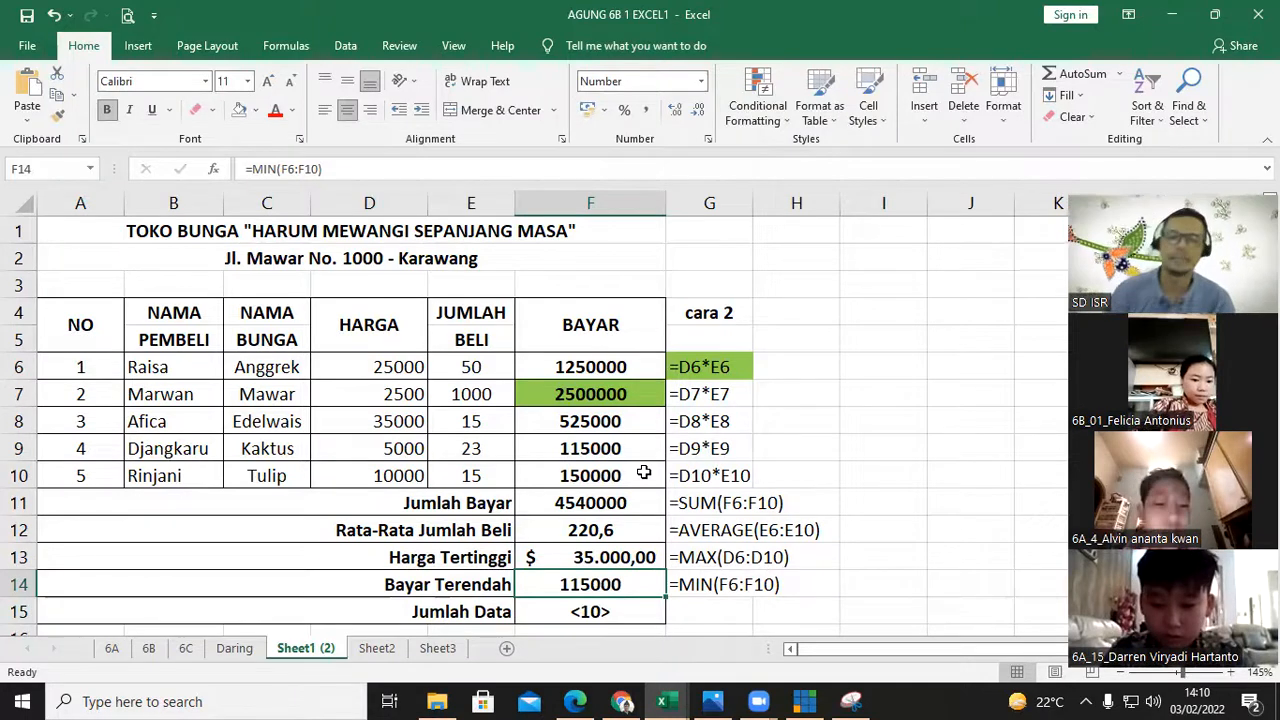
# - Write the Jumlah Data formula in G15 as the visible text =COUNT(F6:F10), prefixed with an apostrophe
pyautogui.click(441, 607)
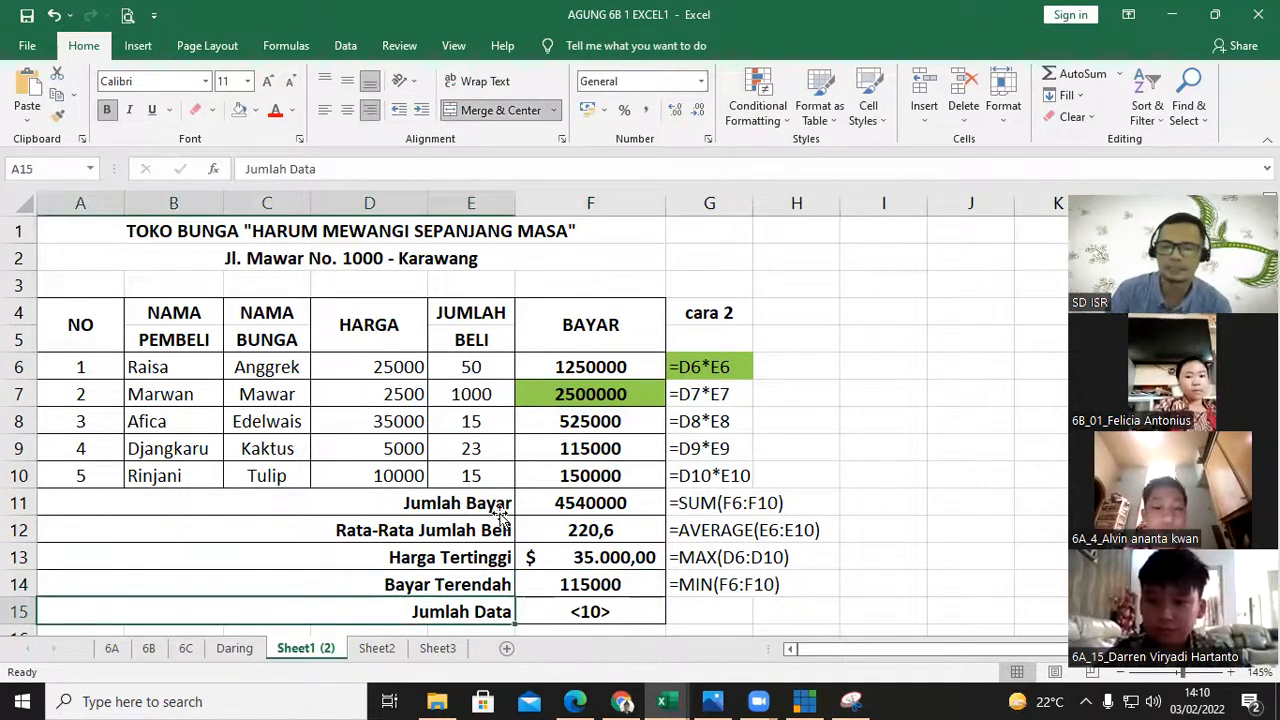
pyautogui.click(499, 511)
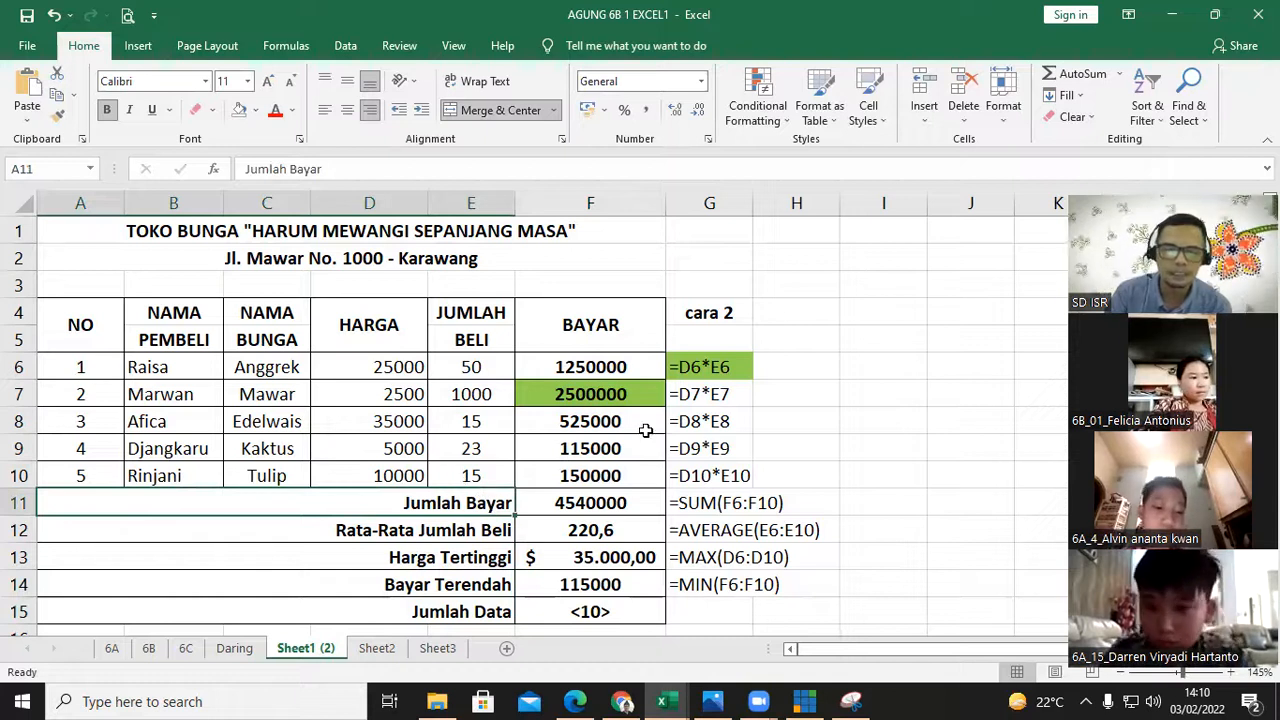
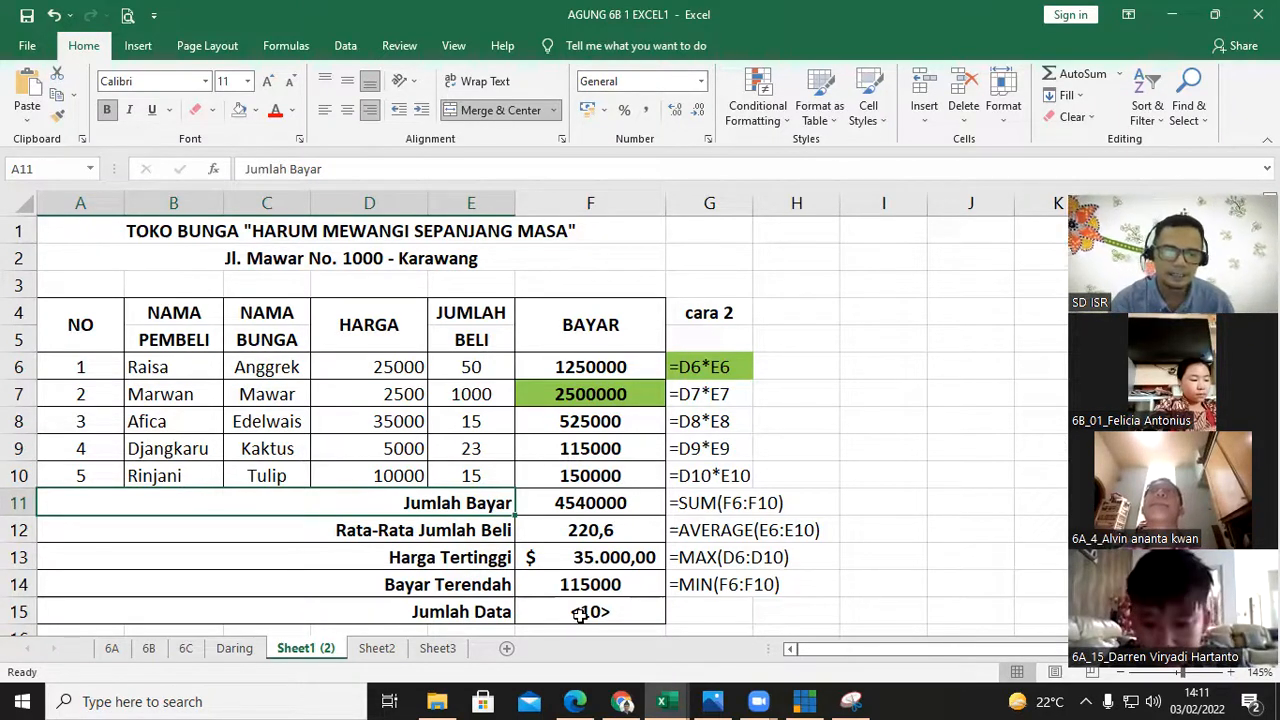
pyautogui.click(711, 605)
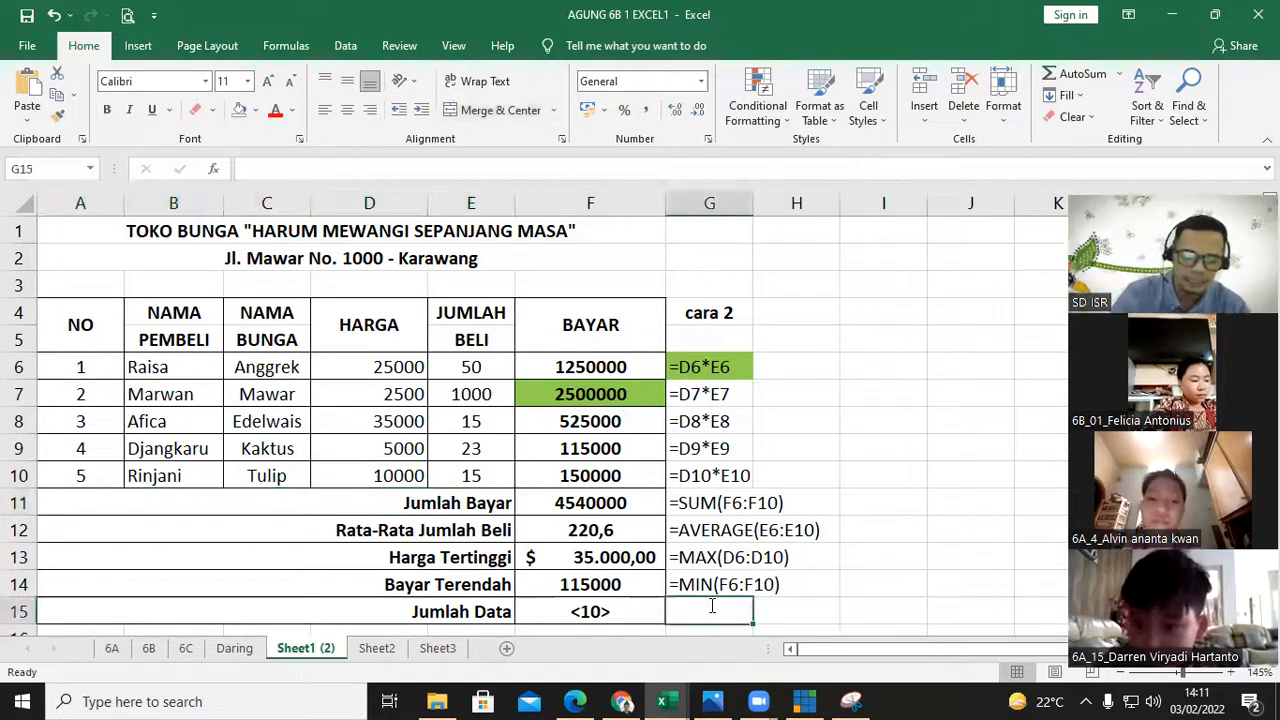
pyautogui.write("'=COUNT")
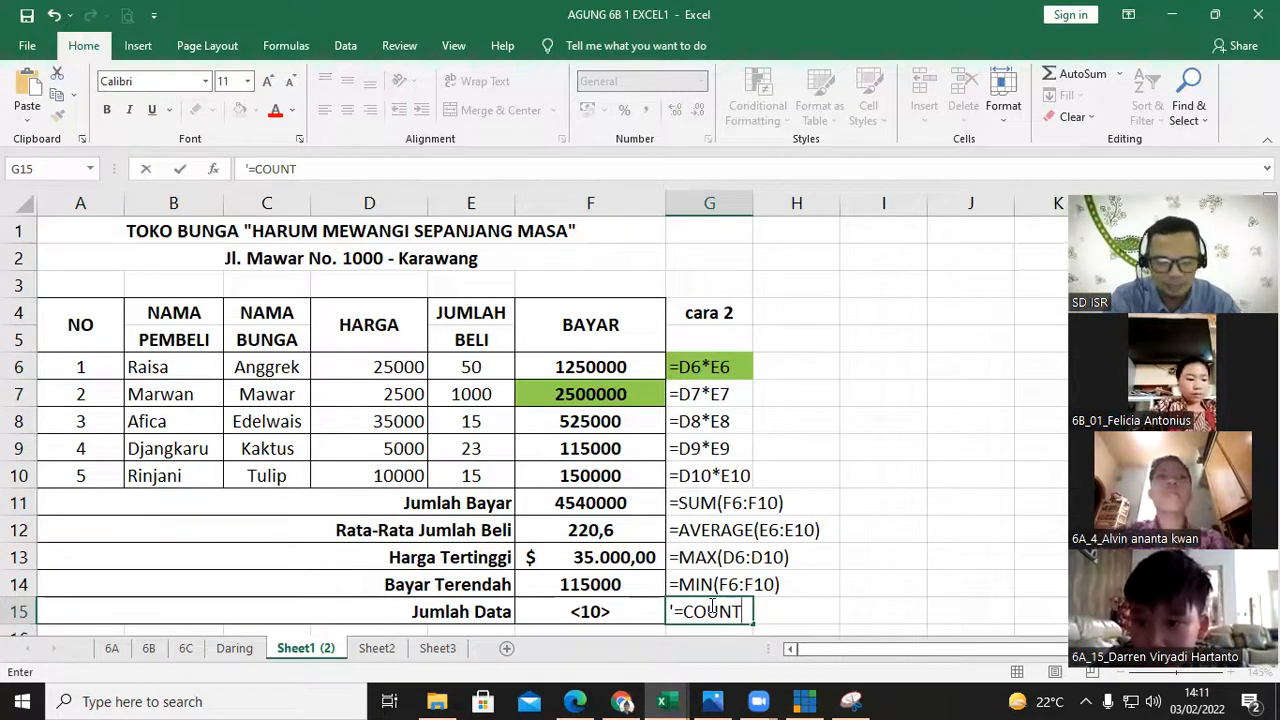
pyautogui.write('(')
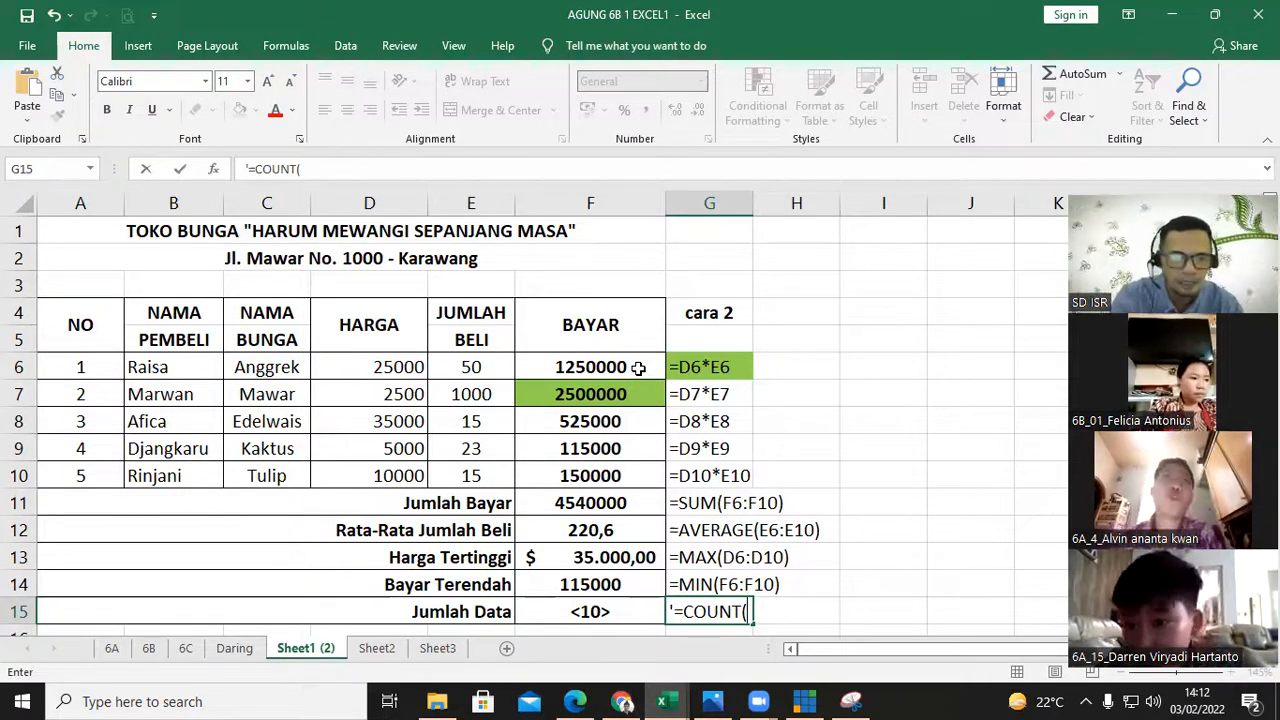
pyautogui.write('F')
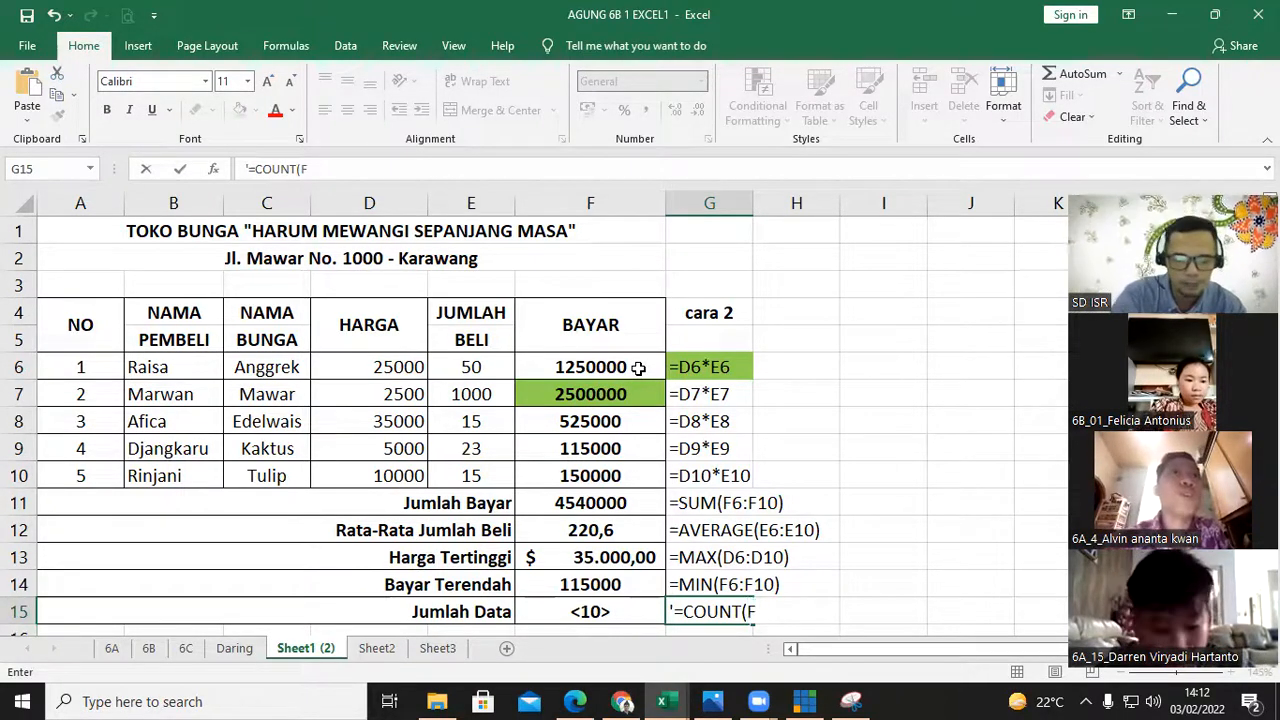
pyautogui.write('6:')
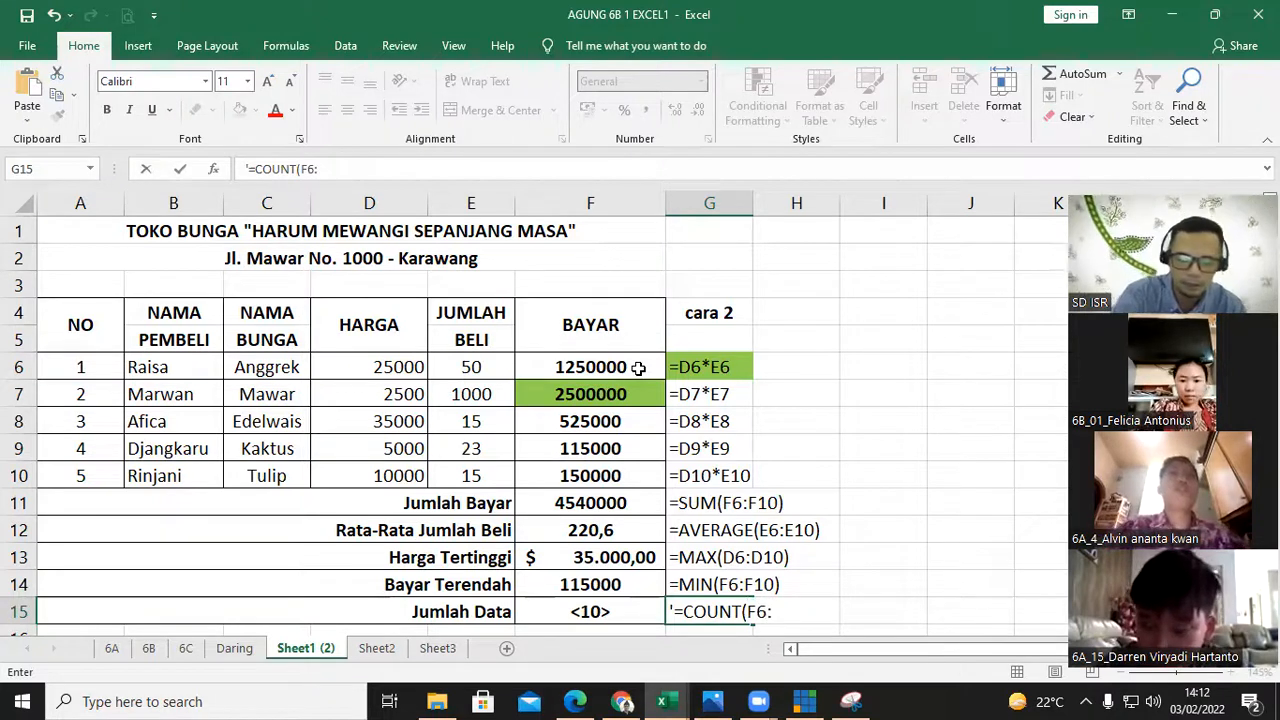
pyautogui.write('F1')
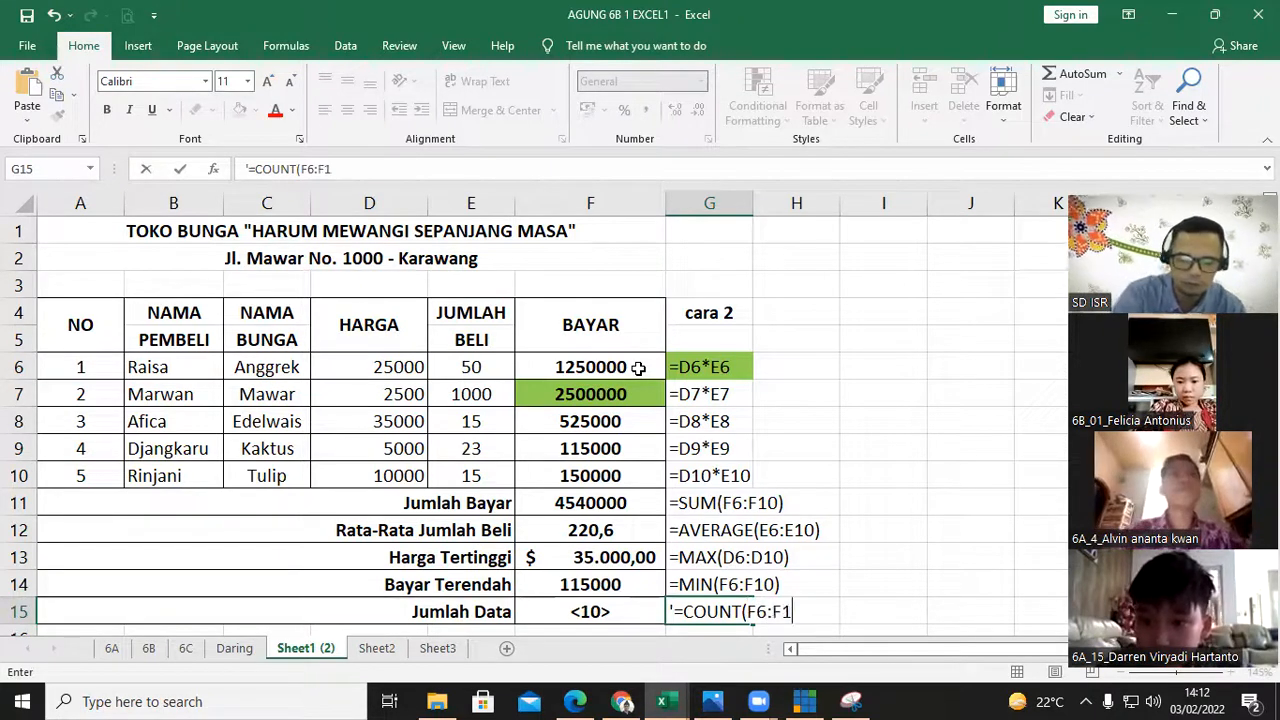
pyautogui.write('0)')
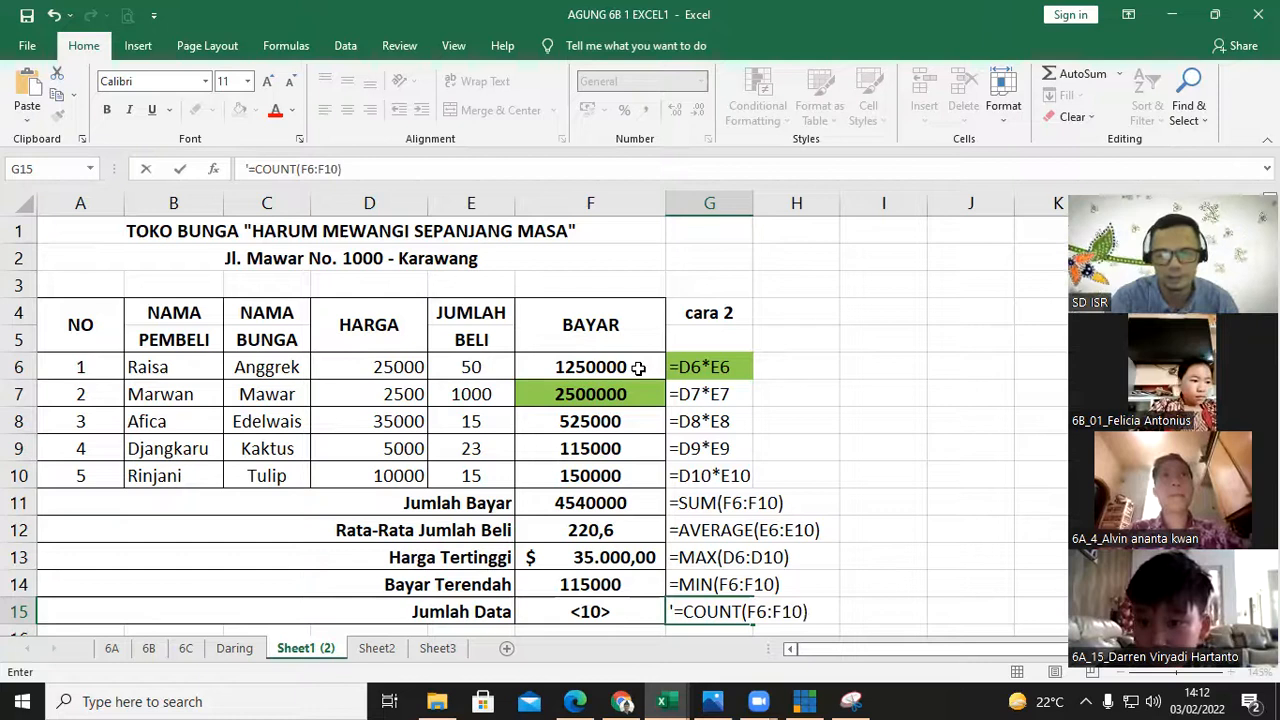
pyautogui.press('Return')
# - Calculate Jumlah Data in F15 with the formula =COUNT(F6:F10) over the BAYAR values
pyautogui.press('Up')
pyautogui.press('Left')
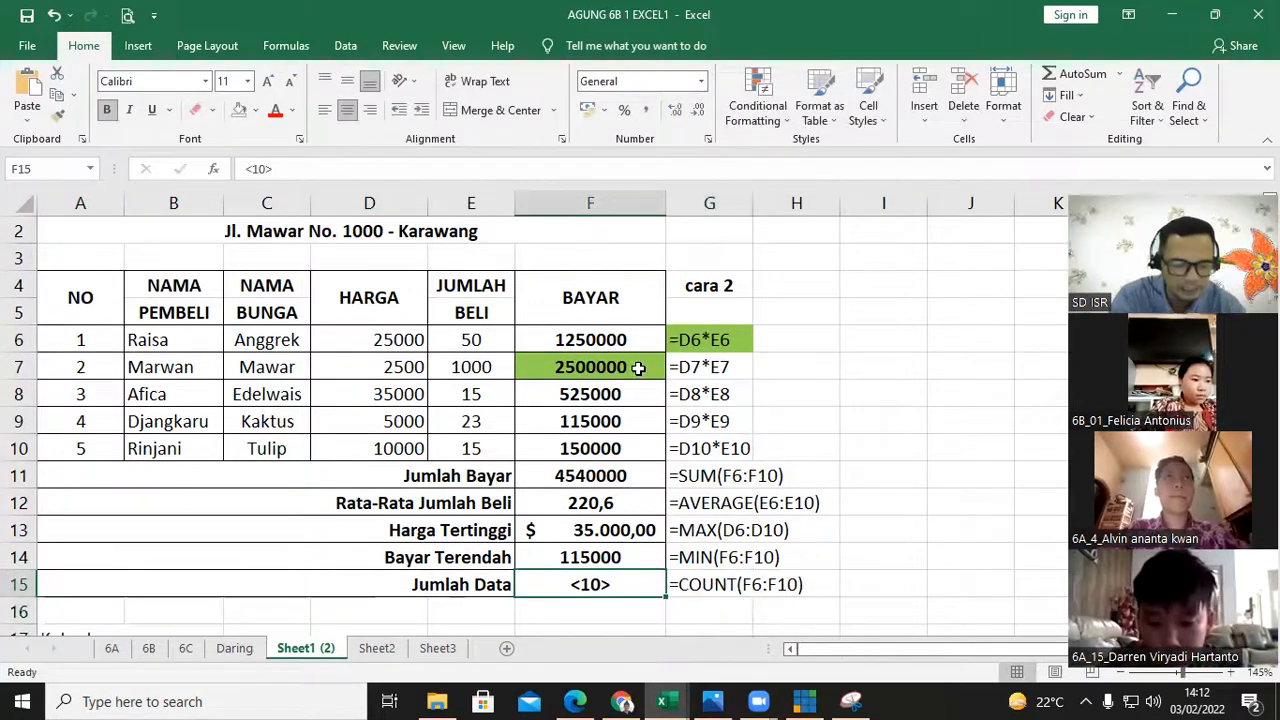
pyautogui.write('=CO')
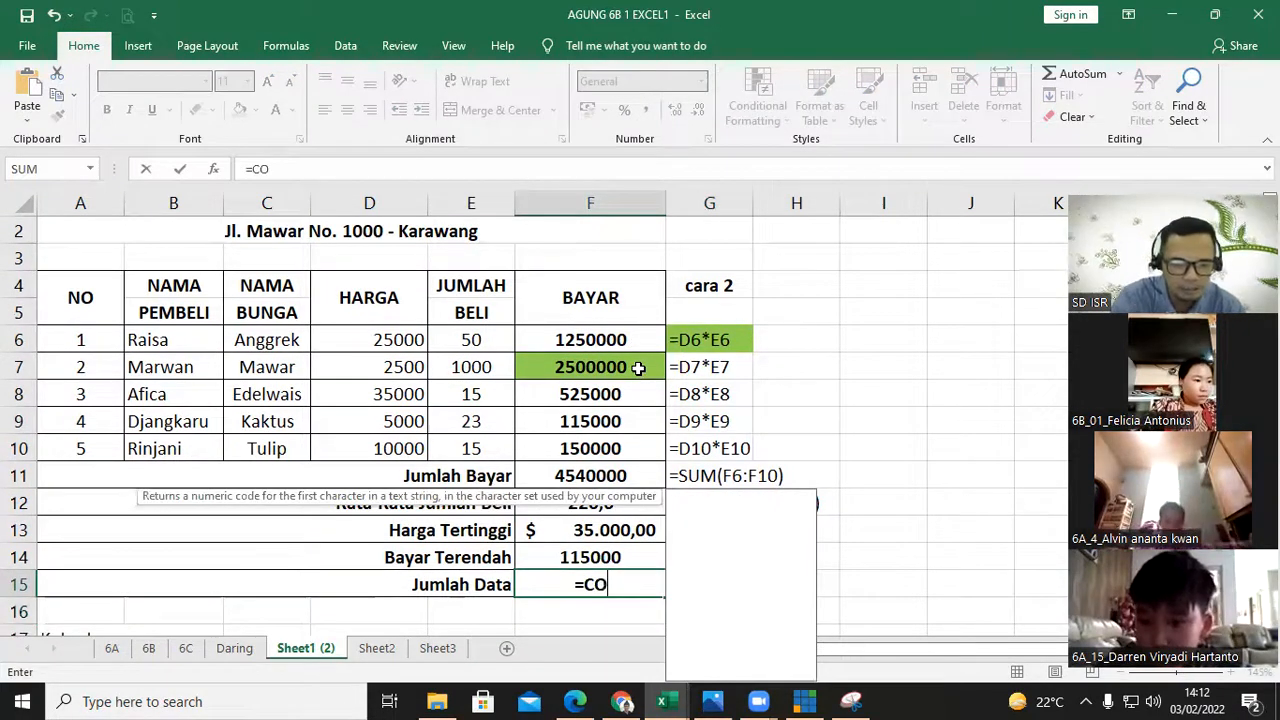
pyautogui.write('UNT(')
pyautogui.moveTo(590, 340); pyautogui.dragTo(614, 443)
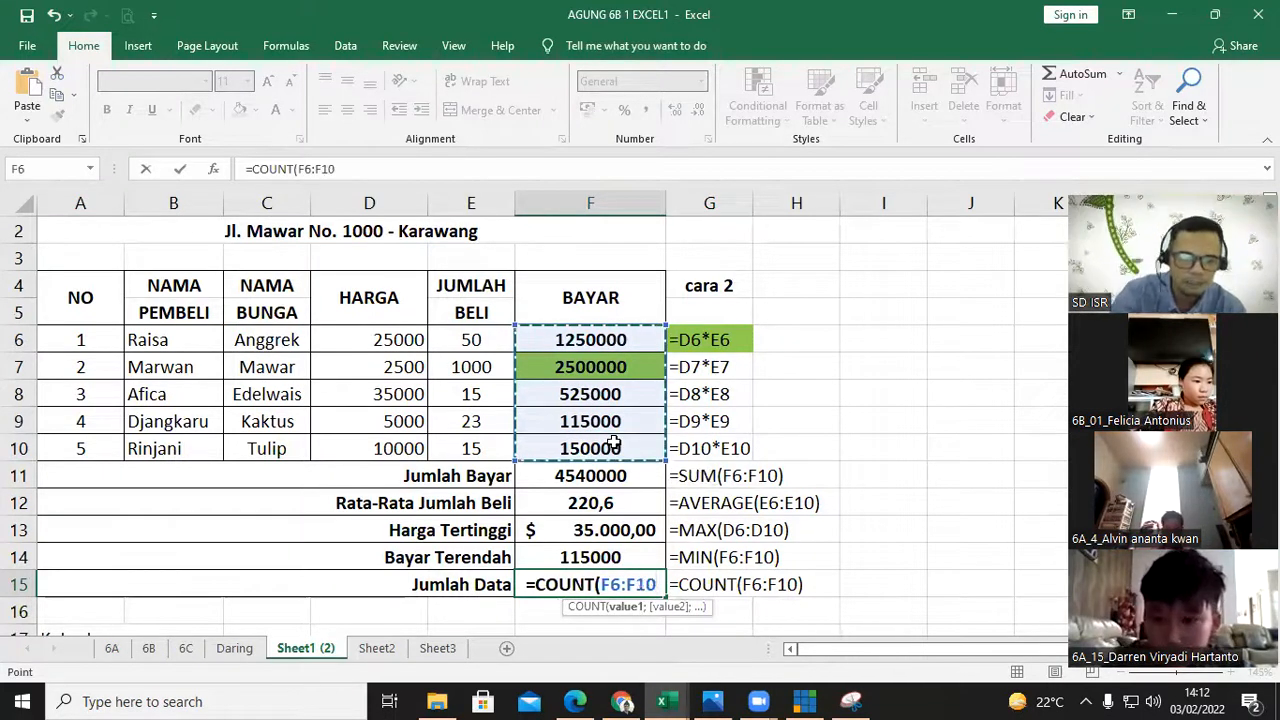
pyautogui.write(')')
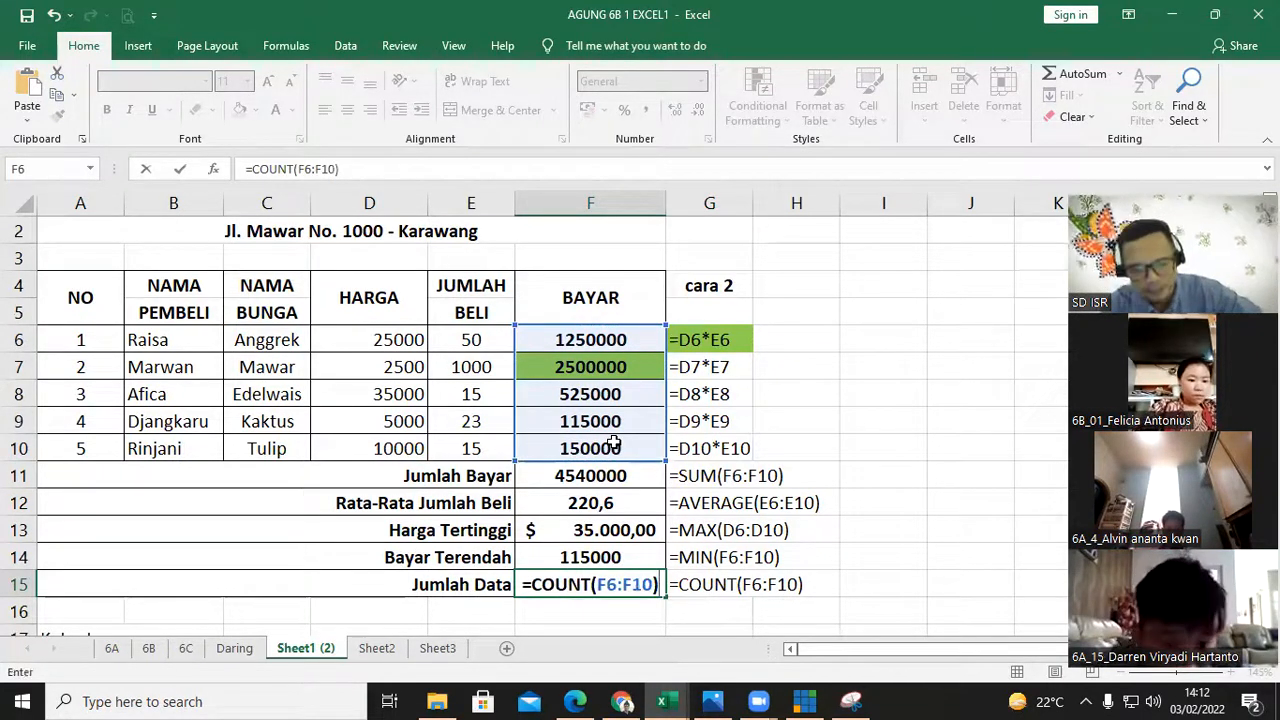
pyautogui.press('Return')
# - Change the Harga Tertinggi cell F13 from its custom currency format to the Number format
pyautogui.click(615, 530)
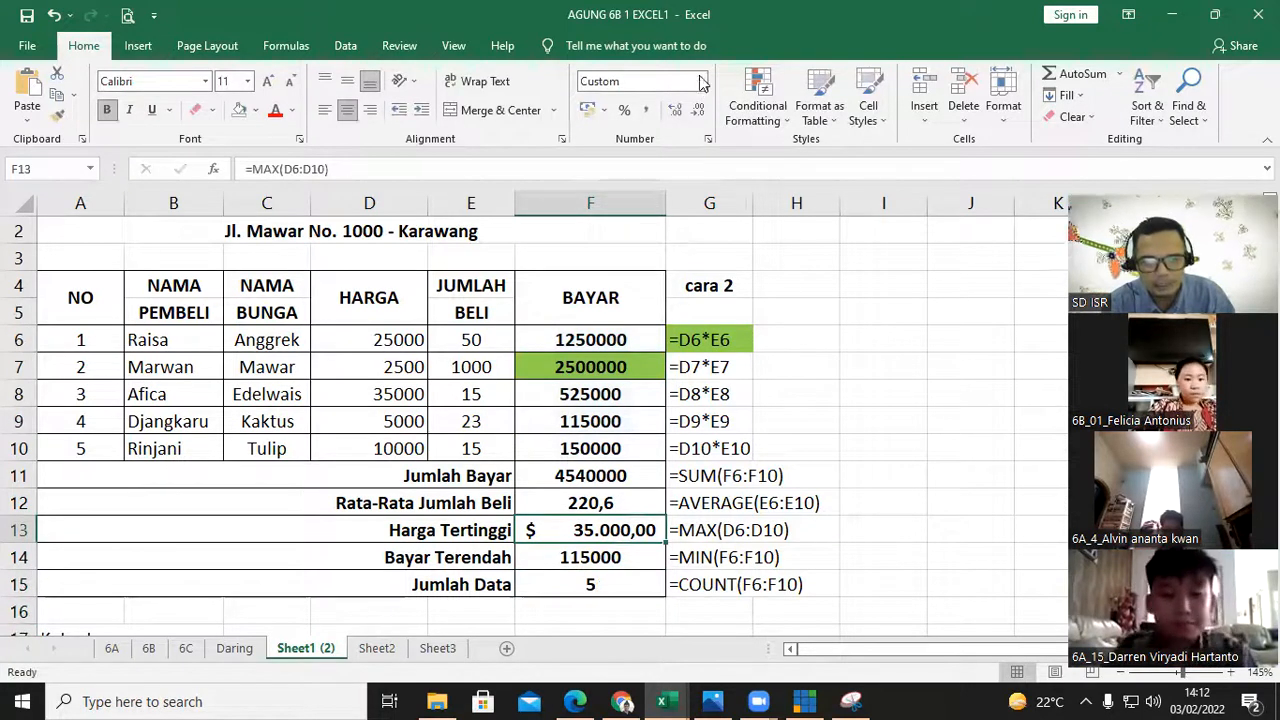
pyautogui.click(702, 81)
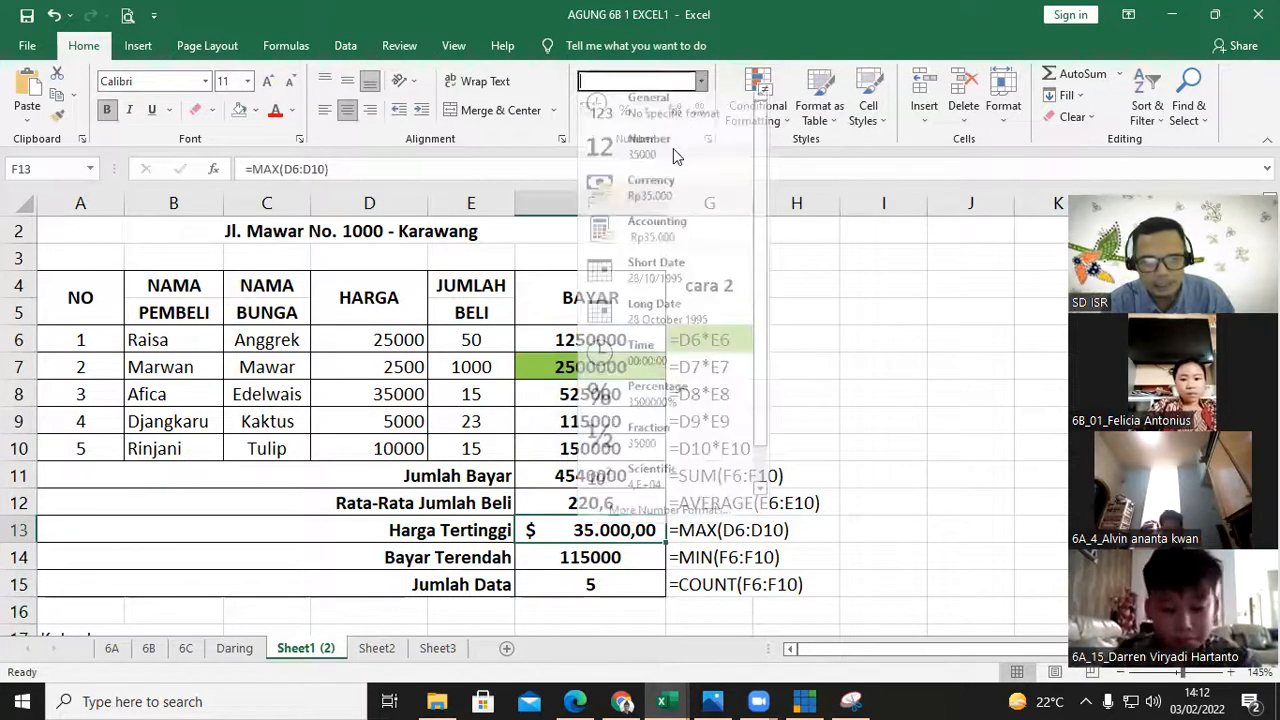
pyautogui.press('Return')
pyautogui.click(866, 446)
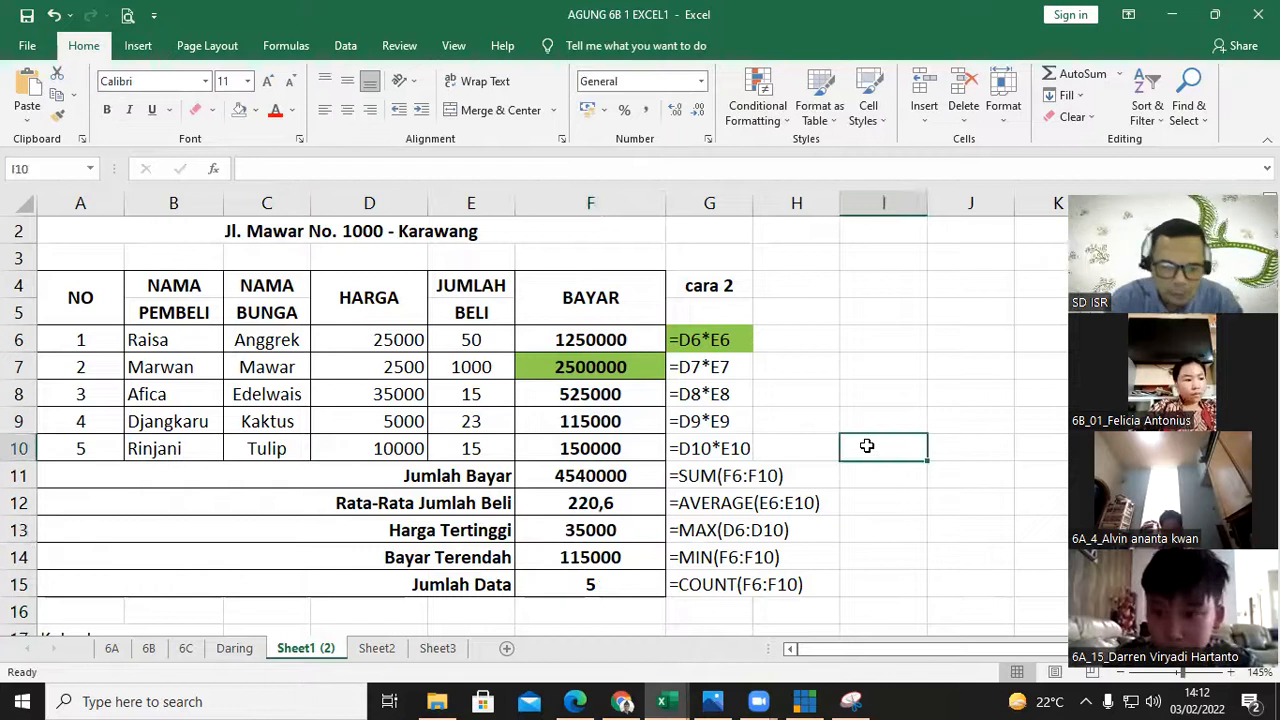
pyautogui.scroll(1, 866, 446)
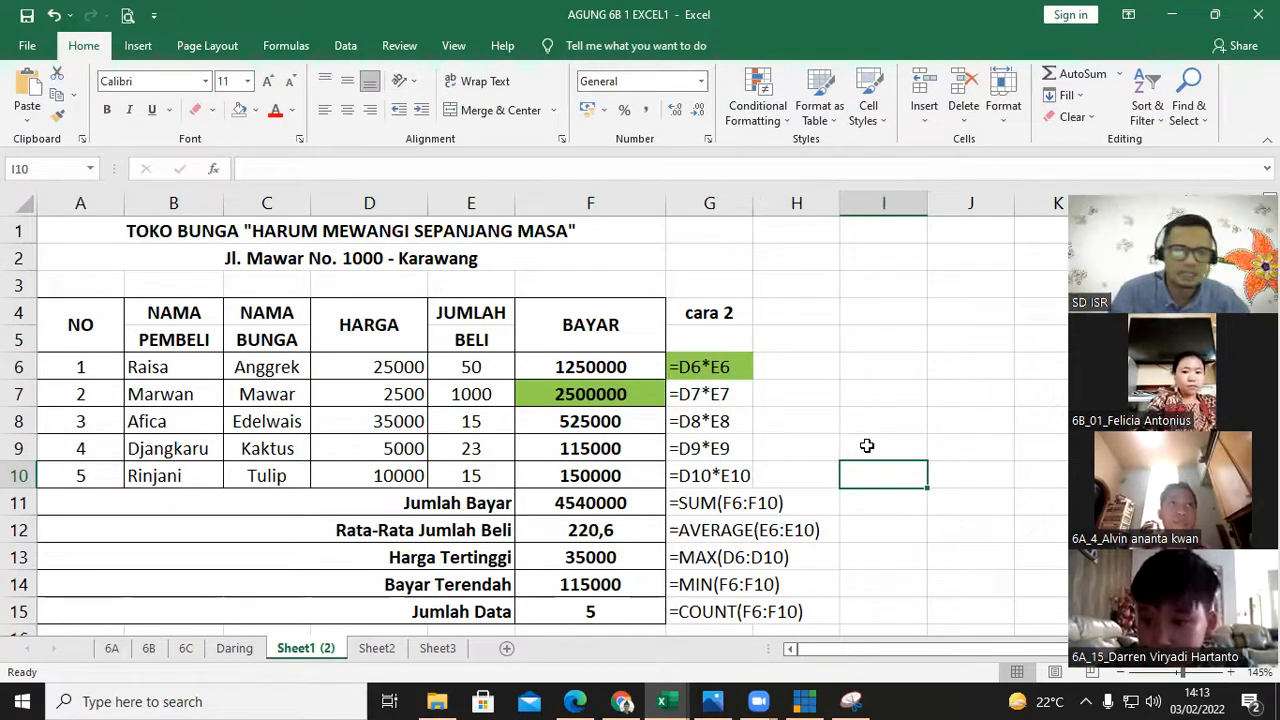
# - Start saving the workbook as a new copy and choose the Kelas 6 folder inside 2021_2022 on the Desktop as its location
pyautogui.click(28, 46)
pyautogui.click(45, 310)
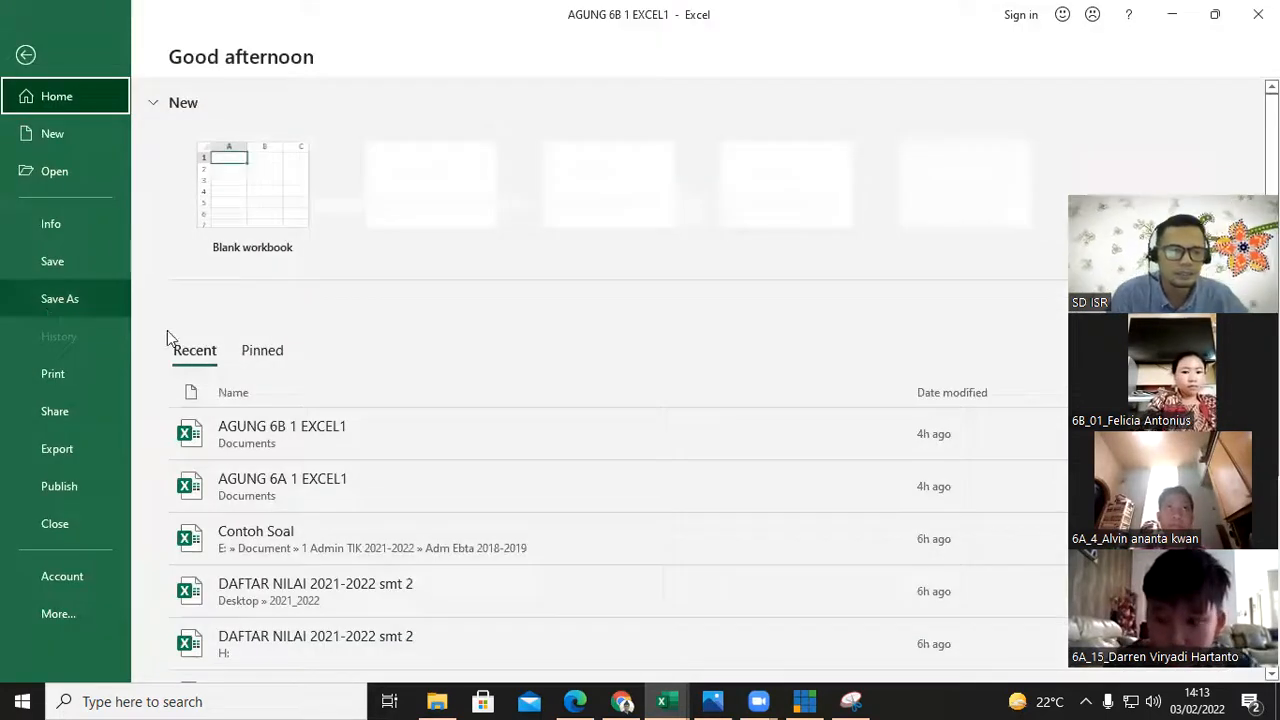
pyautogui.click(236, 318)
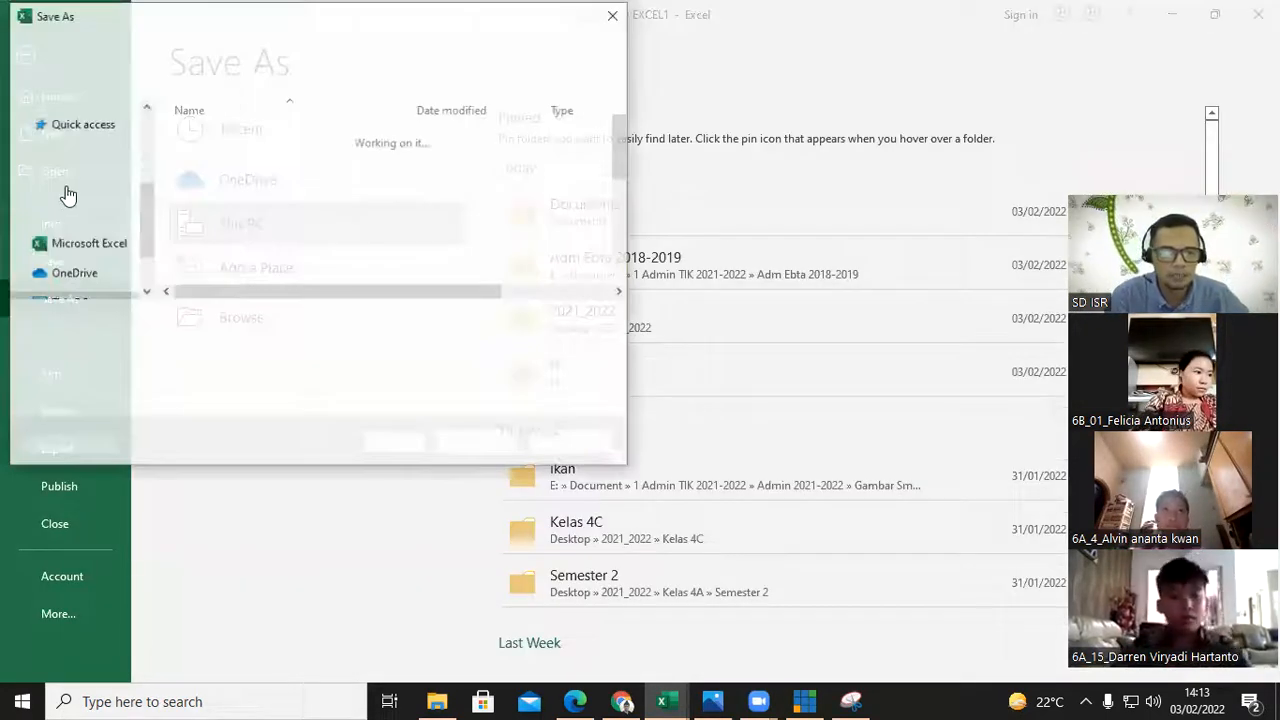
pyautogui.click(113, 170)
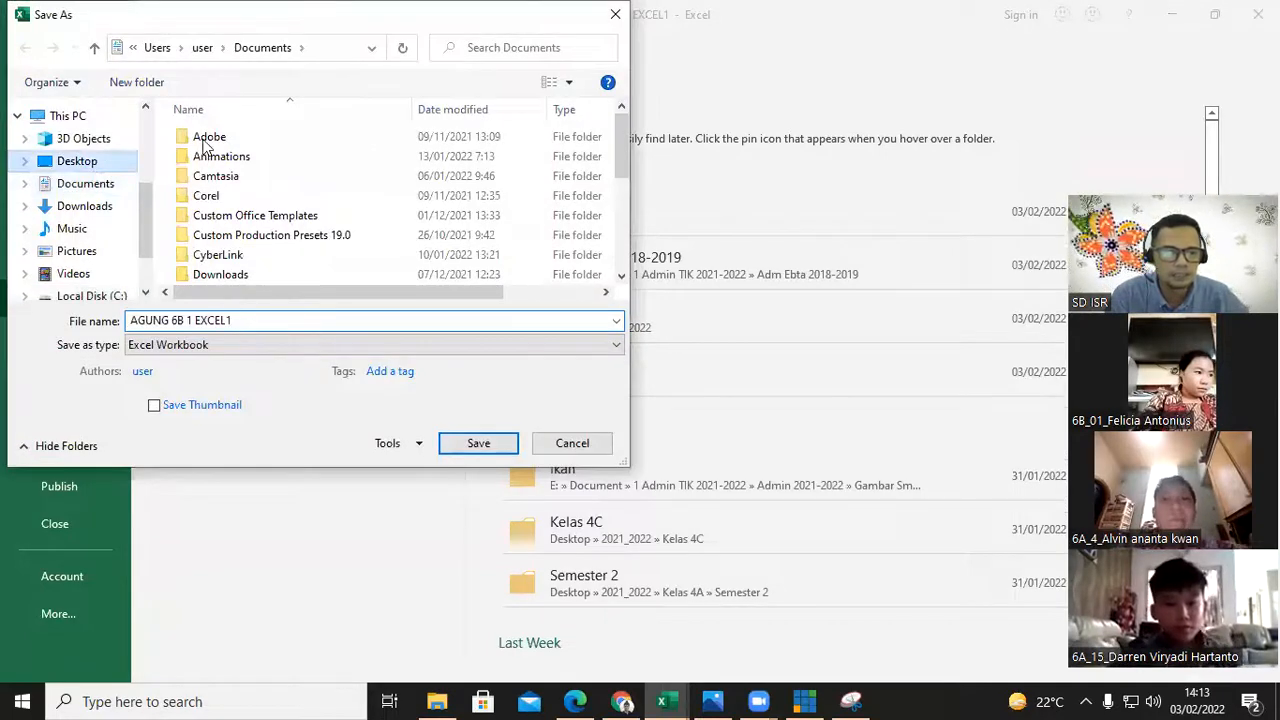
pyautogui.click(229, 194)
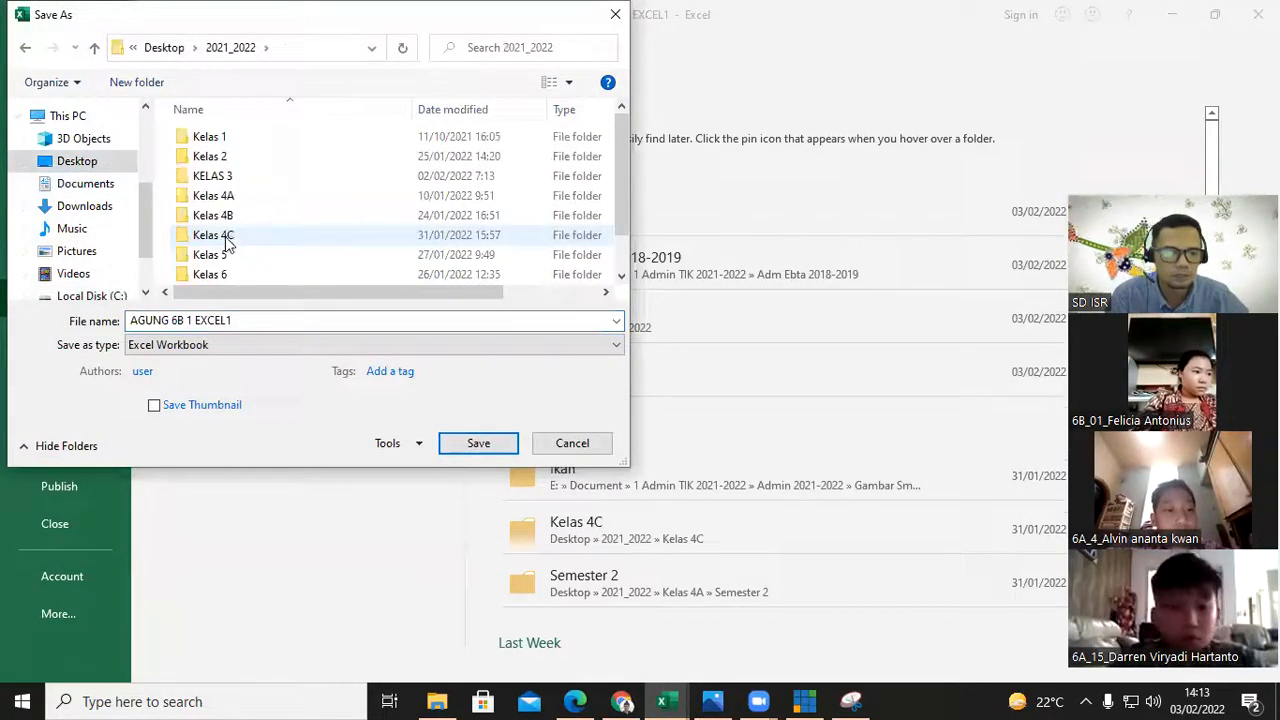
pyautogui.scroll(-1, 226, 246)
pyautogui.doubleClick(212, 233)
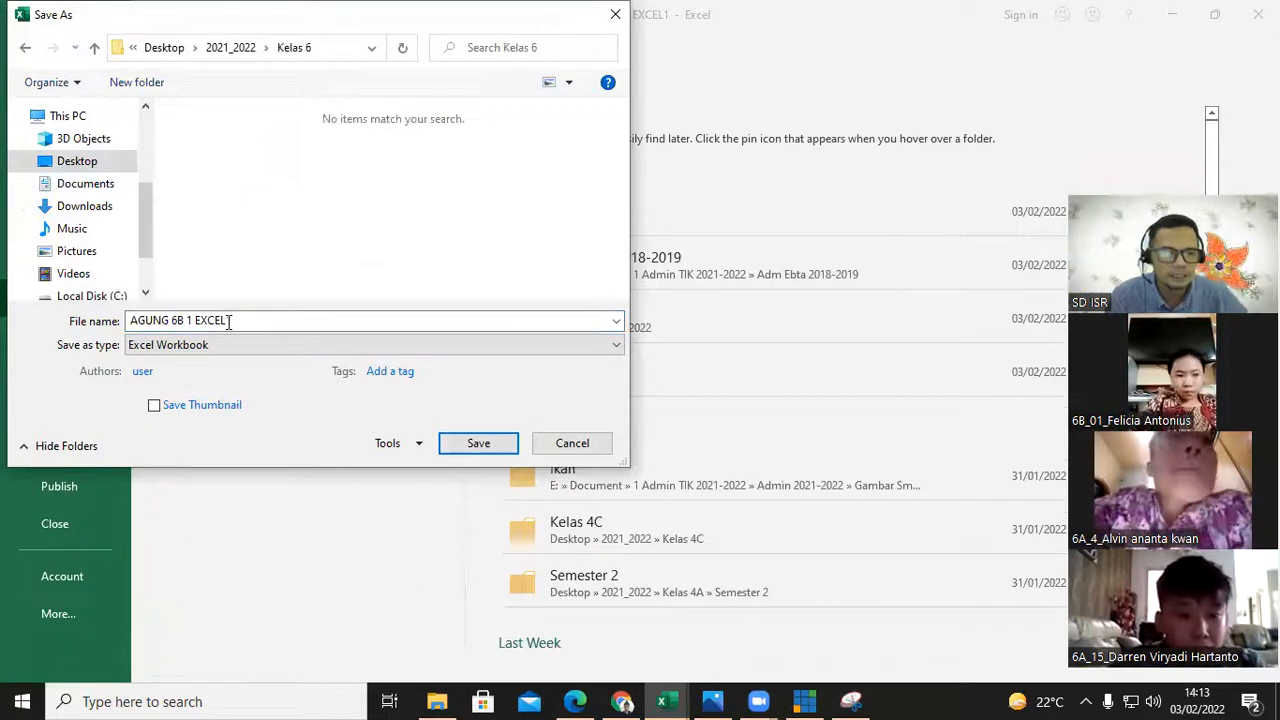
# - Set the class code in the new file name to 6D and save the workbook in the Kelas 6 folder
pyautogui.click(180, 320)
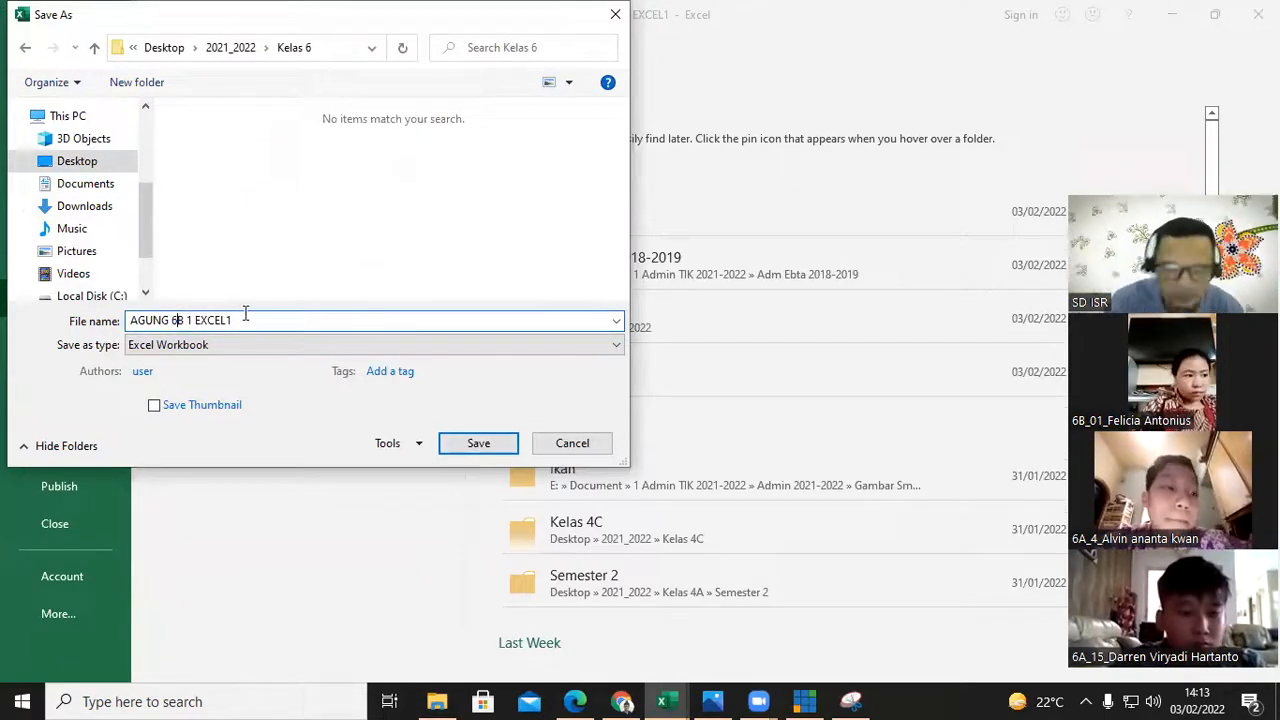
pyautogui.press('BackSpace')
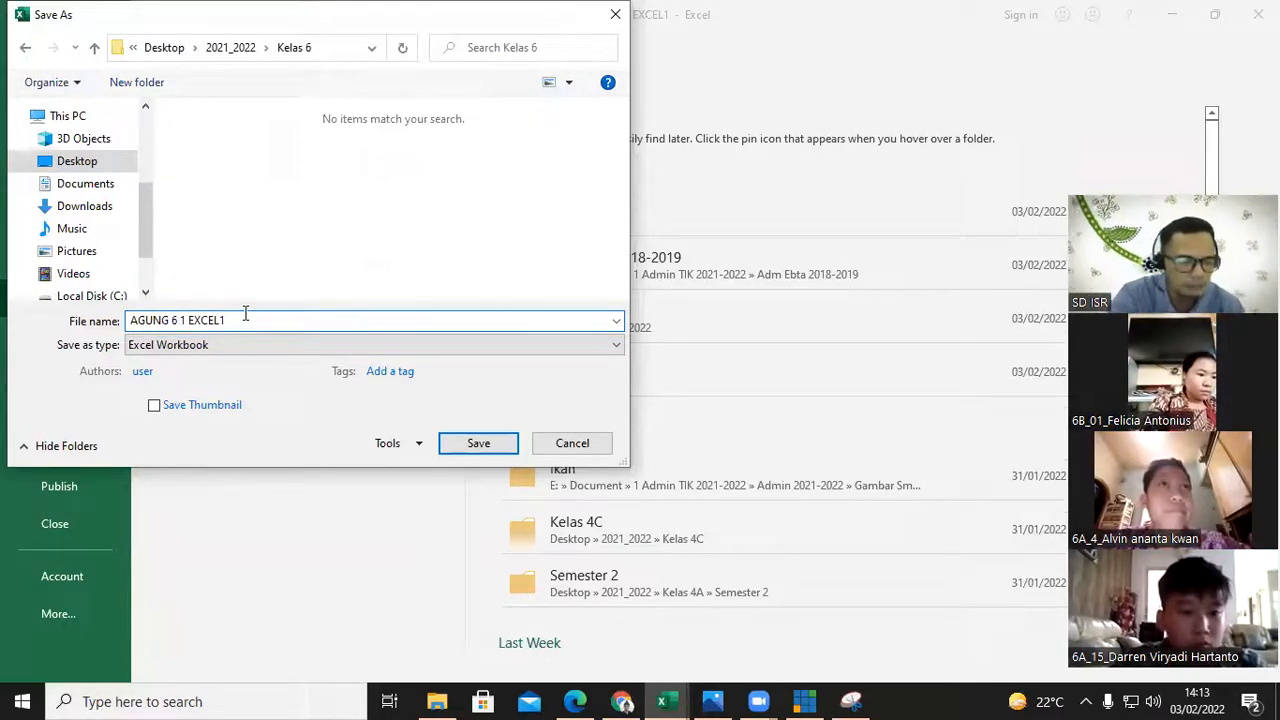
pyautogui.write('c')
pyautogui.press('BackSpace')
pyautogui.write('D')
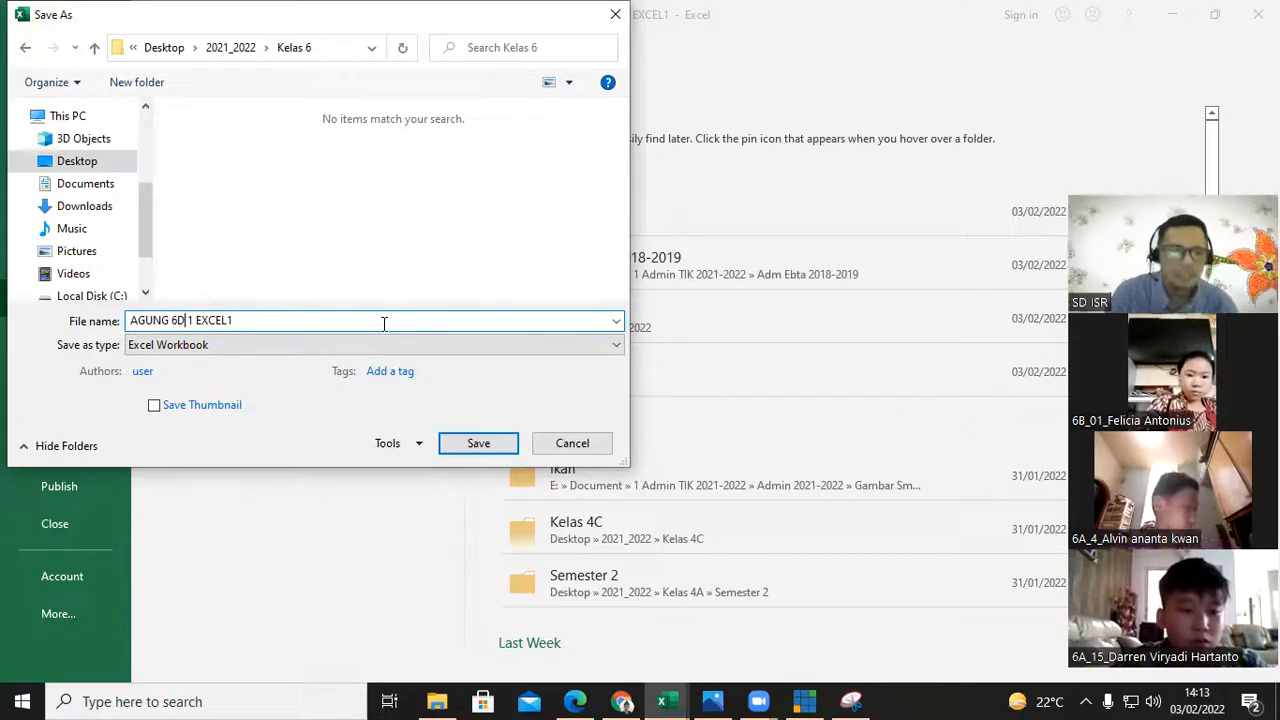
pyautogui.click(484, 450)
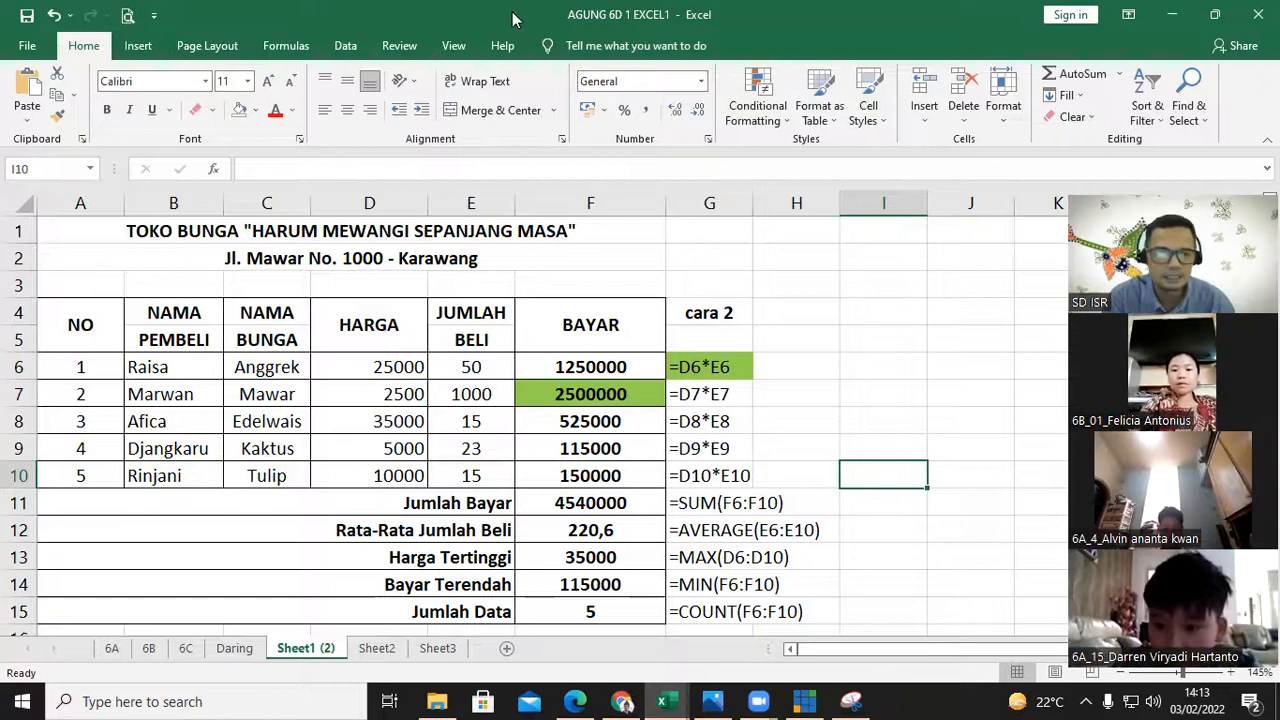
# - Switch to AIMSIS in the browser and list the 2021/2022 assignments (Tugas) for class 6A in the Spreadsheet subject
pyautogui.hotkey('alt', 'Tab')
pyautogui.click(51, 426)
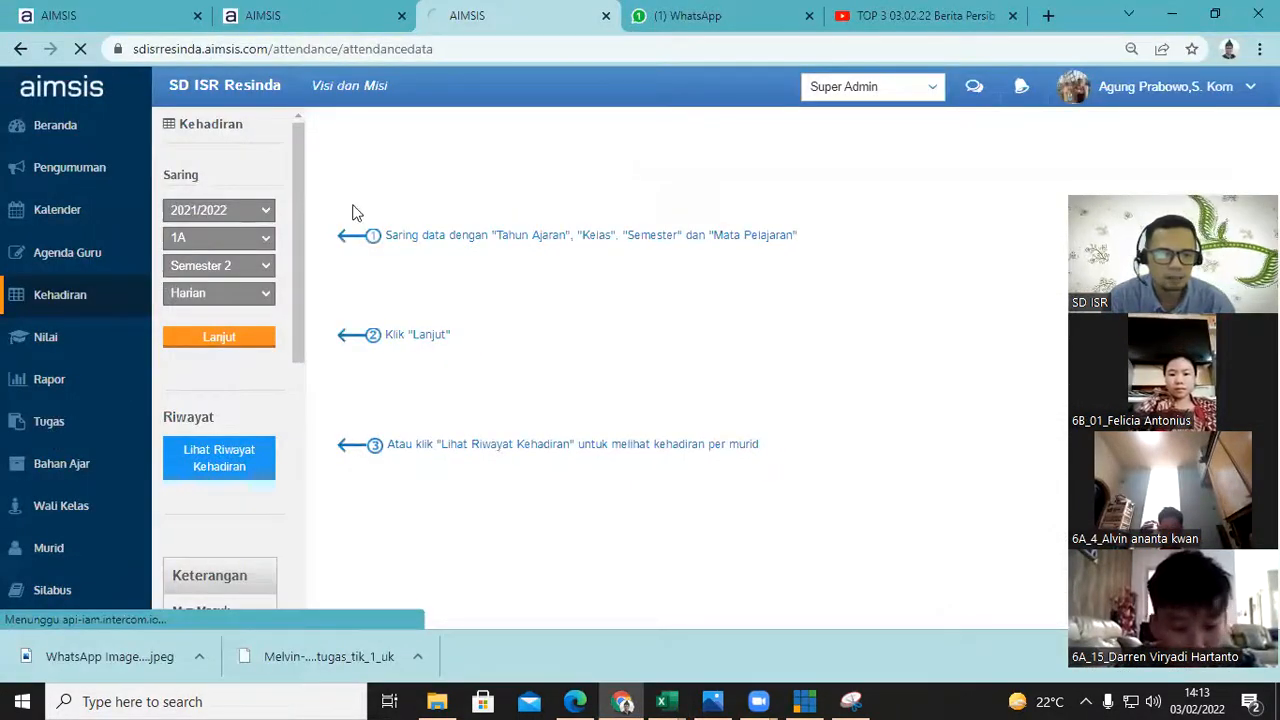
pyautogui.click(355, 208)
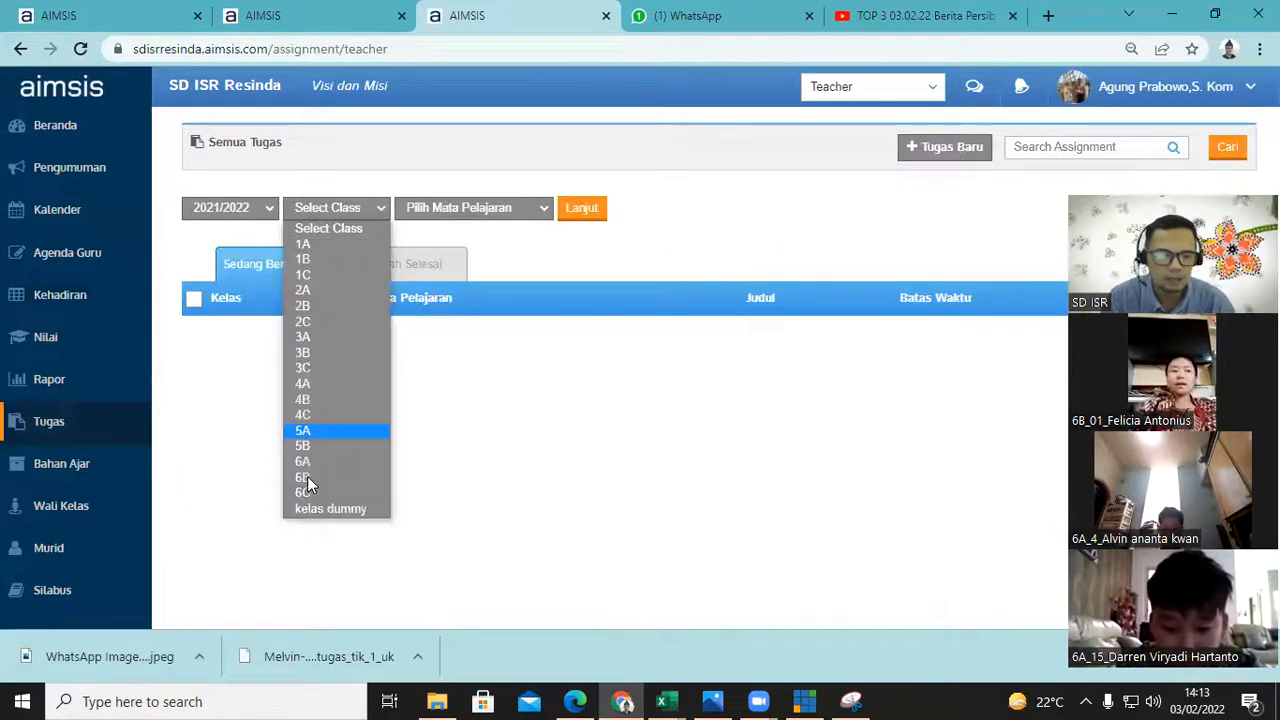
pyautogui.click(305, 463)
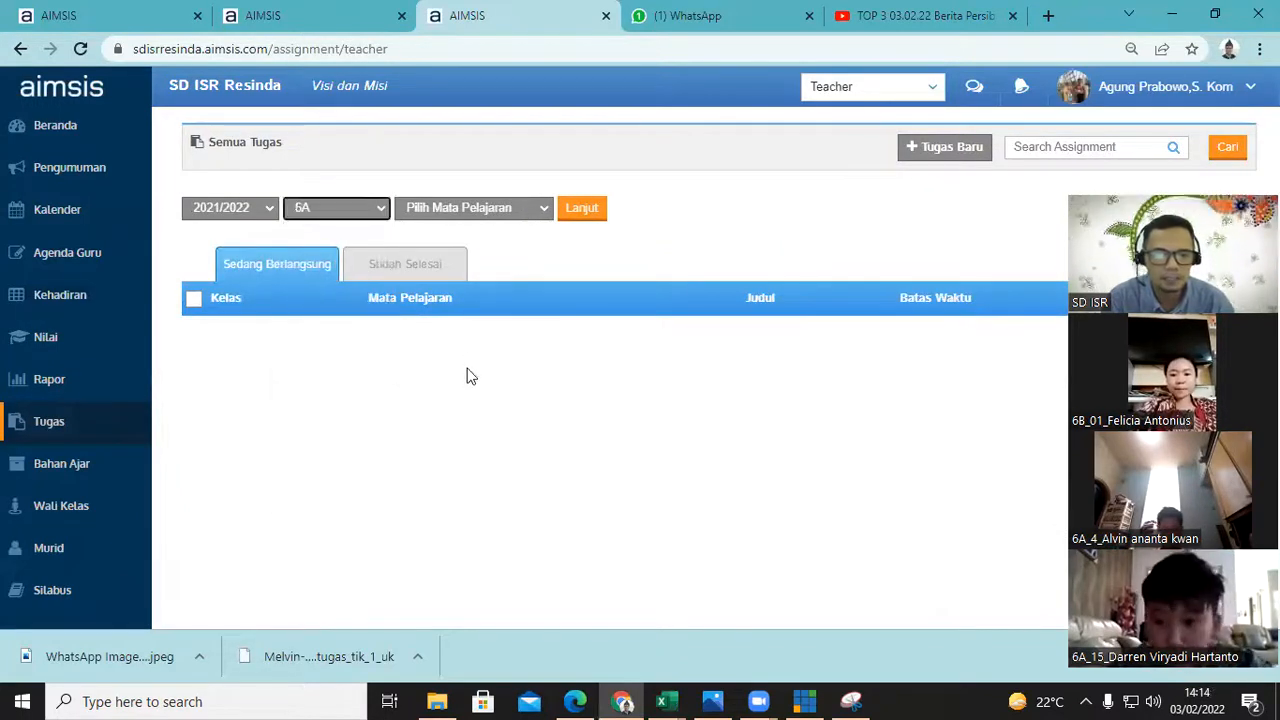
pyautogui.click(473, 207)
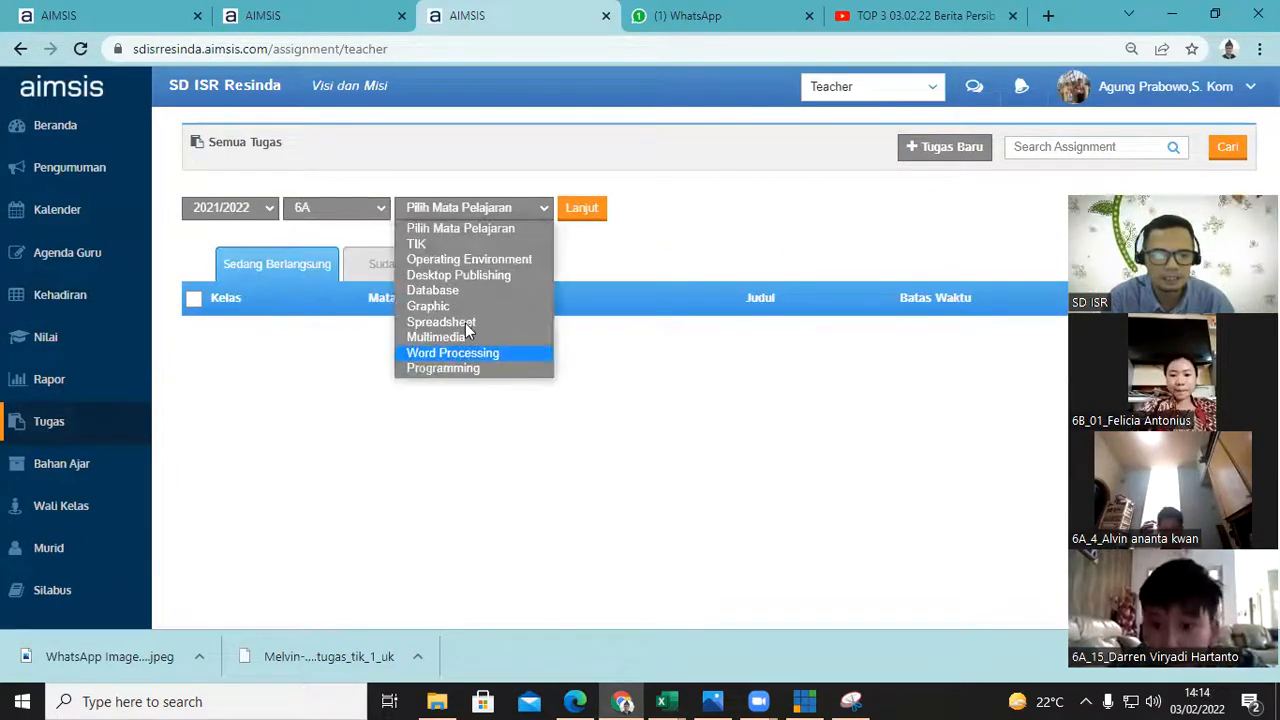
pyautogui.click(586, 216)
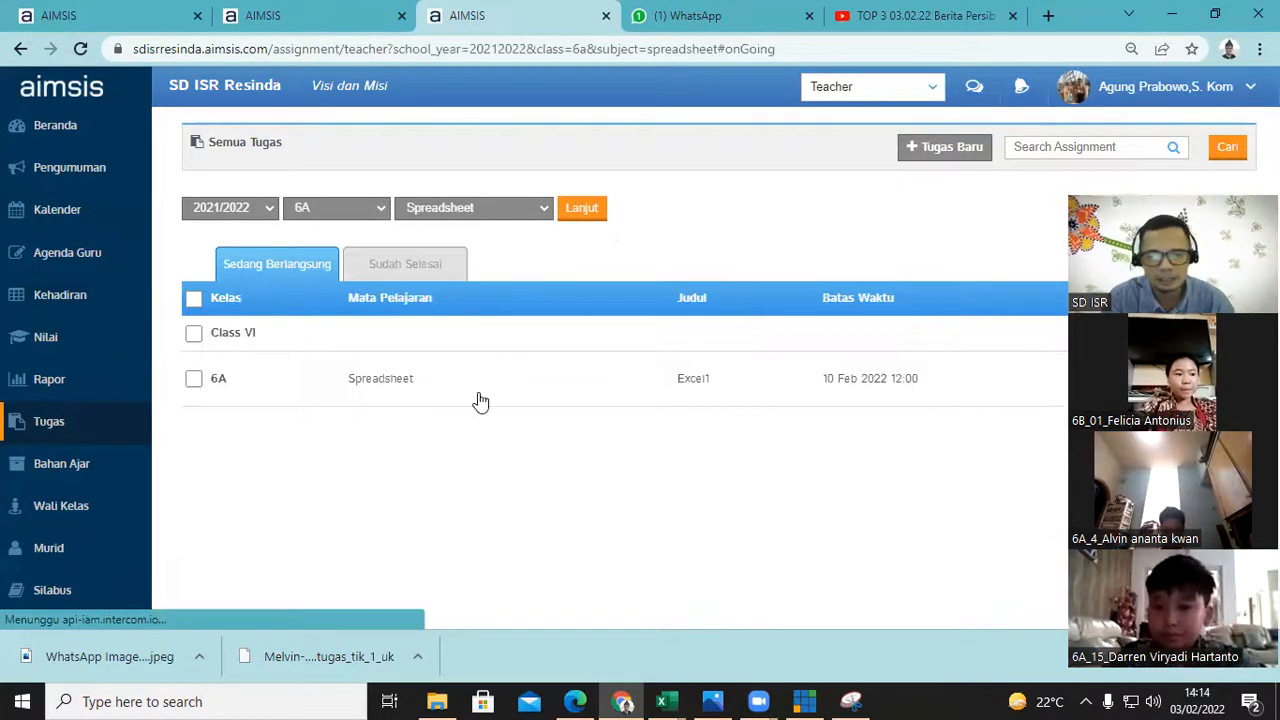
# - Open the Excel1 assignment of class 6A and examine each student's submission and read status
pyautogui.click(641, 393)
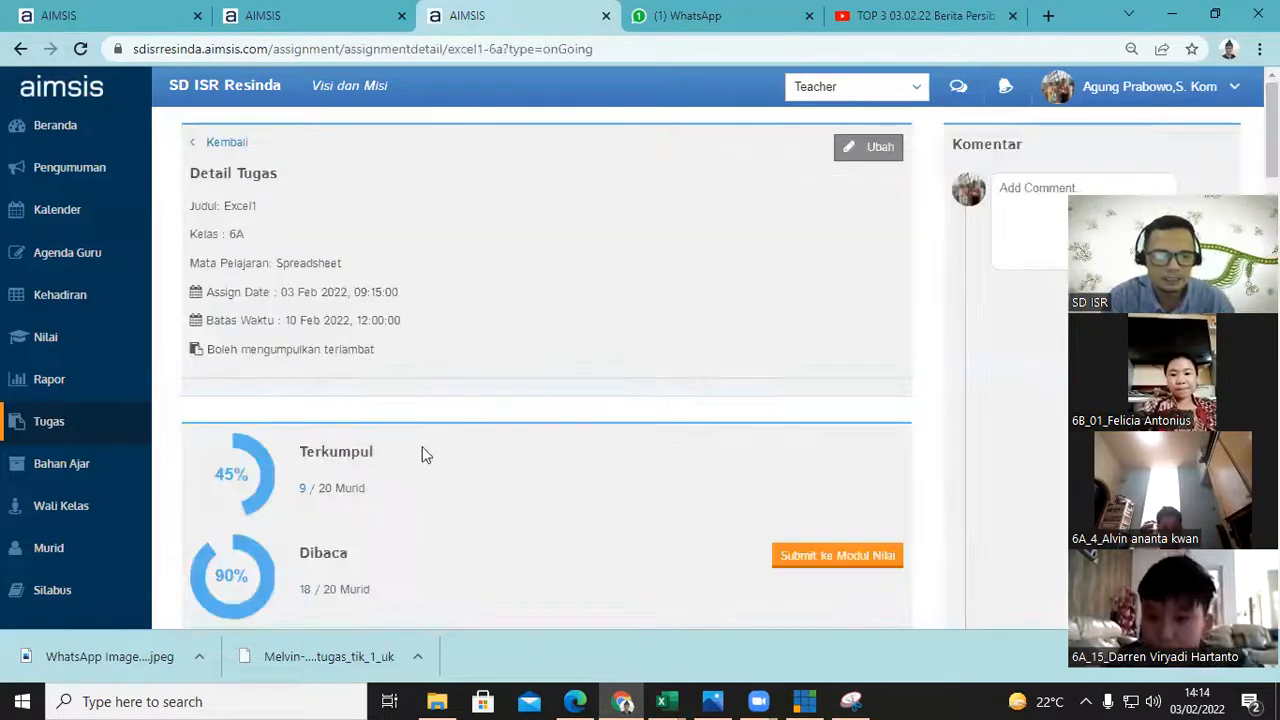
pyautogui.scroll(-1, 400, 400)
pyautogui.scroll(1, 276, 220)
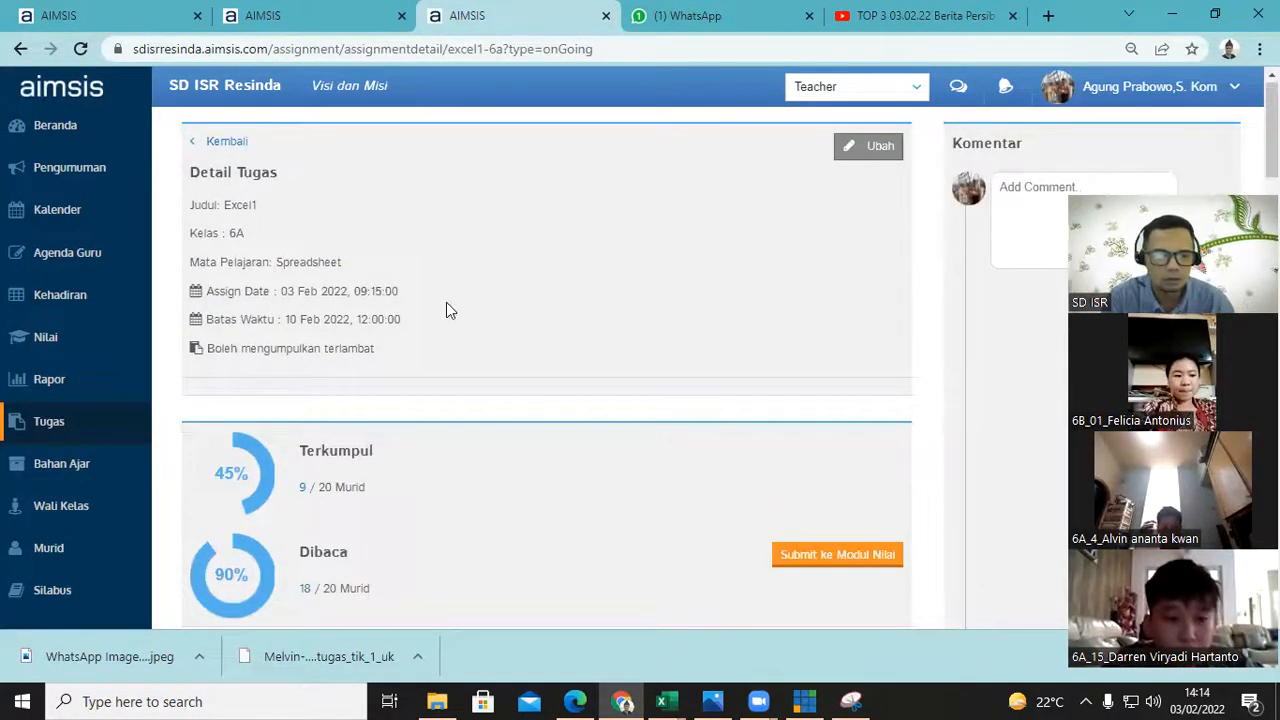
pyautogui.scroll(-2, 694, 329)
pyautogui.scroll(-8, 740, 351)
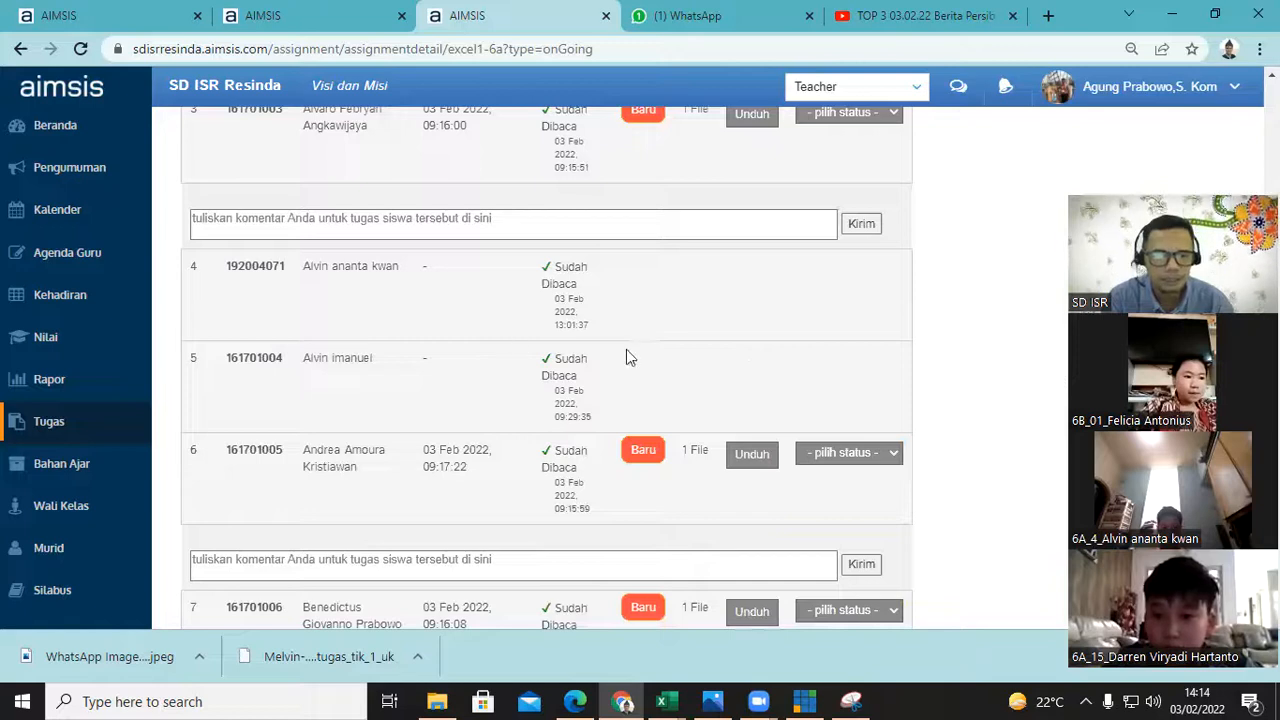
pyautogui.scroll(-5, 624, 354)
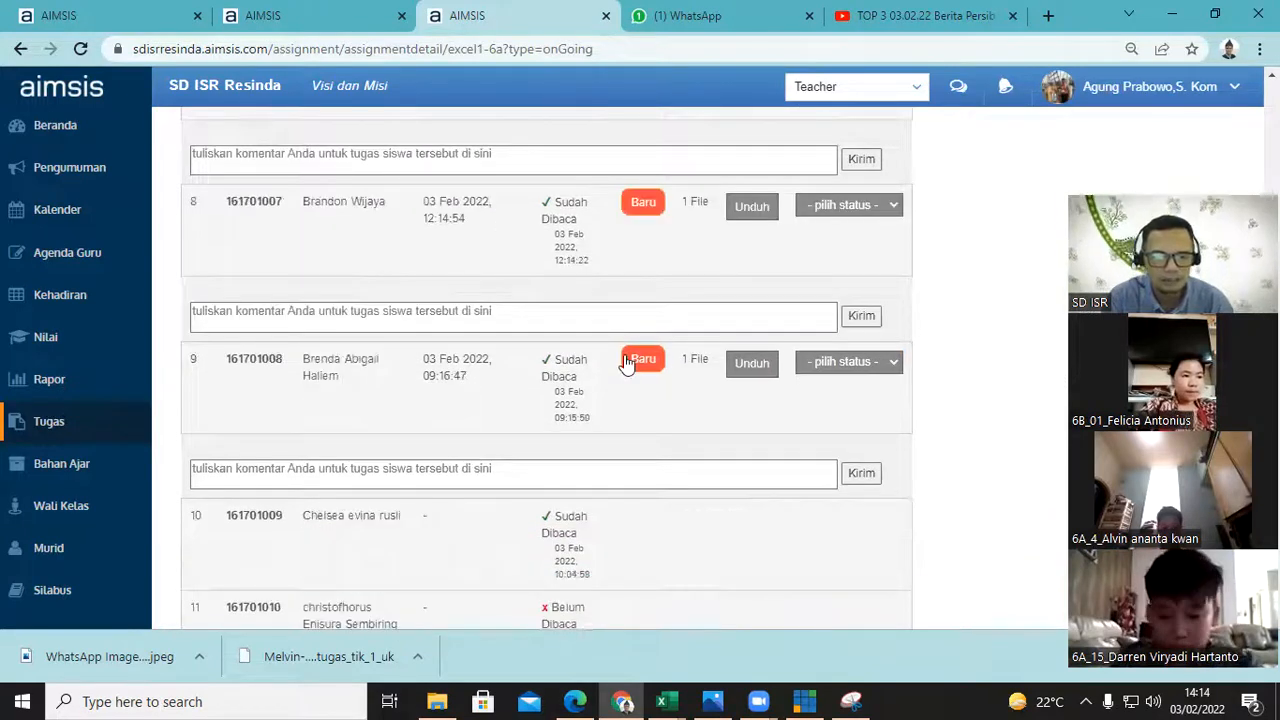
pyautogui.scroll(-3, 624, 362)
pyautogui.scroll(9, 623, 355)
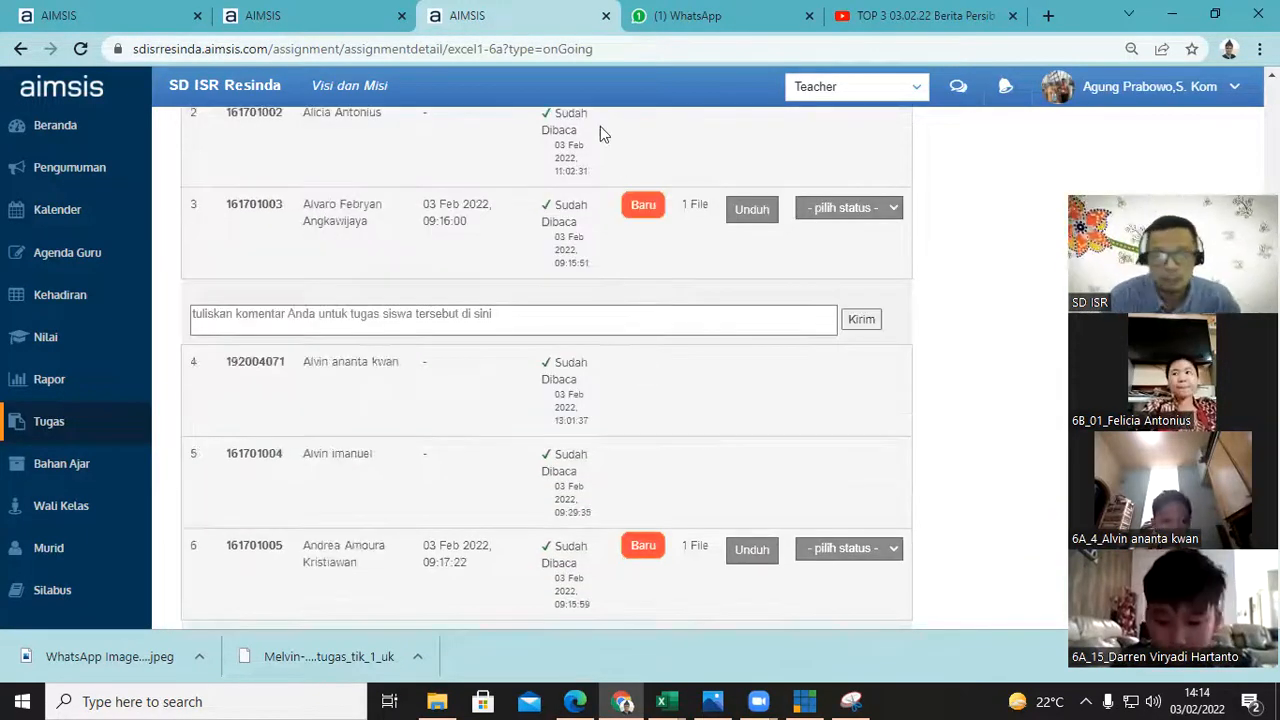
pyautogui.scroll(10, 600, 134)
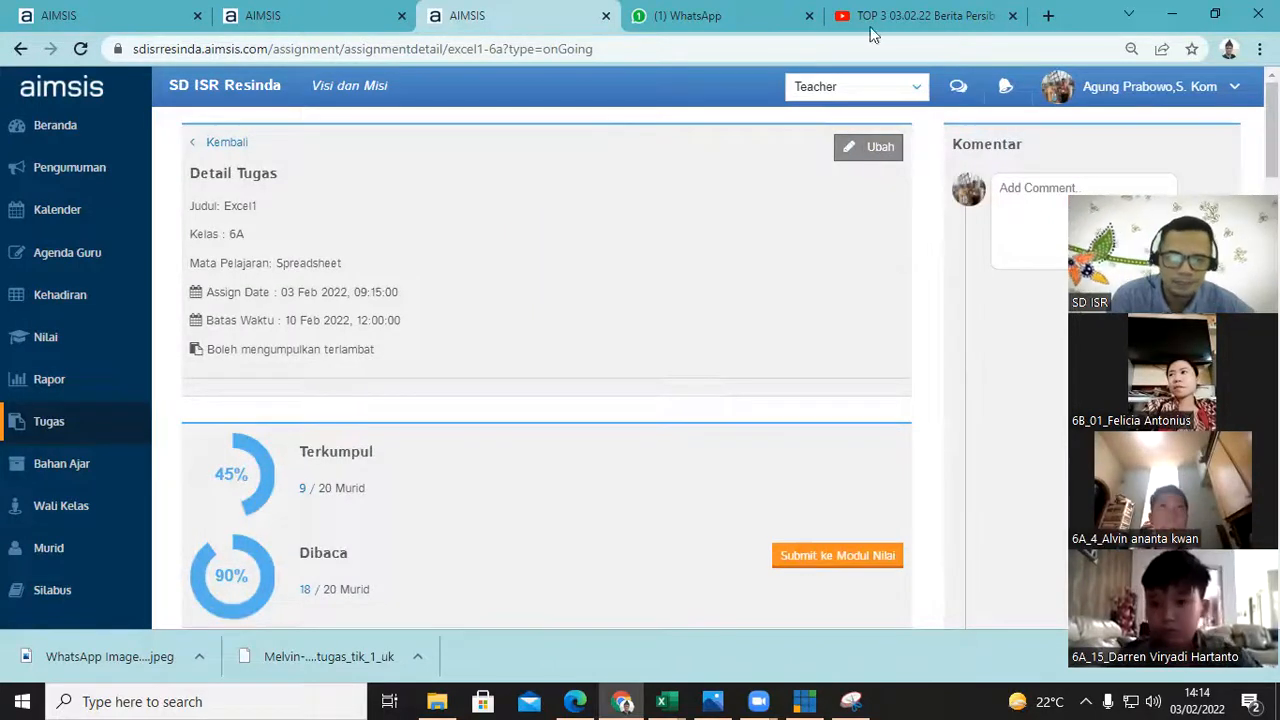